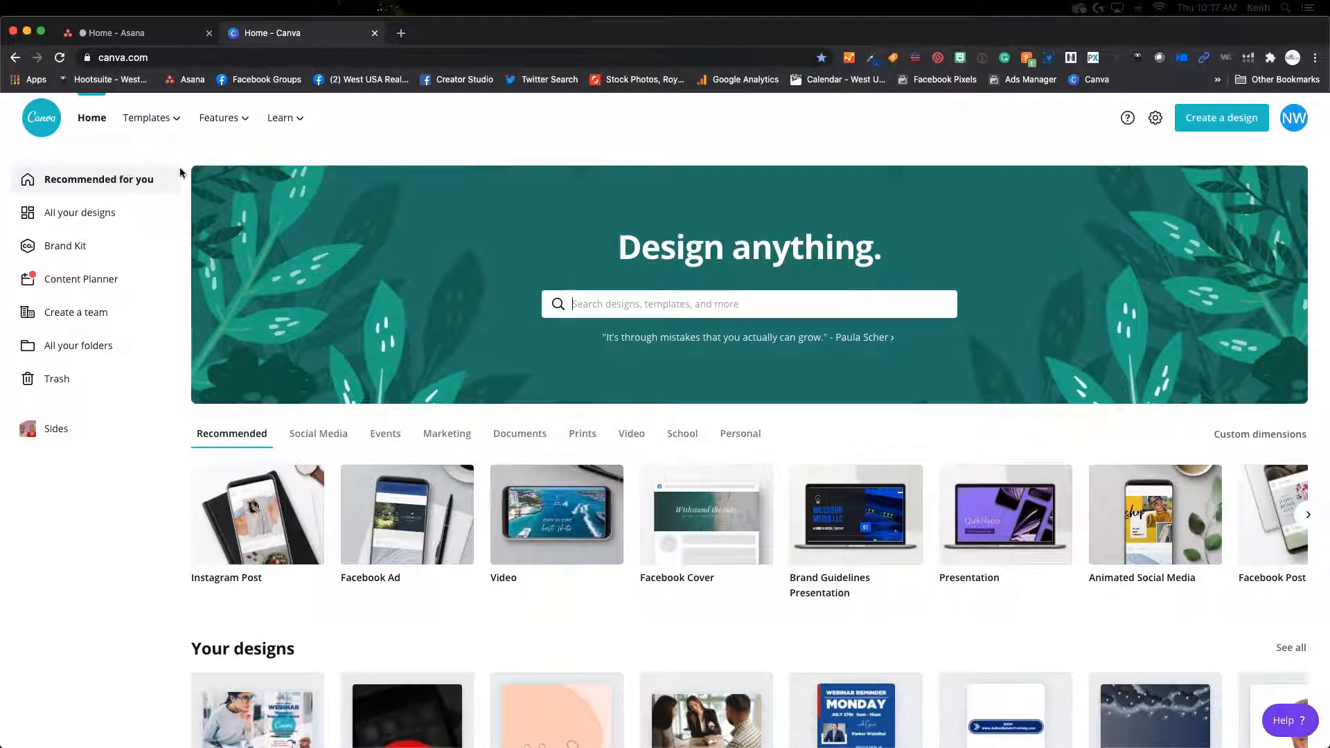
- Open Canva's pricing page and compare the Free, Pro and Enterprise plans, highlighting the Pro plan's 60,000+ free templates line
{"action": "left_click", "coordinate": [277, 123]}
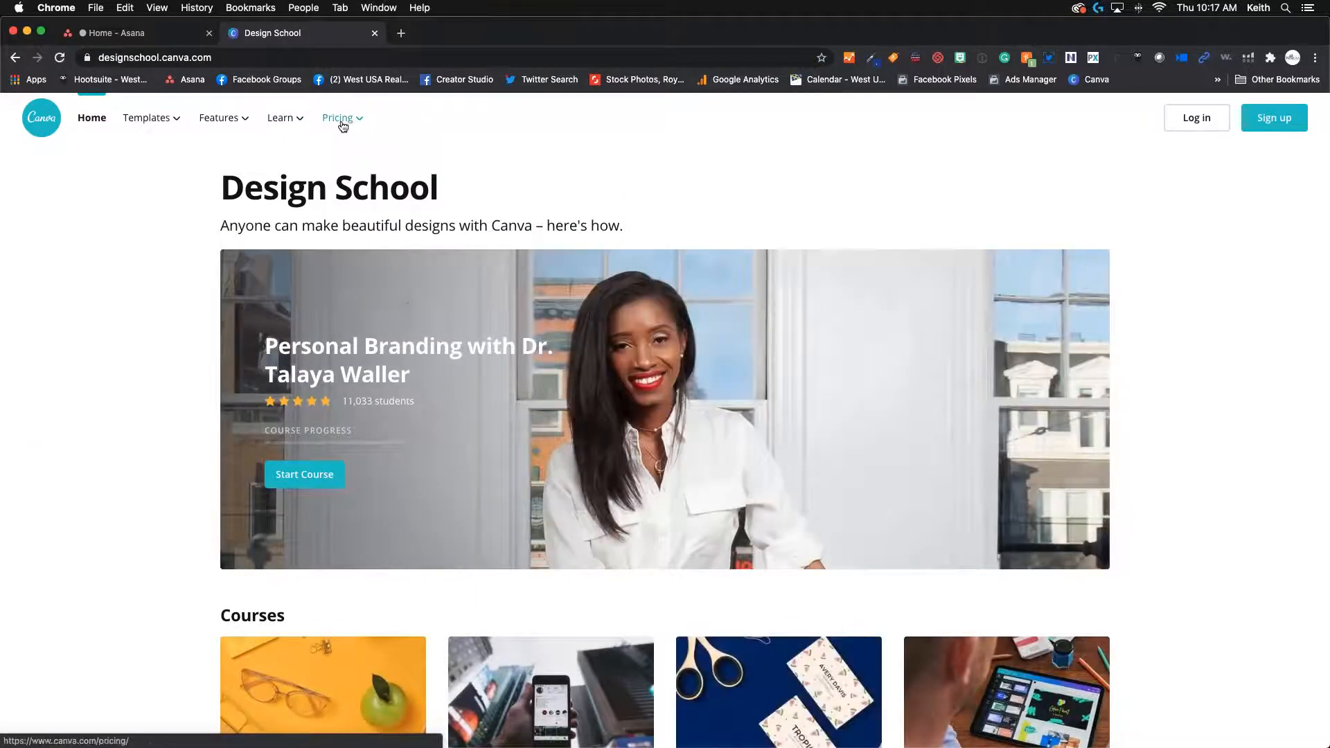
{"action": "left_click", "coordinate": [342, 126]}
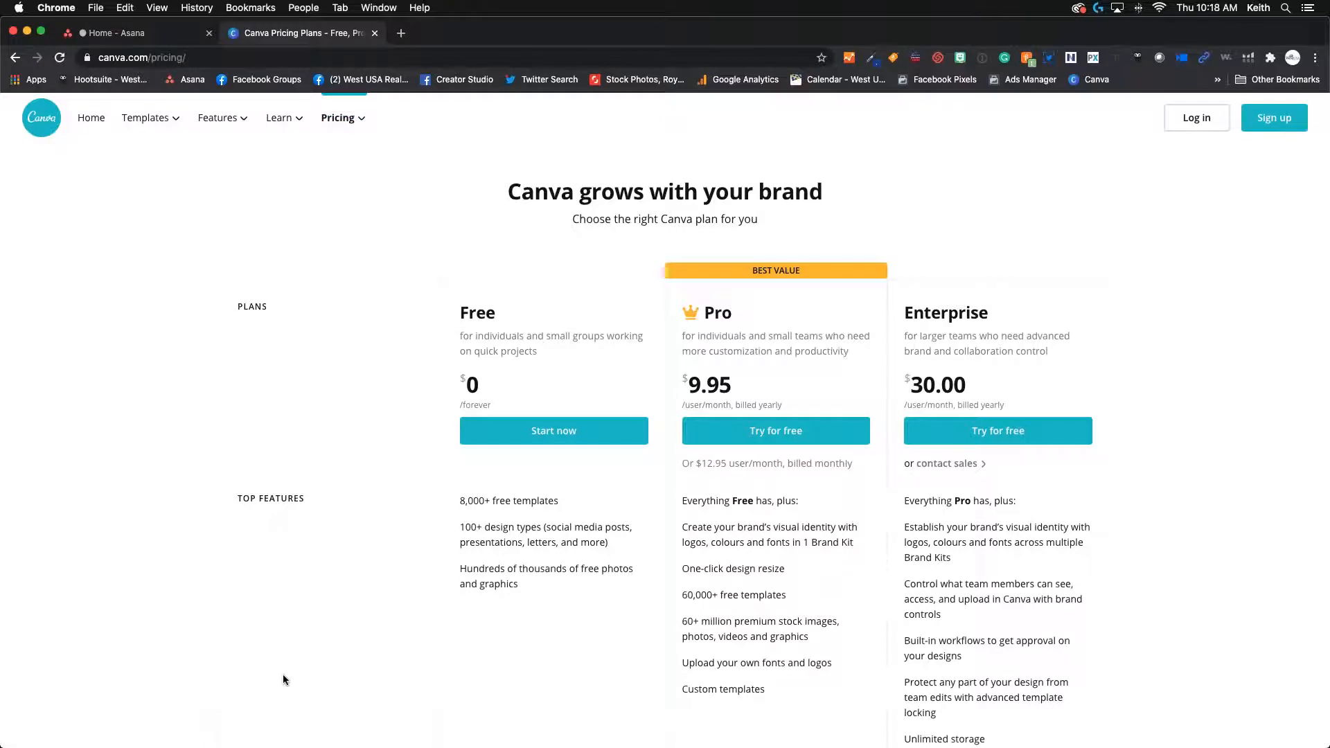
{"action": "scroll", "coordinate": [406, 558], "scroll_direction": "down", "scroll_amount": 3}
{"action": "scroll", "coordinate": [406, 559], "scroll_direction": "up", "scroll_amount": 3}
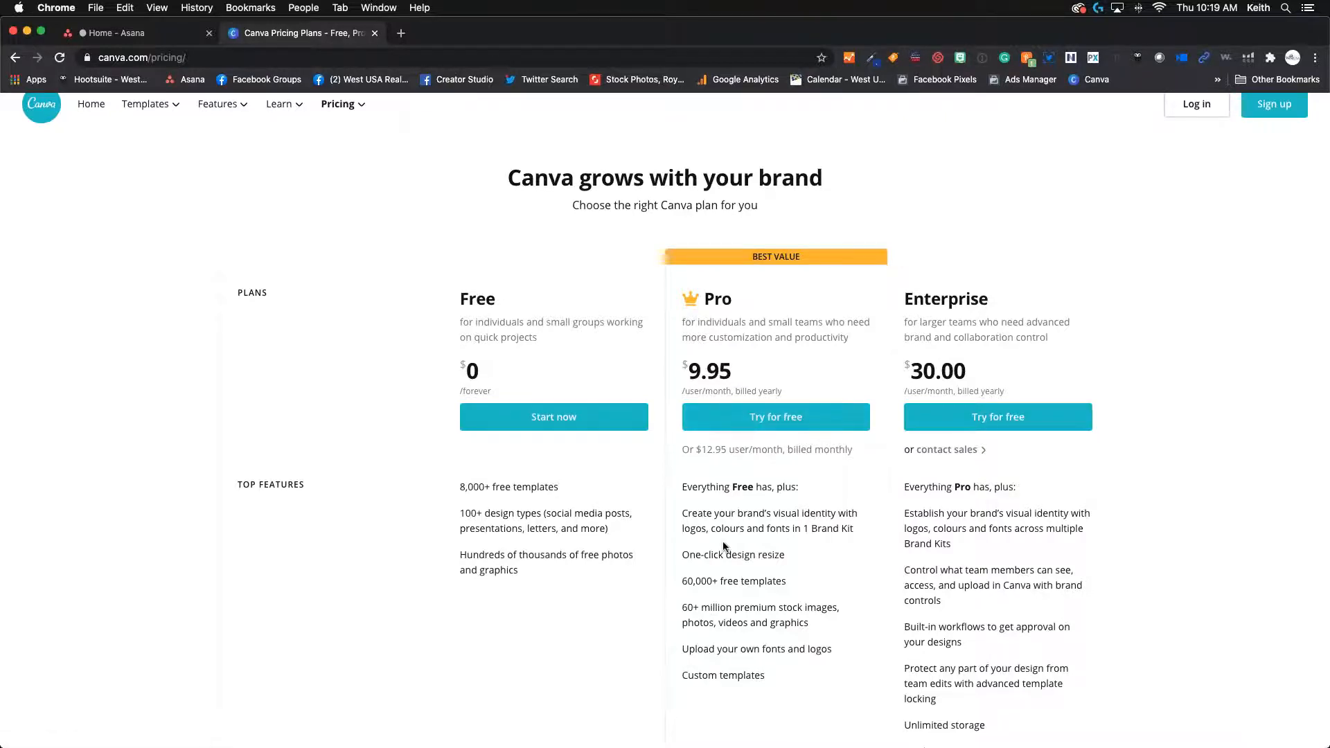
{"action": "left_click_drag", "start_coordinate": [683, 581], "coordinate": [787, 583]}
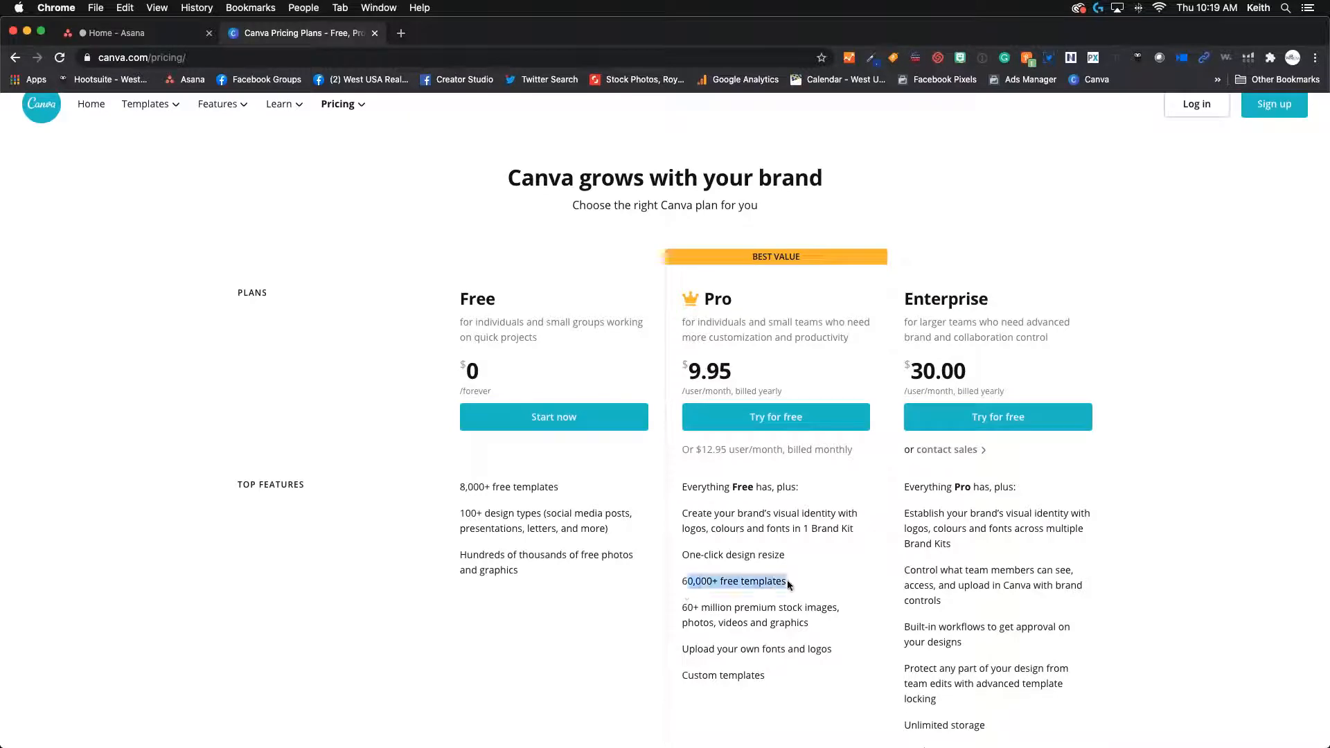
{"action": "left_click", "coordinate": [729, 585]}
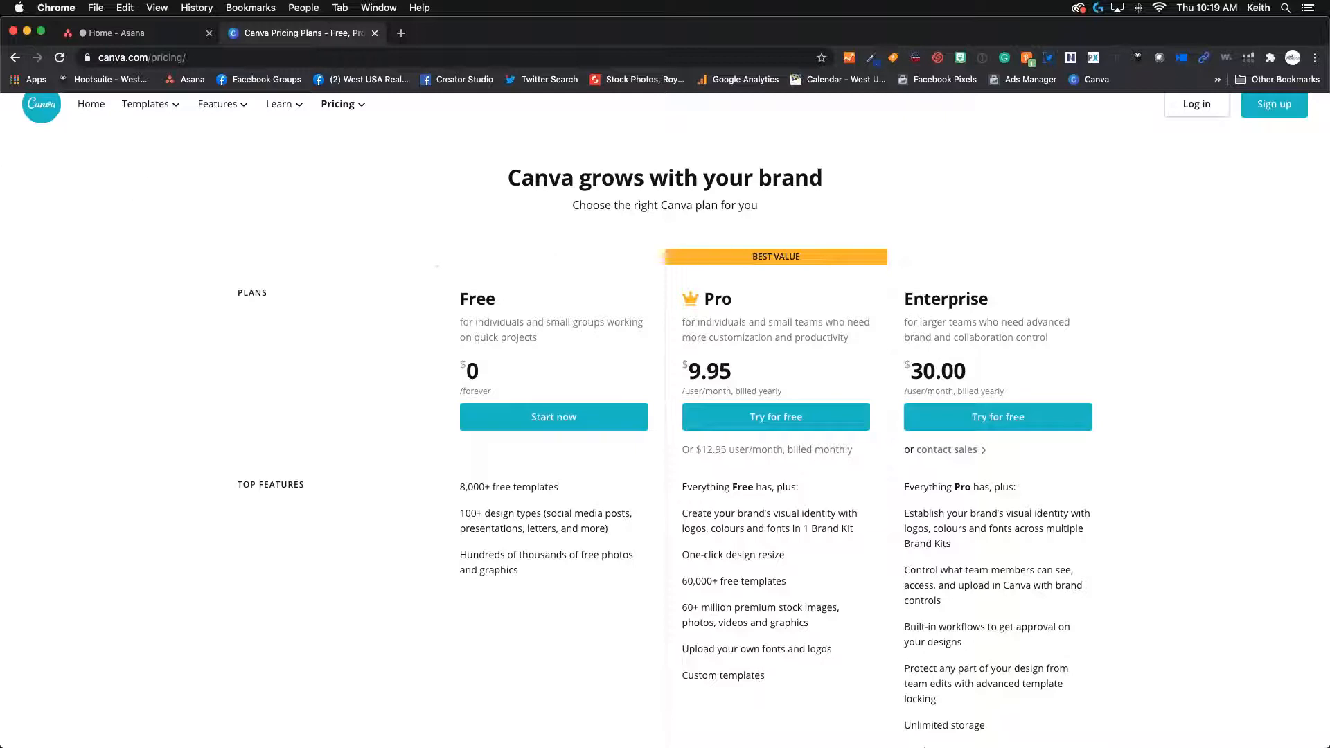
- Return to the Canva home page and look through its template categories, including logos and Facebook covers
{"action": "left_click", "coordinate": [41, 104]}
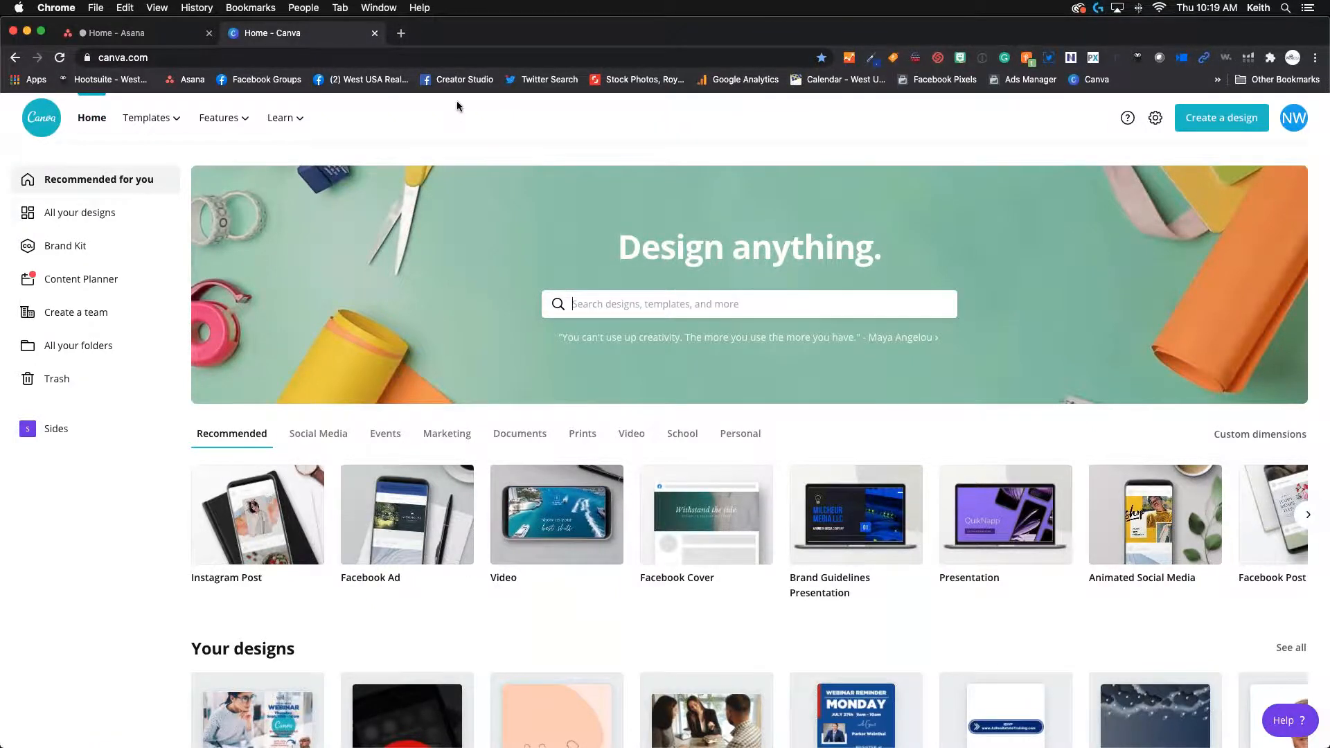
{"action": "scroll", "coordinate": [413, 408], "scroll_direction": "down", "scroll_amount": 20}
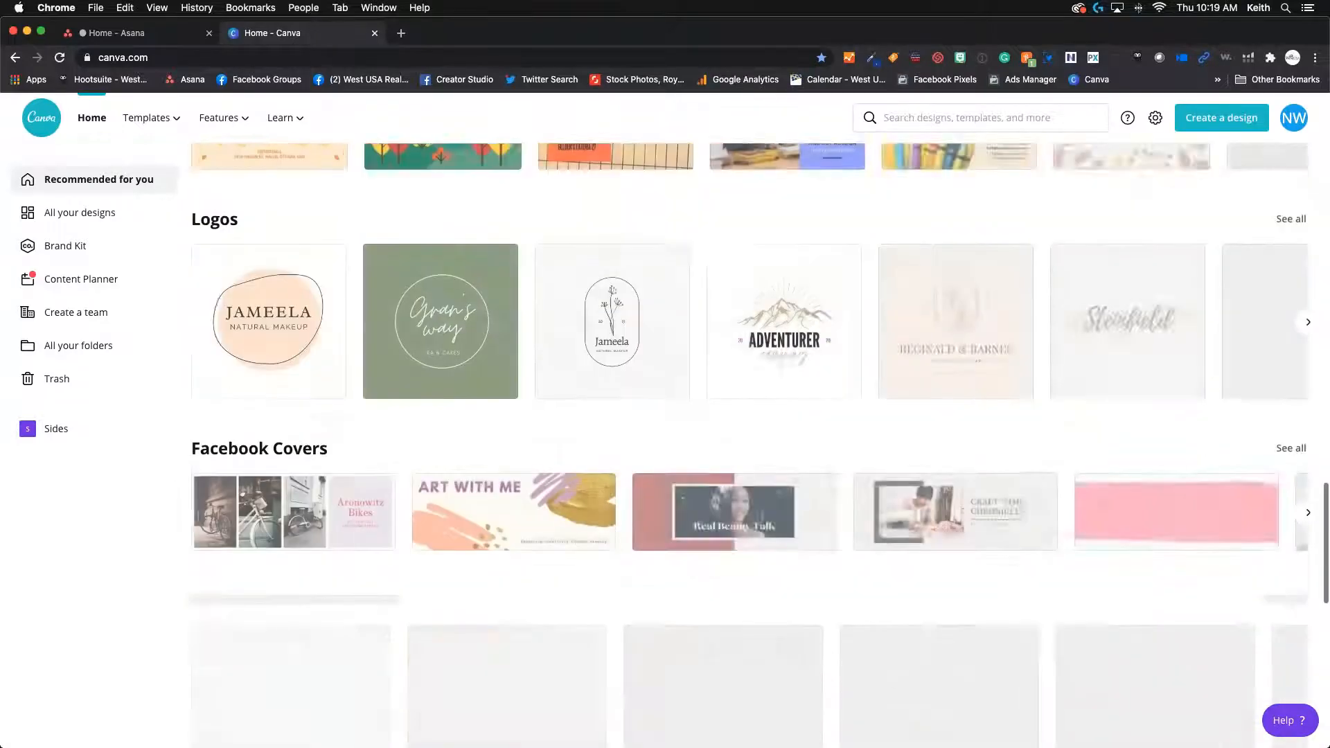
{"action": "scroll", "coordinate": [414, 408], "scroll_direction": "down", "scroll_amount": 4}
{"action": "scroll", "coordinate": [414, 409], "scroll_direction": "up", "scroll_amount": 20}
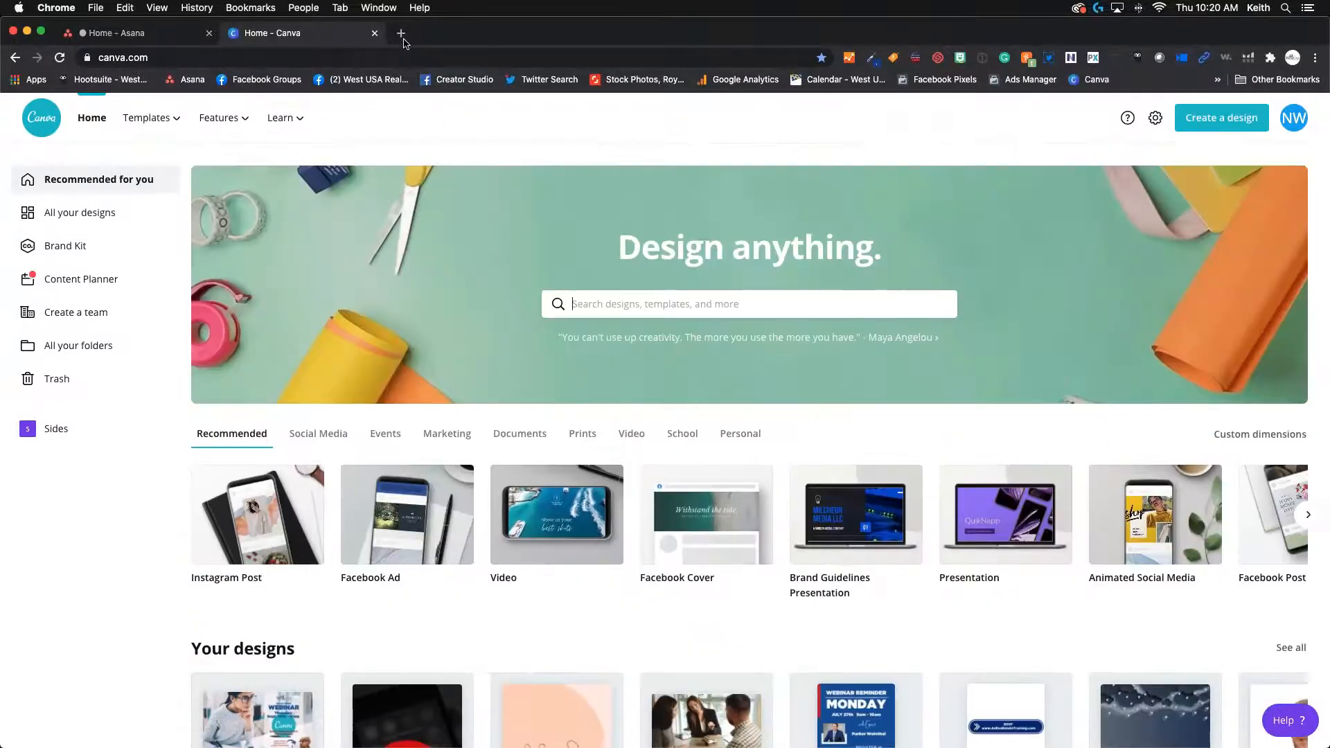
- Search the web for "canva color" in a new browser tab
{"action": "left_click", "coordinate": [401, 34]}
{"action": "type", "text": "canva coolor"}
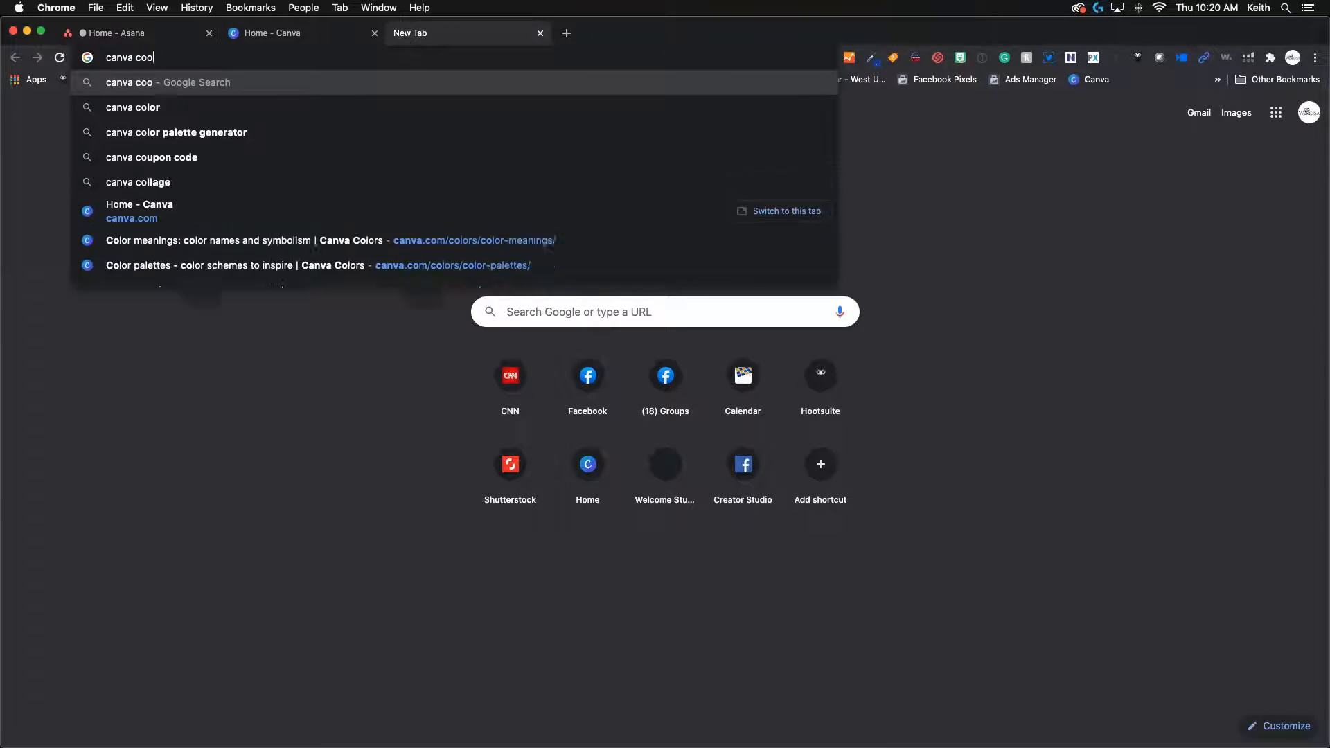
{"action": "key", "text": "BackSpace"}
{"action": "key", "text": "BackSpace"}
{"action": "key", "text": "BackSpace"}
{"action": "key", "text": "BackSpace"}
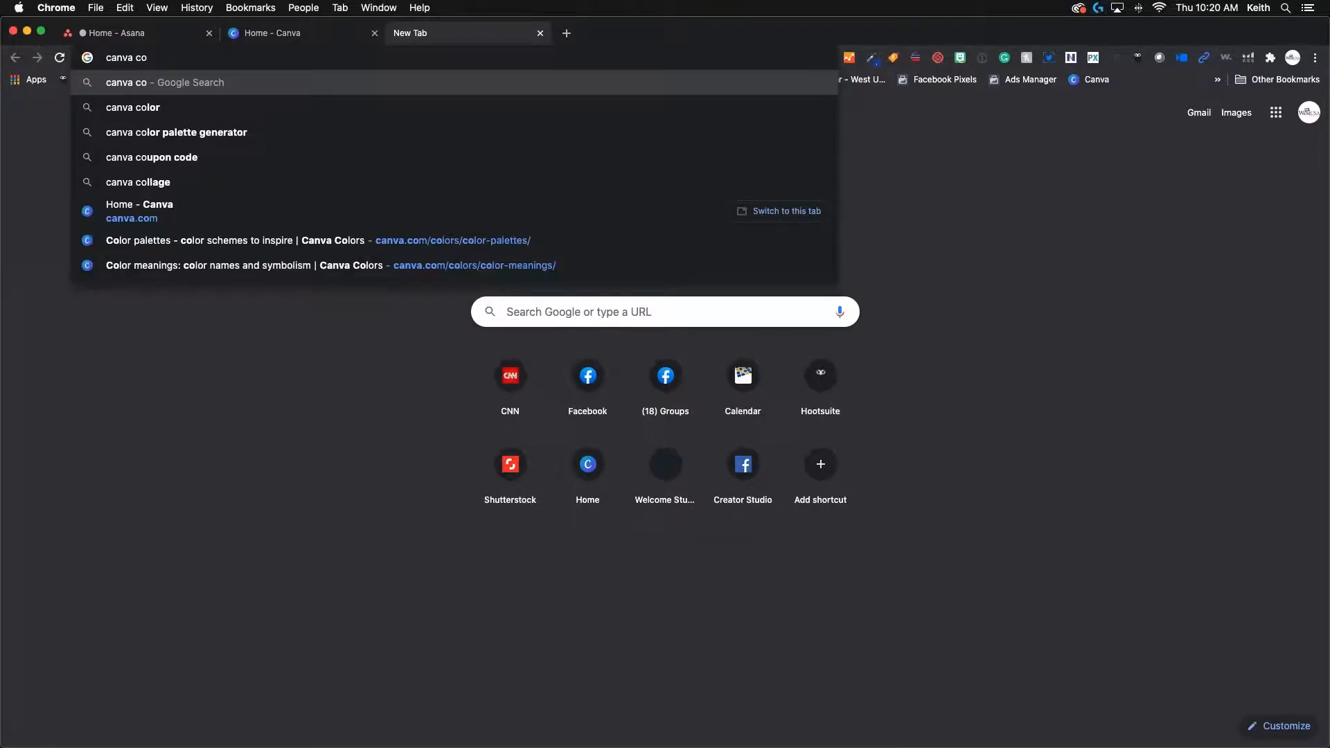
{"action": "type", "text": "lor"}
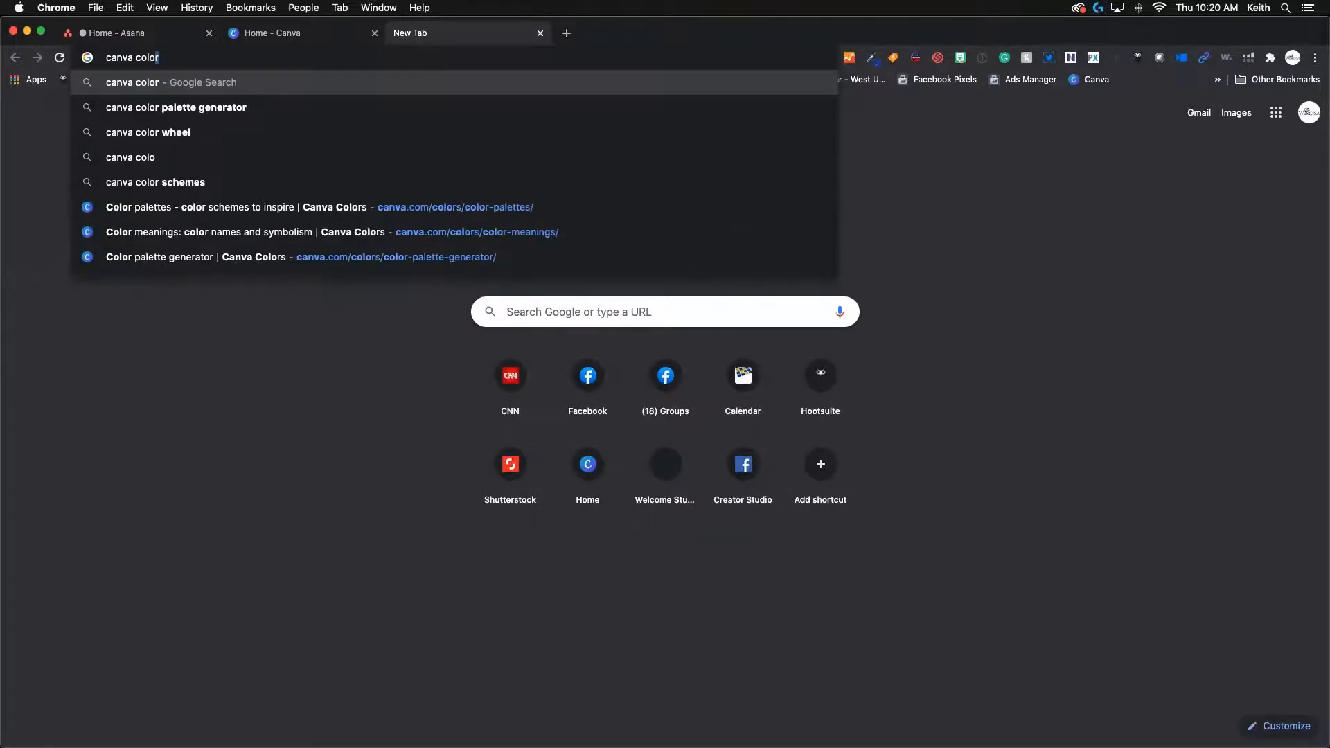
{"action": "key", "text": "Return"}
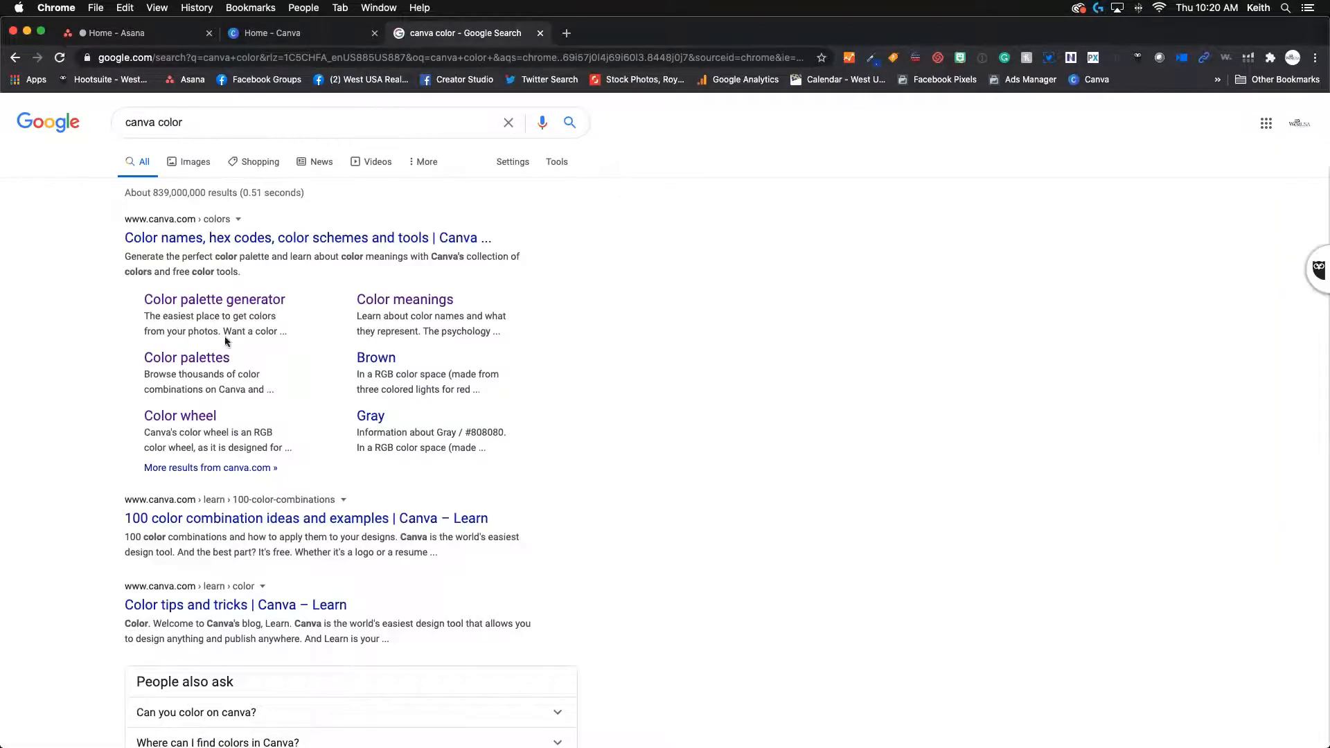
- Open Canva's Color palette generator and Color wheel results in separate new tabs and switch to the Color wheel
{"action": "right_click", "coordinate": [270, 305]}
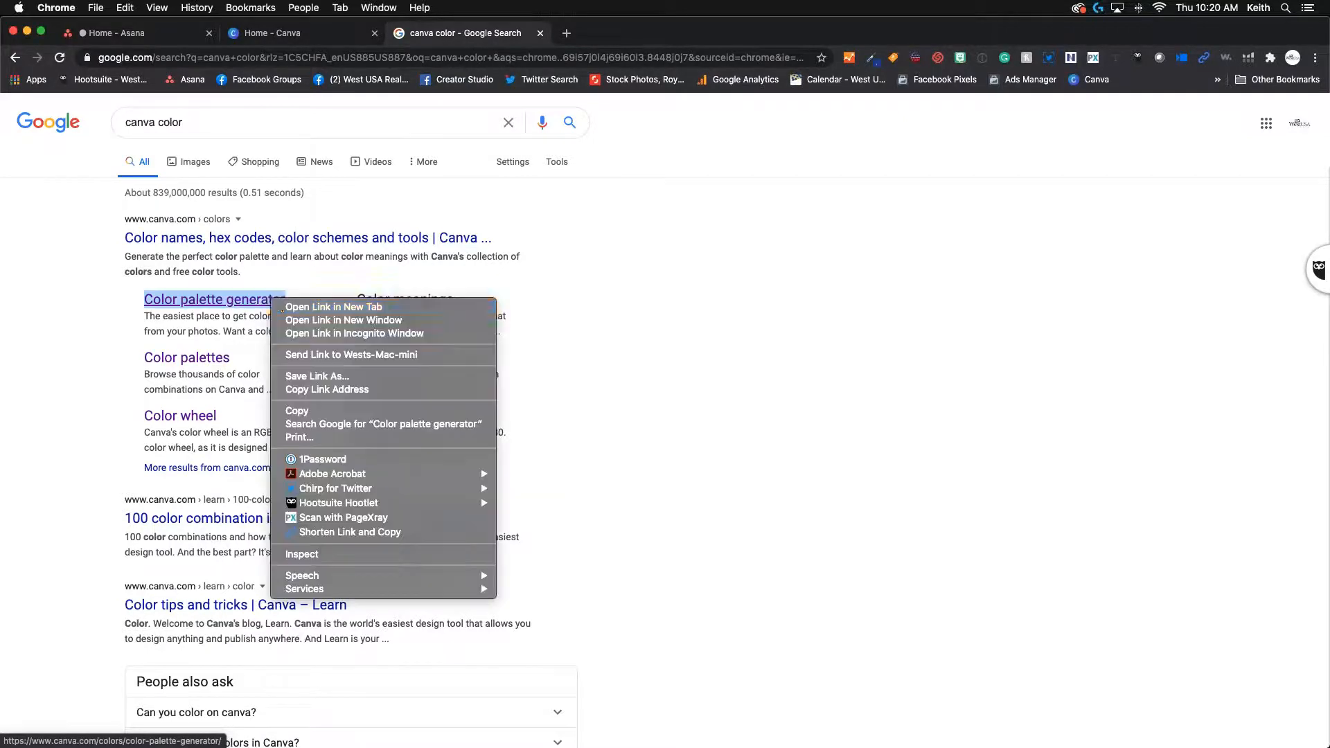
{"action": "left_click", "coordinate": [287, 305]}
{"action": "right_click", "coordinate": [205, 413]}
{"action": "left_click", "coordinate": [228, 419]}
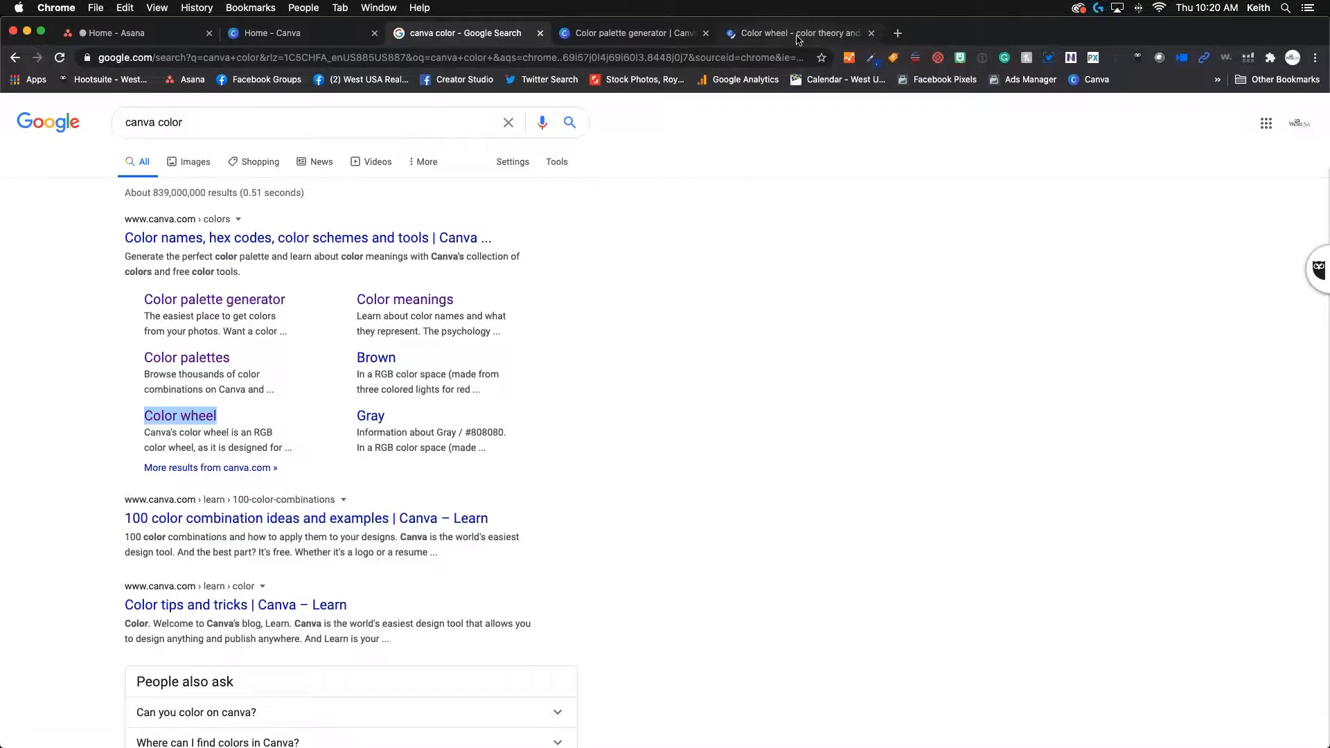
{"action": "left_click", "coordinate": [798, 38]}
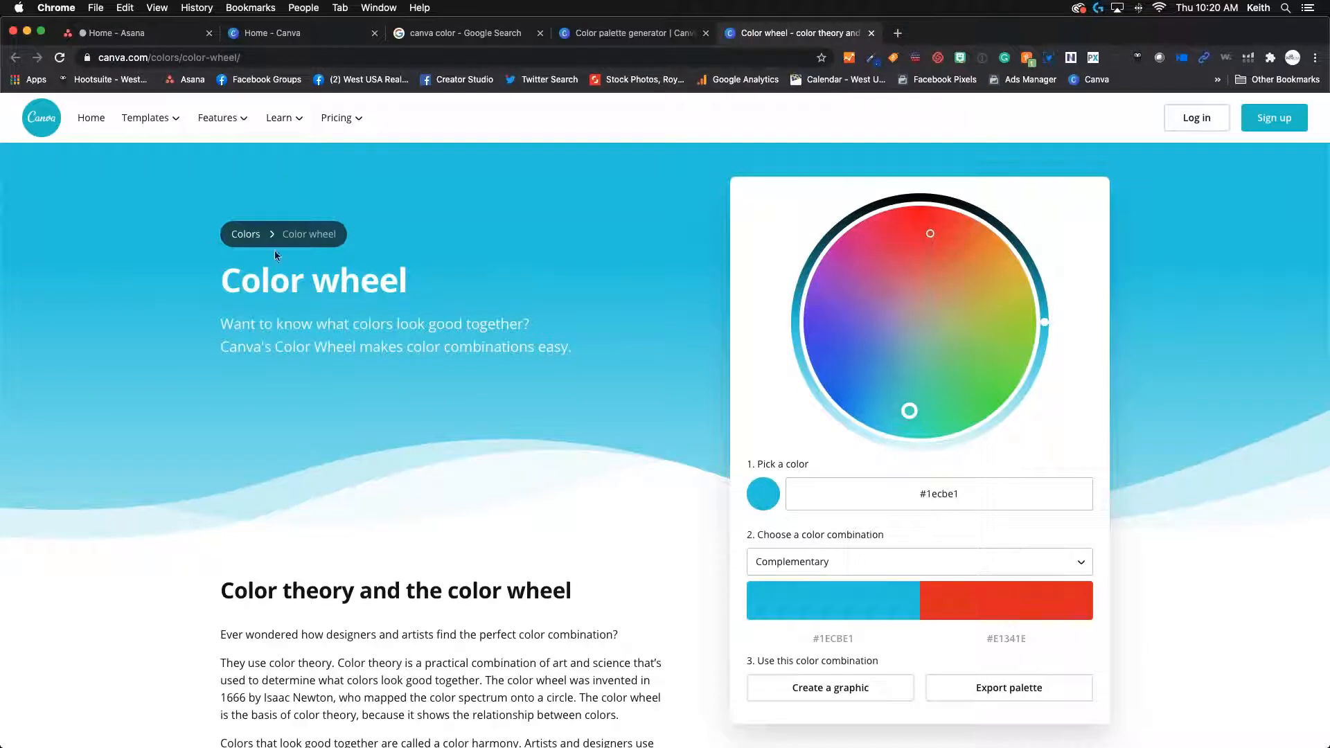
- Pick blue #167be9 and then green #37c83b on the color wheel, and set the color combination to Triadic
{"action": "left_click_drag", "start_coordinate": [908, 409], "coordinate": [870, 403]}
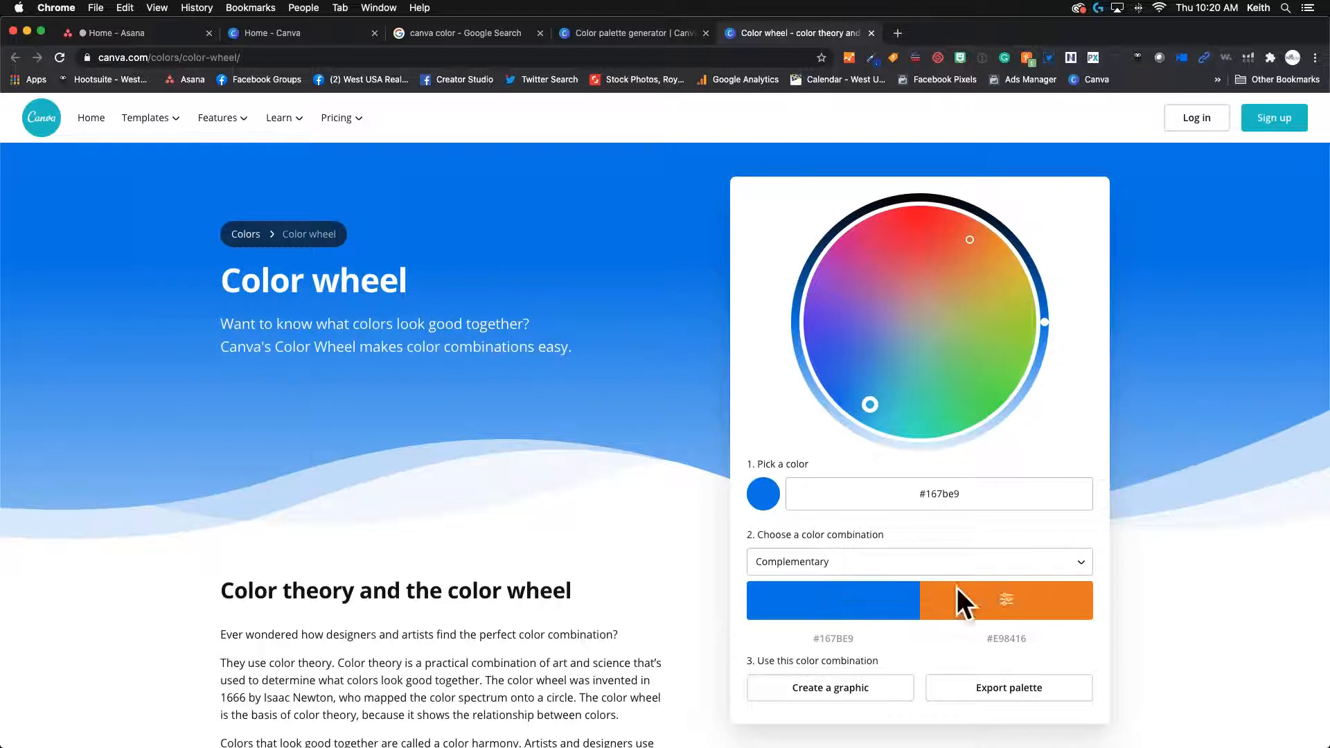
{"action": "left_click_drag", "start_coordinate": [870, 404], "coordinate": [943, 287]}
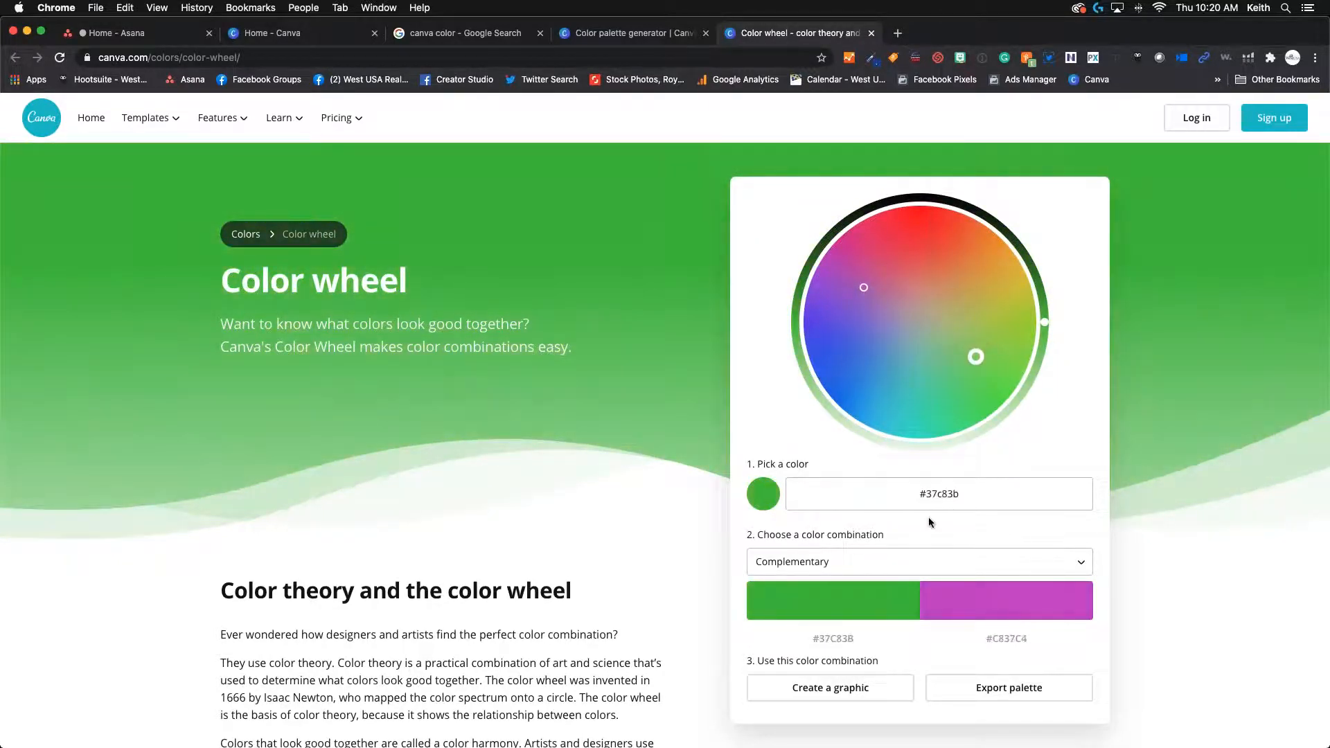
{"action": "scroll", "coordinate": [915, 517], "scroll_direction": "down", "scroll_amount": 2}
{"action": "left_click", "coordinate": [928, 505]}
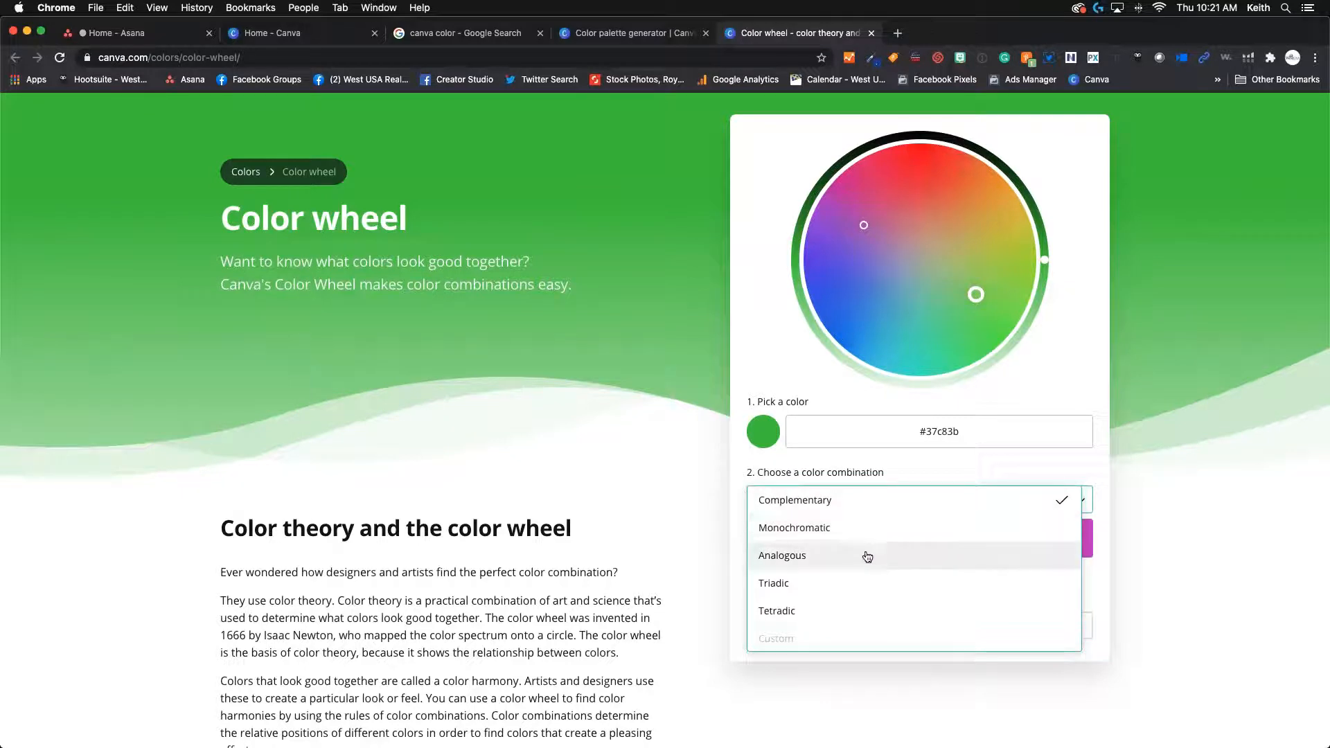
{"action": "left_click", "coordinate": [789, 585]}
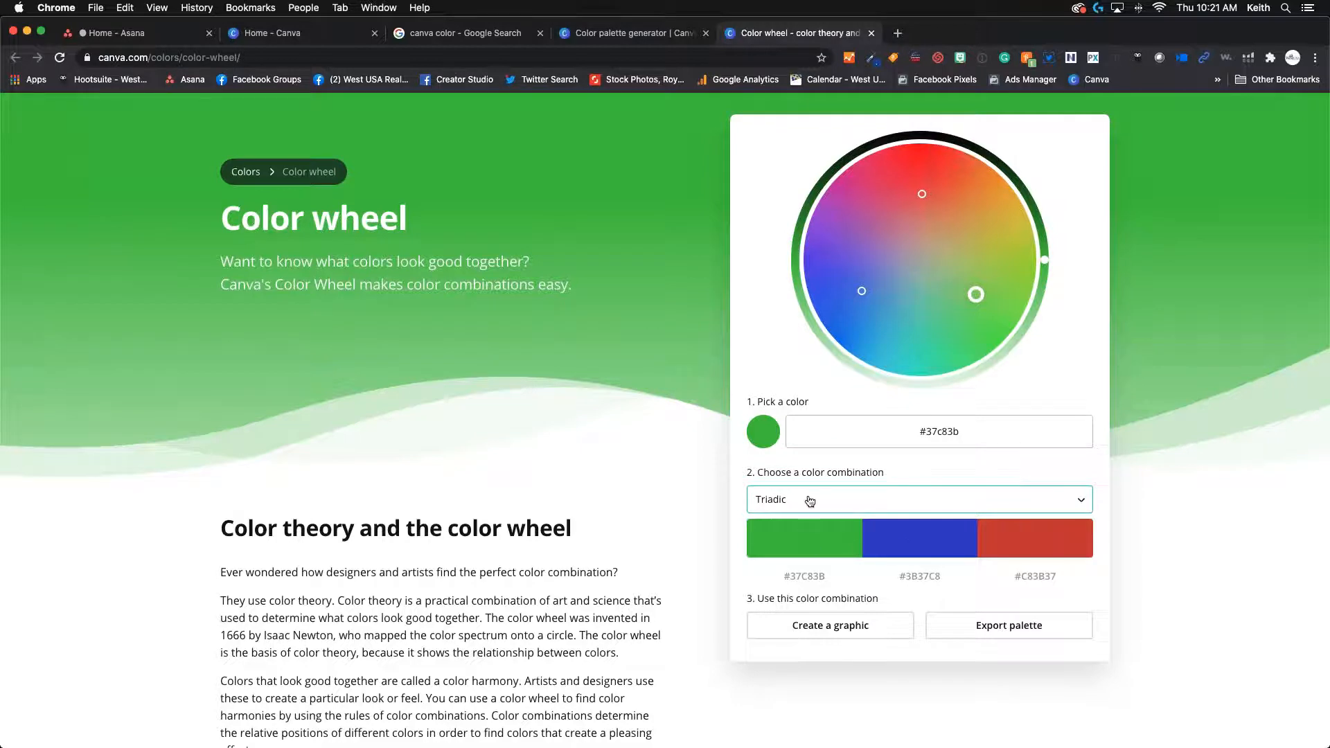
- Change the wheel's base color to the pinkish red #d22d5b, then to the purple #7243bc
{"action": "mouse_move", "coordinate": [860, 298]}
{"action": "left_mouse_down"}
{"action": "mouse_move", "coordinate": [905, 231]}
{"action": "mouse_move", "coordinate": [927, 322]}
{"action": "mouse_move", "coordinate": [968, 279]}
{"action": "mouse_move", "coordinate": [959, 205]}
{"action": "mouse_move", "coordinate": [923, 181]}
{"action": "mouse_move", "coordinate": [902, 216]}
{"action": "mouse_move", "coordinate": [901, 161]}
{"action": "mouse_move", "coordinate": [898, 188]}
{"action": "left_mouse_up"}
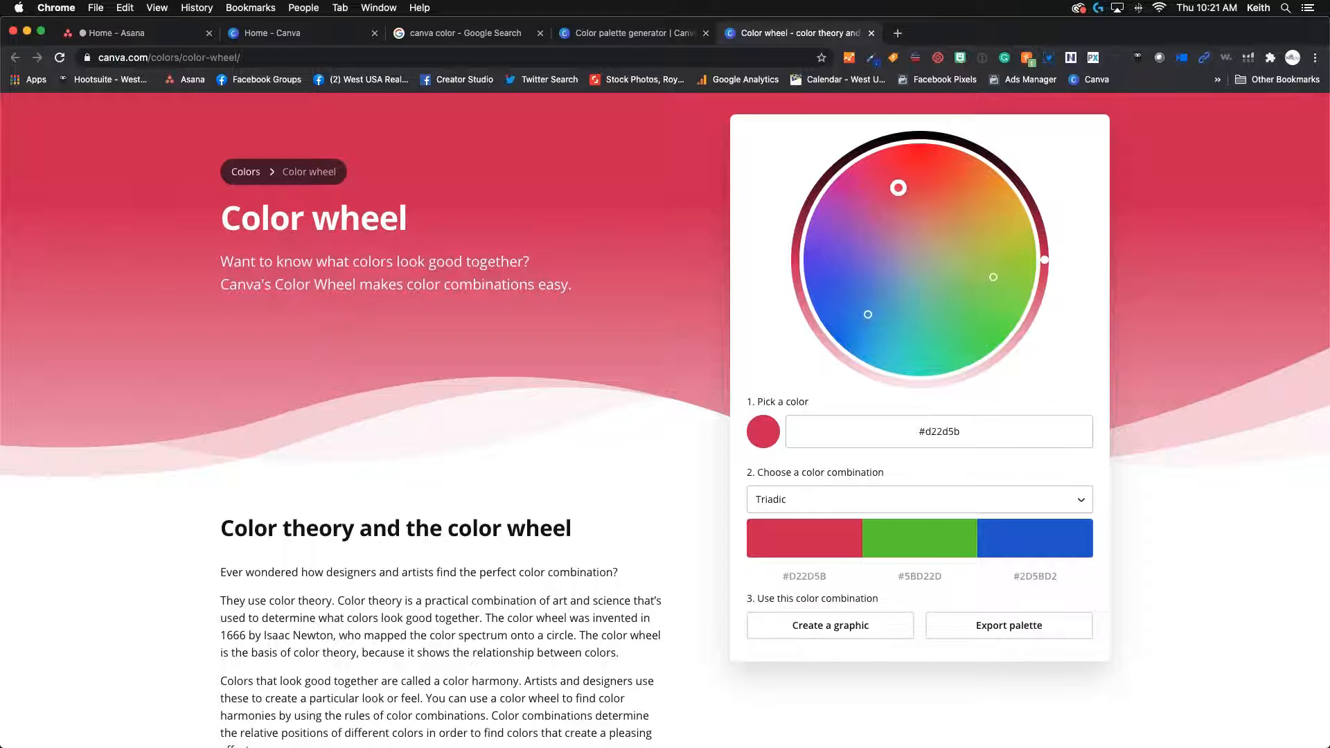
{"action": "left_click_drag", "start_coordinate": [898, 188], "coordinate": [866, 270]}
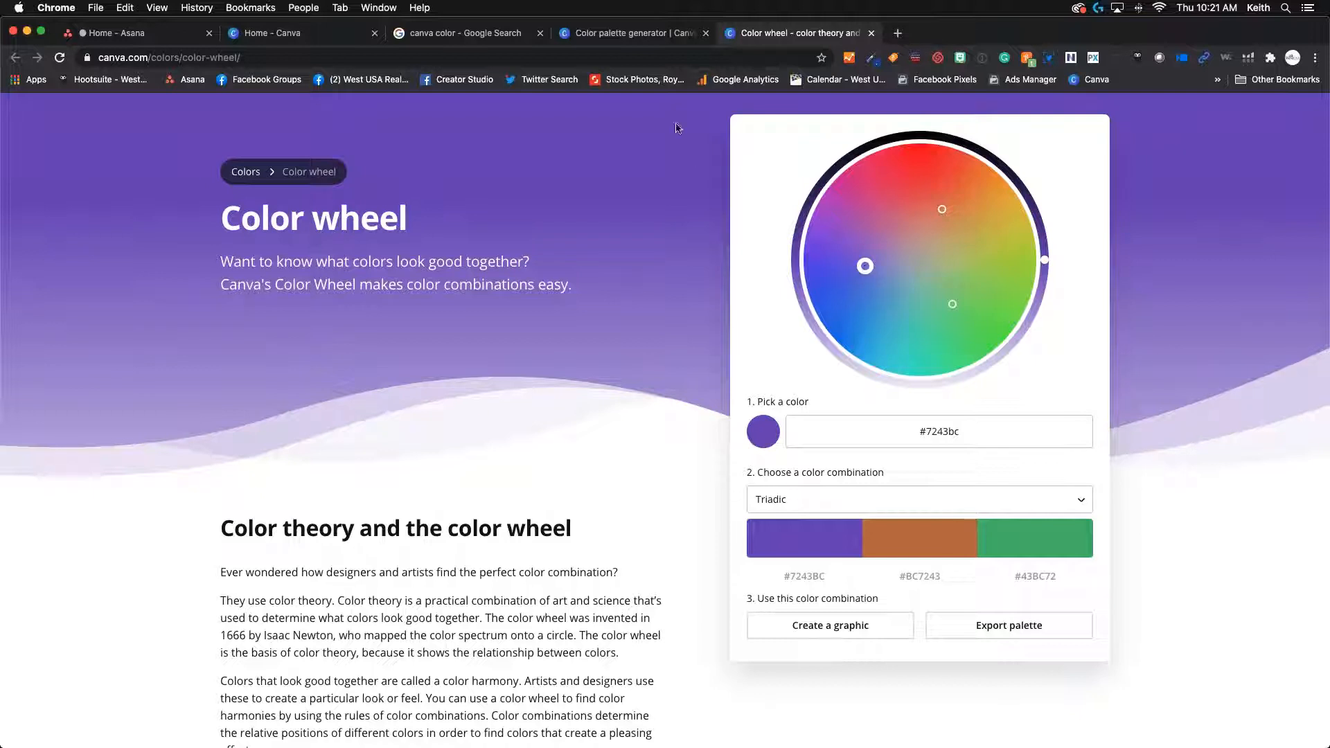
- In the Color palette generator, upload the cd51b50a house exterior photo from the Canva Class Photos folder and highlight the generated hex codes
{"action": "left_click", "coordinate": [633, 34]}
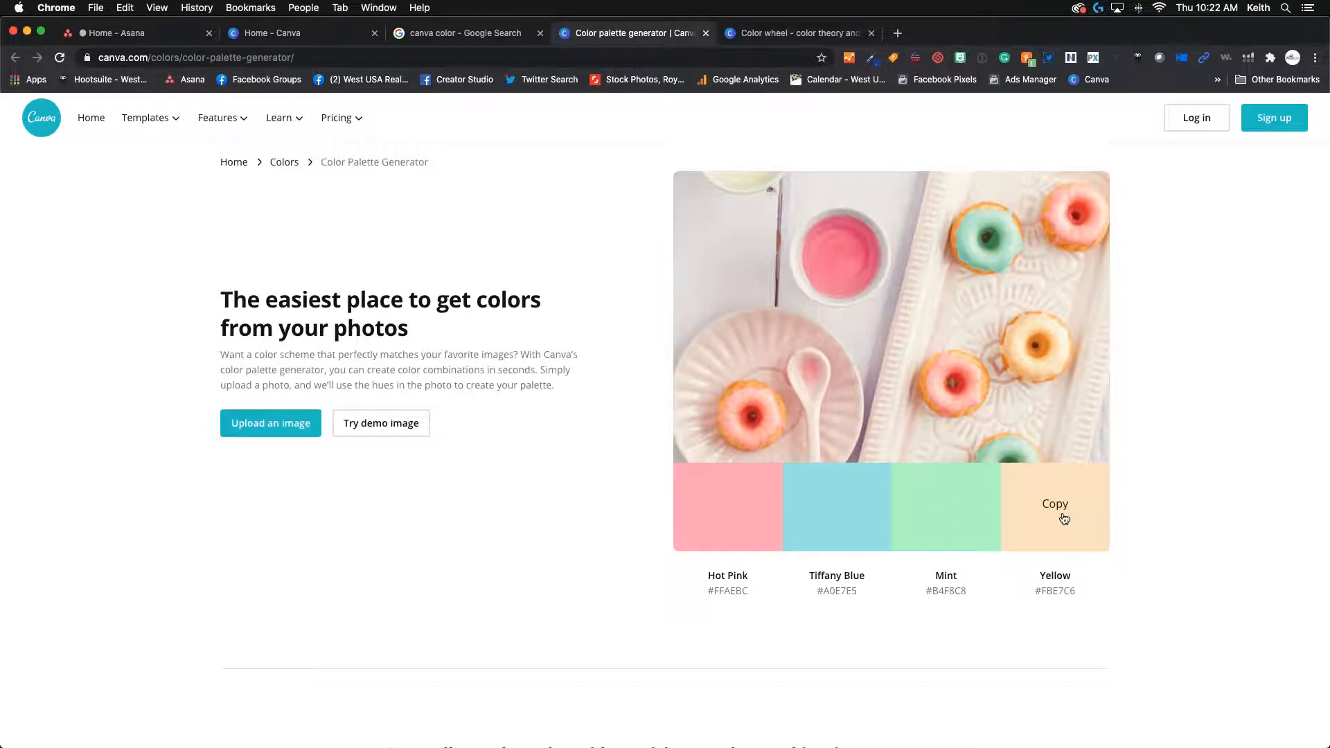
{"action": "left_click", "coordinate": [272, 425]}
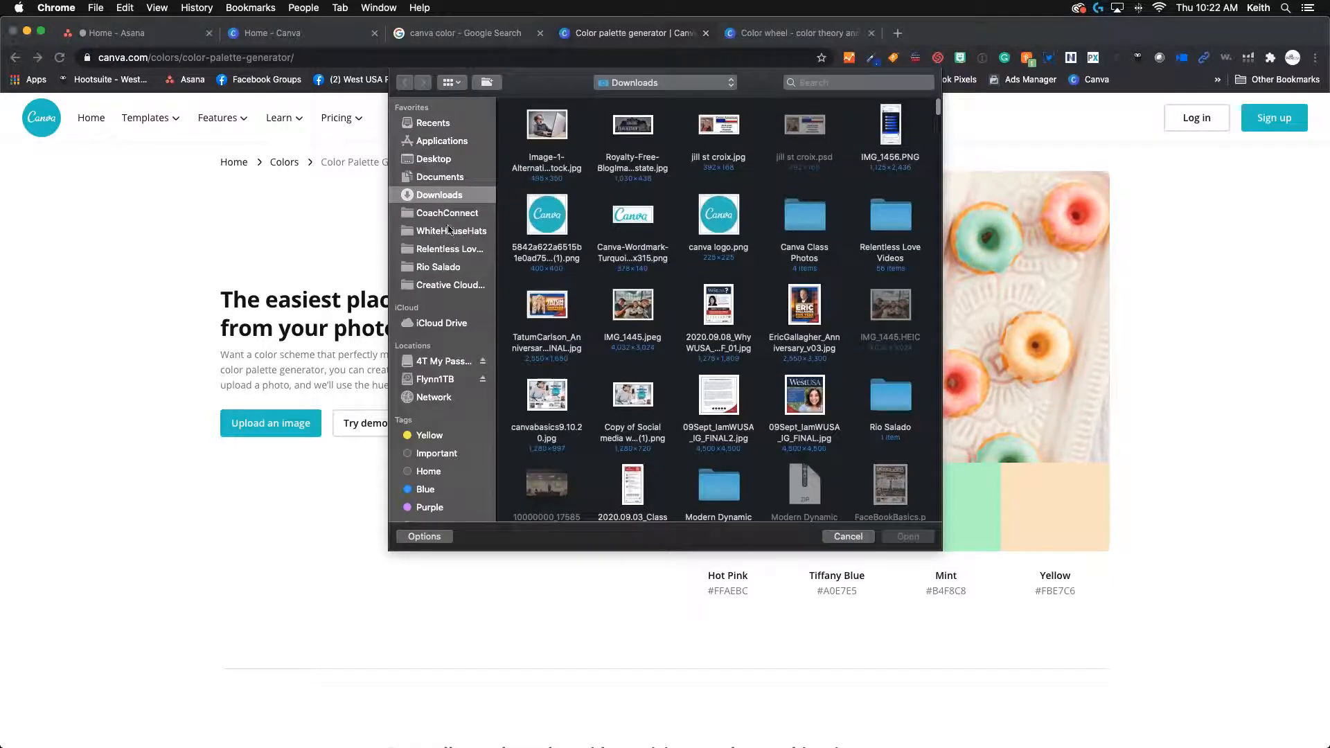
{"action": "left_click", "coordinate": [809, 211]}
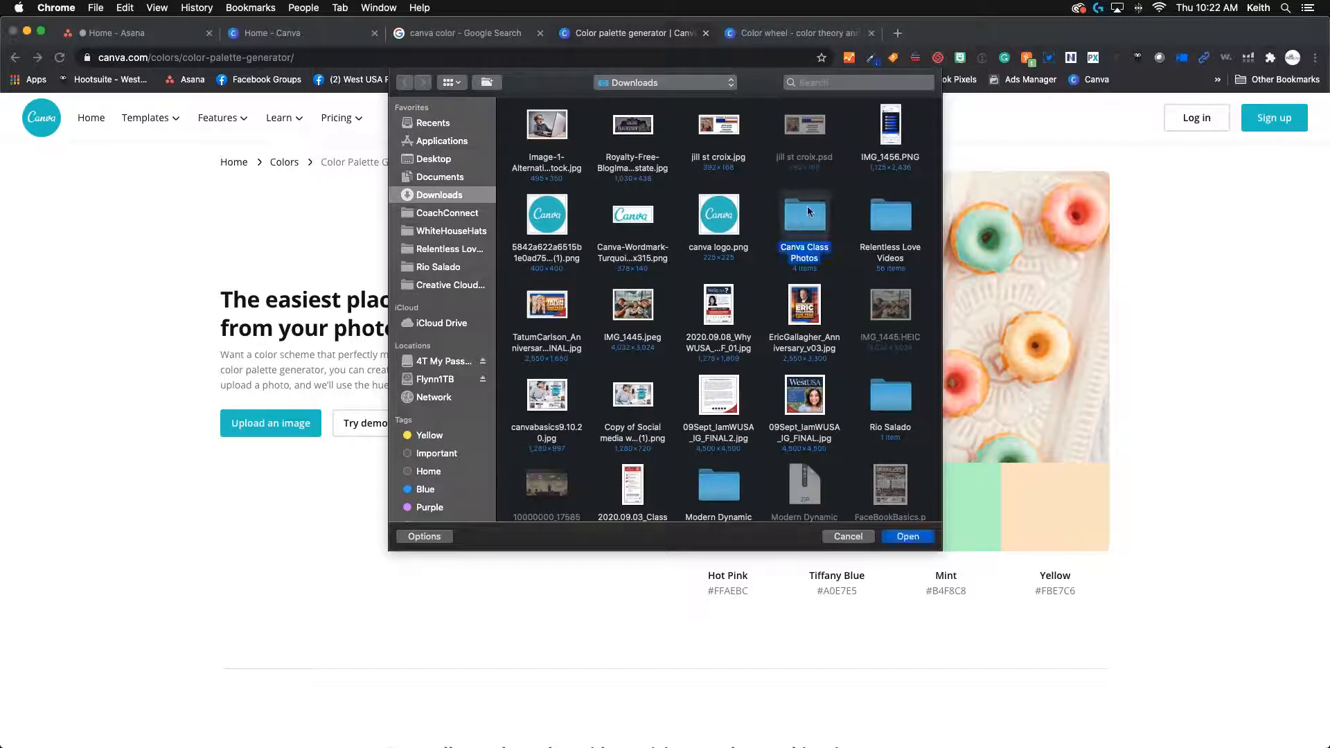
{"action": "double_click", "coordinate": [807, 211]}
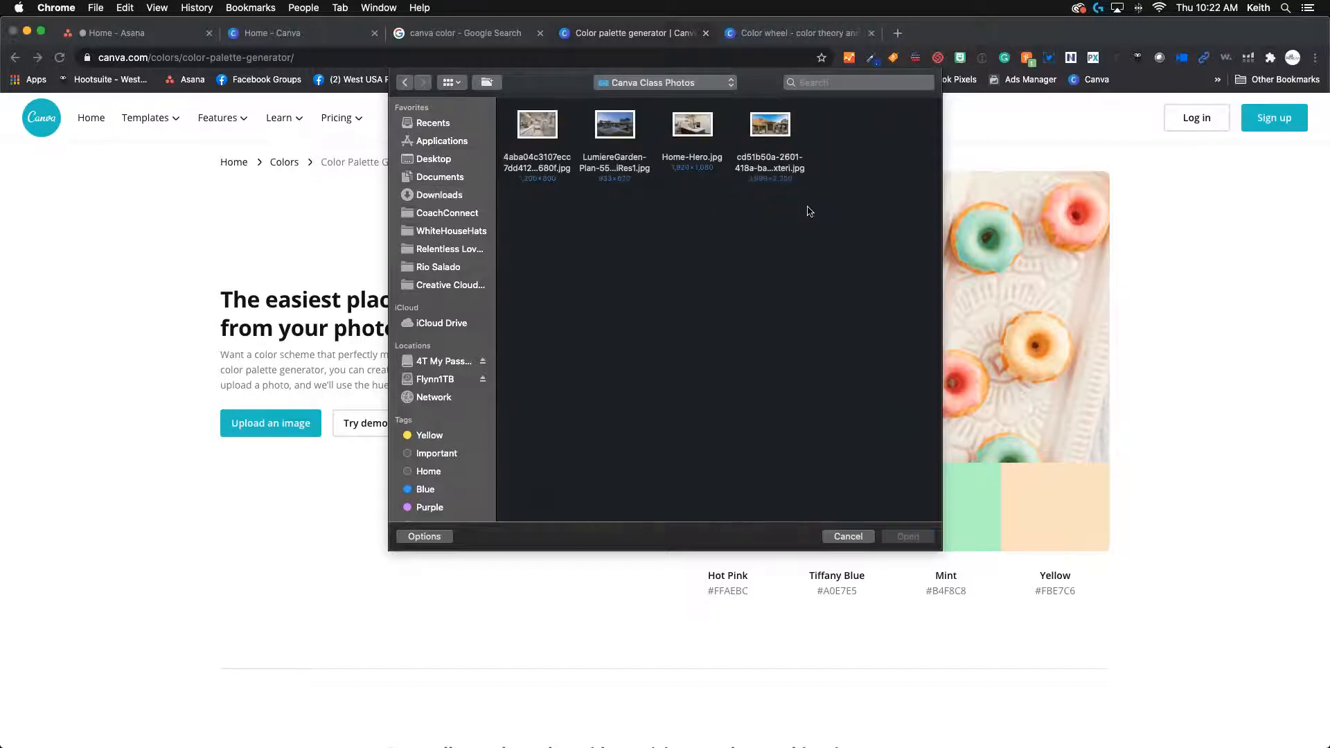
{"action": "double_click", "coordinate": [771, 125]}
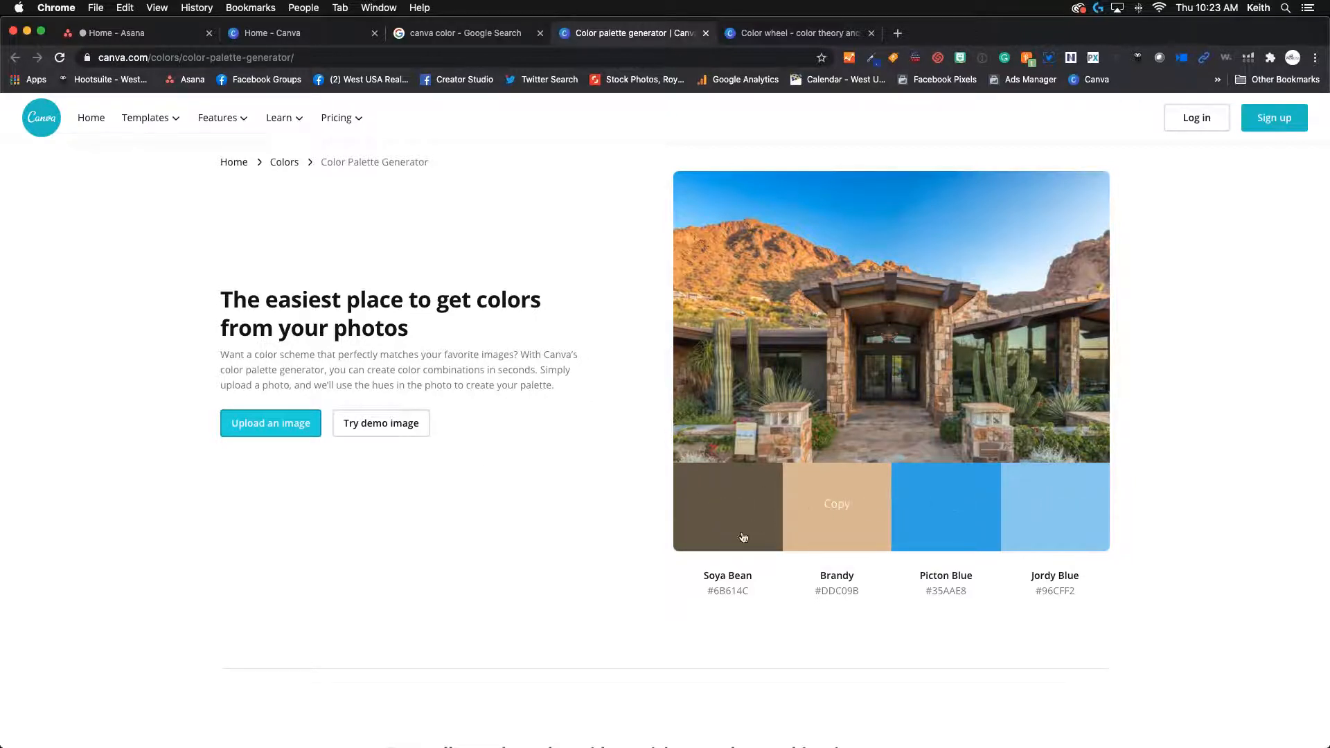
{"action": "left_click_drag", "start_coordinate": [705, 591], "coordinate": [1099, 587]}
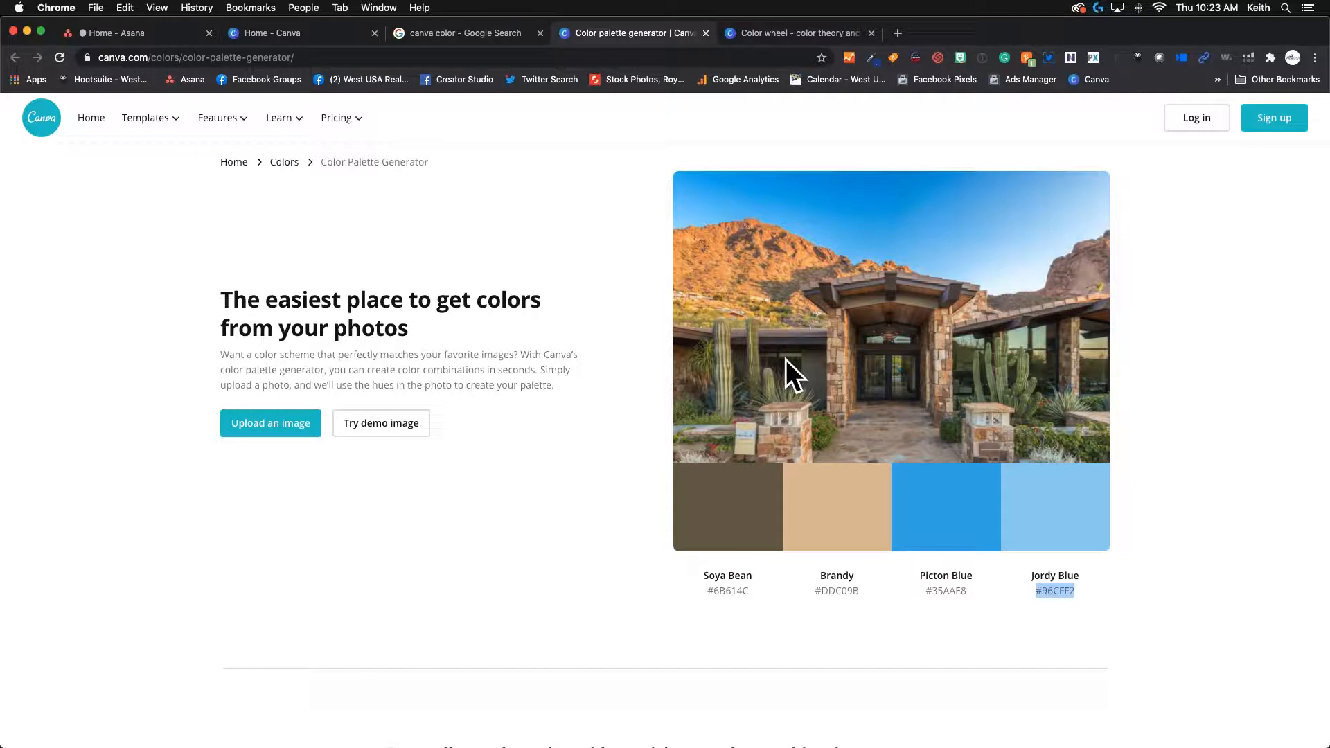
- Generate another palette by uploading the first Image-1 stock photo from the Downloads folder
{"action": "left_click", "coordinate": [270, 422]}
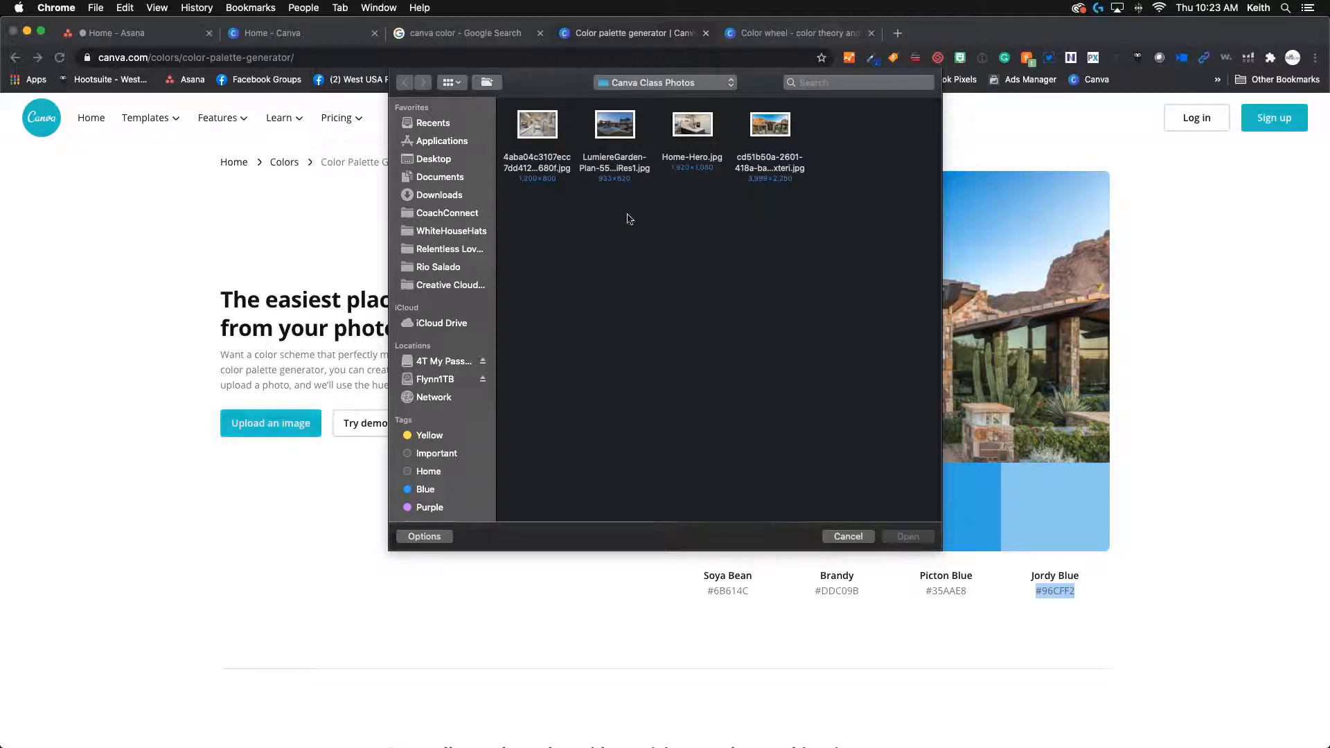
{"action": "left_click", "coordinate": [450, 195]}
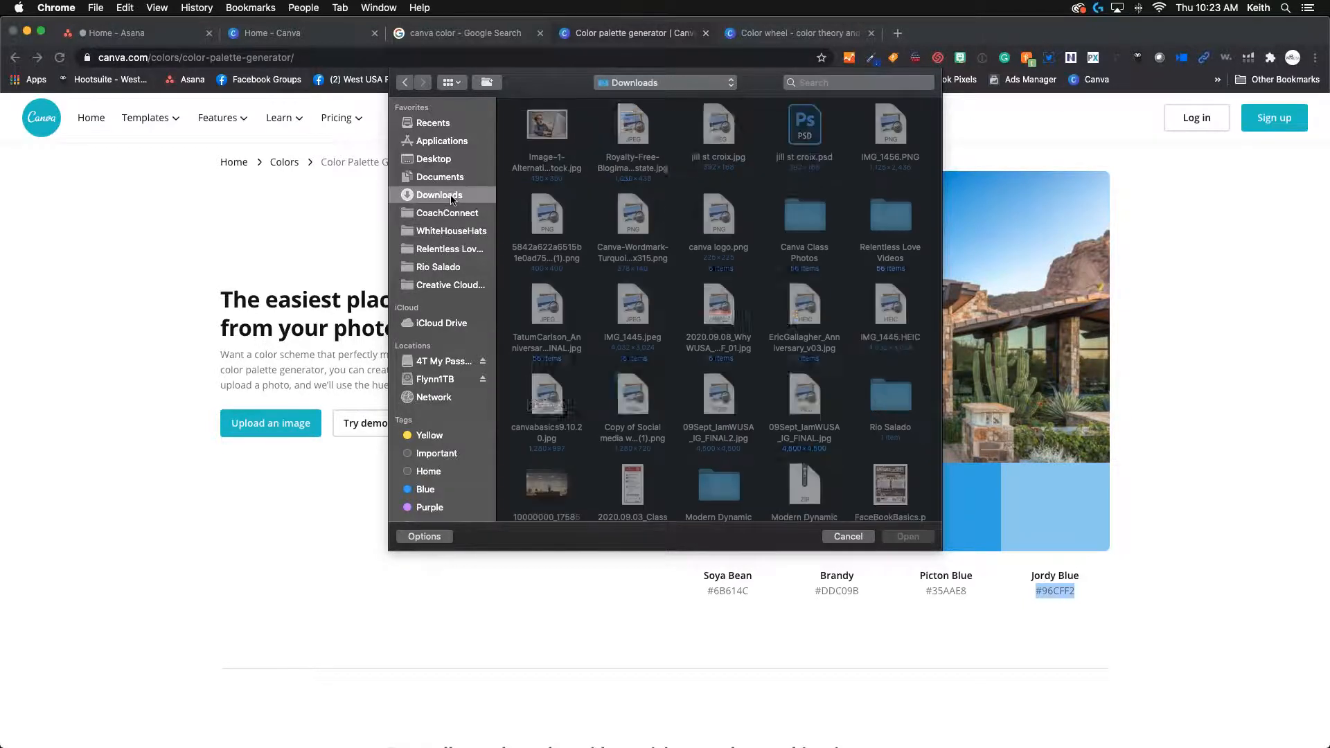
{"action": "double_click", "coordinate": [547, 126]}
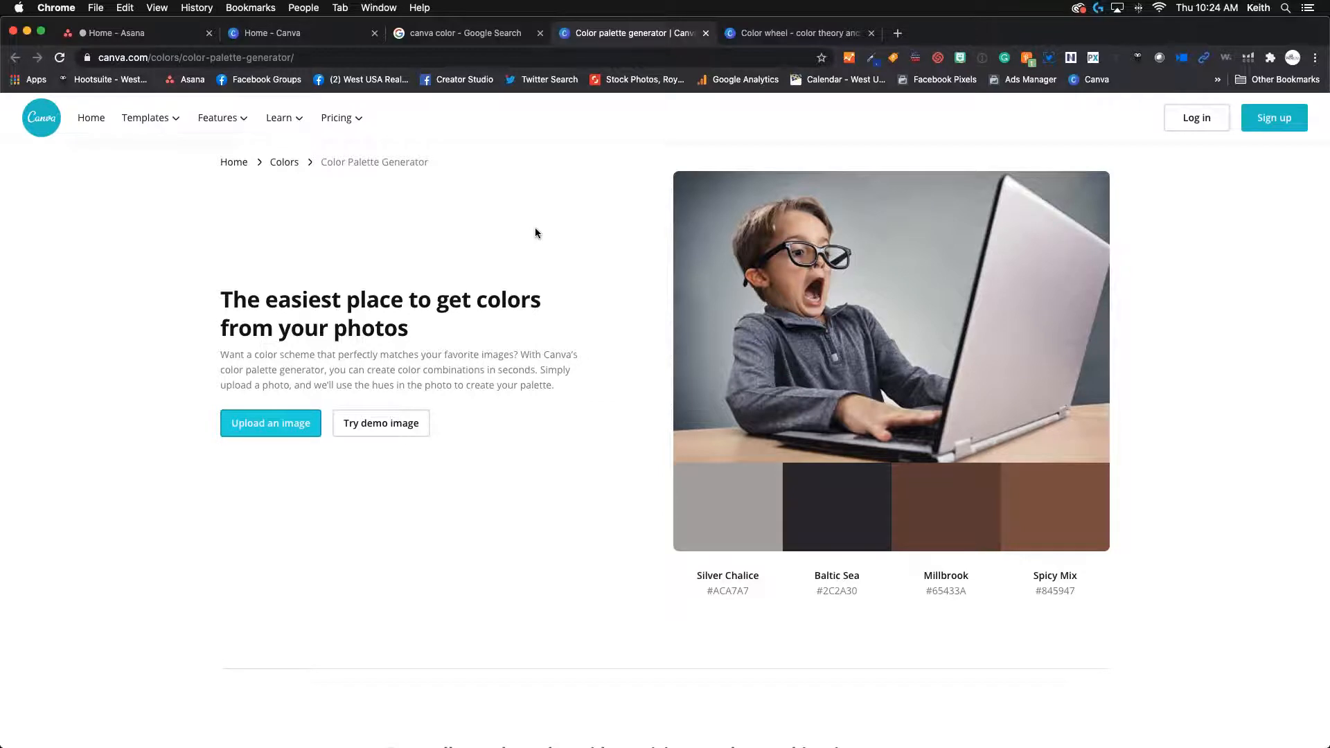
- Review the color theory and color combination explanations on the Color wheel page, then go back to the Canva home page
{"action": "left_click", "coordinate": [817, 34]}
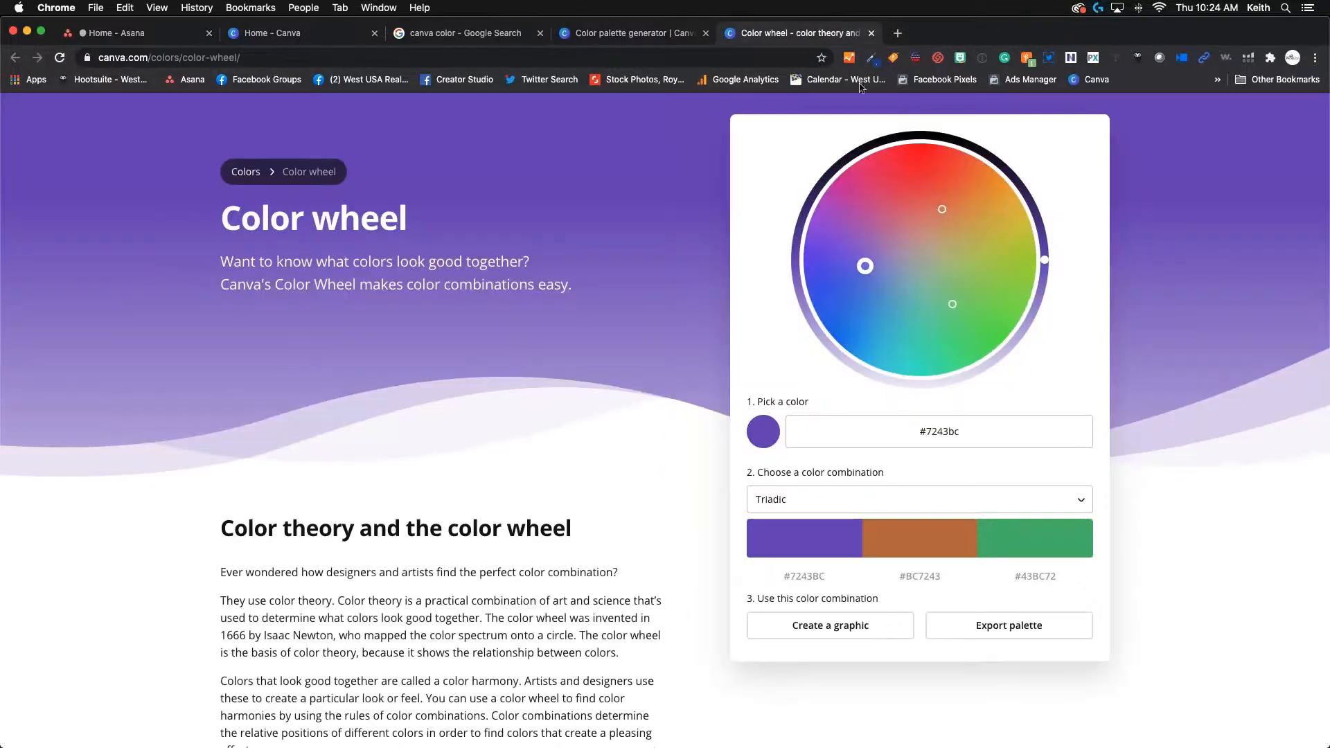
{"action": "scroll", "coordinate": [493, 451], "scroll_direction": "down", "scroll_amount": 10}
{"action": "scroll", "coordinate": [476, 410], "scroll_direction": "up", "scroll_amount": 10}
{"action": "scroll", "coordinate": [476, 409], "scroll_direction": "down", "scroll_amount": 15}
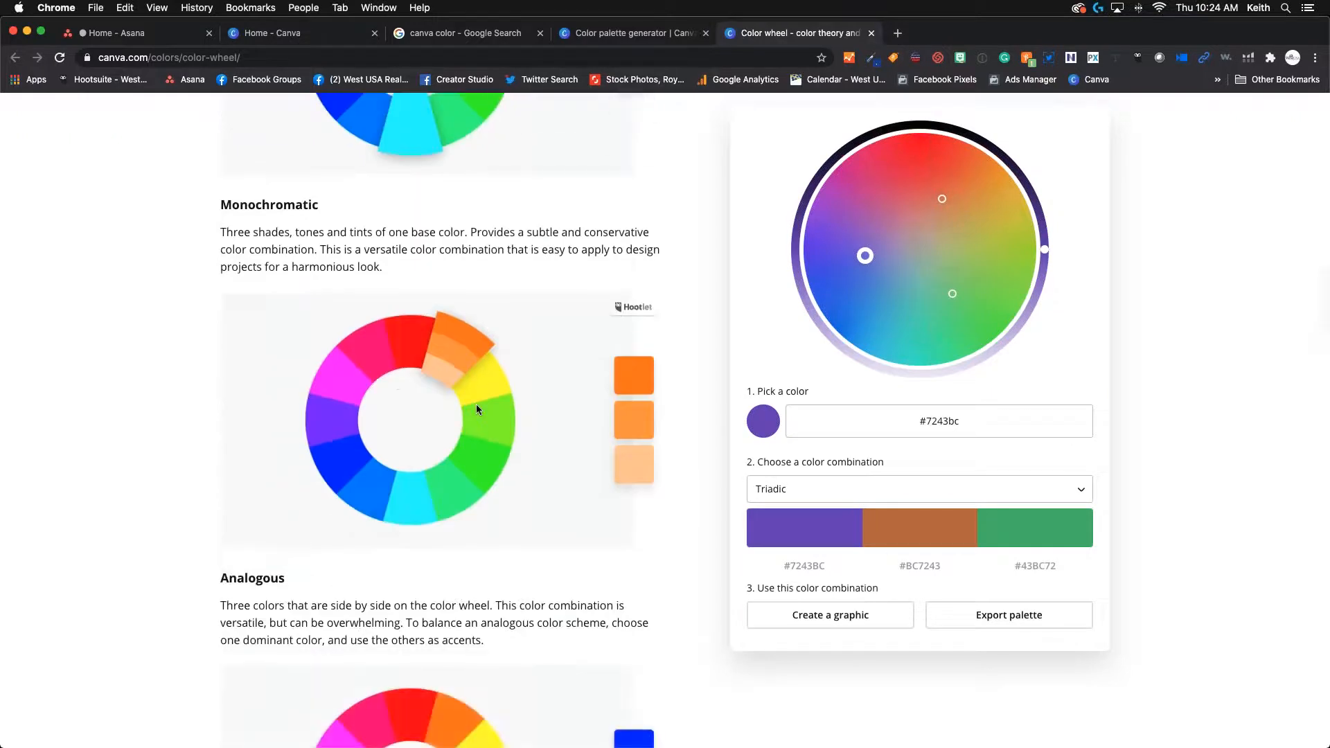
{"action": "scroll", "coordinate": [475, 409], "scroll_direction": "up", "scroll_amount": 10}
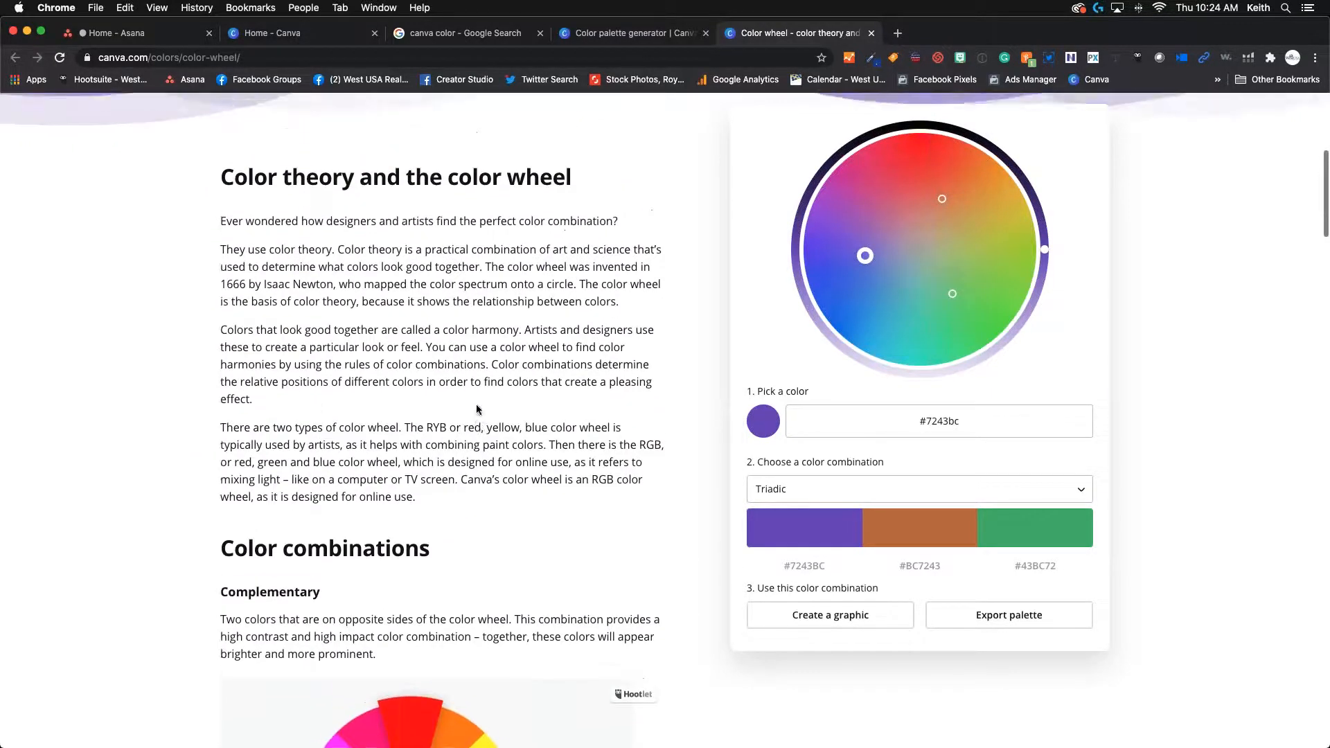
{"action": "scroll", "coordinate": [476, 409], "scroll_direction": "up", "scroll_amount": 6}
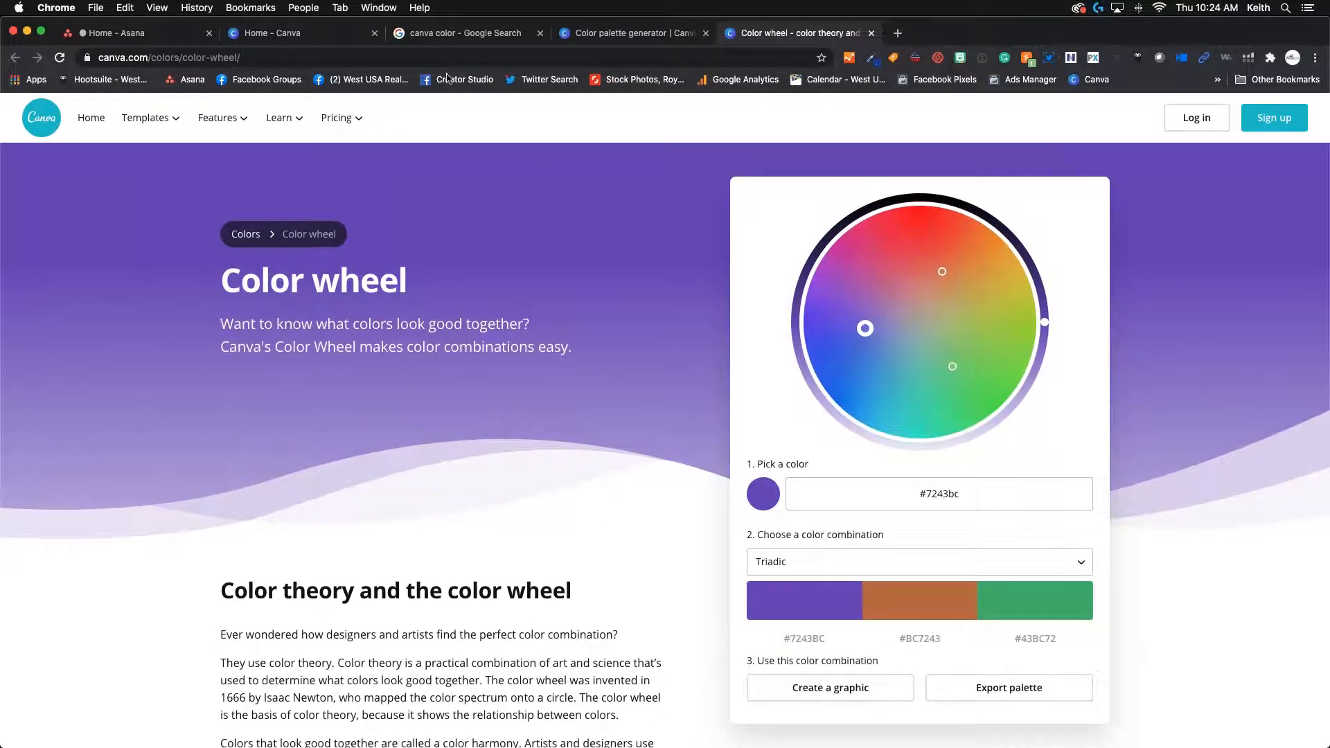
{"action": "left_click", "coordinate": [324, 36]}
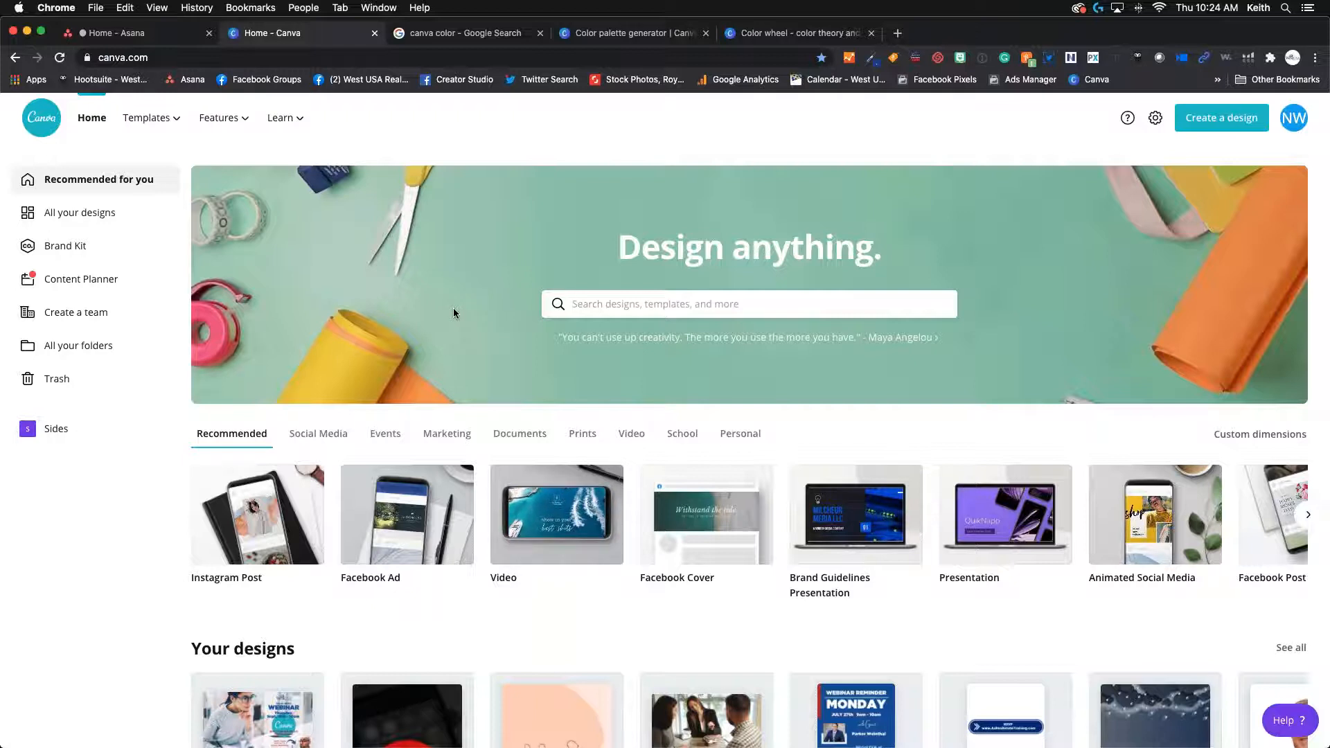
- Search the home page designs for "instagra" and look through the suggested Instagram formats
{"action": "left_click", "coordinate": [599, 306]}
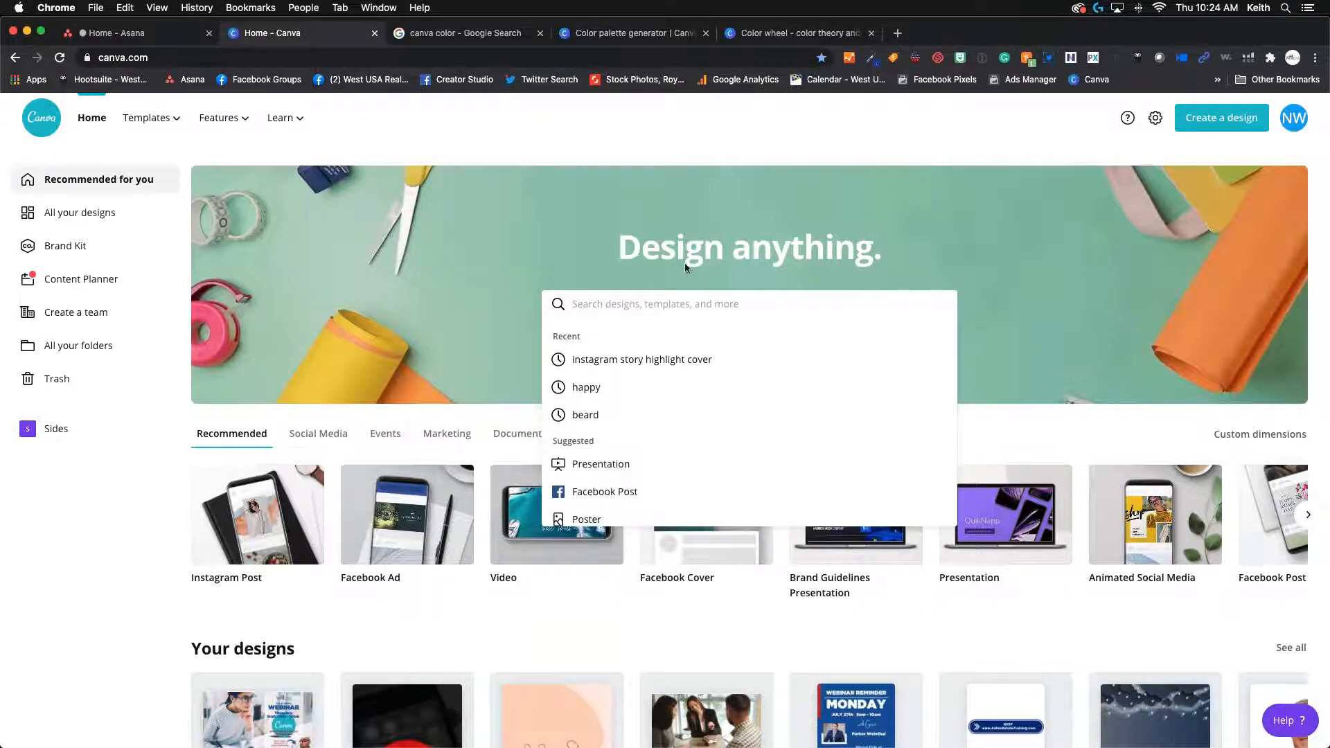
{"action": "left_click", "coordinate": [970, 138]}
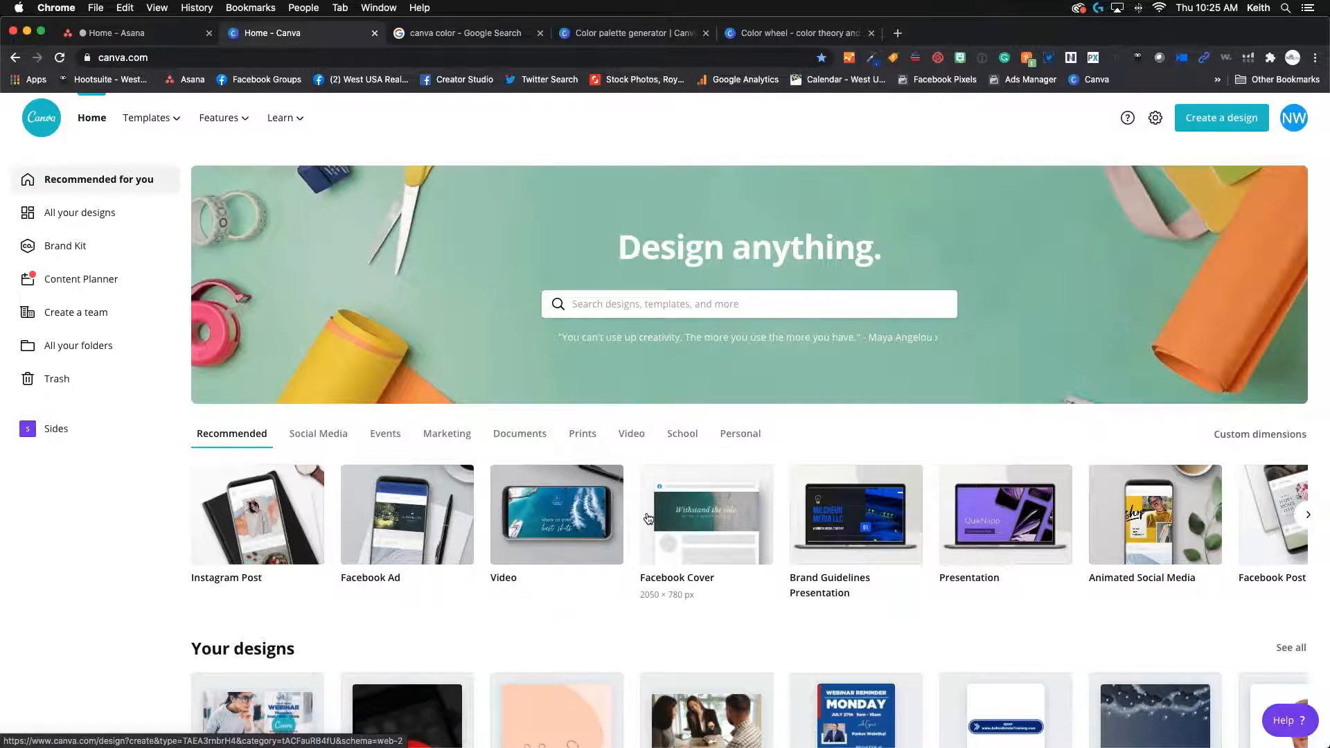
{"action": "left_click", "coordinate": [645, 305]}
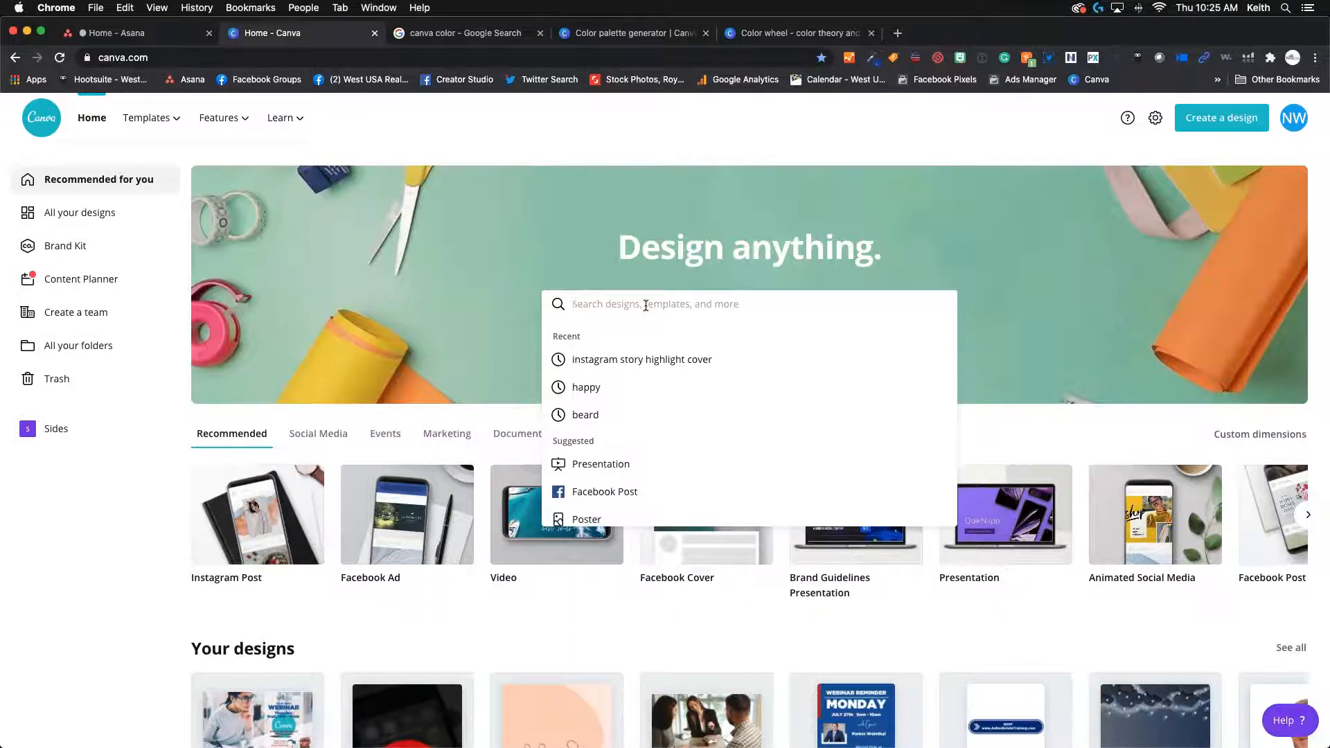
{"action": "type", "text": "inst"}
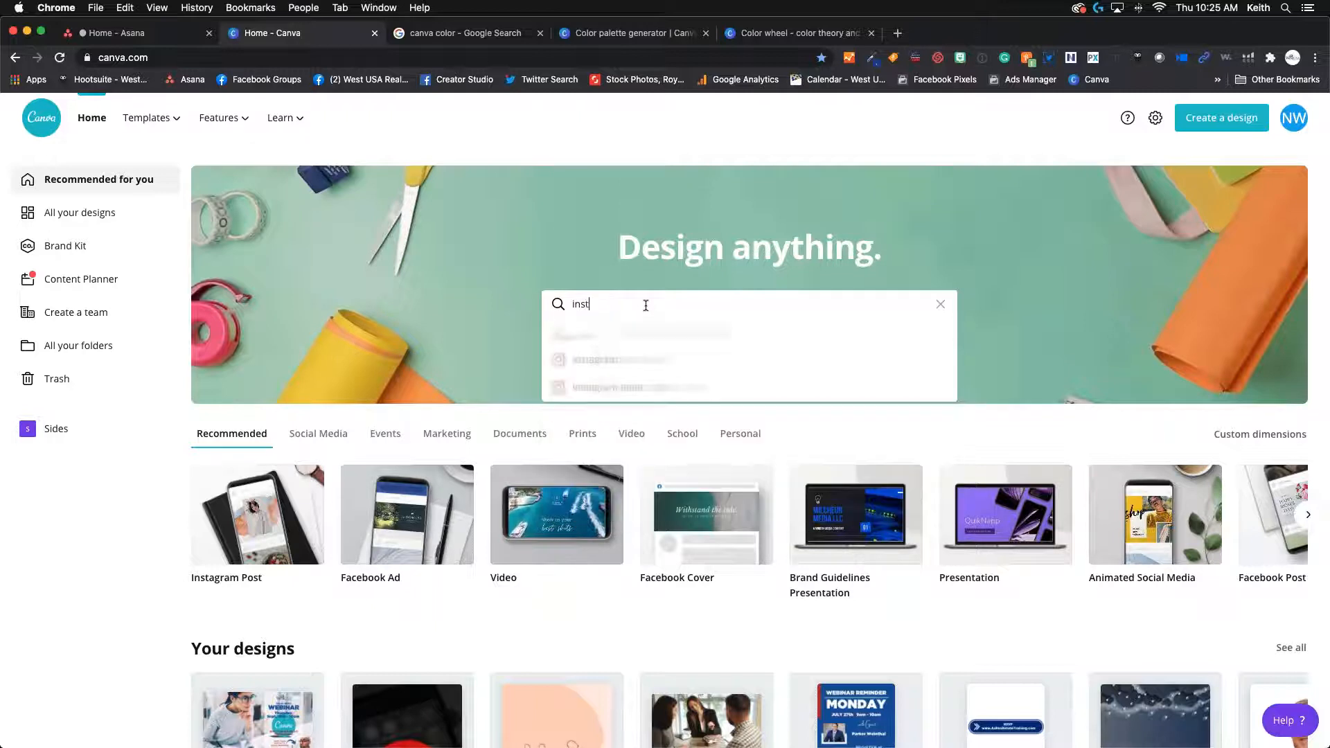
{"action": "type", "text": "agra"}
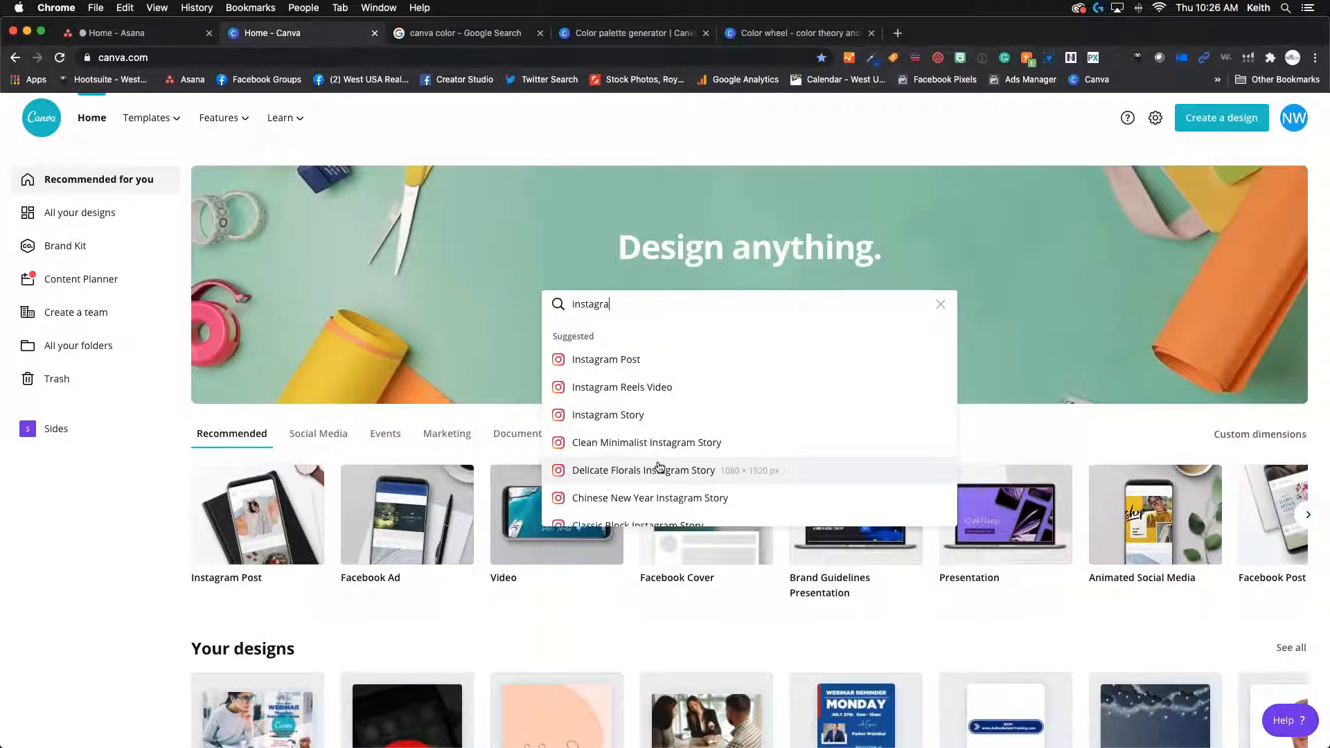
{"action": "scroll", "coordinate": [659, 468], "scroll_direction": "down", "scroll_amount": 4}
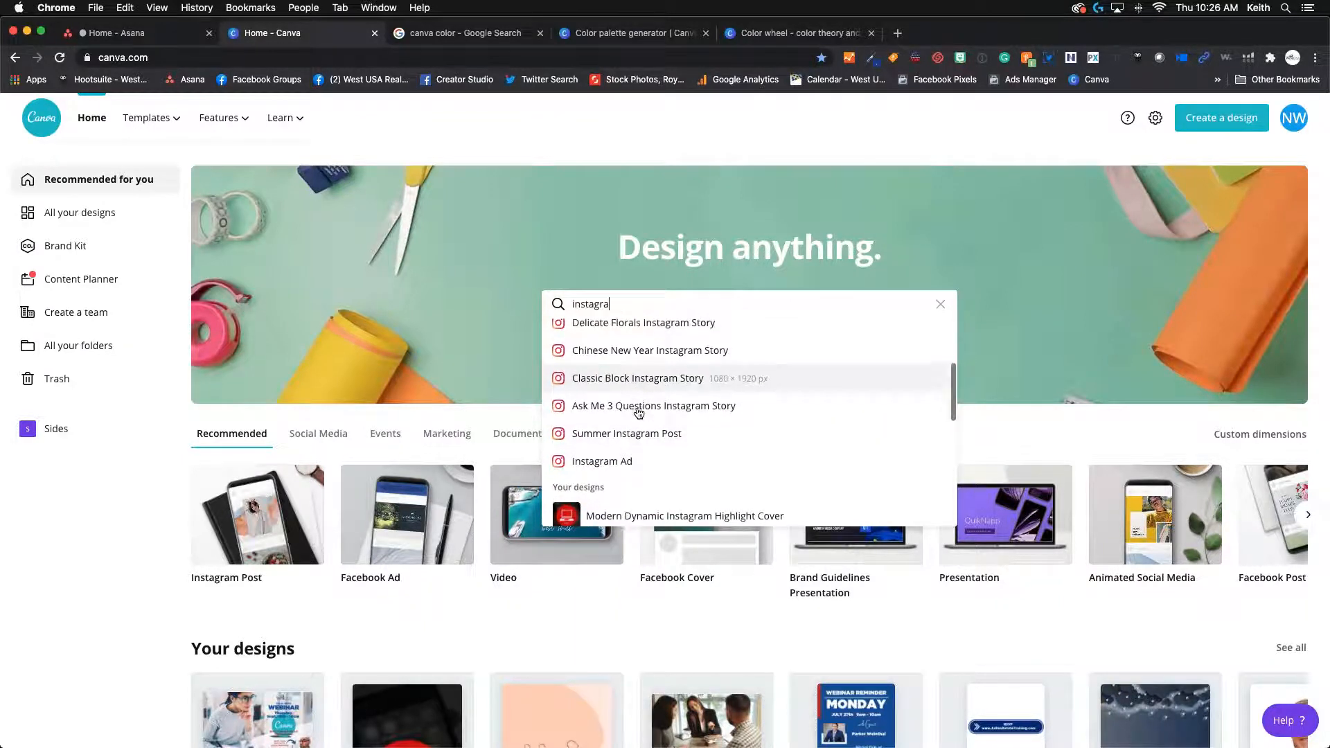
{"action": "scroll", "coordinate": [627, 419], "scroll_direction": "up", "scroll_amount": 4}
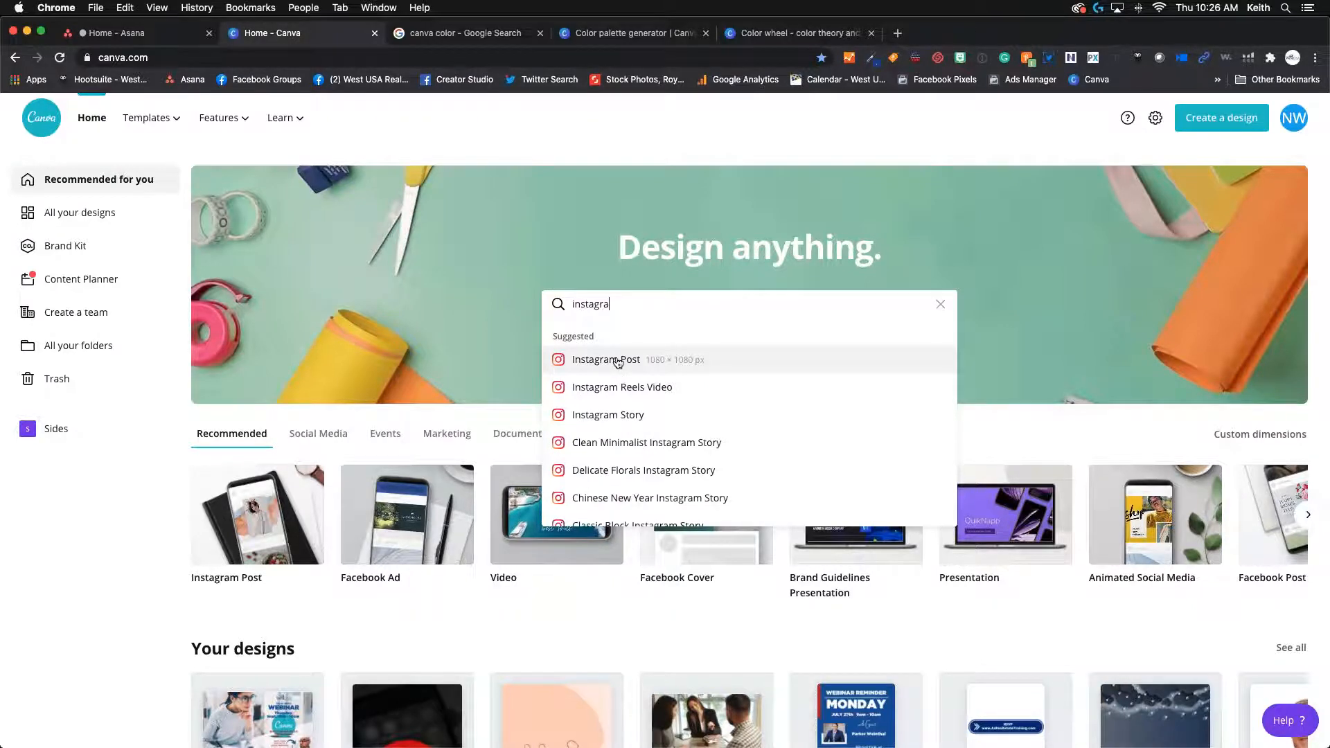
- Replace the search term with "facebook" and look through the suggested Facebook formats
{"action": "key", "text": "BackSpace"}
{"action": "key", "text": "BackSpace"}
{"action": "key", "text": "BackSpace"}
{"action": "key", "text": "BackSpace"}
{"action": "key", "text": "BackSpace"}
{"action": "key", "text": "BackSpace"}
{"action": "key", "text": "BackSpace"}
{"action": "key", "text": "BackSpace"}
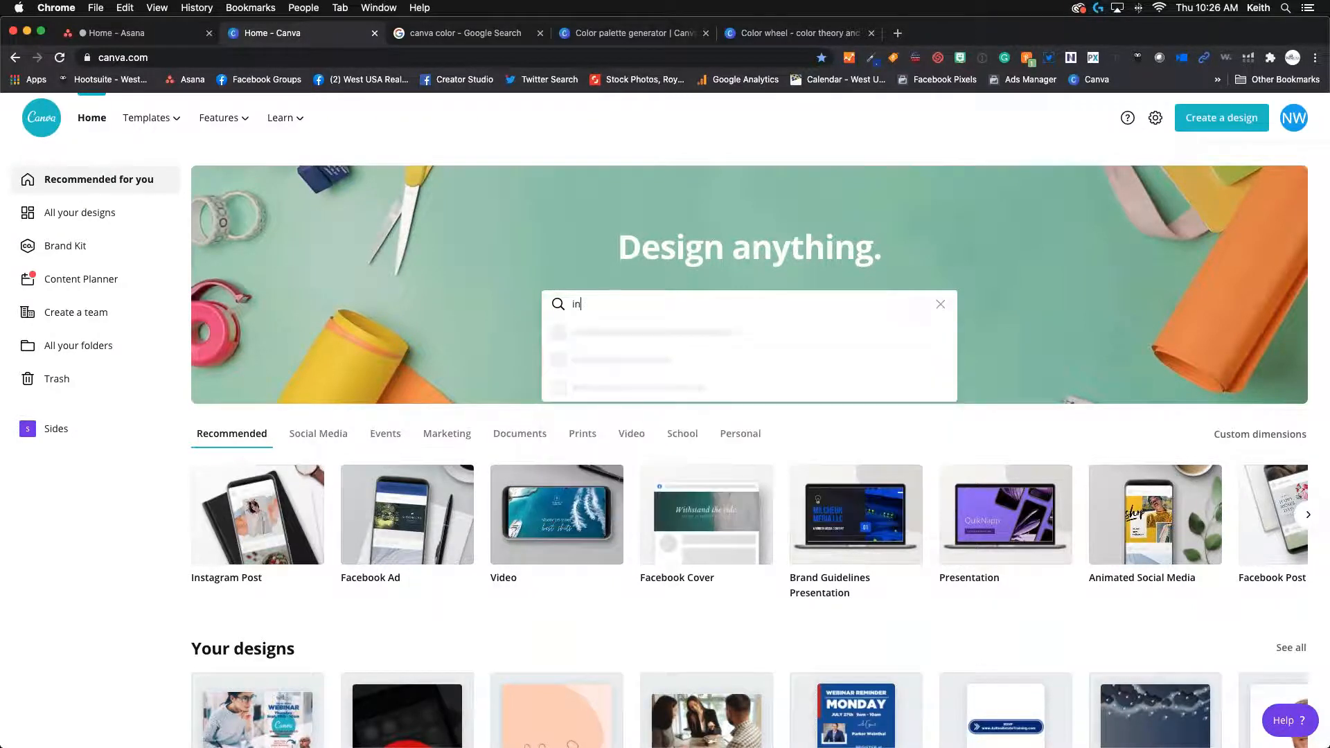
{"action": "type", "text": "facebook"}
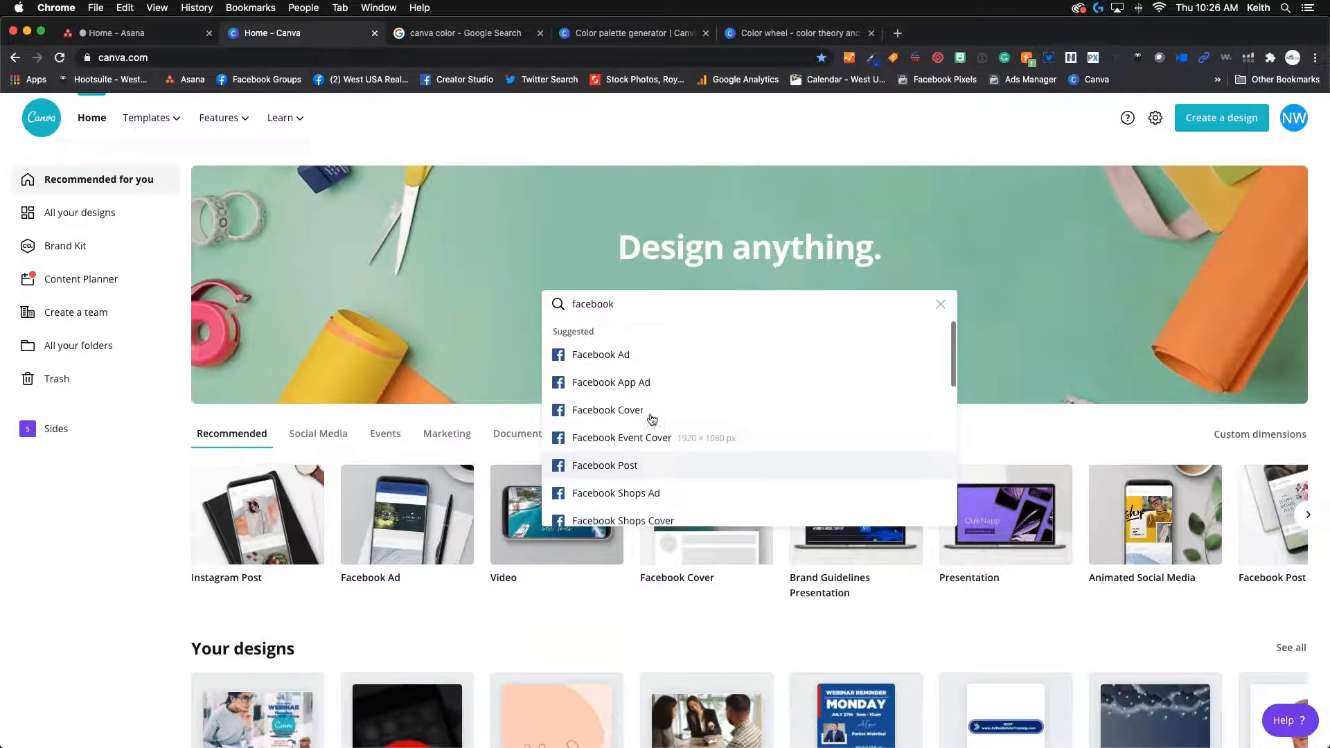
{"action": "scroll", "coordinate": [609, 455], "scroll_direction": "down", "scroll_amount": 3}
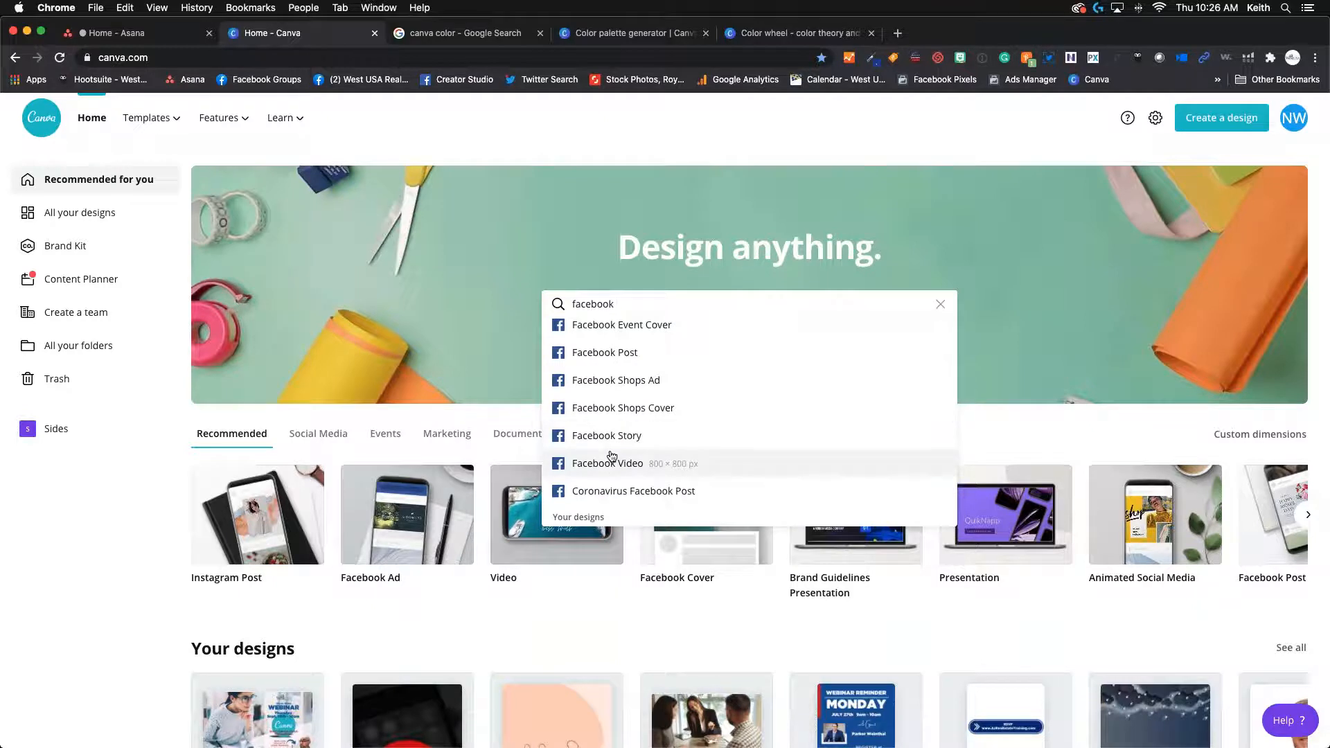
{"action": "scroll", "coordinate": [611, 455], "scroll_direction": "up", "scroll_amount": 3}
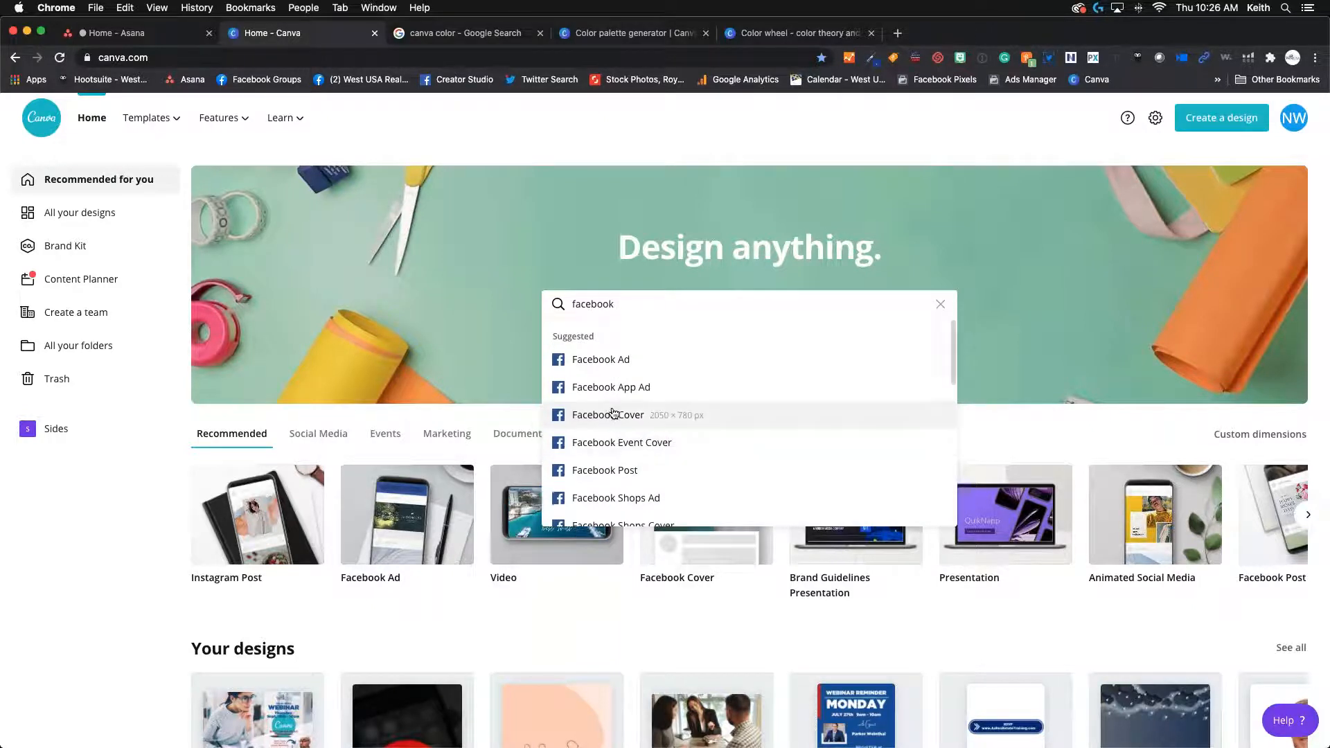
- Search for "business card" instead, look over the suggested card formats, and clear and close the search
{"action": "key", "text": "super+a"}
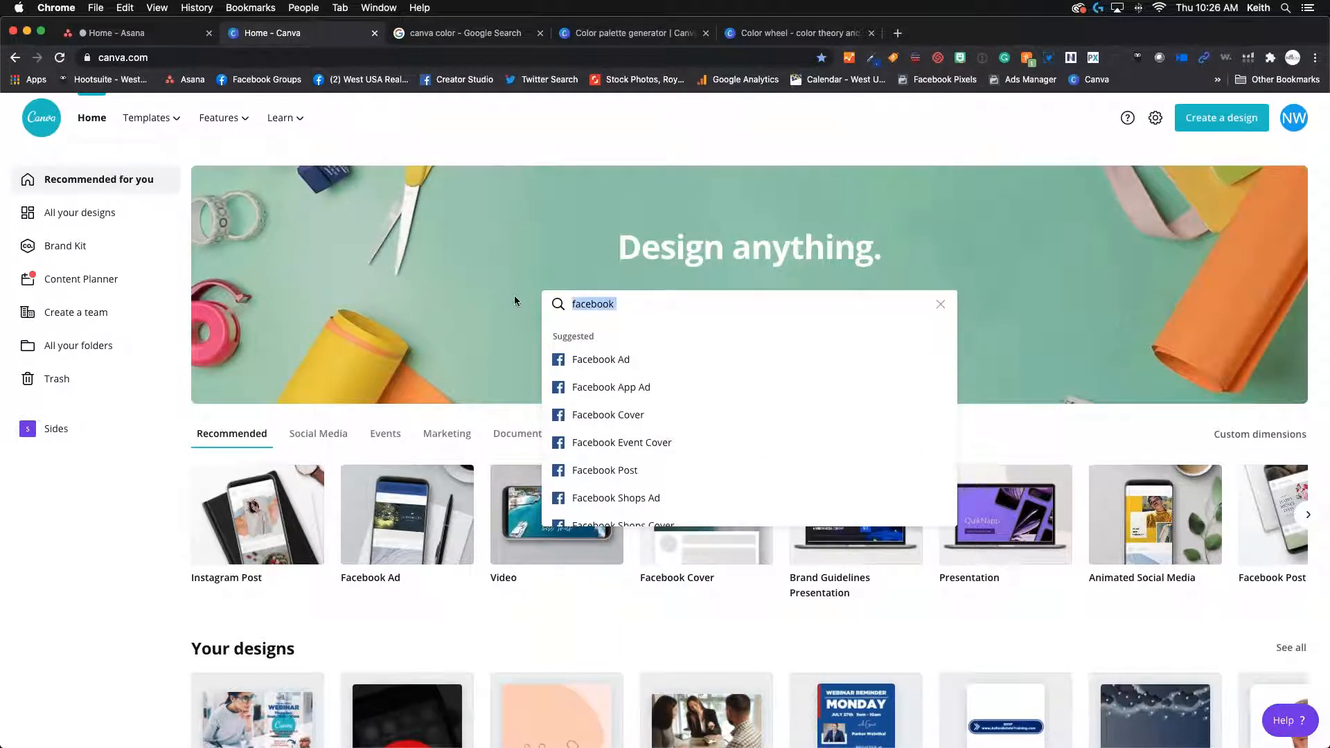
{"action": "key", "text": "BackSpace"}
{"action": "type", "text": "busines"}
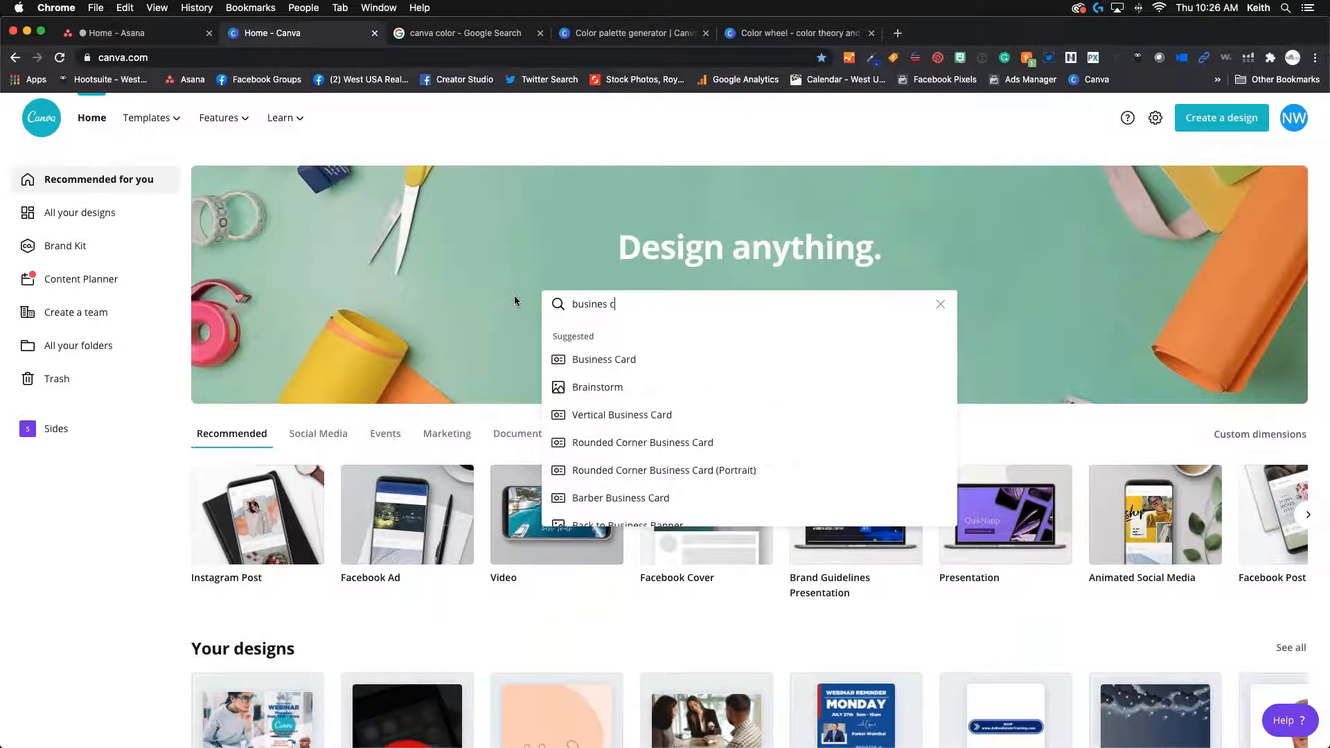
{"action": "type", "text": "s card"}
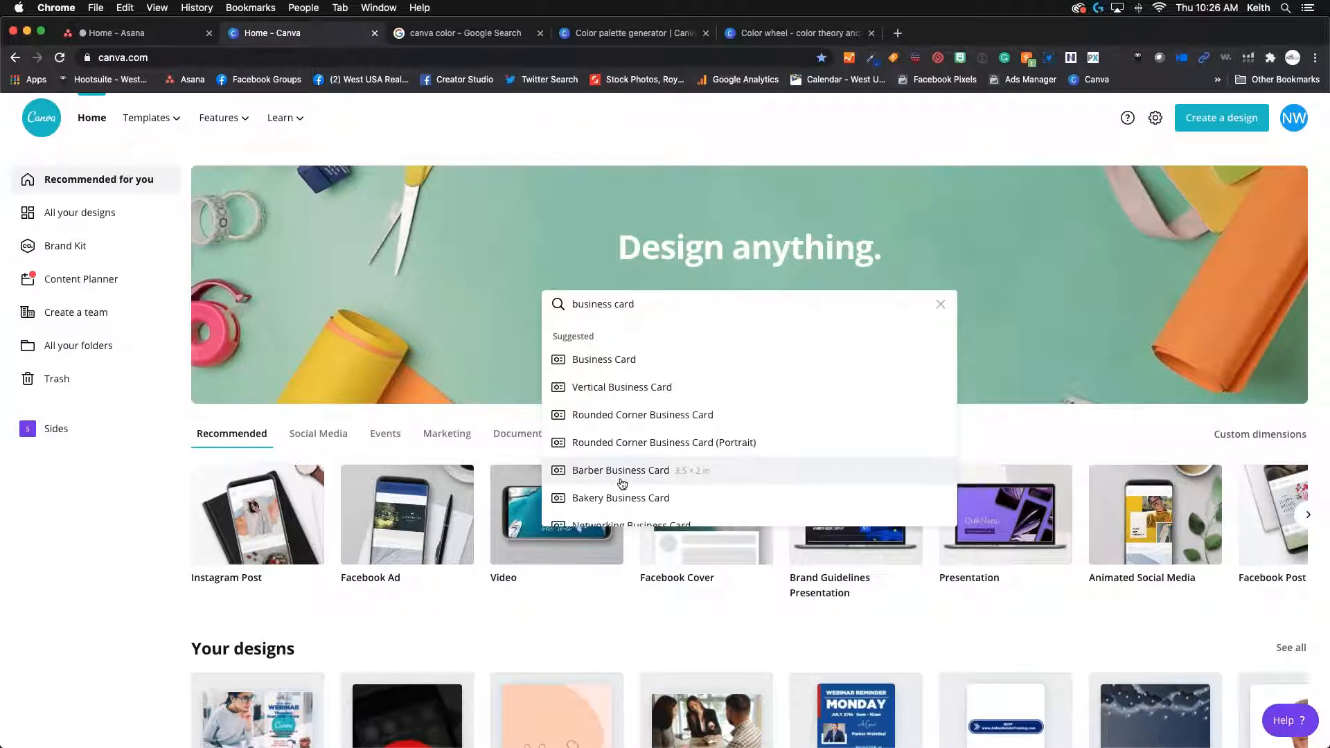
{"action": "scroll", "coordinate": [654, 301], "scroll_direction": "down", "scroll_amount": 1}
{"action": "key", "text": "super+a"}
{"action": "key", "text": "BackSpace"}
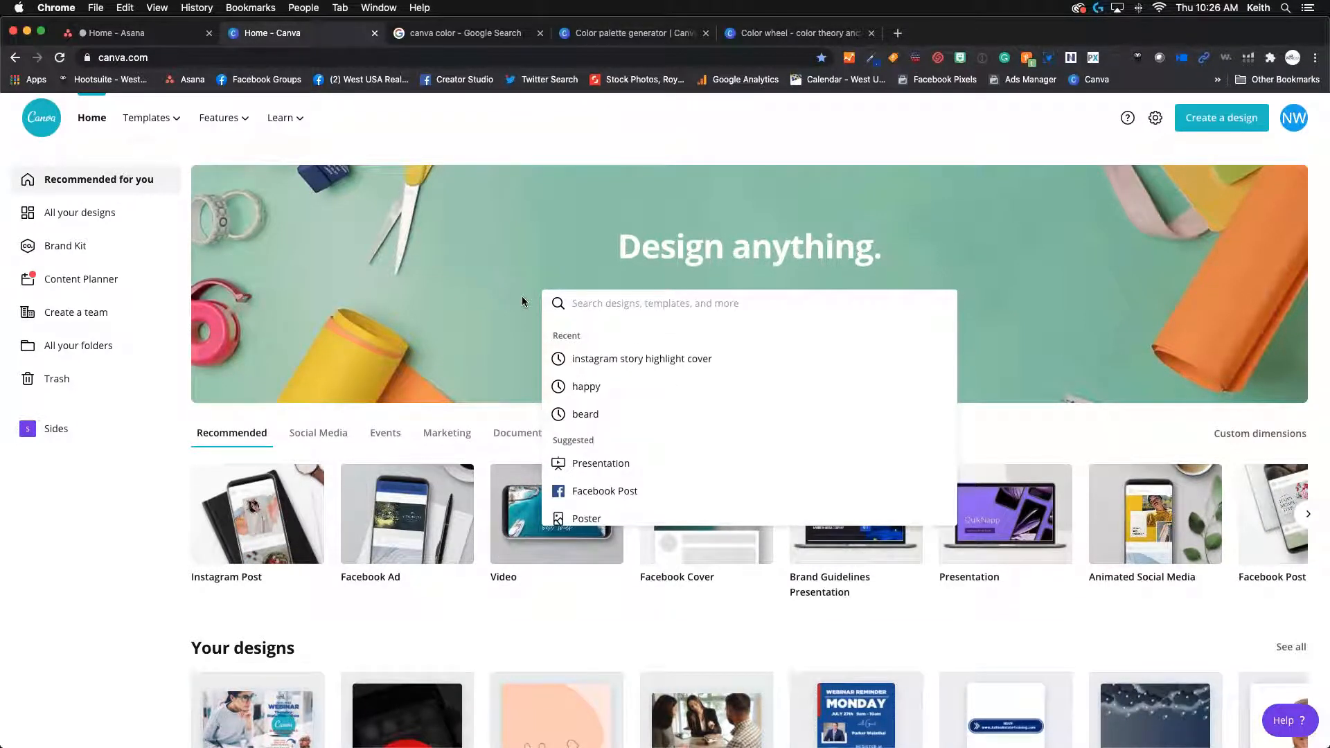
{"action": "left_click", "coordinate": [454, 109]}
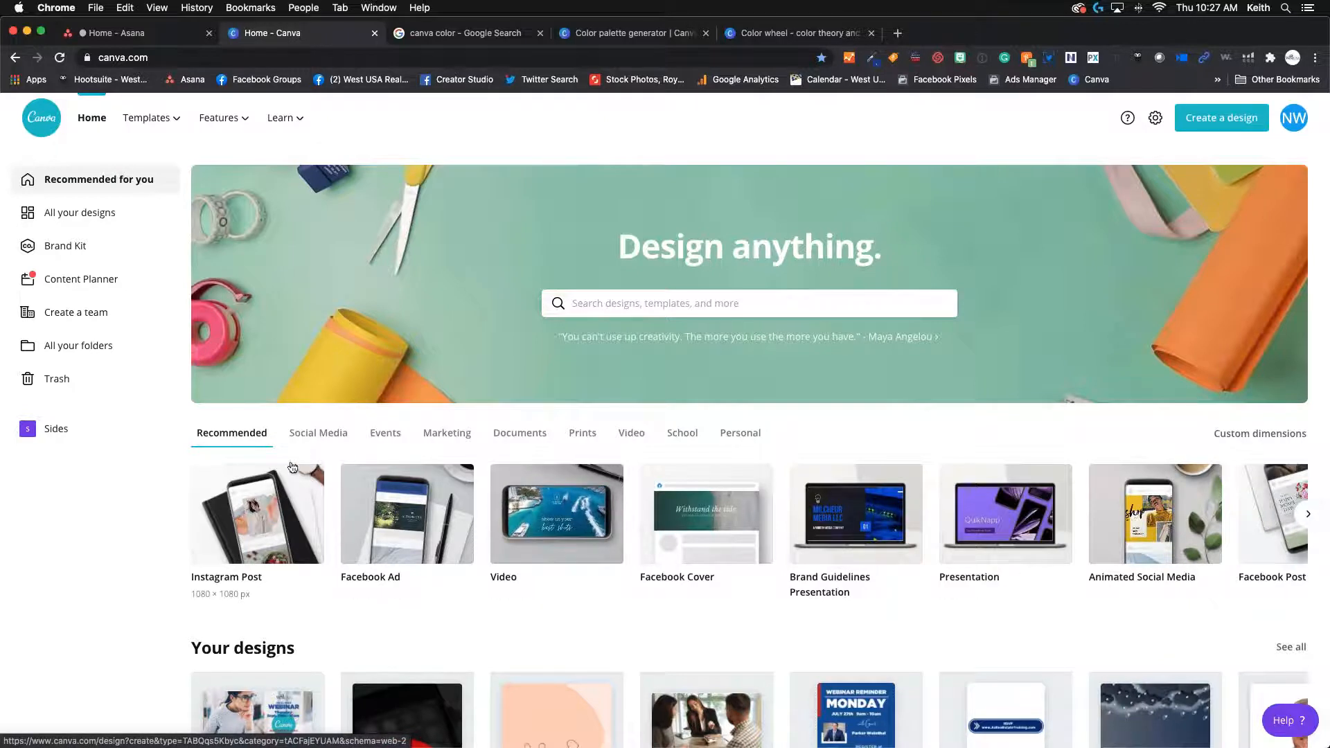
- Show the Social Media design types and examine the offered formats and the recent items under Your designs
{"action": "left_click", "coordinate": [324, 434]}
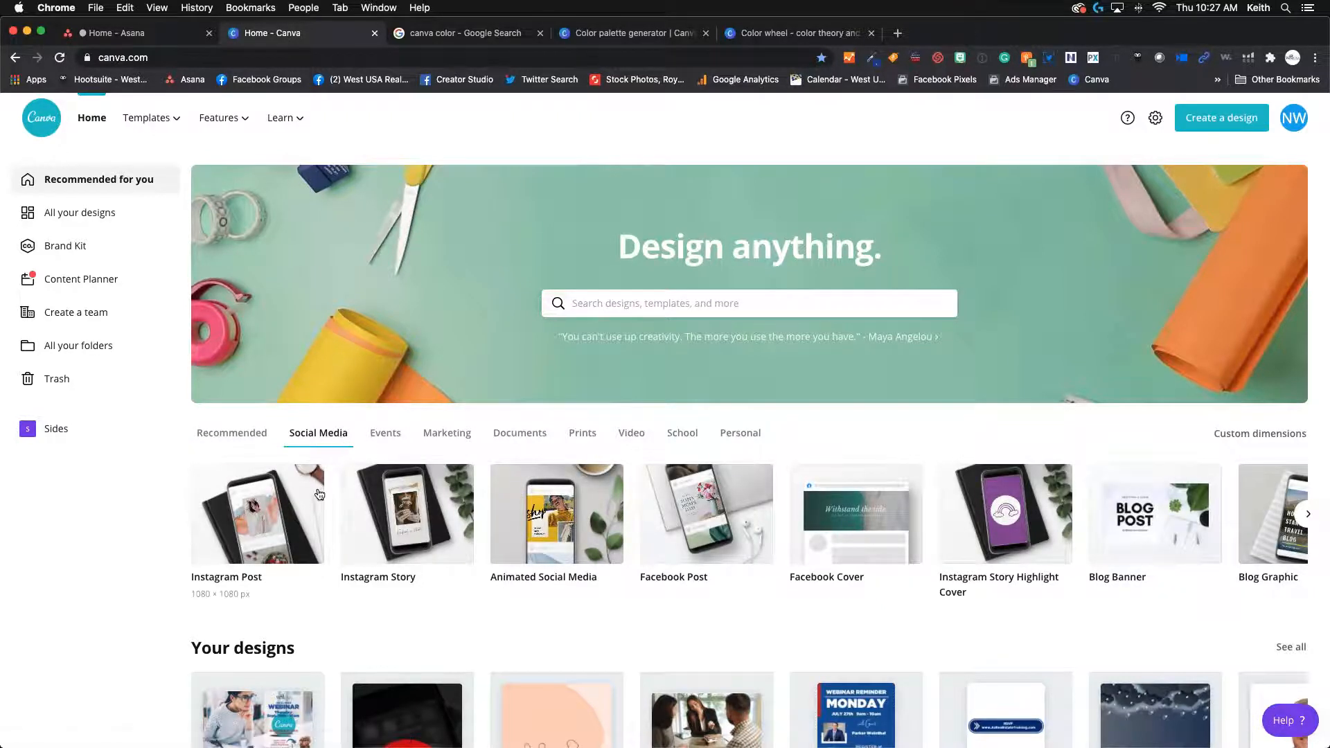
{"action": "scroll", "coordinate": [319, 485], "scroll_direction": "down", "scroll_amount": 5}
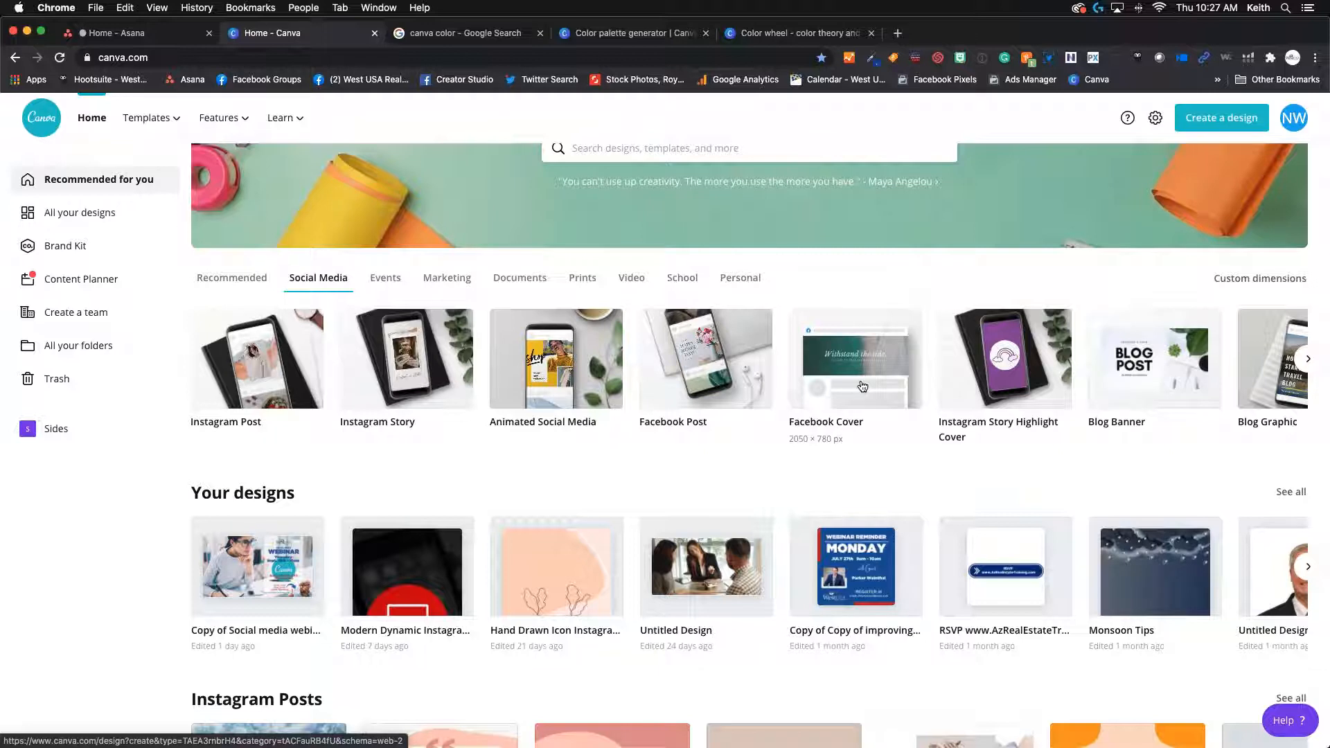
{"action": "scroll", "coordinate": [859, 392], "scroll_direction": "up", "scroll_amount": 1}
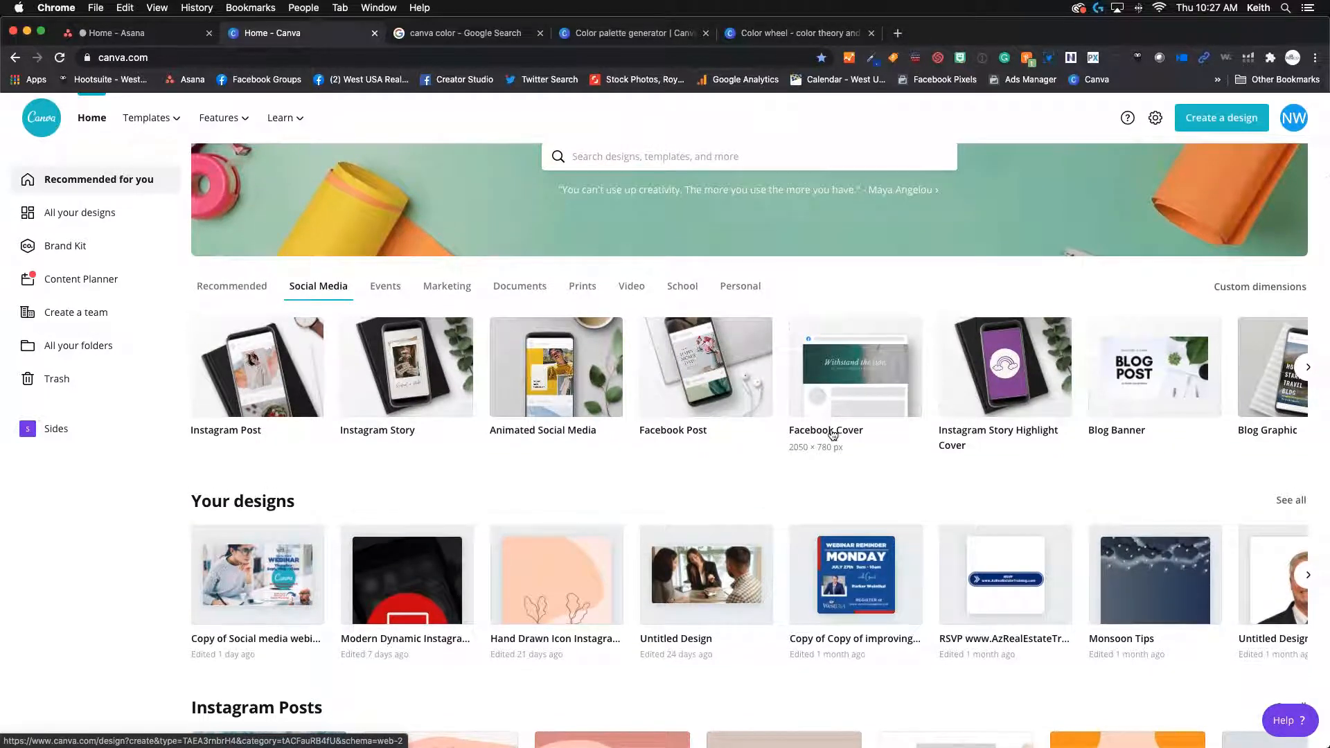
{"action": "scroll", "coordinate": [851, 405], "scroll_direction": "down", "scroll_amount": 1}
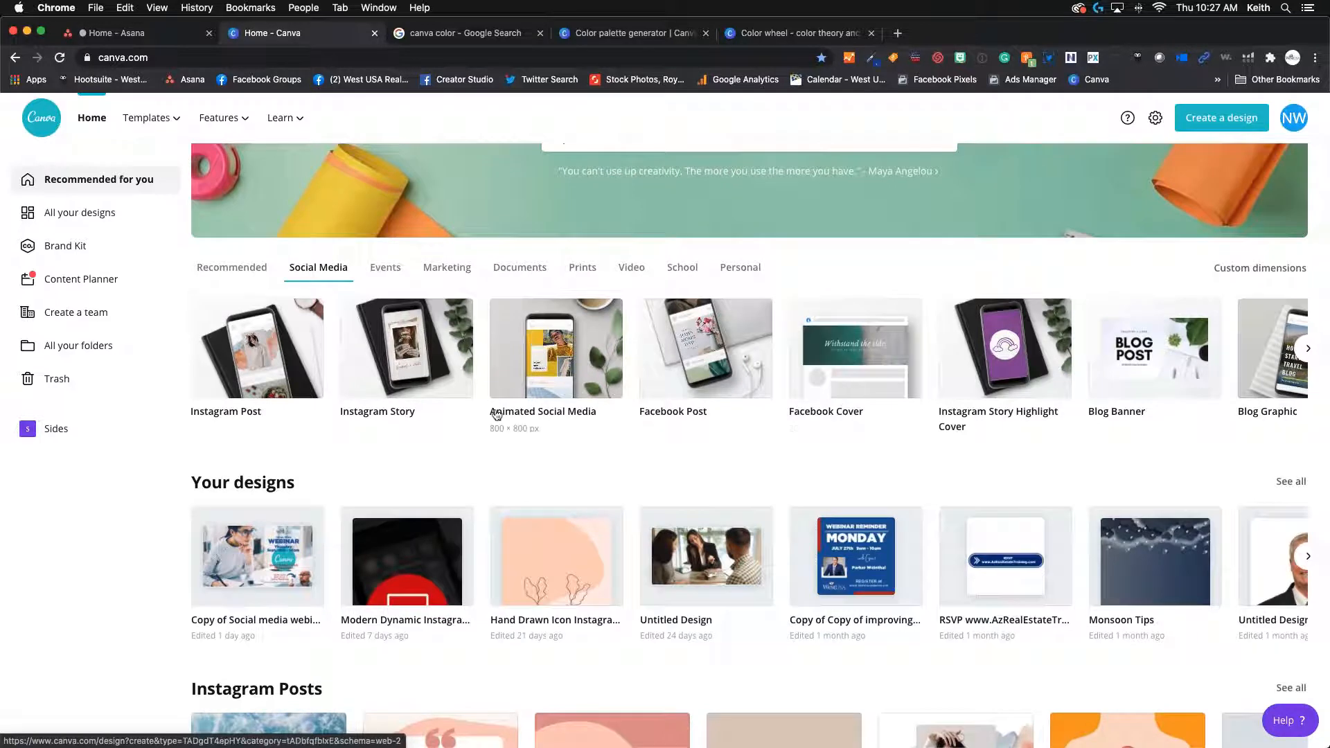
{"action": "scroll", "coordinate": [477, 399], "scroll_direction": "down", "scroll_amount": 5}
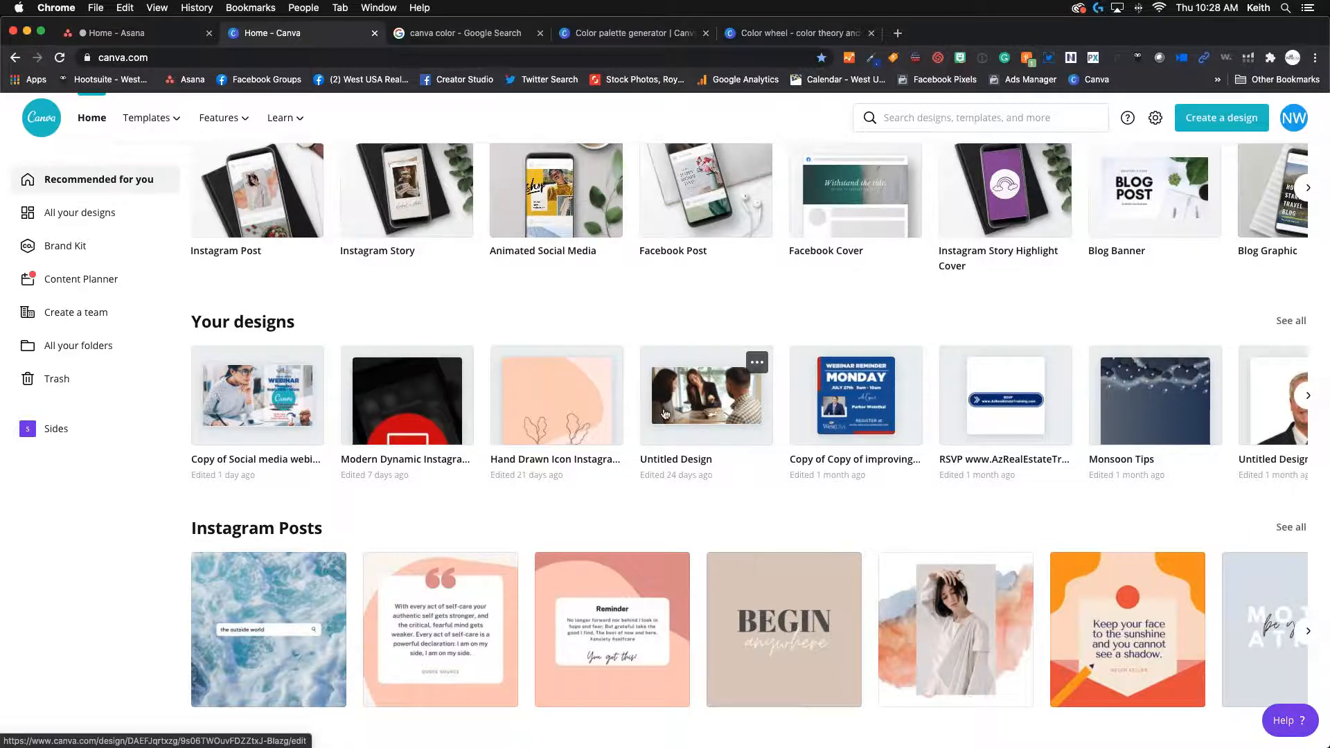
- Browse the home page's Instagram Posts, Facebook Posts, Posters and Flyers templates down to the Logos row
{"action": "scroll", "coordinate": [741, 424], "scroll_direction": "down", "scroll_amount": 3}
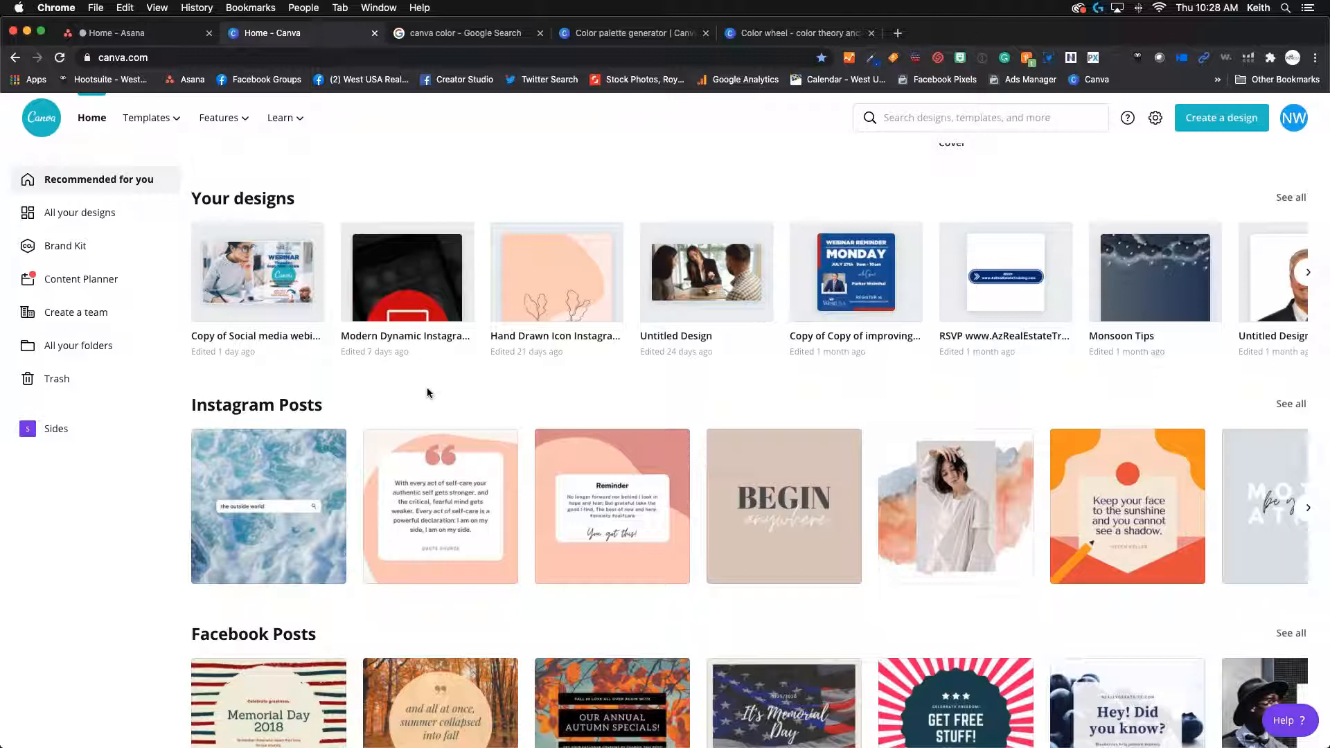
{"action": "scroll", "coordinate": [370, 413], "scroll_direction": "down", "scroll_amount": 4}
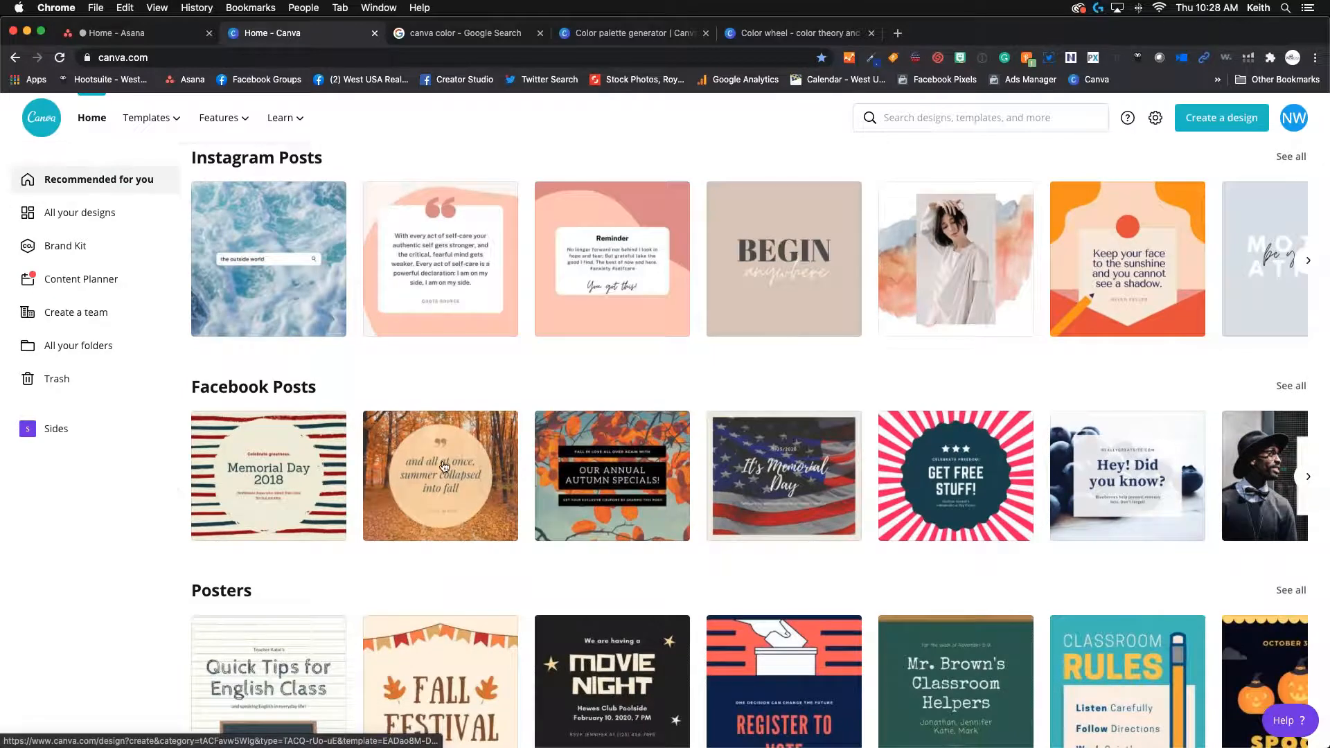
{"action": "scroll", "coordinate": [419, 440], "scroll_direction": "down", "scroll_amount": 7}
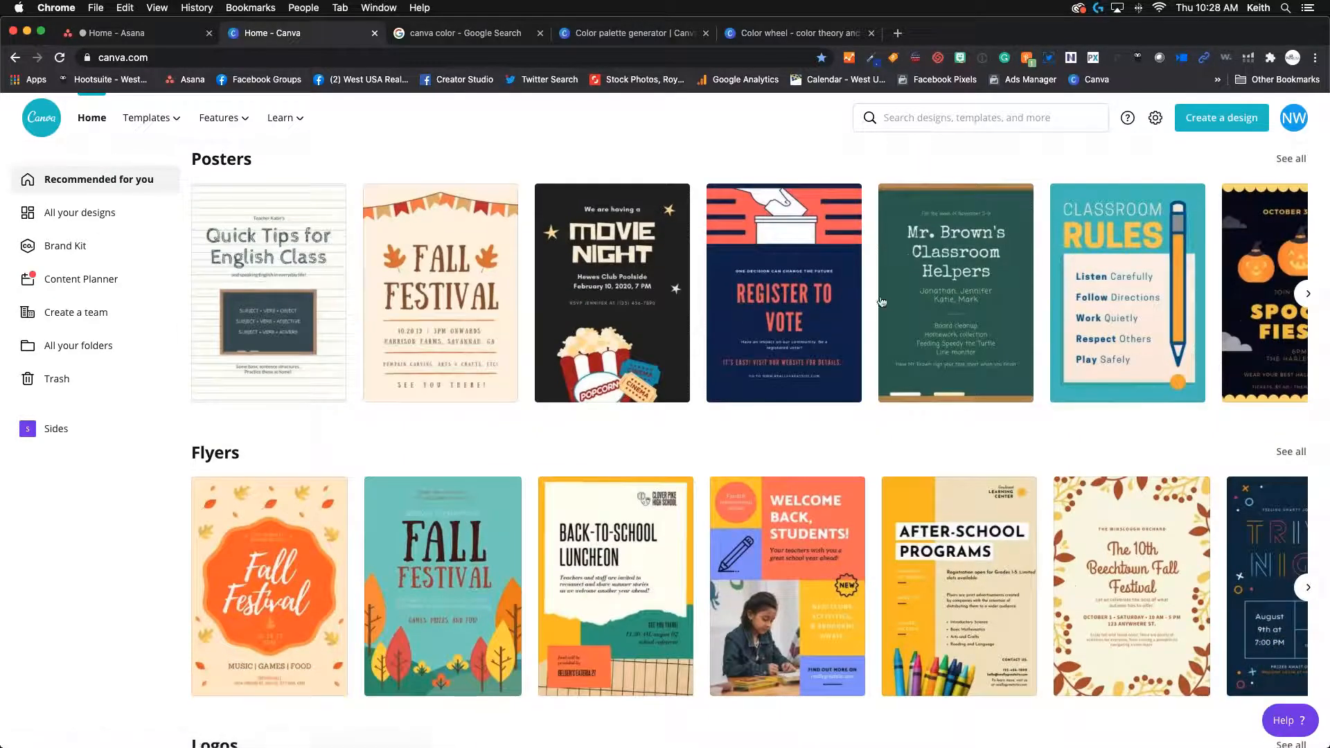
{"action": "scroll", "coordinate": [377, 431], "scroll_direction": "down", "scroll_amount": 3}
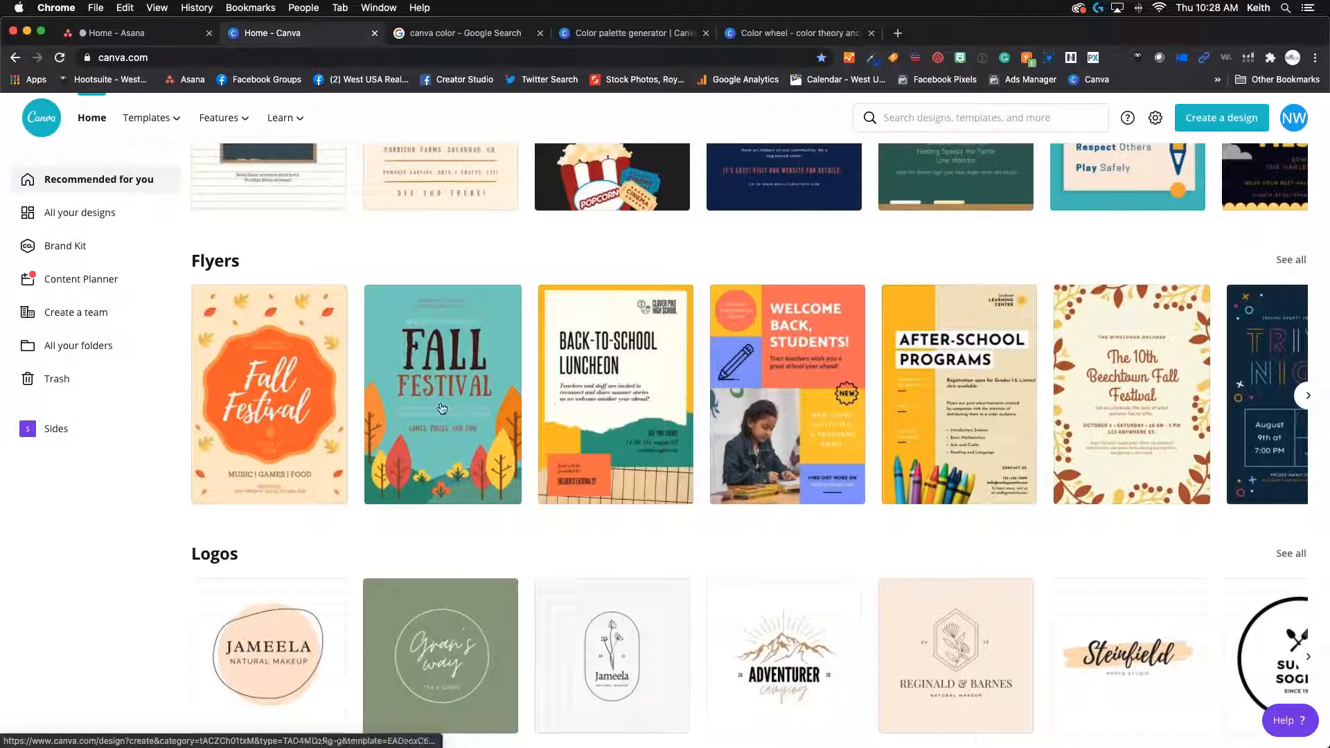
{"action": "scroll", "coordinate": [445, 407], "scroll_direction": "down", "scroll_amount": 1}
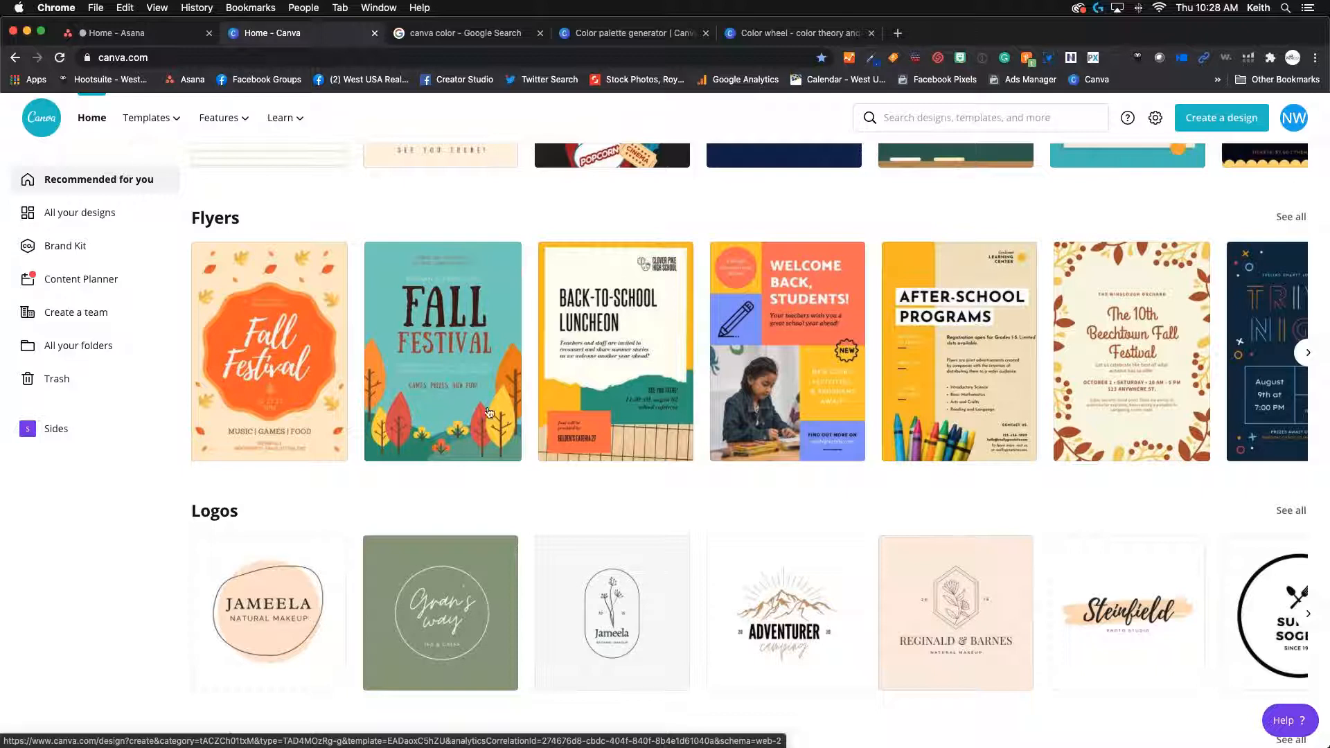
{"action": "scroll", "coordinate": [445, 407], "scroll_direction": "down", "scroll_amount": 3}
{"action": "scroll", "coordinate": [478, 402], "scroll_direction": "down", "scroll_amount": 5}
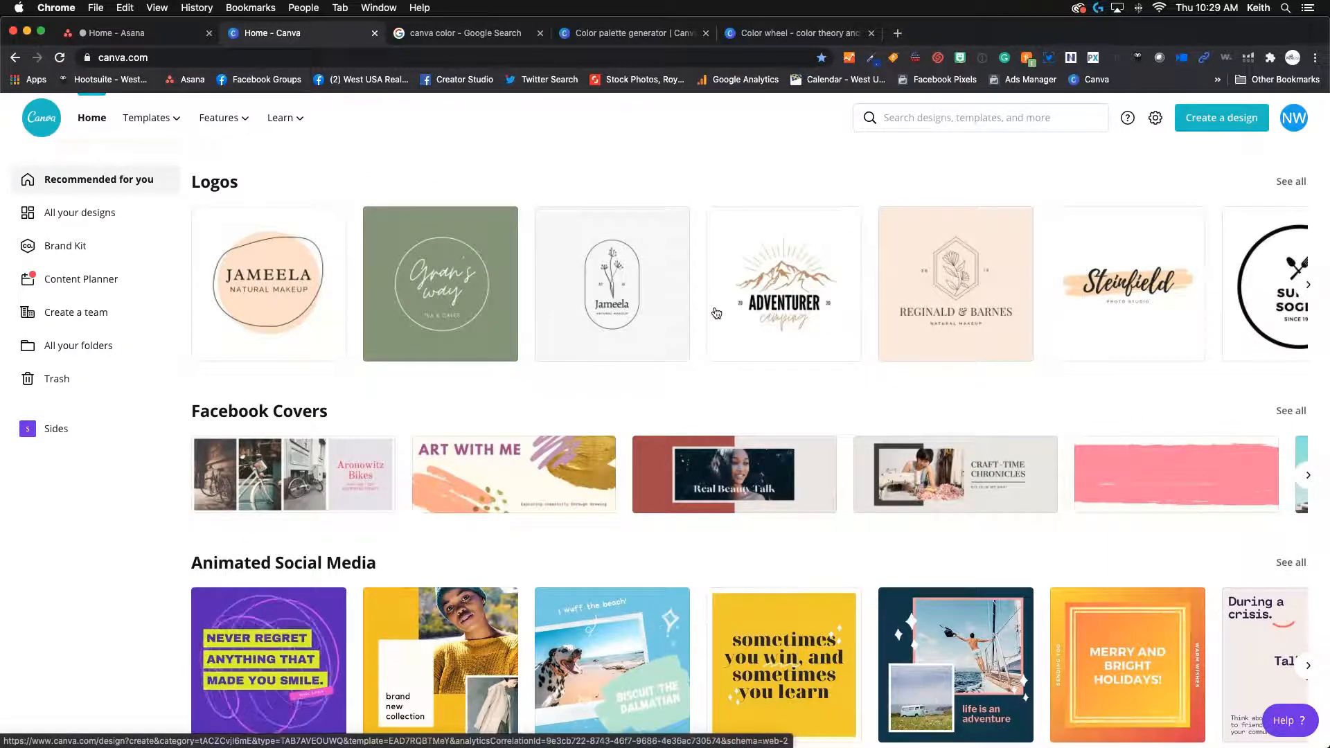
- Look through the Logos template row to its end and back towards its beginning
{"action": "scroll", "coordinate": [716, 314], "scroll_direction": "right", "scroll_amount": 5}
{"action": "scroll", "coordinate": [716, 313], "scroll_direction": "right", "scroll_amount": 5}
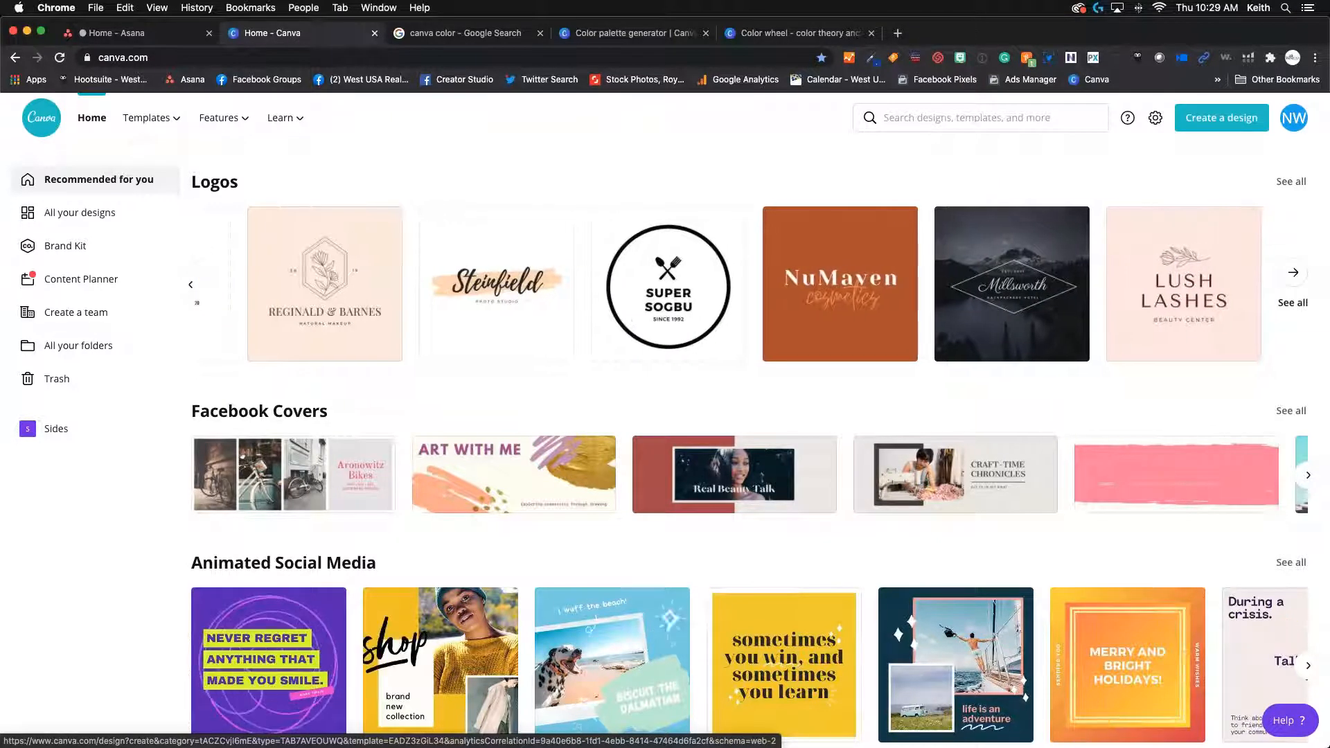
{"action": "scroll", "coordinate": [576, 277], "scroll_direction": "left", "scroll_amount": 5}
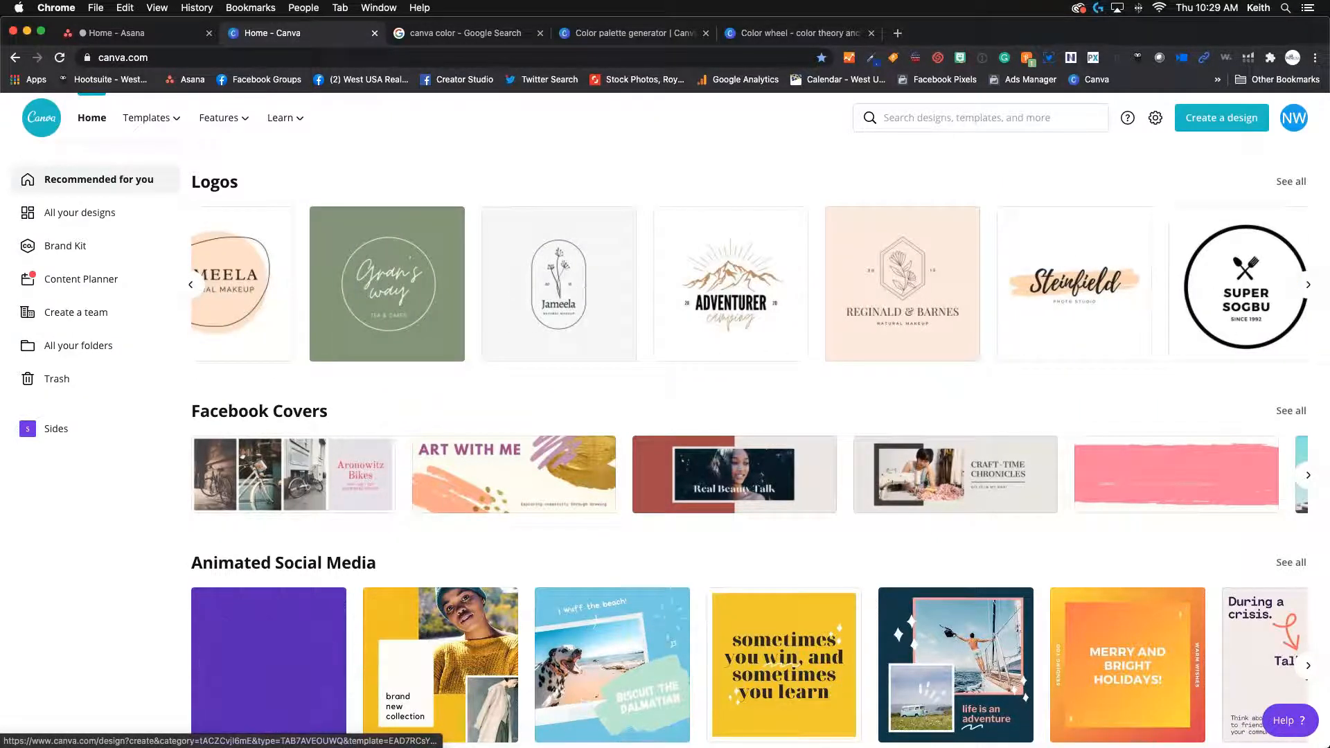
{"action": "scroll", "coordinate": [416, 291], "scroll_direction": "left", "scroll_amount": 2}
{"action": "scroll", "coordinate": [270, 307], "scroll_direction": "right", "scroll_amount": 1}
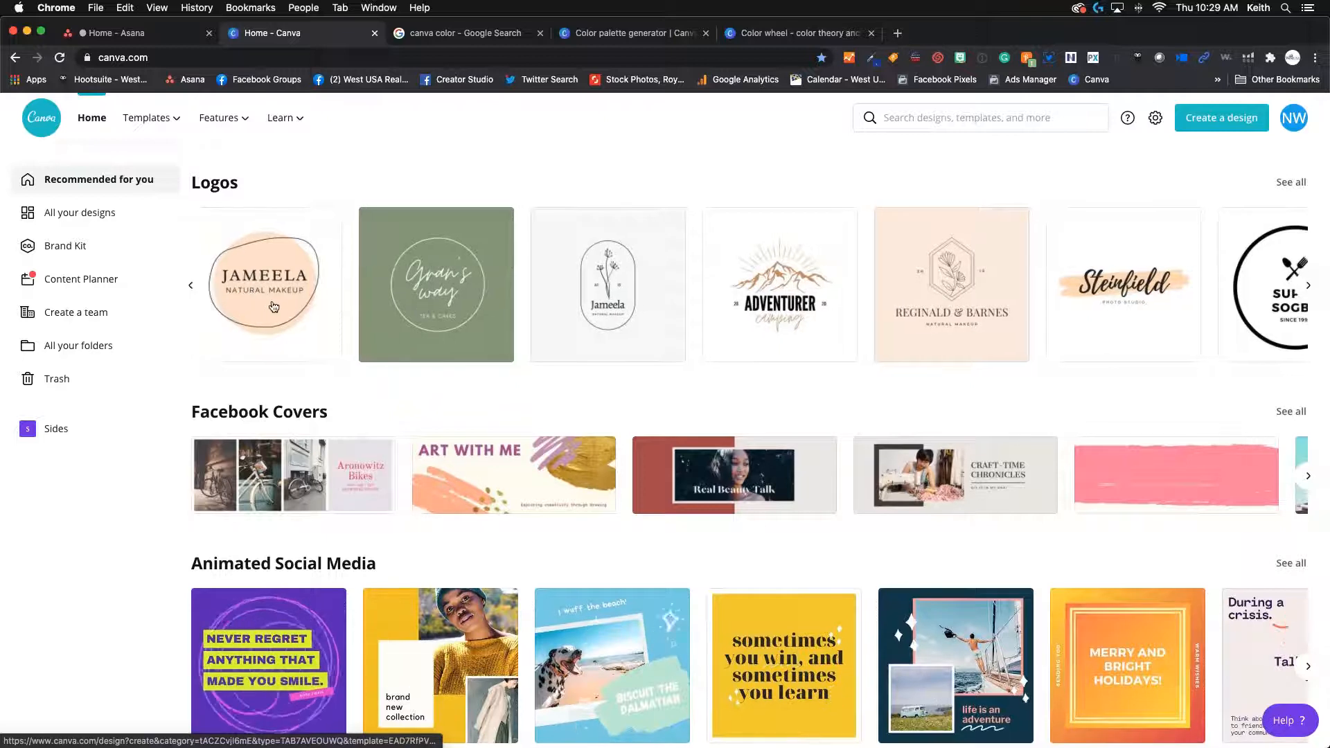
- Examine the Facebook Covers, Animated Social Media, Presentations, Social Media and Instagram Stories template rows
{"action": "scroll", "coordinate": [269, 307], "scroll_direction": "down", "scroll_amount": 3}
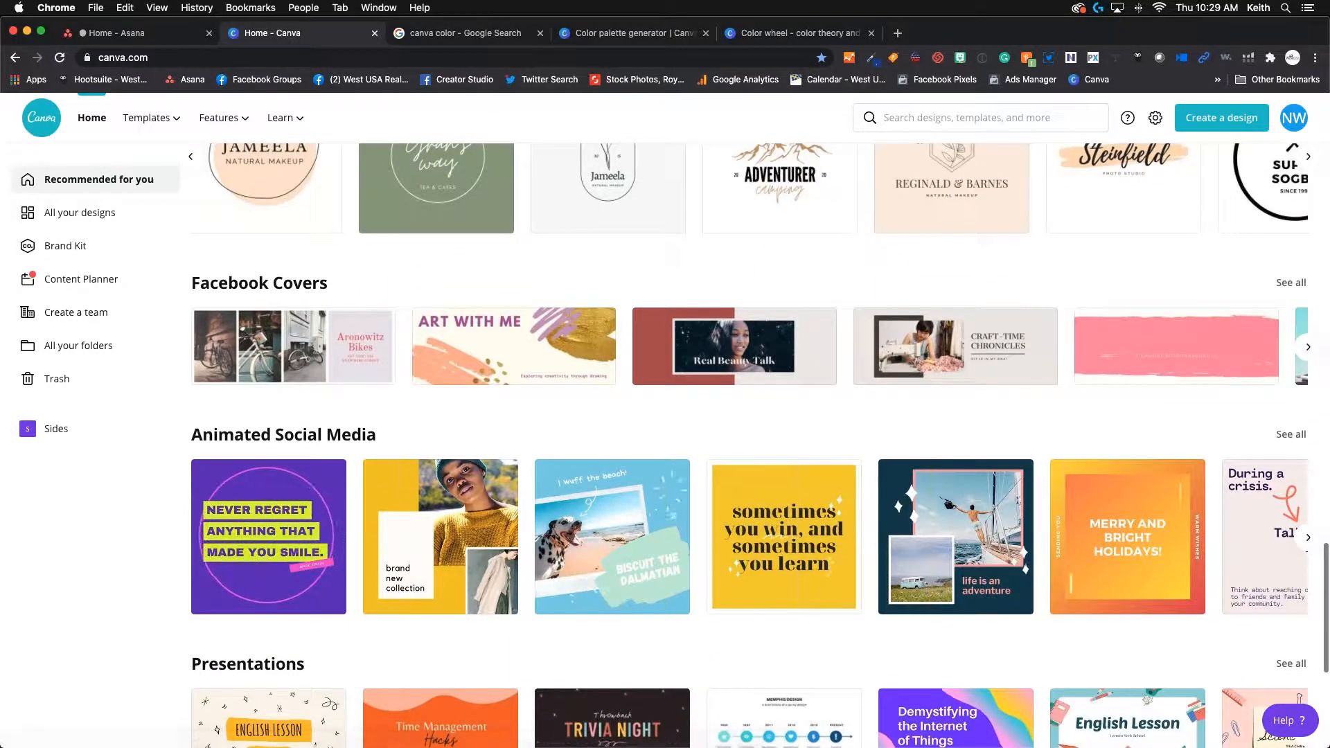
{"action": "scroll", "coordinate": [269, 360], "scroll_direction": "down", "scroll_amount": 2}
{"action": "scroll", "coordinate": [269, 360], "scroll_direction": "down", "scroll_amount": 10}
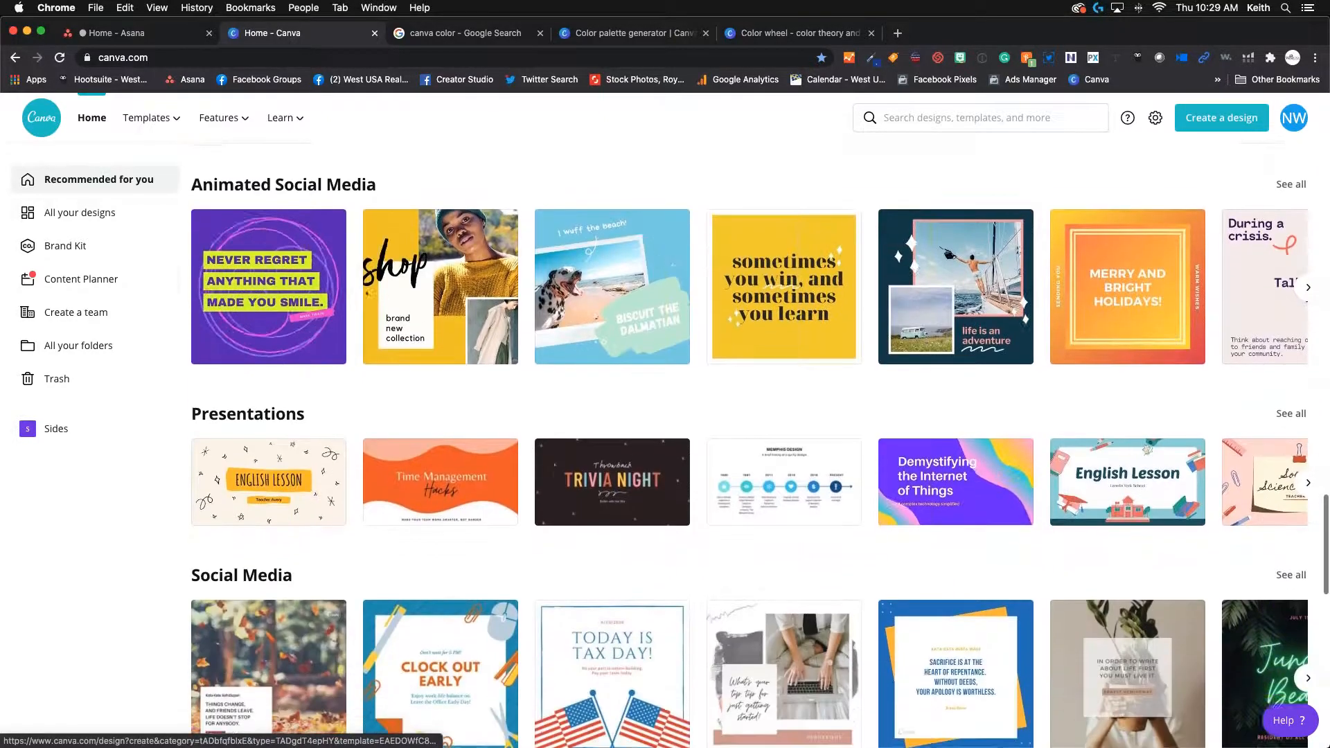
{"action": "scroll", "coordinate": [344, 377], "scroll_direction": "down", "scroll_amount": 4}
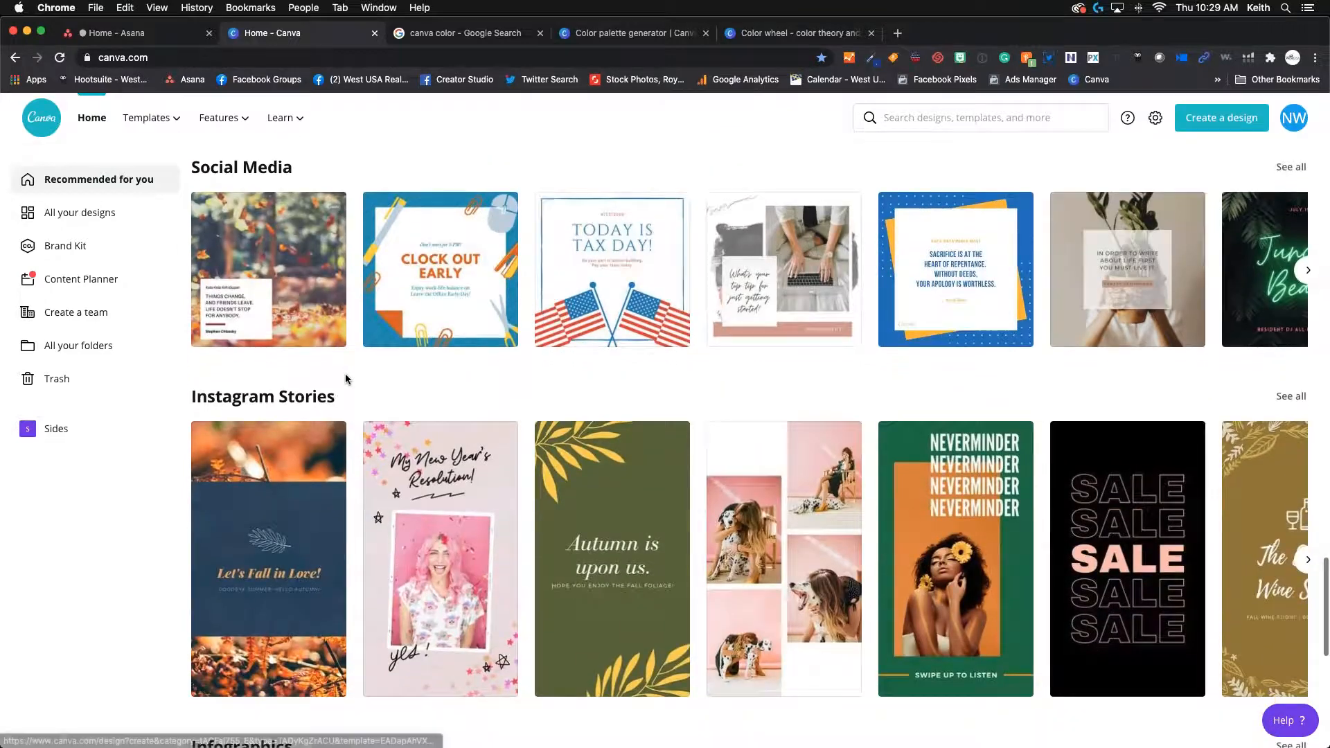
{"action": "scroll", "coordinate": [394, 389], "scroll_direction": "up", "scroll_amount": 2}
{"action": "scroll", "coordinate": [393, 388], "scroll_direction": "up", "scroll_amount": 2}
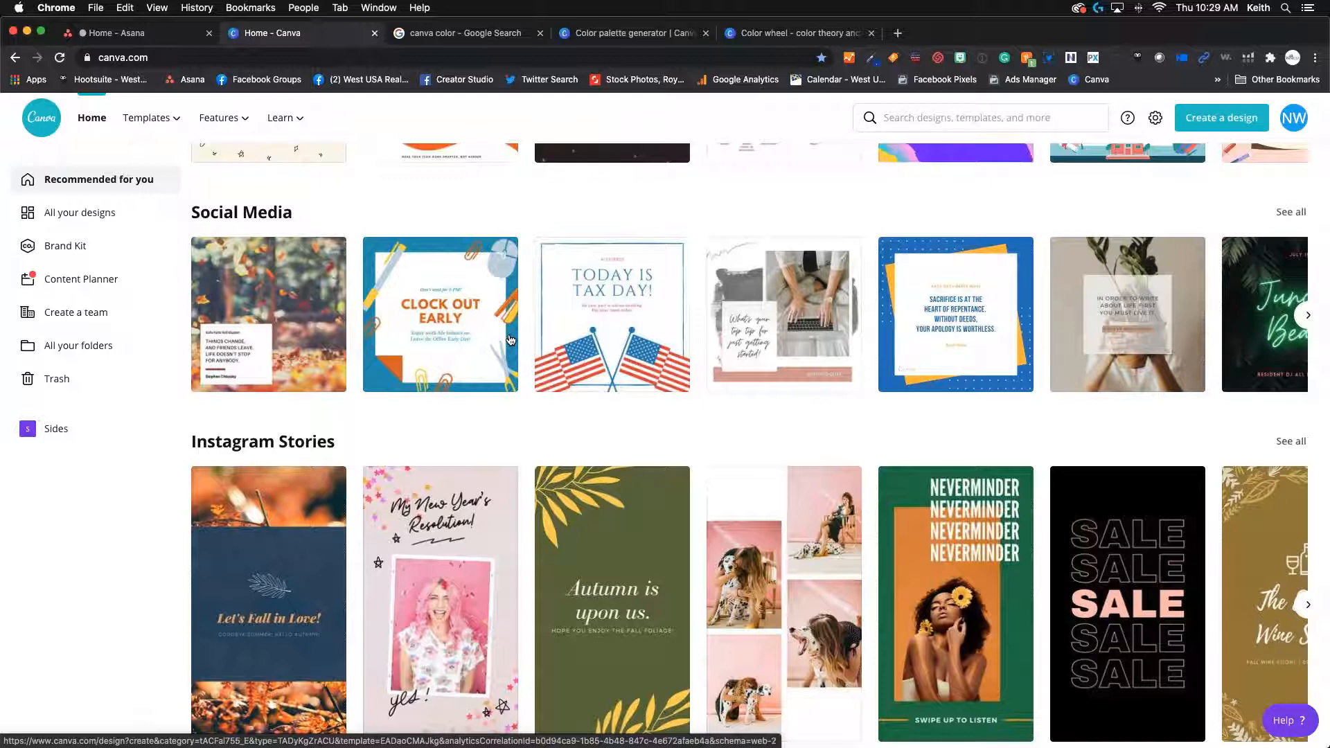
{"action": "scroll", "coordinate": [530, 377], "scroll_direction": "down", "scroll_amount": 5}
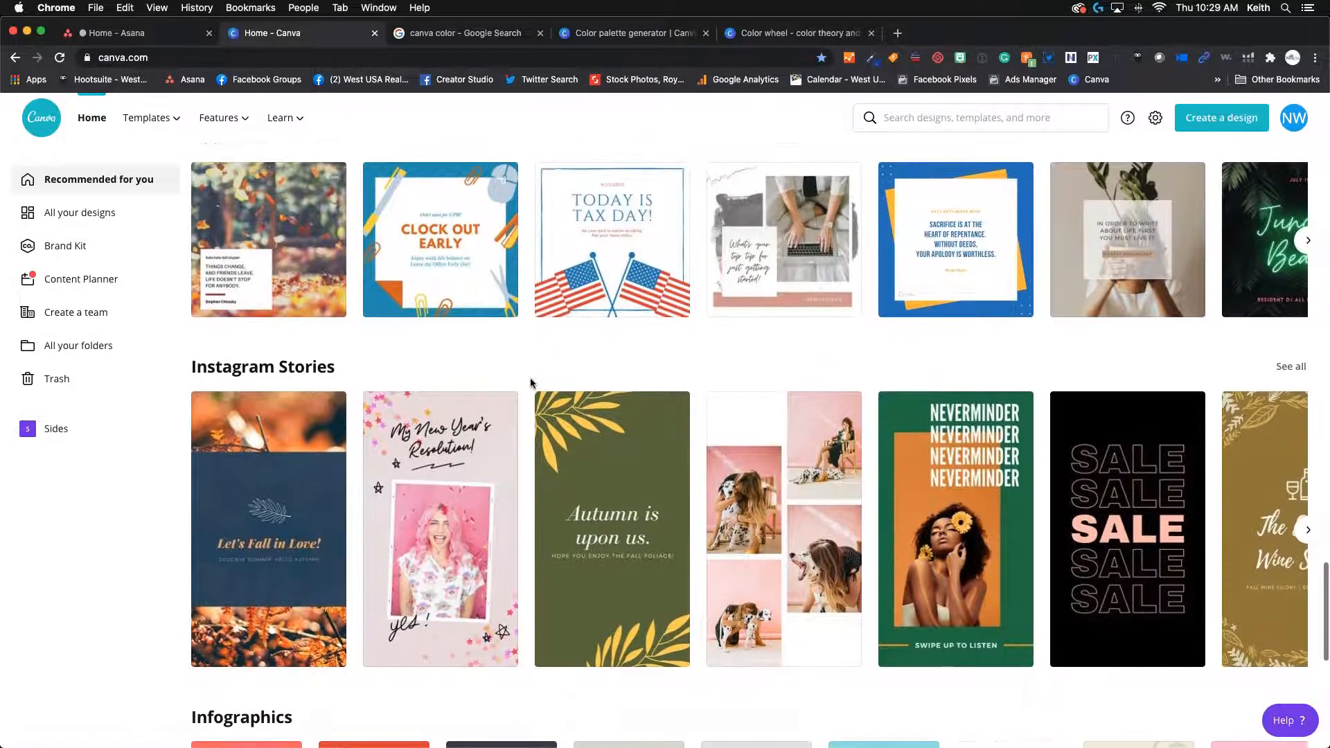
- Examine the home page template rows from Infographics through YouTube Thumbnails, Cards, Zoom Virtual Backgrounds, Invitations and Videos down to Facebook Event Covers
{"action": "scroll", "coordinate": [377, 419], "scroll_direction": "down", "scroll_amount": 6}
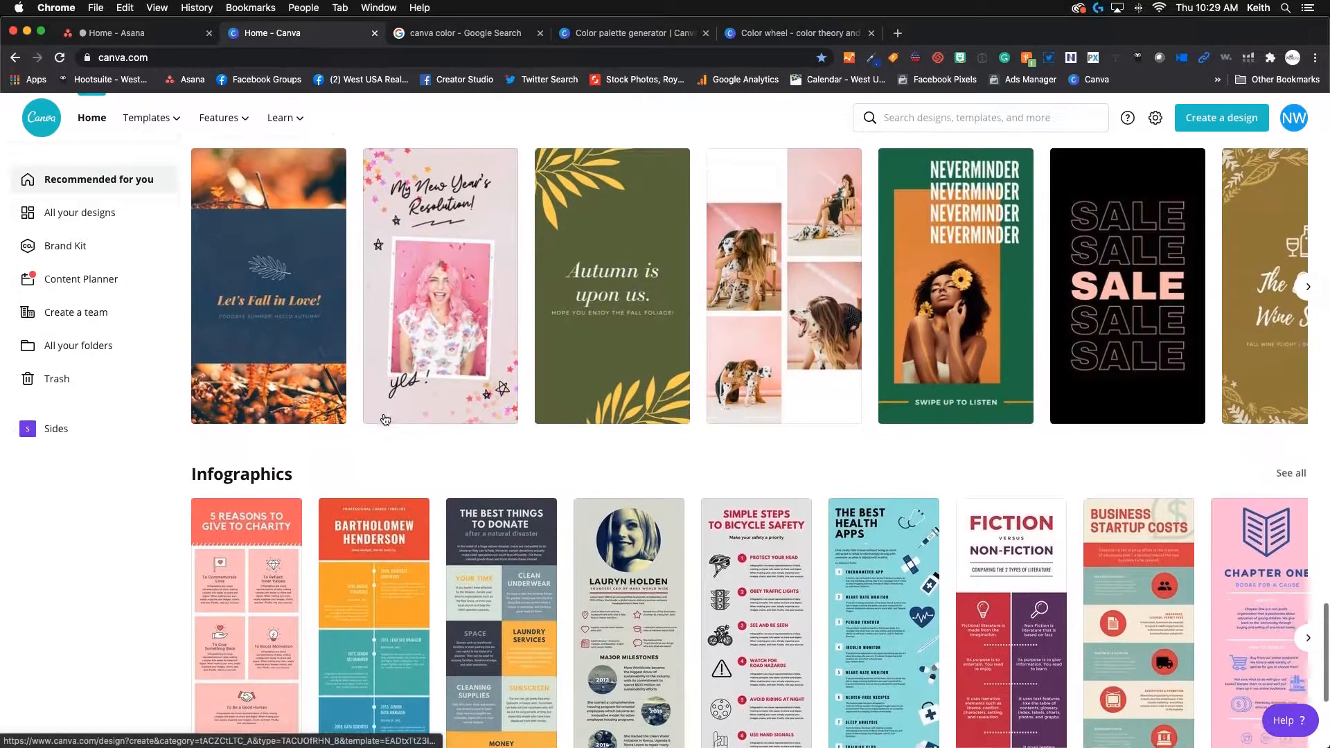
{"action": "scroll", "coordinate": [513, 286], "scroll_direction": "down", "scroll_amount": 1}
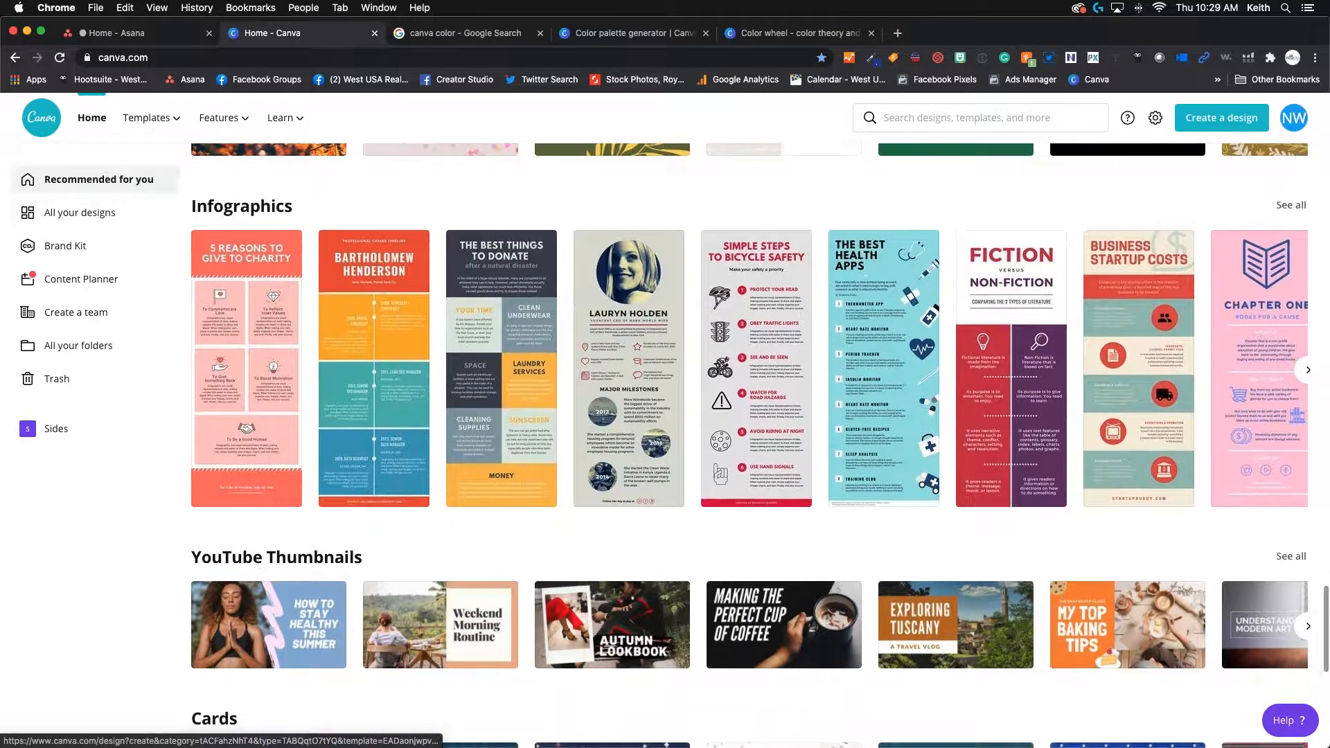
{"action": "scroll", "coordinate": [514, 286], "scroll_direction": "up", "scroll_amount": 1}
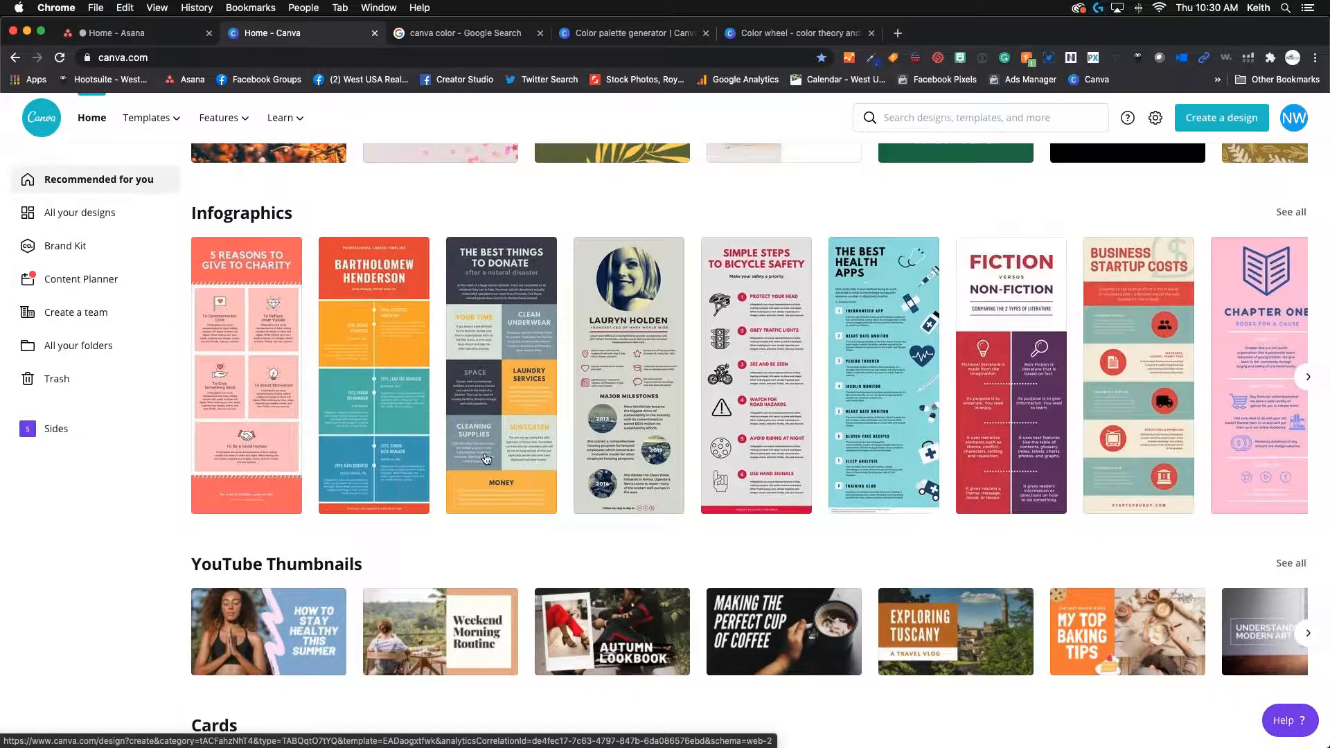
{"action": "scroll", "coordinate": [480, 453], "scroll_direction": "down", "scroll_amount": 10}
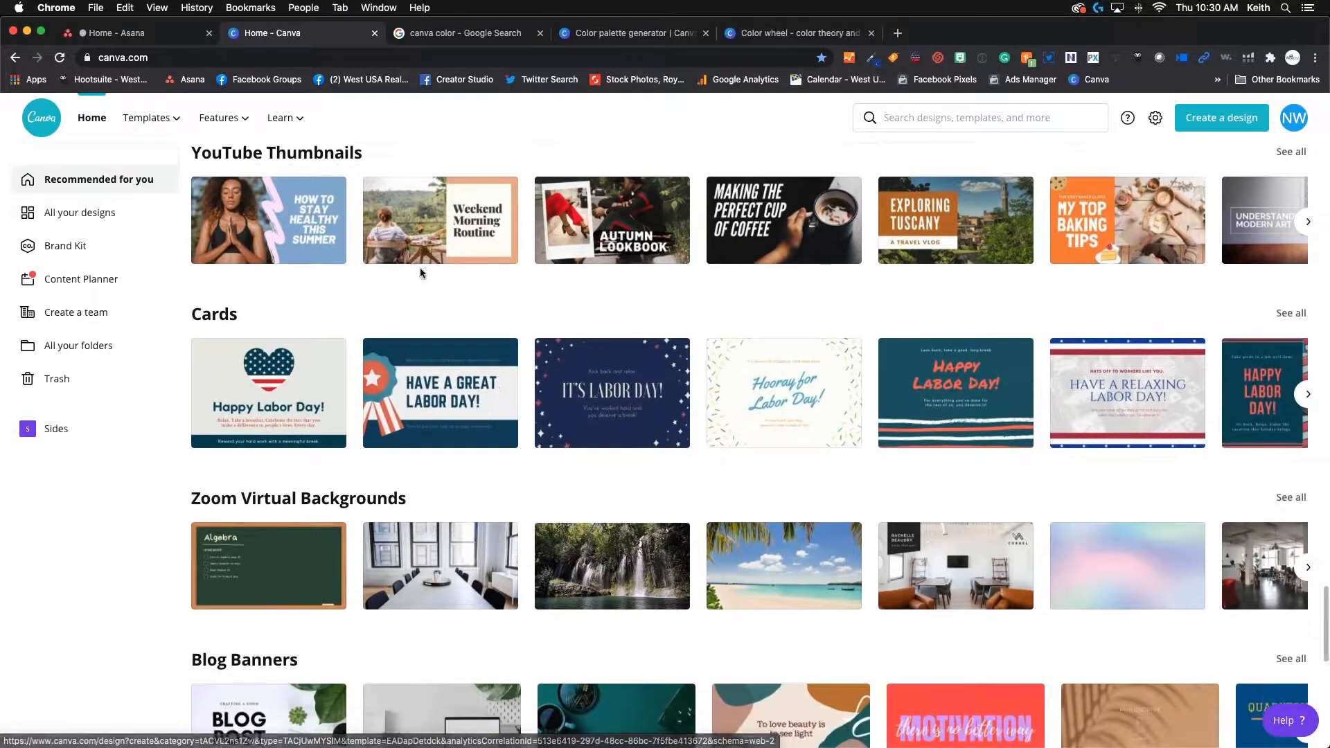
{"action": "scroll", "coordinate": [461, 370], "scroll_direction": "down", "scroll_amount": 4}
{"action": "scroll", "coordinate": [460, 367], "scroll_direction": "down", "scroll_amount": 6}
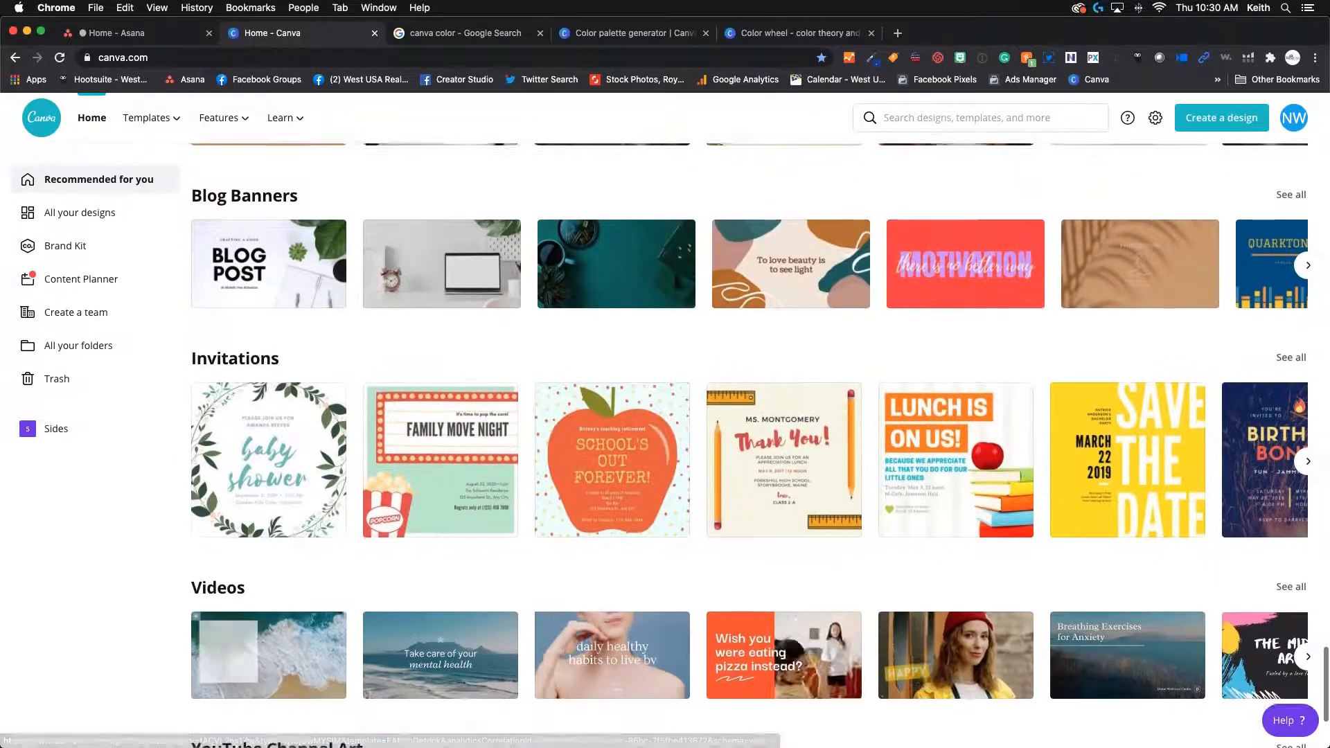
{"action": "scroll", "coordinate": [460, 367], "scroll_direction": "up", "scroll_amount": 4}
{"action": "scroll", "coordinate": [460, 367], "scroll_direction": "down", "scroll_amount": 4}
{"action": "scroll", "coordinate": [460, 367], "scroll_direction": "down", "scroll_amount": 12}
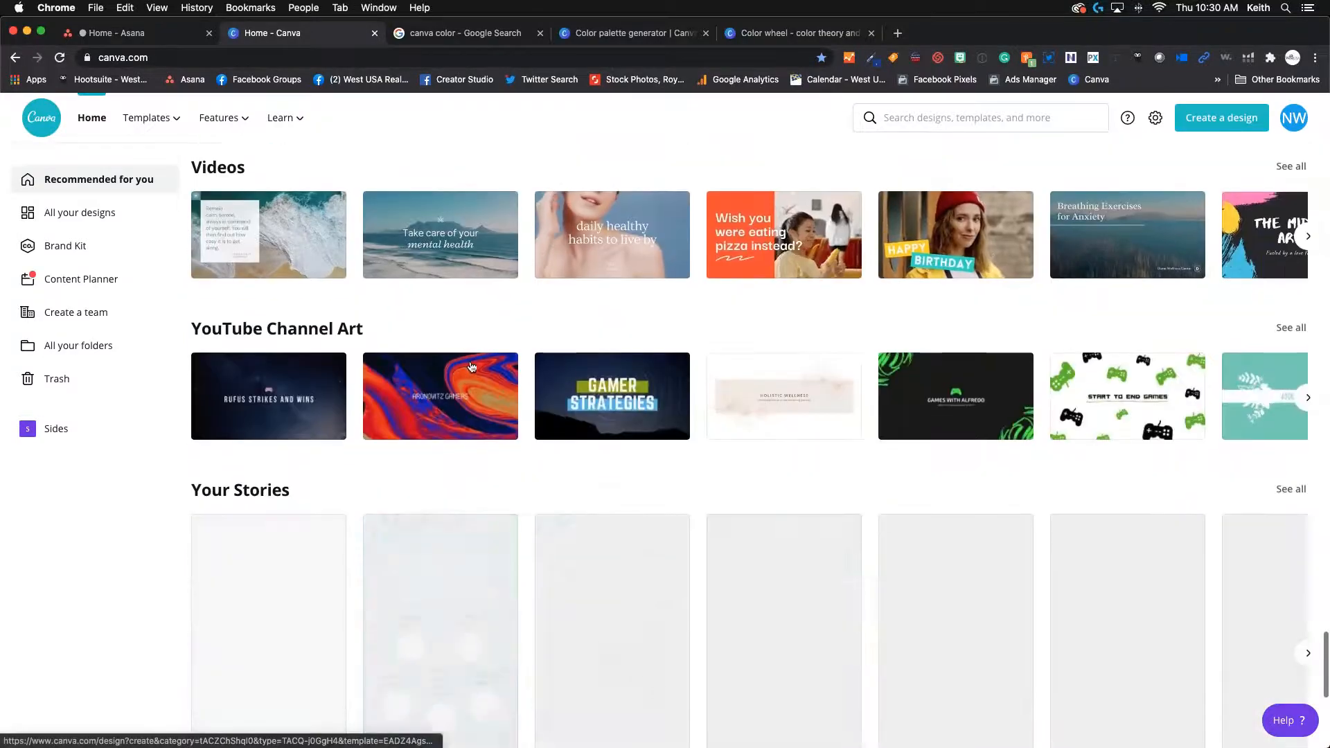
{"action": "scroll", "coordinate": [482, 356], "scroll_direction": "down", "scroll_amount": 10}
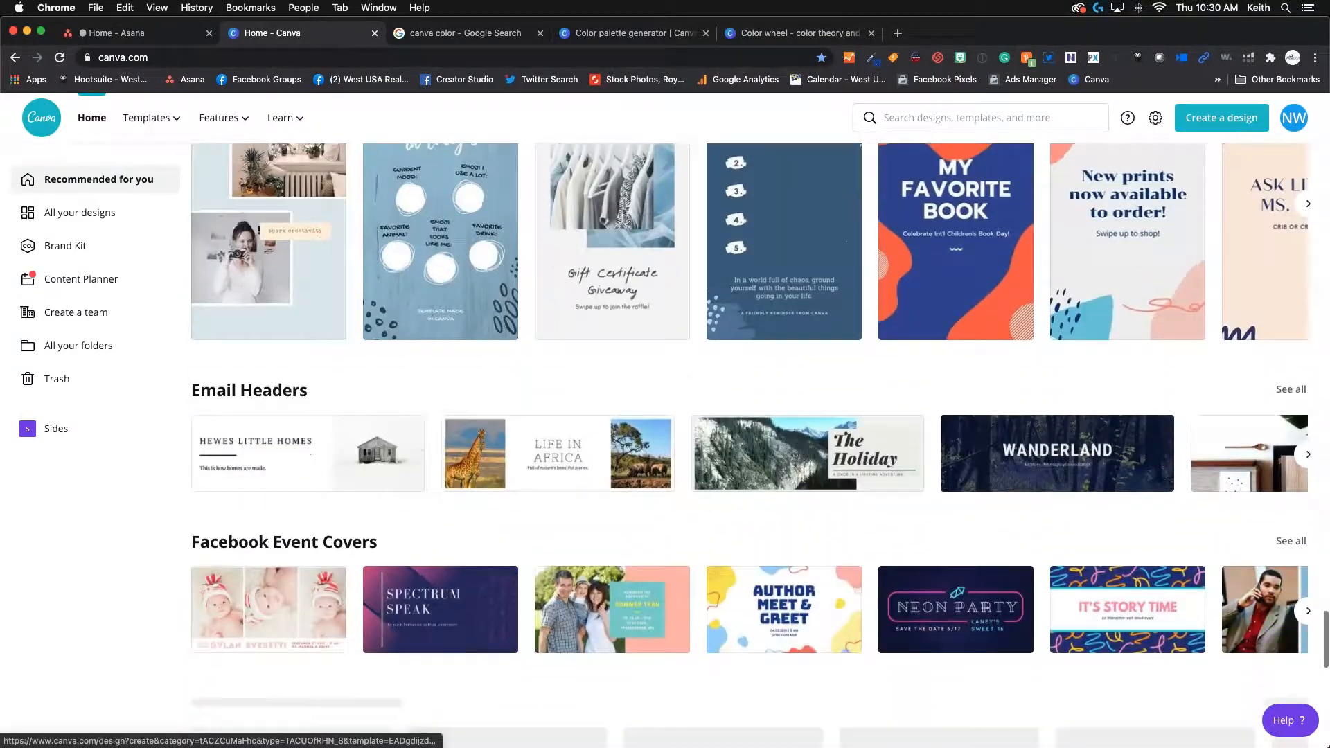
- Return to the Social Media design types and create a new Facebook Cover design
{"action": "scroll", "coordinate": [482, 356], "scroll_direction": "up", "scroll_amount": 20}
{"action": "scroll", "coordinate": [482, 356], "scroll_direction": "up", "scroll_amount": 15}
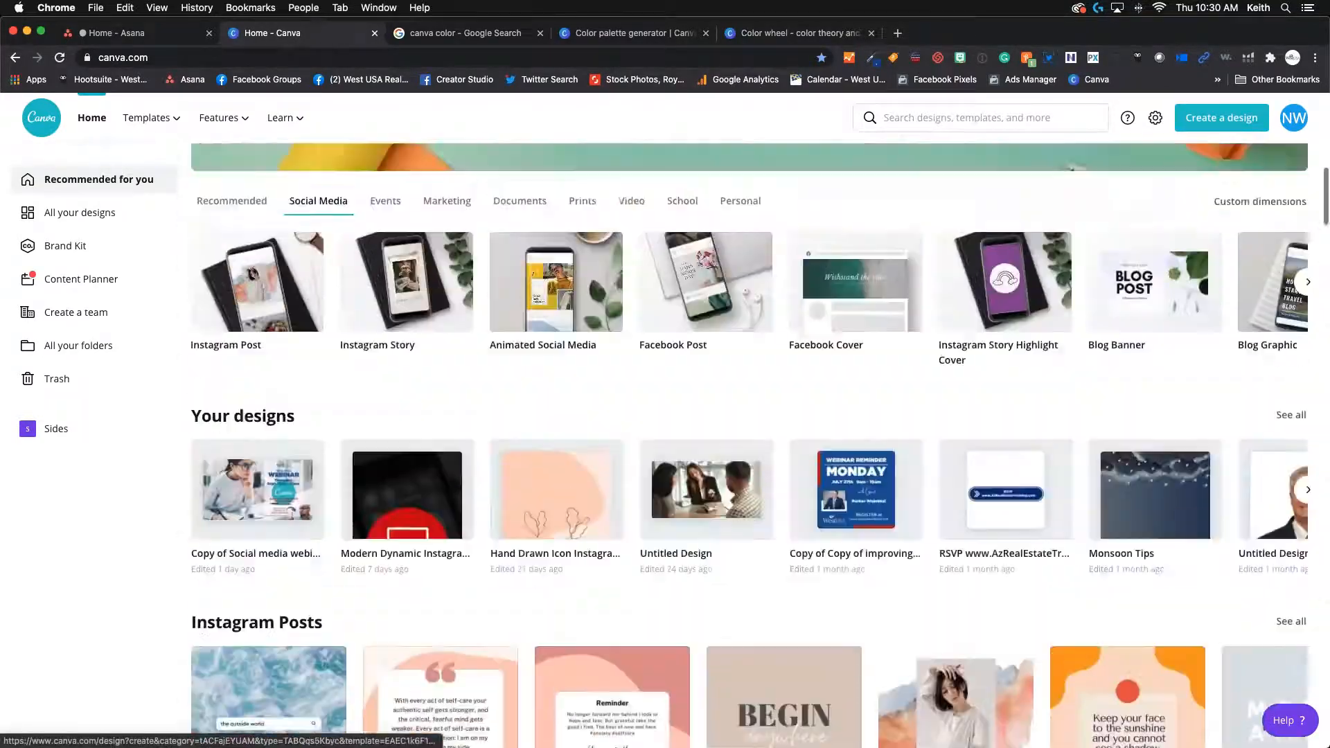
{"action": "scroll", "coordinate": [843, 317], "scroll_direction": "down", "scroll_amount": 4}
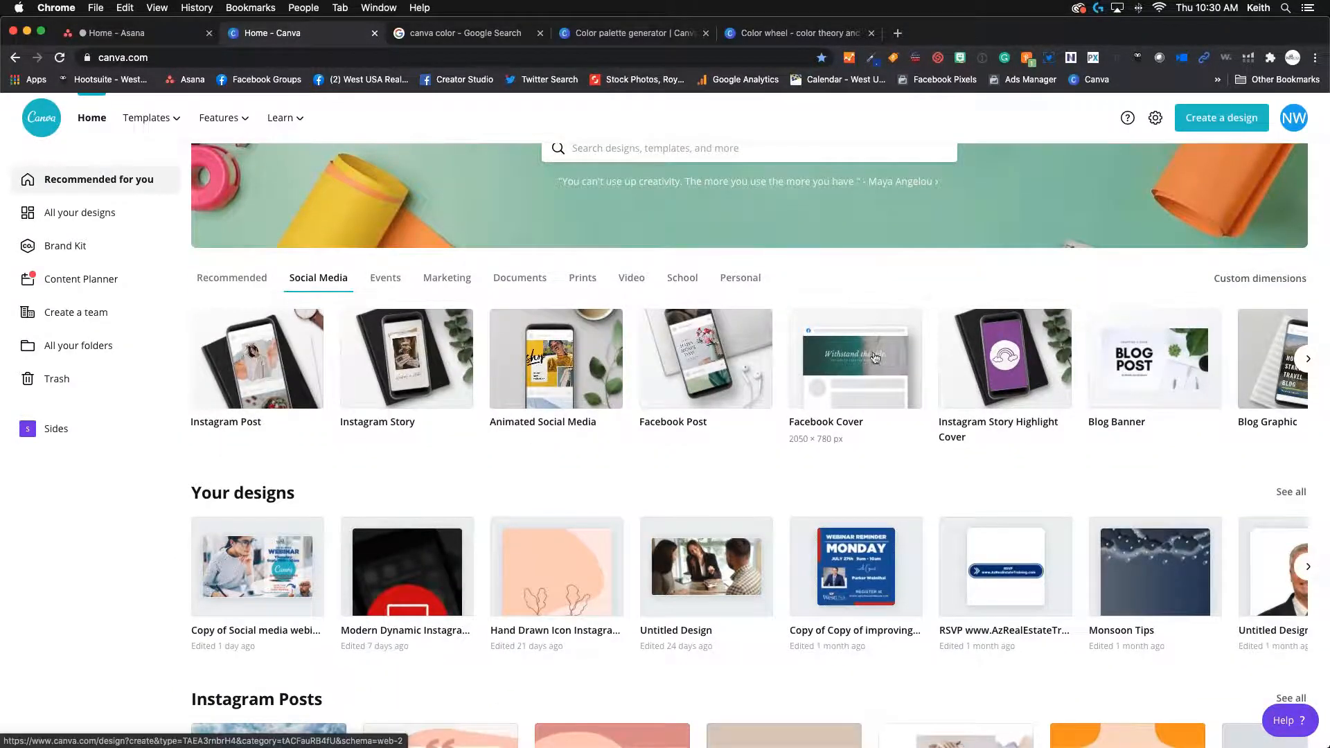
{"action": "scroll", "coordinate": [873, 359], "scroll_direction": "up", "scroll_amount": 1}
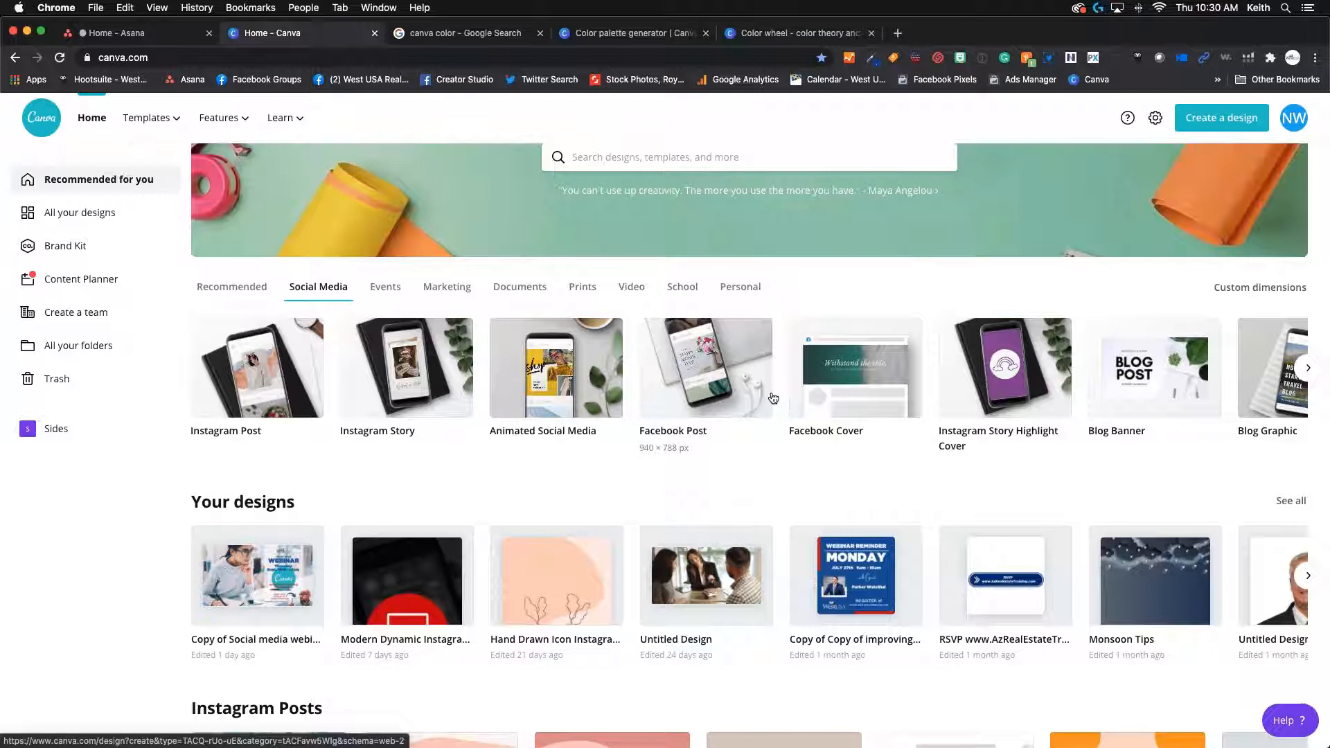
{"action": "scroll", "coordinate": [824, 399], "scroll_direction": "right", "scroll_amount": 1}
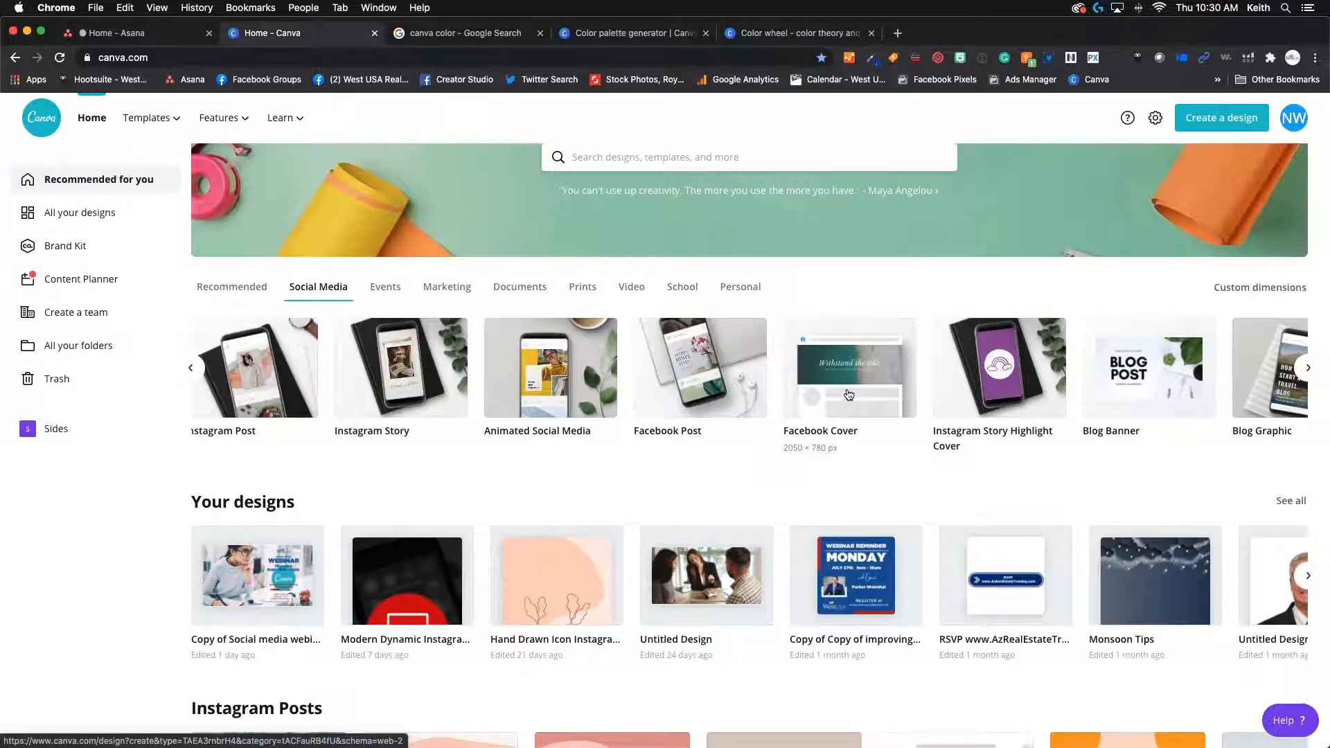
{"action": "left_click", "coordinate": [848, 395]}
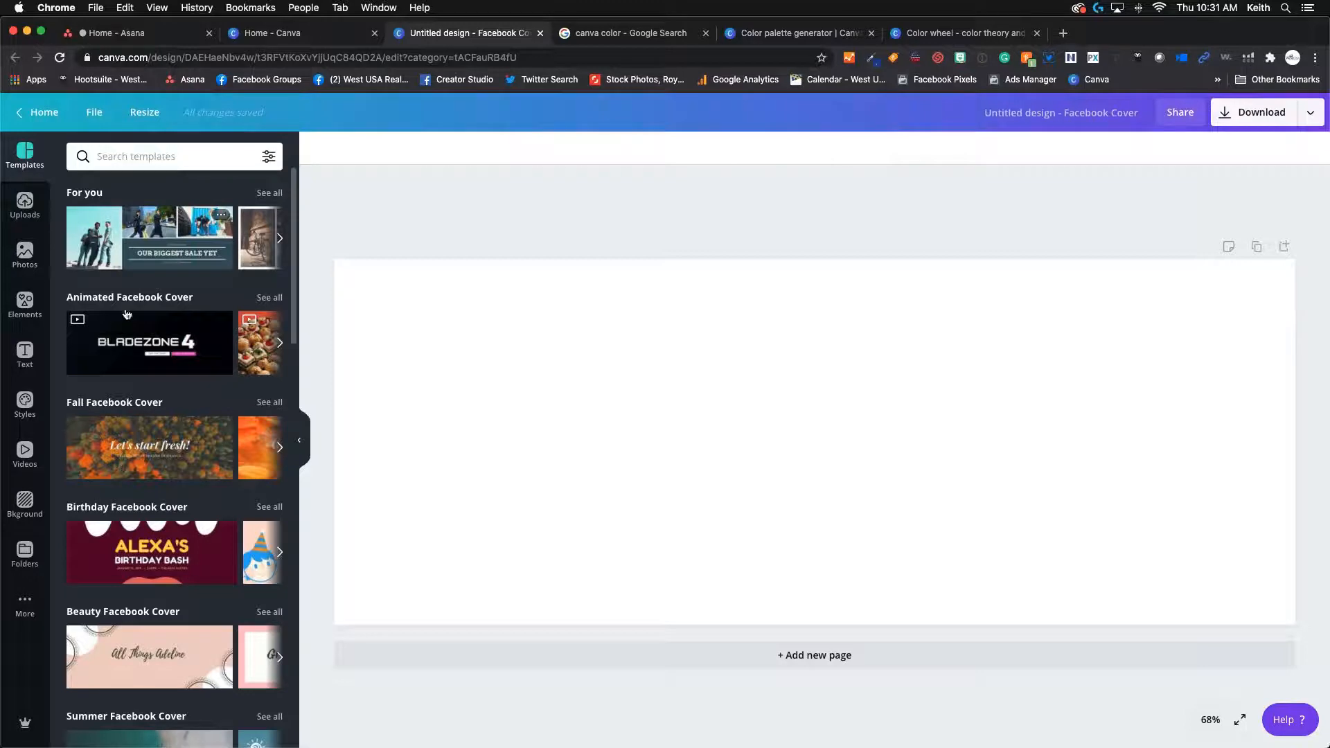
- List the Beauty Facebook Cover templates and apply the "Grand Makeup Sale" template to the blank page
{"action": "scroll", "coordinate": [127, 339], "scroll_direction": "down", "scroll_amount": 3}
{"action": "scroll", "coordinate": [125, 348], "scroll_direction": "down", "scroll_amount": 6}
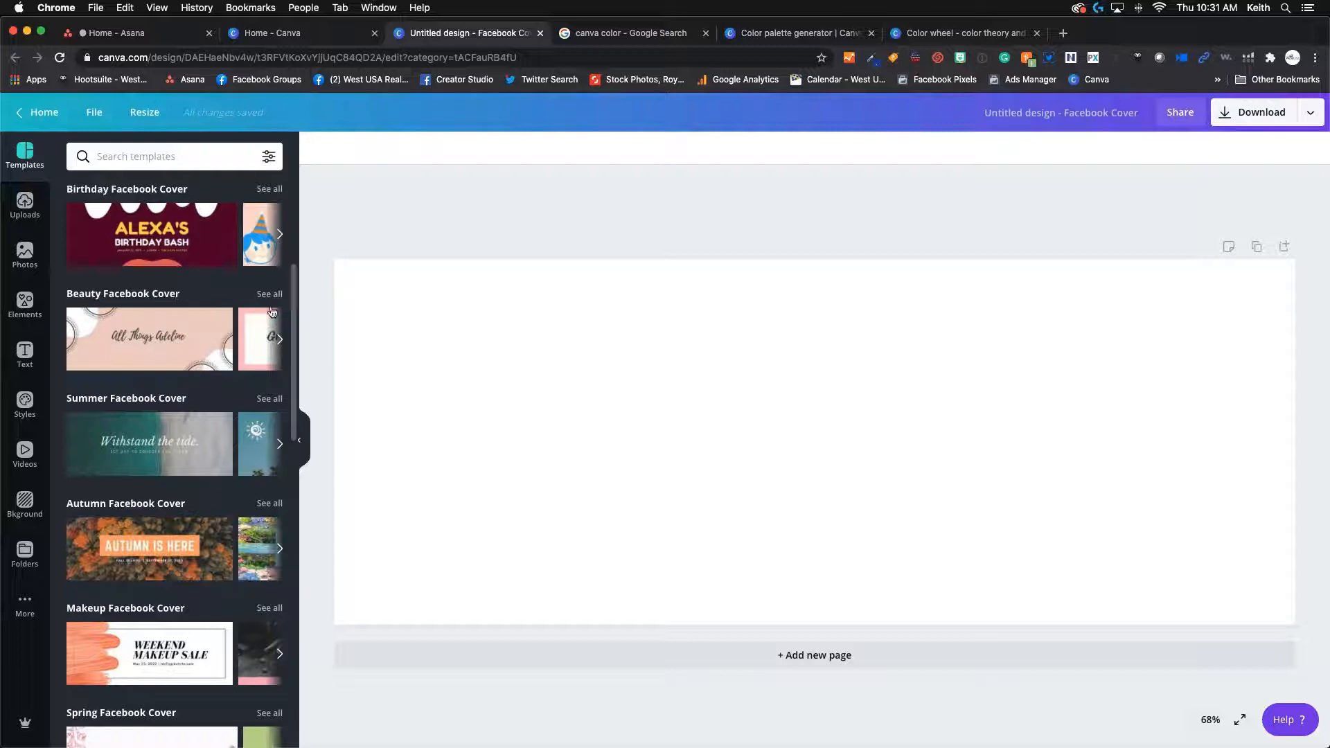
{"action": "left_click", "coordinate": [179, 295]}
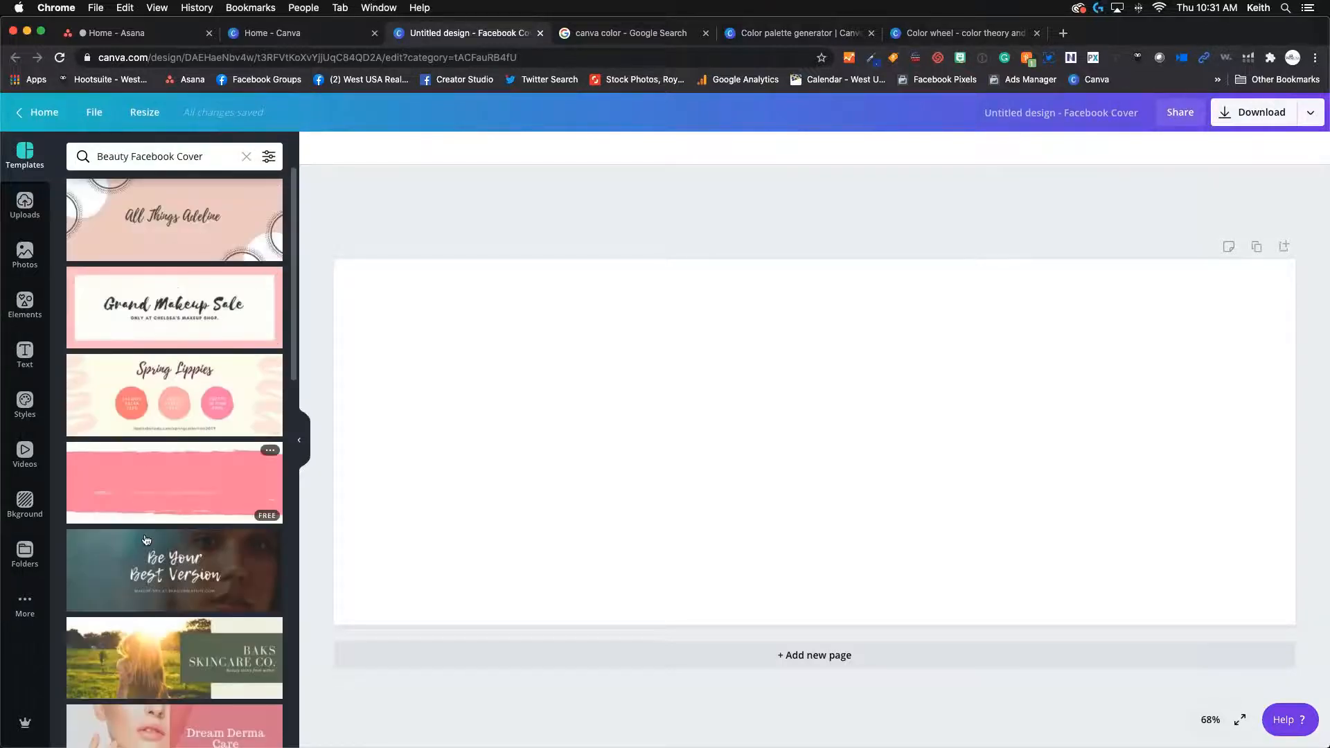
{"action": "left_click", "coordinate": [178, 304]}
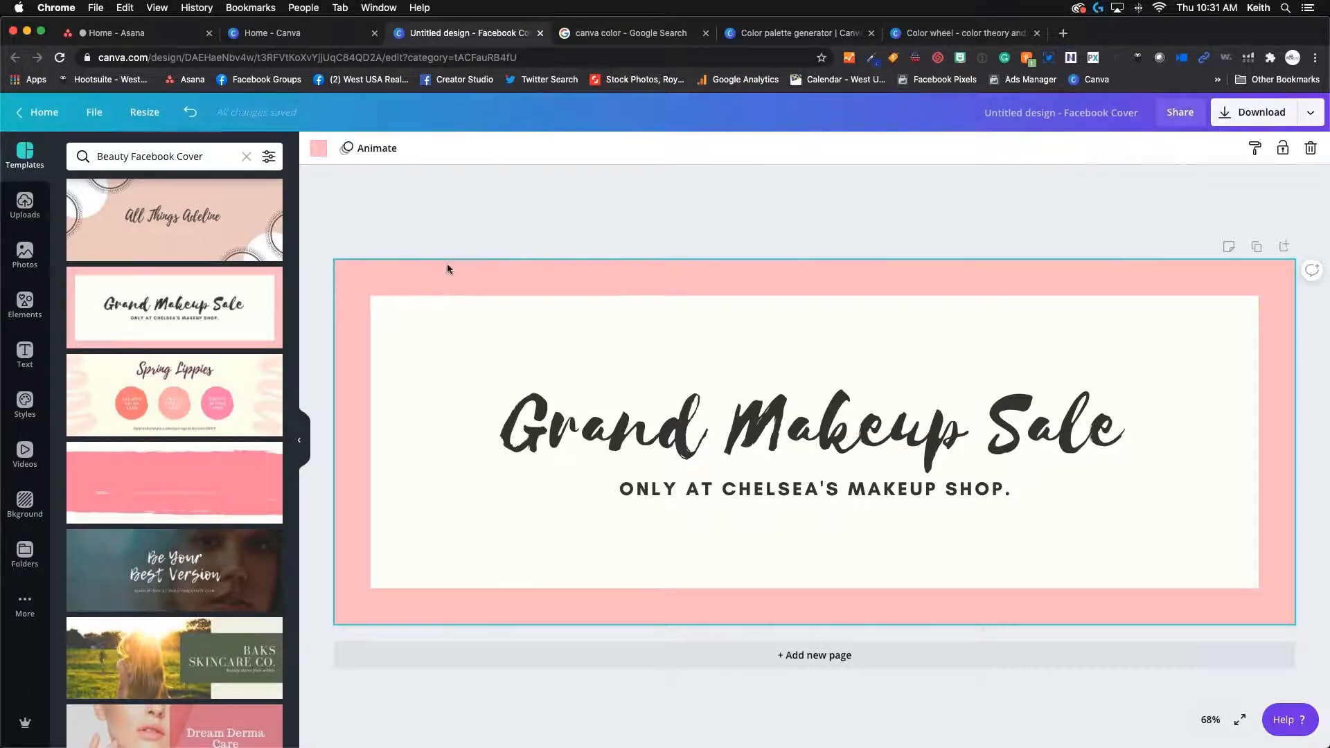
- Select the cover's cream panel, headline and subline in turn to show that each is a separate element
{"action": "left_click", "coordinate": [415, 326]}
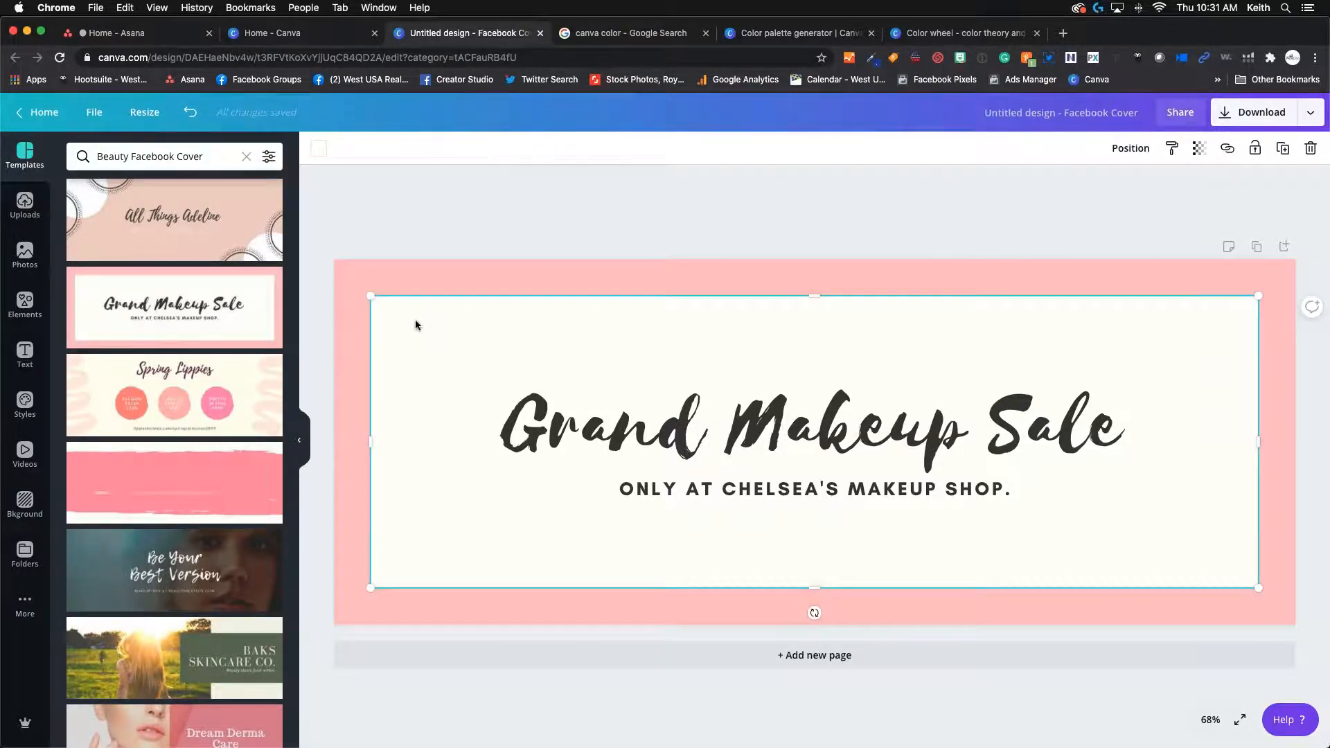
{"action": "left_click", "coordinate": [543, 430]}
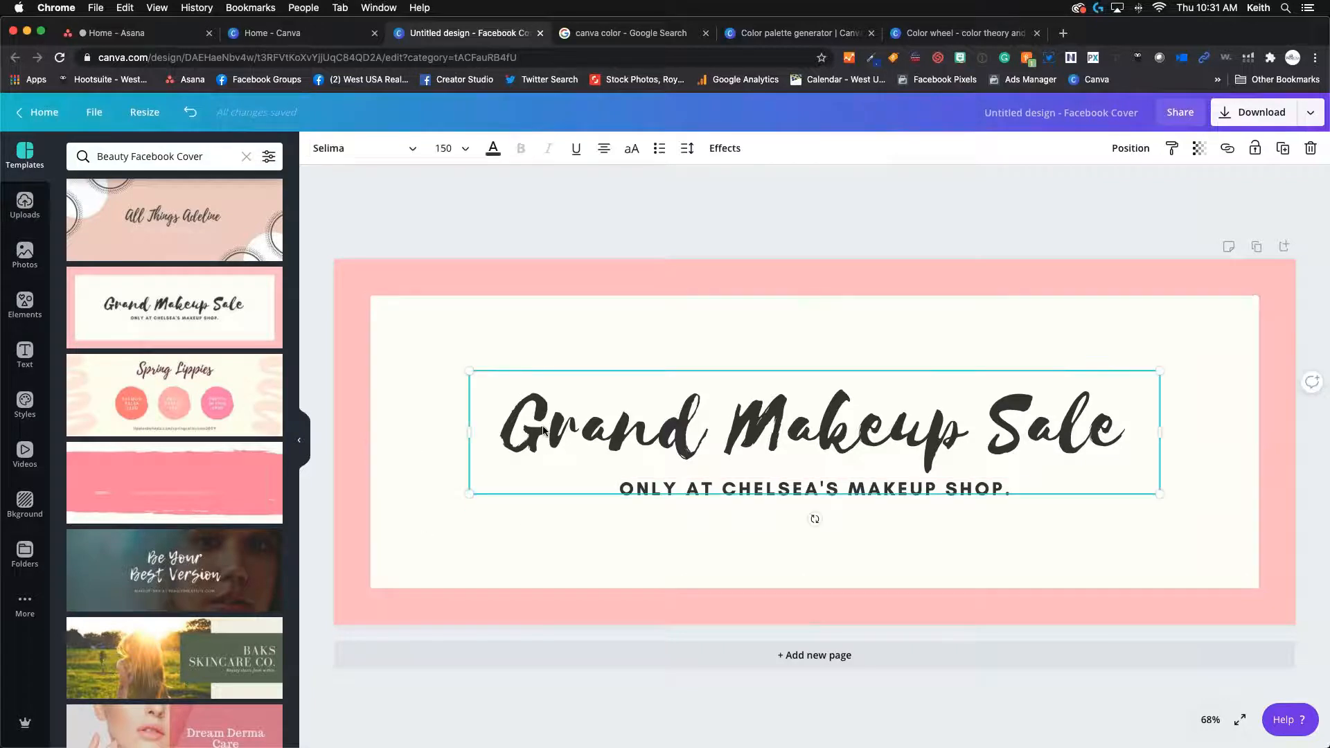
{"action": "left_click", "coordinate": [650, 490]}
{"action": "left_click", "coordinate": [1041, 433]}
- Delete the cover's pink background, cream panel, "Grand Makeup Sale" headline and the subline below it
{"action": "left_click", "coordinate": [1042, 271]}
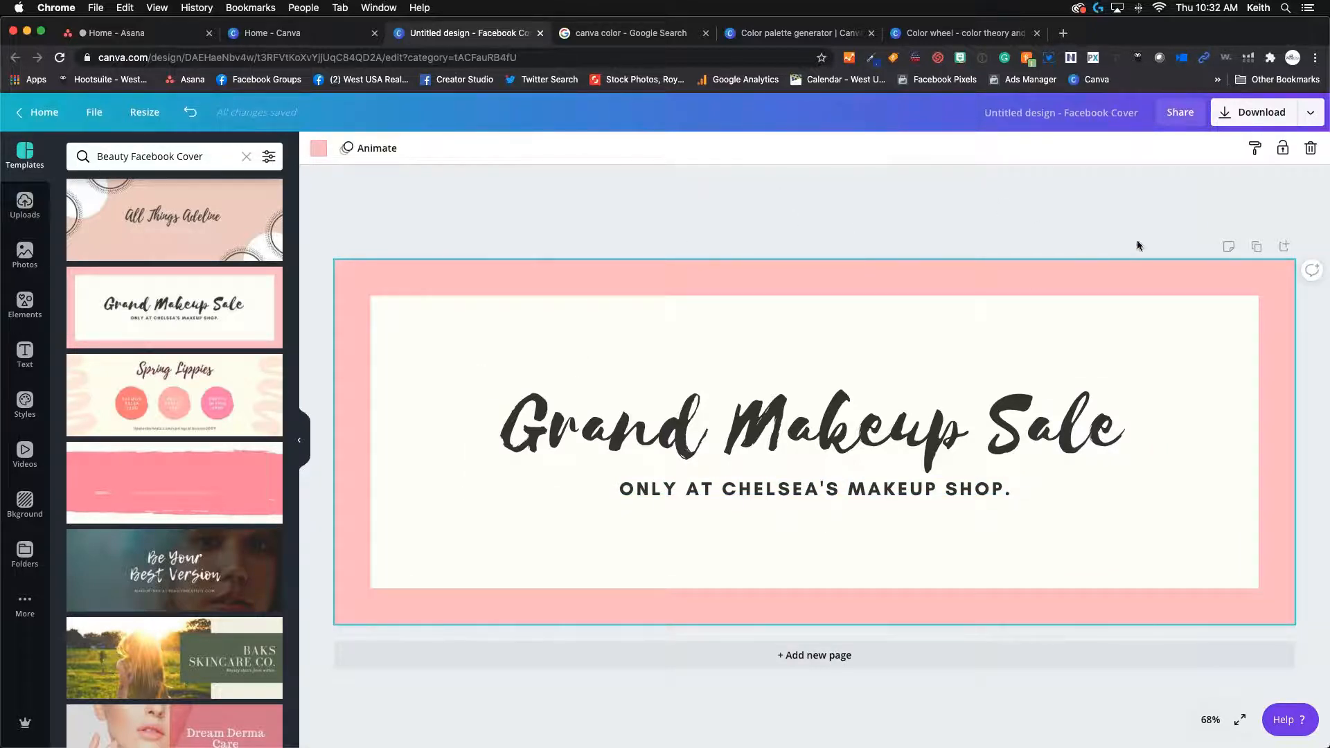
{"action": "key", "text": "Delete"}
{"action": "left_click", "coordinate": [892, 294]}
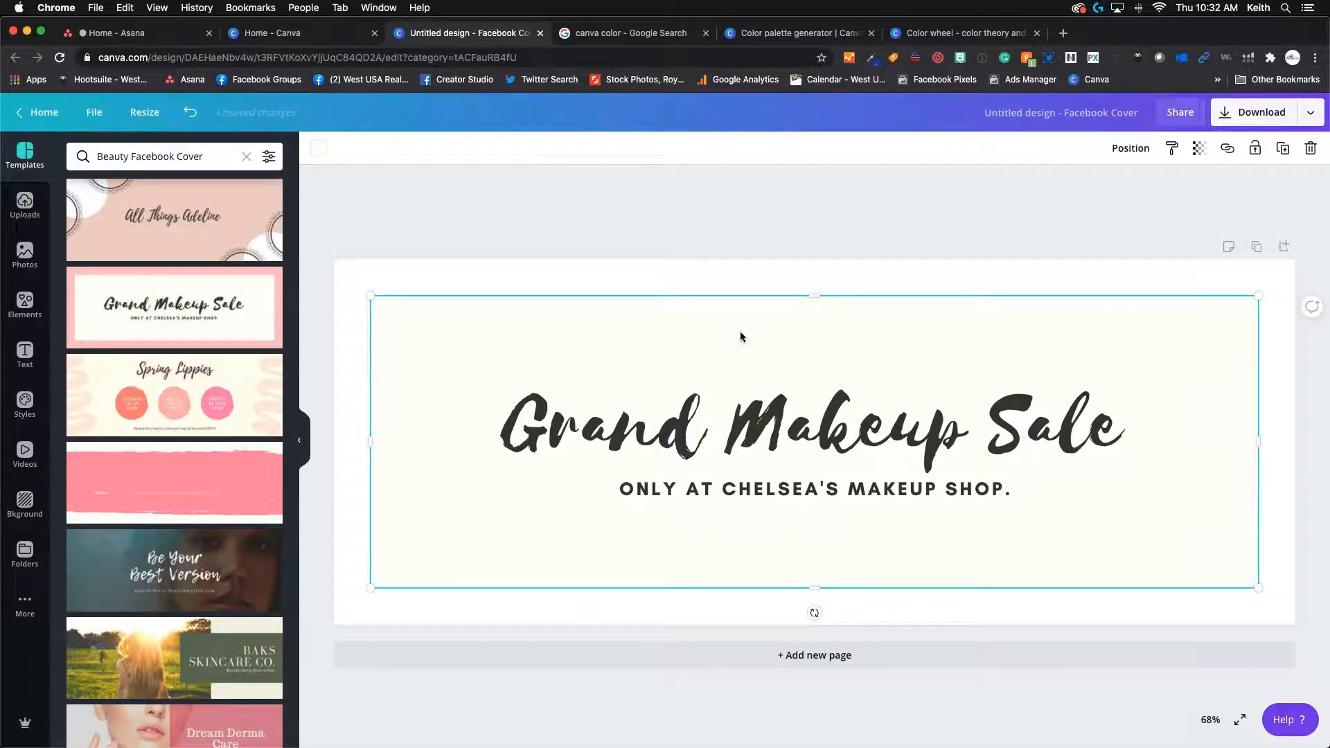
{"action": "key", "text": "Delete"}
{"action": "left_click", "coordinate": [741, 402]}
{"action": "key", "text": "Delete"}
{"action": "left_click", "coordinate": [735, 487]}
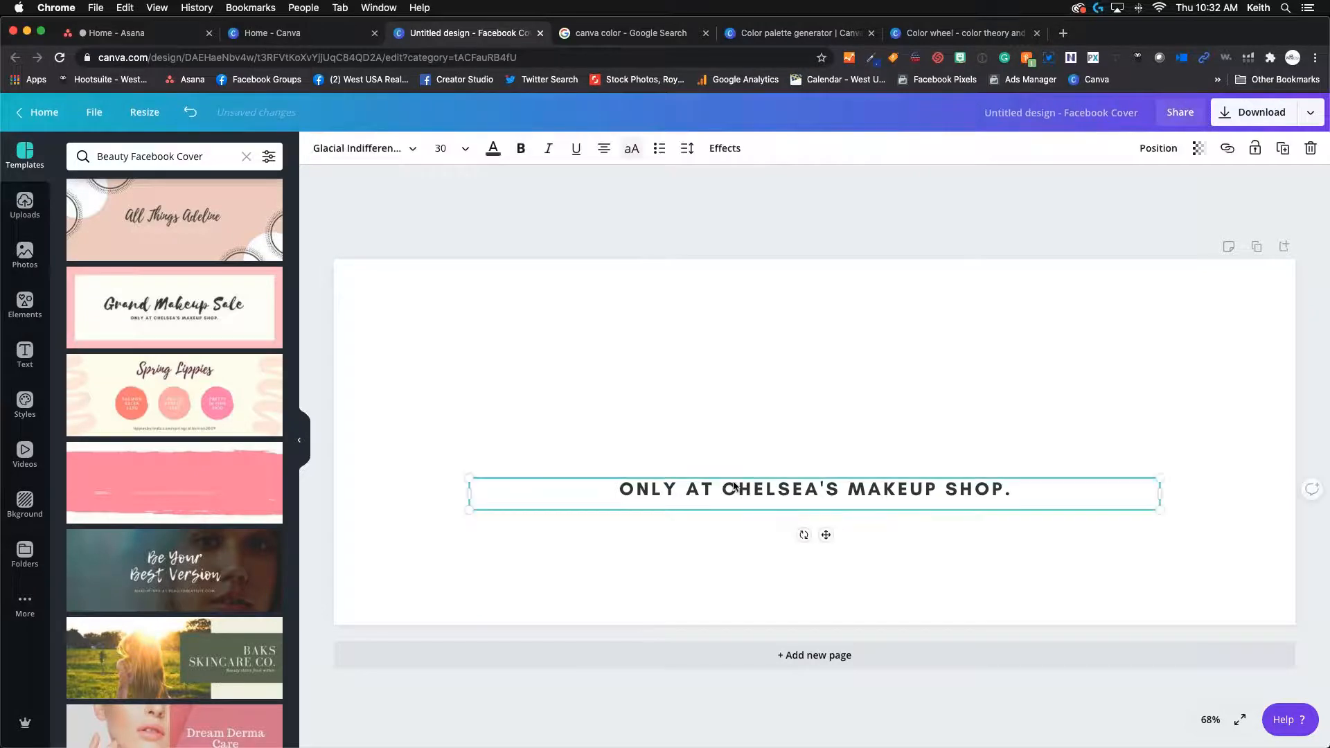
{"action": "key", "text": "Delete"}
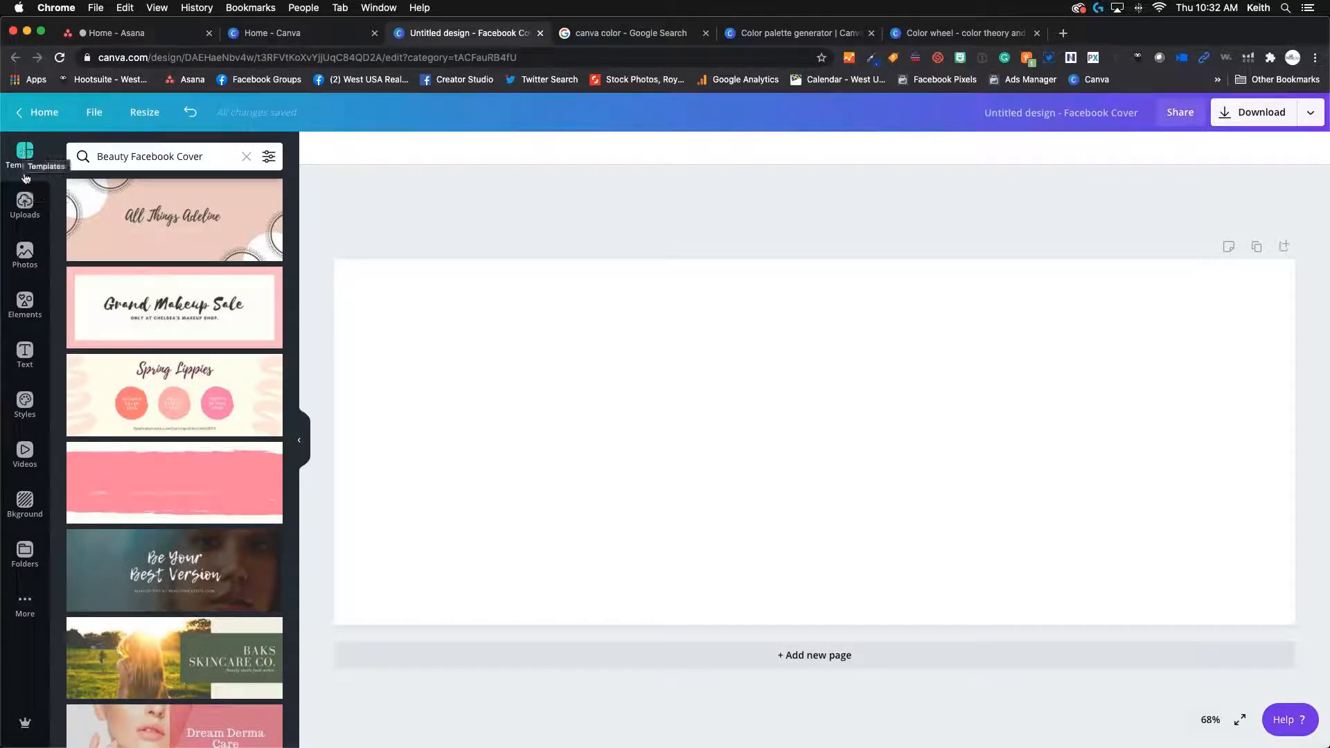
- Show the uploaded images and look through the whole collection of portraits, logos and pictures, returning to its beginning
{"action": "left_click", "coordinate": [24, 210]}
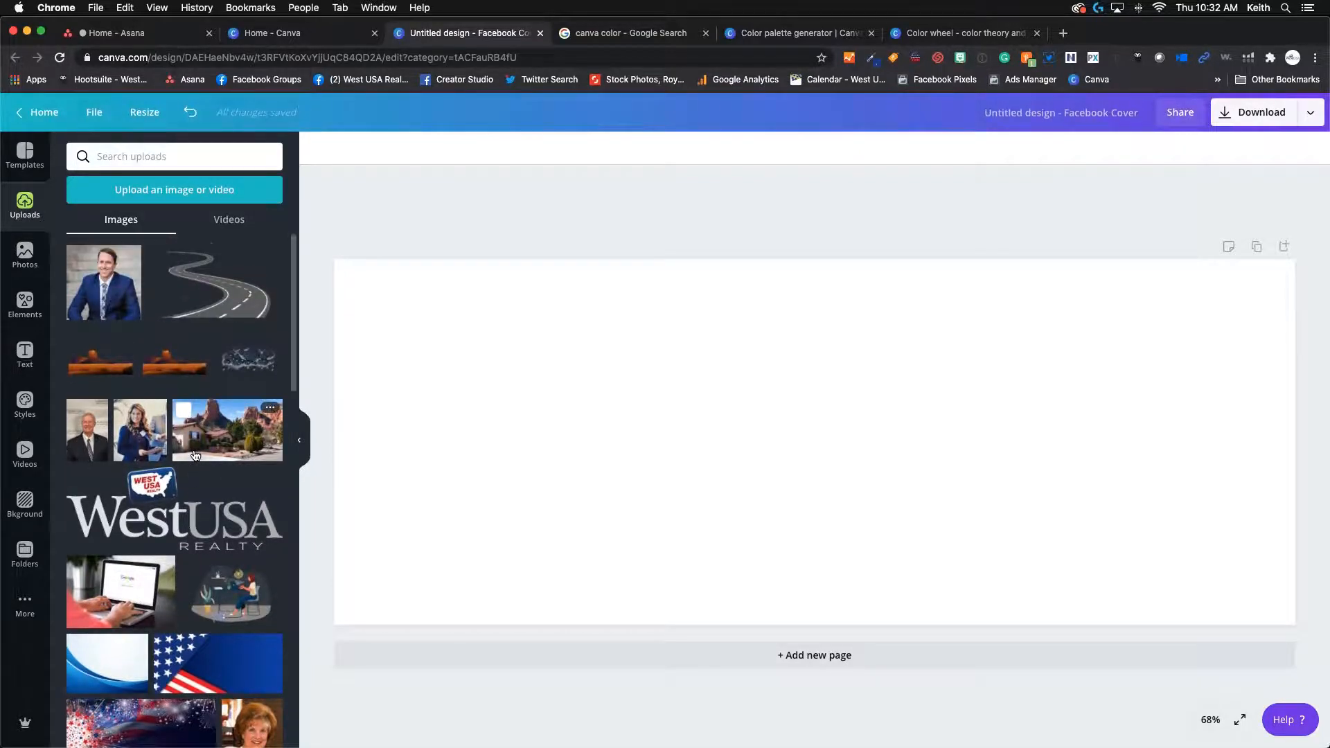
{"action": "scroll", "coordinate": [138, 443], "scroll_direction": "down", "scroll_amount": 3}
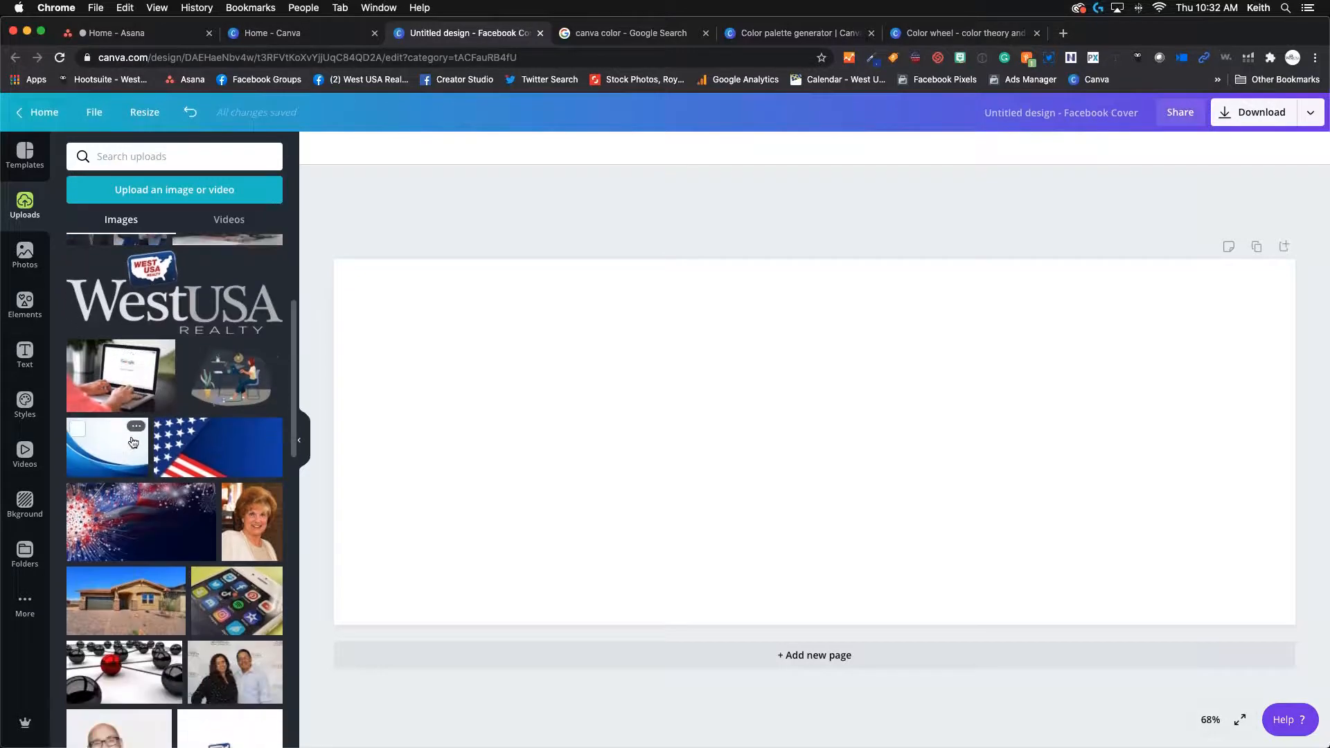
{"action": "scroll", "coordinate": [133, 442], "scroll_direction": "down", "scroll_amount": 10}
{"action": "scroll", "coordinate": [125, 416], "scroll_direction": "down", "scroll_amount": 3}
{"action": "scroll", "coordinate": [124, 387], "scroll_direction": "up", "scroll_amount": 8}
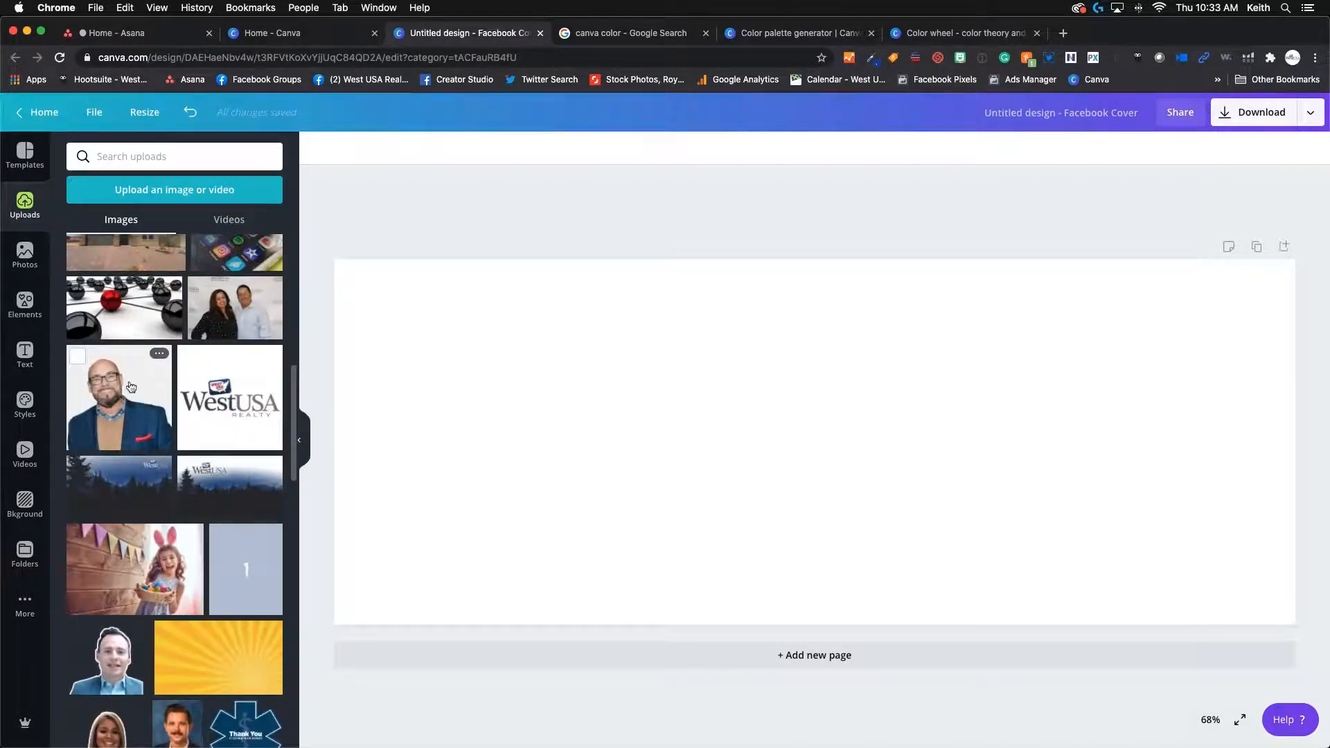
{"action": "scroll", "coordinate": [129, 388], "scroll_direction": "down", "scroll_amount": 6}
{"action": "scroll", "coordinate": [158, 406], "scroll_direction": "down", "scroll_amount": 7}
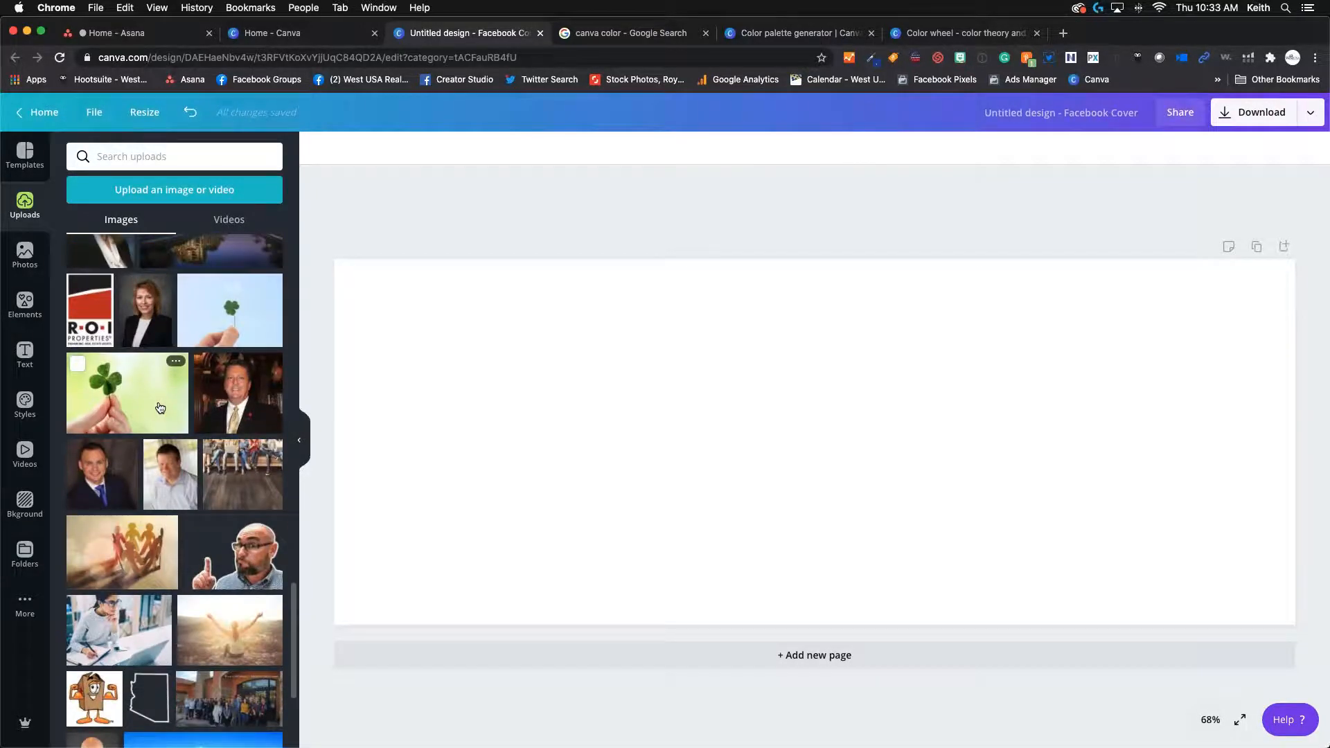
{"action": "scroll", "coordinate": [159, 407], "scroll_direction": "down", "scroll_amount": 12}
{"action": "scroll", "coordinate": [169, 313], "scroll_direction": "down", "scroll_amount": 9}
{"action": "scroll", "coordinate": [165, 518], "scroll_direction": "down", "scroll_amount": 4}
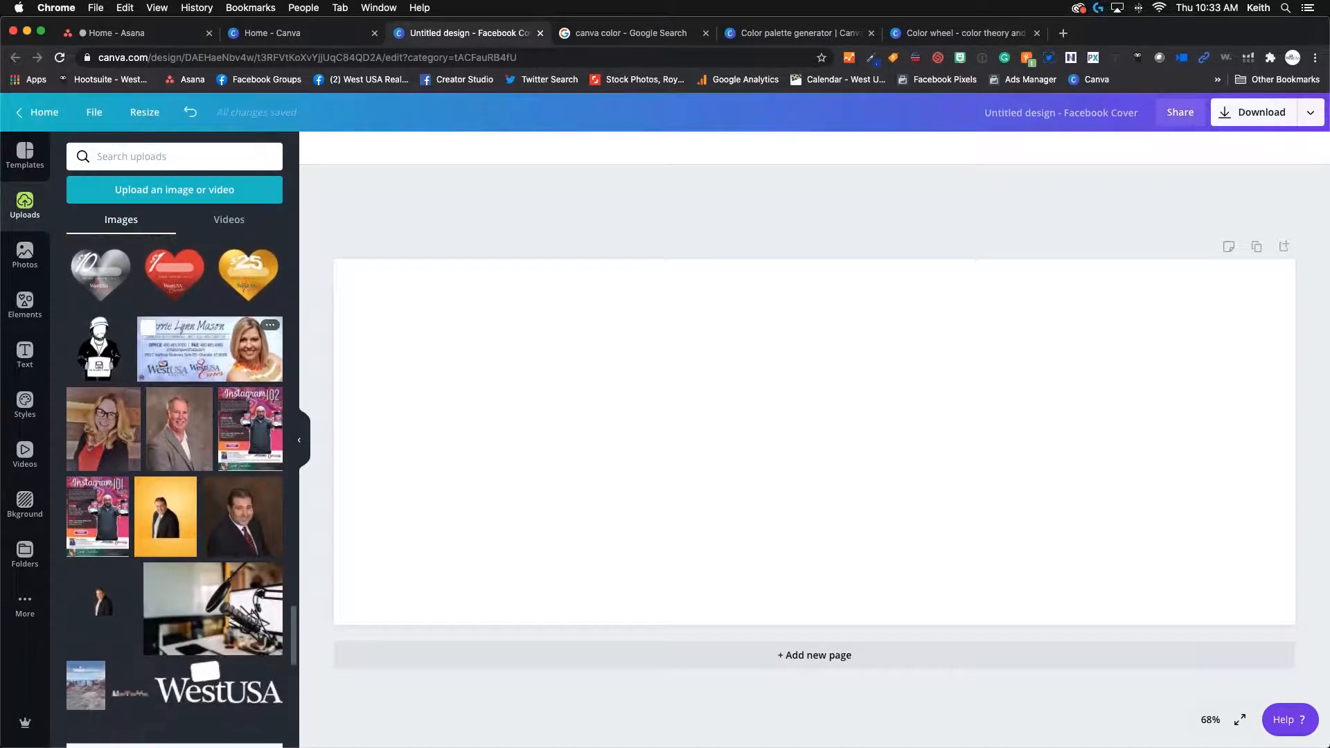
{"action": "scroll", "coordinate": [171, 412], "scroll_direction": "down", "scroll_amount": 4}
{"action": "scroll", "coordinate": [171, 411], "scroll_direction": "down", "scroll_amount": 4}
{"action": "scroll", "coordinate": [182, 435], "scroll_direction": "up", "scroll_amount": 4}
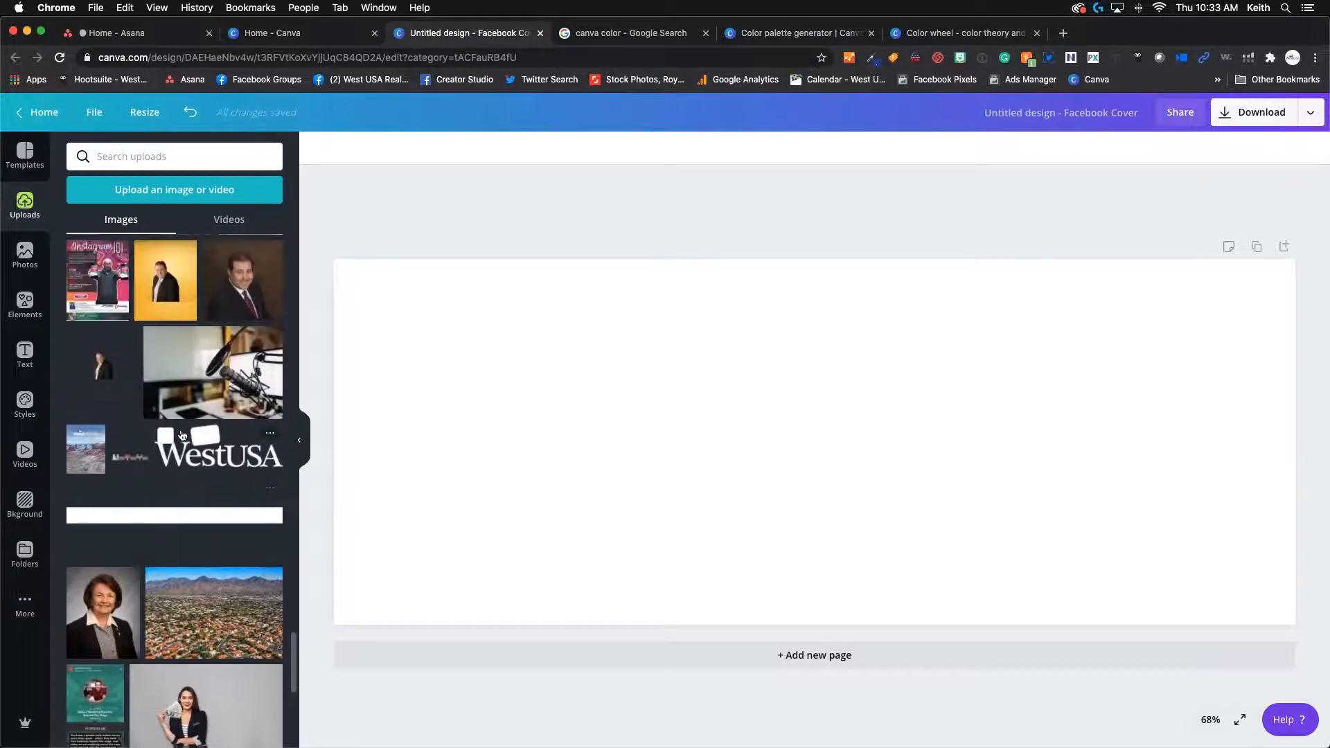
{"action": "scroll", "coordinate": [182, 435], "scroll_direction": "up", "scroll_amount": 4}
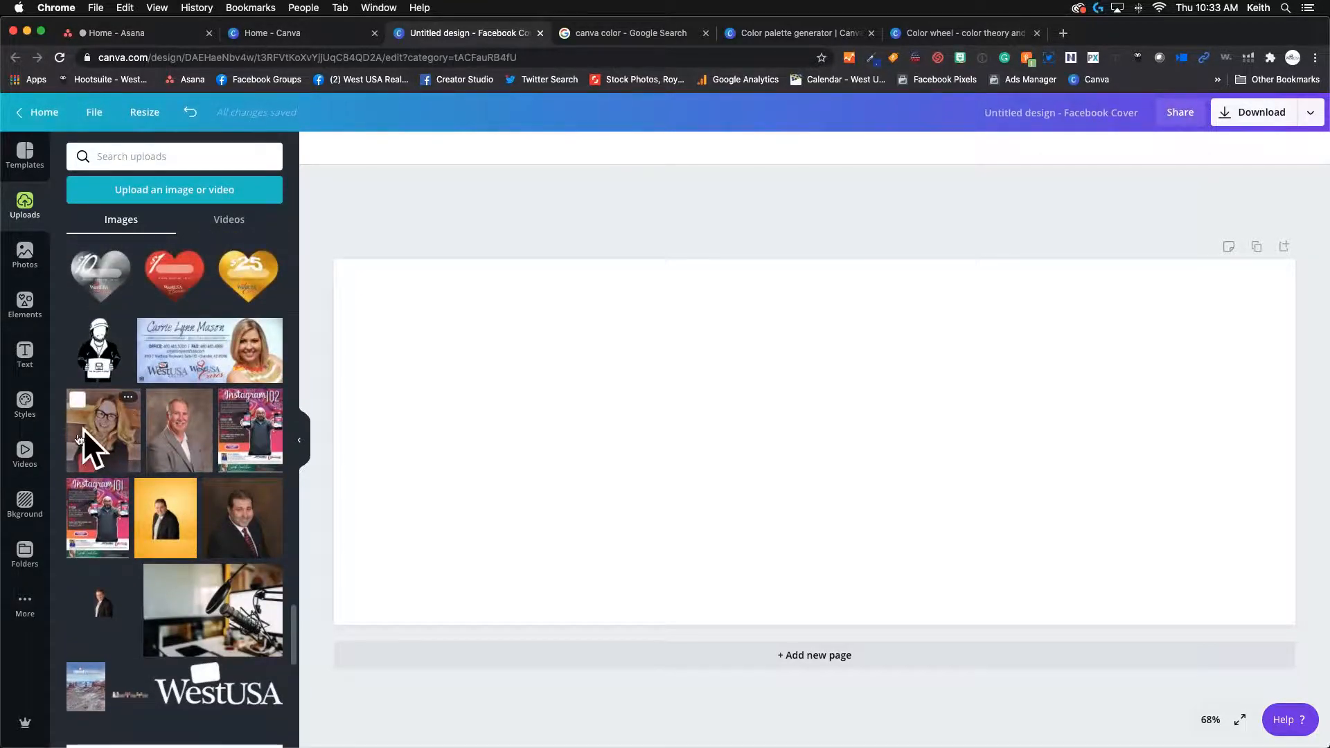
{"action": "scroll", "coordinate": [104, 444], "scroll_direction": "down", "scroll_amount": 5}
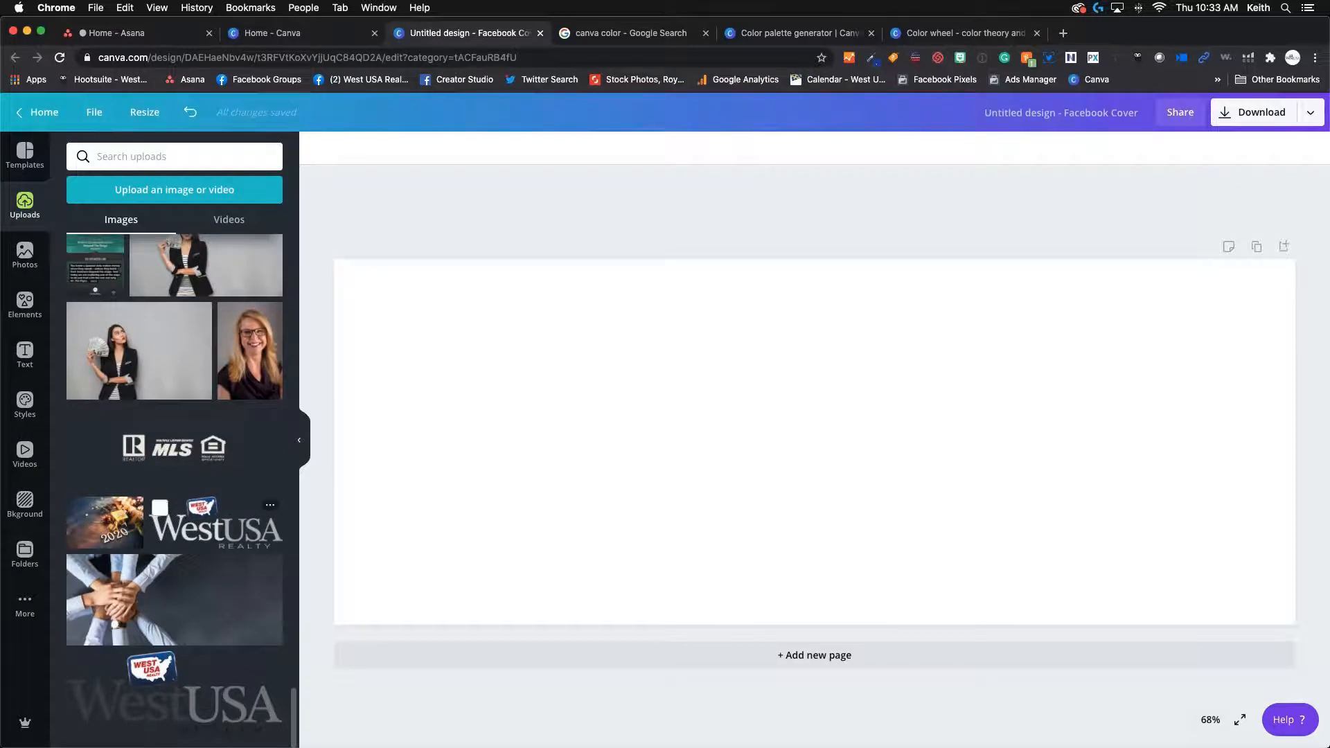
{"action": "scroll", "coordinate": [181, 492], "scroll_direction": "up", "scroll_amount": 10}
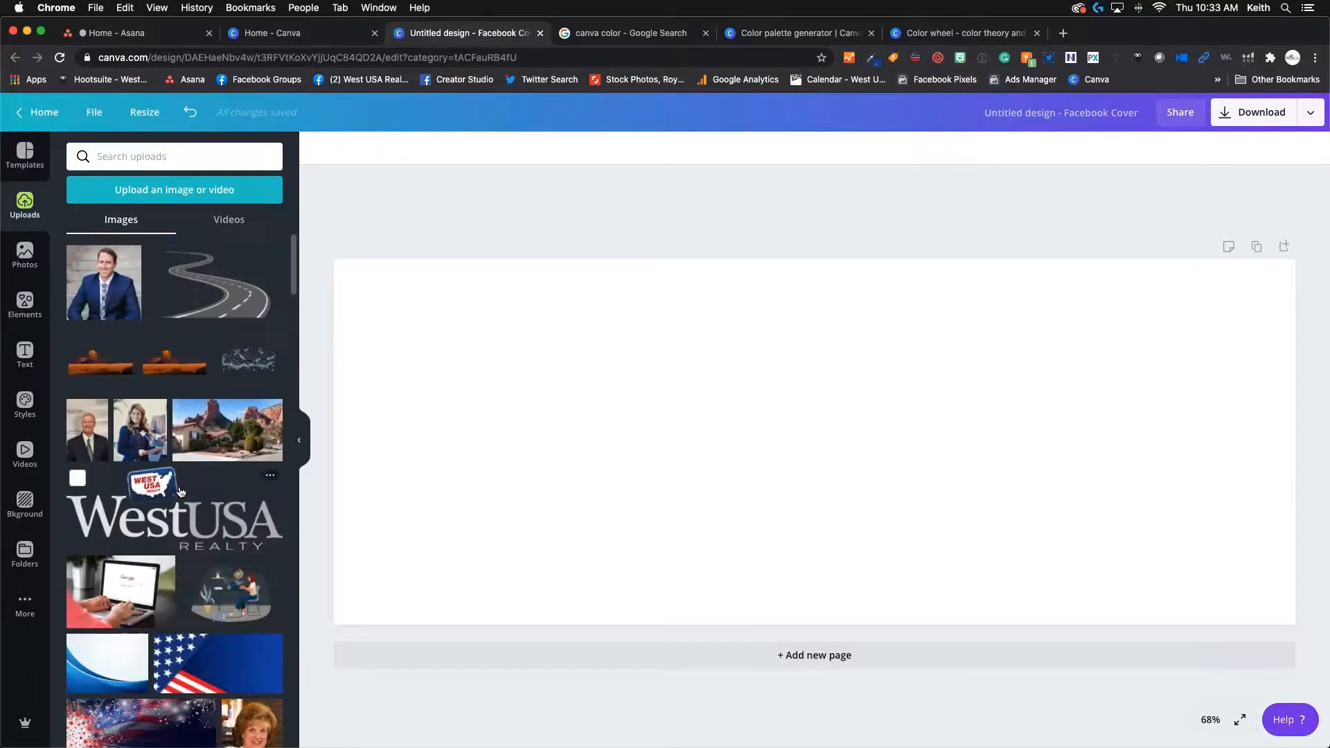
- Search the stock photos for "real estate" and examine the offered pictures
{"action": "left_click", "coordinate": [27, 256]}
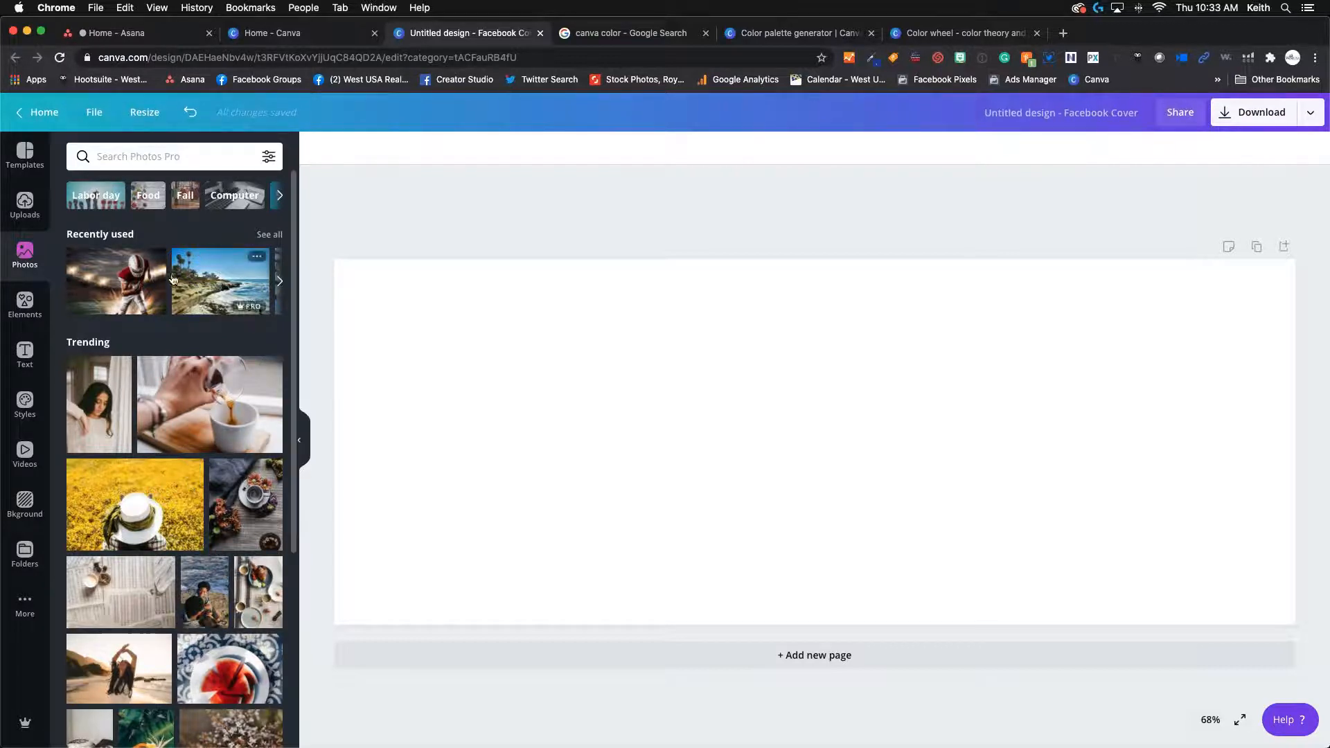
{"action": "left_click", "coordinate": [160, 160]}
{"action": "type", "text": "r"}
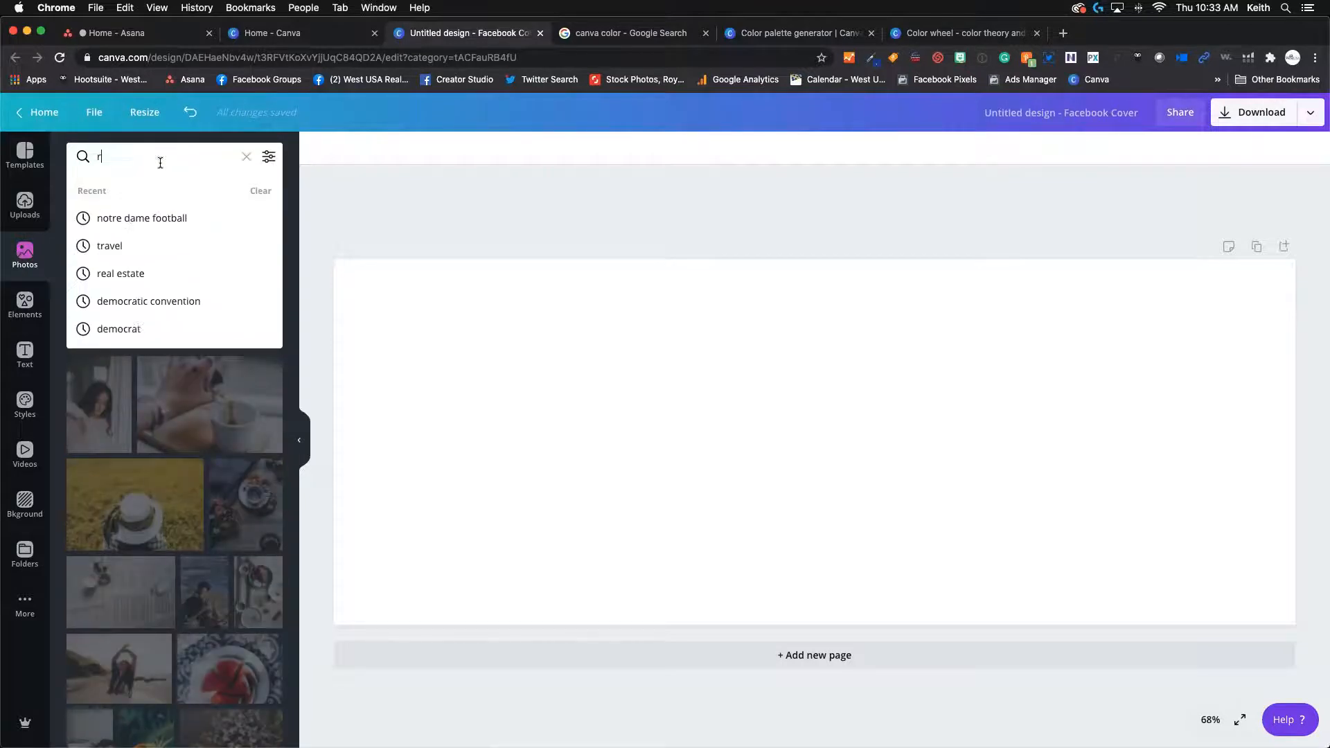
{"action": "type", "text": "eal estate"}
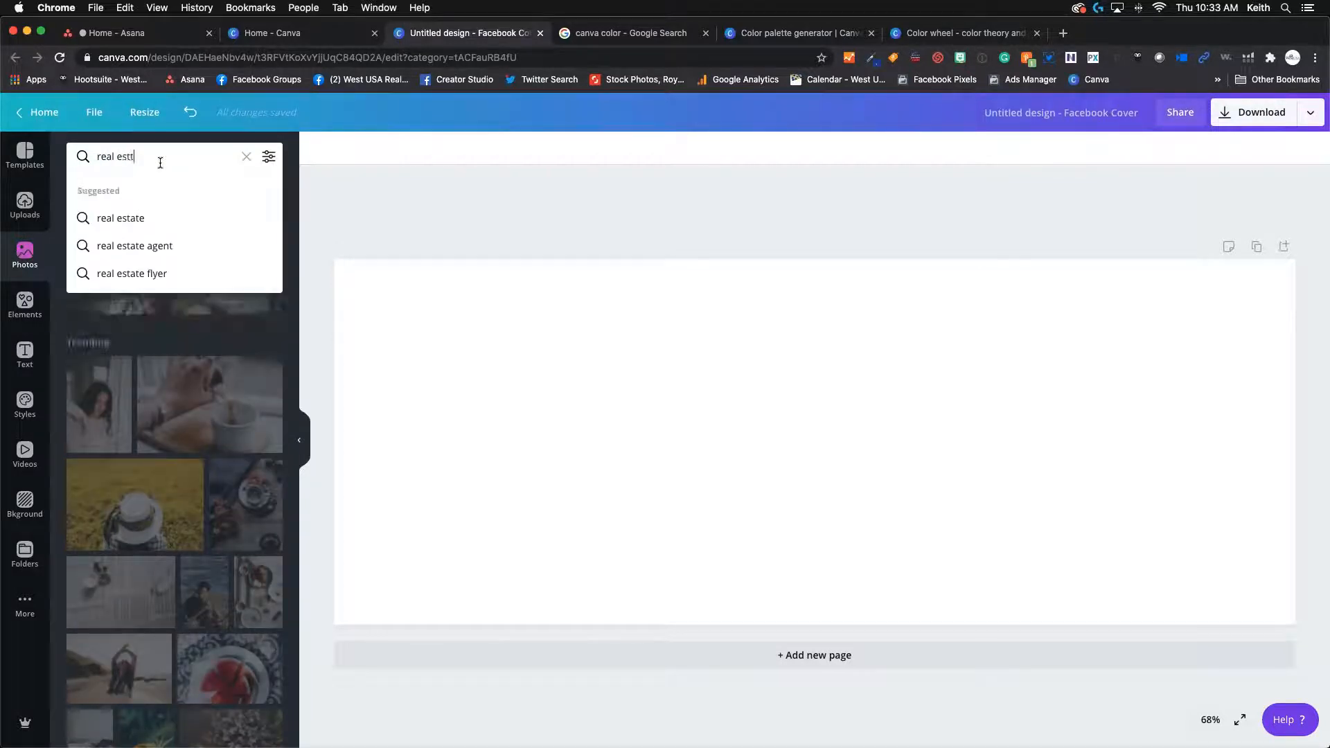
{"action": "key", "text": "Return"}
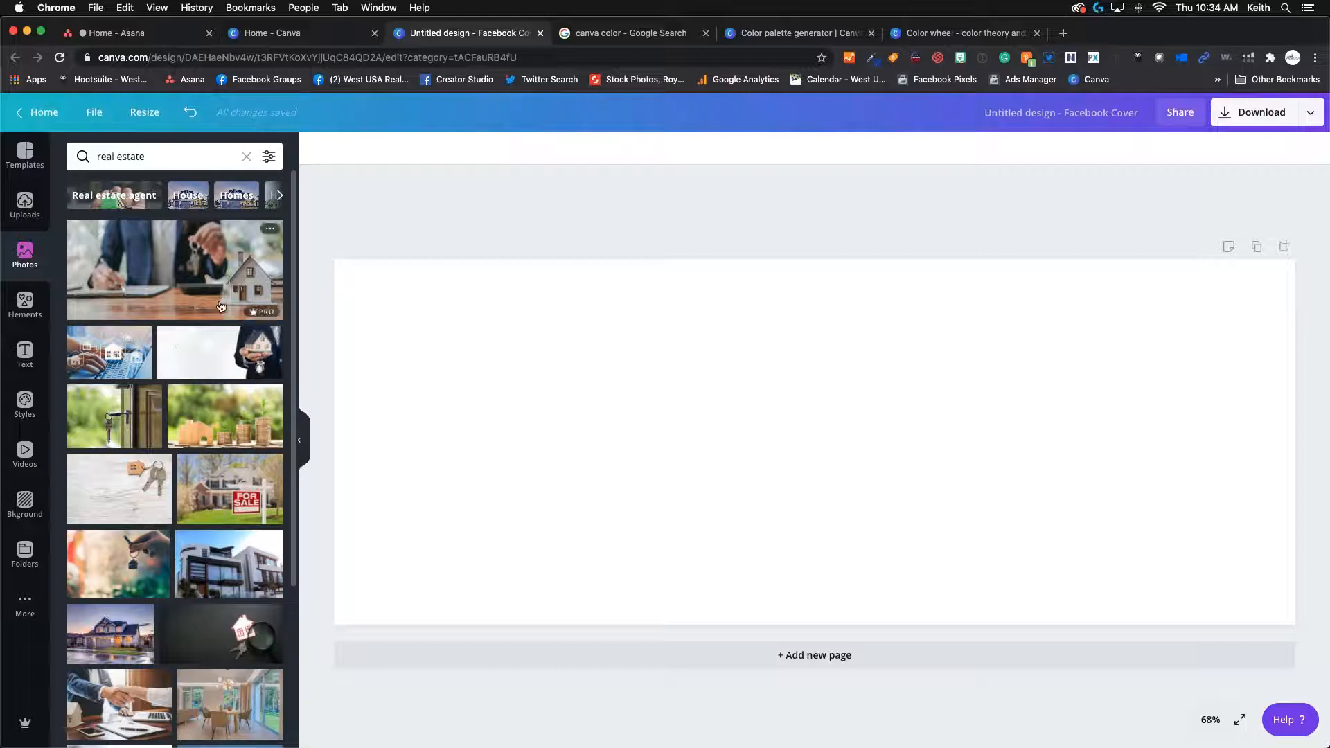
{"action": "mouse_move", "coordinate": [138, 373]}
{"action": "mouse_move", "coordinate": [266, 516]}
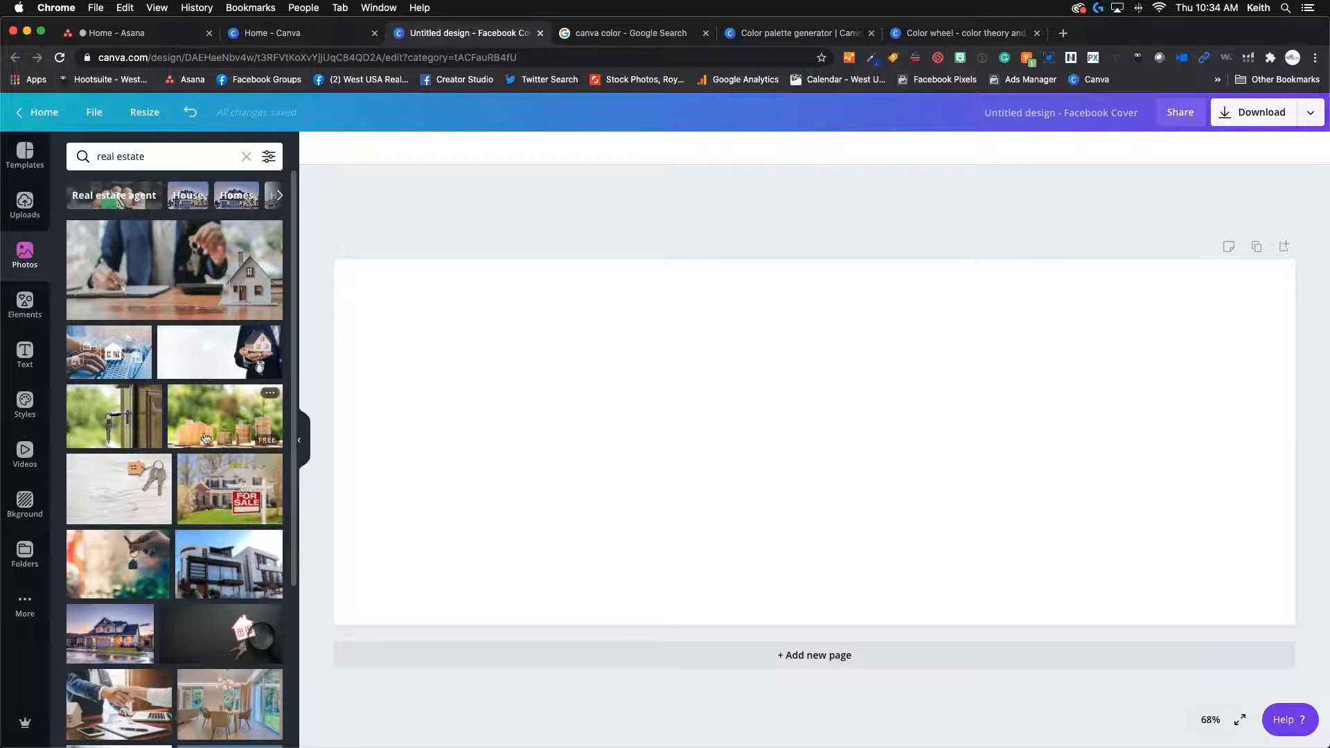
- Add the free photo of the two-storey house at dusk to the cover and make it slightly smaller
{"action": "scroll", "coordinate": [206, 438], "scroll_direction": "down", "scroll_amount": 3}
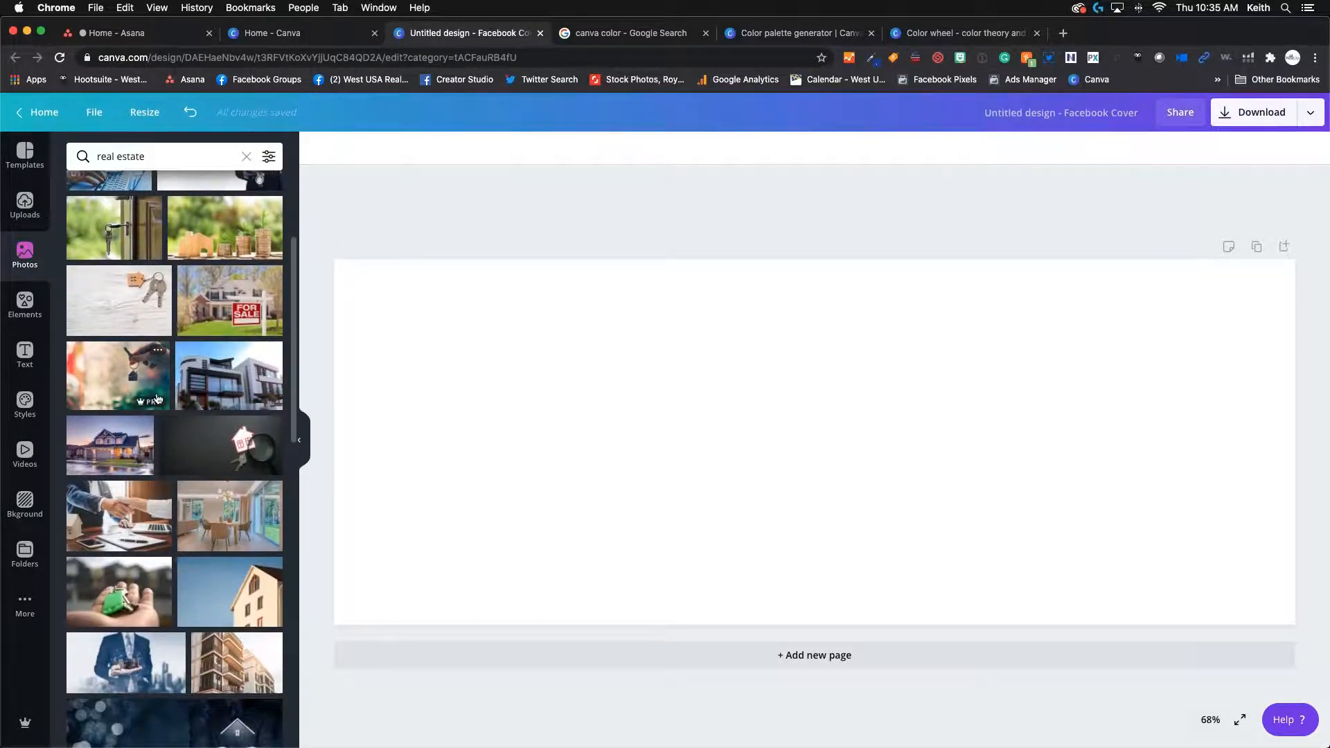
{"action": "scroll", "coordinate": [158, 398], "scroll_direction": "down", "scroll_amount": 1}
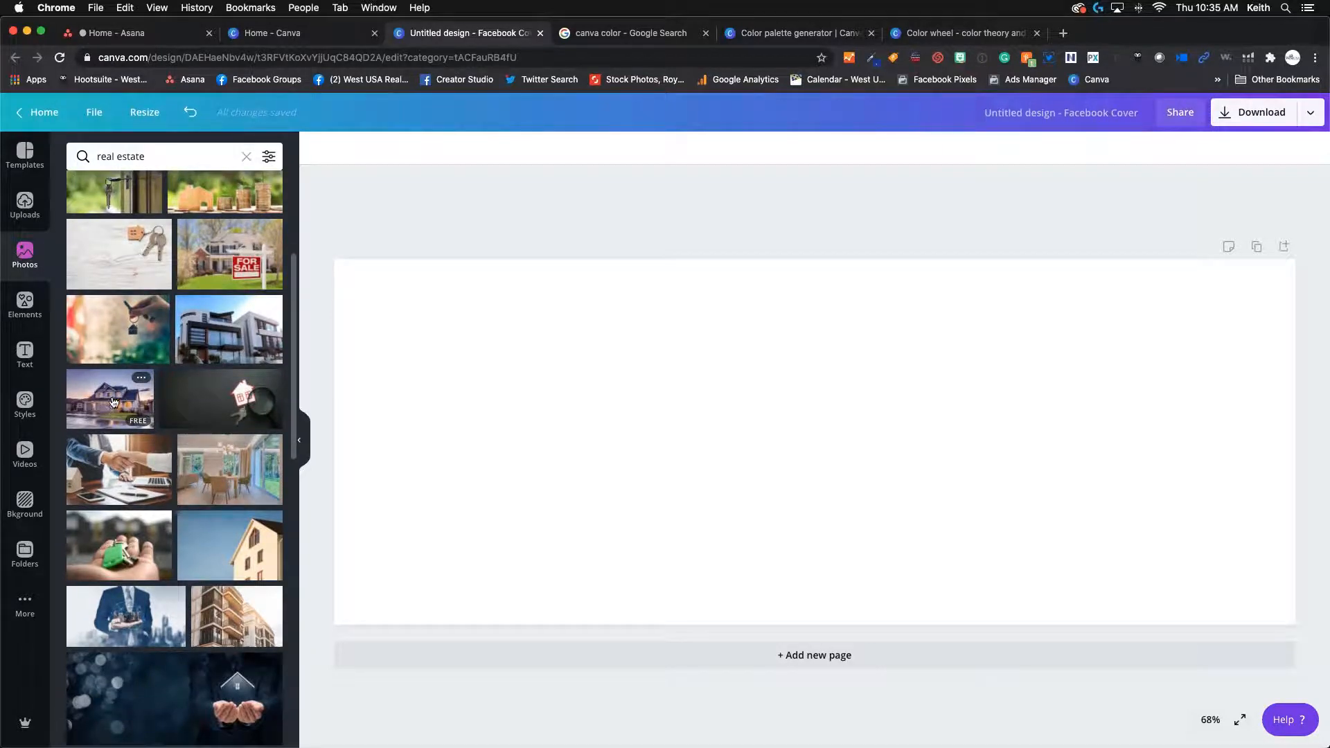
{"action": "left_click", "coordinate": [114, 402]}
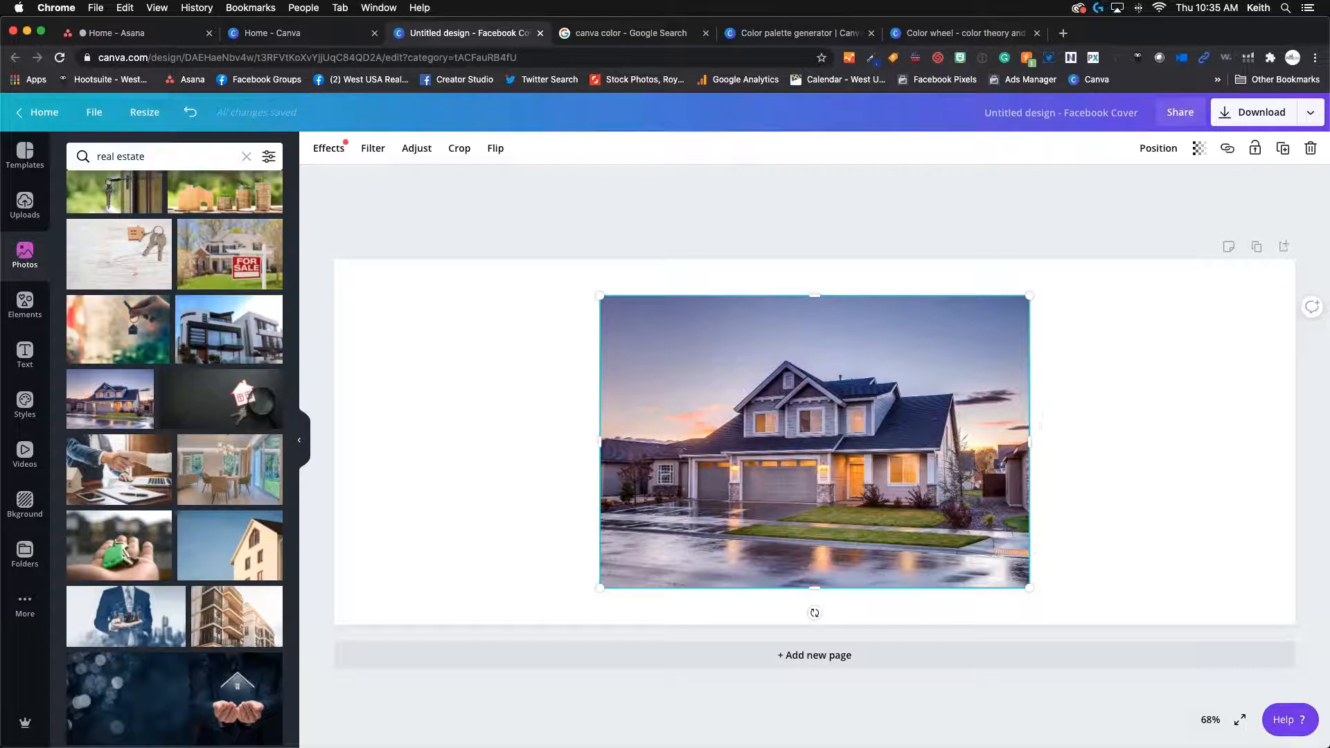
{"action": "left_click_drag", "start_coordinate": [1030, 294], "coordinate": [1064, 389]}
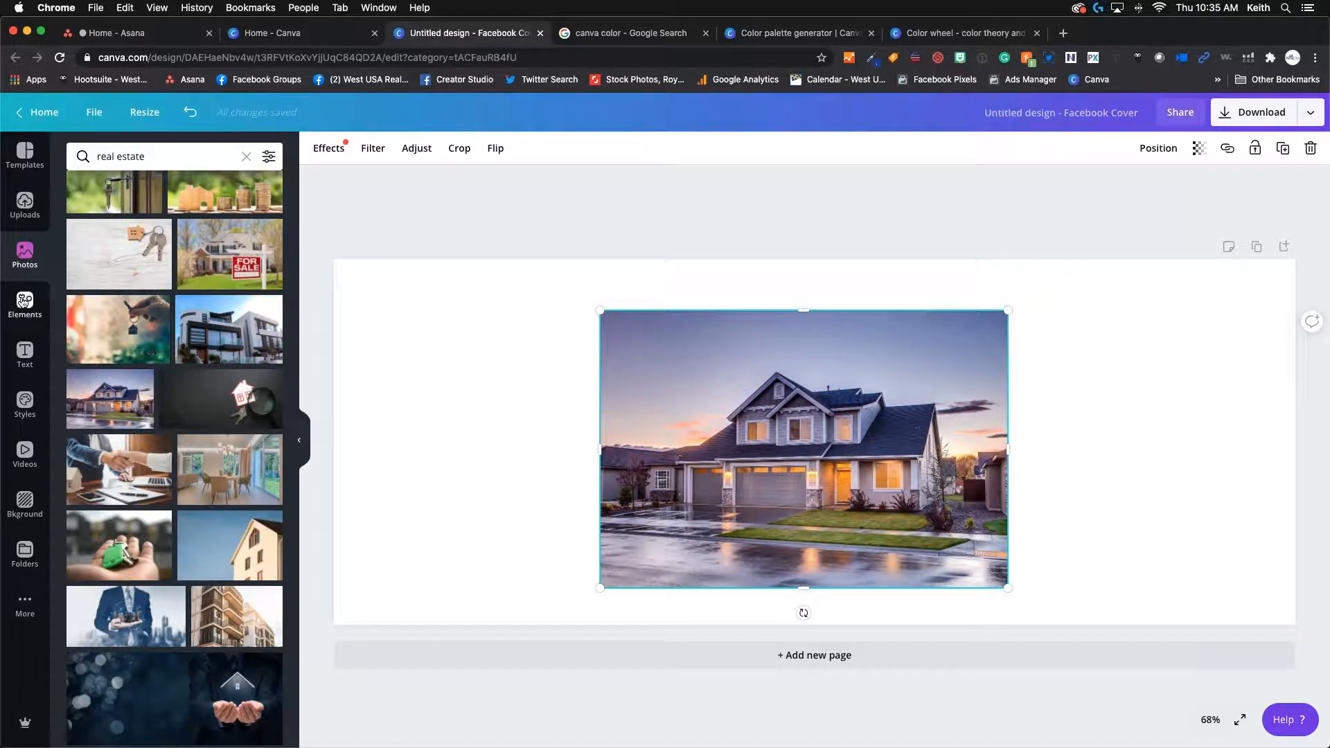
- Look through the elements library, from lines, shapes, frames, stickers, charts and grids down to the illustration collections
{"action": "left_click", "coordinate": [23, 300]}
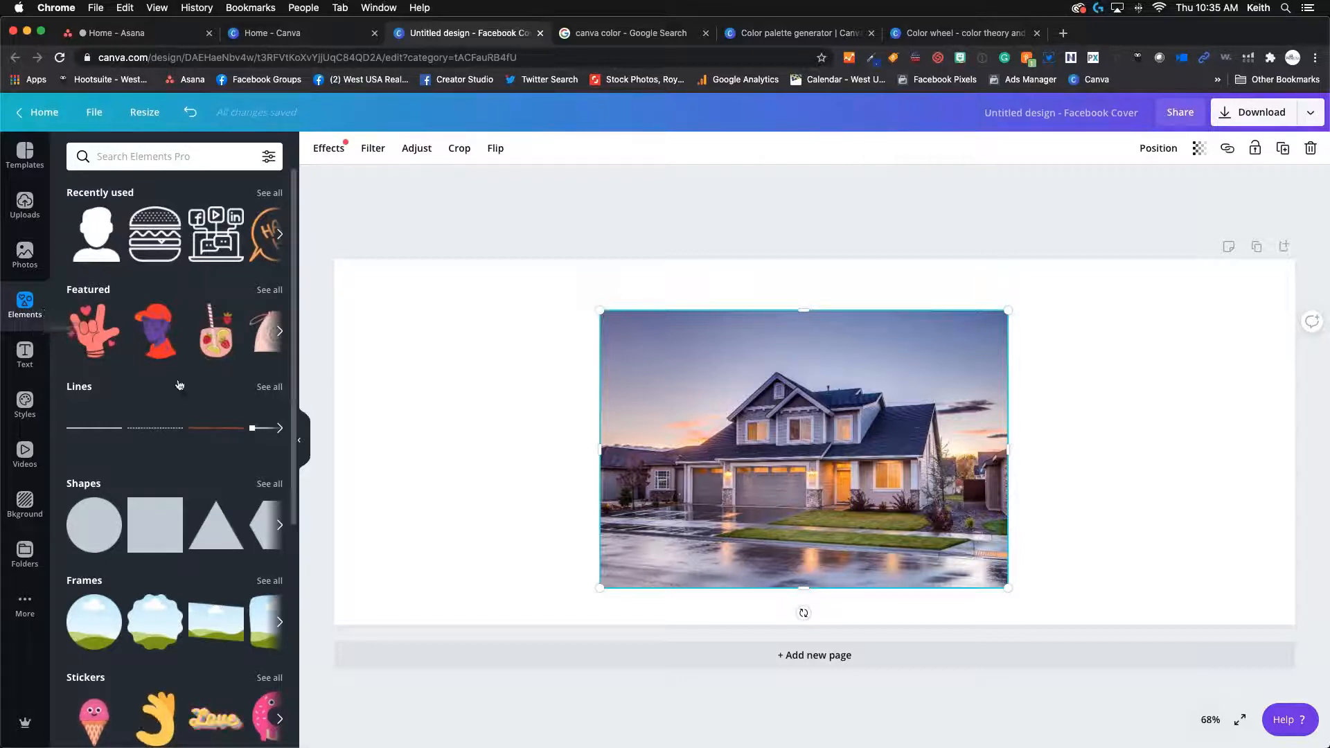
{"action": "scroll", "coordinate": [179, 385], "scroll_direction": "down", "scroll_amount": 7}
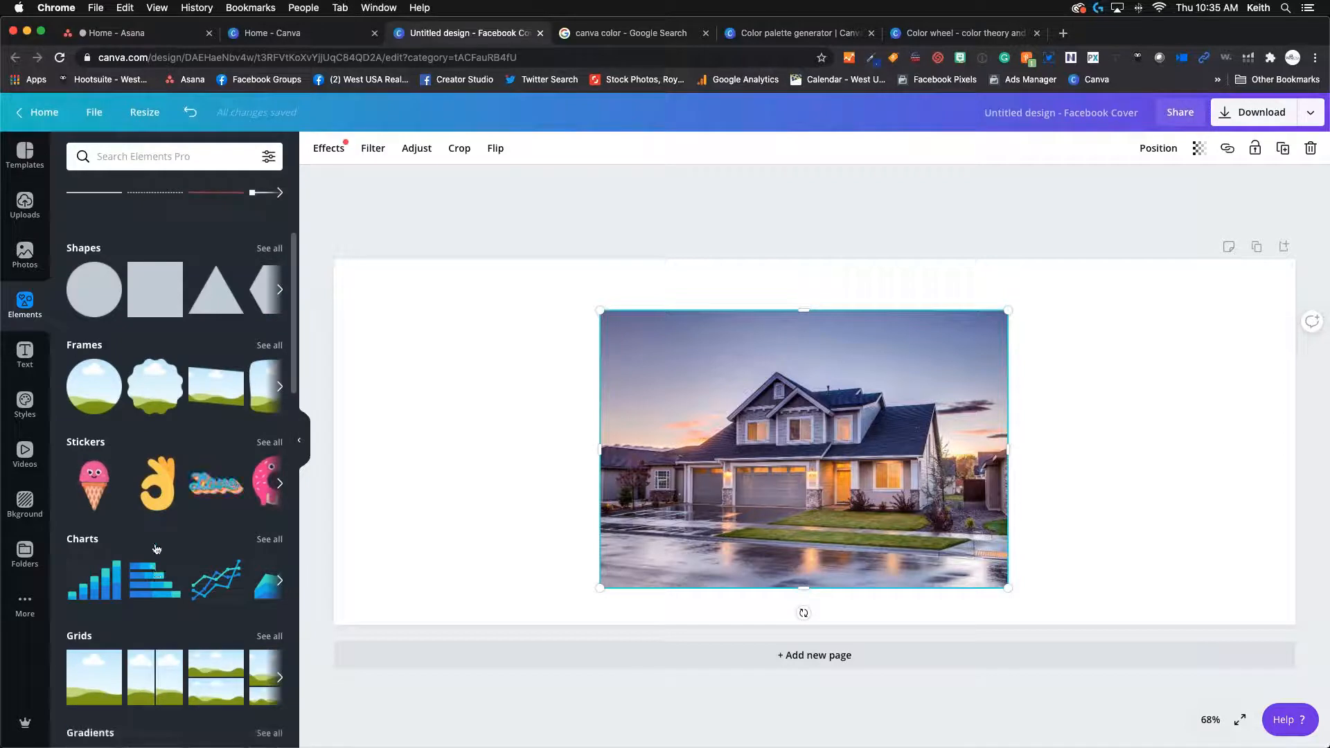
{"action": "scroll", "coordinate": [158, 333], "scroll_direction": "down", "scroll_amount": 2}
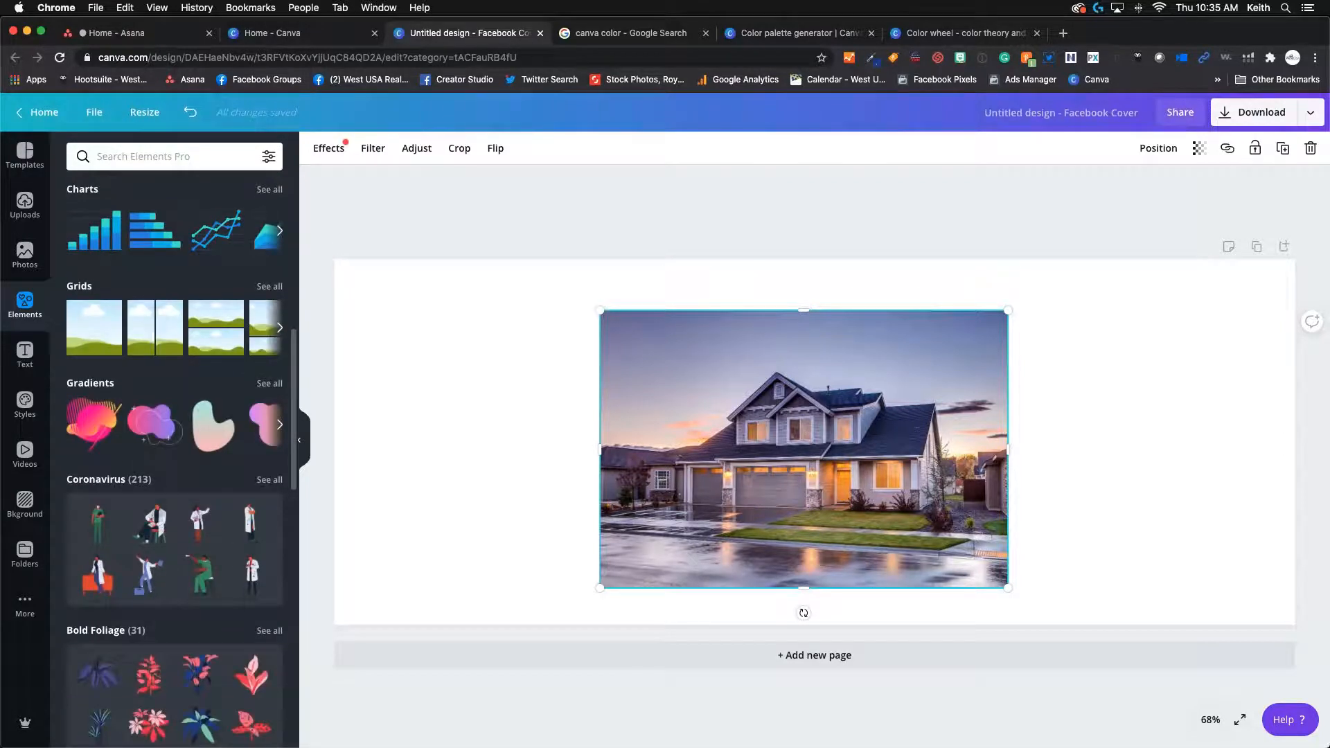
{"action": "scroll", "coordinate": [139, 585], "scroll_direction": "down", "scroll_amount": 5}
{"action": "scroll", "coordinate": [136, 590], "scroll_direction": "down", "scroll_amount": 4}
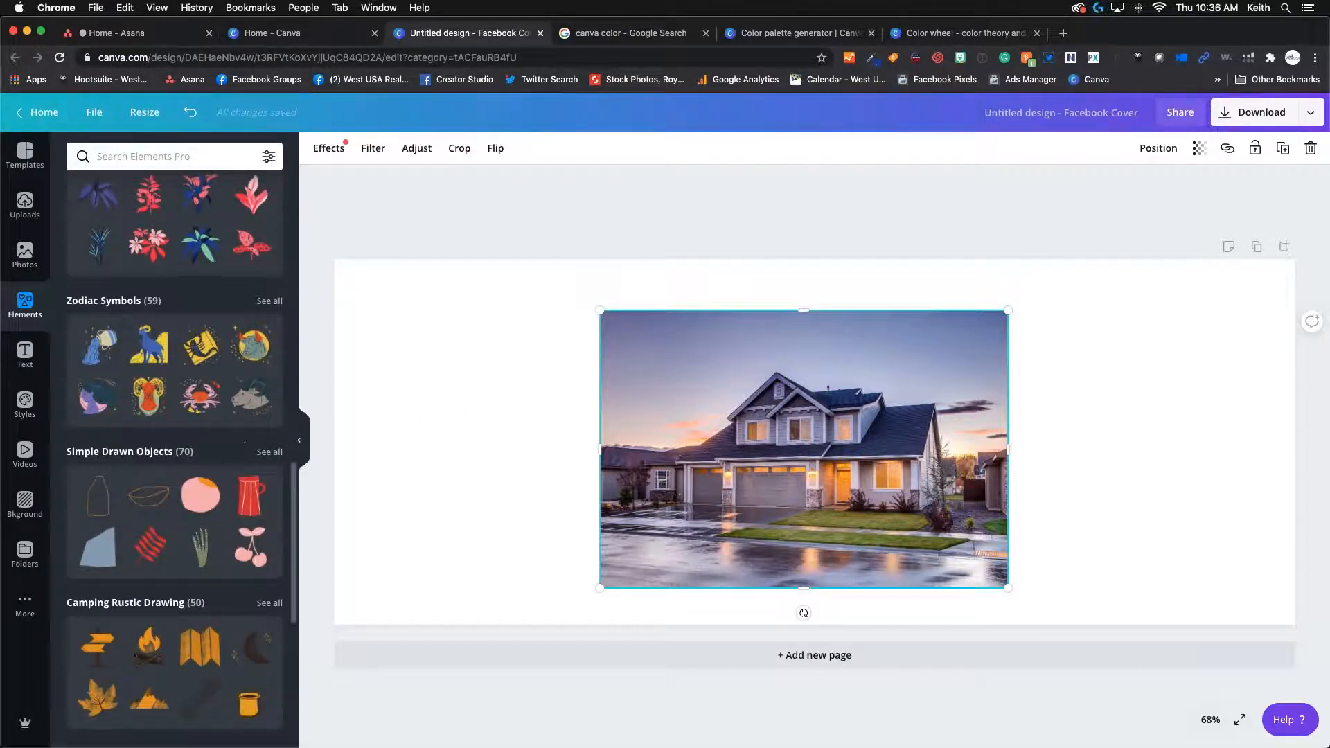
{"action": "scroll", "coordinate": [200, 442], "scroll_direction": "down", "scroll_amount": 1}
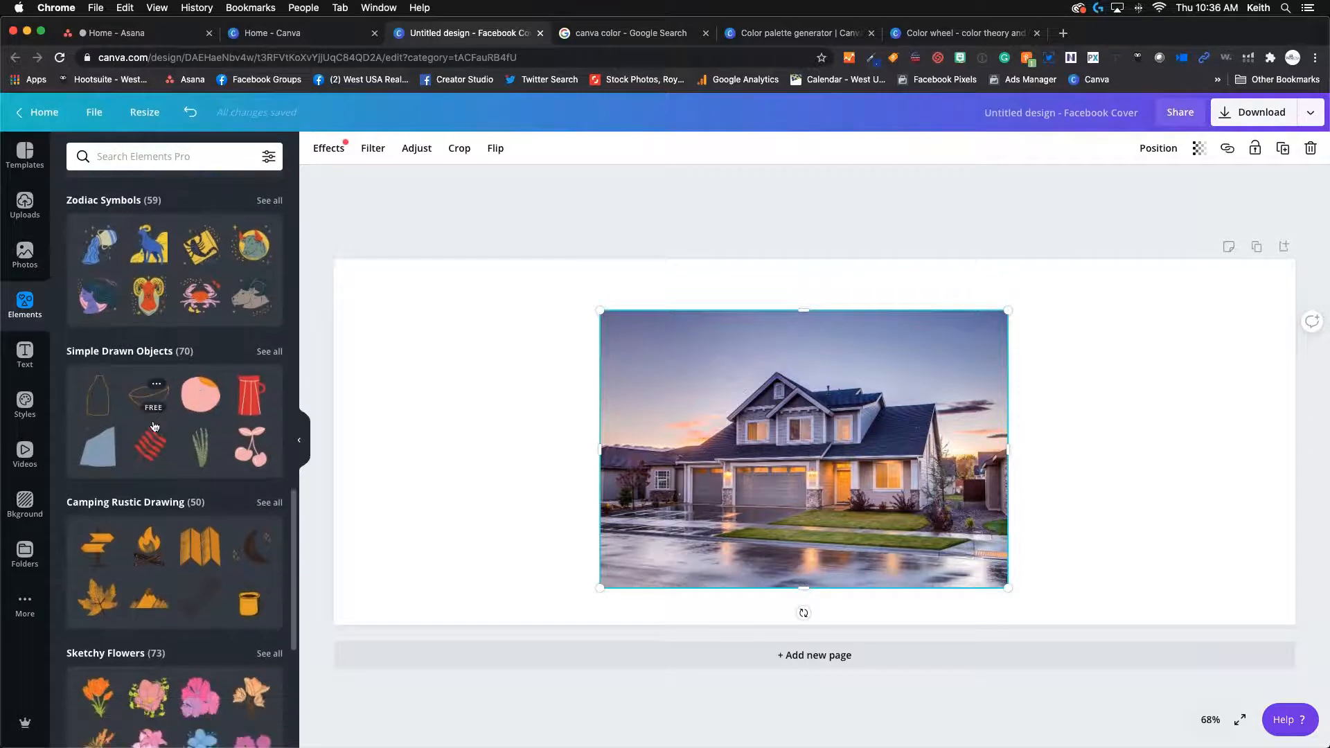
{"action": "scroll", "coordinate": [168, 408], "scroll_direction": "down", "scroll_amount": 4}
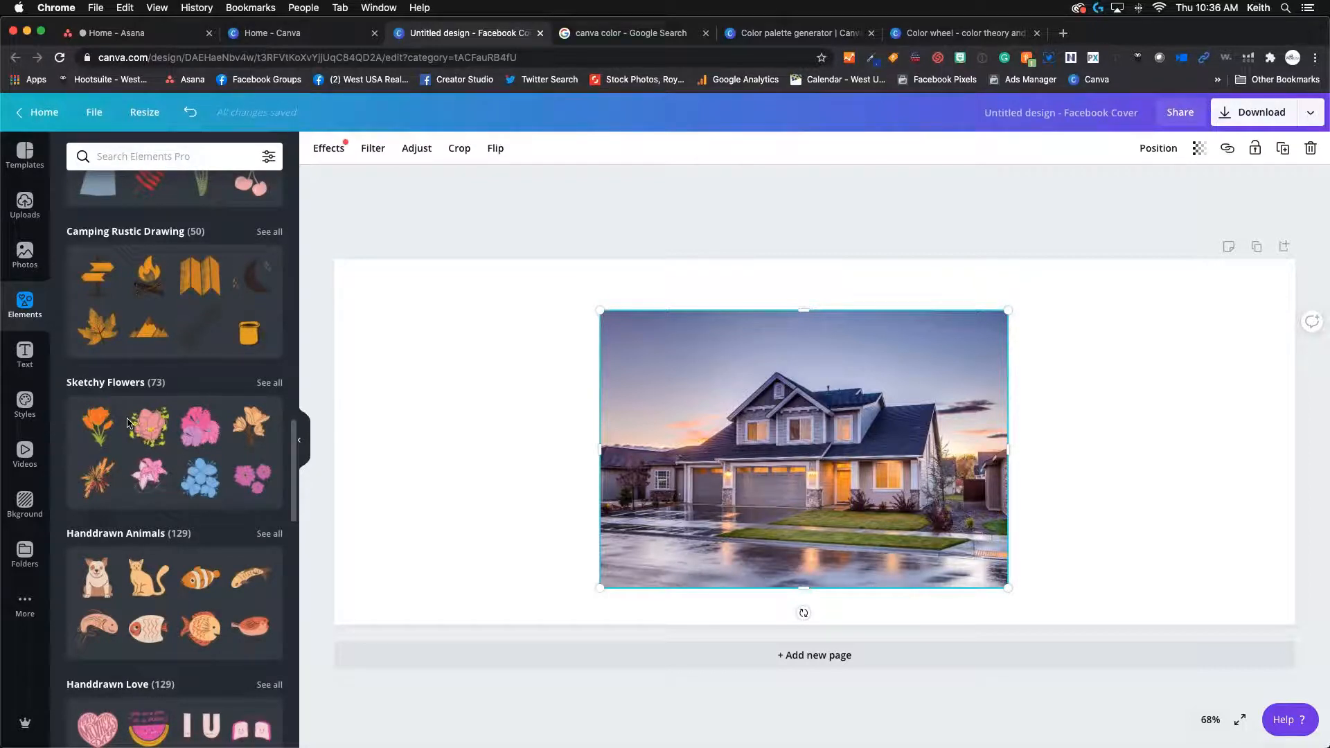
- Show the full Sketchy Flowers collection and look through its drawings, returning to its beginning
{"action": "left_click", "coordinate": [269, 383]}
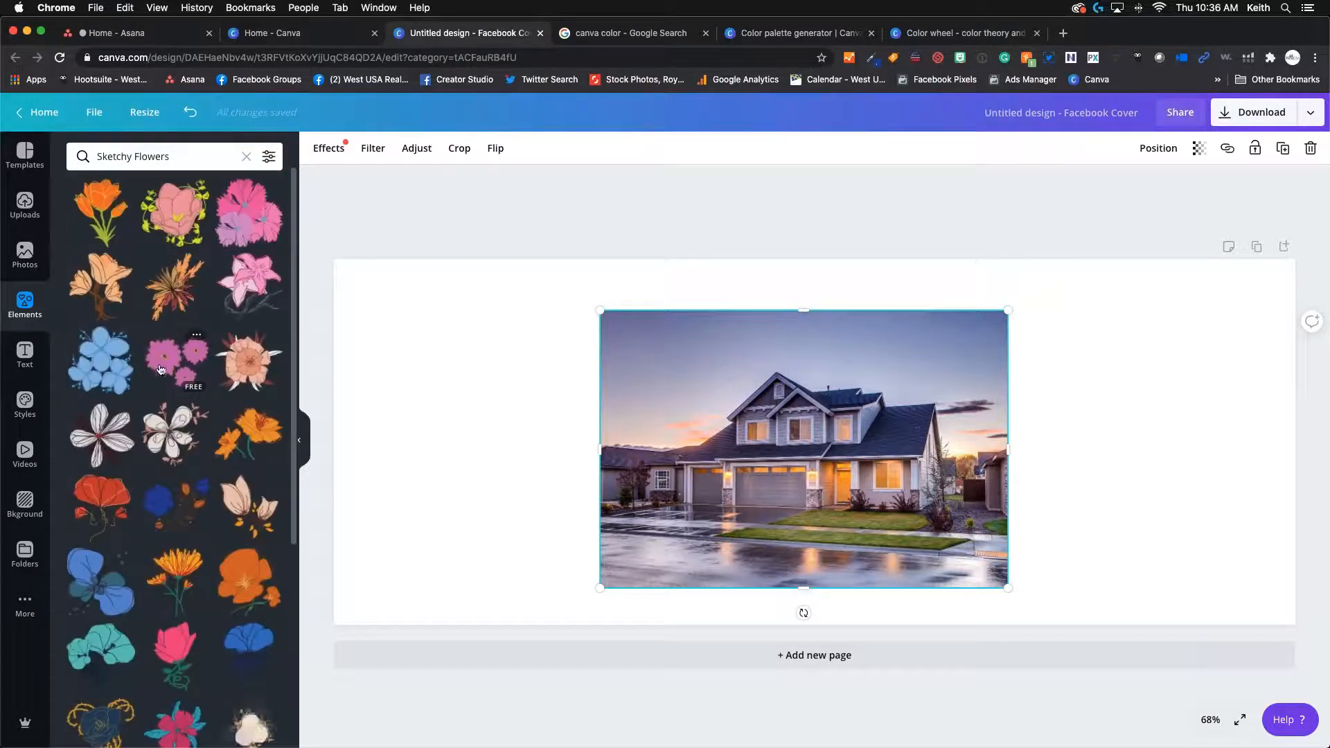
{"action": "scroll", "coordinate": [160, 369], "scroll_direction": "down", "scroll_amount": 15}
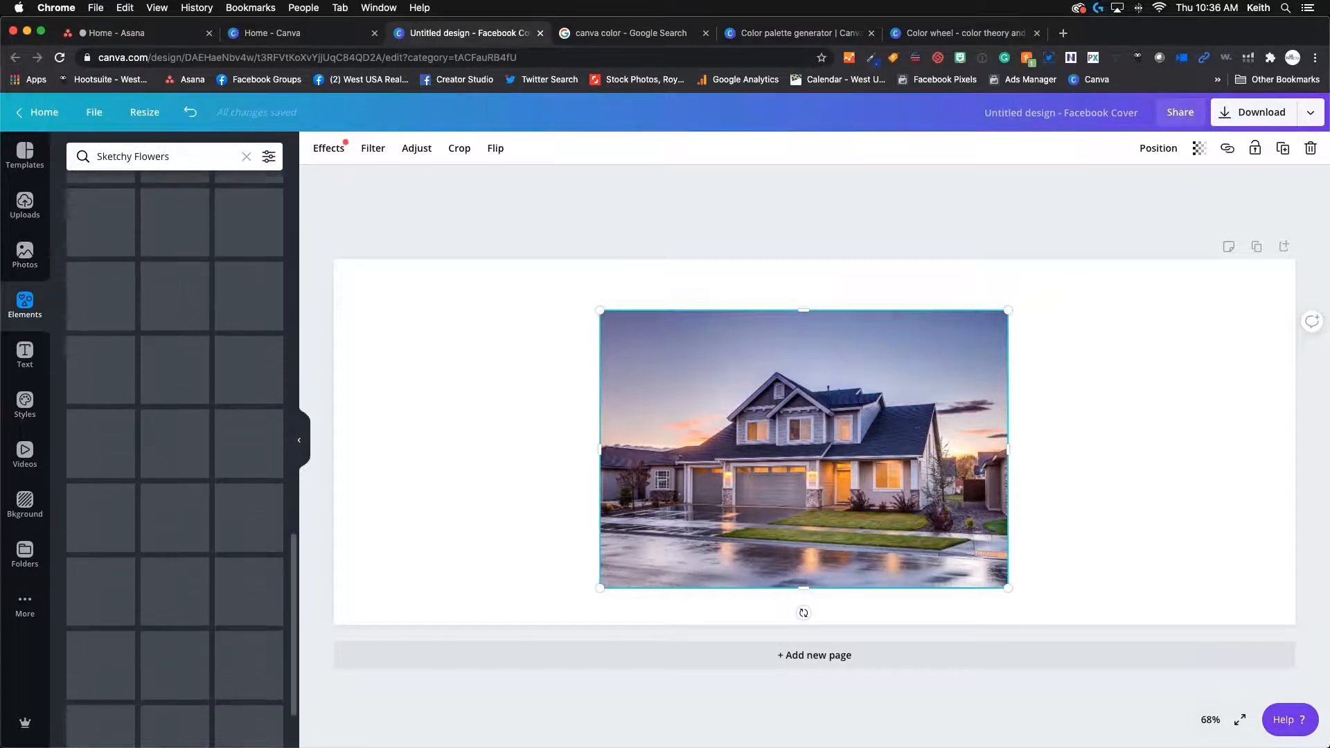
{"action": "scroll", "coordinate": [174, 451], "scroll_direction": "up", "scroll_amount": 10}
{"action": "scroll", "coordinate": [174, 450], "scroll_direction": "up", "scroll_amount": 5}
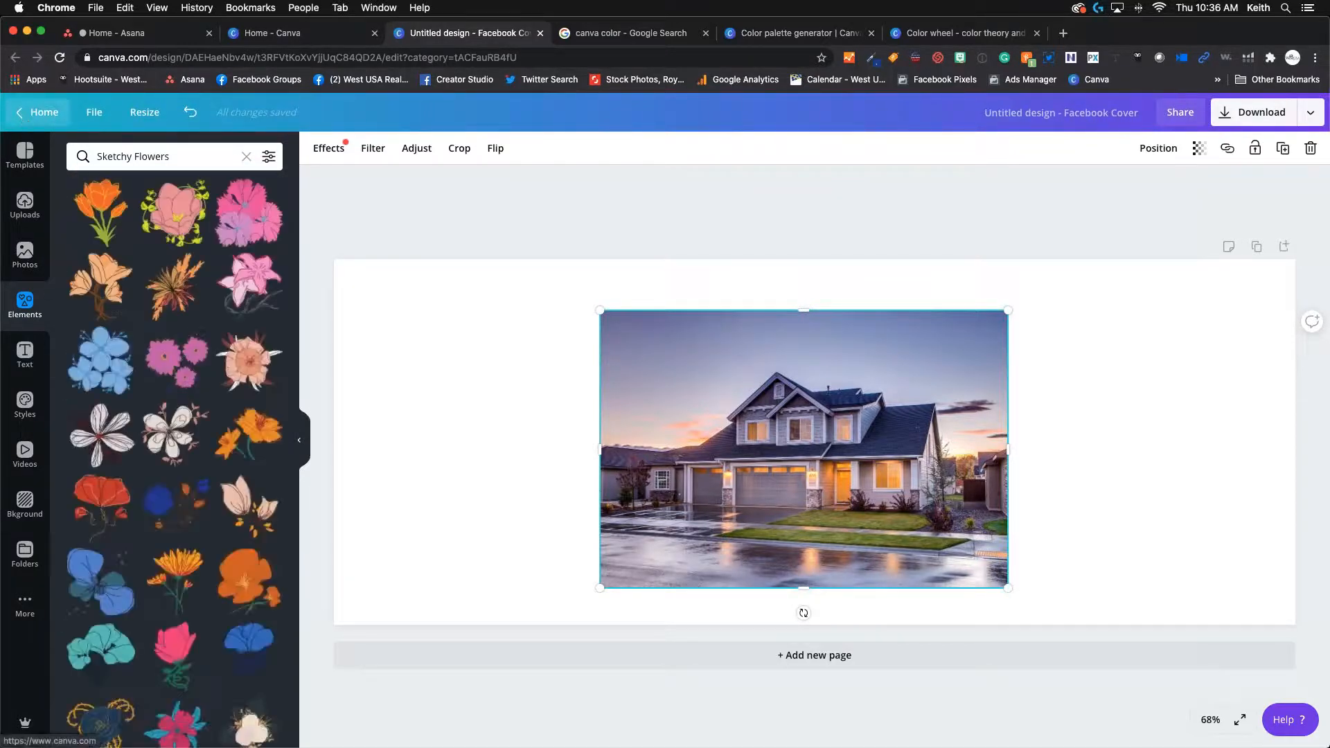
- Return to the elements overview, look through further collections and show the full Duo Color Avatar collection
{"action": "left_click", "coordinate": [28, 302]}
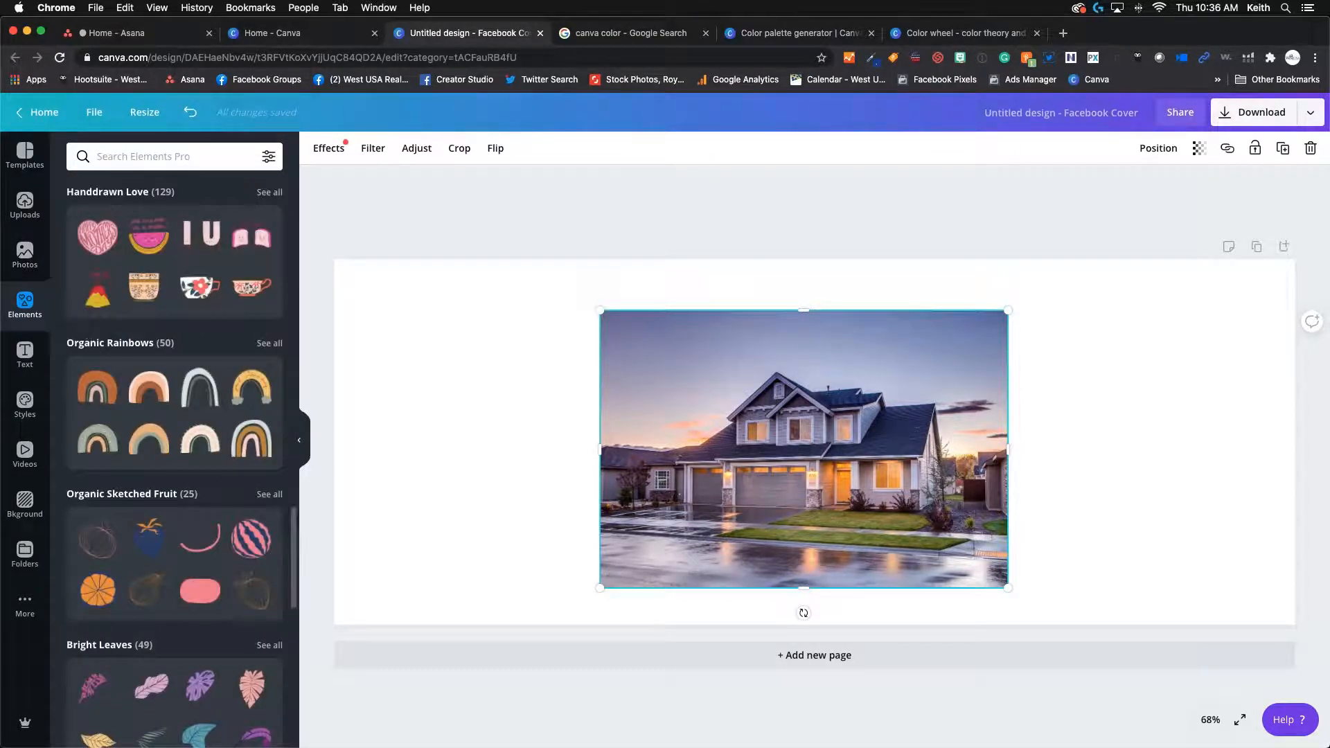
{"action": "scroll", "coordinate": [223, 416], "scroll_direction": "down", "scroll_amount": 10}
{"action": "scroll", "coordinate": [223, 416], "scroll_direction": "down", "scroll_amount": 4}
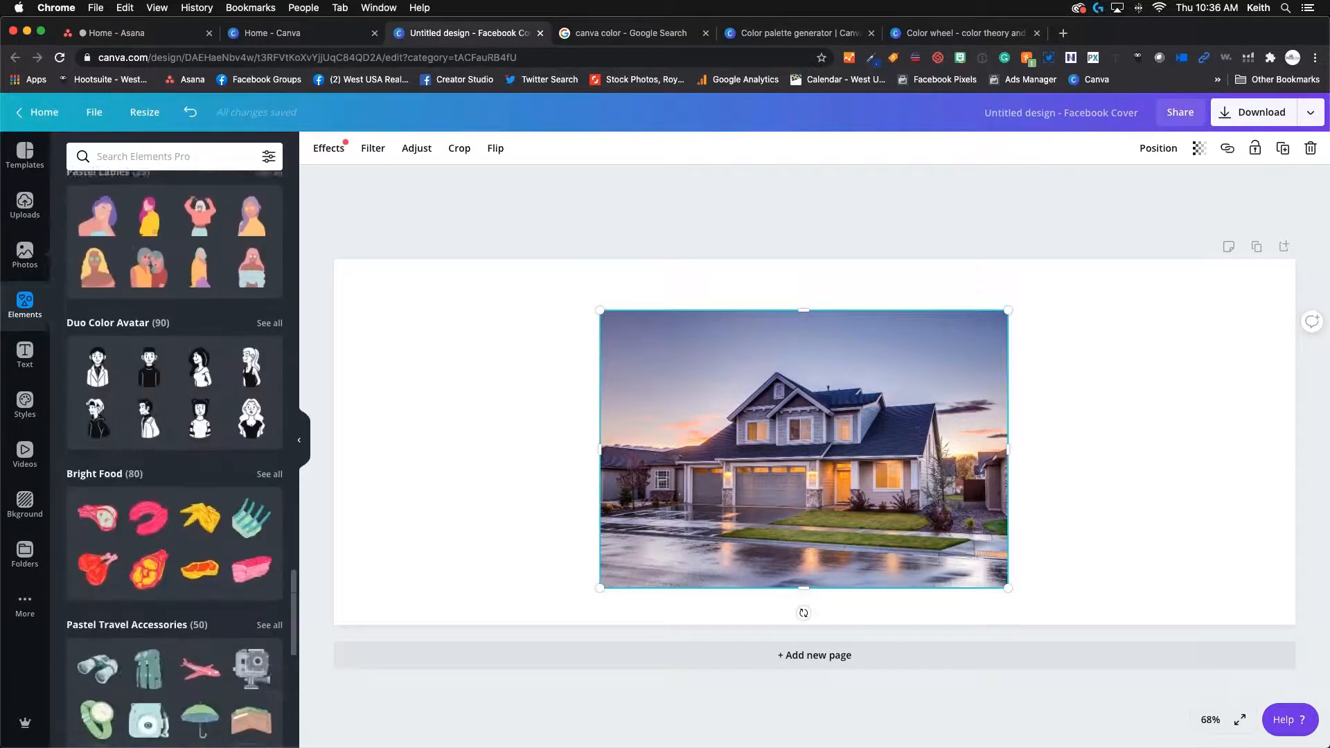
{"action": "scroll", "coordinate": [249, 312], "scroll_direction": "up", "scroll_amount": 2}
{"action": "left_click", "coordinate": [264, 277]}
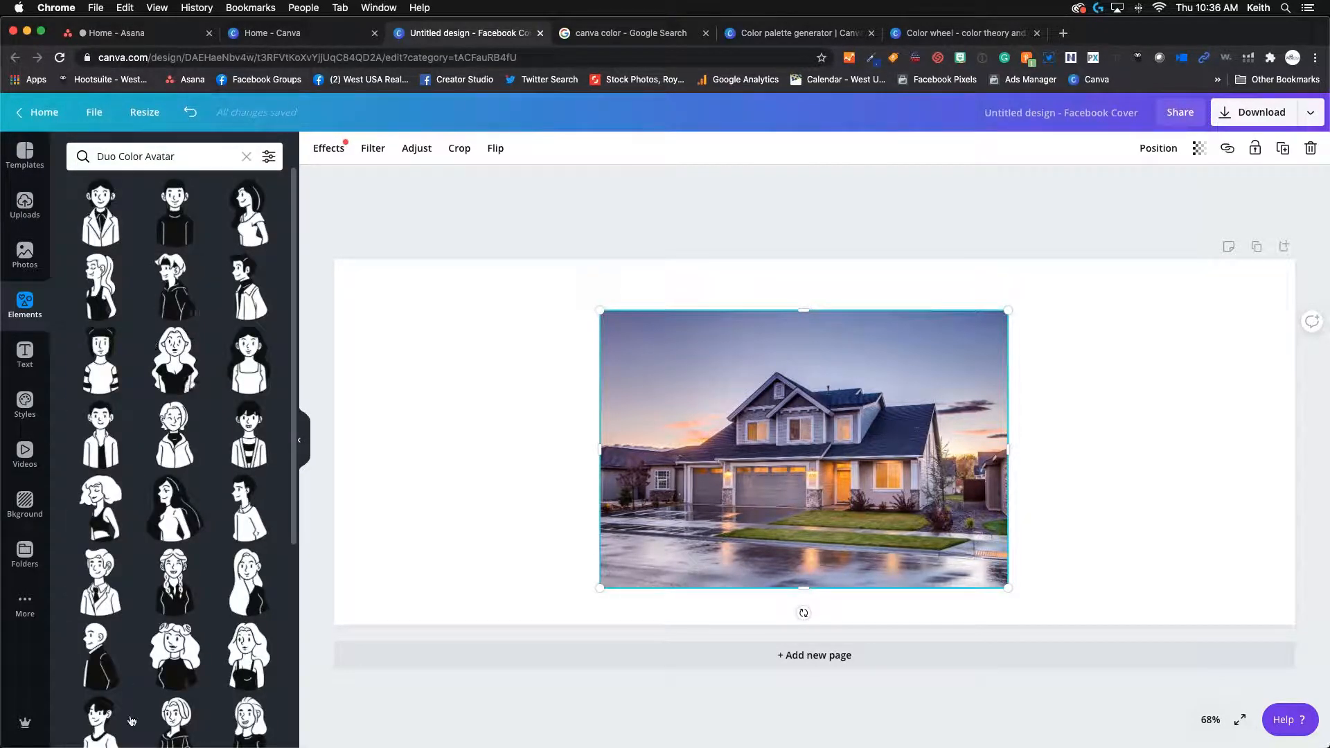
- Add the short-haired avatar over the house photo and two copies of the long-haired avatar to its left
{"action": "left_click", "coordinate": [178, 424]}
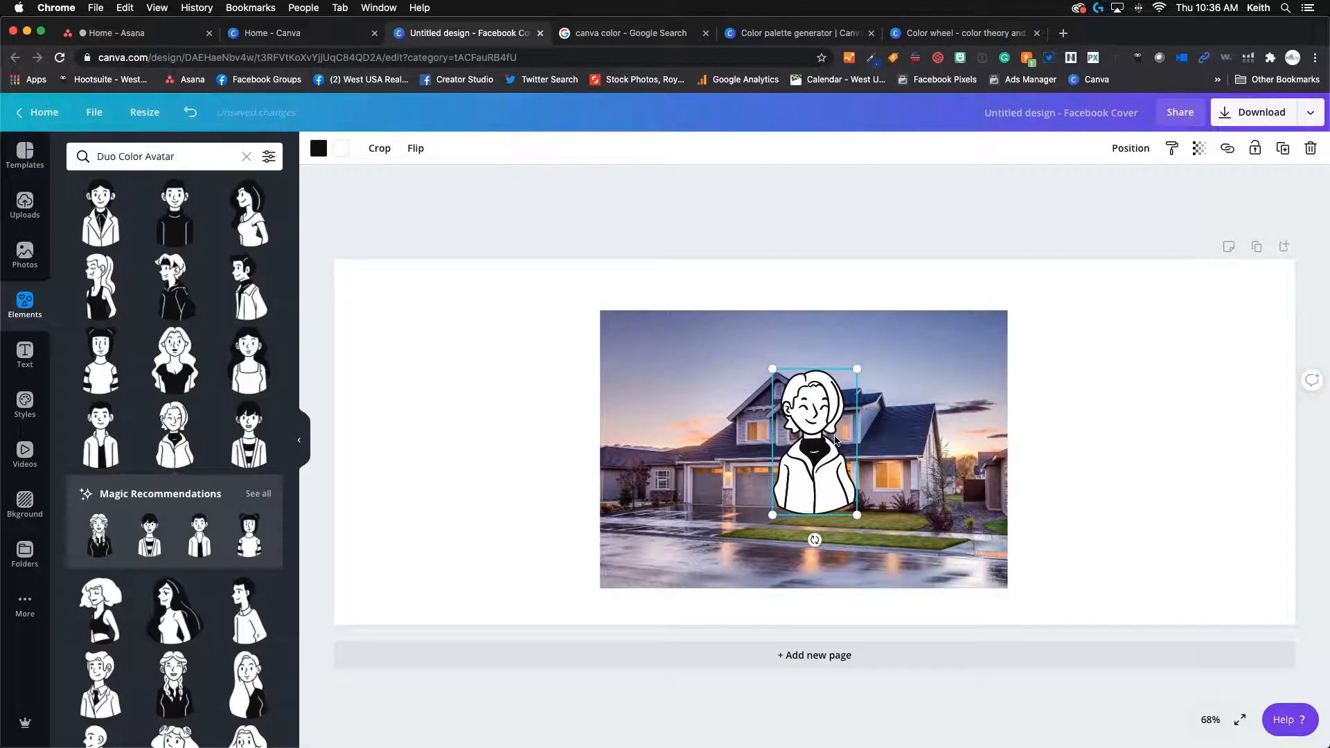
{"action": "left_click_drag", "start_coordinate": [177, 362], "coordinate": [454, 381]}
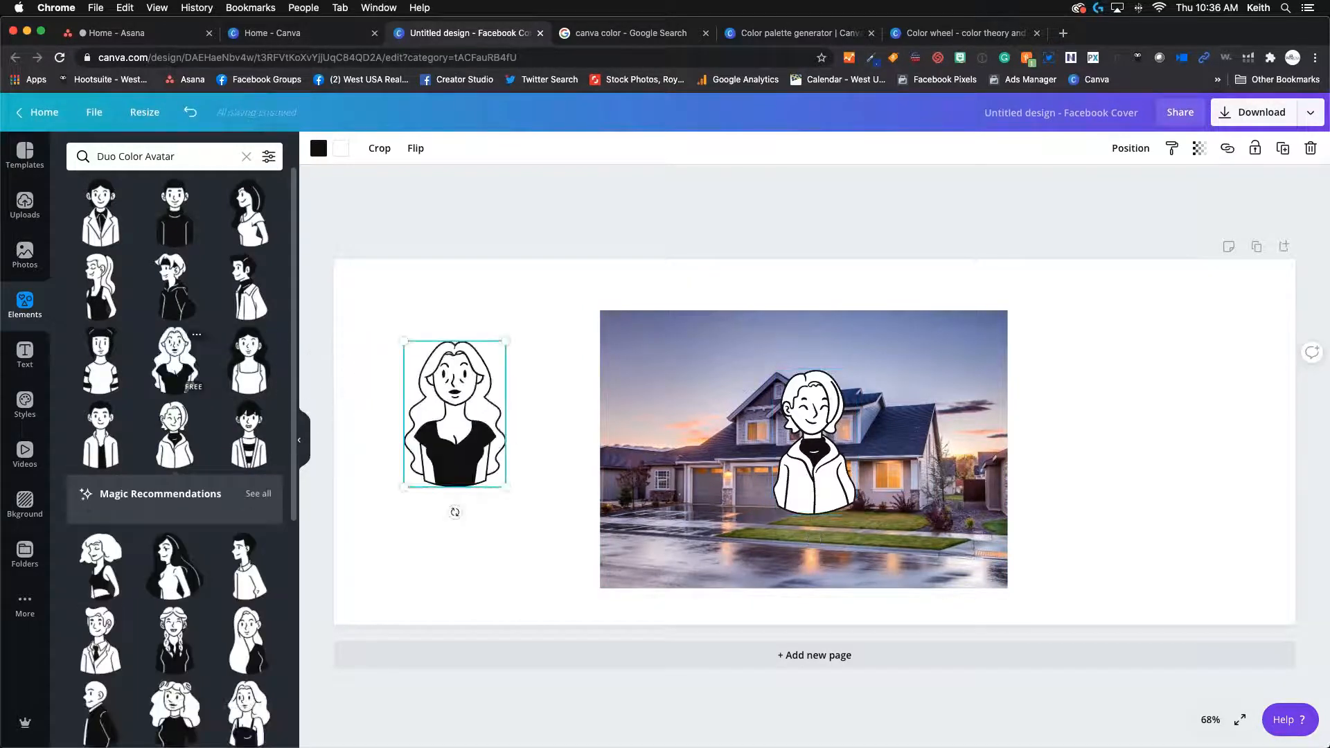
{"action": "left_click_drag", "start_coordinate": [171, 365], "coordinate": [559, 388]}
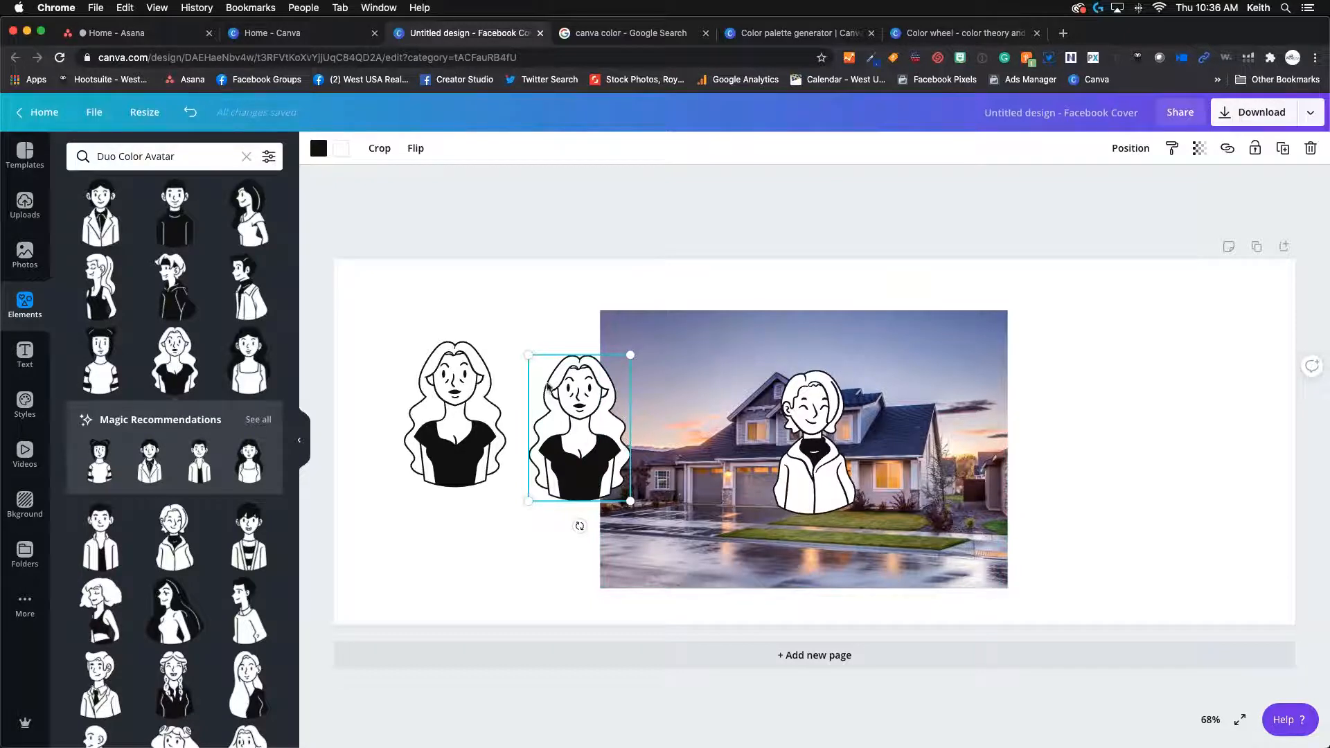
- Delete both long-haired avatars, the short-haired avatar and the house photo from the cover
{"action": "key", "text": "Delete"}
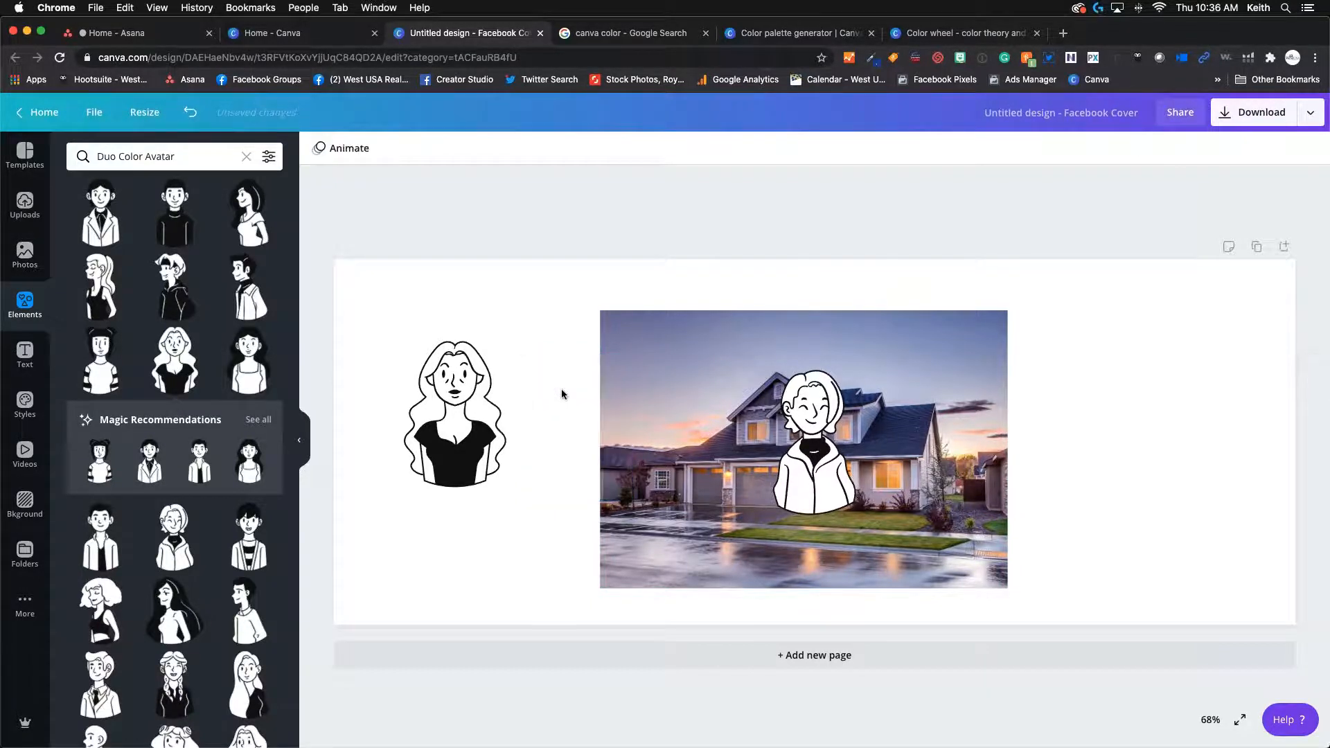
{"action": "left_click", "coordinate": [491, 471]}
{"action": "key", "text": "Delete"}
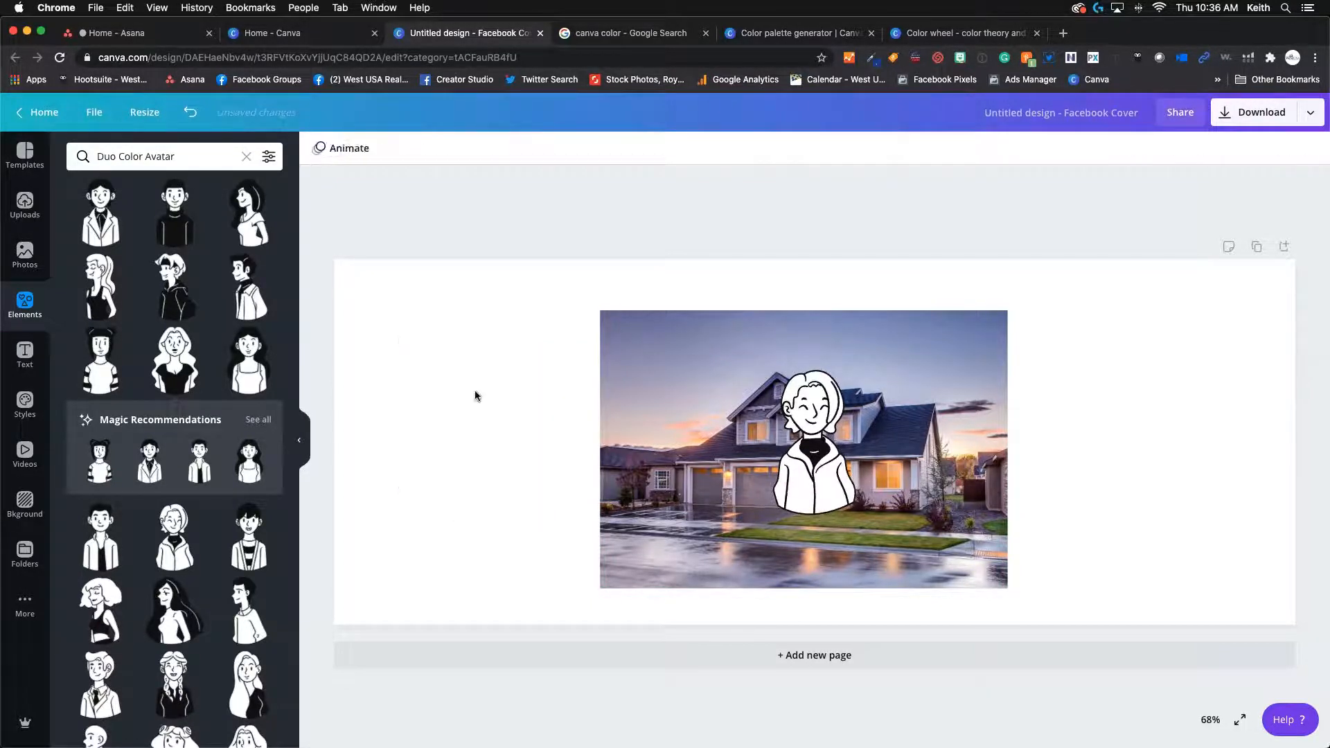
{"action": "left_click", "coordinate": [809, 432]}
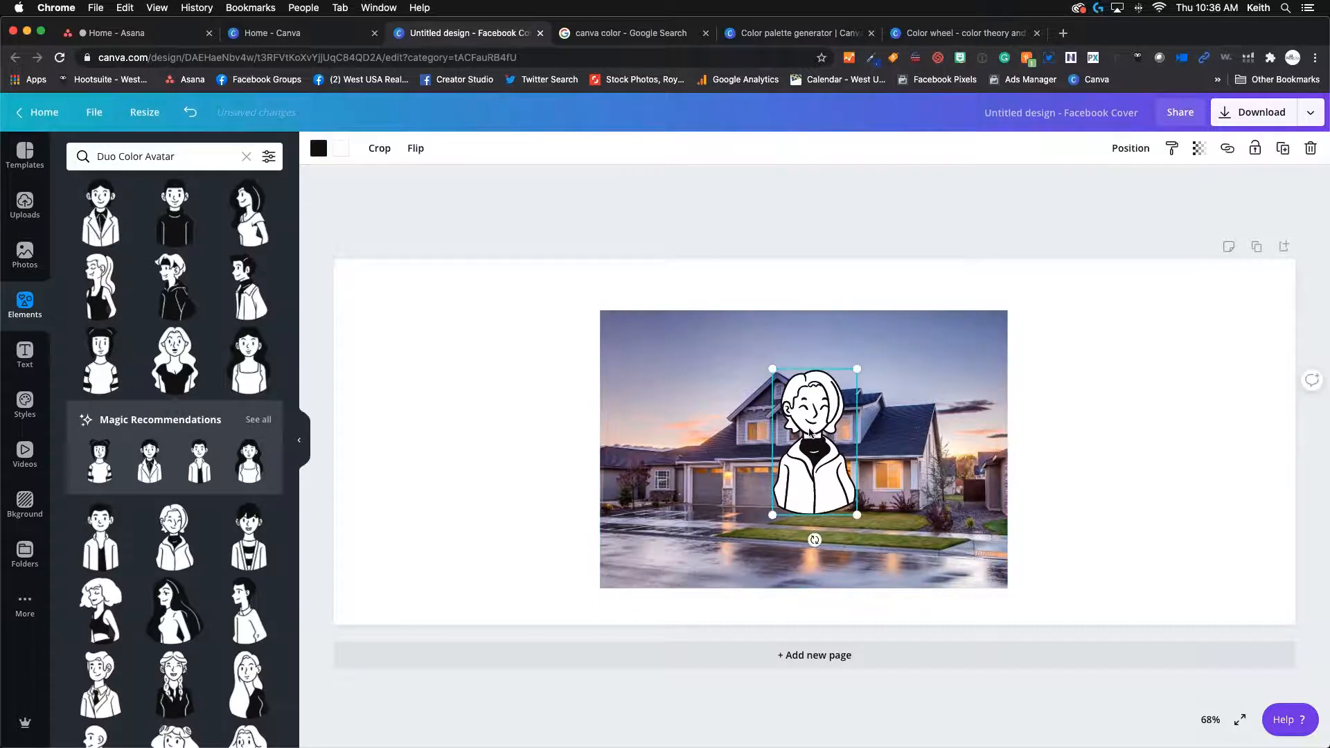
{"action": "key", "text": "Delete"}
{"action": "left_click", "coordinate": [795, 423]}
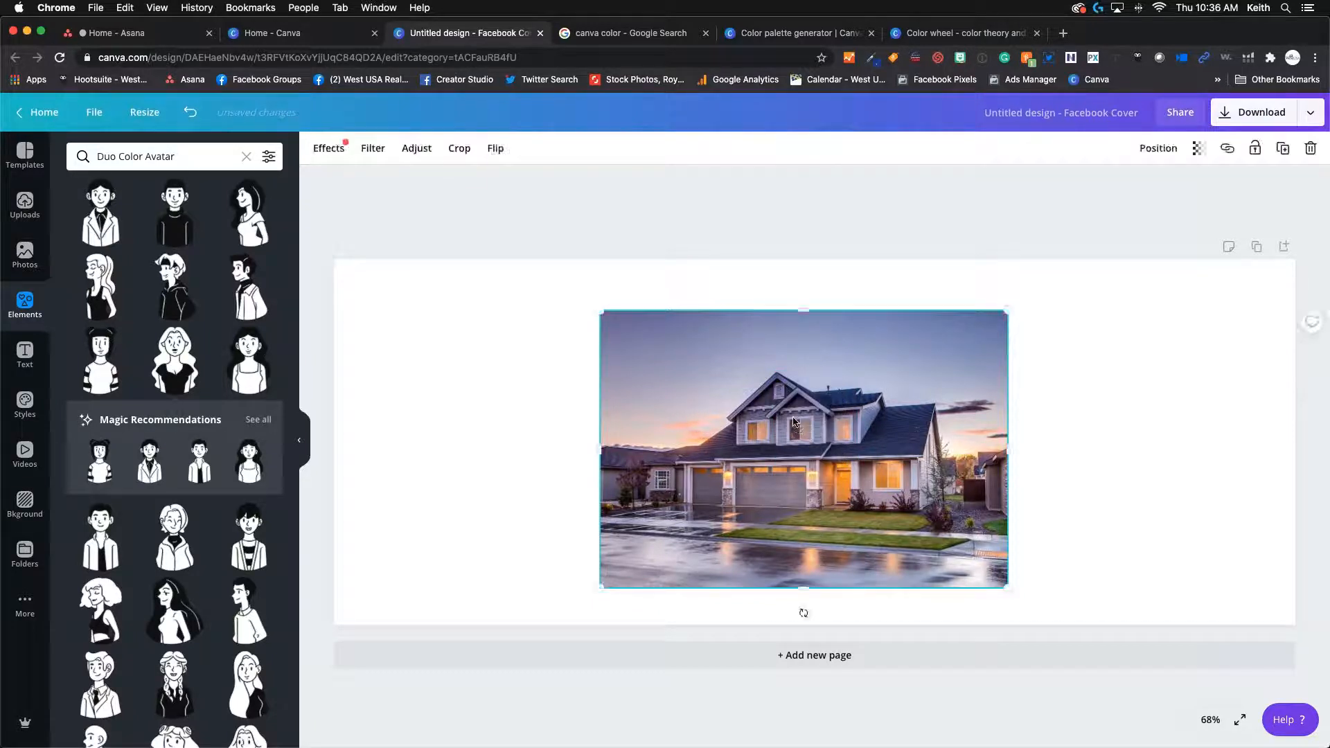
{"action": "key", "text": "Delete"}
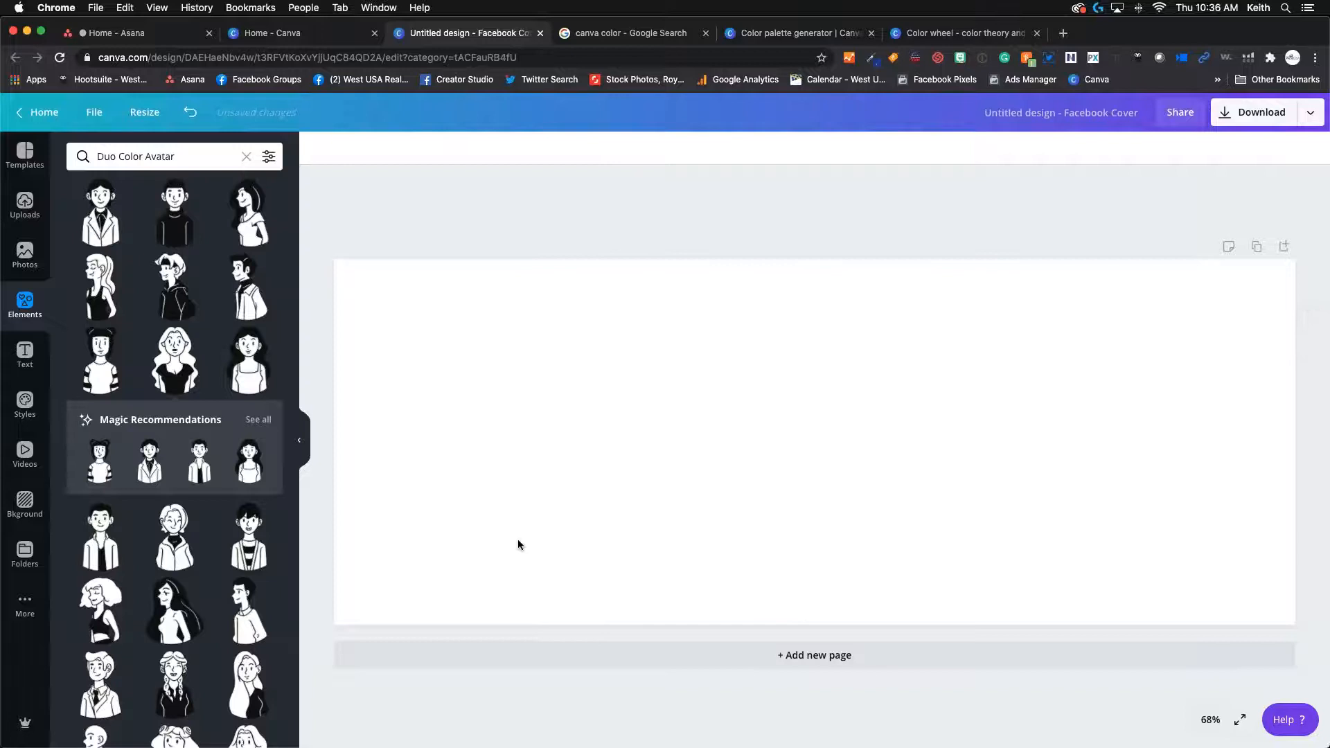
- Return to the "real estate" stock photos and look through more of the offered pictures
{"action": "left_click", "coordinate": [25, 255]}
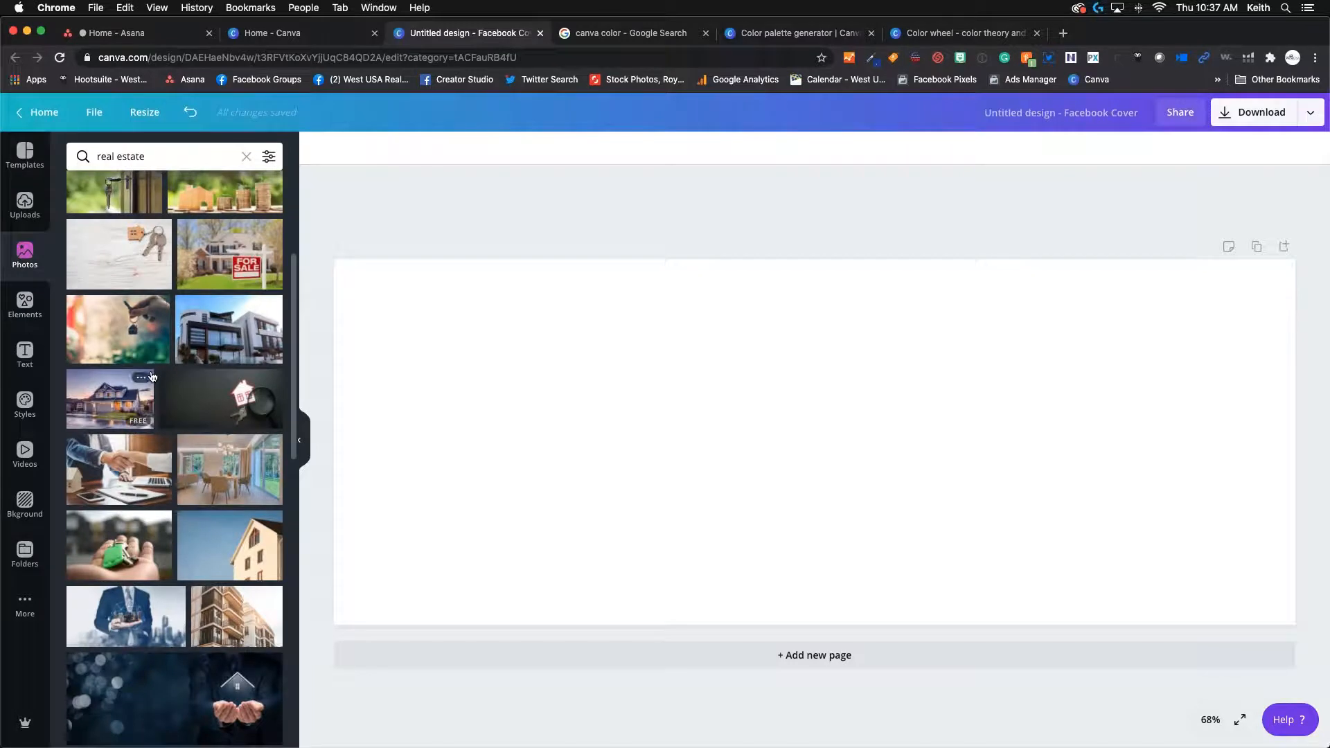
{"action": "scroll", "coordinate": [154, 376], "scroll_direction": "up", "scroll_amount": 4}
{"action": "scroll", "coordinate": [154, 408], "scroll_direction": "down", "scroll_amount": 10}
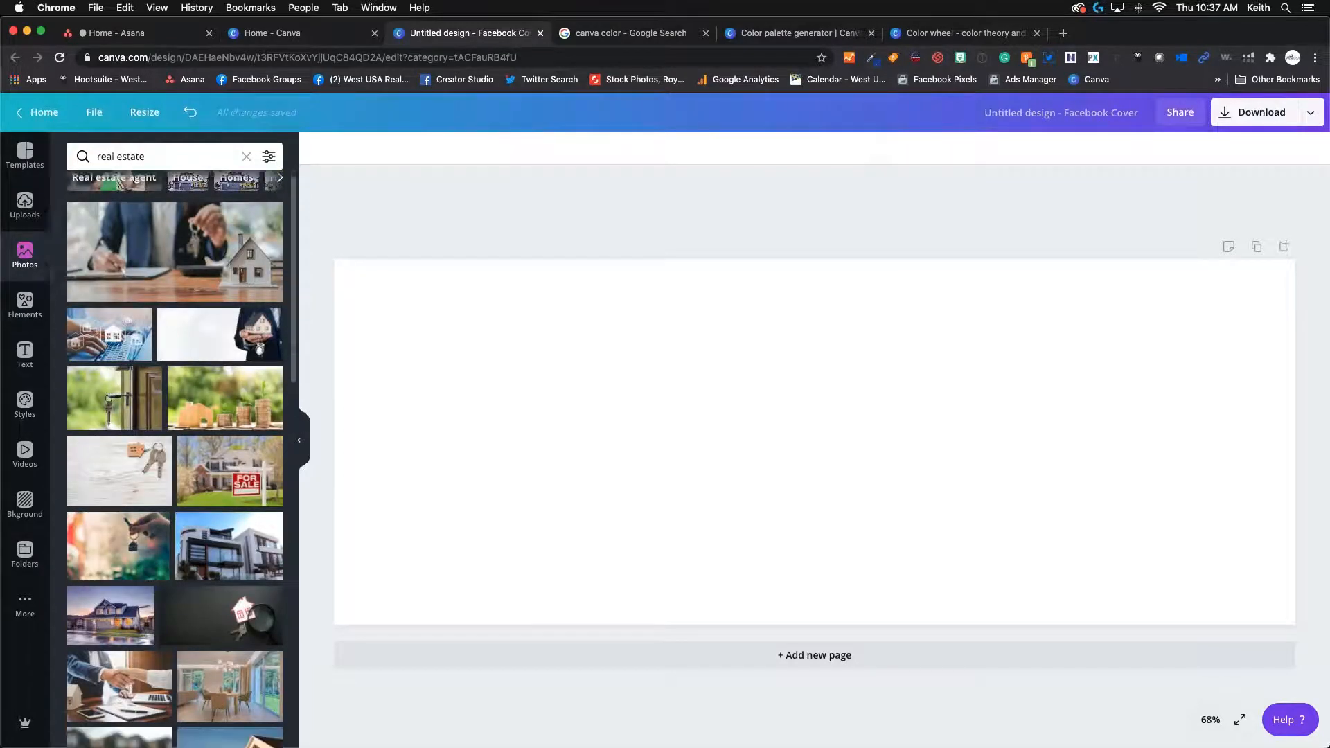
{"action": "scroll", "coordinate": [139, 360], "scroll_direction": "down", "scroll_amount": 8}
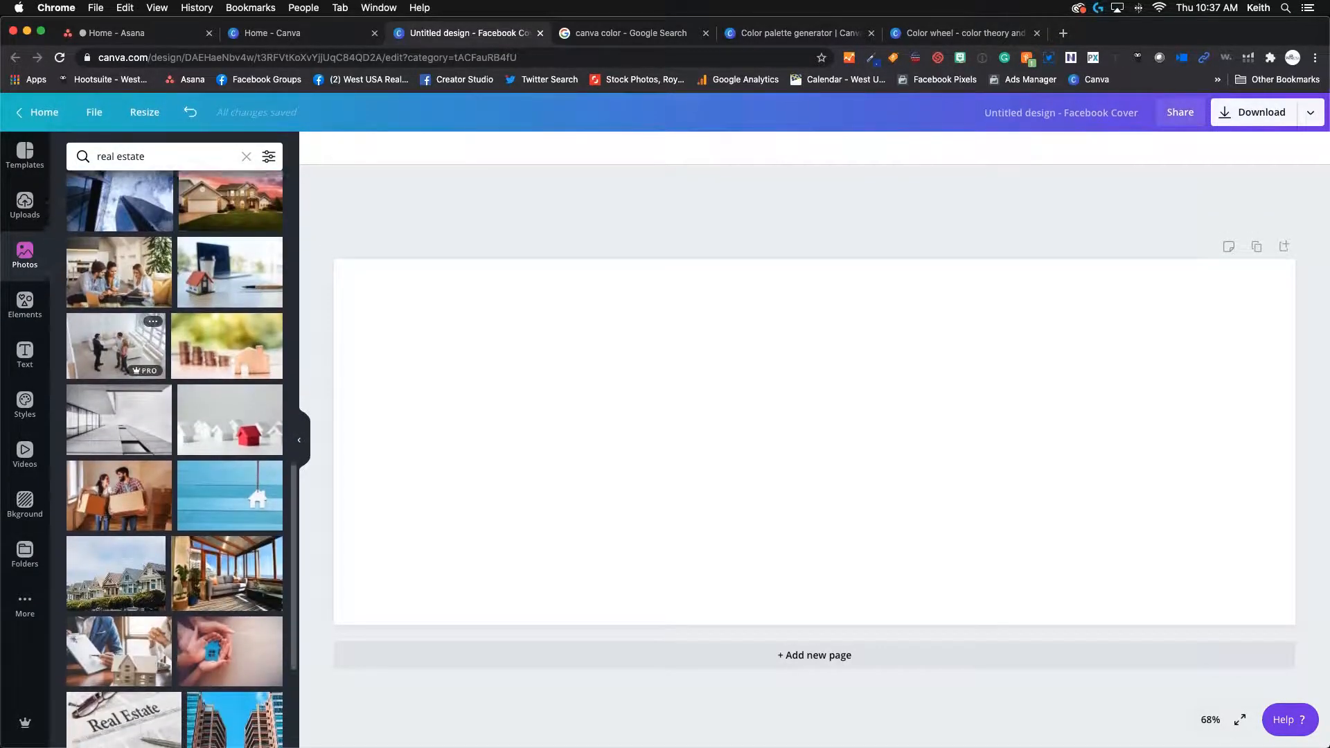
{"action": "scroll", "coordinate": [154, 387], "scroll_direction": "down", "scroll_amount": 10}
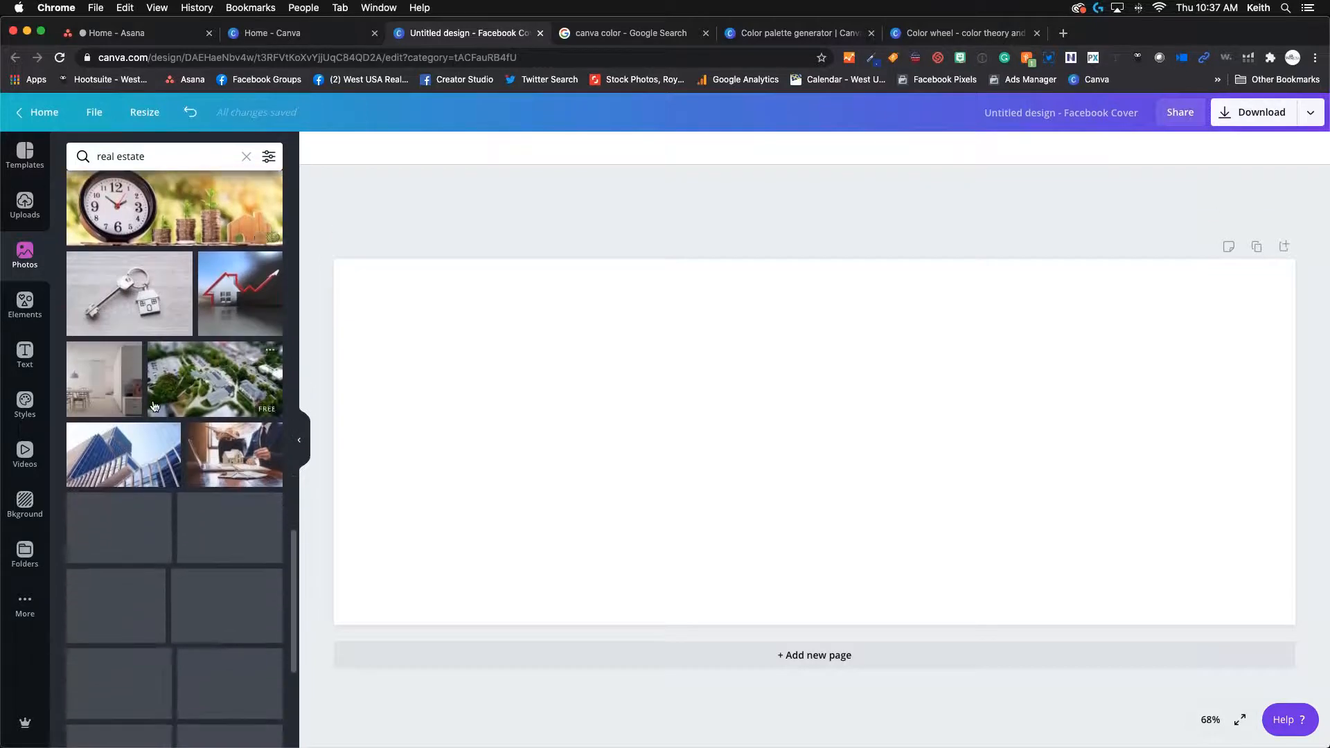
{"action": "scroll", "coordinate": [153, 387], "scroll_direction": "up", "scroll_amount": 10}
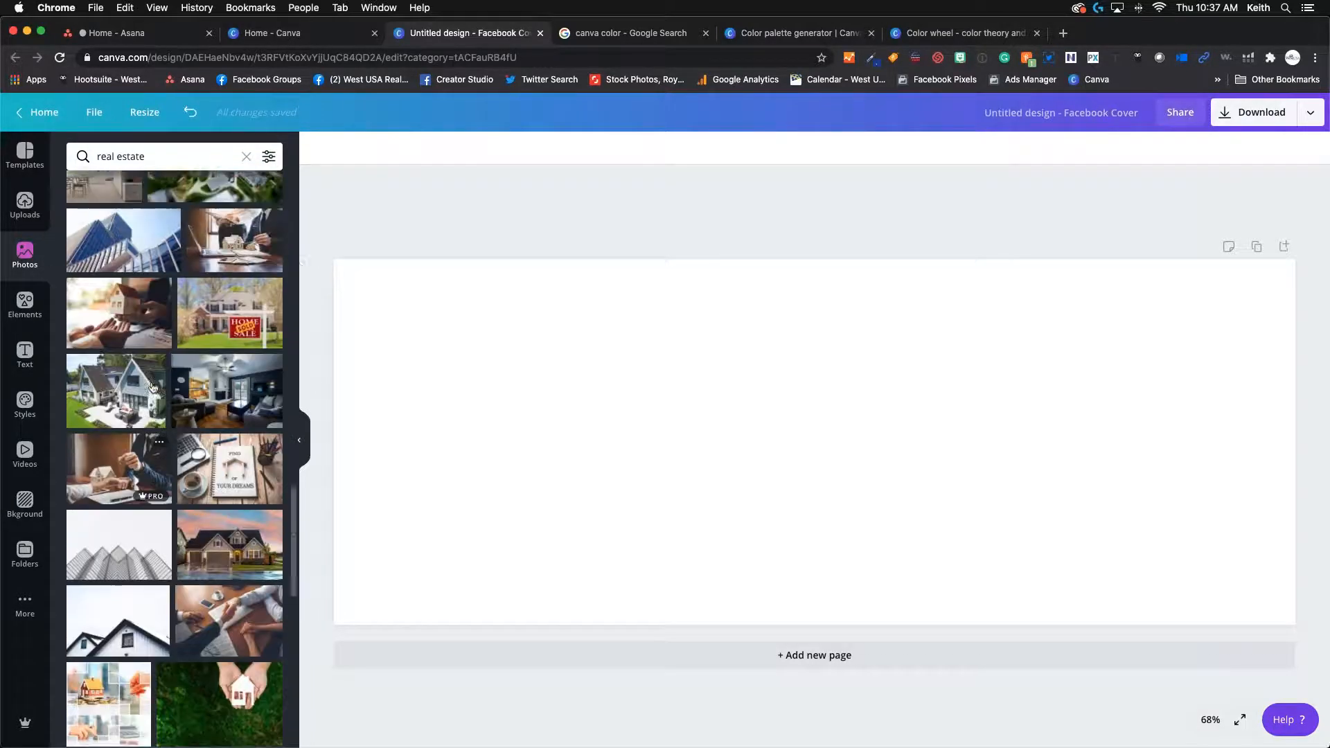
{"action": "scroll", "coordinate": [175, 415], "scroll_direction": "up", "scroll_amount": 3}
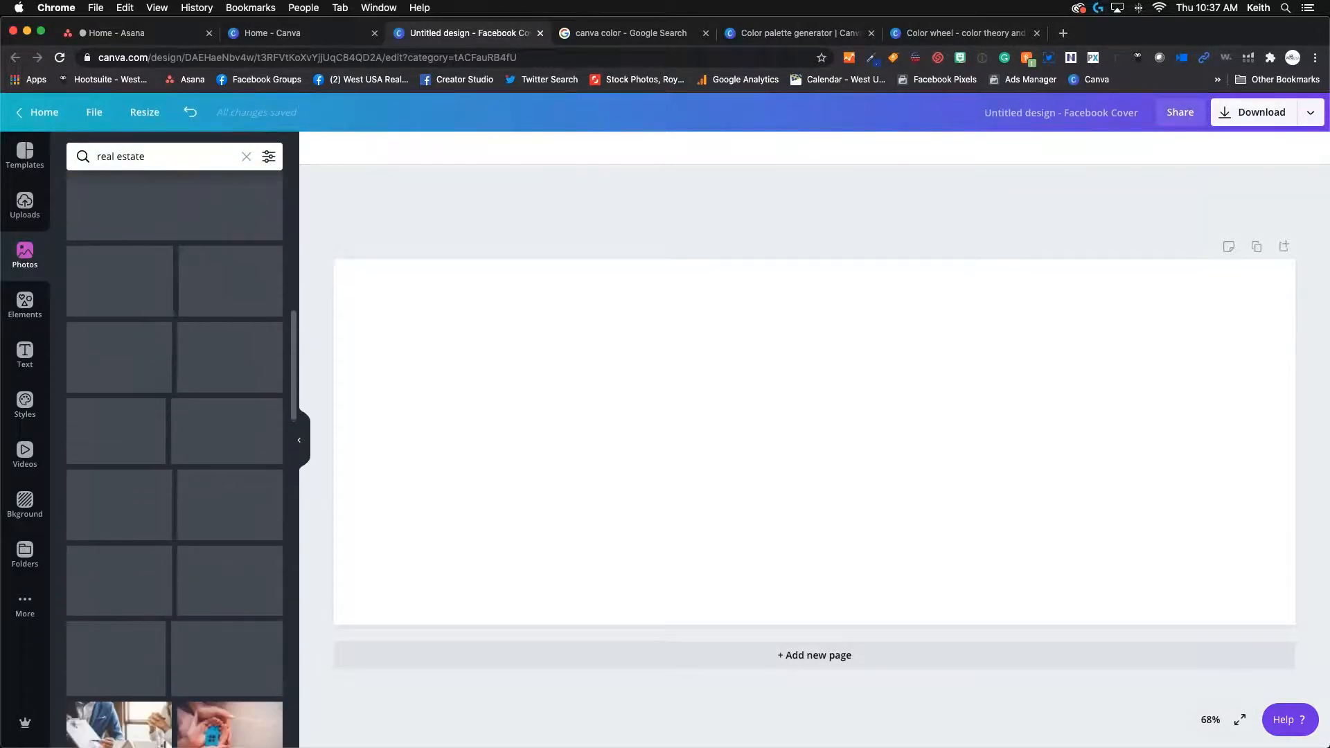
- Undo the deletion of the house photo and centre the photo horizontally on the cover
{"action": "left_click", "coordinate": [231, 280]}
{"action": "left_click", "coordinate": [831, 443]}
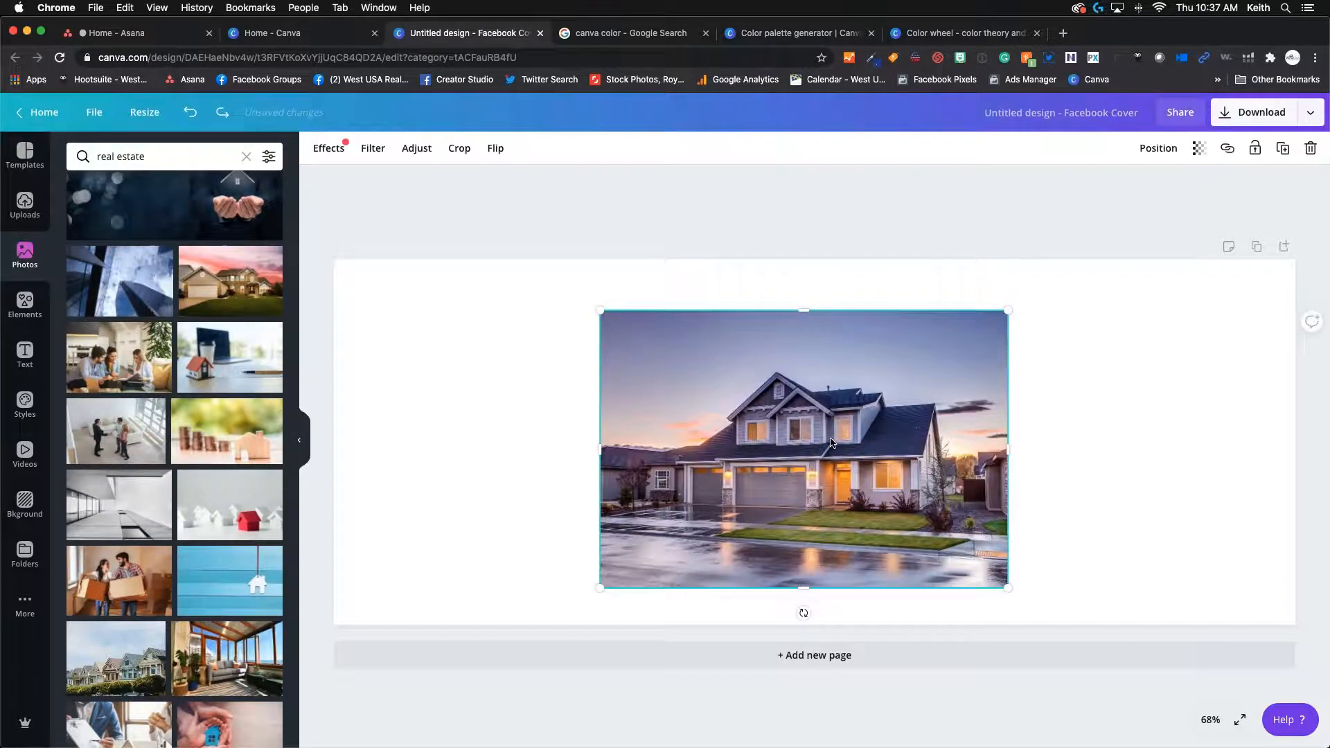
{"action": "left_click_drag", "start_coordinate": [846, 432], "coordinate": [863, 409]}
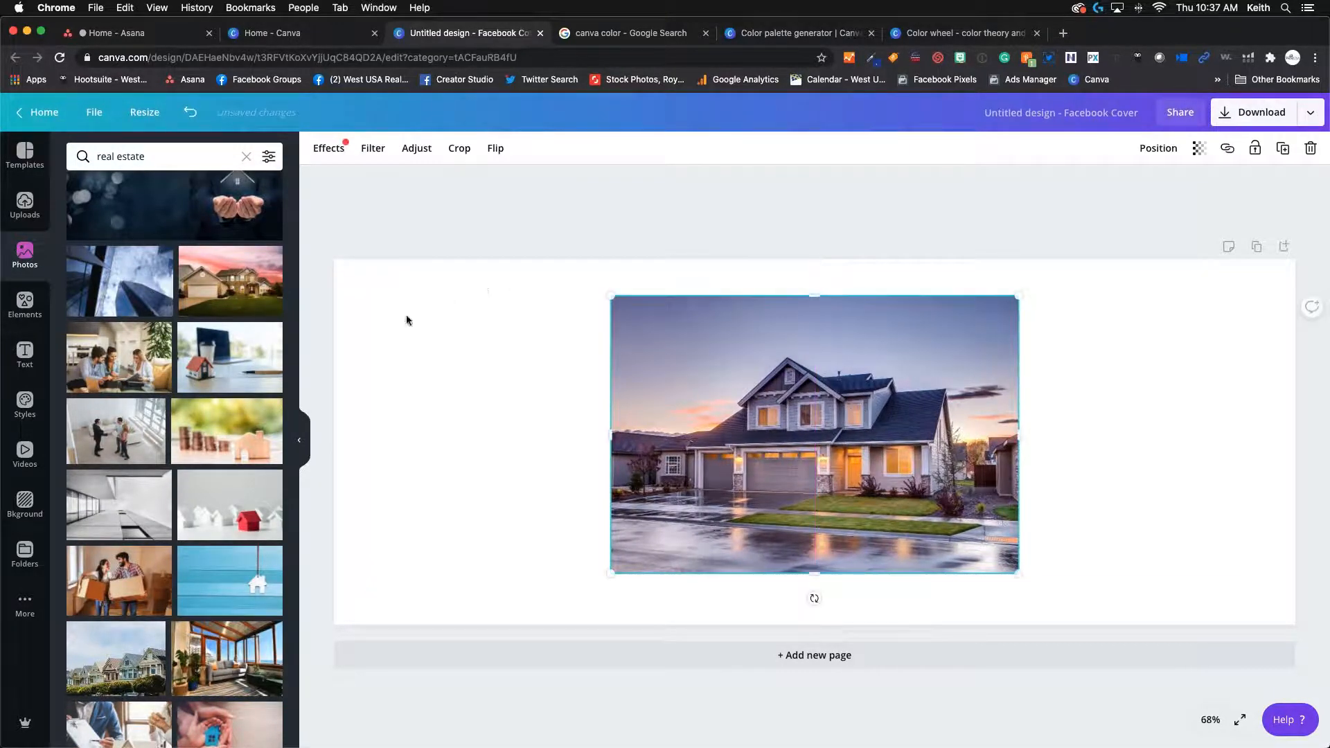
- Enlarge the house photo to fill the whole cover and shift it vertically so the roof peak and driveway are in view
{"action": "left_click_drag", "start_coordinate": [605, 575], "coordinate": [334, 744]}
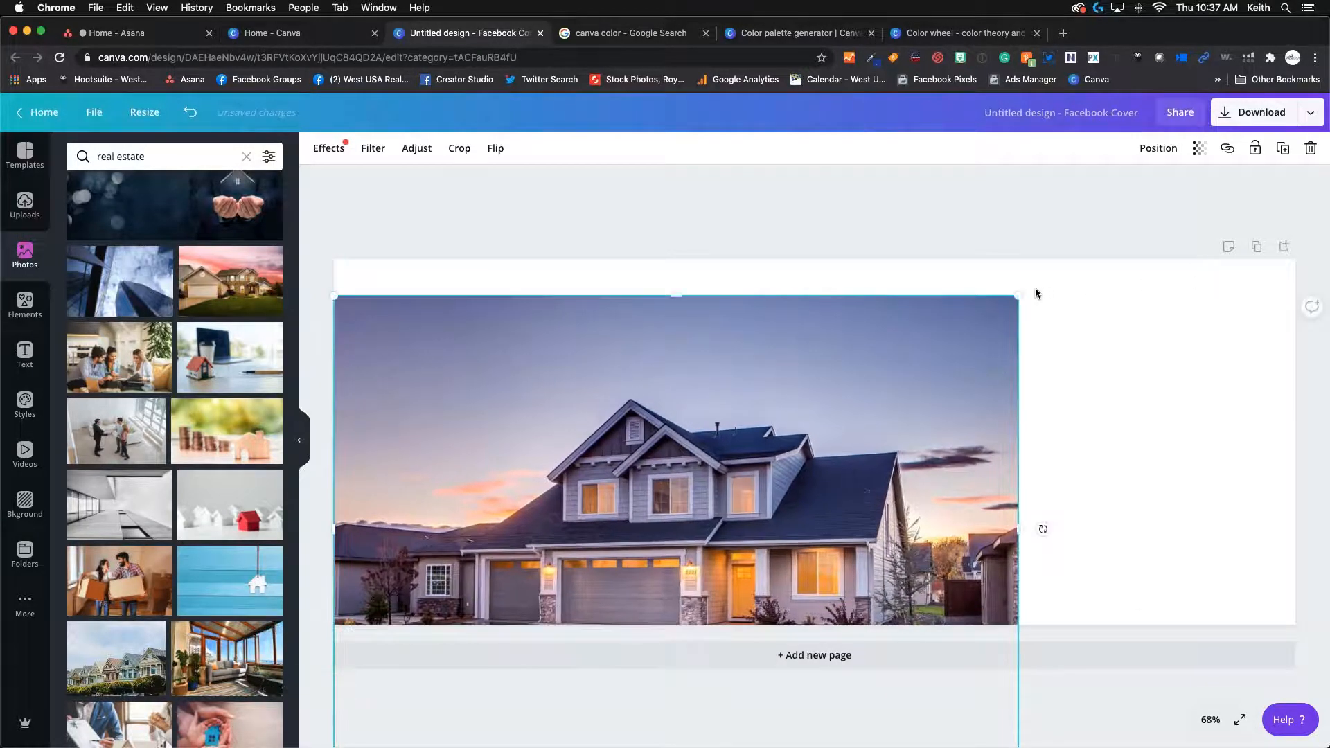
{"action": "left_click_drag", "start_coordinate": [1018, 295], "coordinate": [1325, 166]}
{"action": "mouse_move", "coordinate": [1043, 315]}
{"action": "left_mouse_down"}
{"action": "mouse_move", "coordinate": [1041, 348]}
{"action": "mouse_move", "coordinate": [1040, 336]}
{"action": "left_mouse_up"}
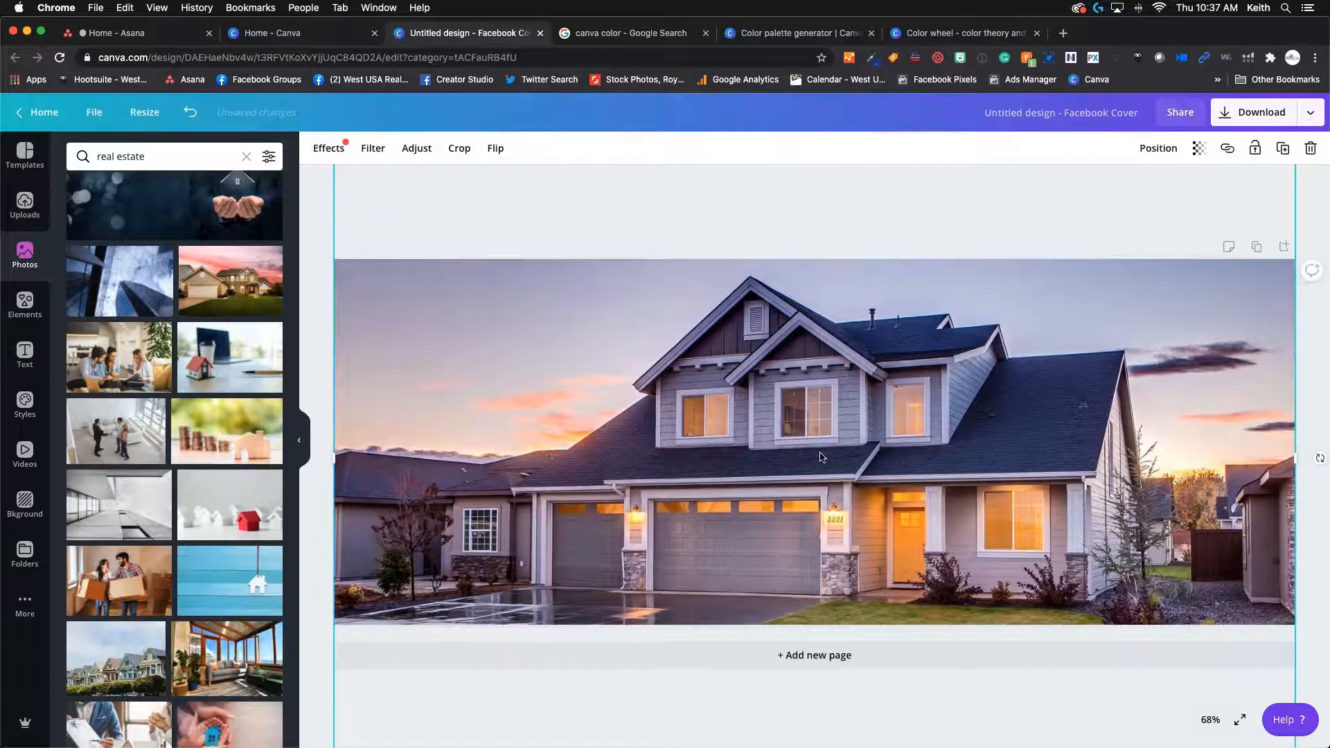
{"action": "left_click_drag", "start_coordinate": [820, 455], "coordinate": [818, 421]}
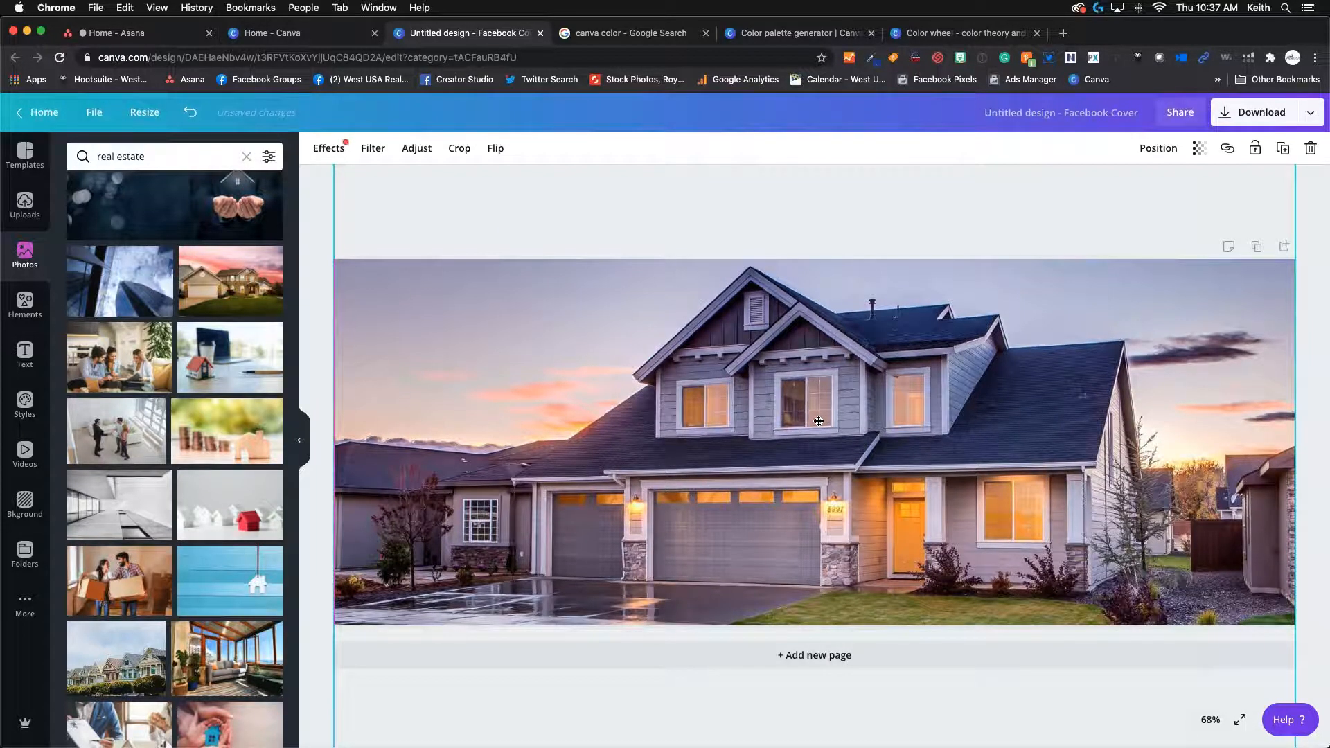
{"action": "left_click", "coordinate": [1308, 266]}
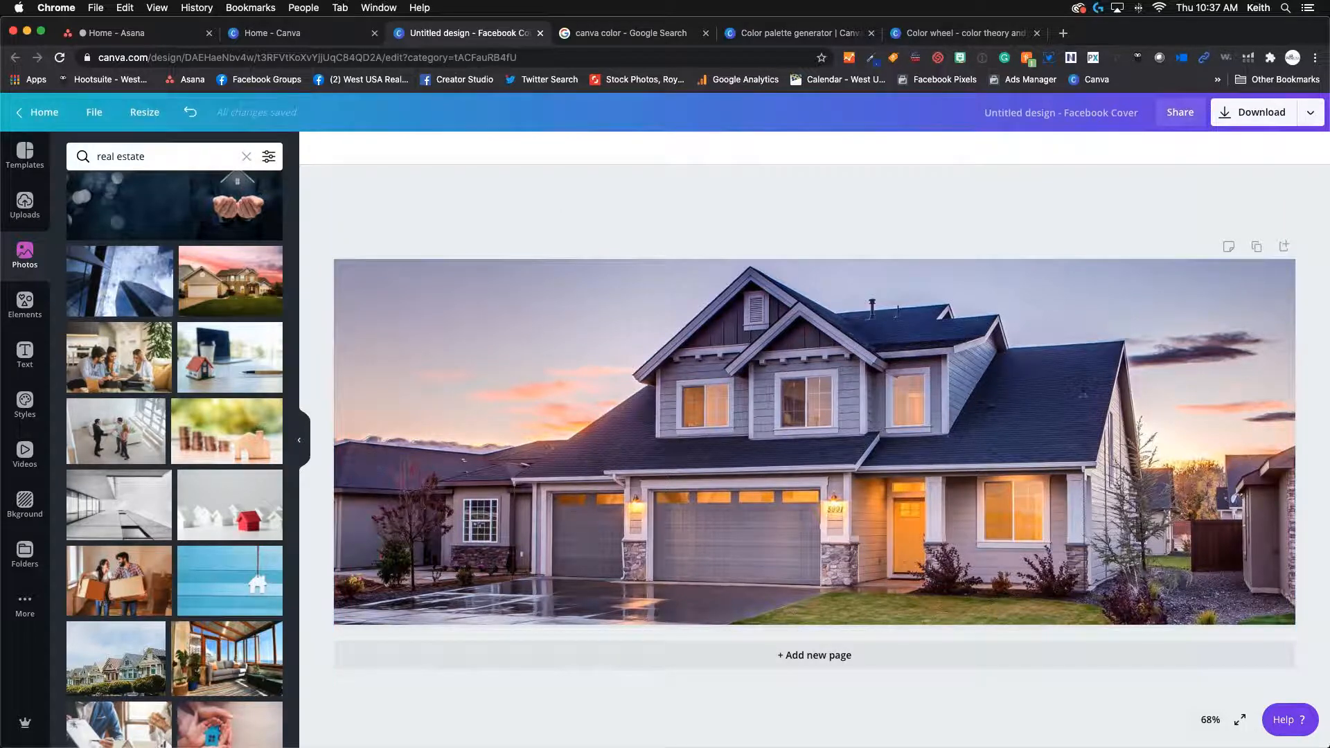
{"action": "key", "text": "ctrl+Up"}
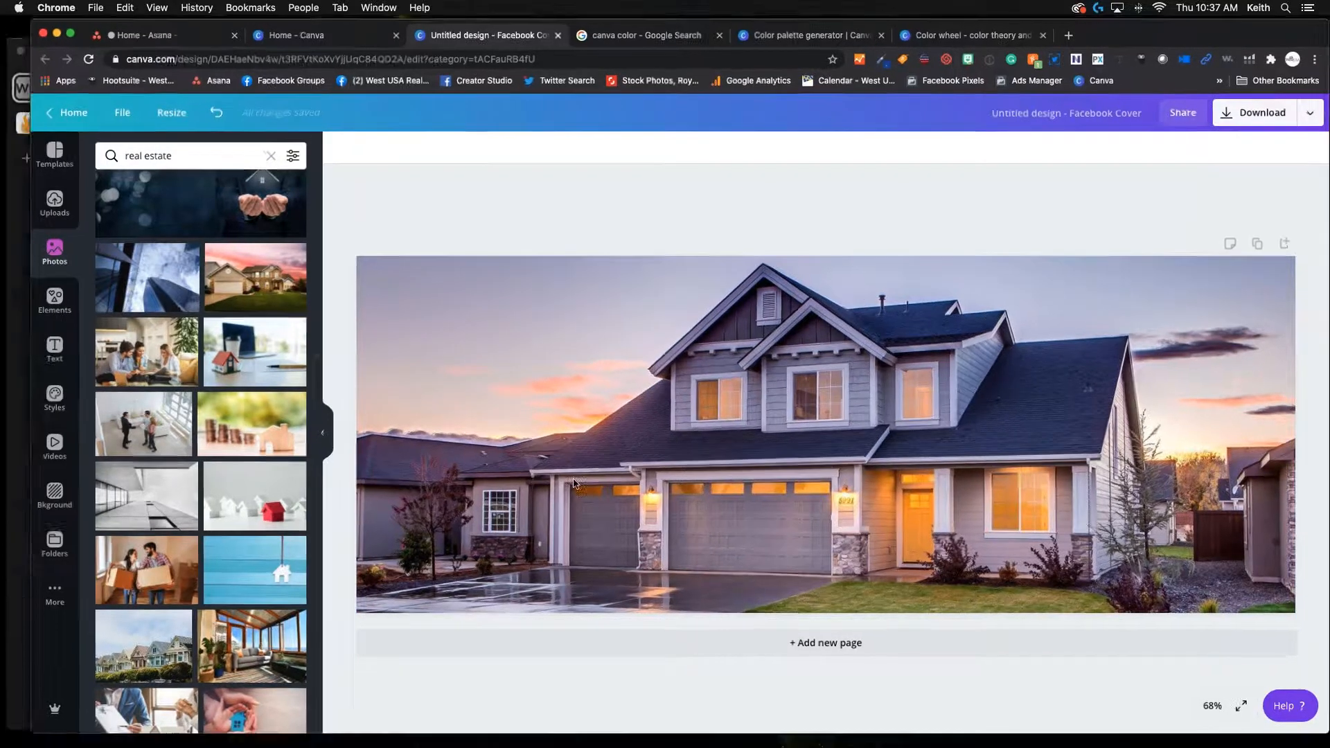
{"action": "left_click", "coordinate": [954, 365]}
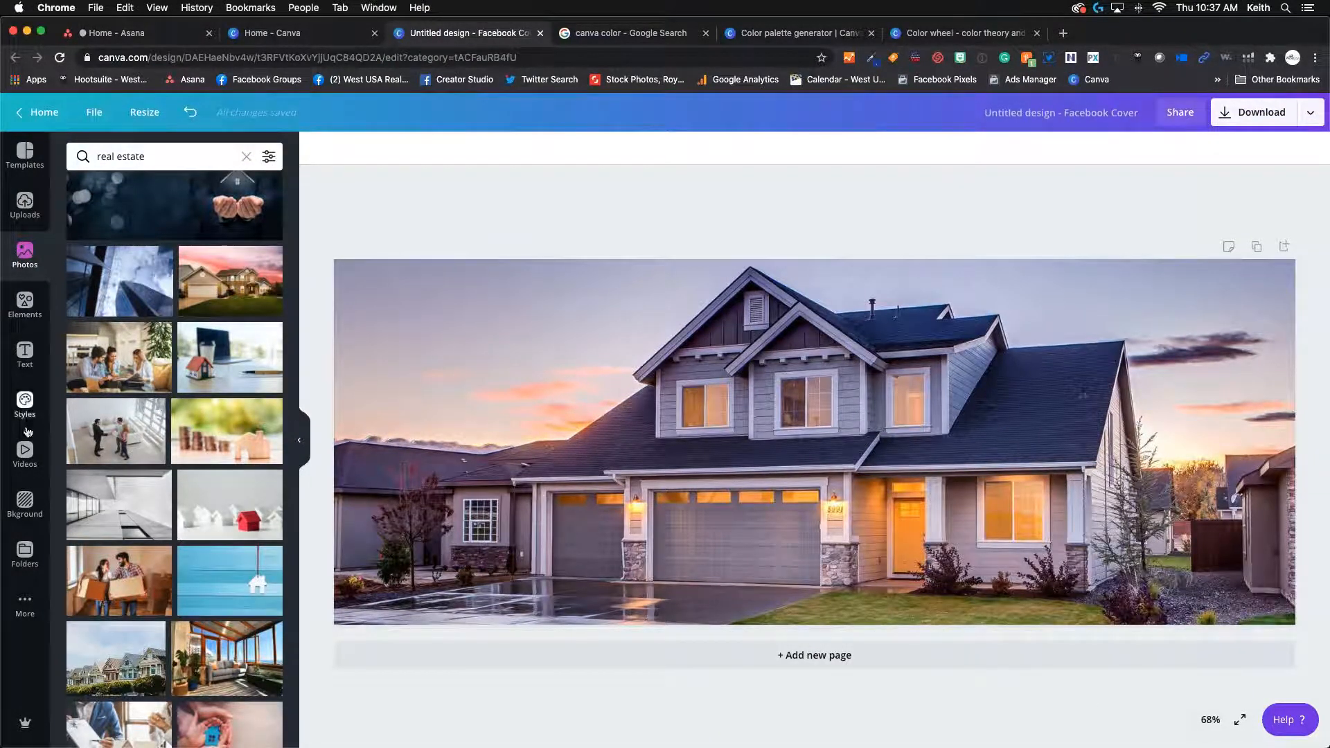
- Look through the text options, including the default heading styles, recently used text and the ready-made font combinations
{"action": "left_click", "coordinate": [26, 354]}
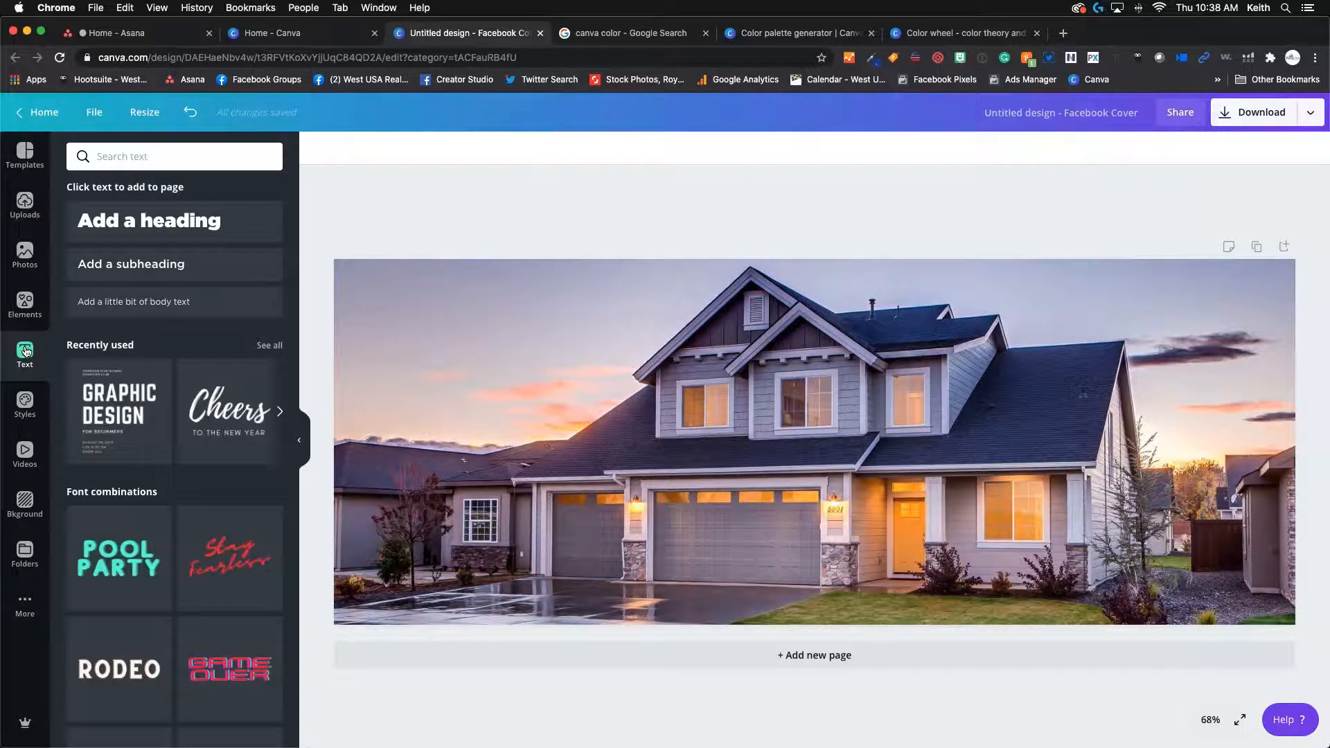
{"action": "mouse_move", "coordinate": [228, 402]}
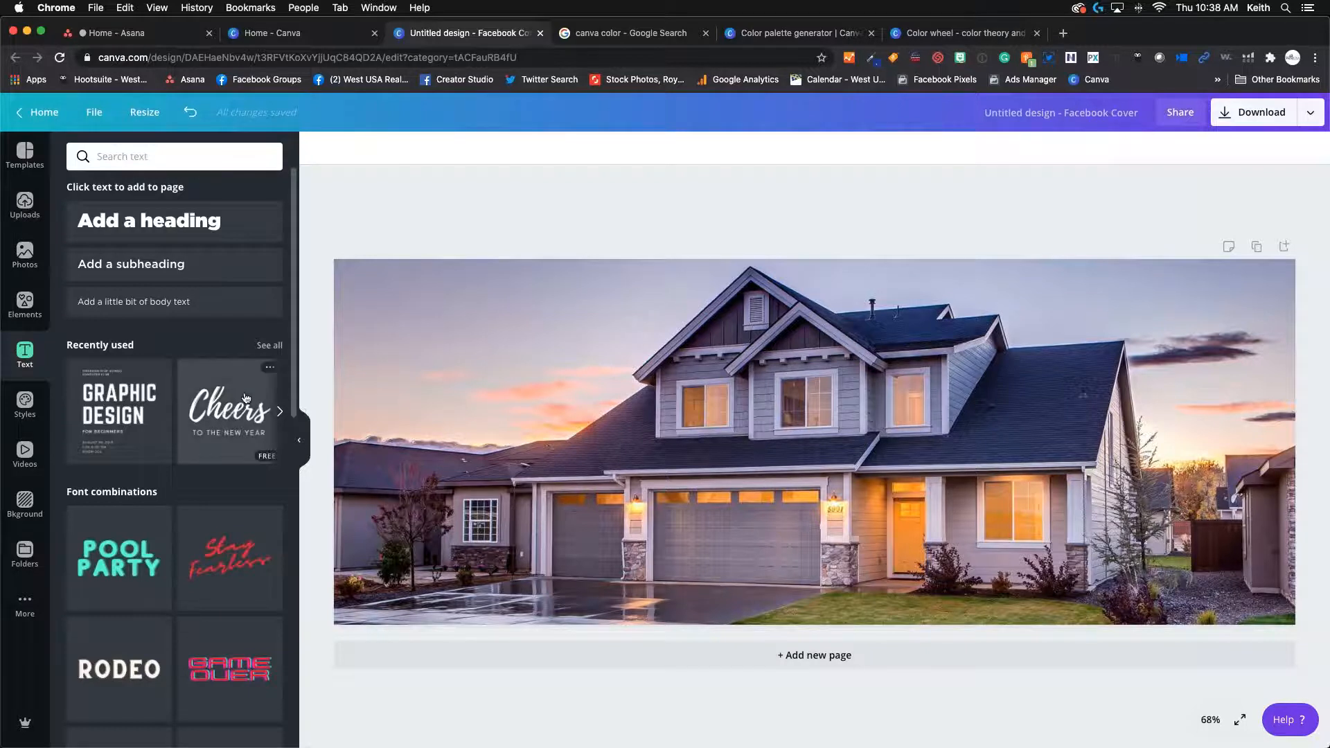
{"action": "scroll", "coordinate": [229, 402], "scroll_direction": "down", "scroll_amount": 15}
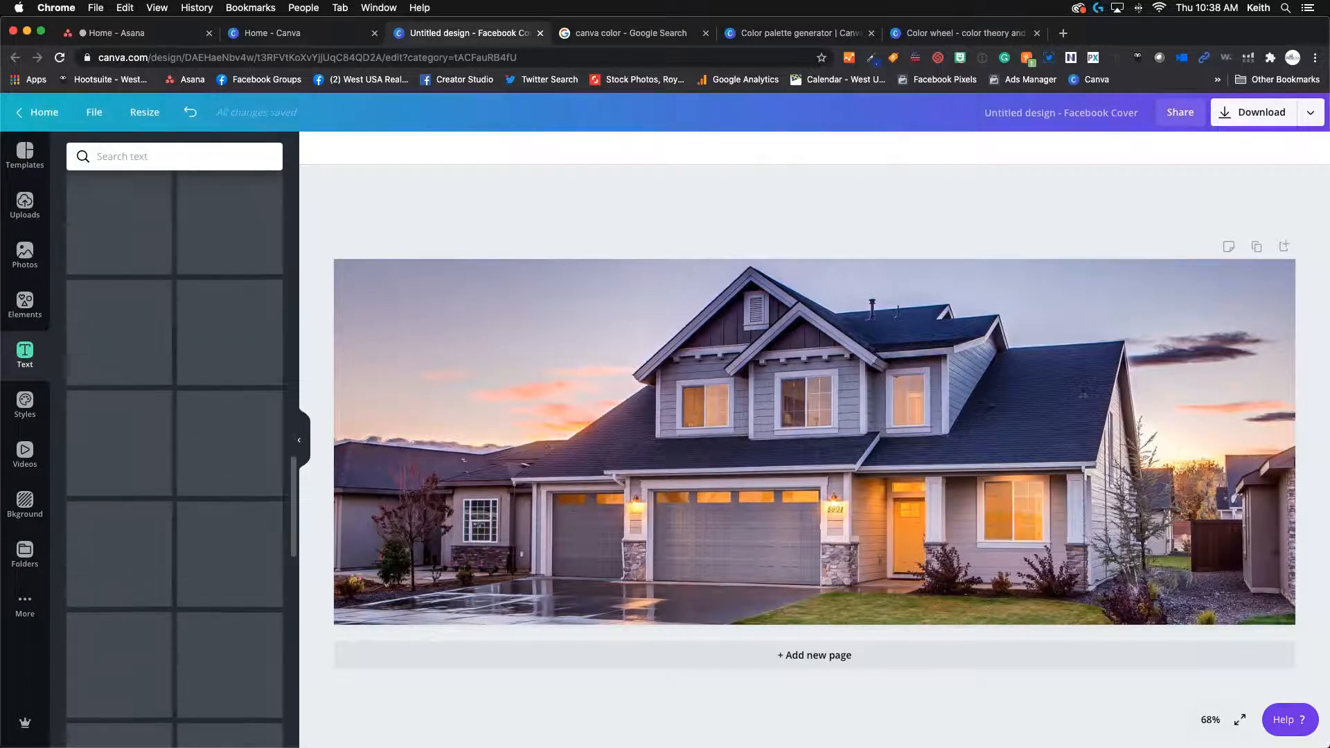
{"action": "scroll", "coordinate": [228, 401], "scroll_direction": "down", "scroll_amount": 10}
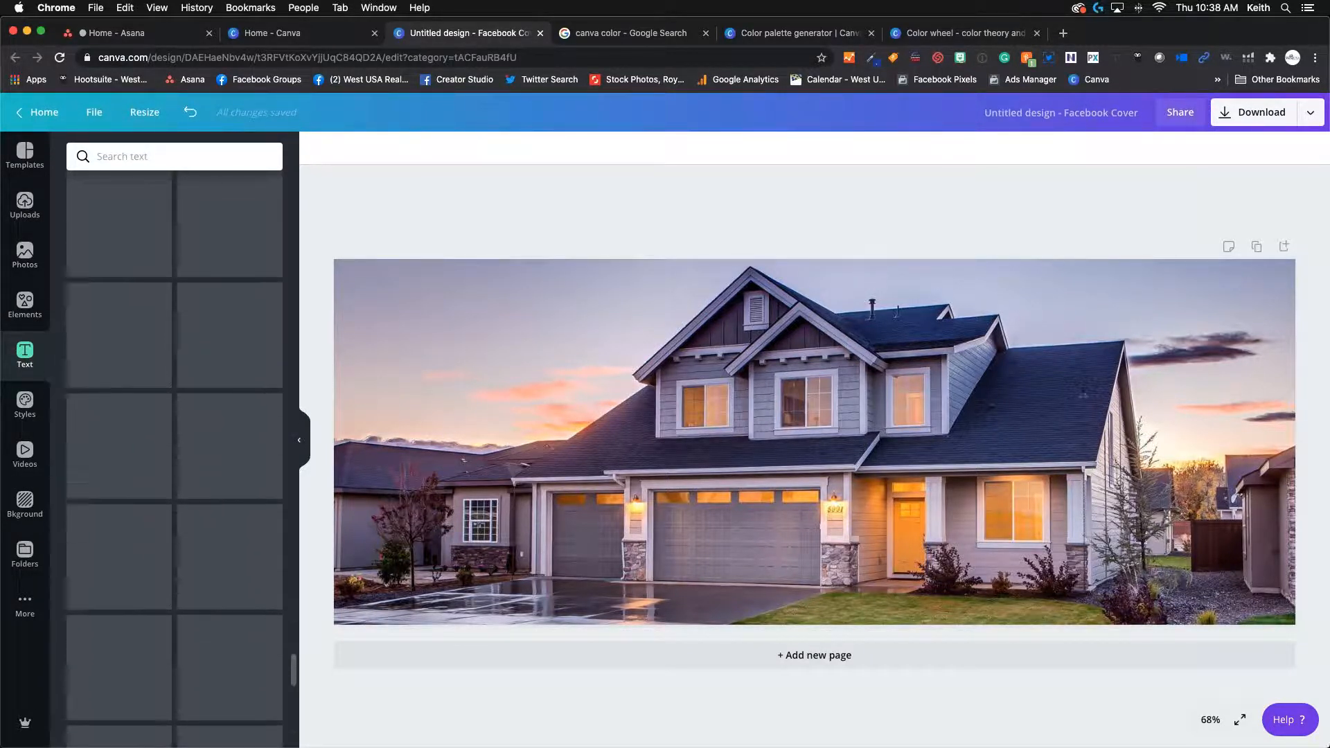
{"action": "scroll", "coordinate": [165, 407], "scroll_direction": "down", "scroll_amount": 10}
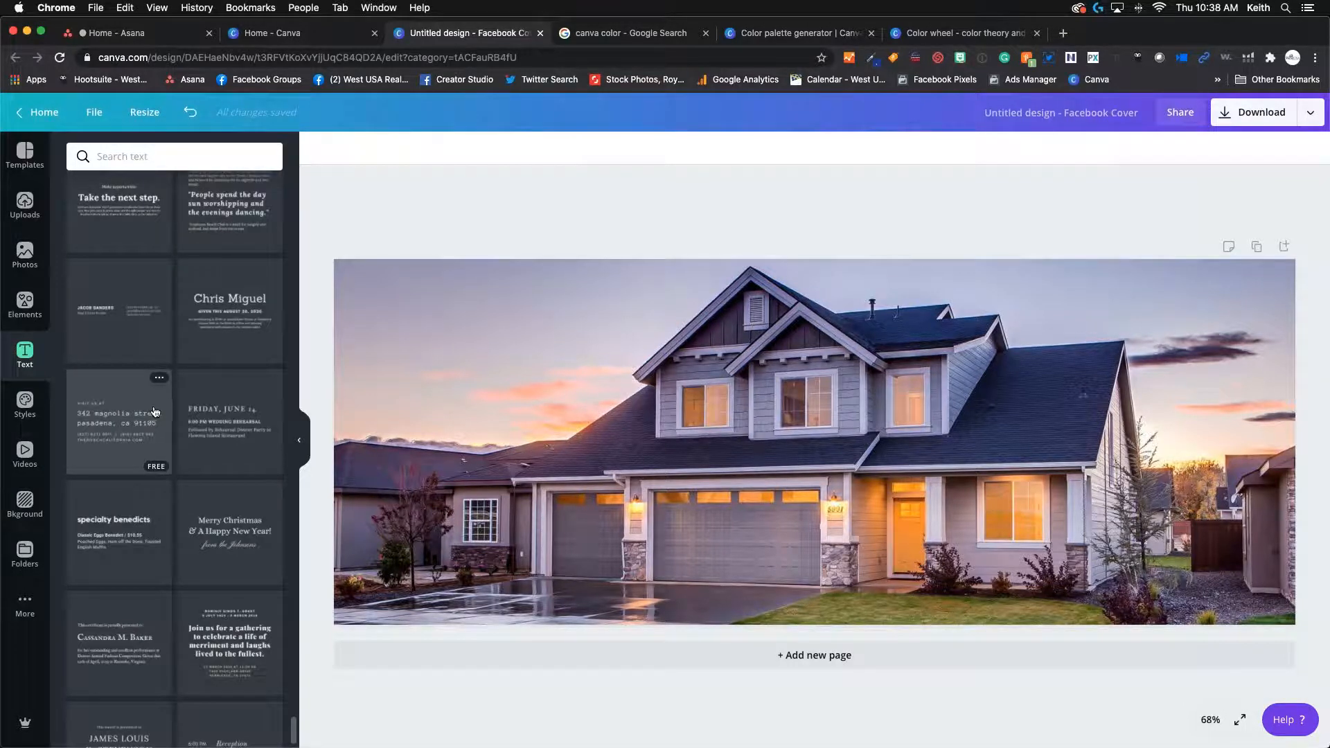
{"action": "scroll", "coordinate": [155, 411], "scroll_direction": "down", "scroll_amount": 10}
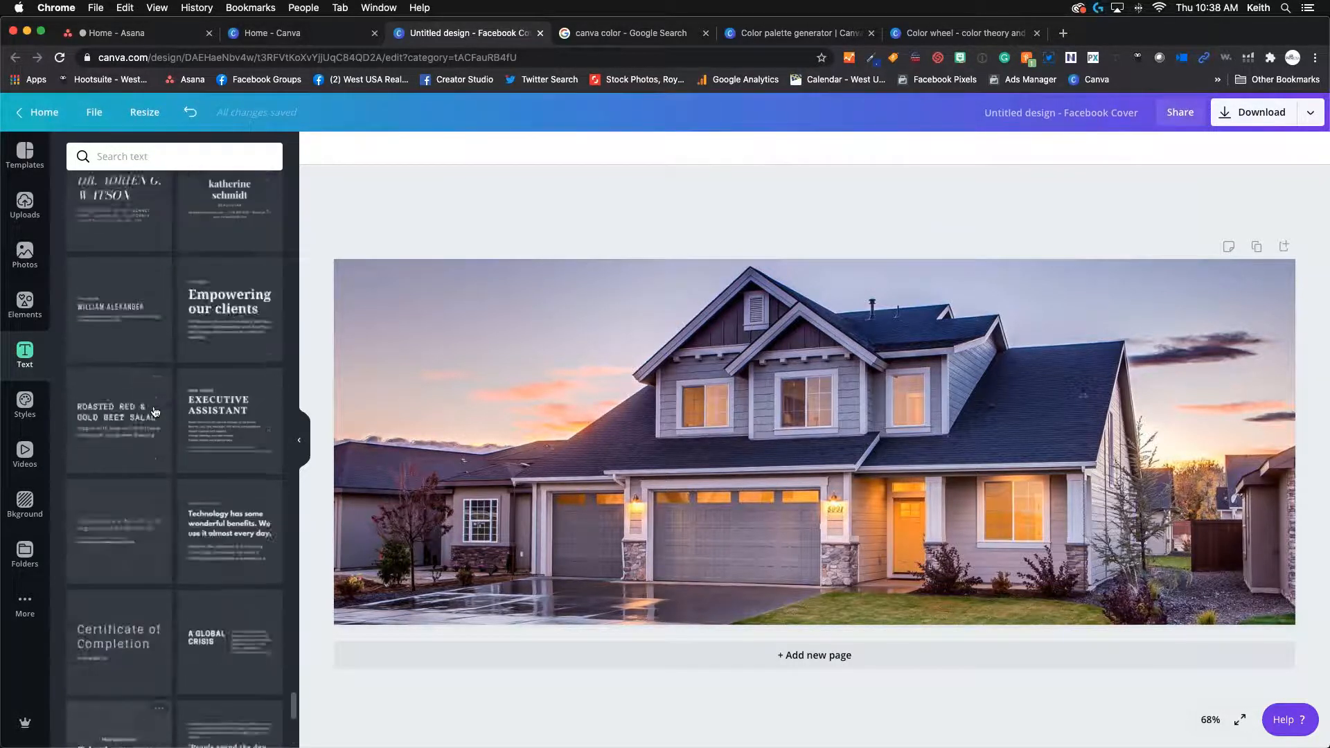
{"action": "scroll", "coordinate": [156, 449], "scroll_direction": "up", "scroll_amount": 20}
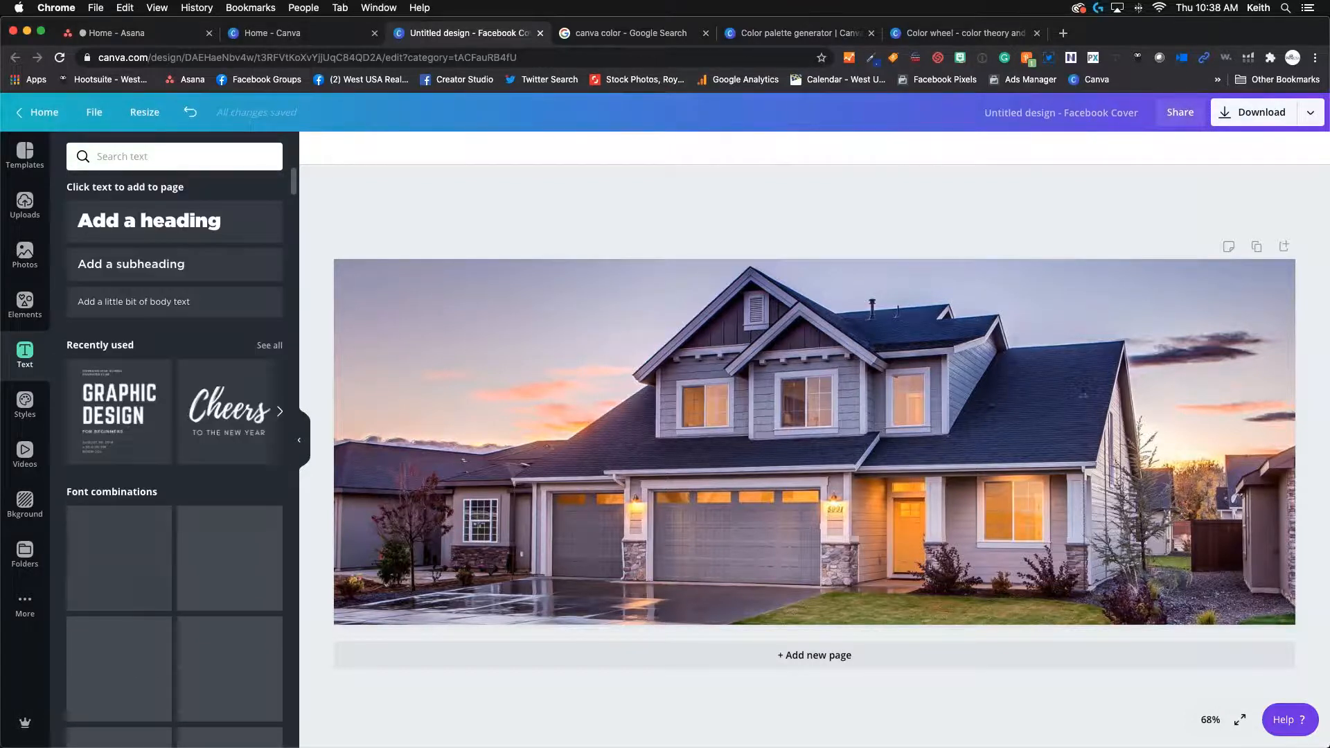
{"action": "scroll", "coordinate": [156, 449], "scroll_direction": "down", "scroll_amount": 10}
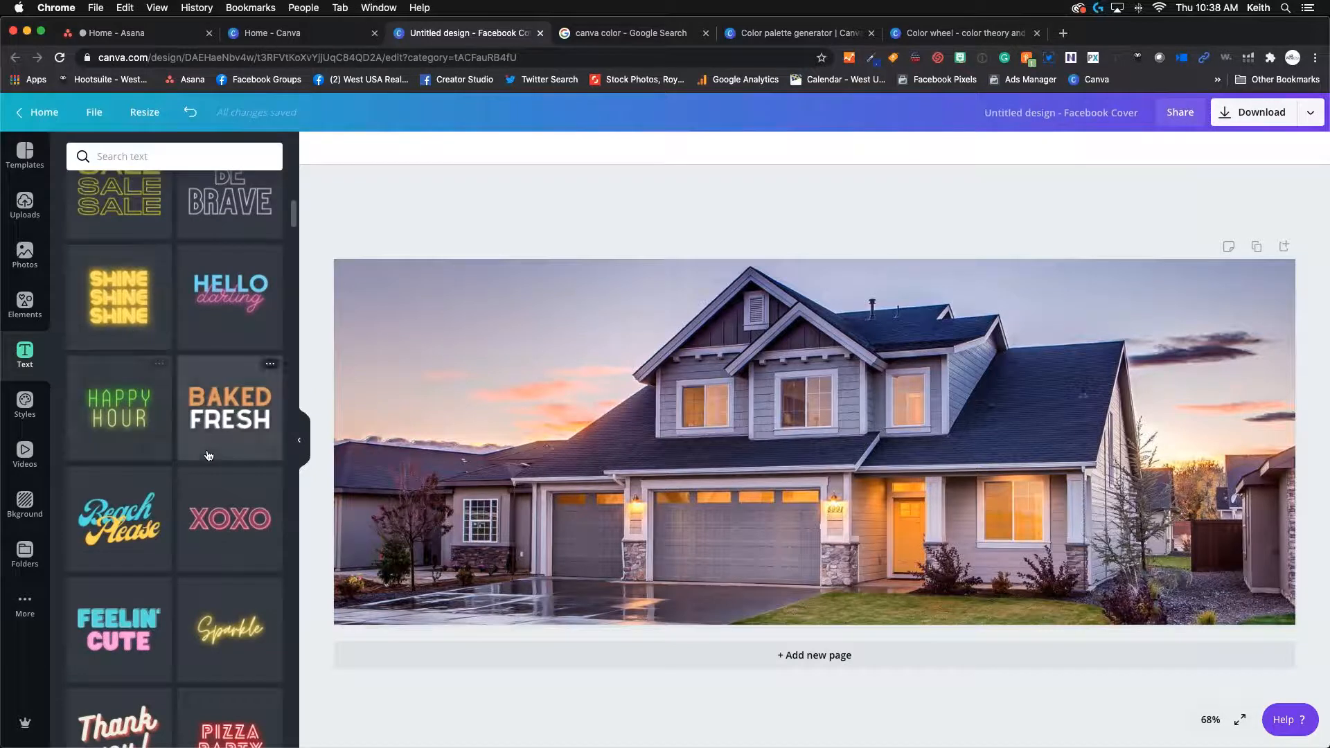
{"action": "scroll", "coordinate": [180, 441], "scroll_direction": "down", "scroll_amount": 5}
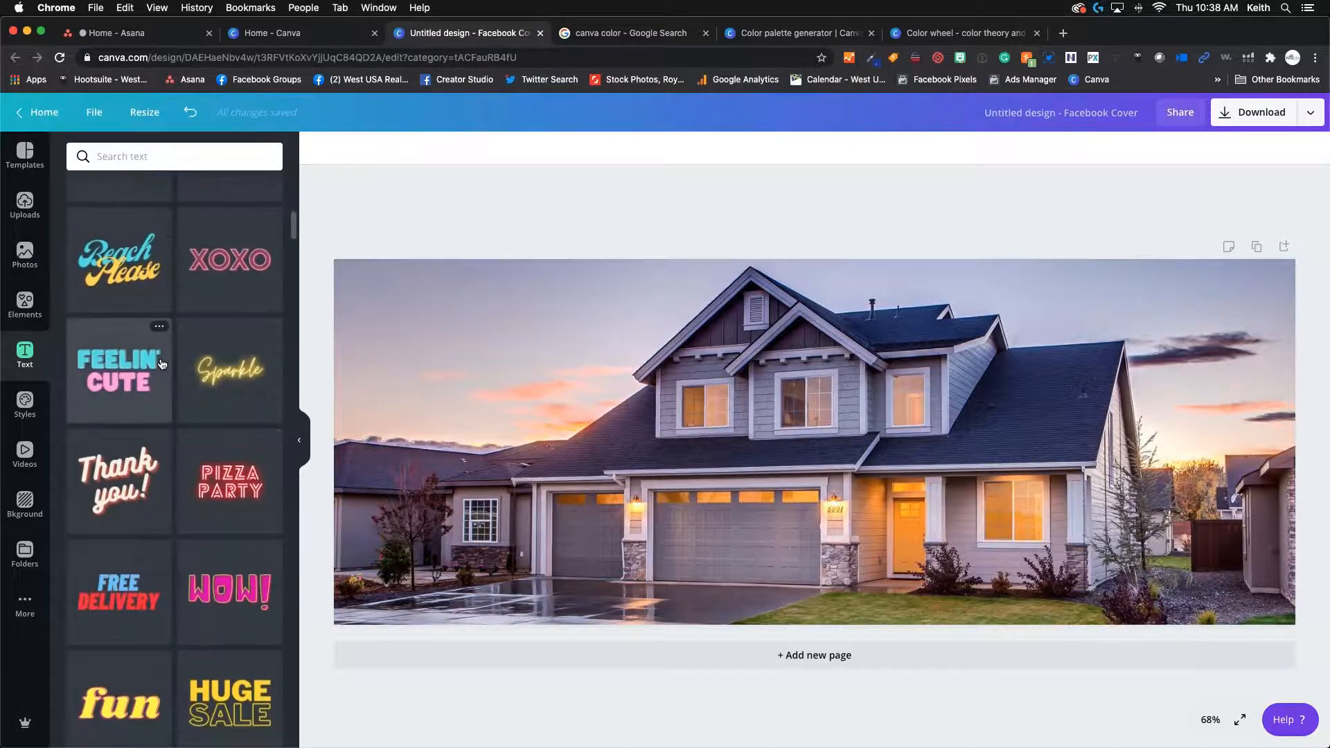
{"action": "scroll", "coordinate": [161, 389], "scroll_direction": "down", "scroll_amount": 3}
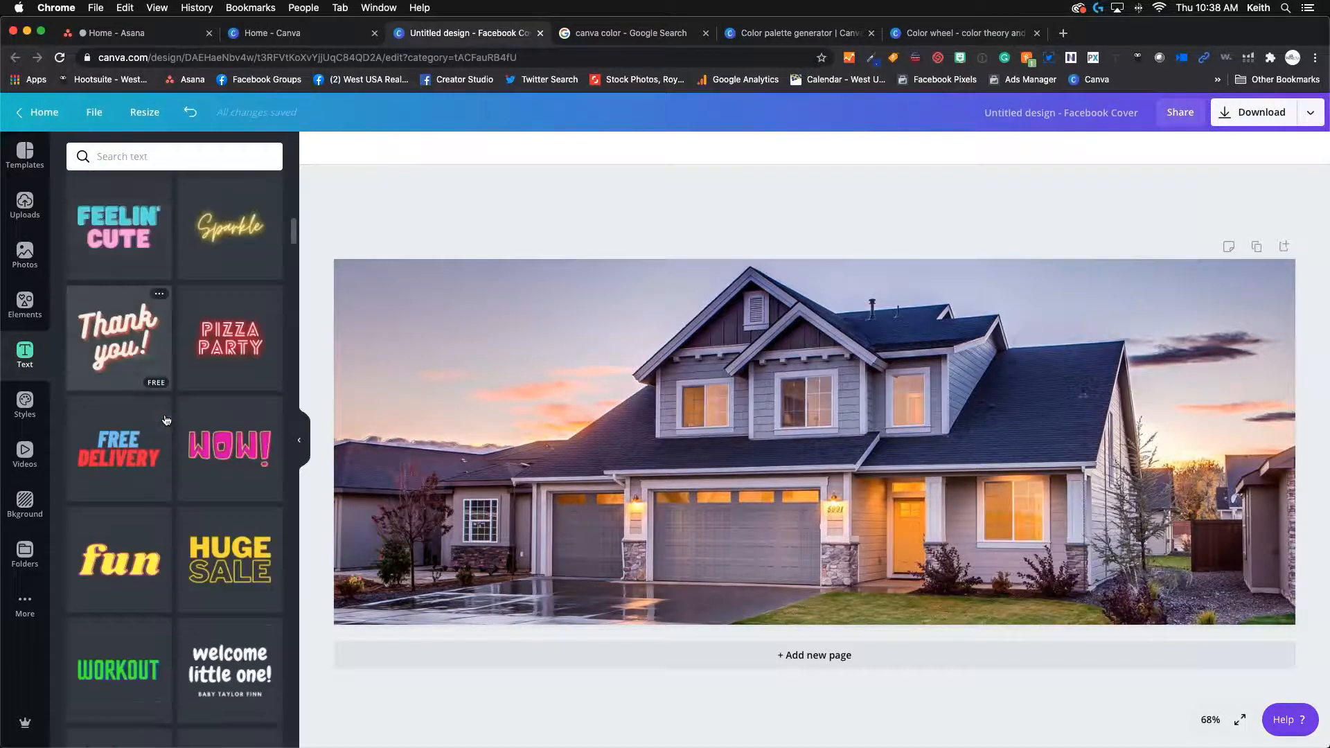
{"action": "scroll", "coordinate": [180, 311], "scroll_direction": "up", "scroll_amount": 10}
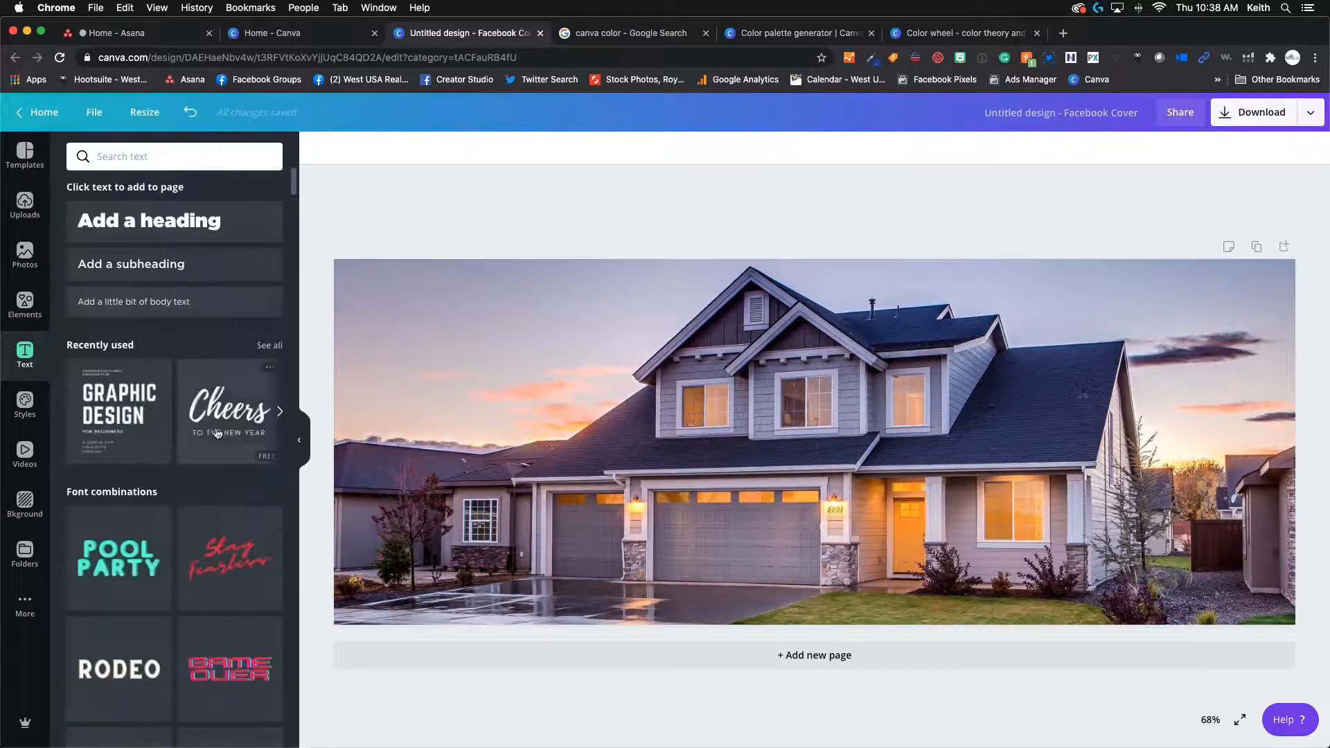
{"action": "scroll", "coordinate": [173, 443], "scroll_direction": "down", "scroll_amount": 2}
{"action": "scroll", "coordinate": [173, 460], "scroll_direction": "down", "scroll_amount": 4}
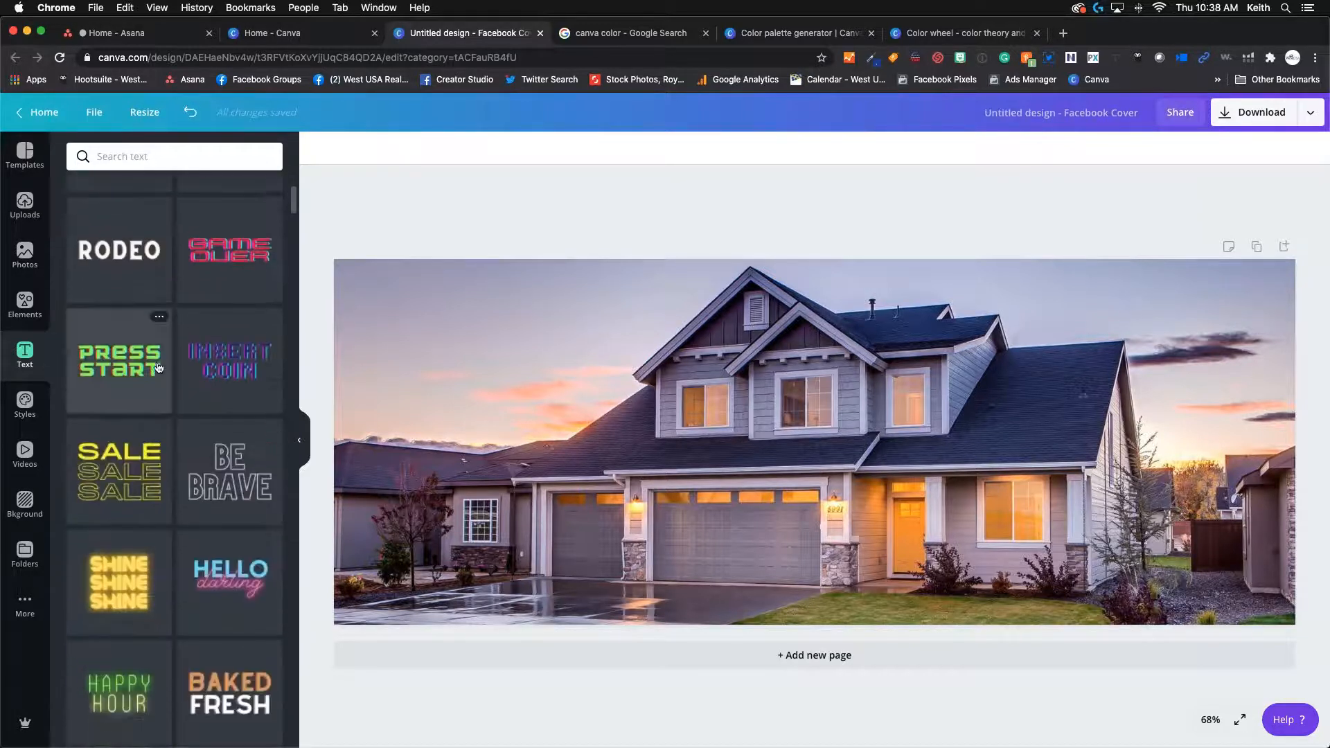
{"action": "scroll", "coordinate": [172, 460], "scroll_direction": "up", "scroll_amount": 3}
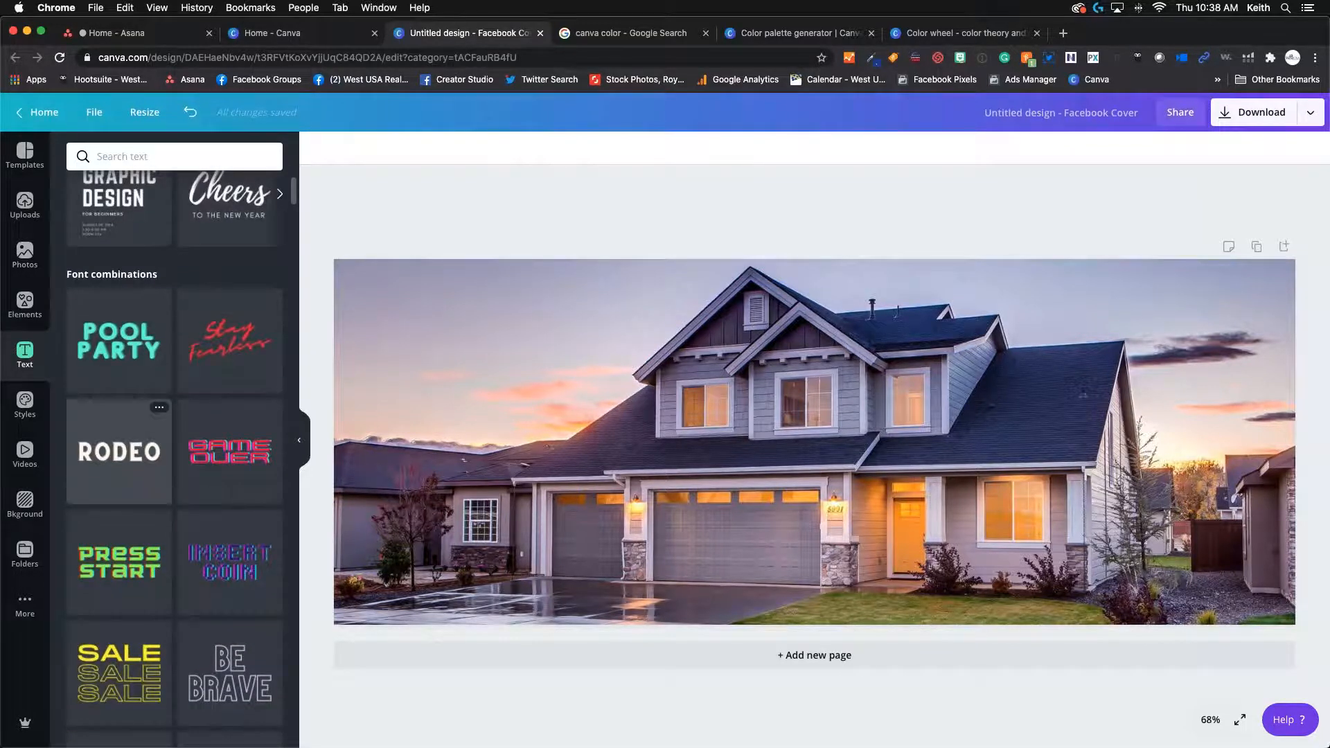
{"action": "scroll", "coordinate": [139, 450], "scroll_direction": "down", "scroll_amount": 10}
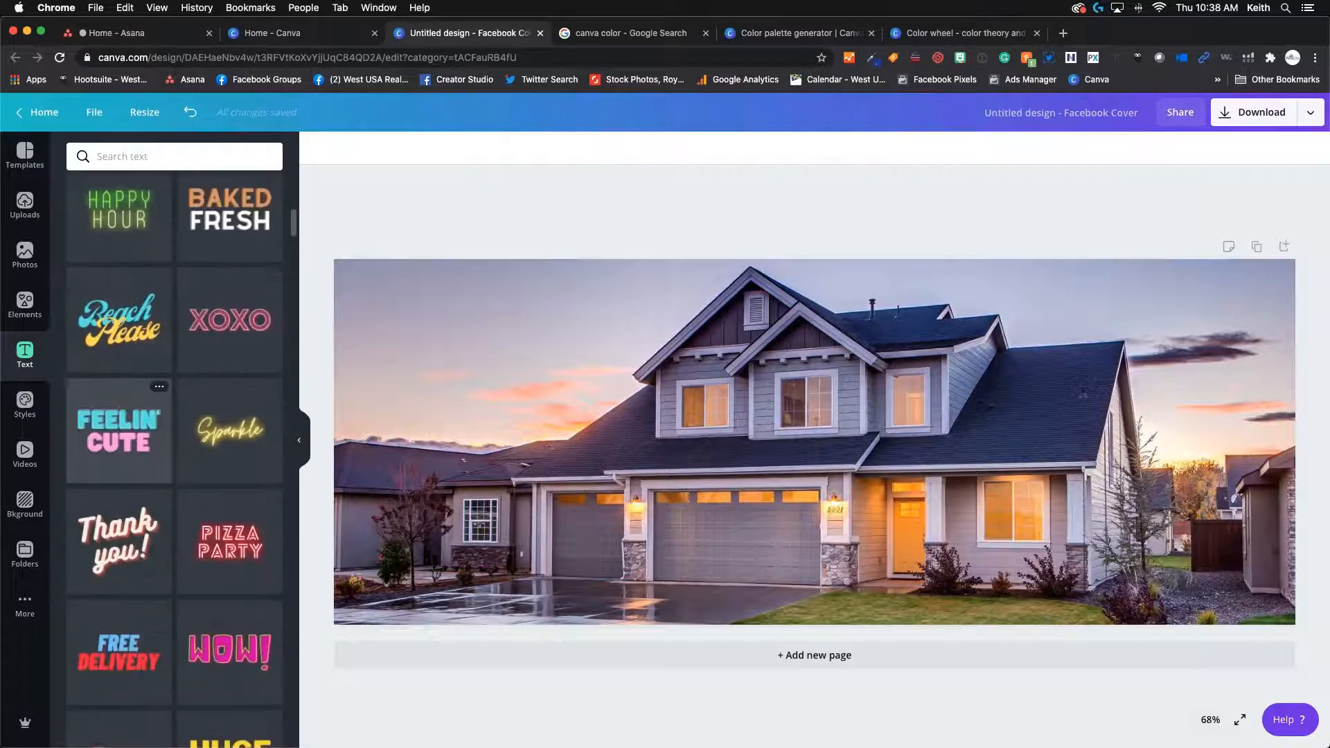
{"action": "scroll", "coordinate": [168, 438], "scroll_direction": "up", "scroll_amount": 10}
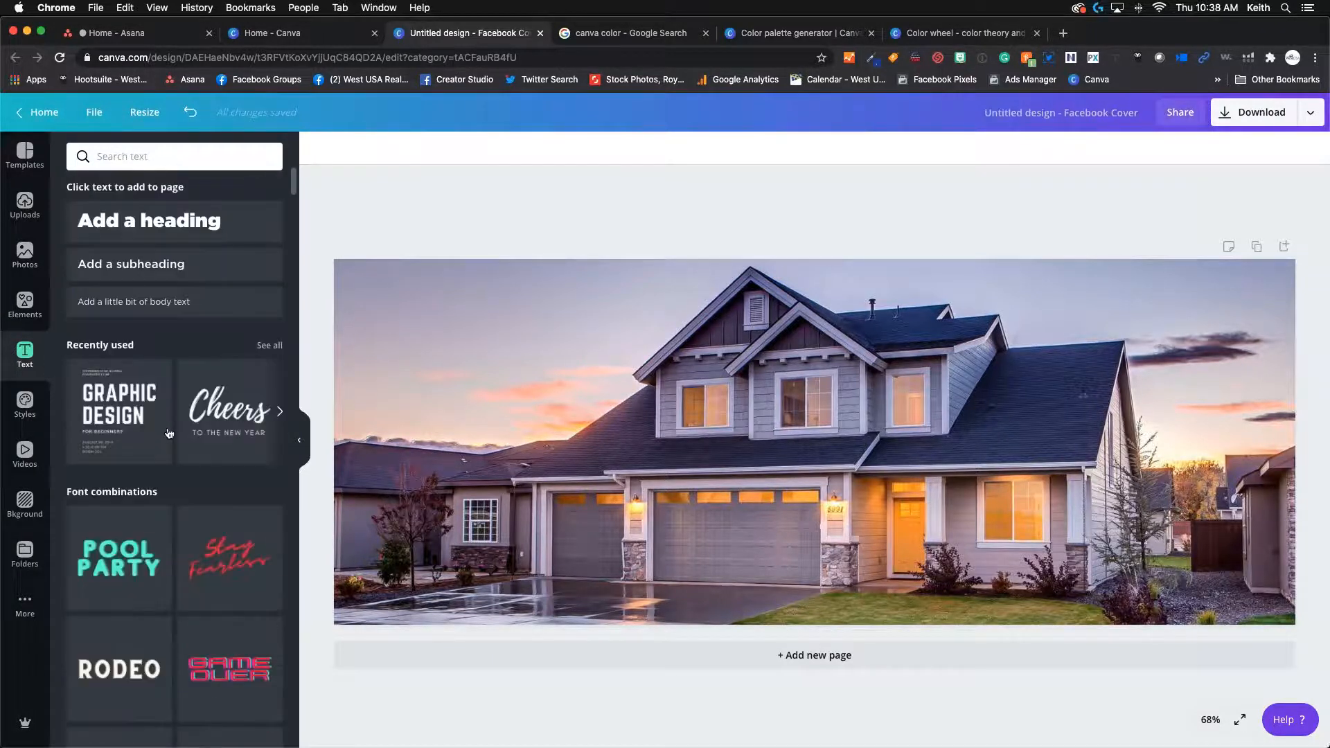
- Add a default heading to the middle of the cover and delete it again
{"action": "left_click", "coordinate": [177, 235]}
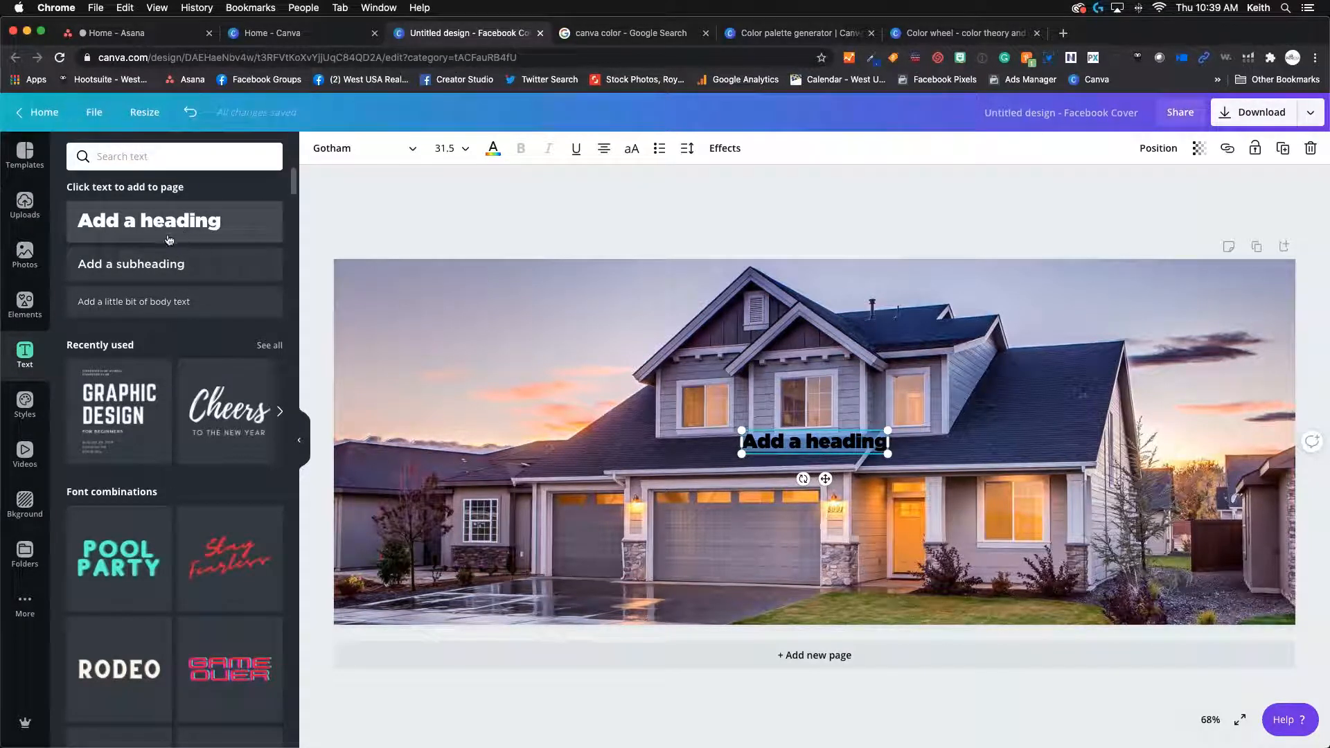
{"action": "left_click", "coordinate": [802, 448]}
{"action": "key", "text": "Delete"}
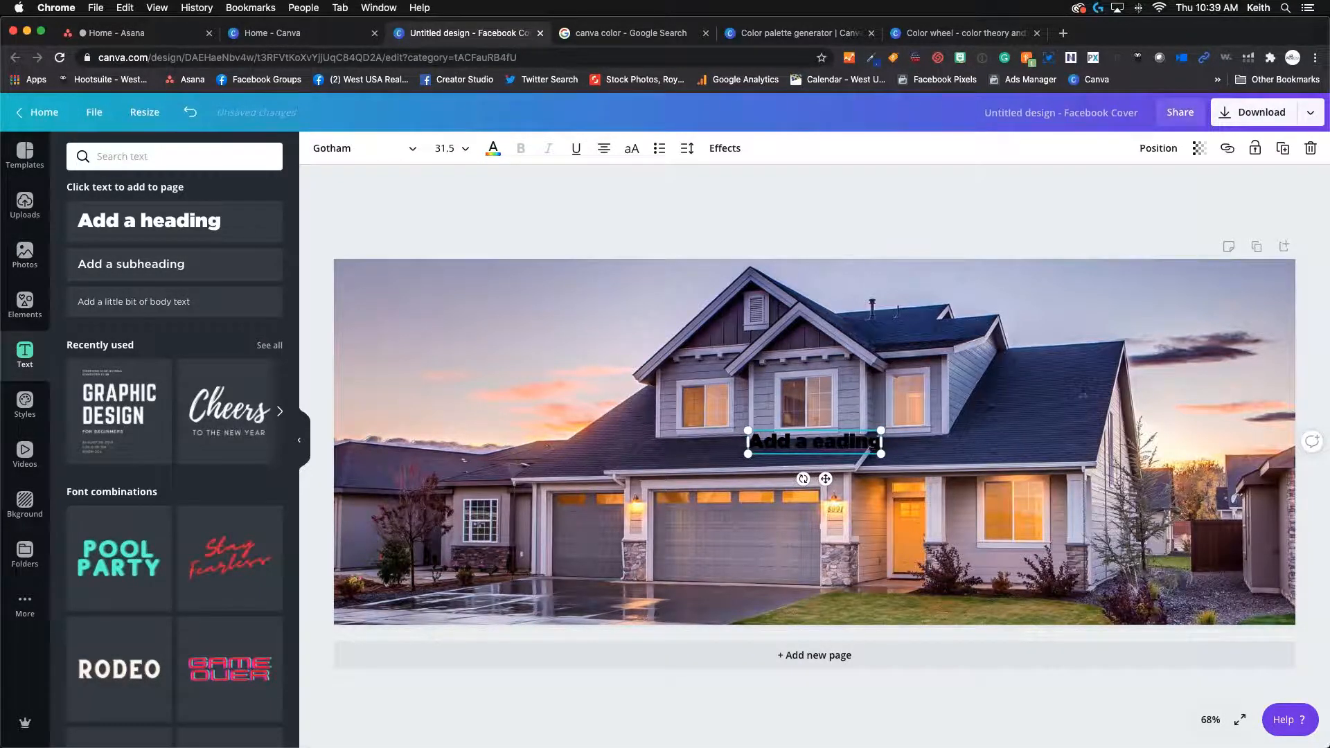
{"action": "left_click", "coordinate": [805, 424]}
{"action": "left_click", "coordinate": [808, 432]}
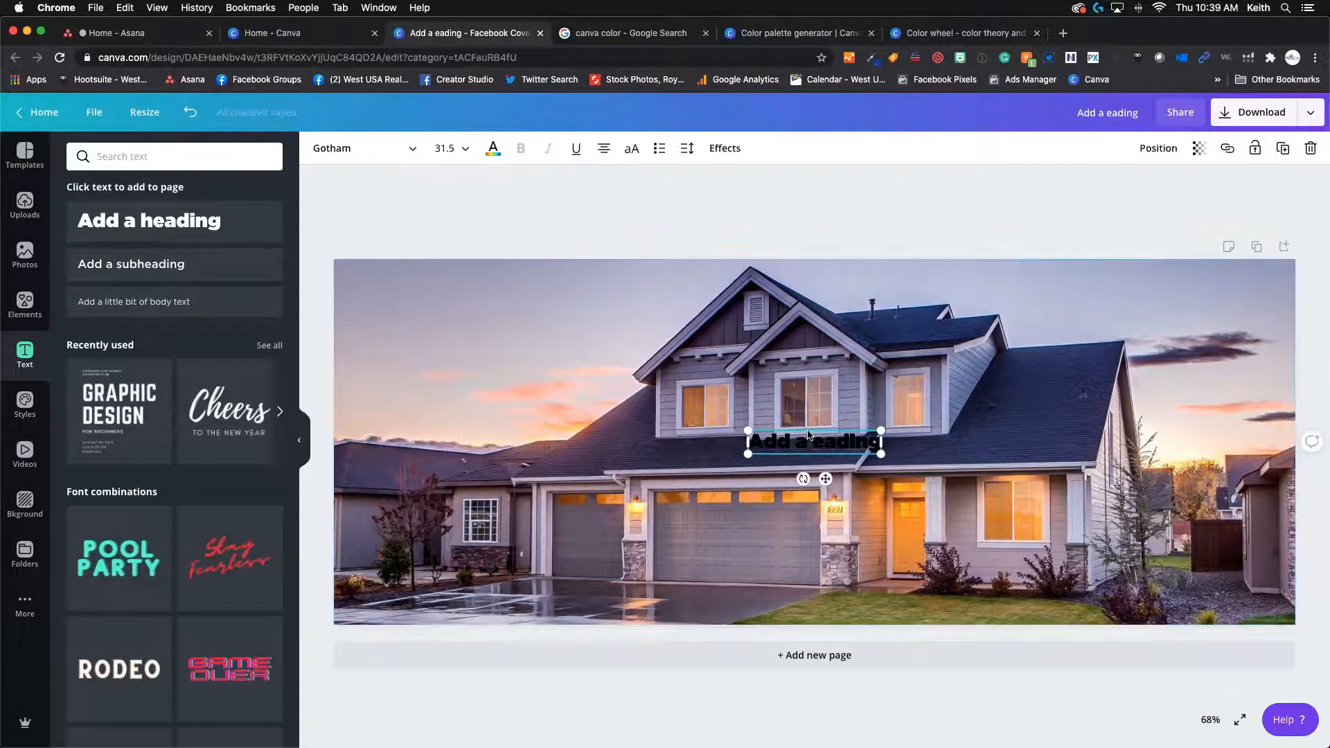
{"action": "key", "text": "Delete"}
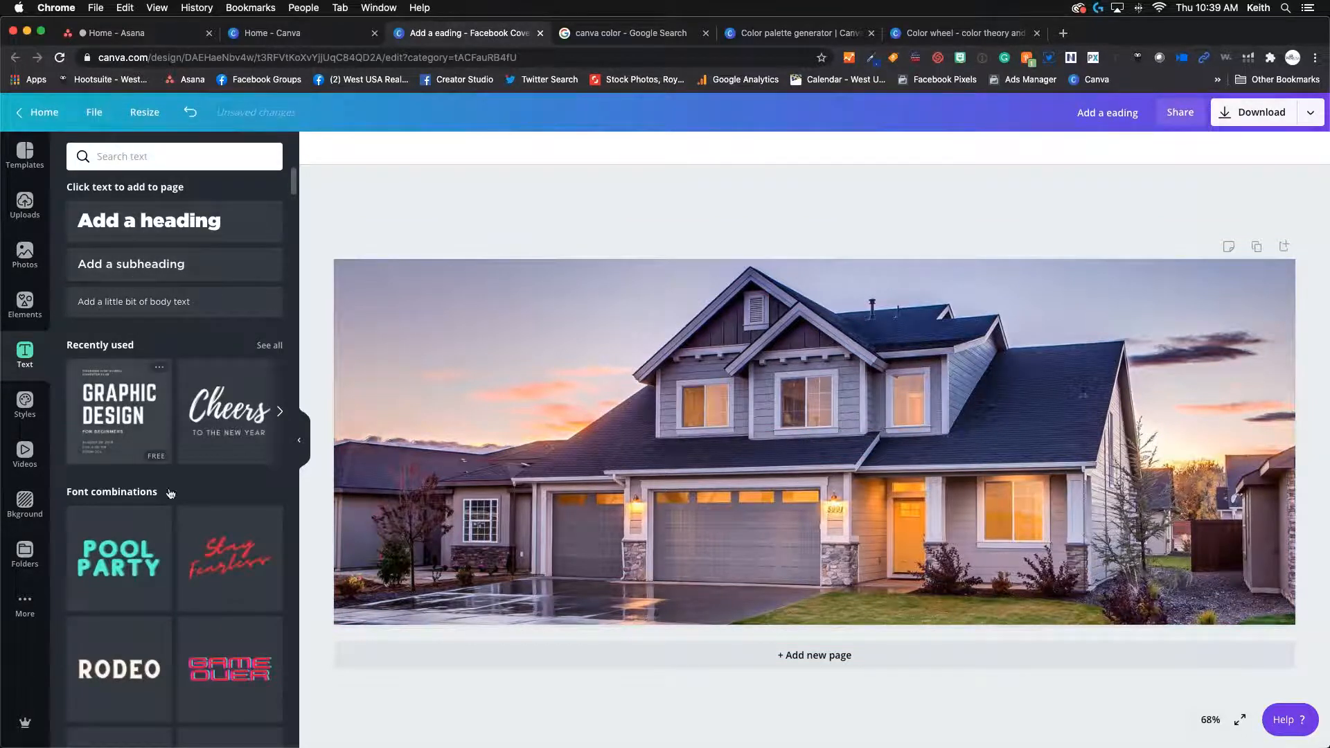
- Add the recently used "Cheers to the New Year" font combination to the cover
{"action": "left_click", "coordinate": [280, 411]}
{"action": "left_click", "coordinate": [119, 412]}
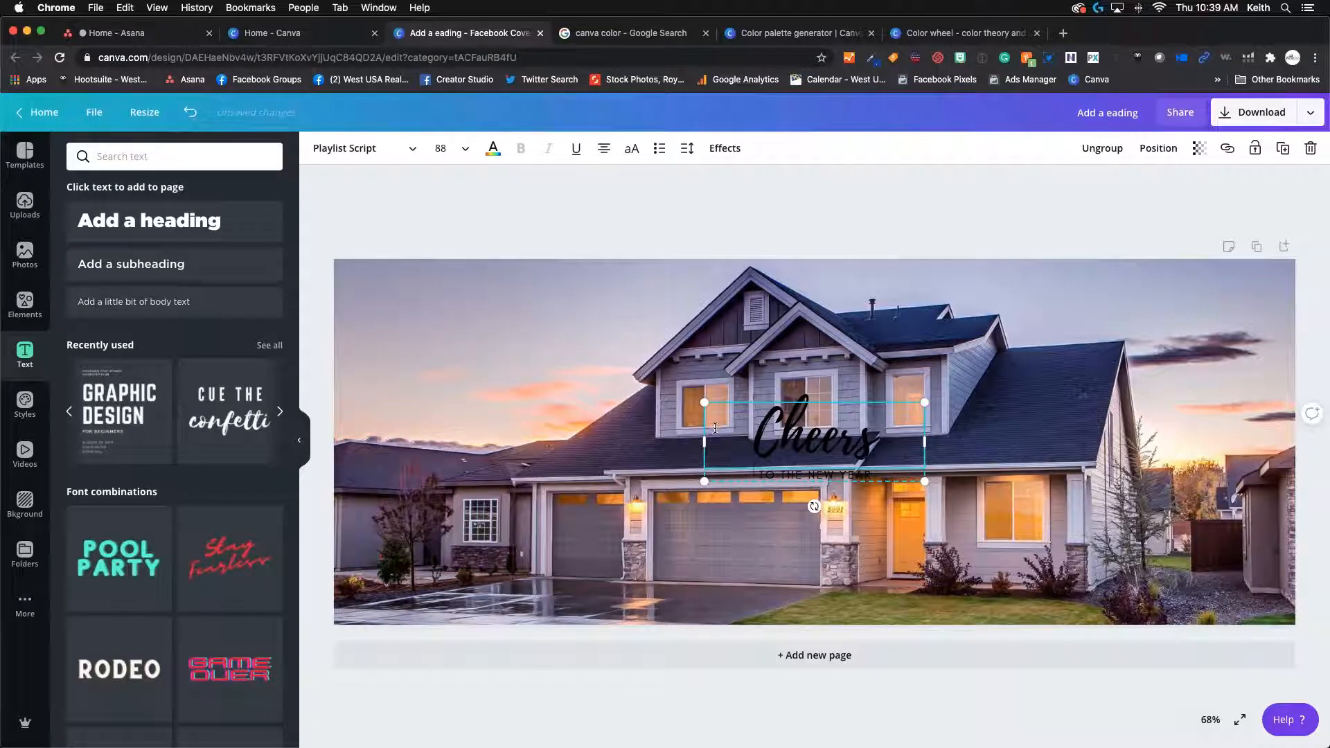
{"action": "left_click", "coordinate": [845, 495]}
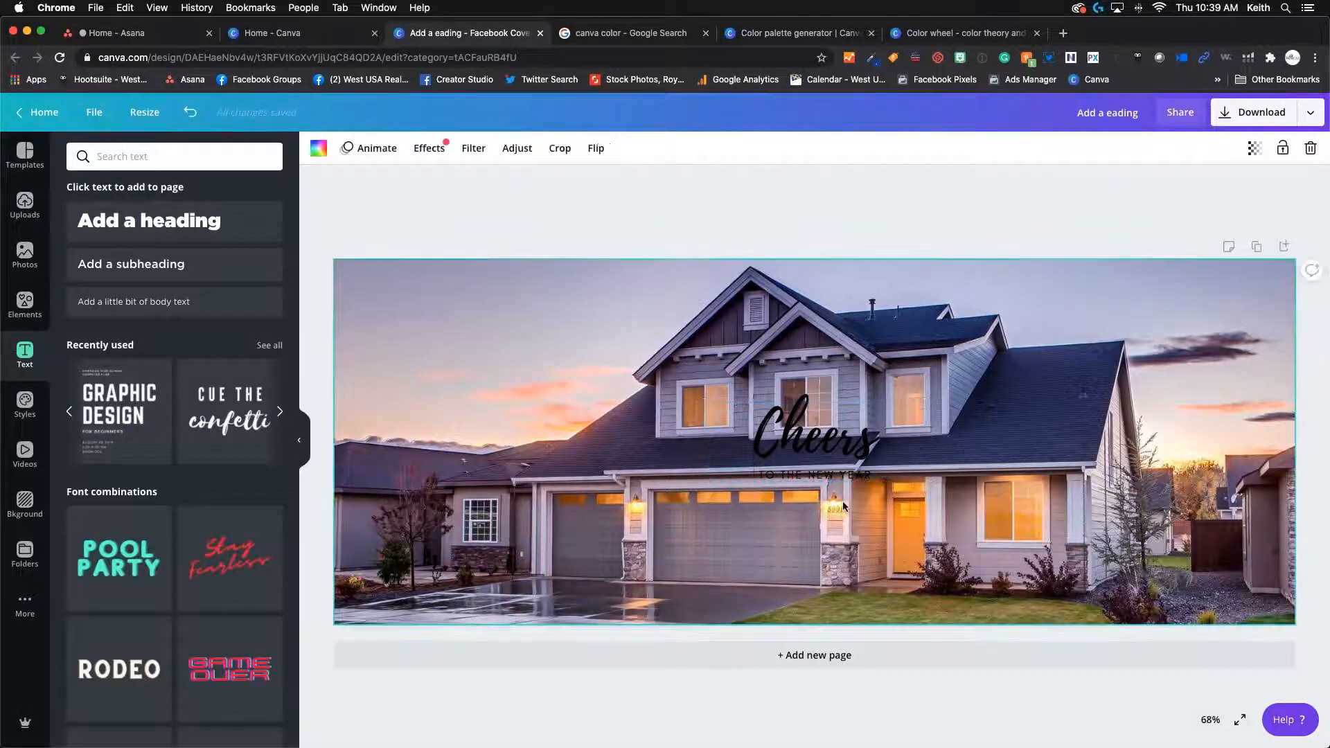
- Move the Cheers text group over the sky beside the roof and back to the centre of the cover
{"action": "left_click_drag", "start_coordinate": [821, 468], "coordinate": [487, 327]}
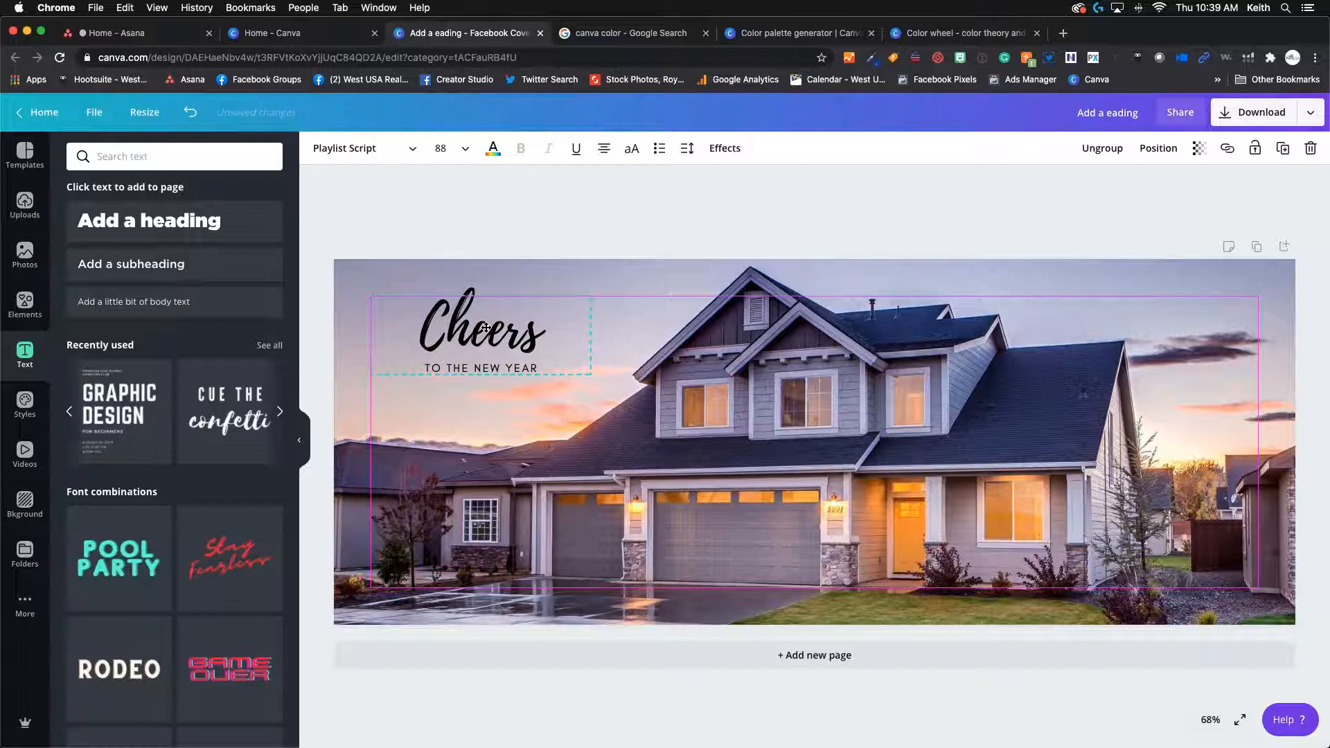
{"action": "left_click_drag", "start_coordinate": [486, 328], "coordinate": [819, 436]}
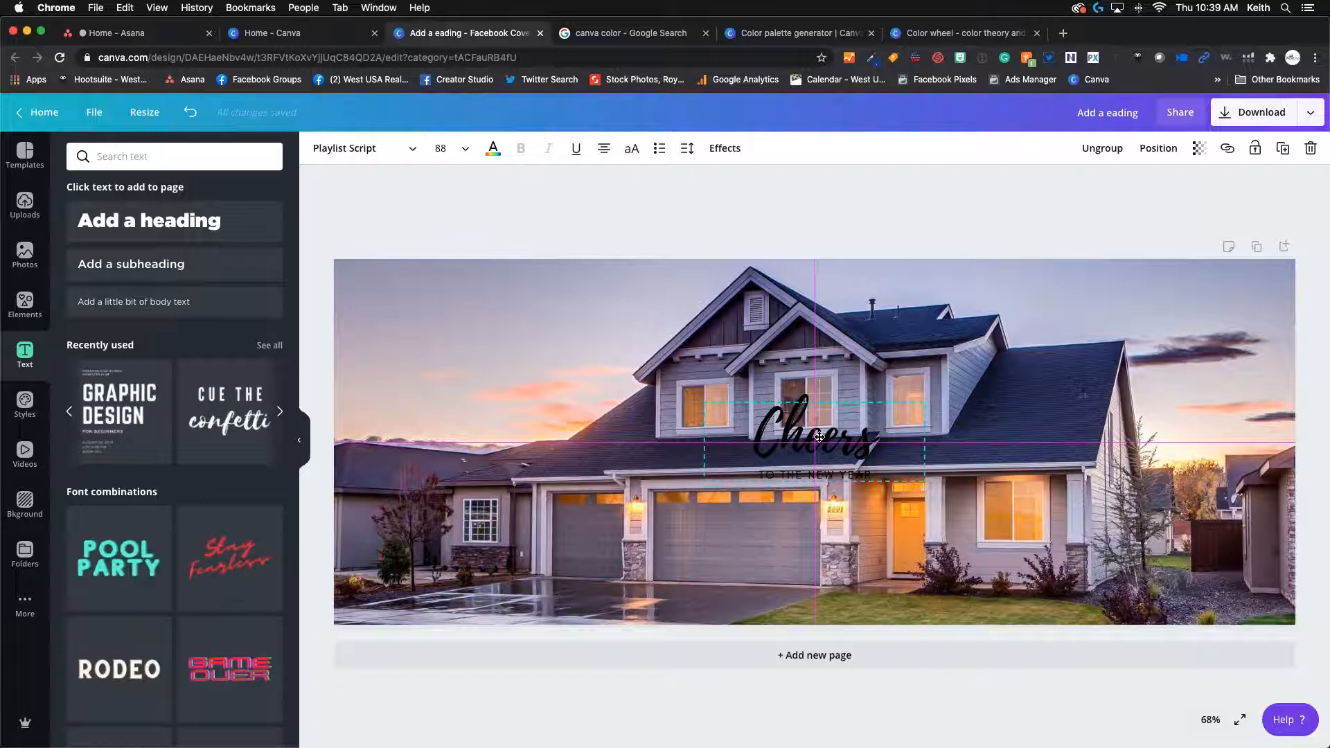
{"action": "mouse_move", "coordinate": [819, 437]}
{"action": "left_mouse_down"}
{"action": "mouse_move", "coordinate": [443, 316]}
{"action": "mouse_move", "coordinate": [423, 525]}
{"action": "mouse_move", "coordinate": [1136, 532]}
{"action": "mouse_move", "coordinate": [1185, 551]}
{"action": "mouse_move", "coordinate": [816, 463]}
{"action": "mouse_move", "coordinate": [820, 427]}
{"action": "mouse_move", "coordinate": [800, 427]}
{"action": "left_mouse_up"}
{"action": "left_click", "coordinate": [831, 312]}
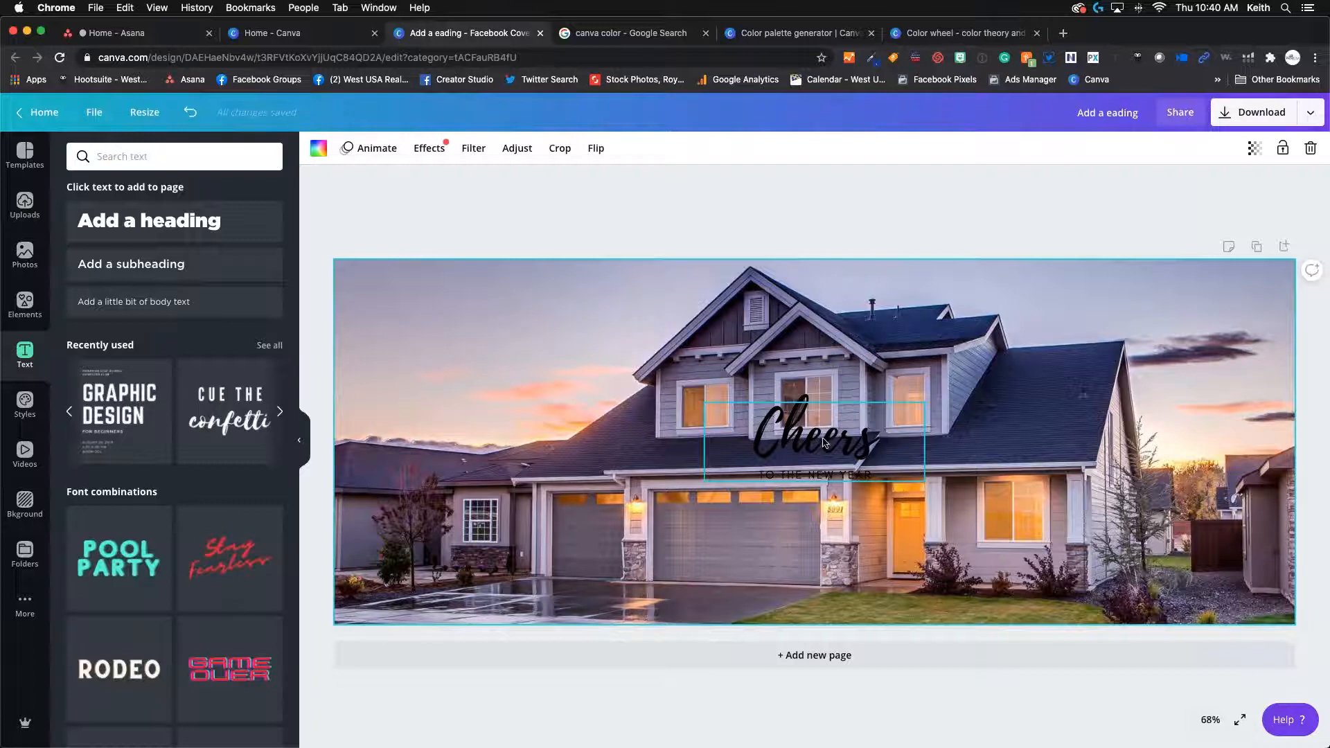
- Change the color of the word "Cheers" to white using the document colors
{"action": "left_click", "coordinate": [873, 449]}
{"action": "left_click_drag", "start_coordinate": [874, 445], "coordinate": [756, 440]}
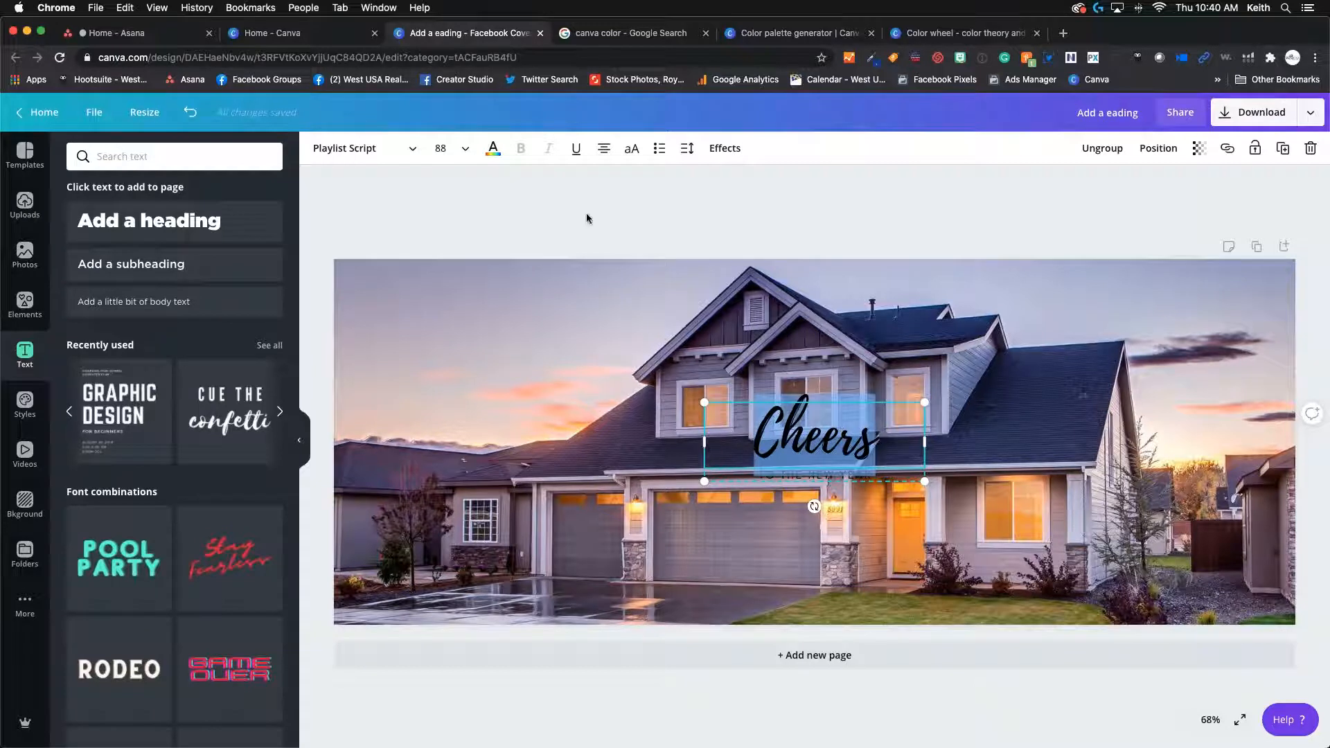
{"action": "left_click", "coordinate": [499, 160]}
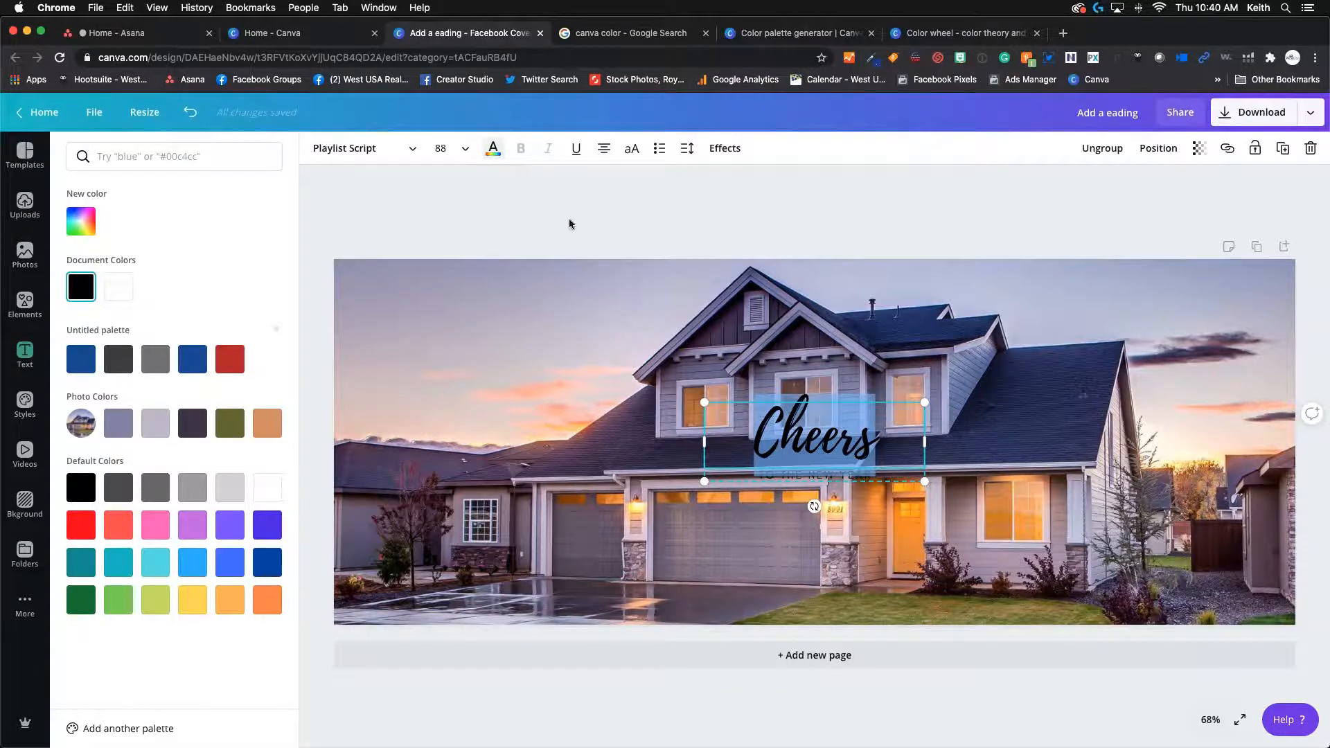
{"action": "left_click", "coordinate": [493, 150]}
{"action": "left_click", "coordinate": [493, 150]}
{"action": "left_click", "coordinate": [126, 287]}
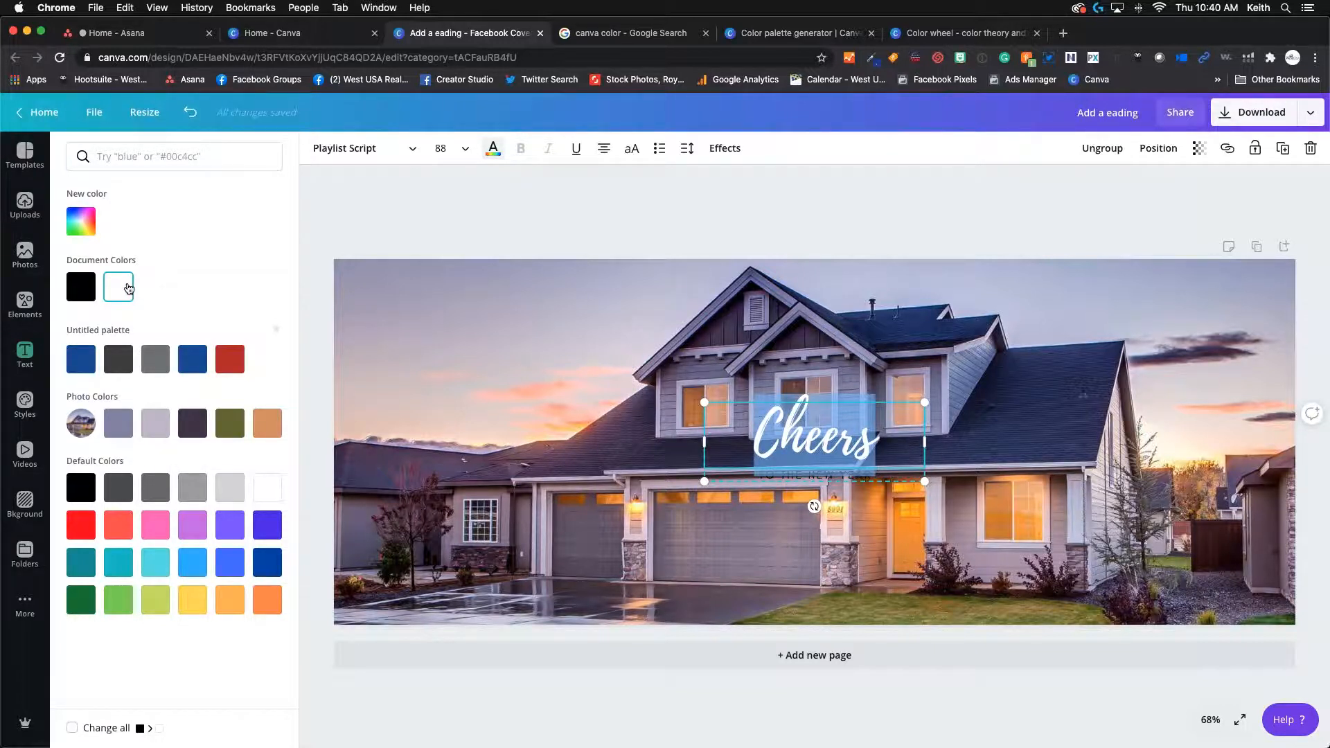
- Delete the house photo behind the text from the cover
{"action": "left_click", "coordinate": [809, 329]}
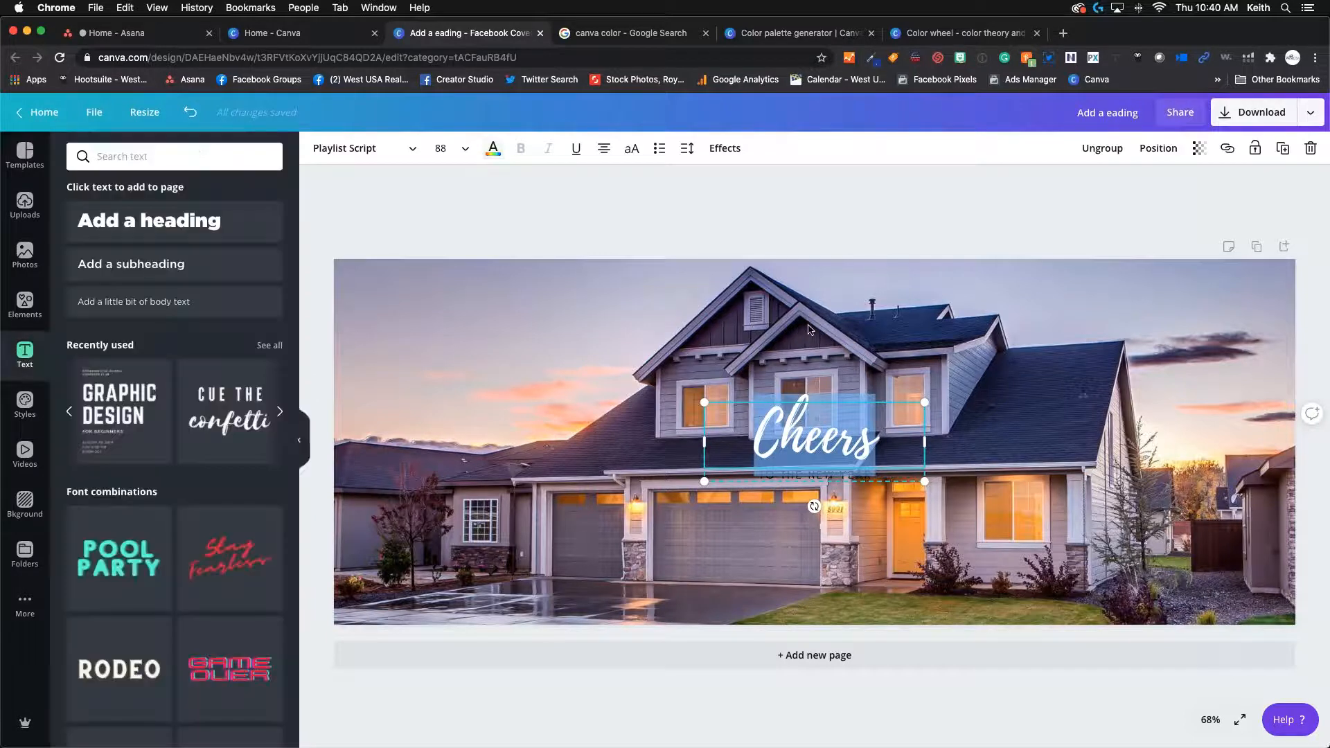
{"action": "left_click", "coordinate": [809, 329]}
{"action": "key", "text": "Delete"}
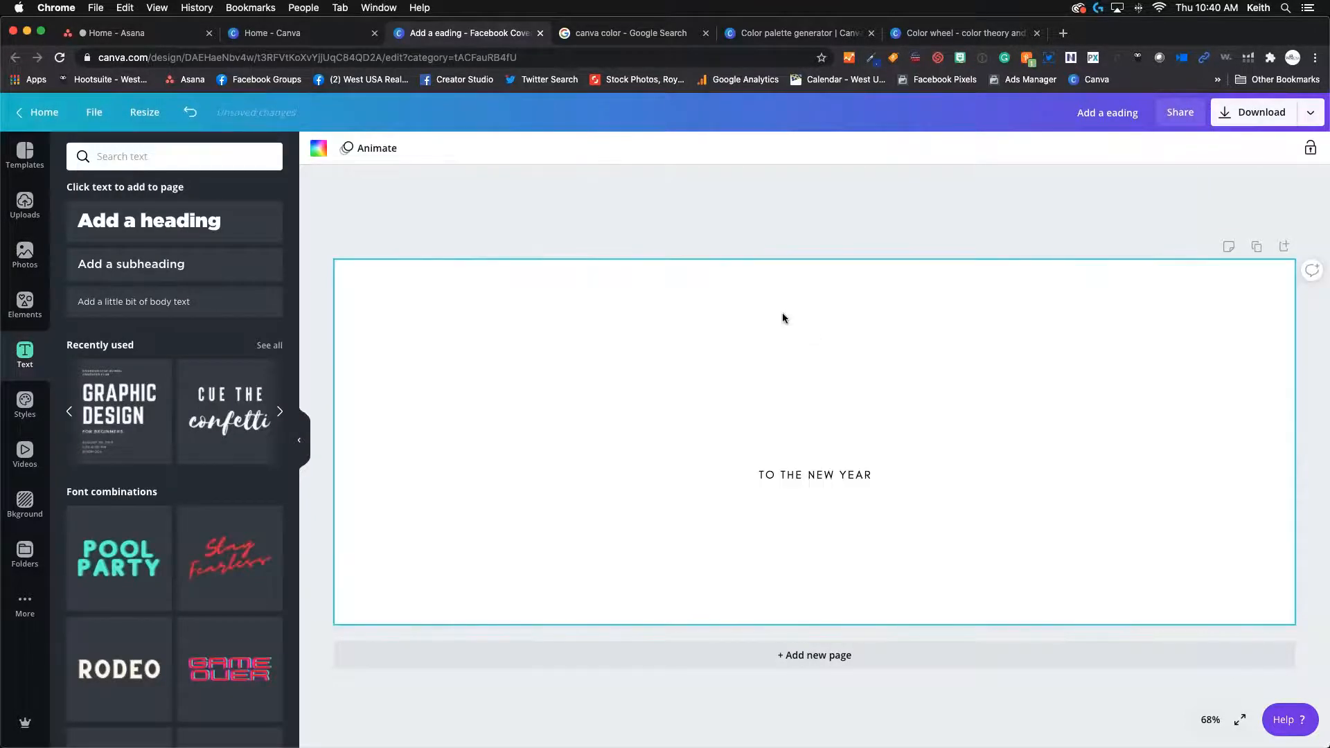
{"action": "left_click", "coordinate": [24, 204]}
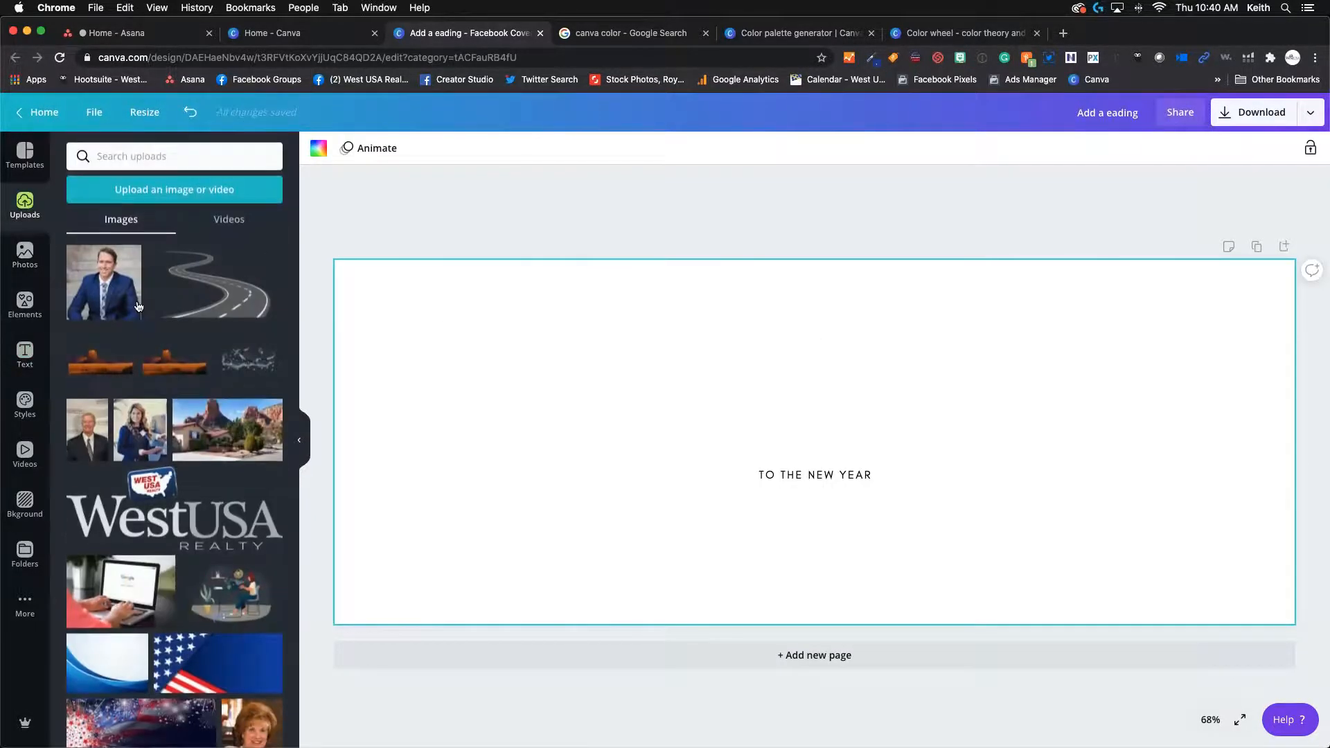
{"action": "left_click", "coordinate": [141, 190]}
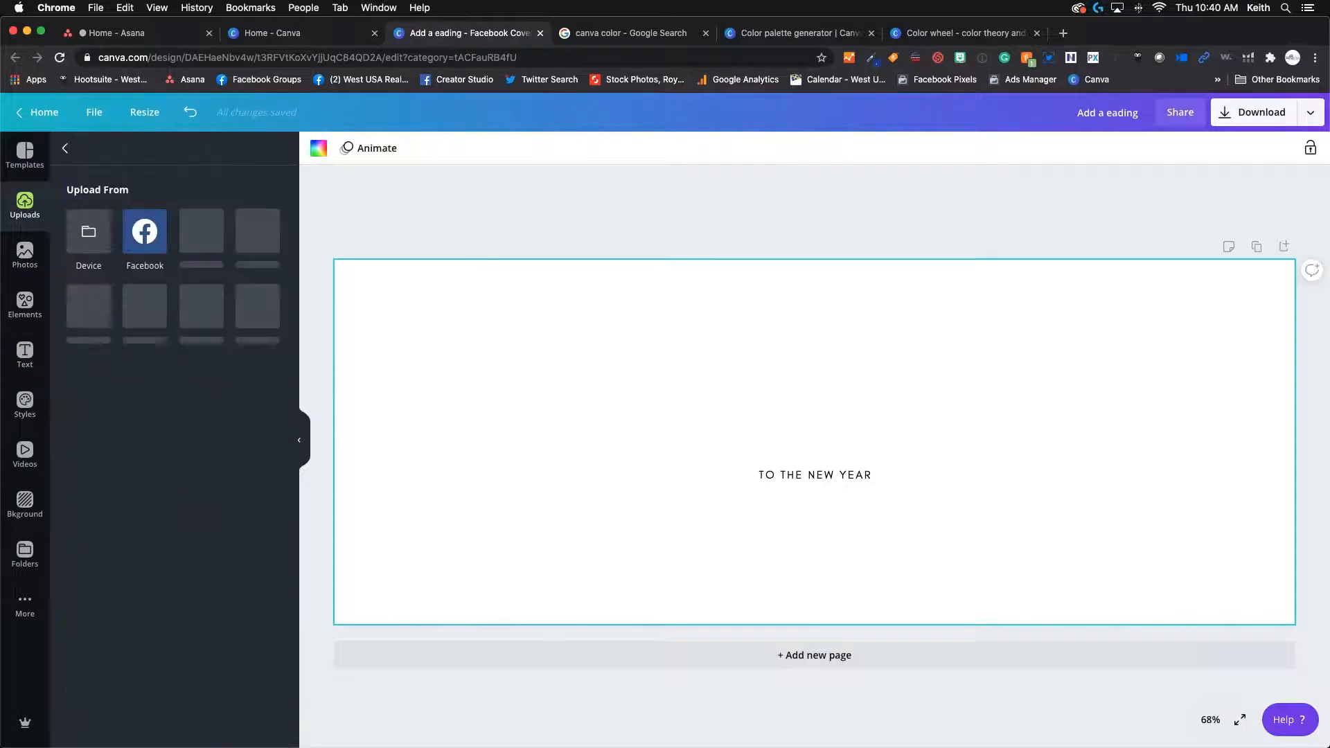
{"action": "left_click", "coordinate": [84, 225]}
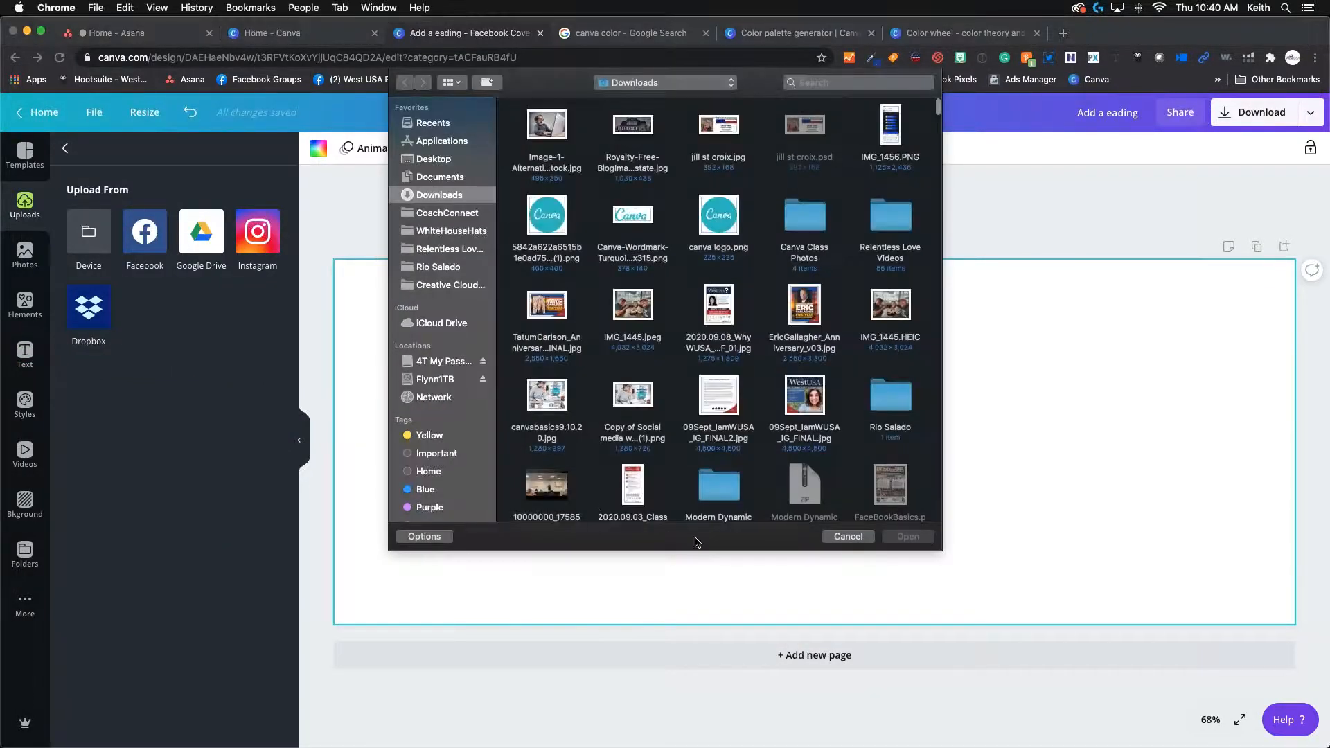
{"action": "left_click", "coordinate": [847, 538]}
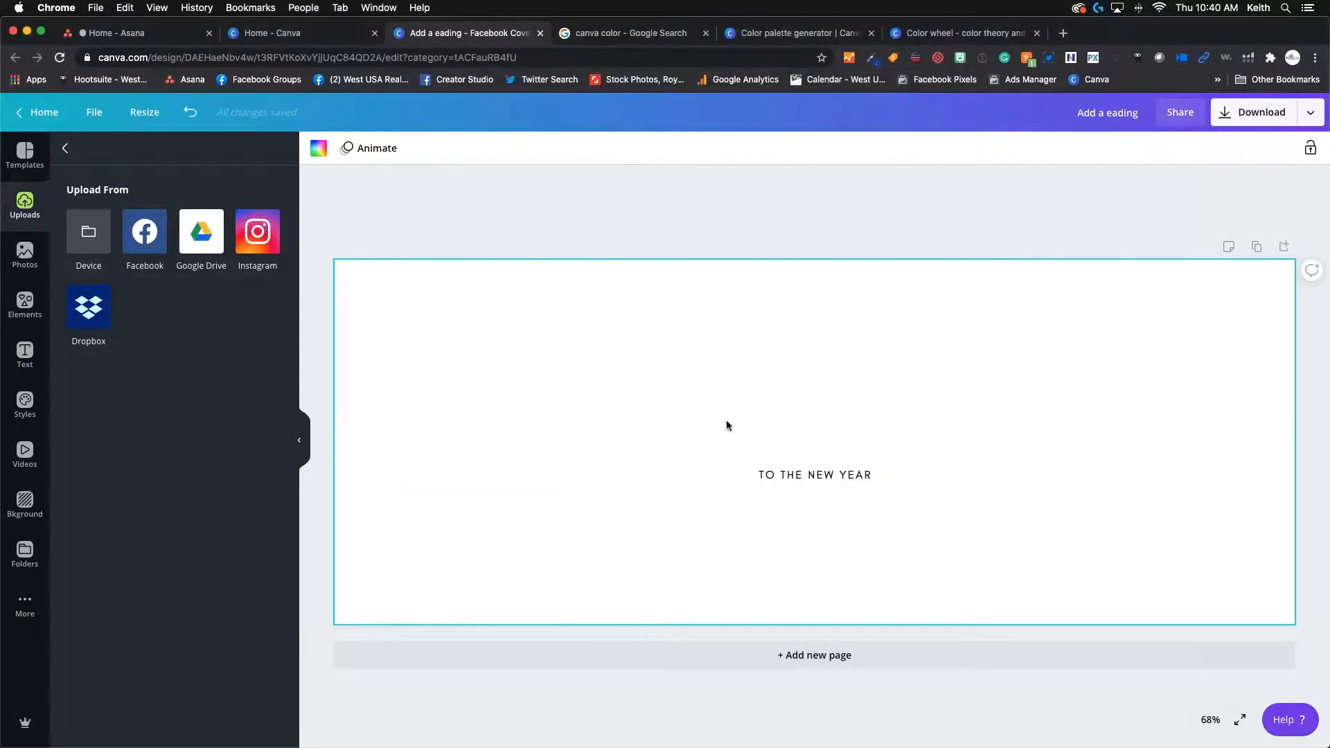
- Delete the remaining "To the New Year" line and the white "Cheers" text from the cover
{"action": "left_click", "coordinate": [839, 473]}
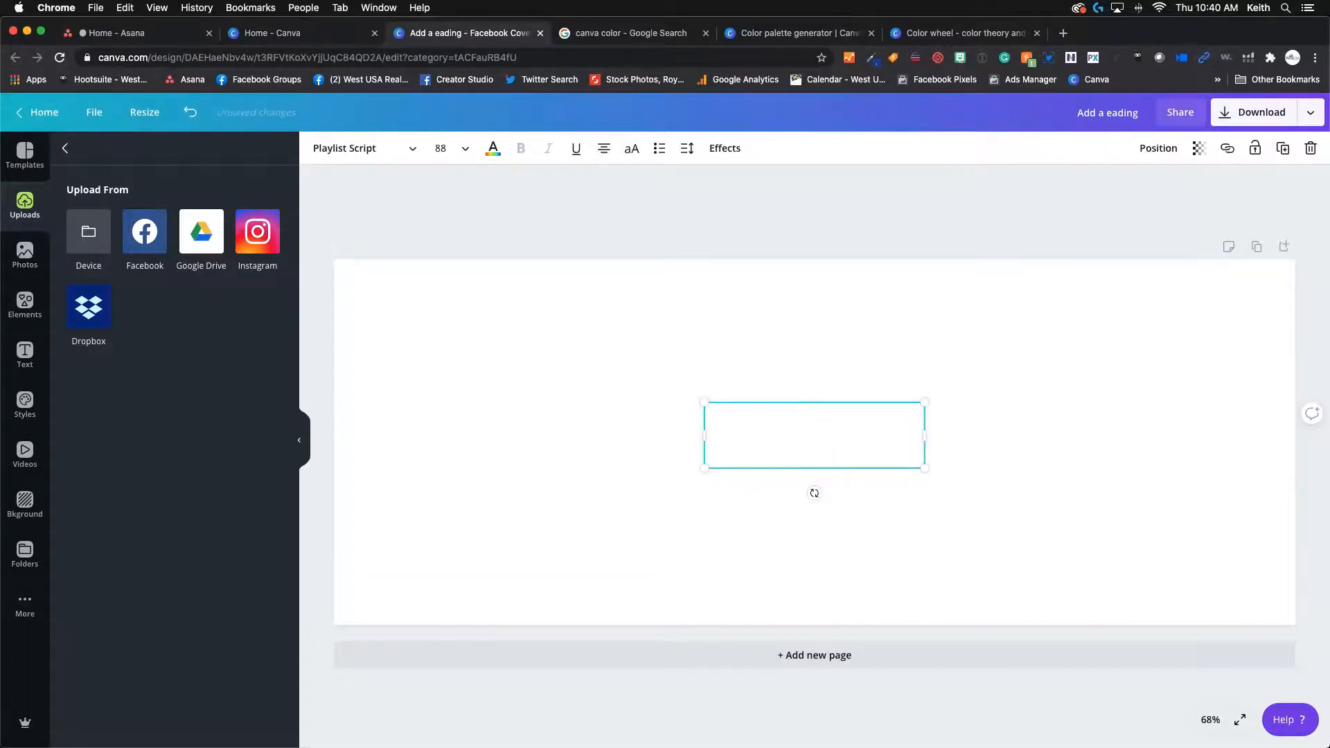
{"action": "left_click", "coordinate": [837, 389]}
{"action": "left_click", "coordinate": [836, 403]}
{"action": "key", "text": "Delete"}
{"action": "left_click", "coordinate": [25, 254]}
{"action": "left_click", "coordinate": [24, 206]}
{"action": "left_click", "coordinate": [25, 155]}
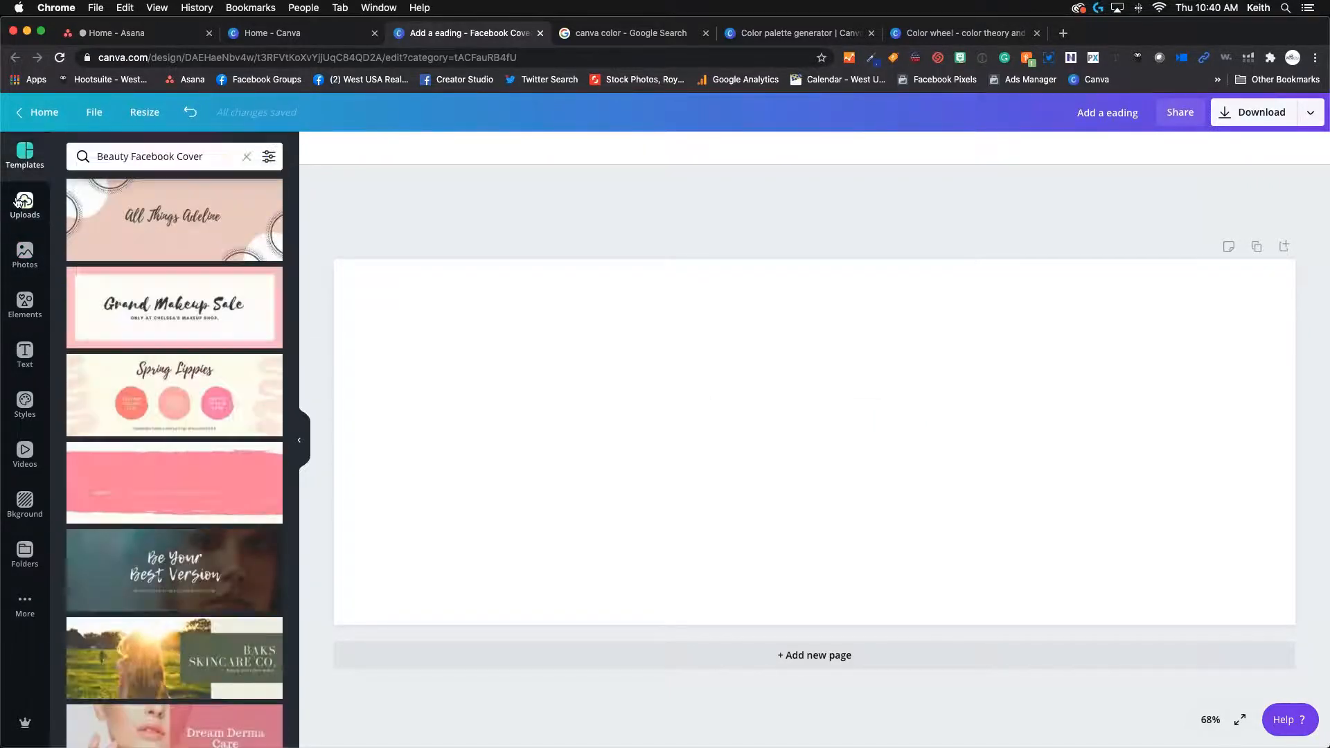
- Upload the desert house exterior photo from the device's Canva Class Photos folder in Downloads
{"action": "left_click", "coordinate": [21, 202]}
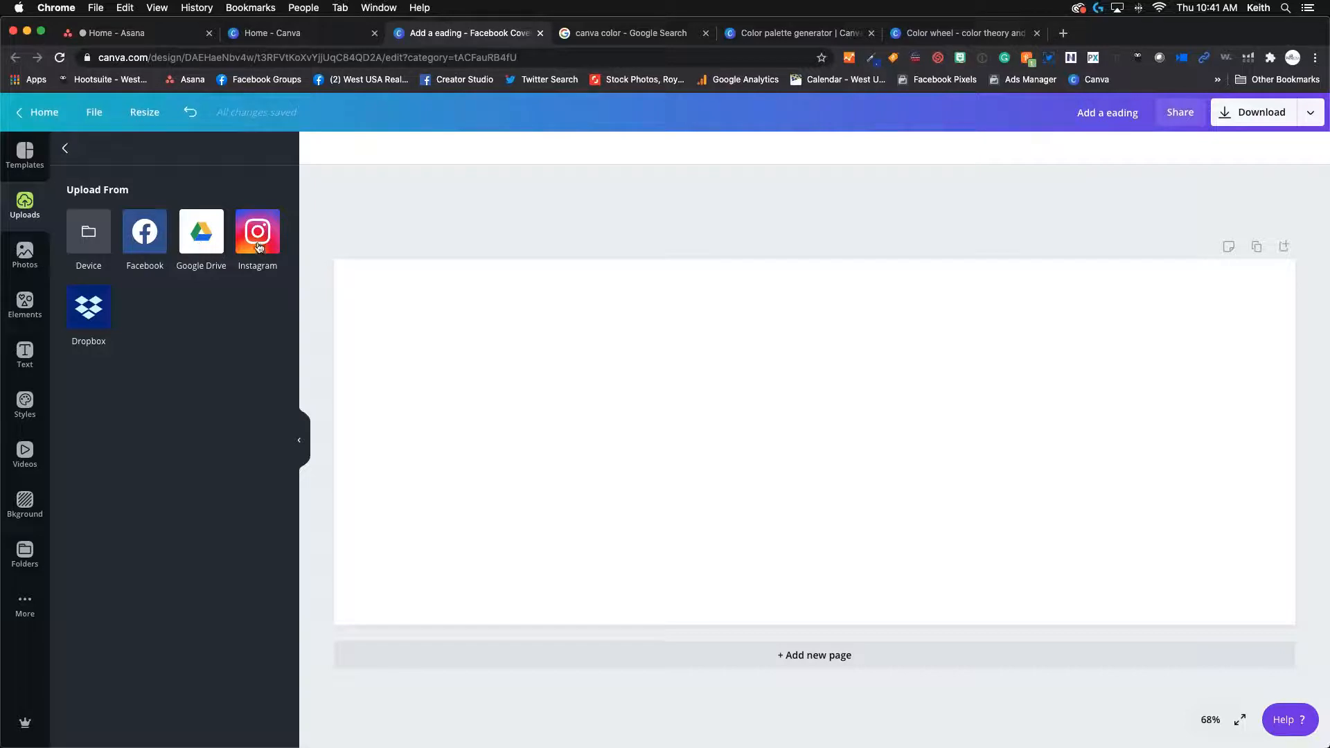
{"action": "left_click", "coordinate": [88, 233]}
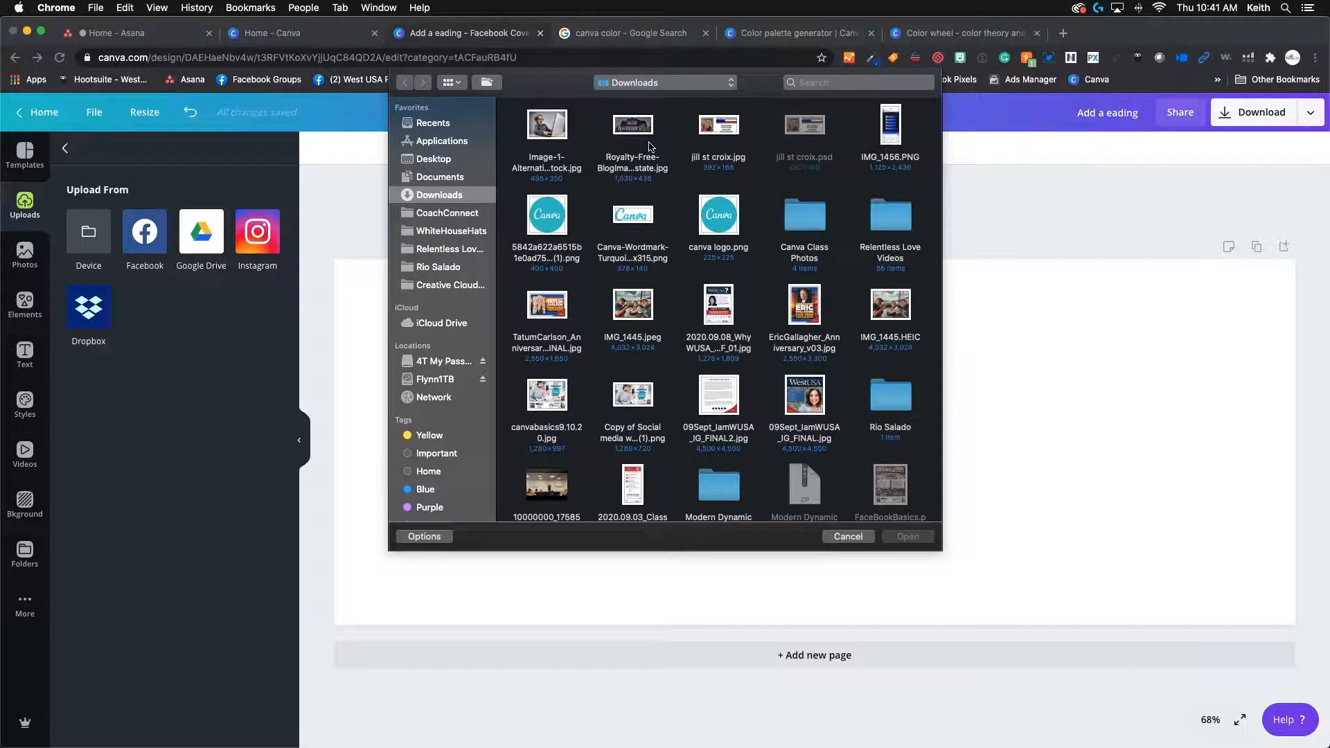
{"action": "double_click", "coordinate": [807, 221]}
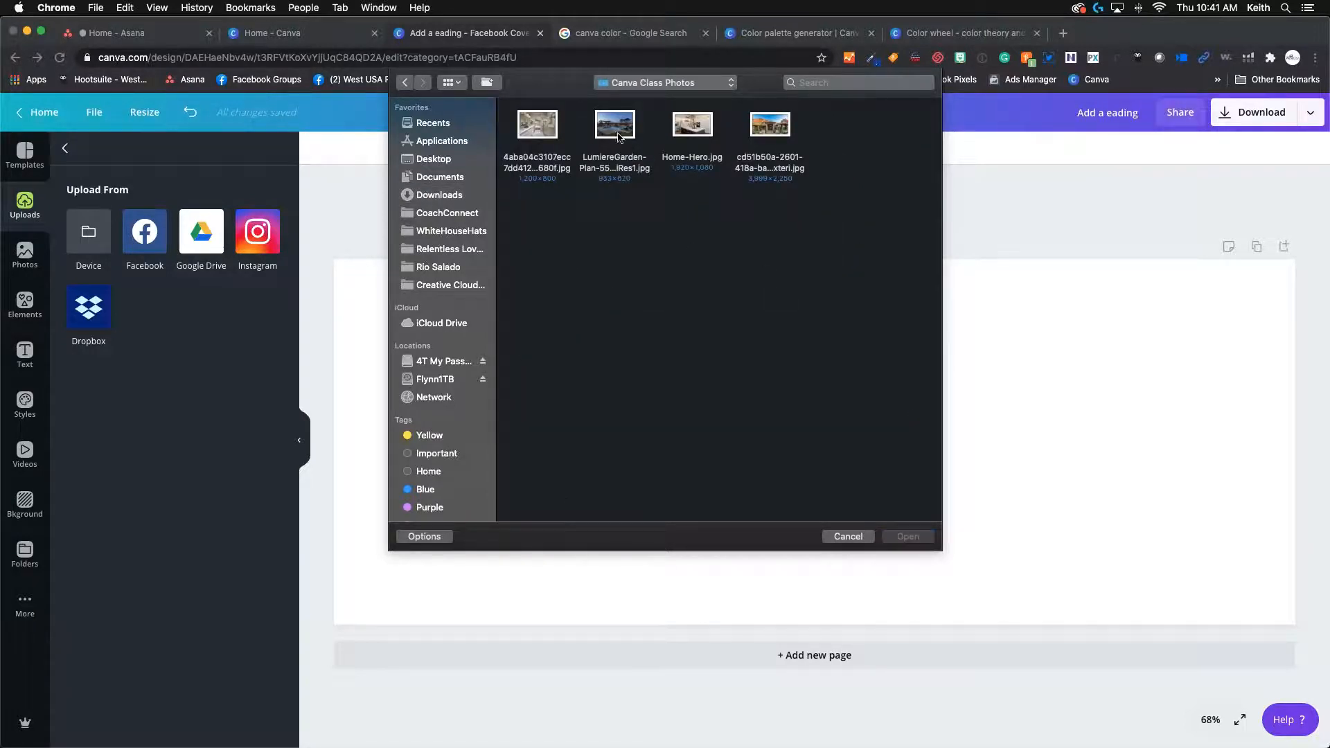
{"action": "double_click", "coordinate": [770, 126]}
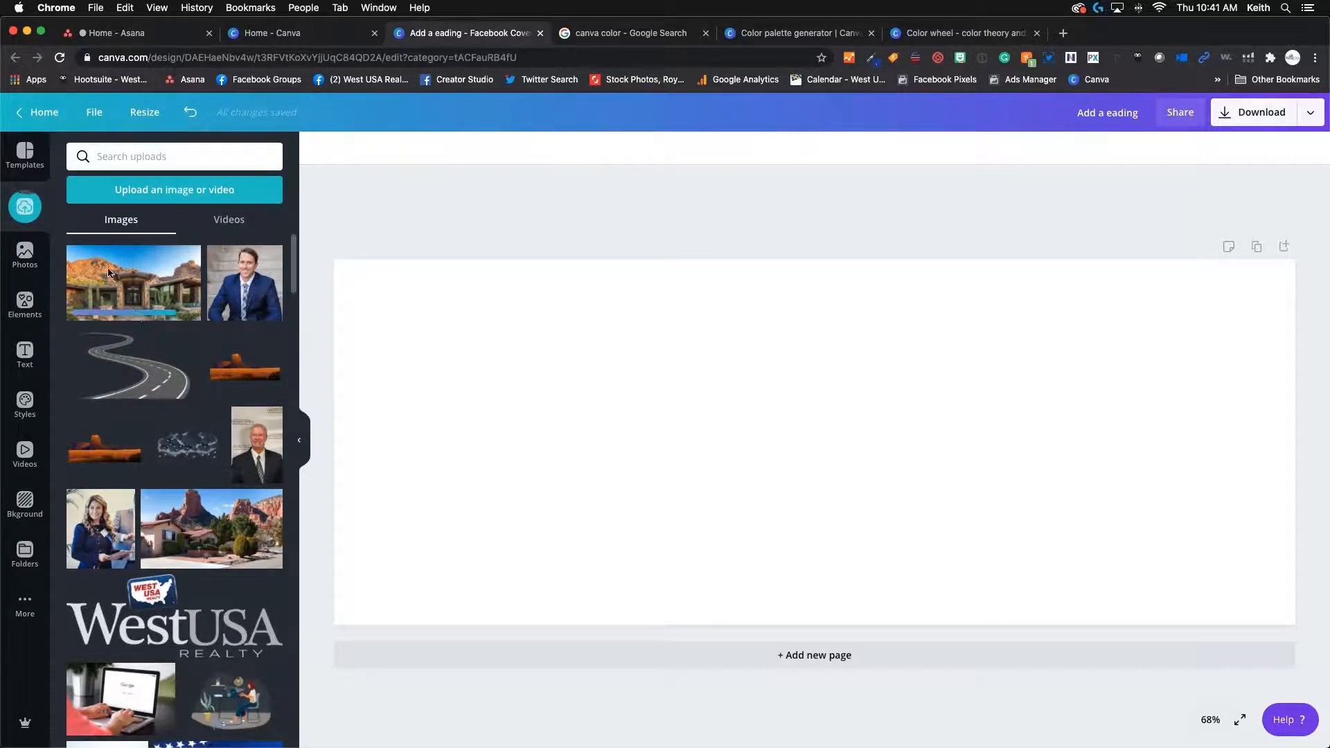
- Add the uploaded desert house photo to the cover and enlarge it until it fills the whole page
{"action": "left_click", "coordinate": [131, 269]}
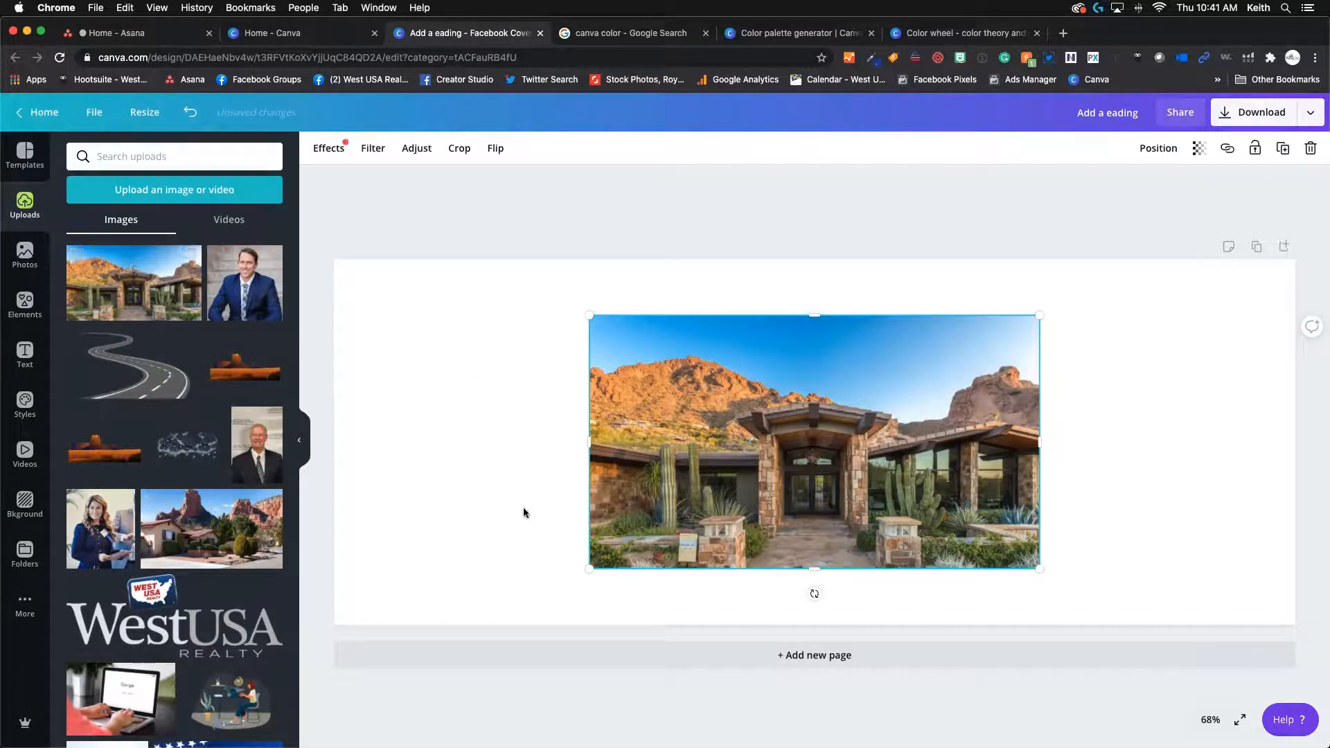
{"action": "left_click_drag", "start_coordinate": [589, 568], "coordinate": [281, 618]}
{"action": "left_click_drag", "start_coordinate": [1040, 316], "coordinate": [1302, 188]}
{"action": "left_click_drag", "start_coordinate": [1047, 495], "coordinate": [1039, 462]}
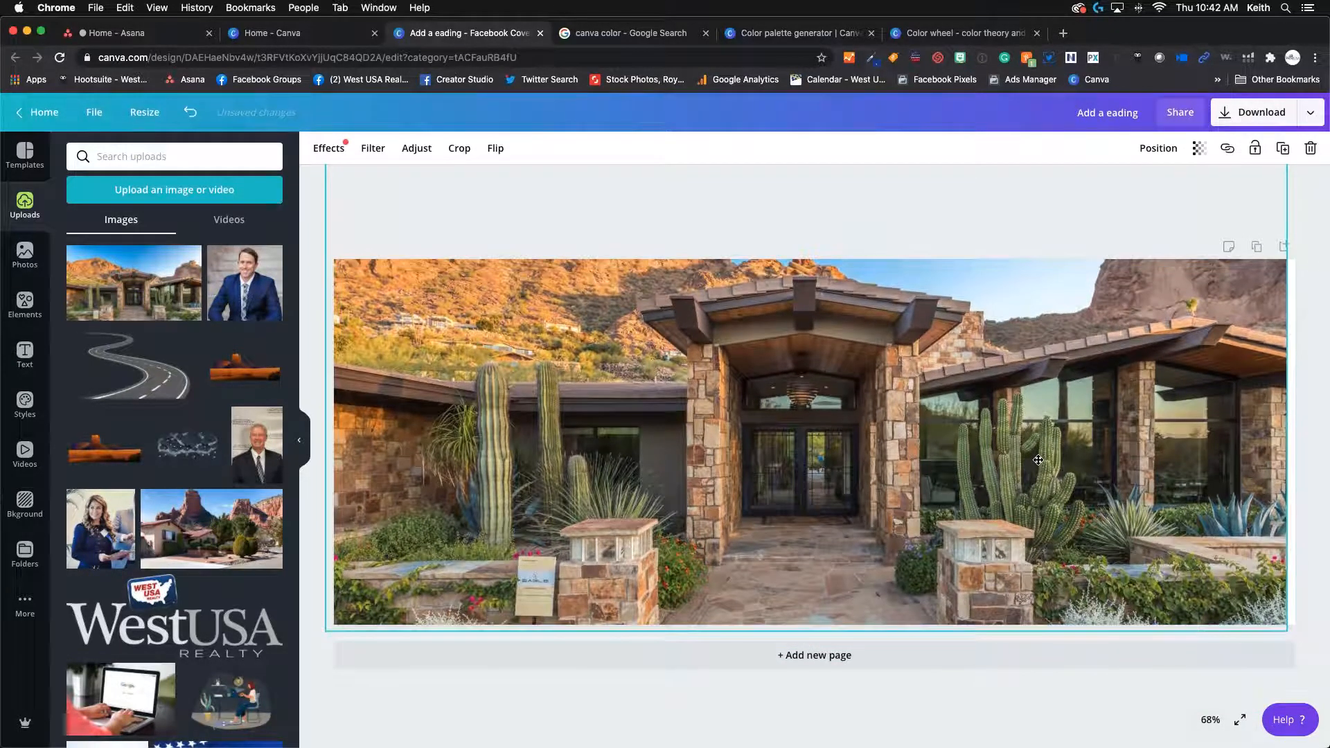
{"action": "left_click", "coordinate": [1314, 183]}
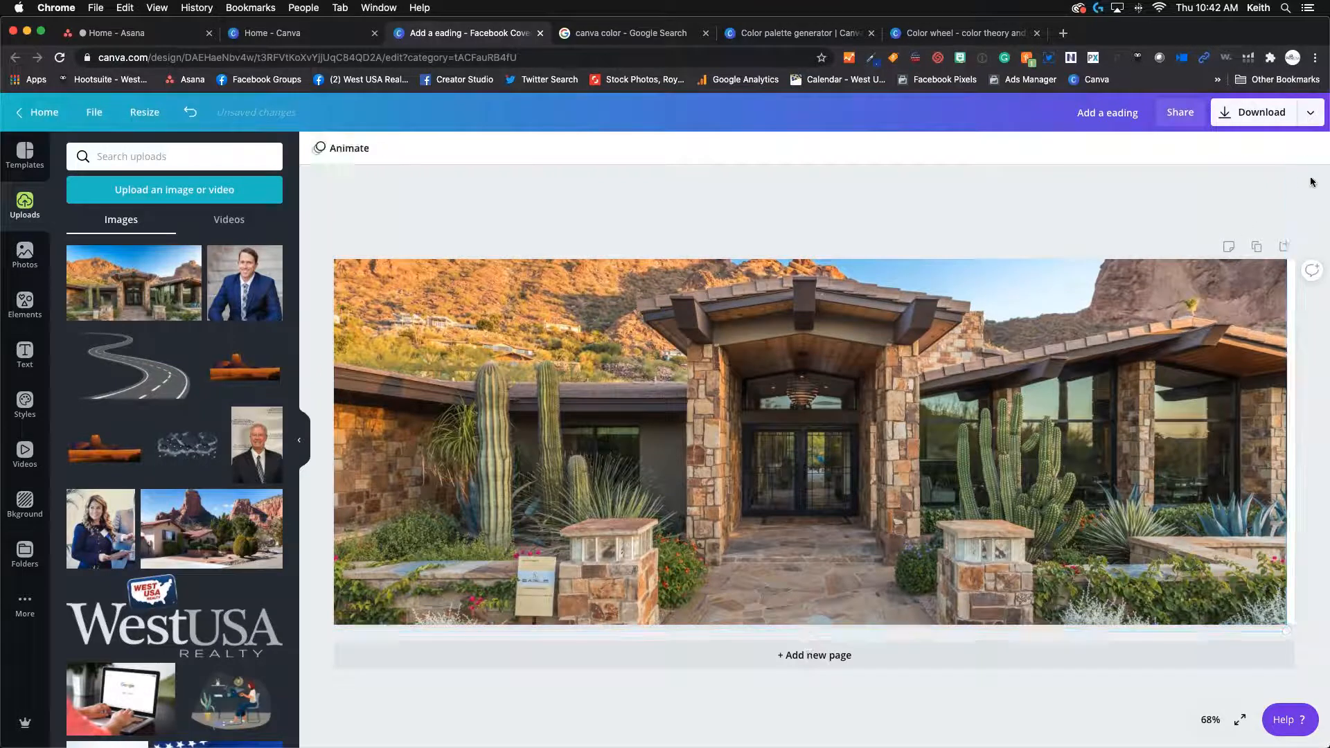
{"action": "left_click", "coordinate": [1281, 626]}
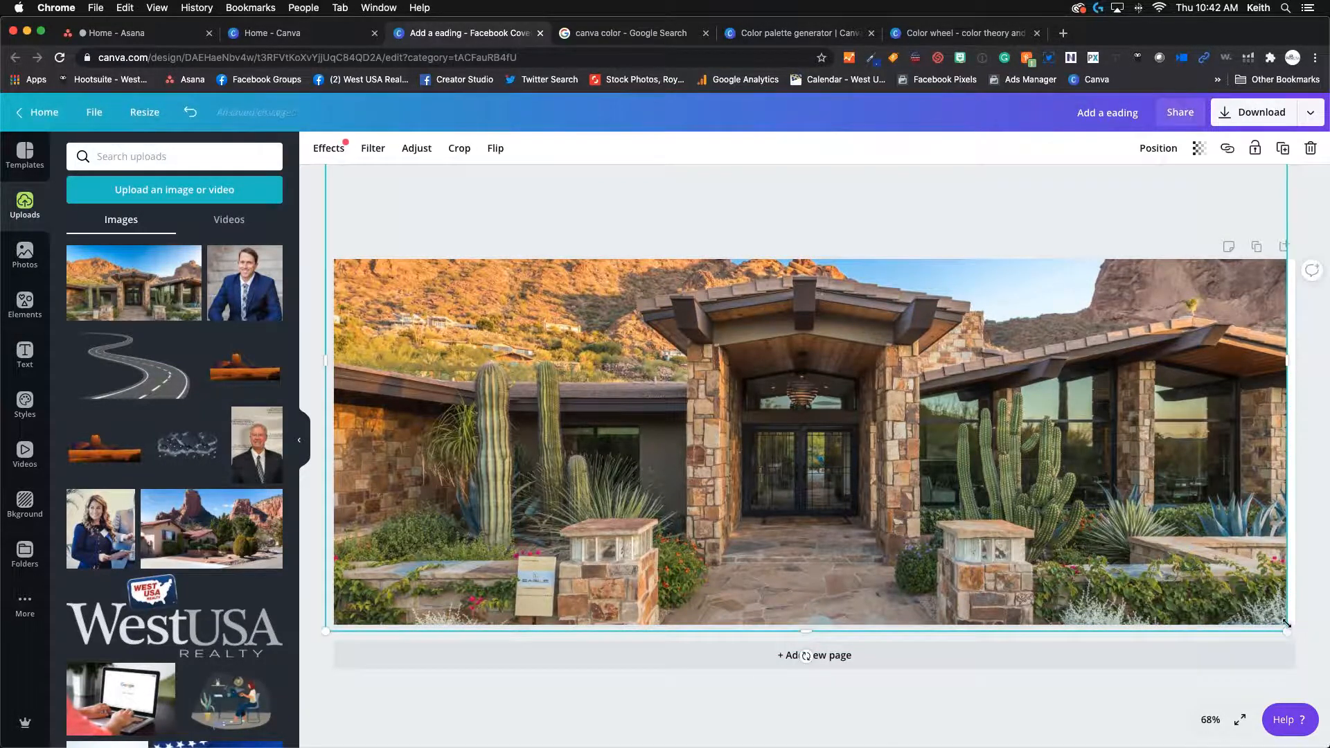
{"action": "left_click_drag", "start_coordinate": [1282, 626], "coordinate": [1293, 633]}
{"action": "left_click", "coordinate": [1312, 391]}
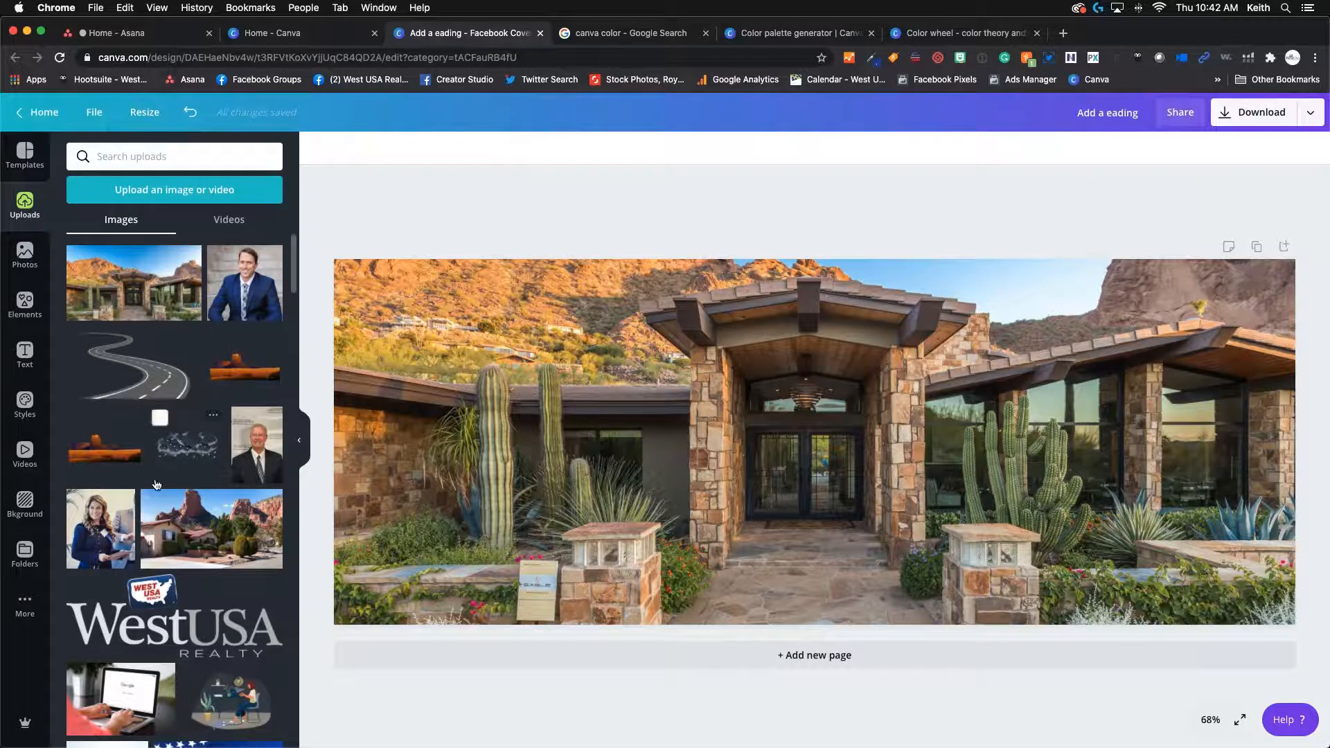
- Add the uploaded photos of the woman holding a tablet and of the smiling couple to the cover
{"action": "left_click", "coordinate": [111, 539]}
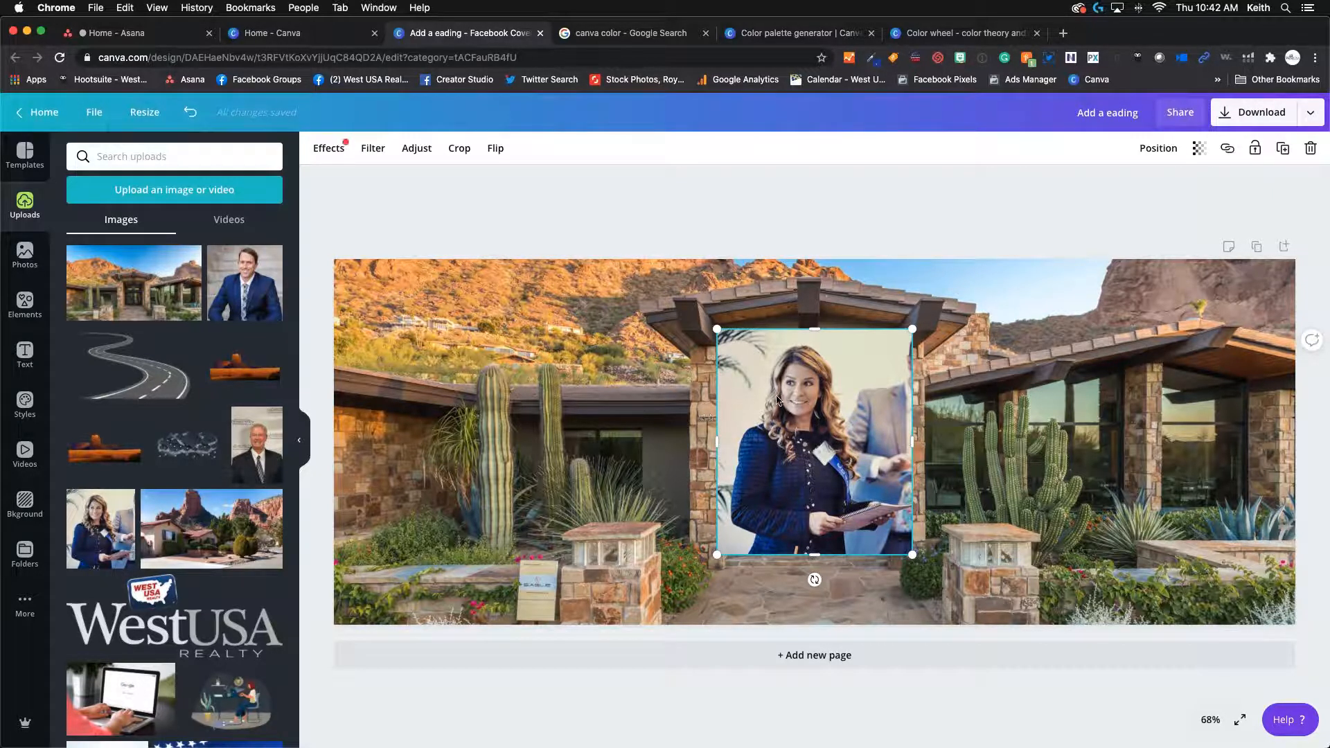
{"action": "scroll", "coordinate": [294, 401], "scroll_direction": "down", "scroll_amount": 10}
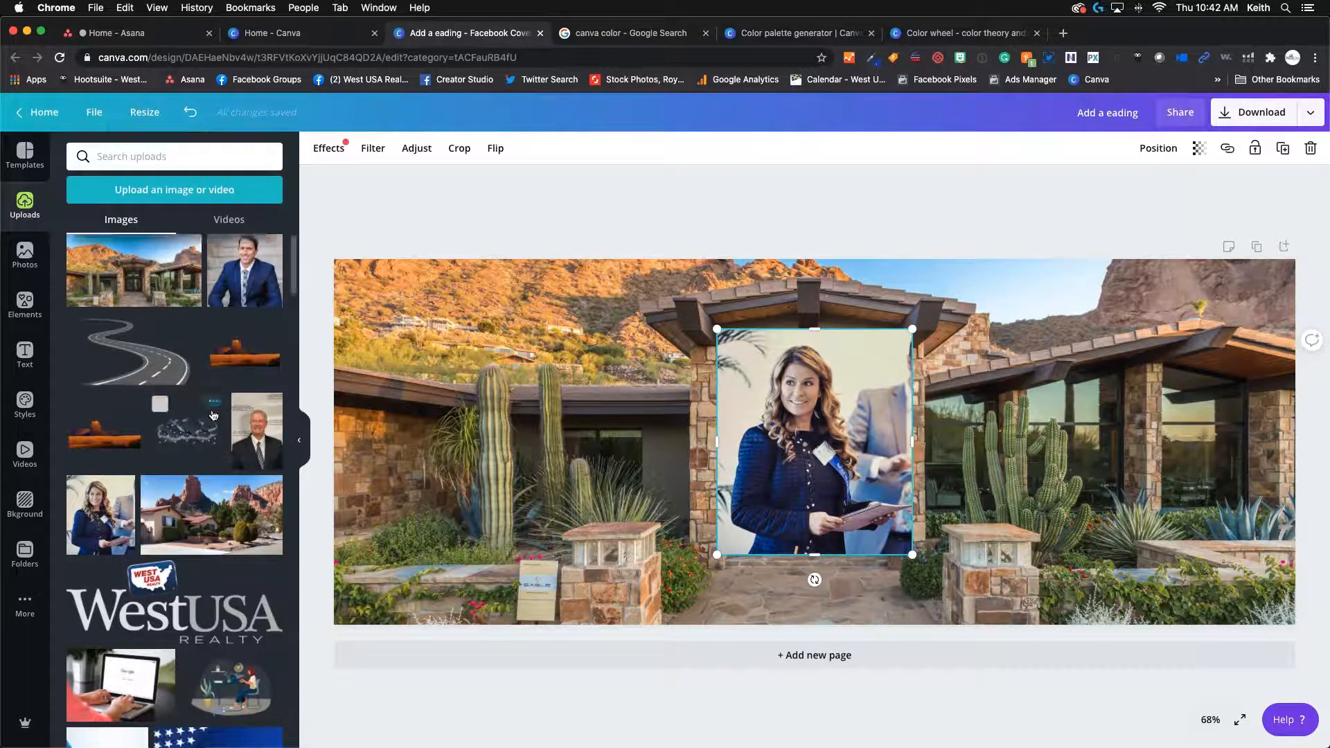
{"action": "scroll", "coordinate": [217, 417], "scroll_direction": "down", "scroll_amount": 6}
{"action": "scroll", "coordinate": [217, 417], "scroll_direction": "up", "scroll_amount": 7}
{"action": "left_click", "coordinate": [235, 464]}
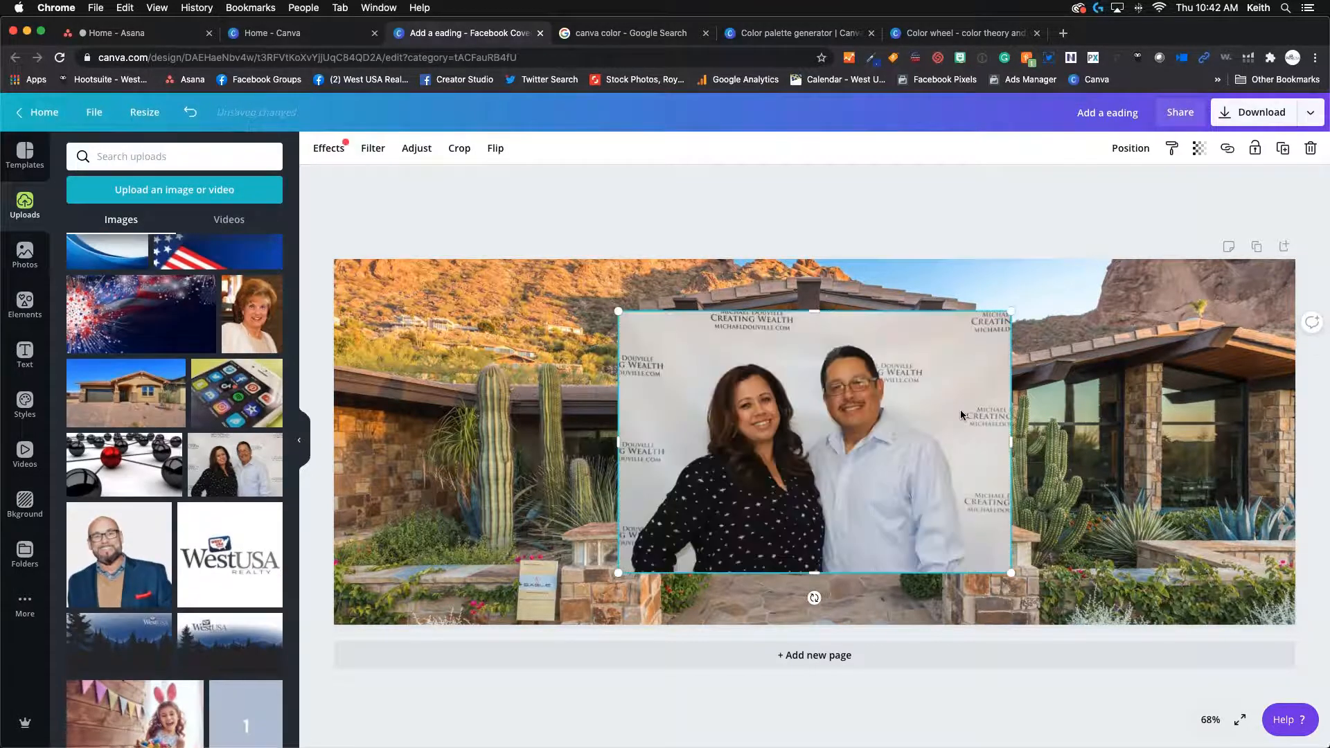
- Place the woman's photo on the right side of the cover and the couple's photo left of centre
{"action": "left_click_drag", "start_coordinate": [852, 423], "coordinate": [570, 450]}
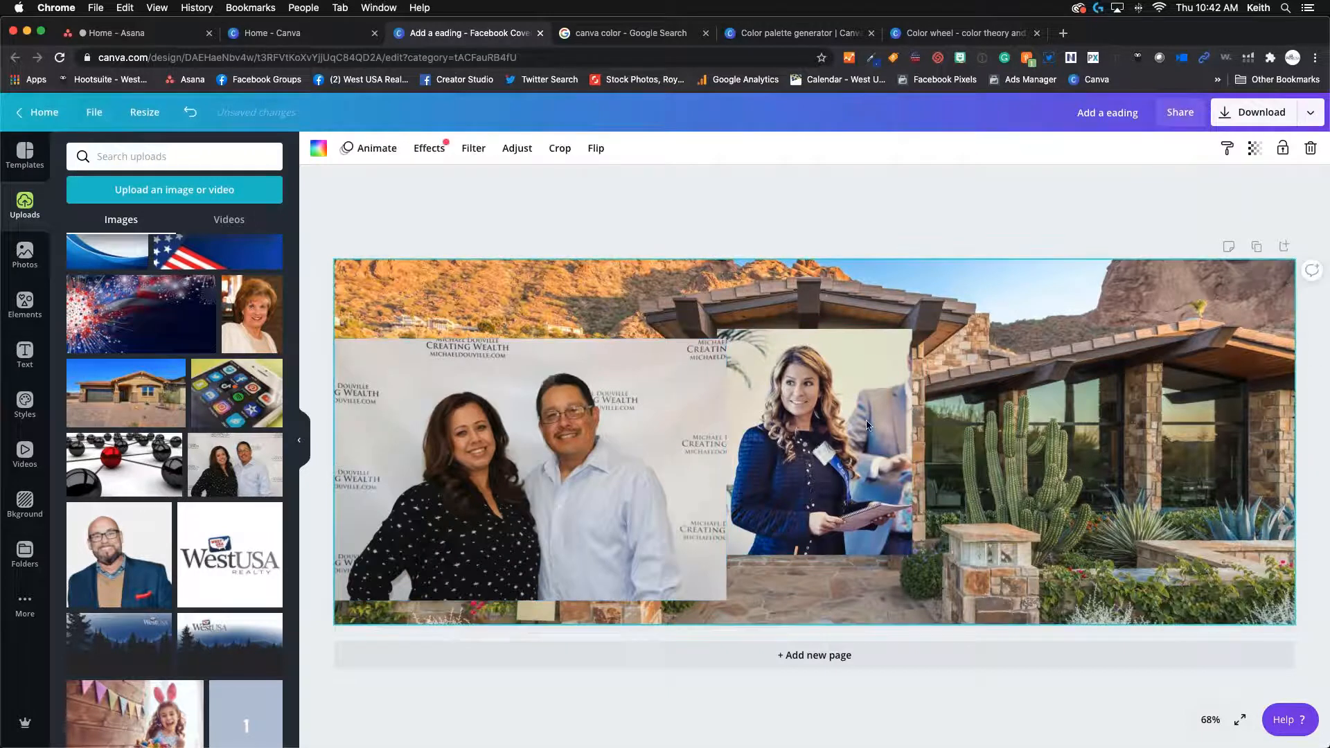
{"action": "left_click_drag", "start_coordinate": [851, 420], "coordinate": [1153, 426]}
{"action": "left_click_drag", "start_coordinate": [537, 439], "coordinate": [655, 422]}
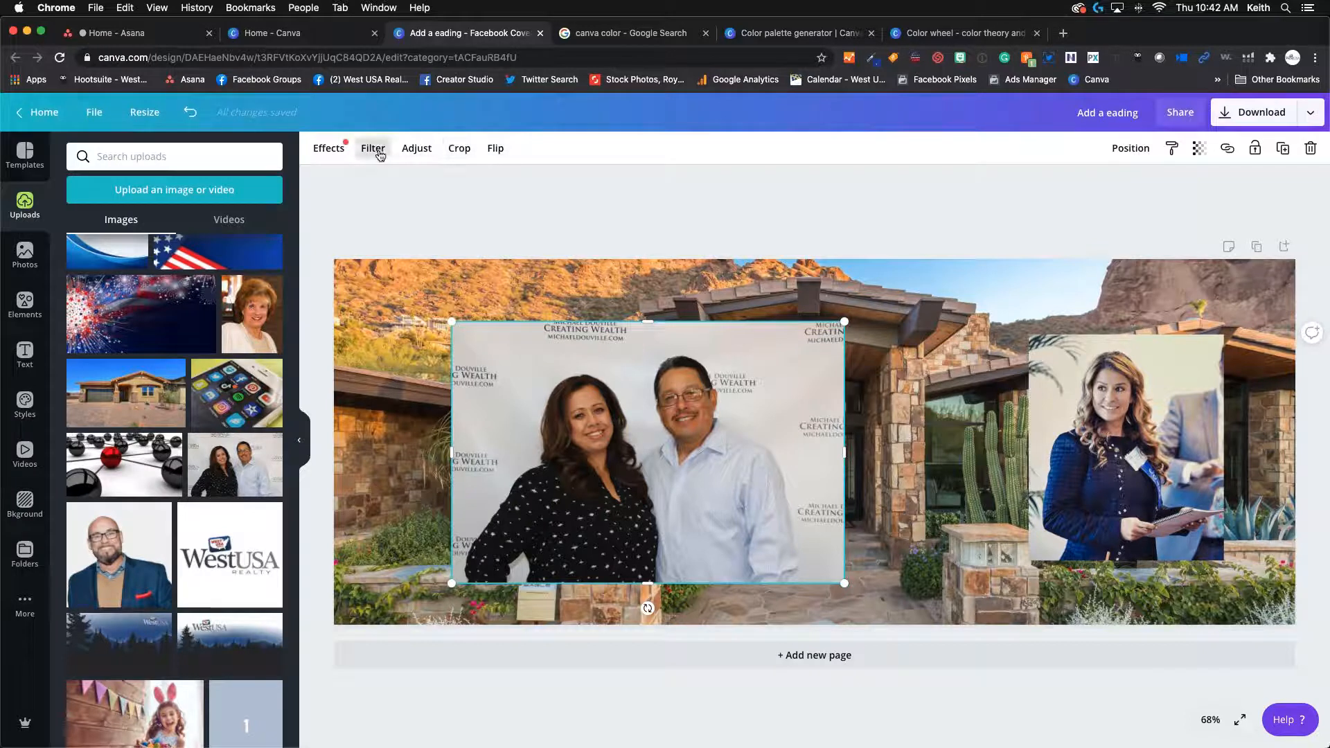
- Remove the background from the couple's photo with Background Remover and place the couple in the cover's lower left corner
{"action": "left_click", "coordinate": [328, 147]}
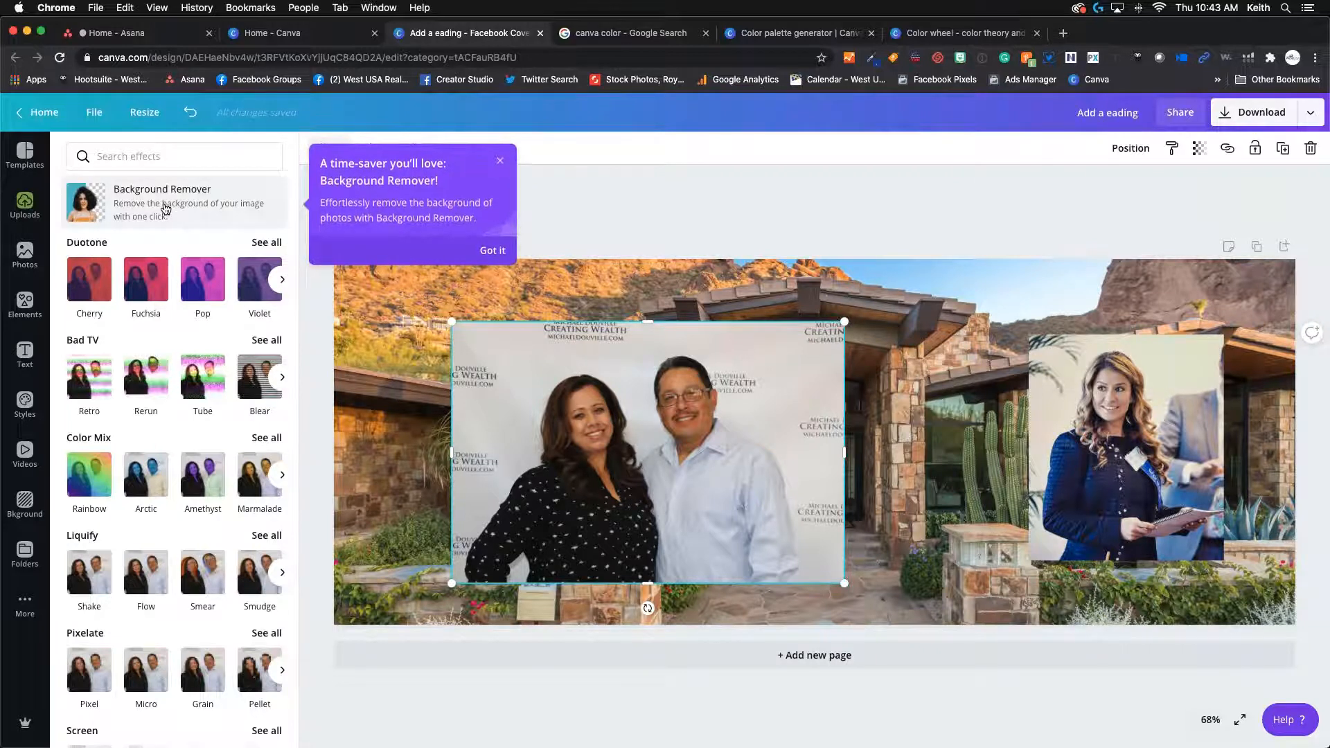
{"action": "left_click", "coordinate": [500, 164]}
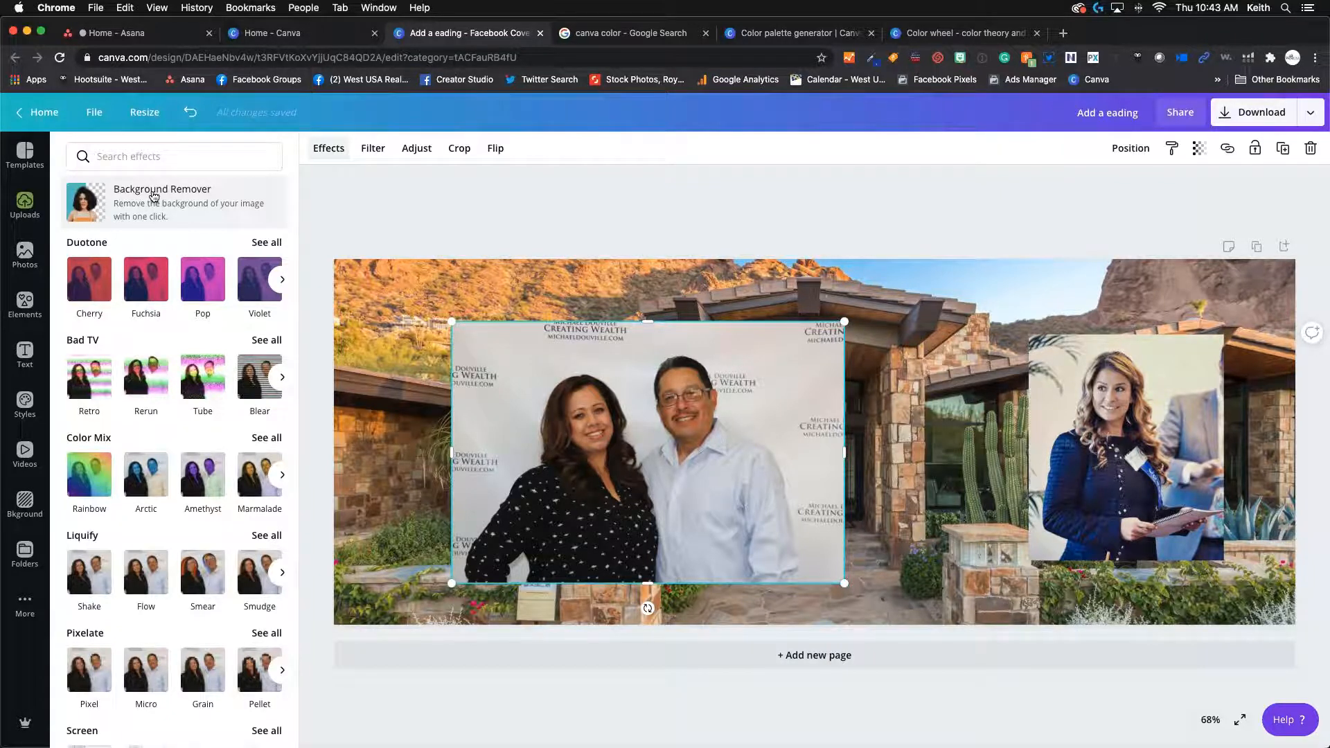
{"action": "left_click", "coordinate": [154, 197]}
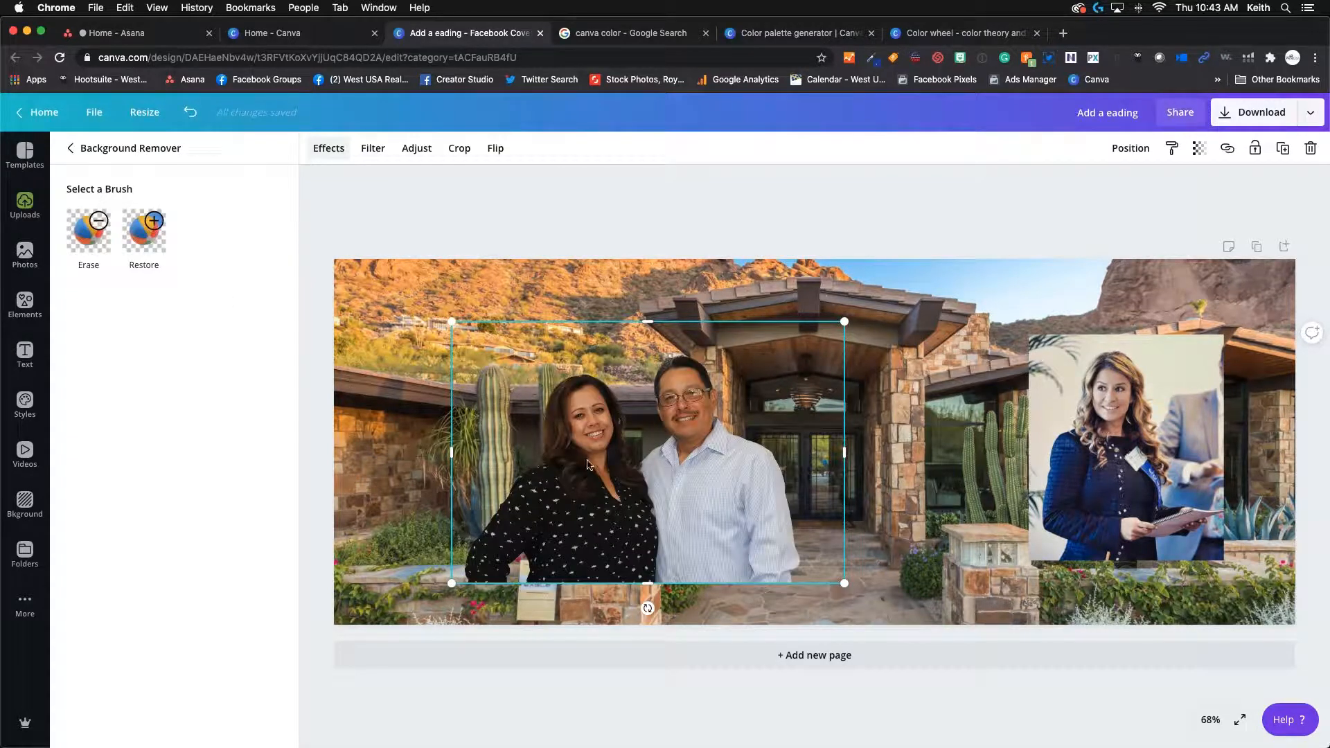
{"action": "left_click_drag", "start_coordinate": [653, 488], "coordinate": [526, 527]}
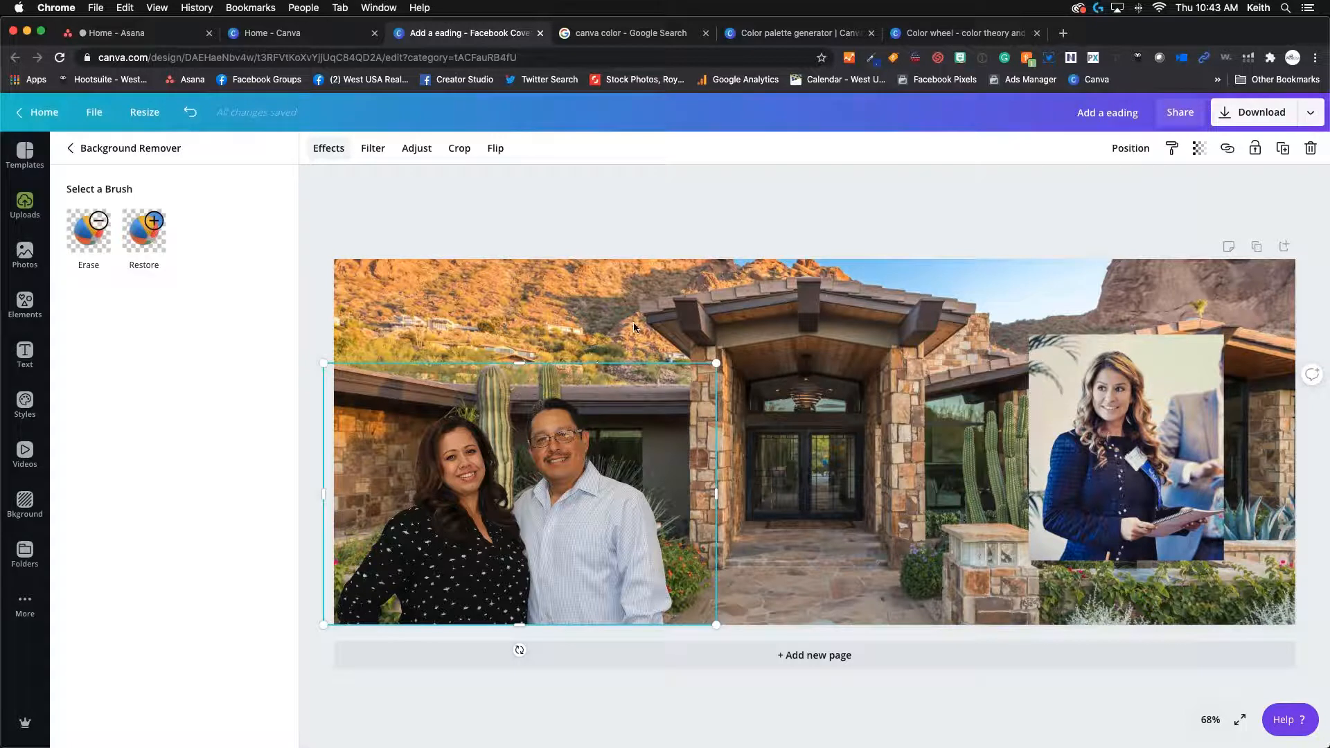
- Remove the background from the woman's photo and place her in front of the house entrance at the cover's bottom edge
{"action": "left_click", "coordinate": [1081, 380]}
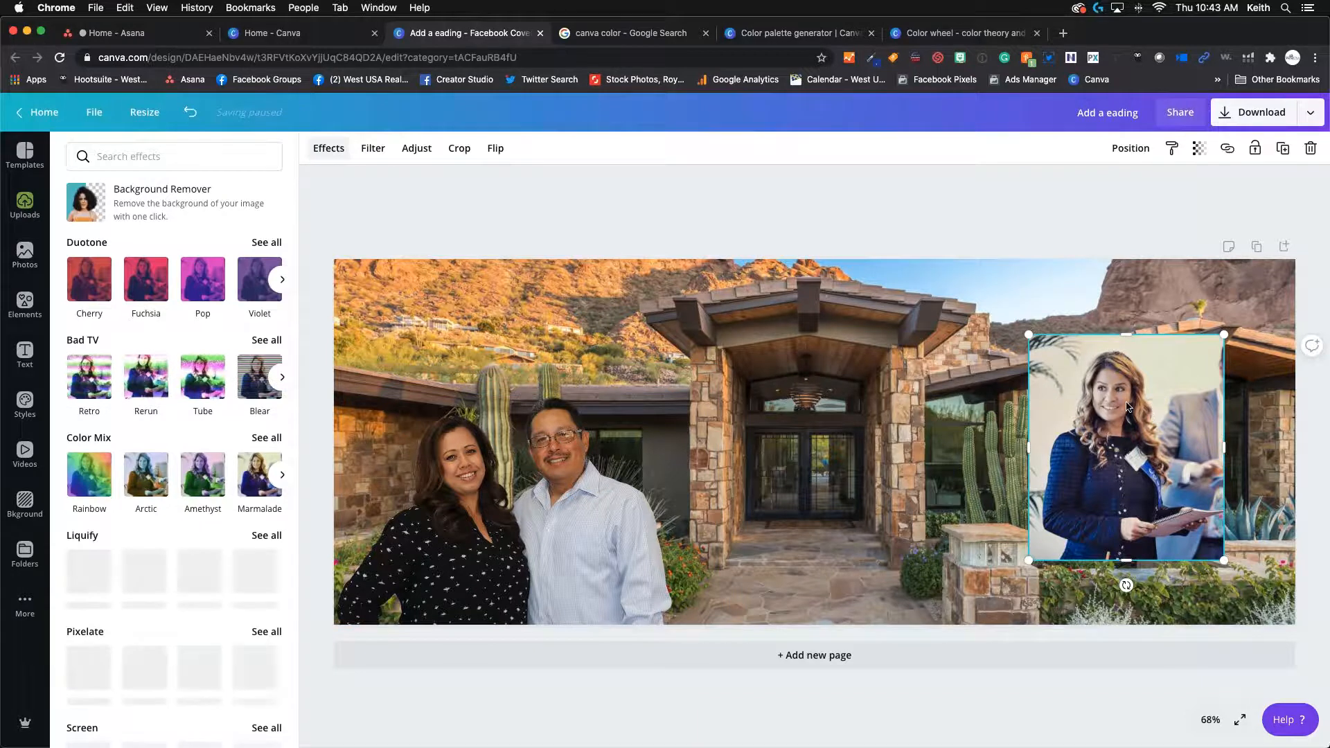
{"action": "left_click", "coordinate": [169, 213]}
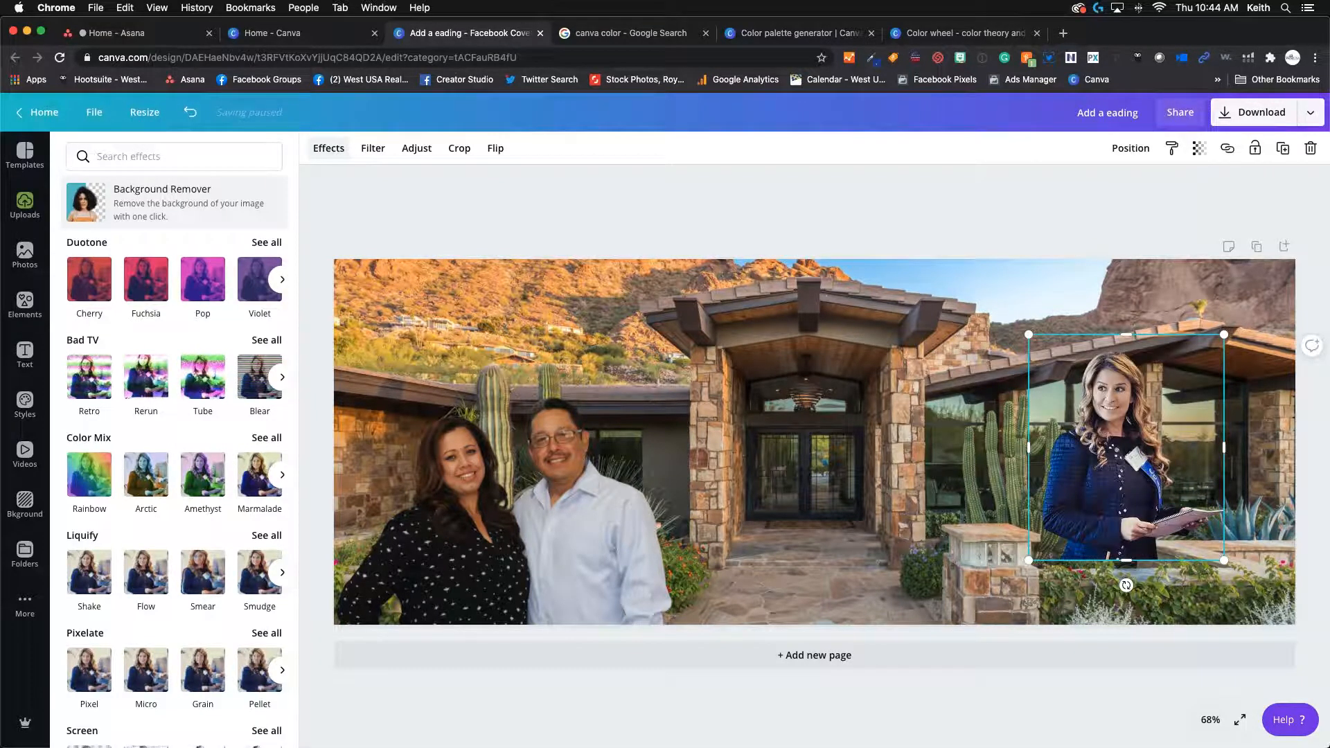
{"action": "left_click_drag", "start_coordinate": [1088, 425], "coordinate": [818, 487]}
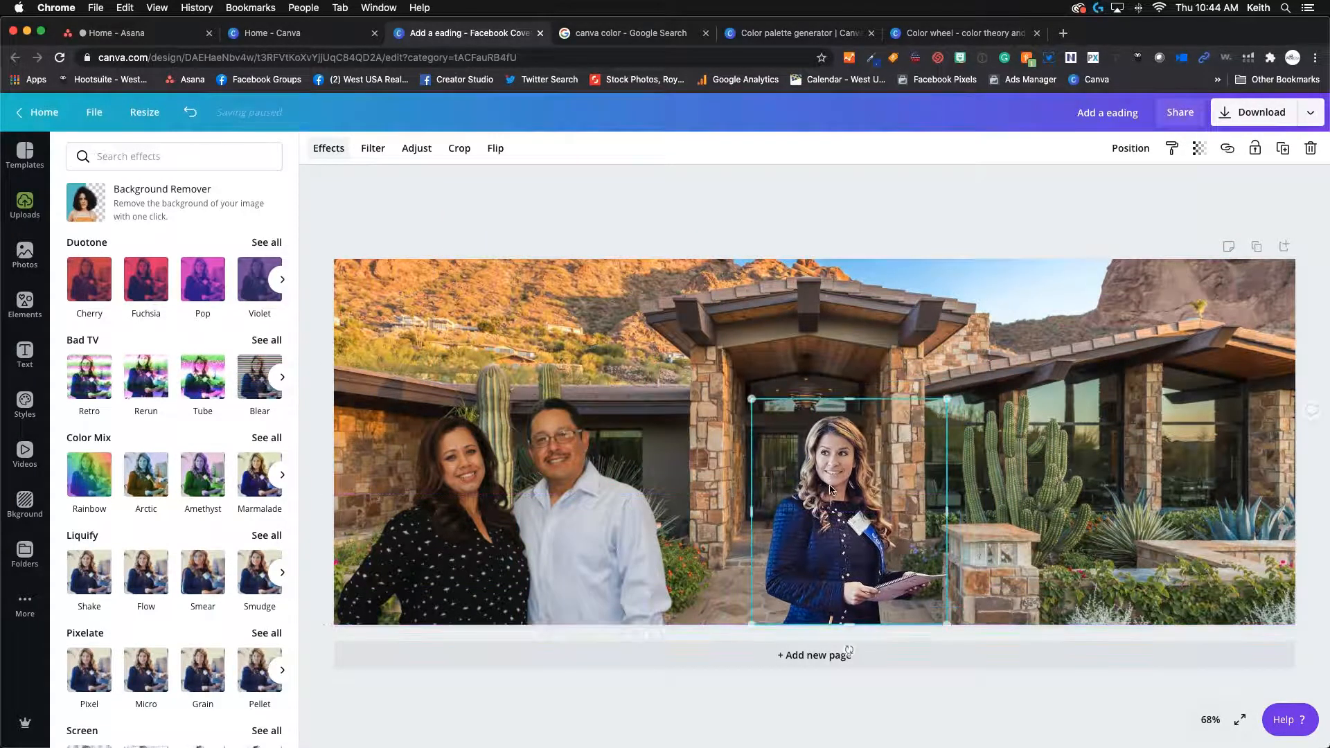
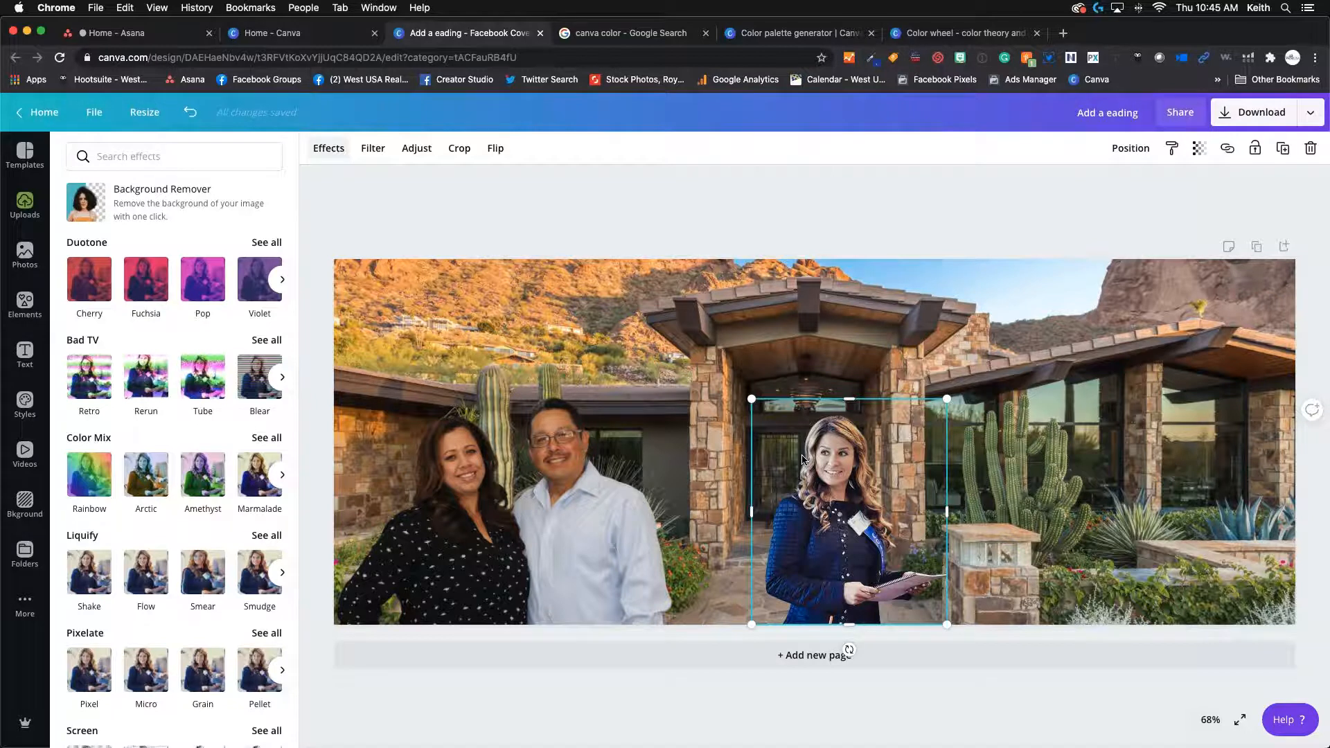
- Delete the woman's photo from the cover and shift the couple slightly right along the bottom edge
{"action": "left_click_drag", "start_coordinate": [839, 465], "coordinate": [1201, 499]}
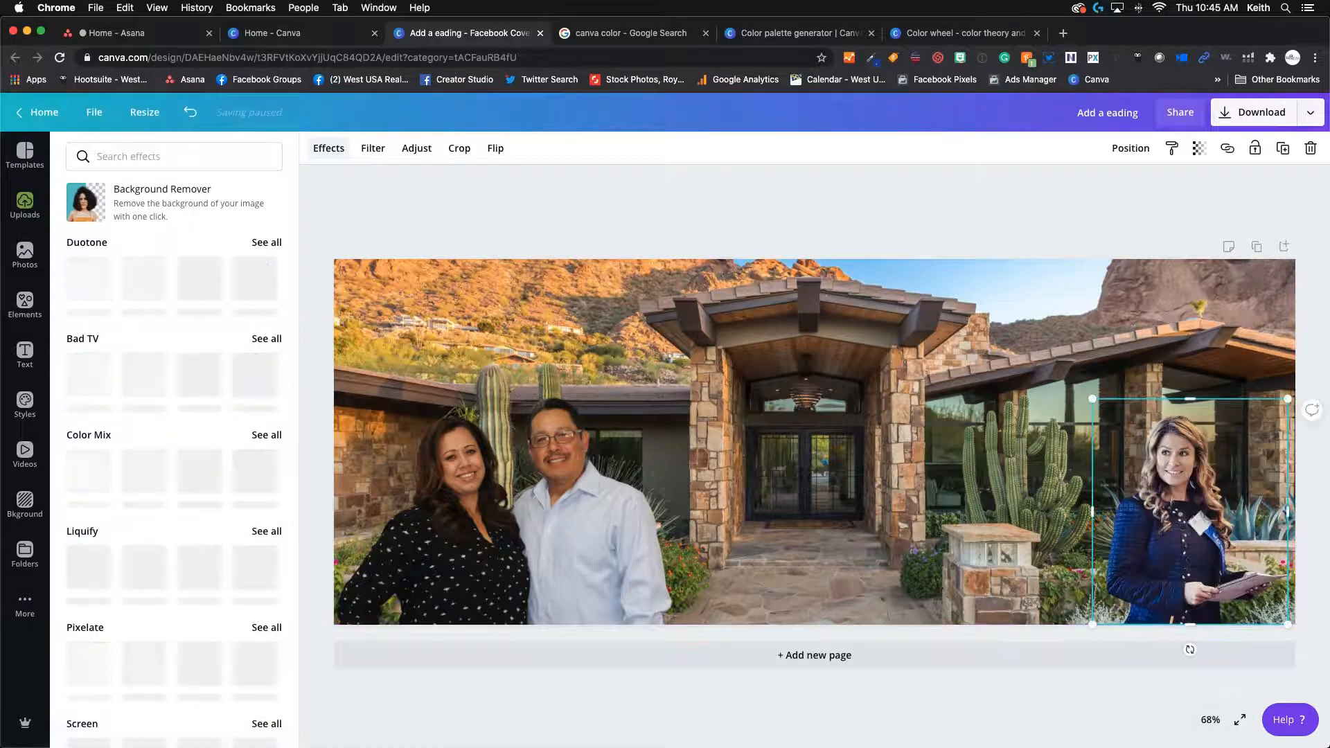
{"action": "key", "text": "Delete"}
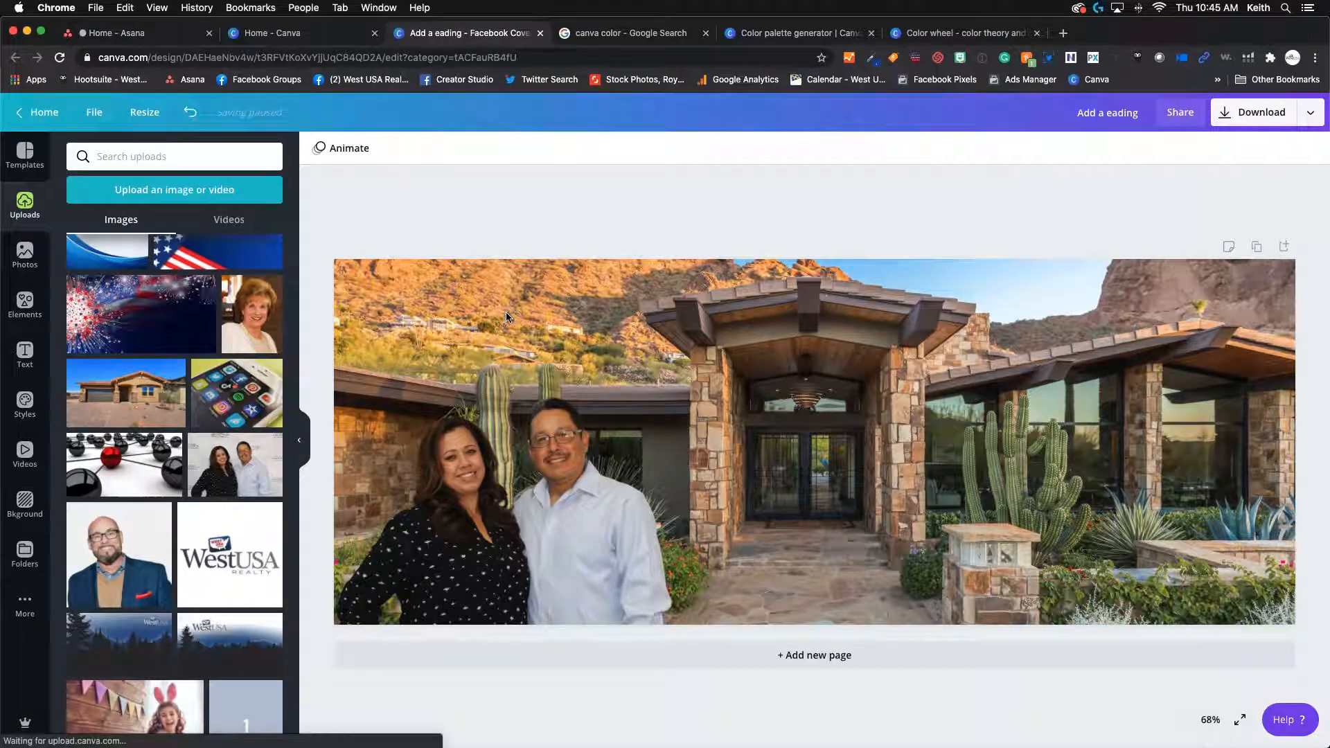
{"action": "left_click", "coordinate": [582, 489]}
{"action": "left_click_drag", "start_coordinate": [581, 489], "coordinate": [567, 490]}
{"action": "left_click", "coordinate": [485, 319]}
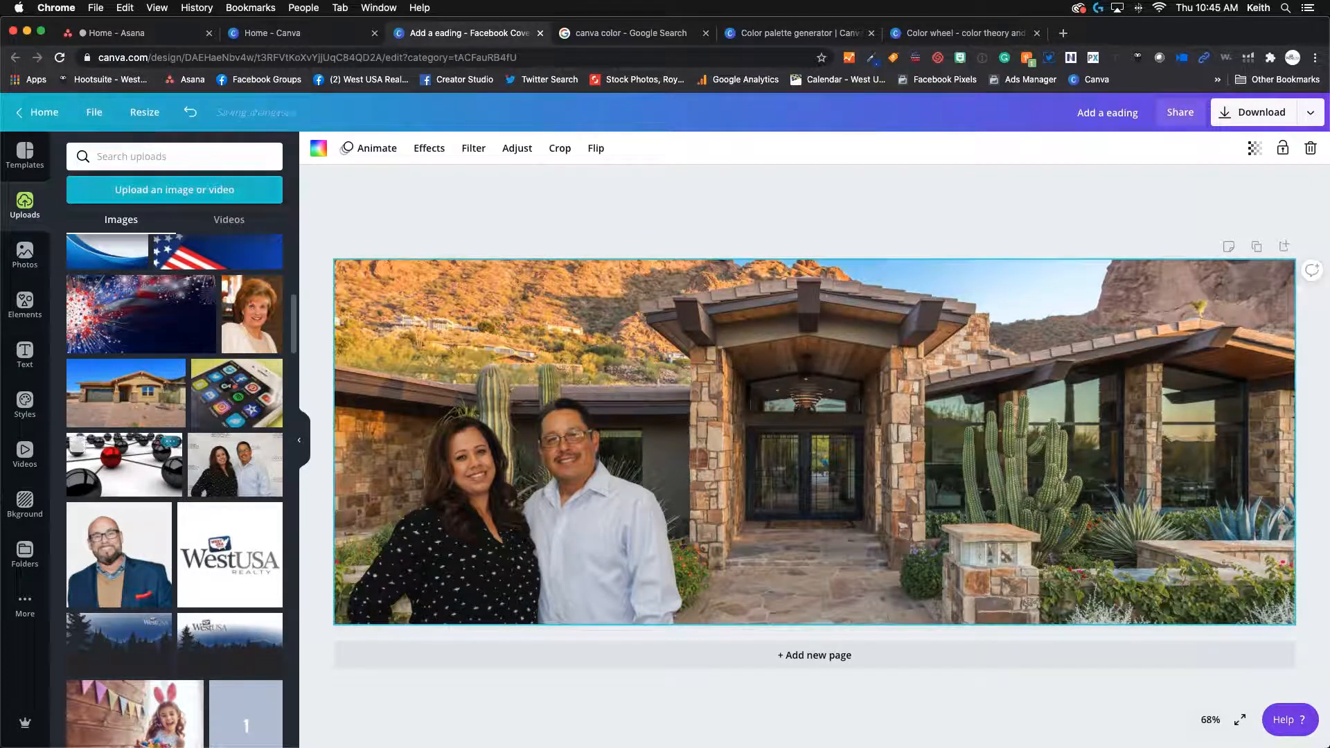
- Add a heading to the cover and enter the property's street address and city as its text
{"action": "scroll", "coordinate": [136, 416], "scroll_direction": "up", "scroll_amount": 5}
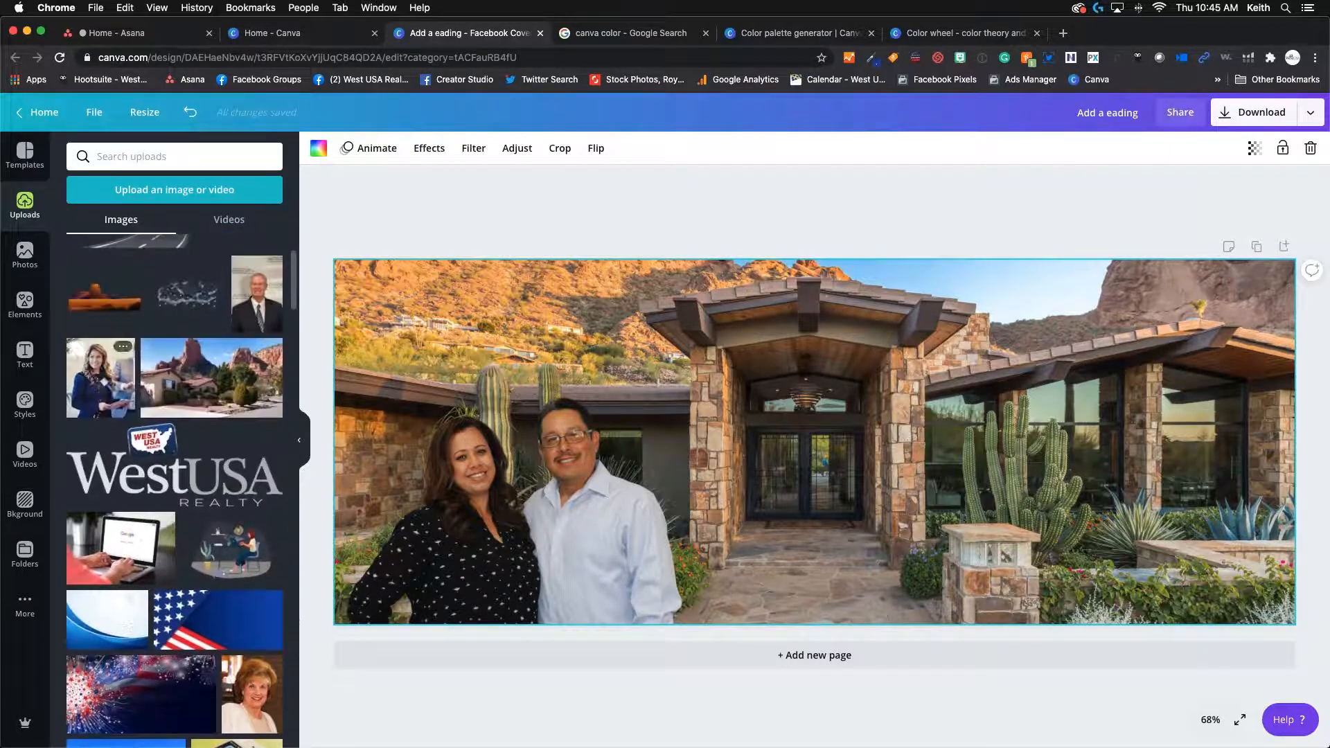
{"action": "left_click", "coordinate": [26, 356]}
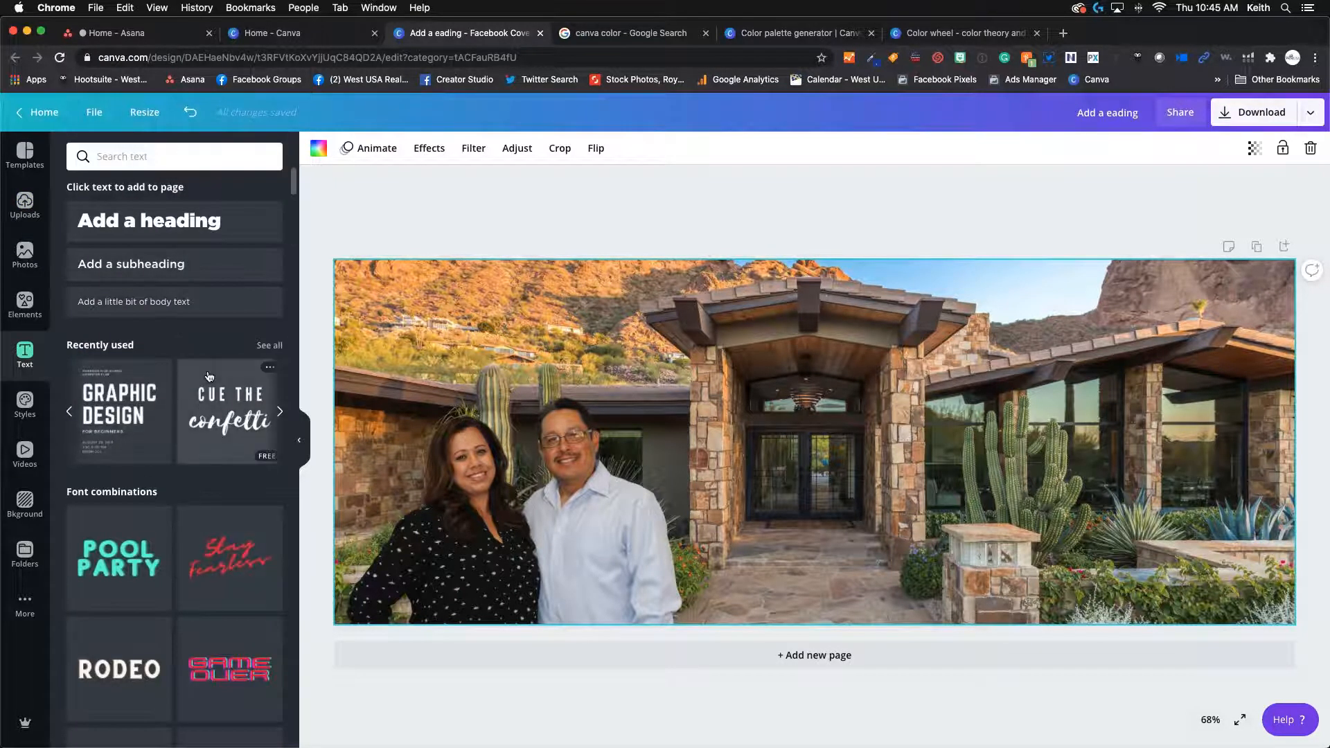
{"action": "scroll", "coordinate": [128, 358], "scroll_direction": "down", "scroll_amount": 5}
{"action": "scroll", "coordinate": [127, 358], "scroll_direction": "down", "scroll_amount": 10}
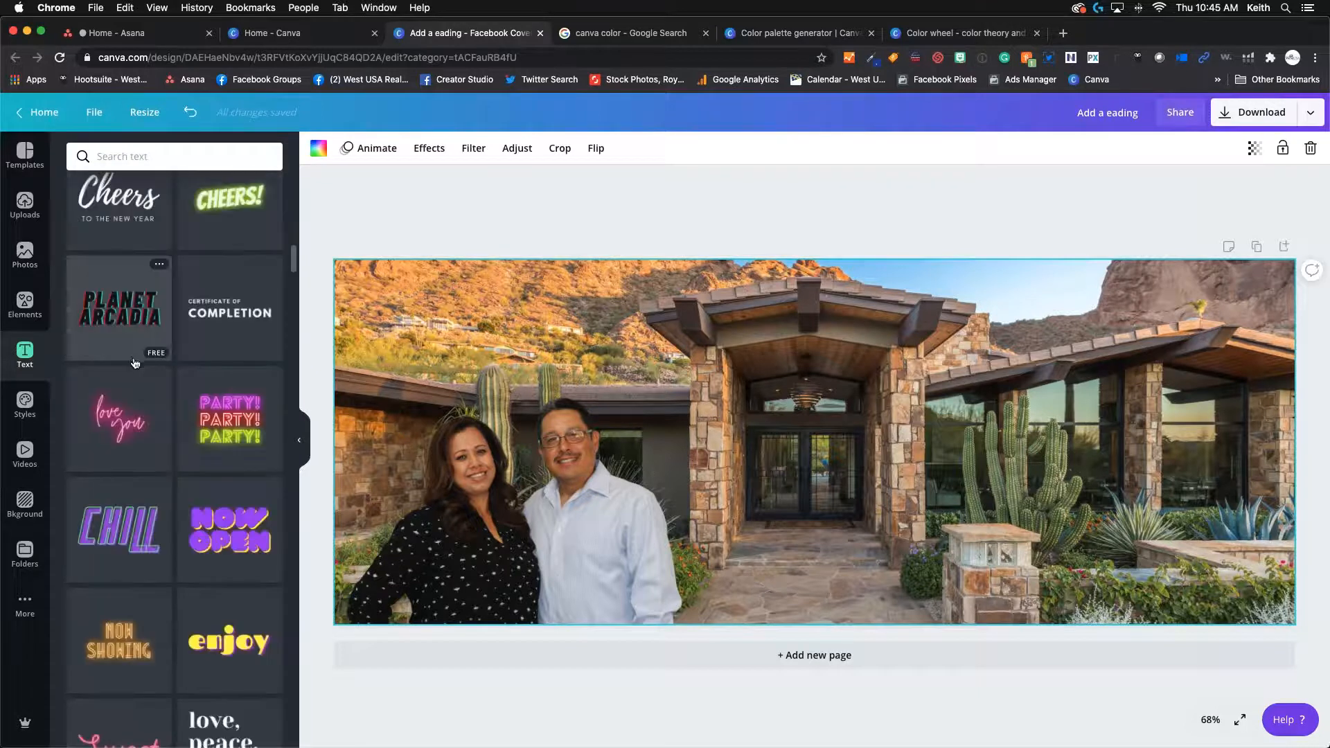
{"action": "scroll", "coordinate": [135, 363], "scroll_direction": "down", "scroll_amount": 4}
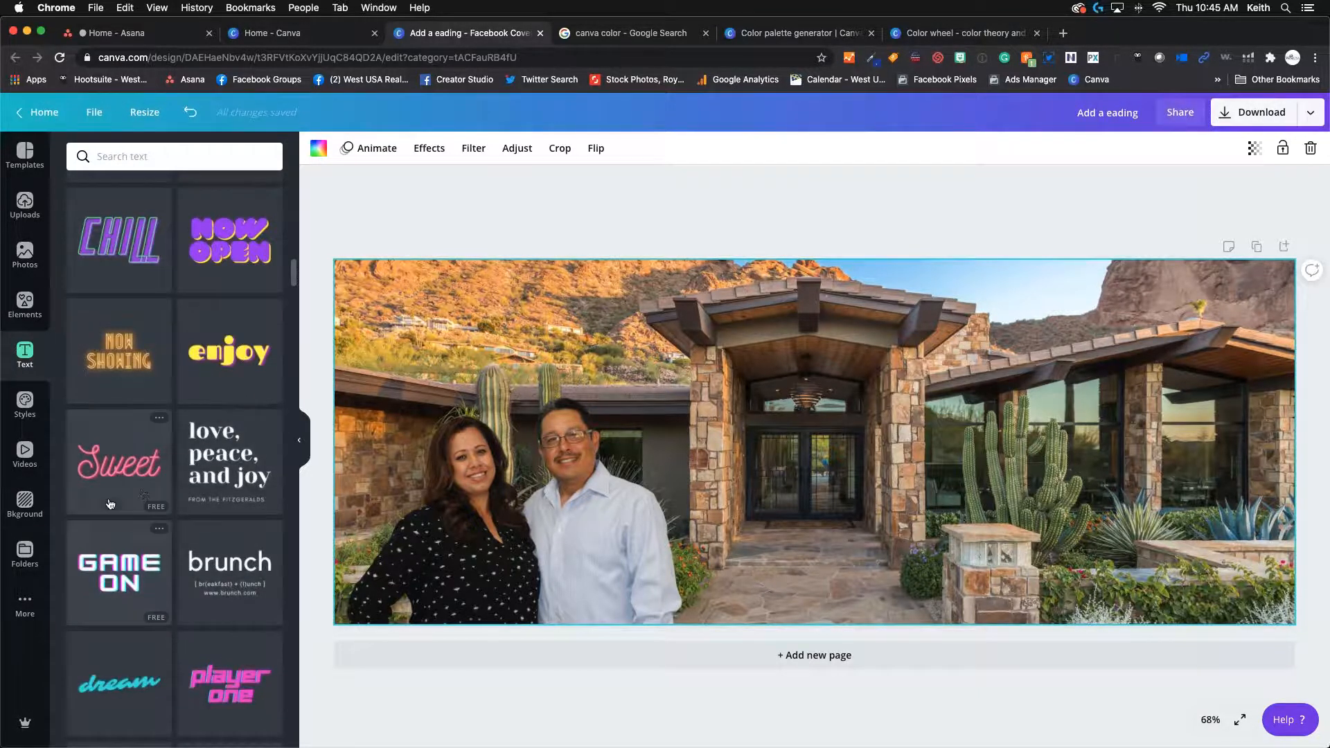
{"action": "scroll", "coordinate": [109, 485], "scroll_direction": "up", "scroll_amount": 19}
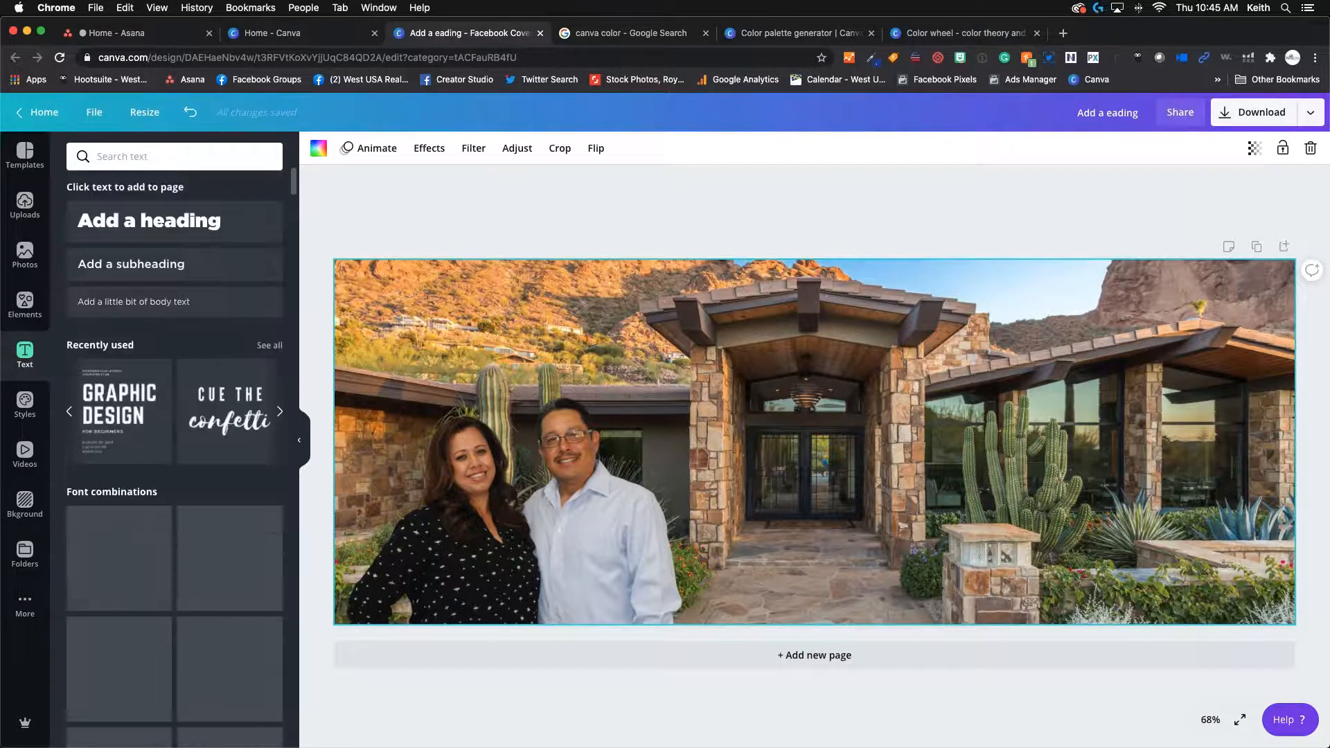
{"action": "left_click", "coordinate": [197, 222]}
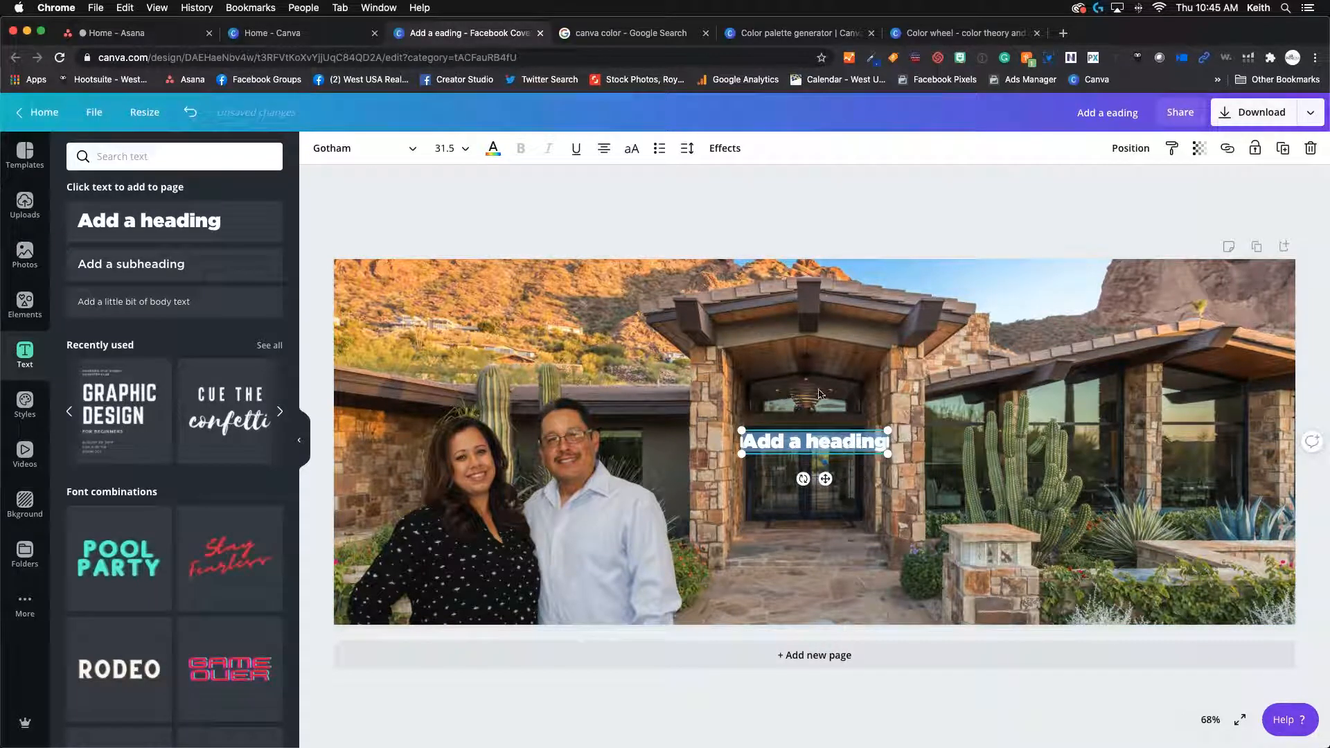
{"action": "type", "text": "1"}
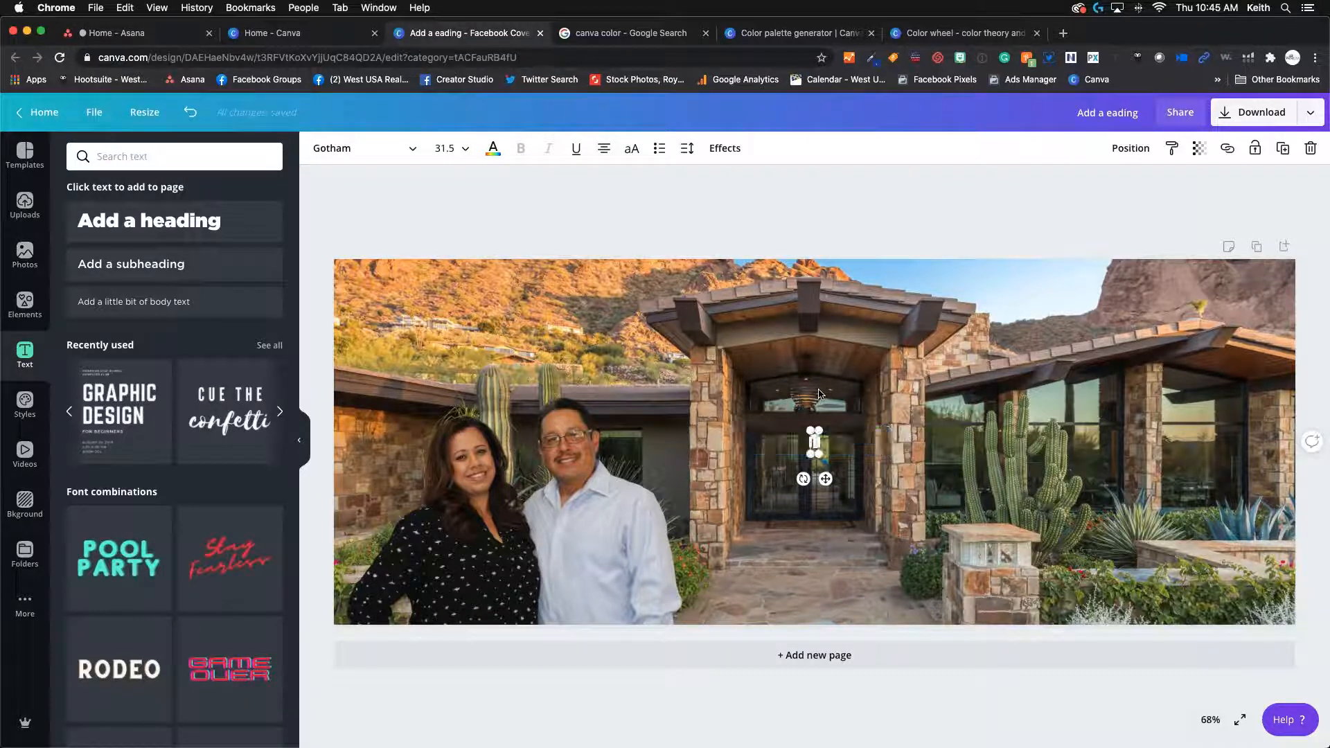
{"action": "type", "text": "23 Main"}
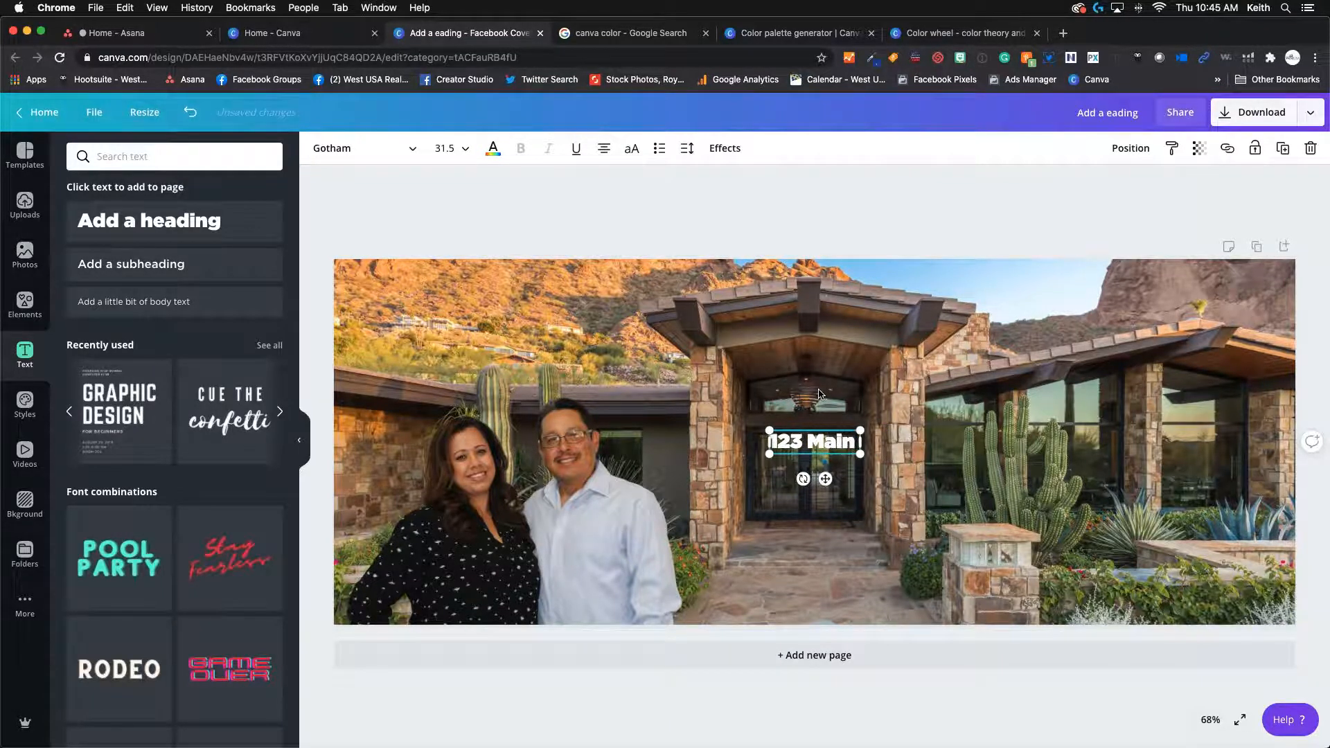
{"action": "type", "text": " St. Phoenix"}
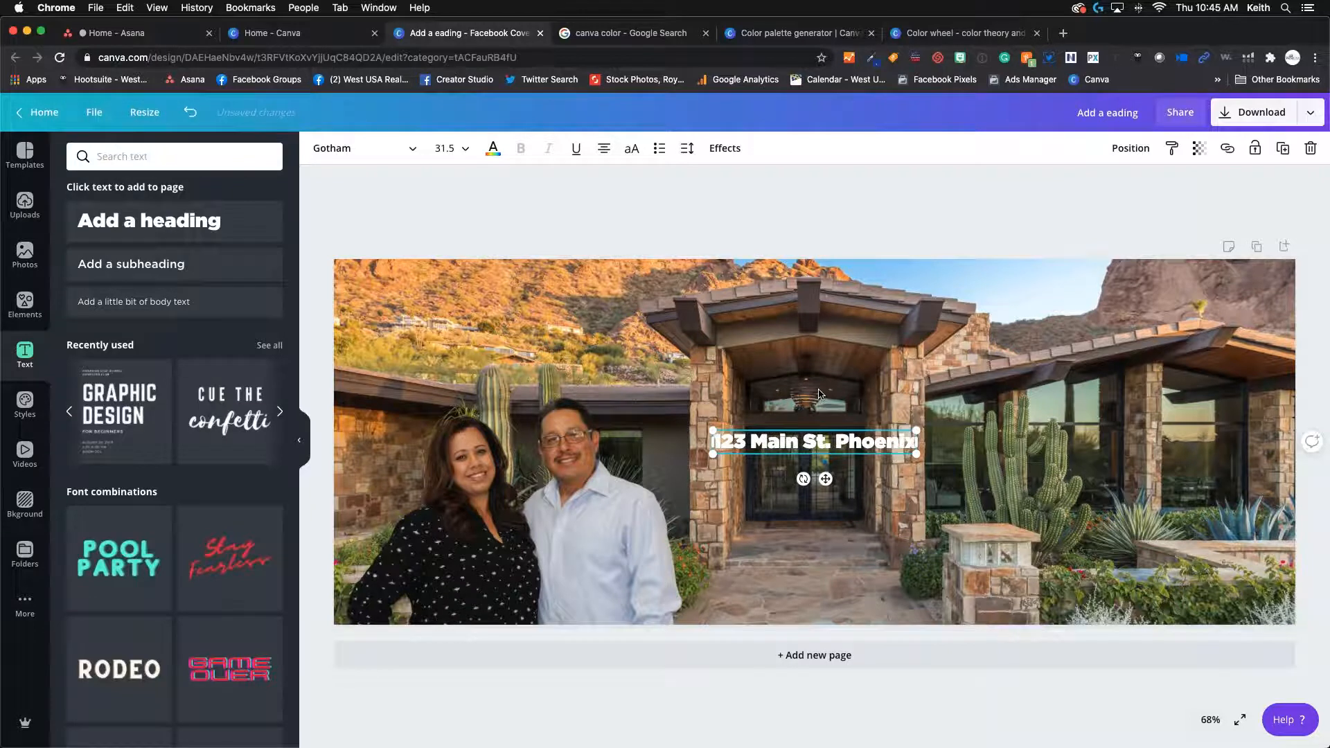
- Complete the property address with its state and ZIP code, and enlarge the text to size 47.5 over the photo's lower right area
{"action": "type", "text": ", AZ 8"}
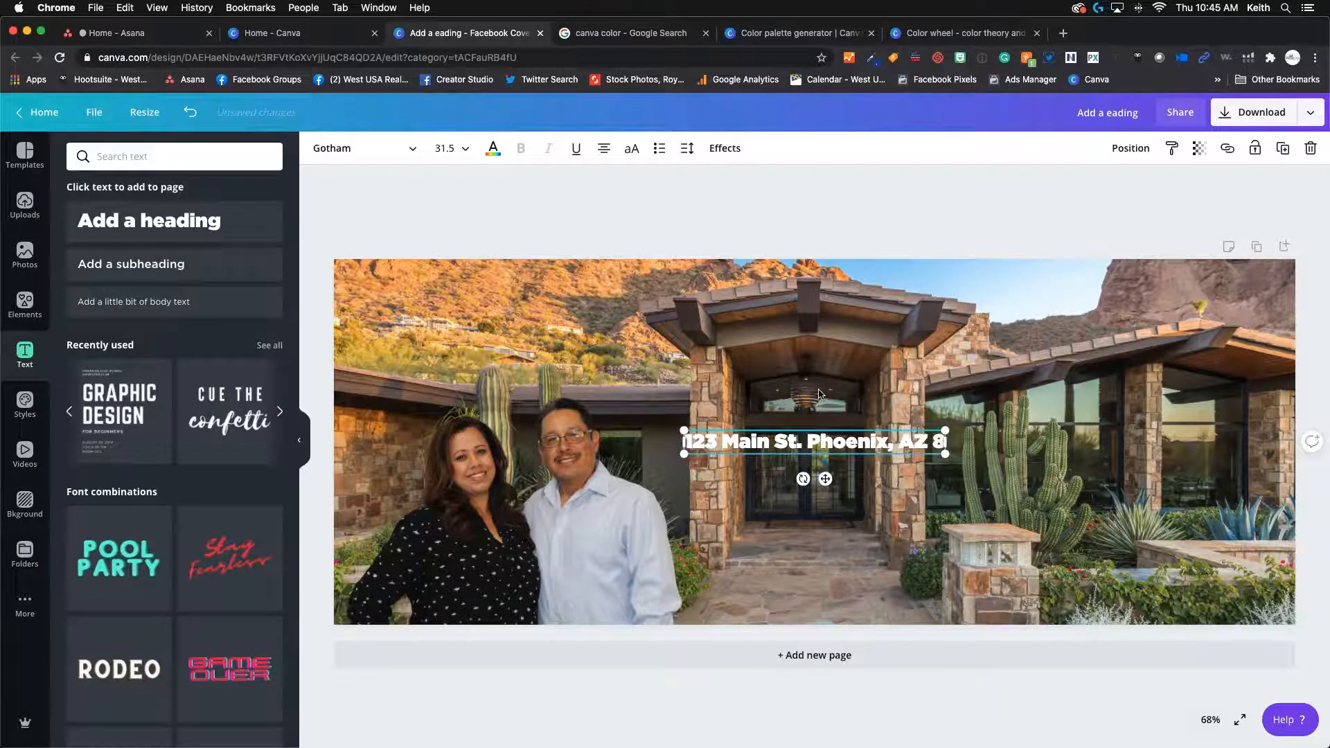
{"action": "type", "text": "5016"}
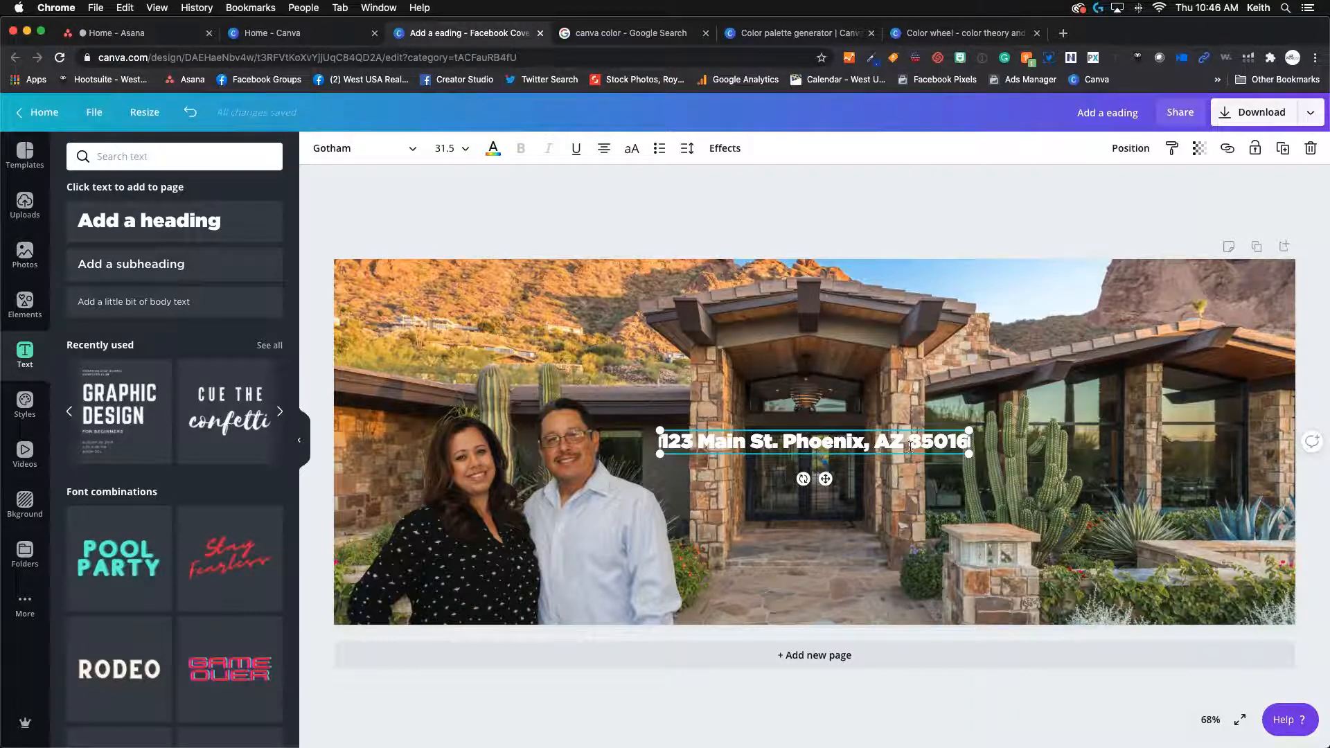
{"action": "left_click_drag", "start_coordinate": [969, 457], "coordinate": [1122, 495]}
{"action": "left_click_drag", "start_coordinate": [904, 492], "coordinate": [983, 609]}
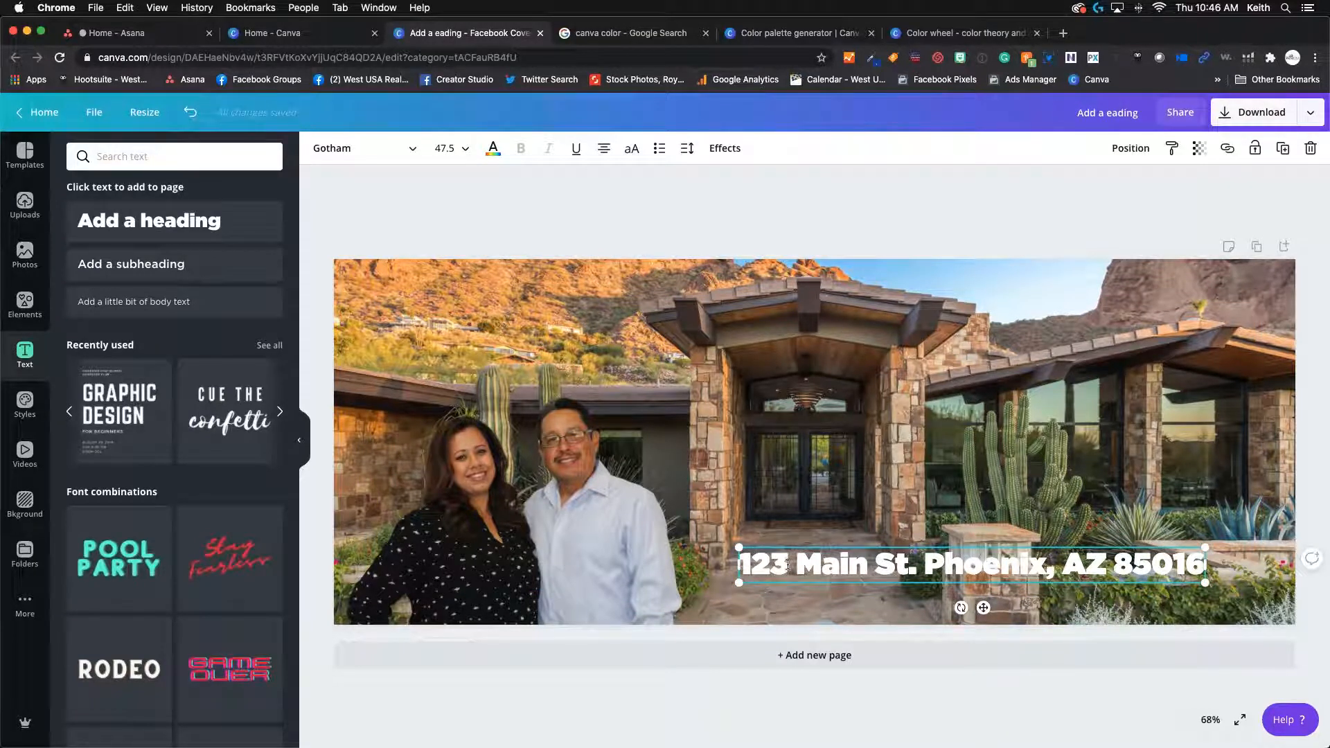
- Try the Agrandir Tight Medium font on the whole address text
{"action": "left_click_drag", "start_coordinate": [758, 565], "coordinate": [1186, 579]}
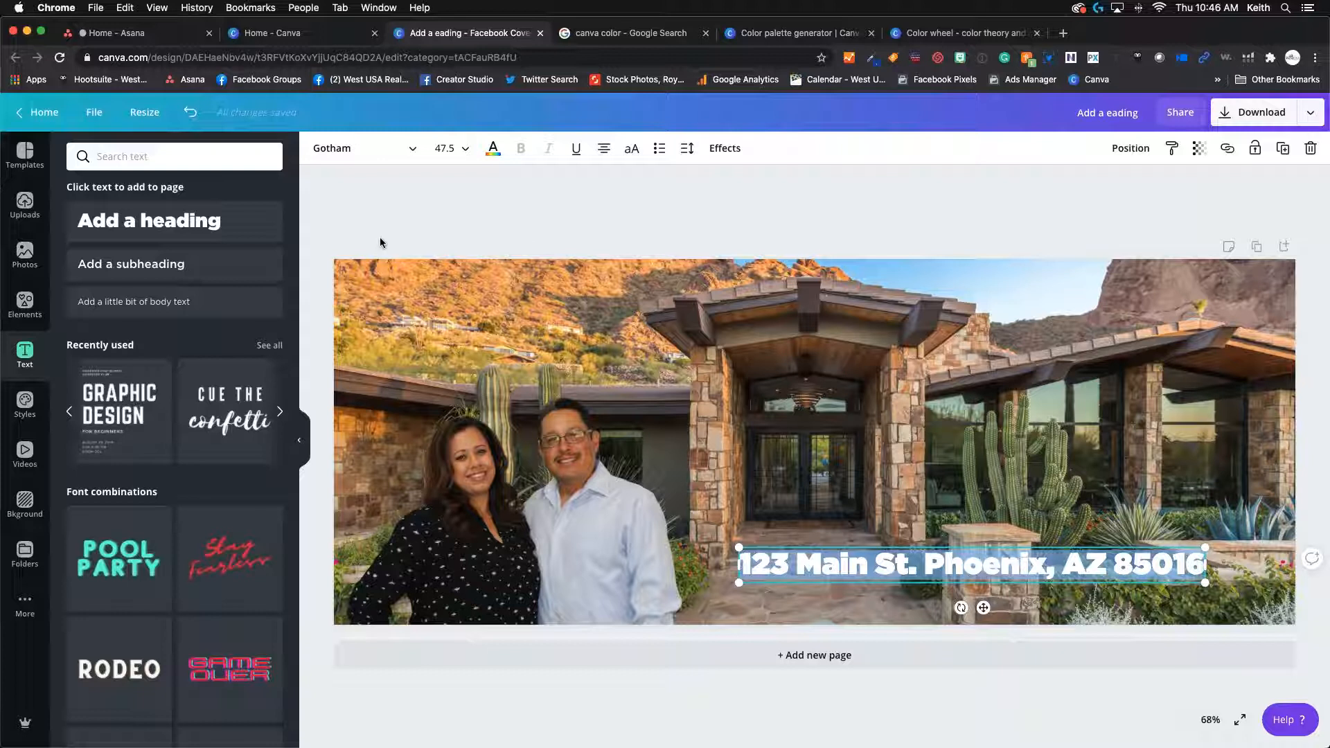
{"action": "left_click", "coordinate": [412, 152]}
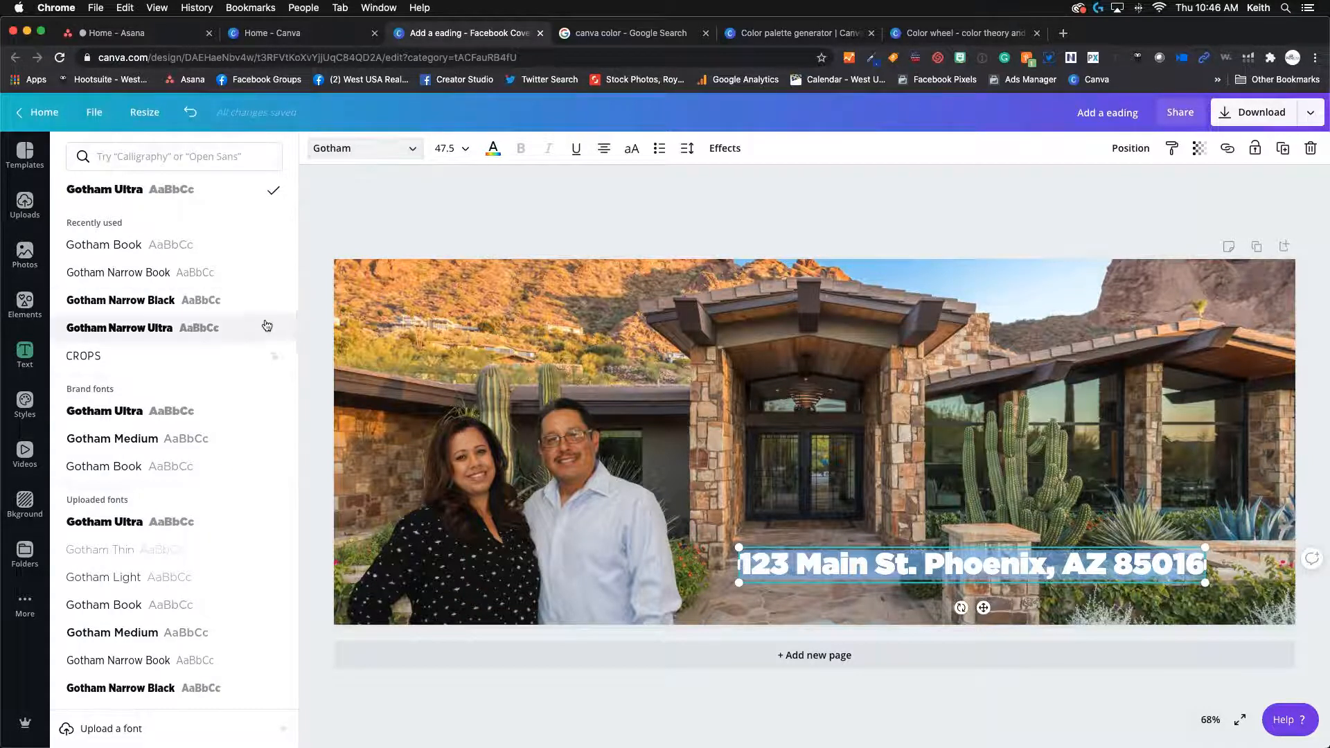
{"action": "scroll", "coordinate": [267, 325], "scroll_direction": "down", "scroll_amount": 10}
{"action": "scroll", "coordinate": [159, 325], "scroll_direction": "down", "scroll_amount": 15}
{"action": "scroll", "coordinate": [165, 329], "scroll_direction": "down", "scroll_amount": 3}
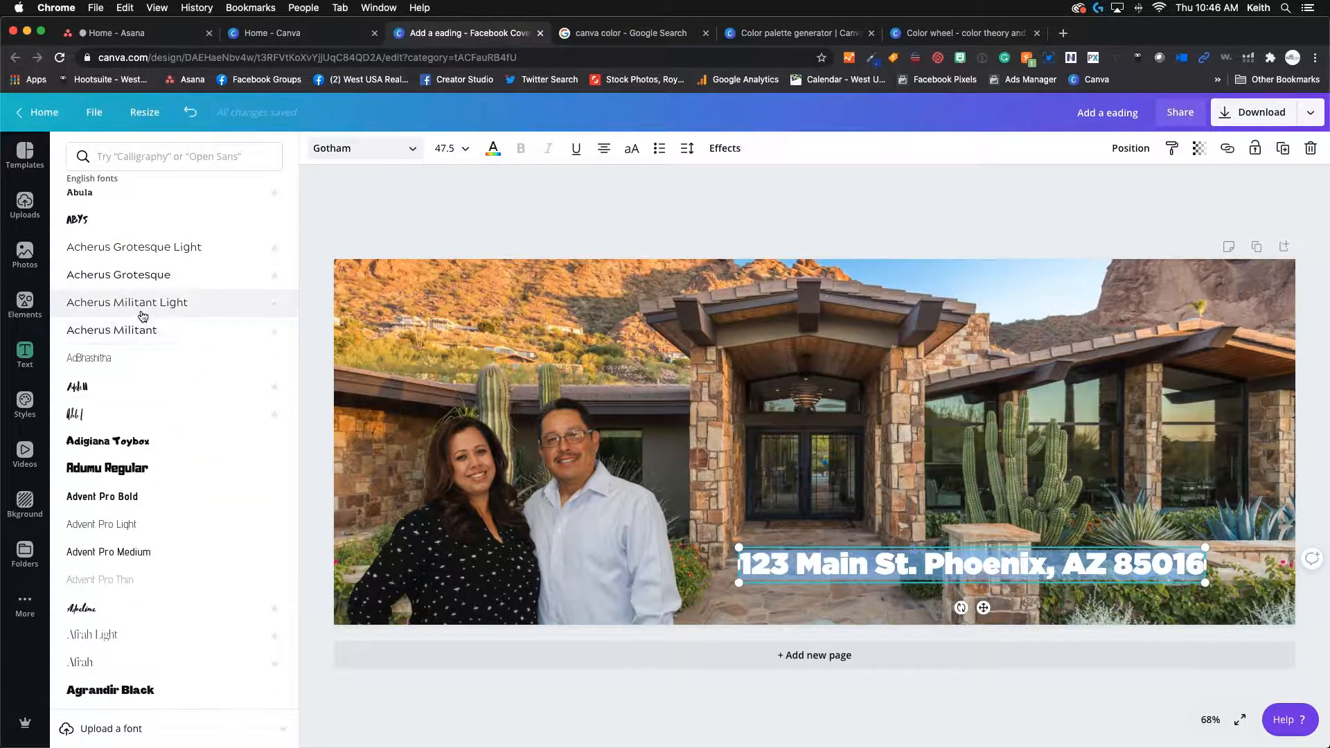
{"action": "scroll", "coordinate": [156, 320], "scroll_direction": "down", "scroll_amount": 12}
{"action": "scroll", "coordinate": [145, 317], "scroll_direction": "down", "scroll_amount": 11}
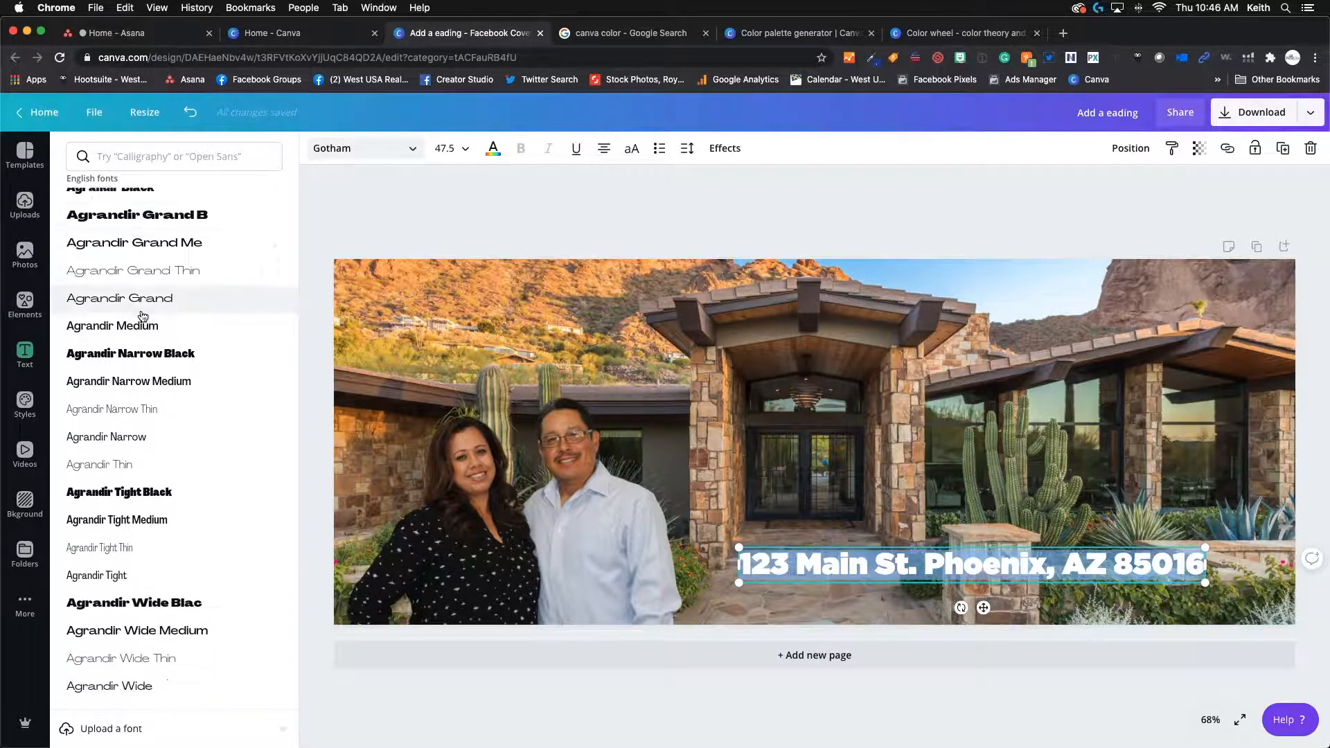
{"action": "scroll", "coordinate": [154, 318], "scroll_direction": "down", "scroll_amount": 3}
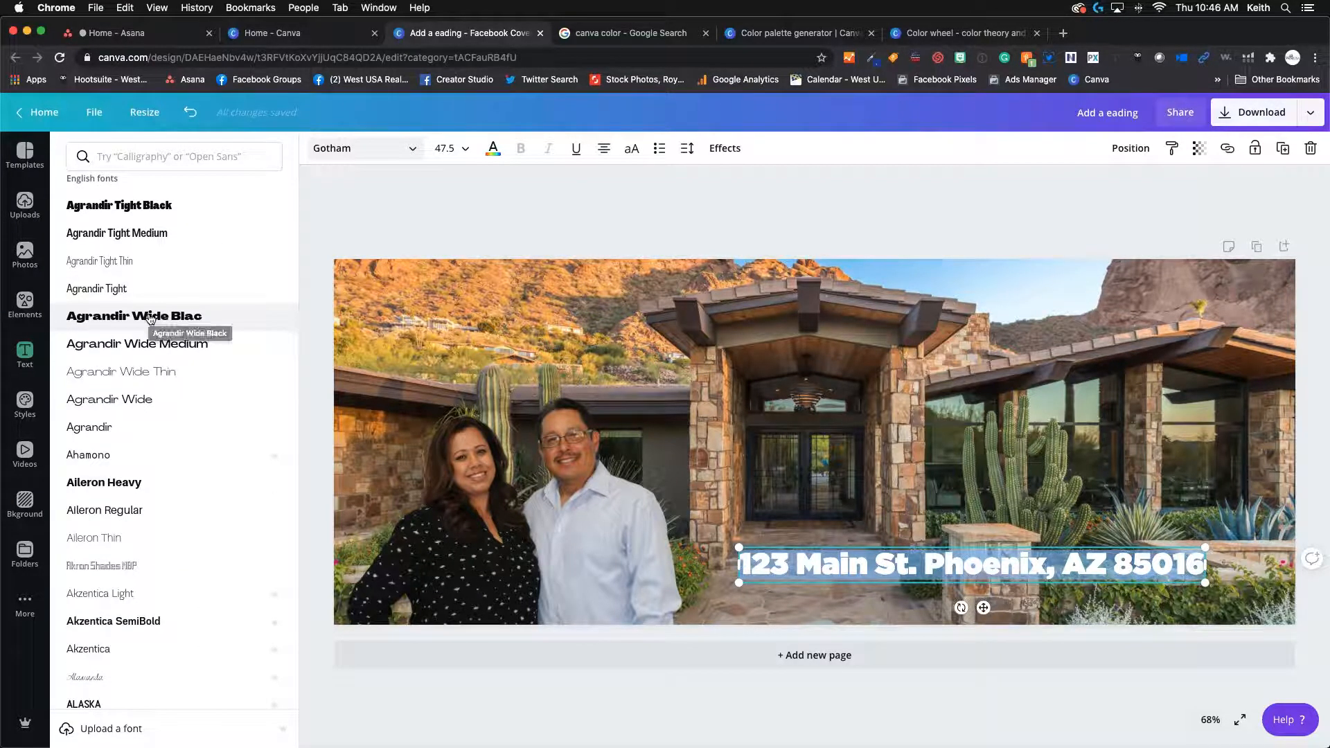
{"action": "left_click", "coordinate": [118, 234]}
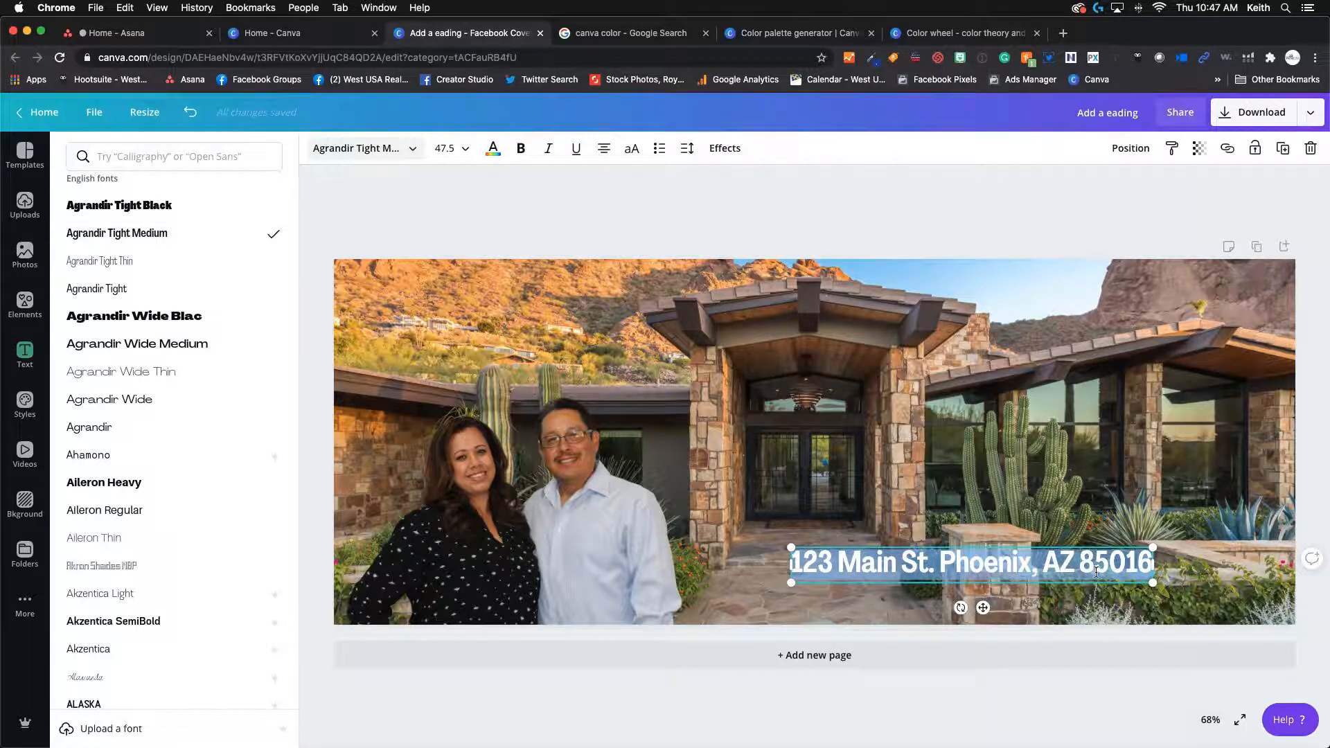
- Try the Agrandir Wide Medium, Agrandir Wide, Aileron Heavy and Aileron Regular fonts on the address text
{"action": "left_click", "coordinate": [104, 343]}
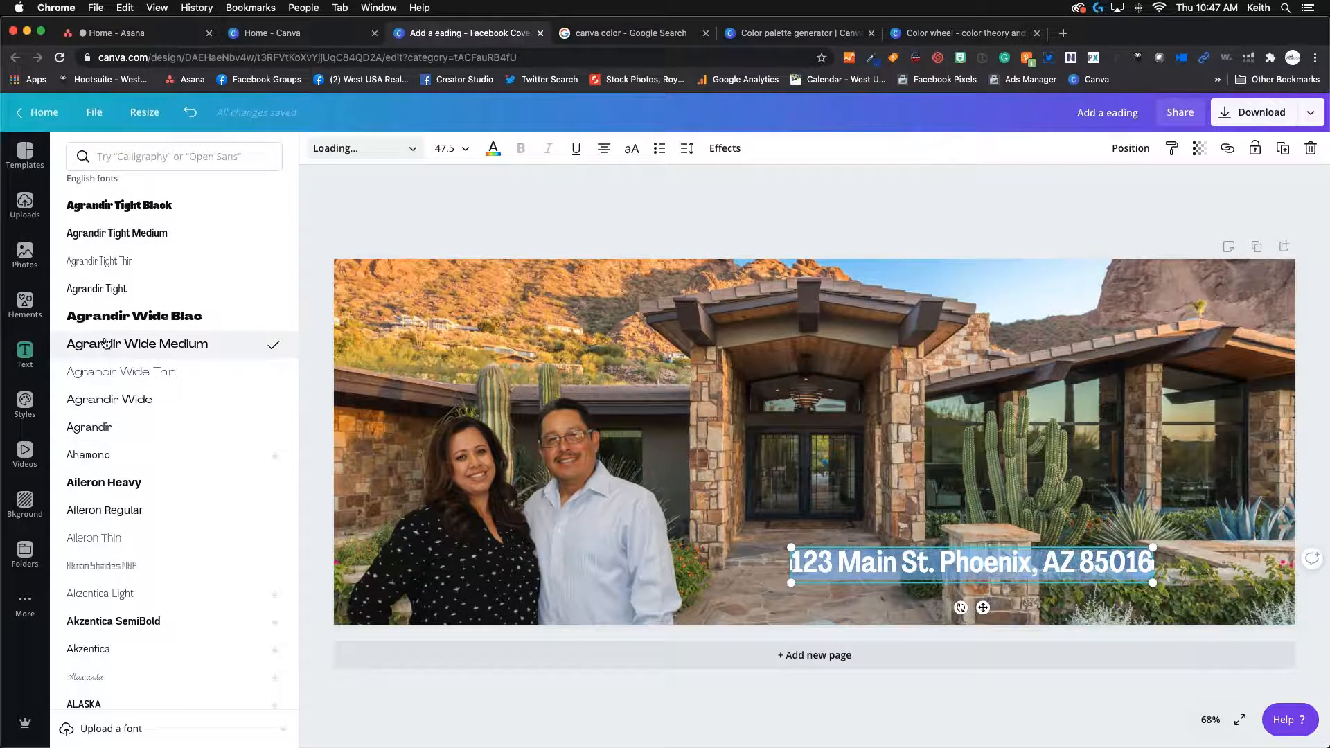
{"action": "left_click", "coordinate": [107, 398]}
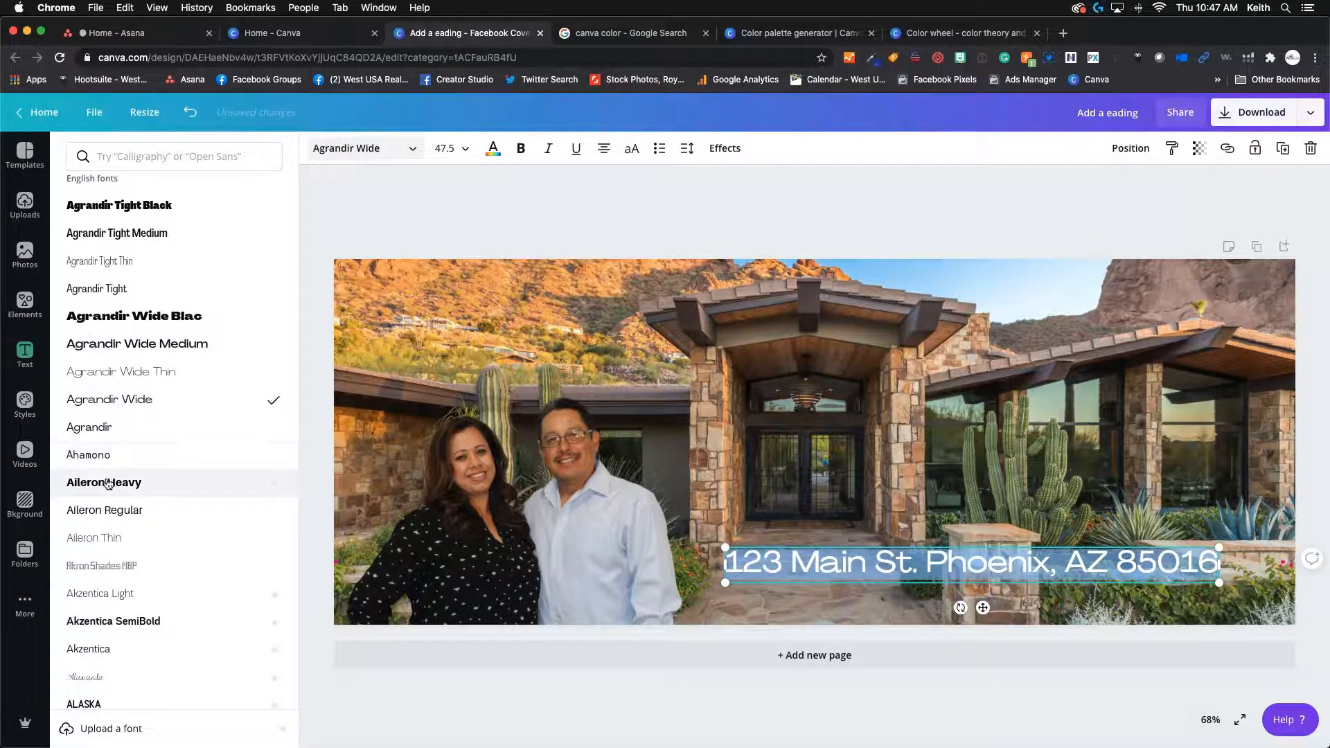
{"action": "scroll", "coordinate": [109, 481], "scroll_direction": "down", "scroll_amount": 2}
{"action": "scroll", "coordinate": [109, 481], "scroll_direction": "down", "scroll_amount": 1}
{"action": "left_click", "coordinate": [111, 372]}
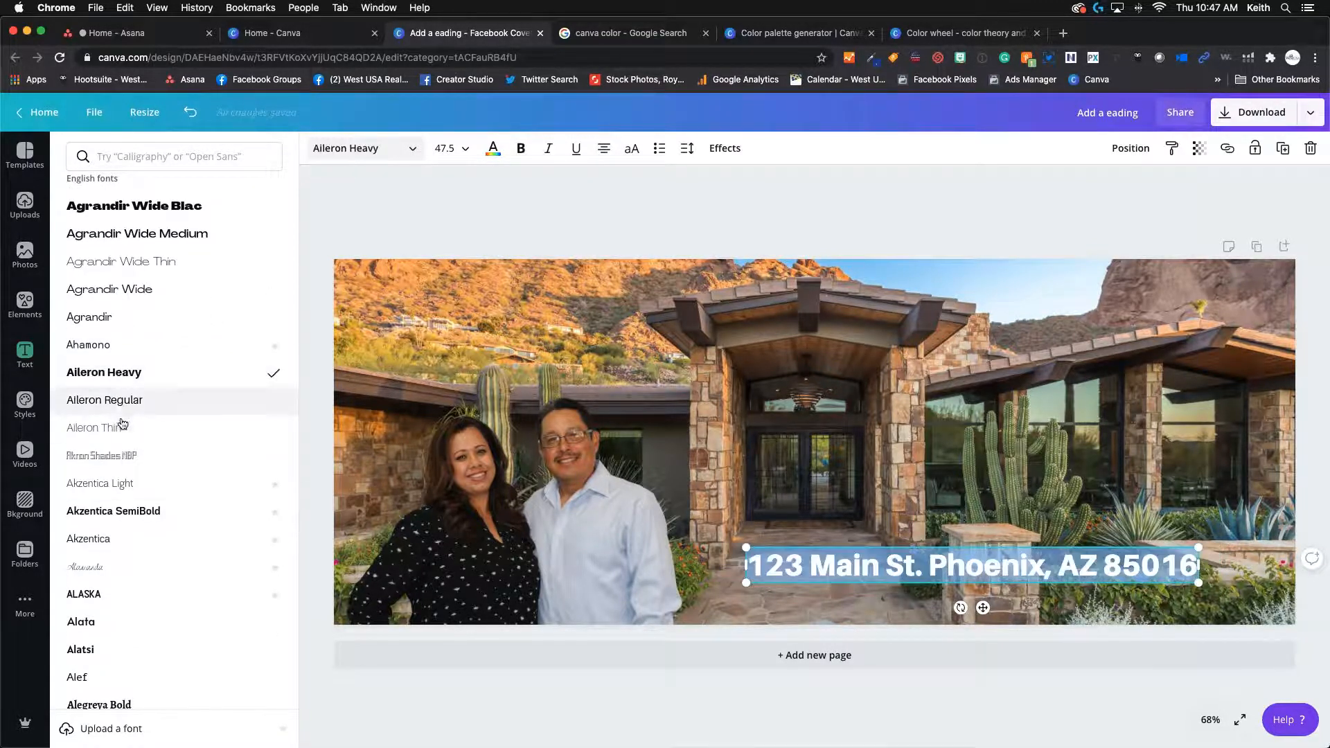
{"action": "left_click", "coordinate": [122, 401]}
- Try the Alyssum, Amiko Bold and Amsterdam Three fonts on the address text
{"action": "scroll", "coordinate": [122, 415], "scroll_direction": "down", "scroll_amount": 3}
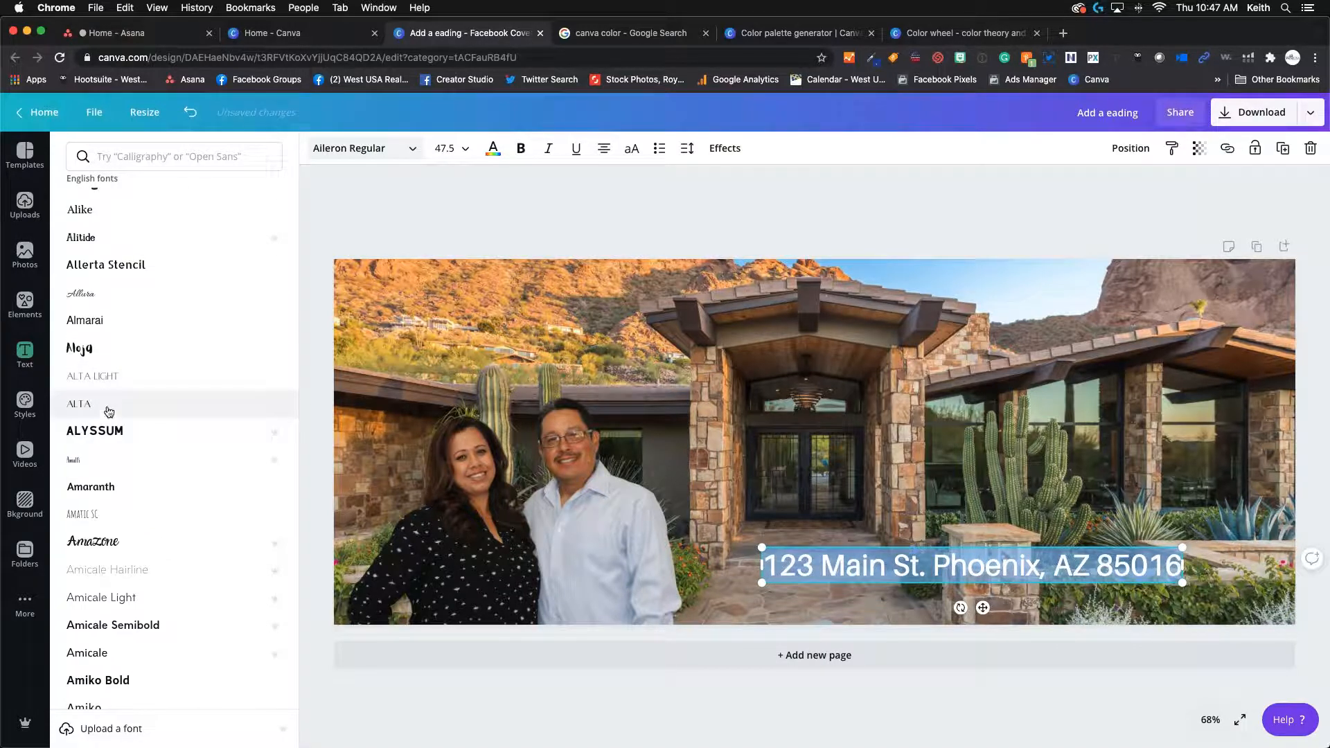
{"action": "left_click", "coordinate": [111, 432]}
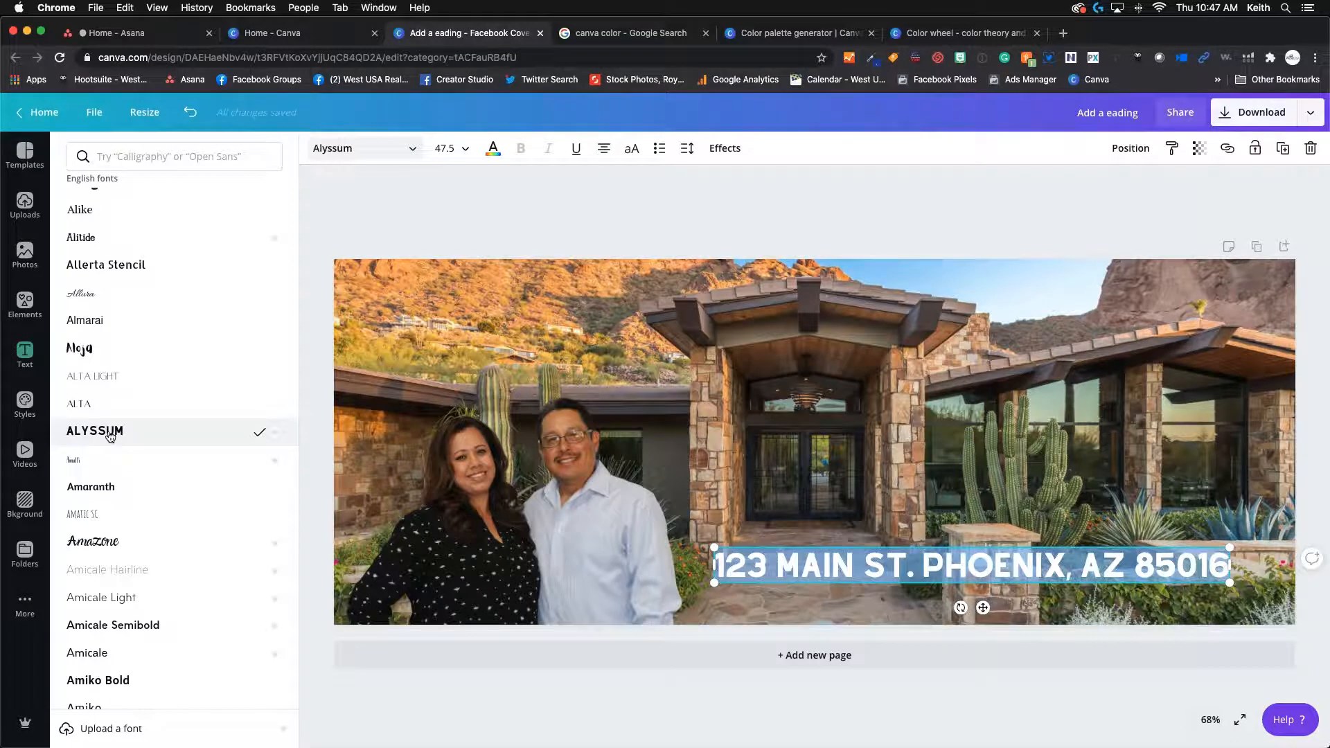
{"action": "scroll", "coordinate": [109, 435], "scroll_direction": "down", "scroll_amount": 4}
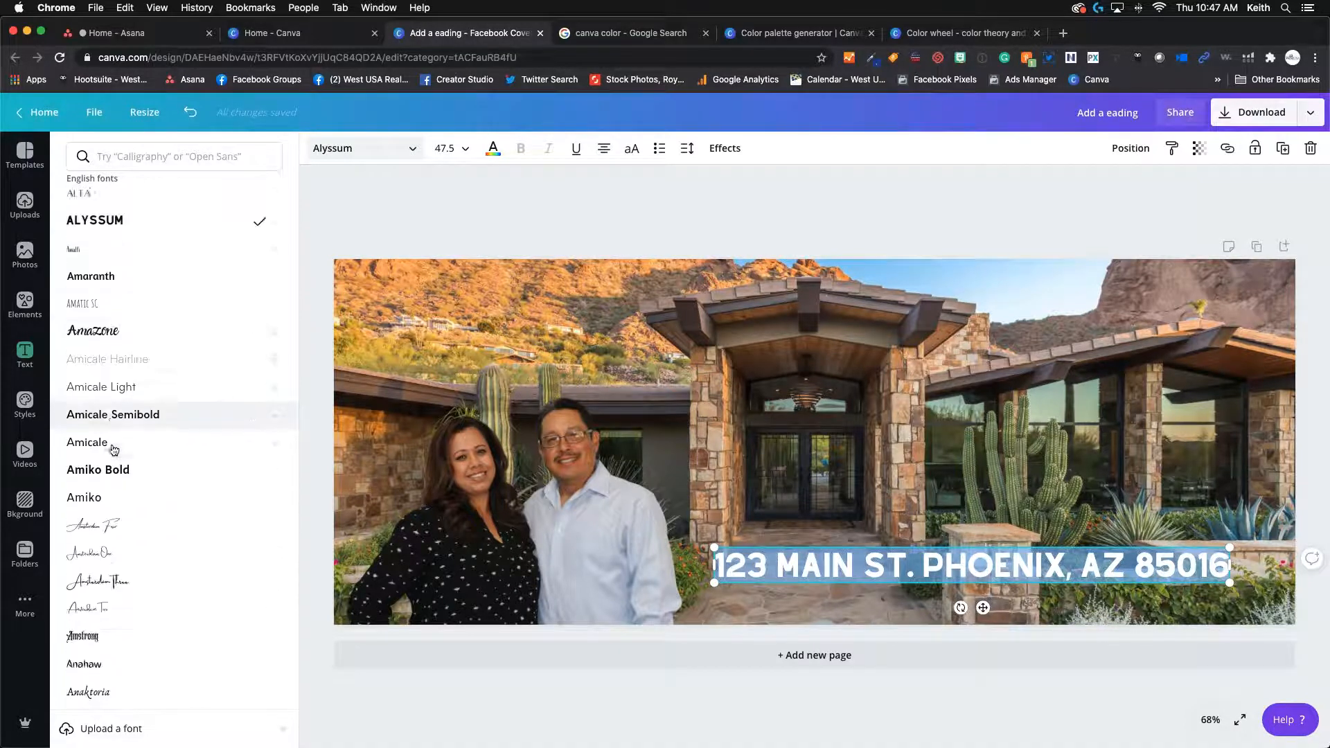
{"action": "left_click", "coordinate": [111, 424]}
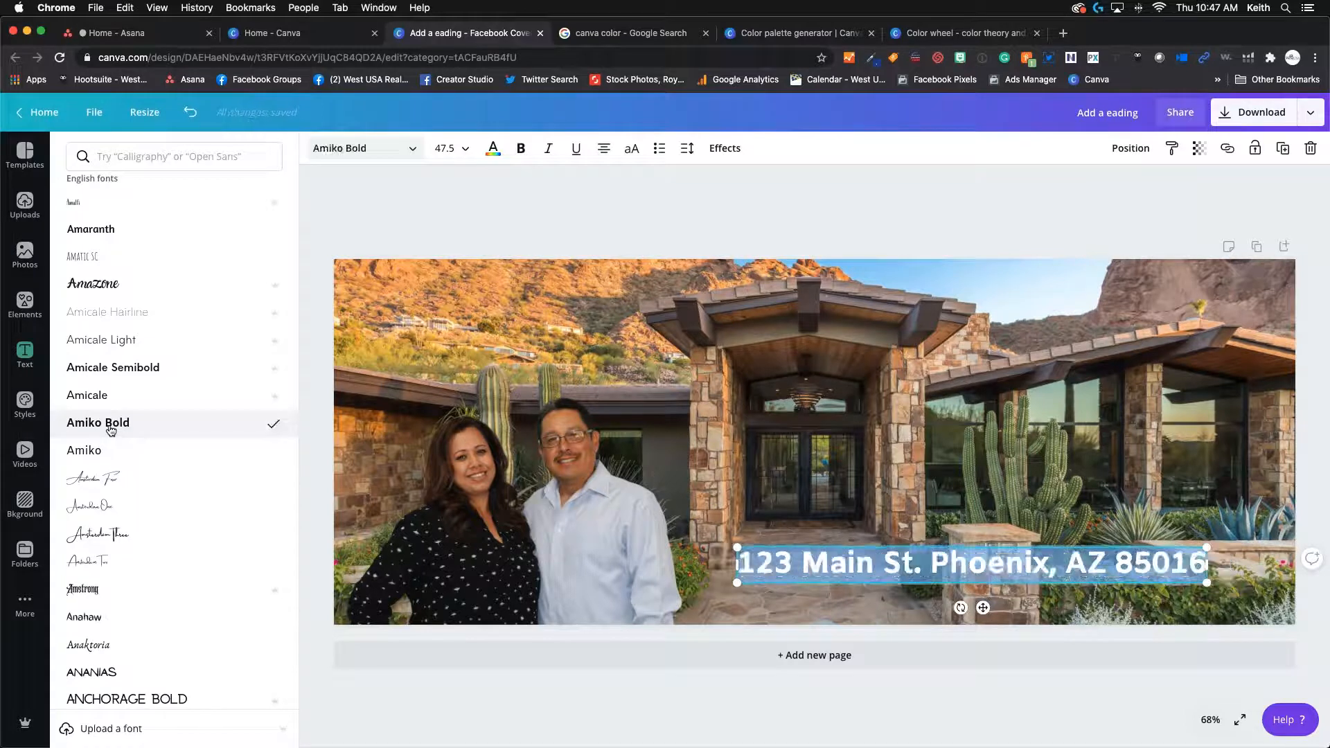
{"action": "scroll", "coordinate": [110, 431], "scroll_direction": "down", "scroll_amount": 8}
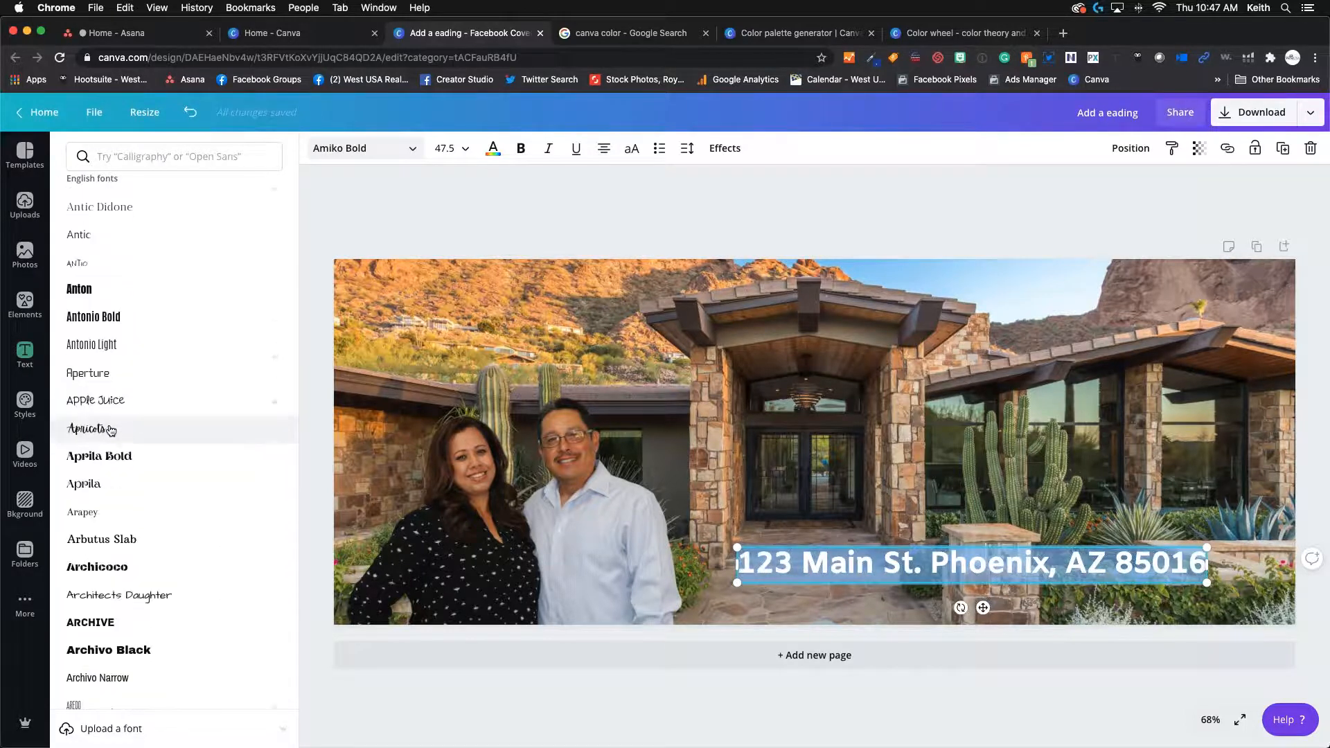
{"action": "scroll", "coordinate": [111, 431], "scroll_direction": "up", "scroll_amount": 6}
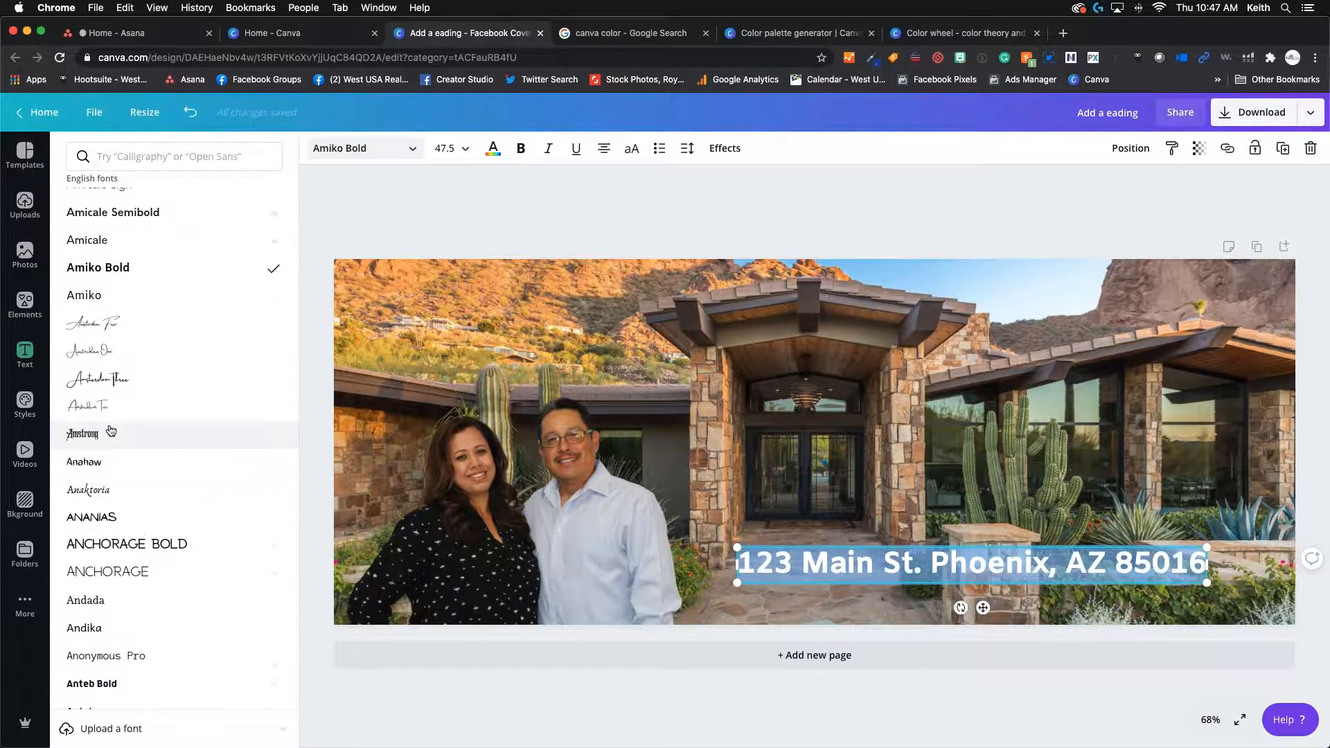
{"action": "left_click", "coordinate": [107, 381]}
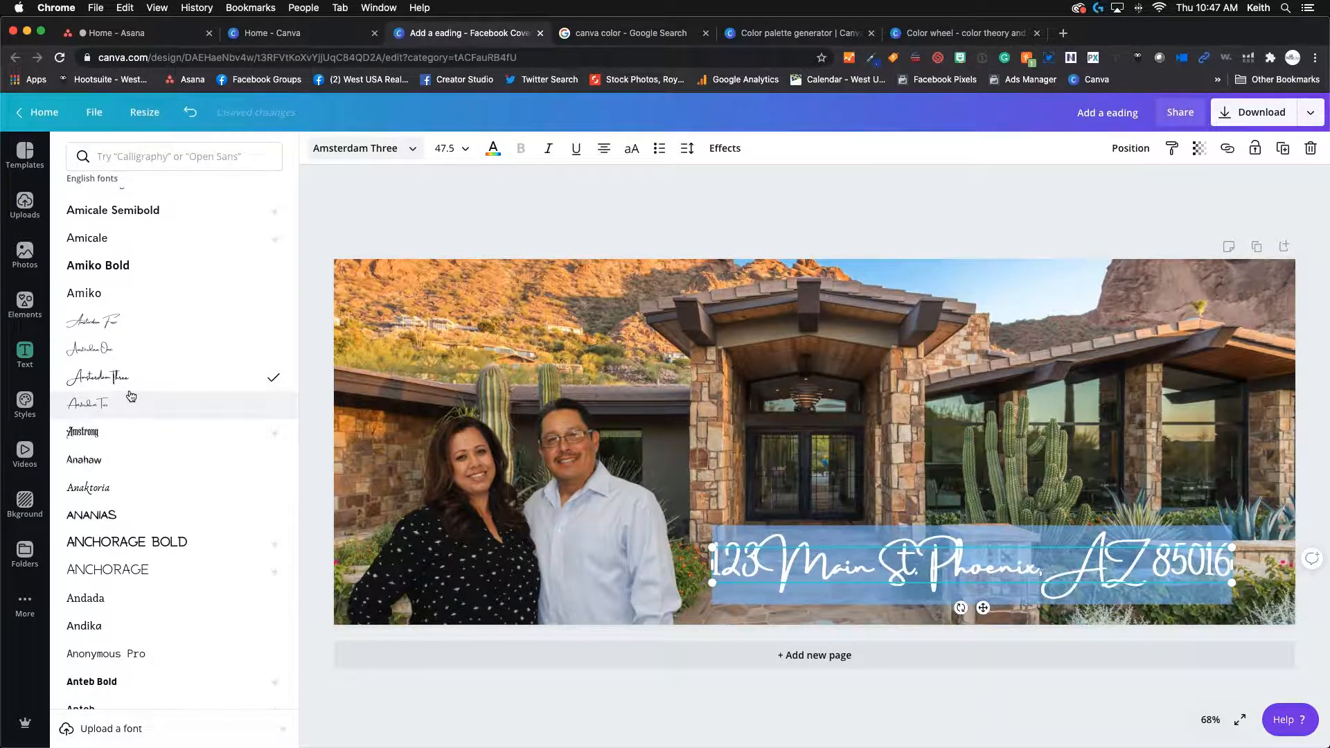
- Set the address text's font to Antonio Bold and move the text slightly down and to the left on the cover
{"action": "scroll", "coordinate": [131, 396], "scroll_direction": "down", "scroll_amount": 10}
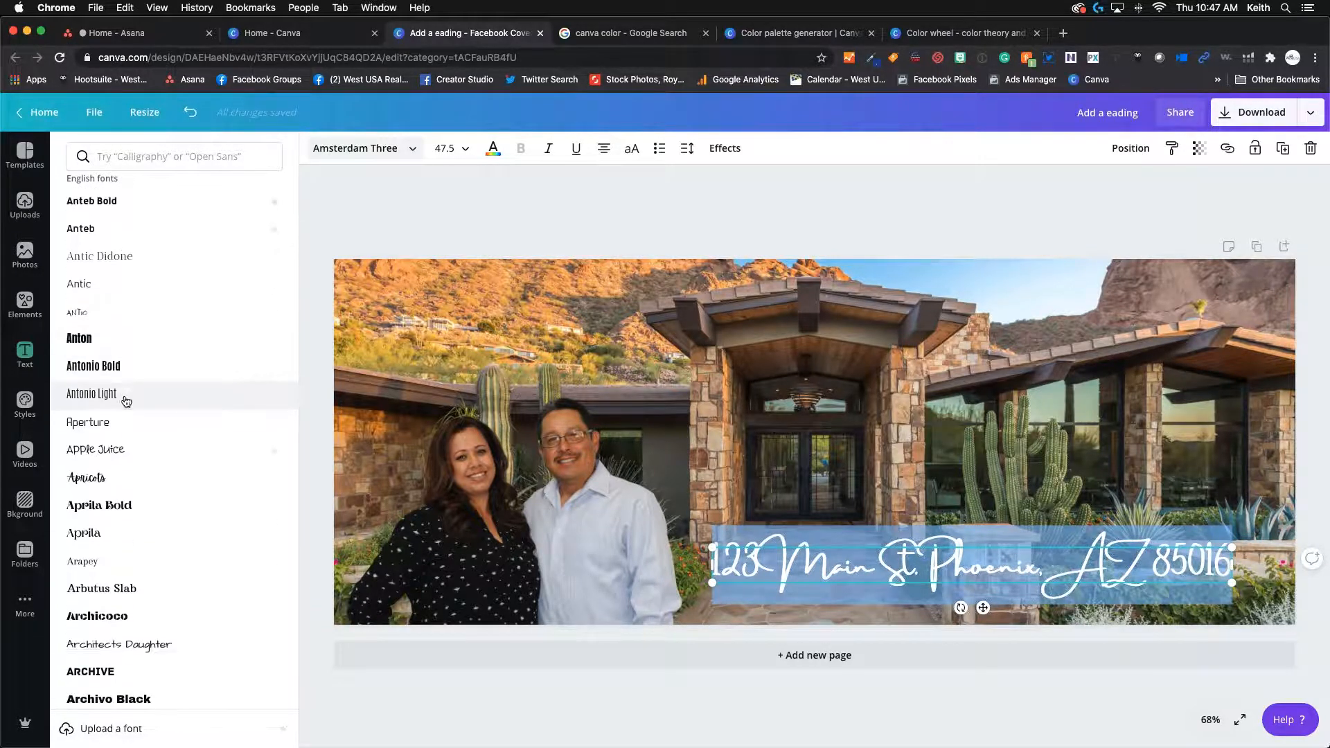
{"action": "left_click", "coordinate": [113, 272]}
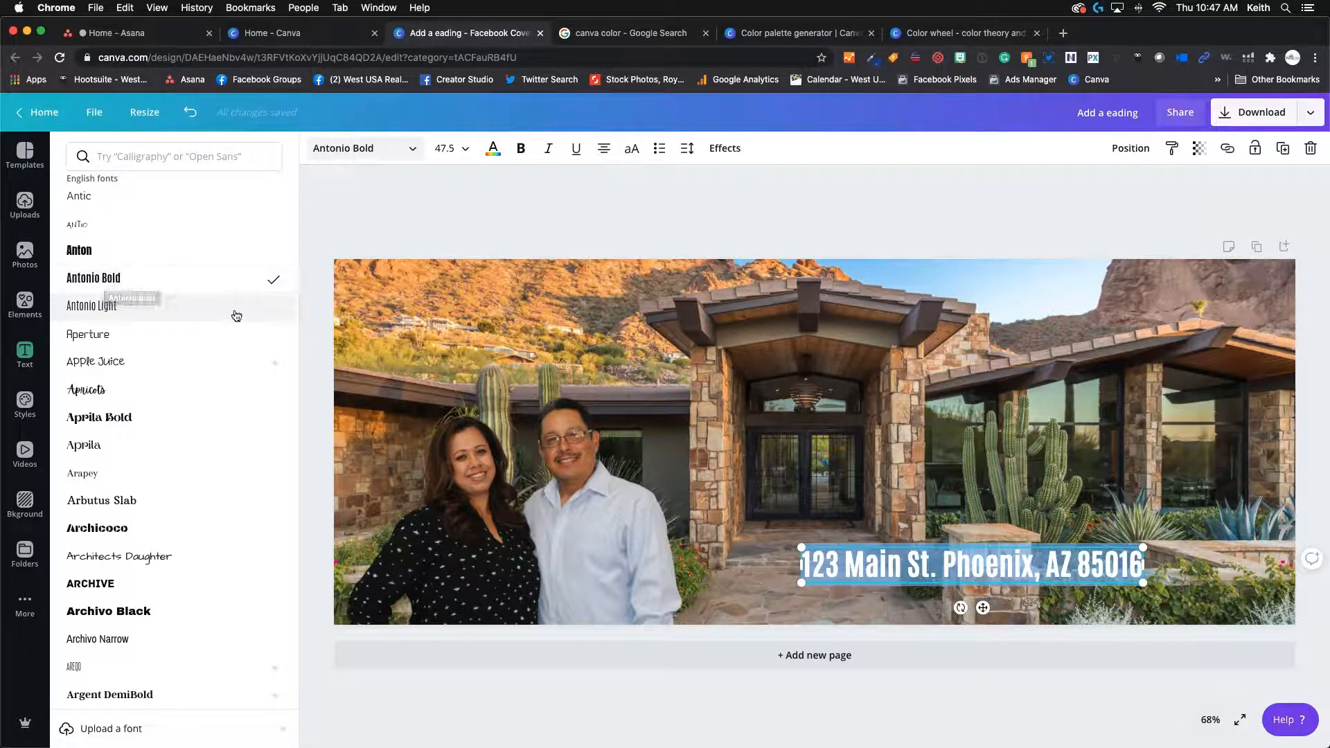
{"action": "left_click", "coordinate": [1113, 528]}
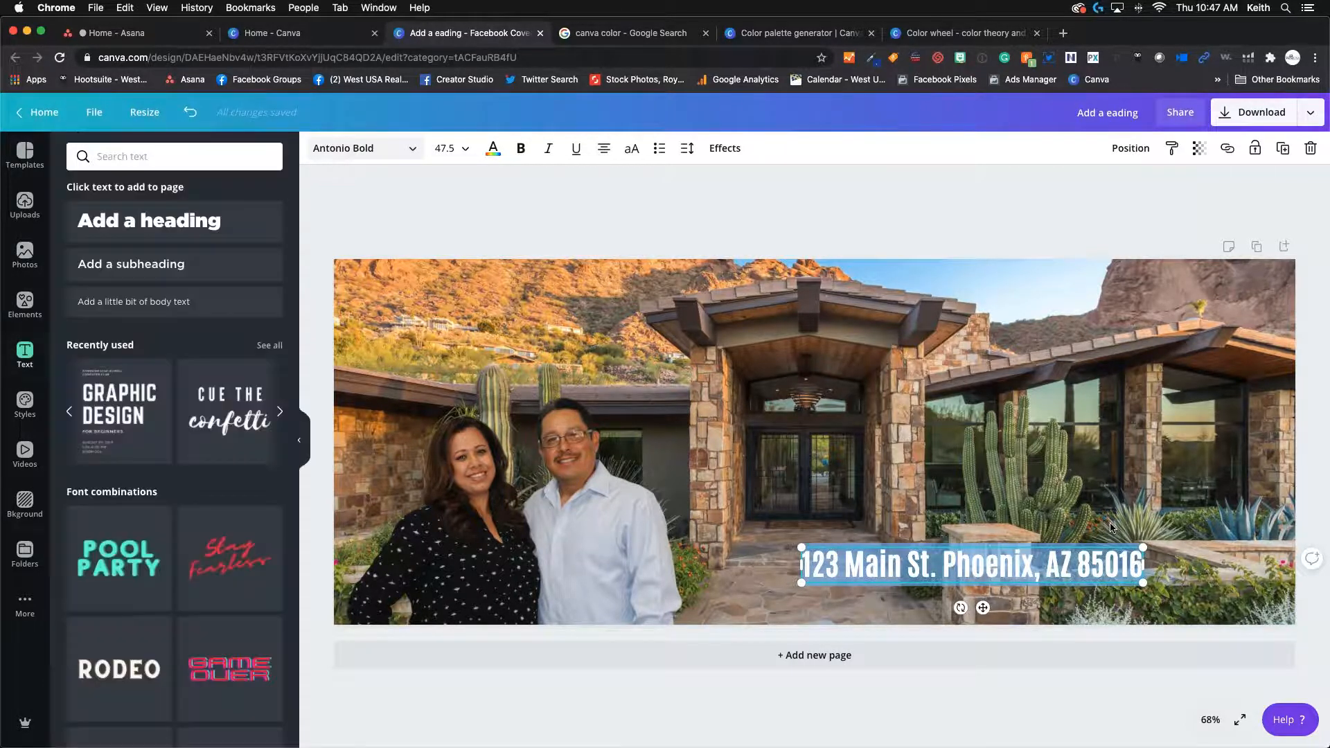
{"action": "left_click", "coordinate": [977, 558]}
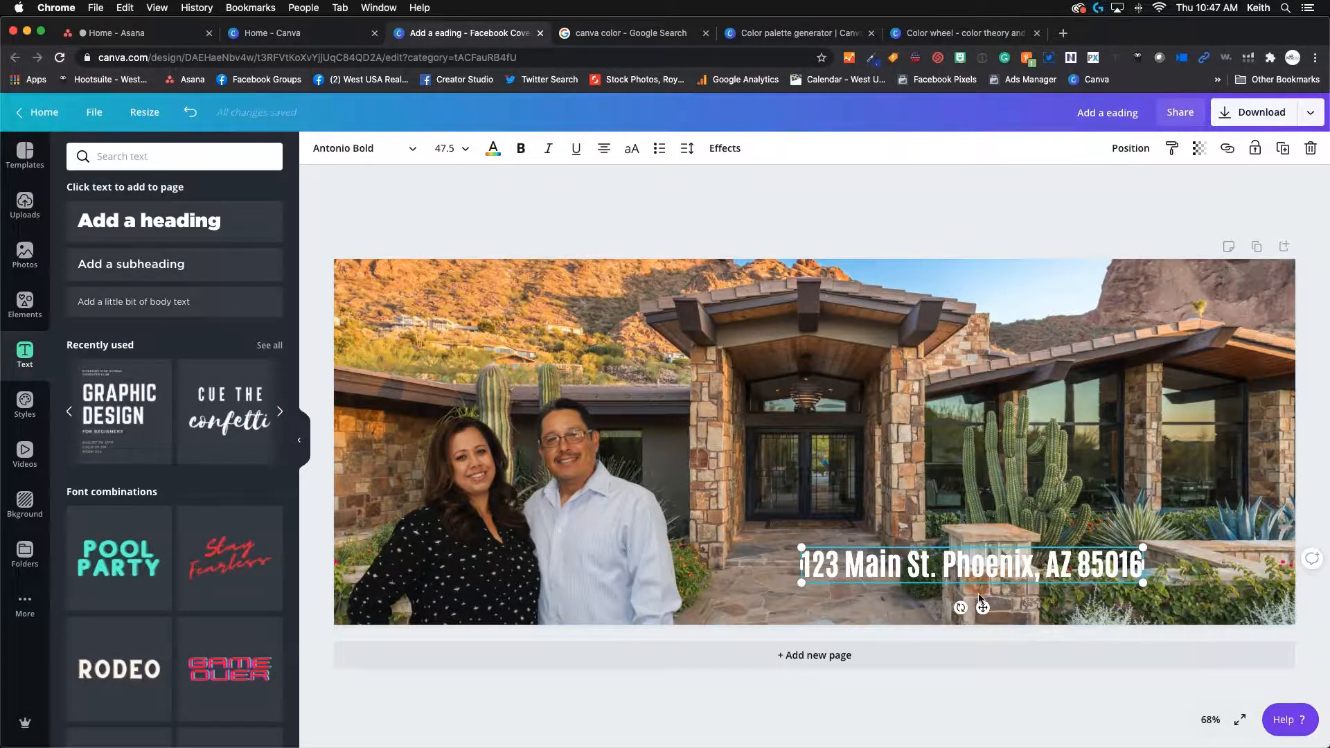
{"action": "left_click_drag", "start_coordinate": [982, 607], "coordinate": [928, 630]}
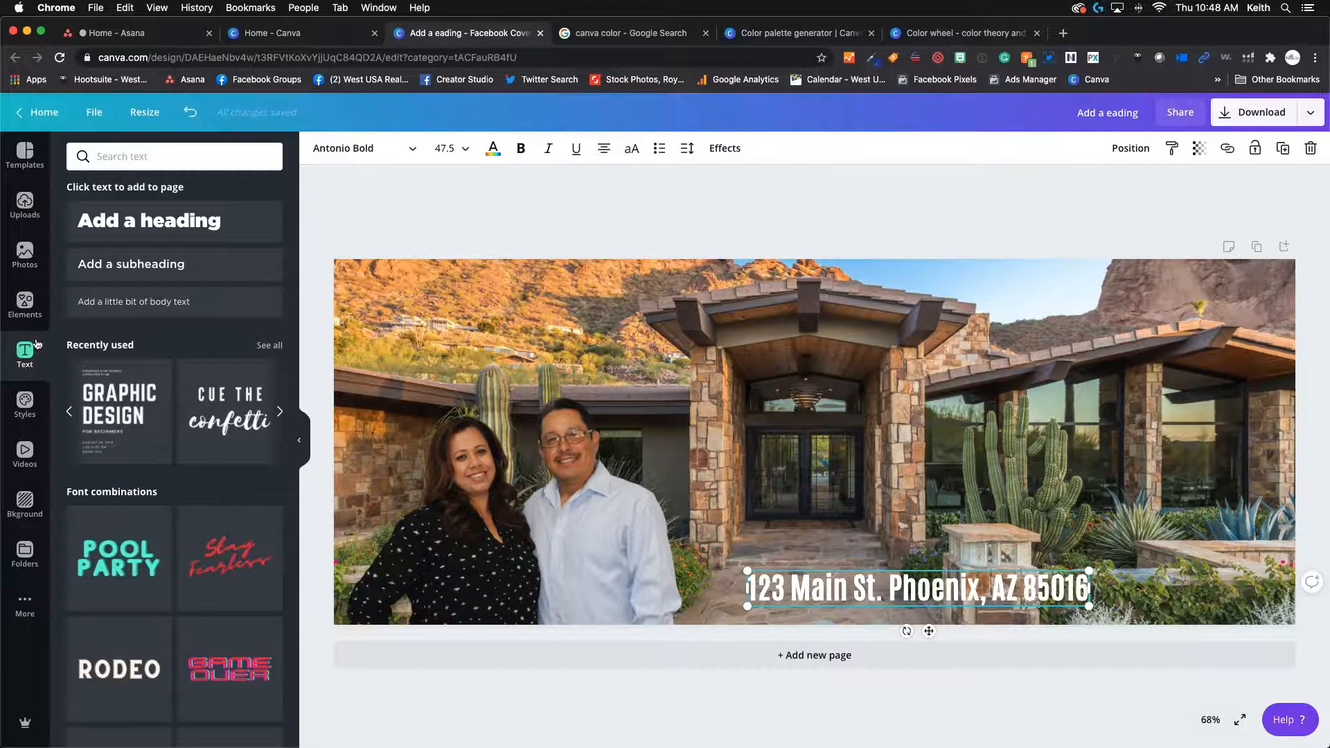
- Clear the old elements search and add a square shape to the cover
{"action": "left_click", "coordinate": [27, 300]}
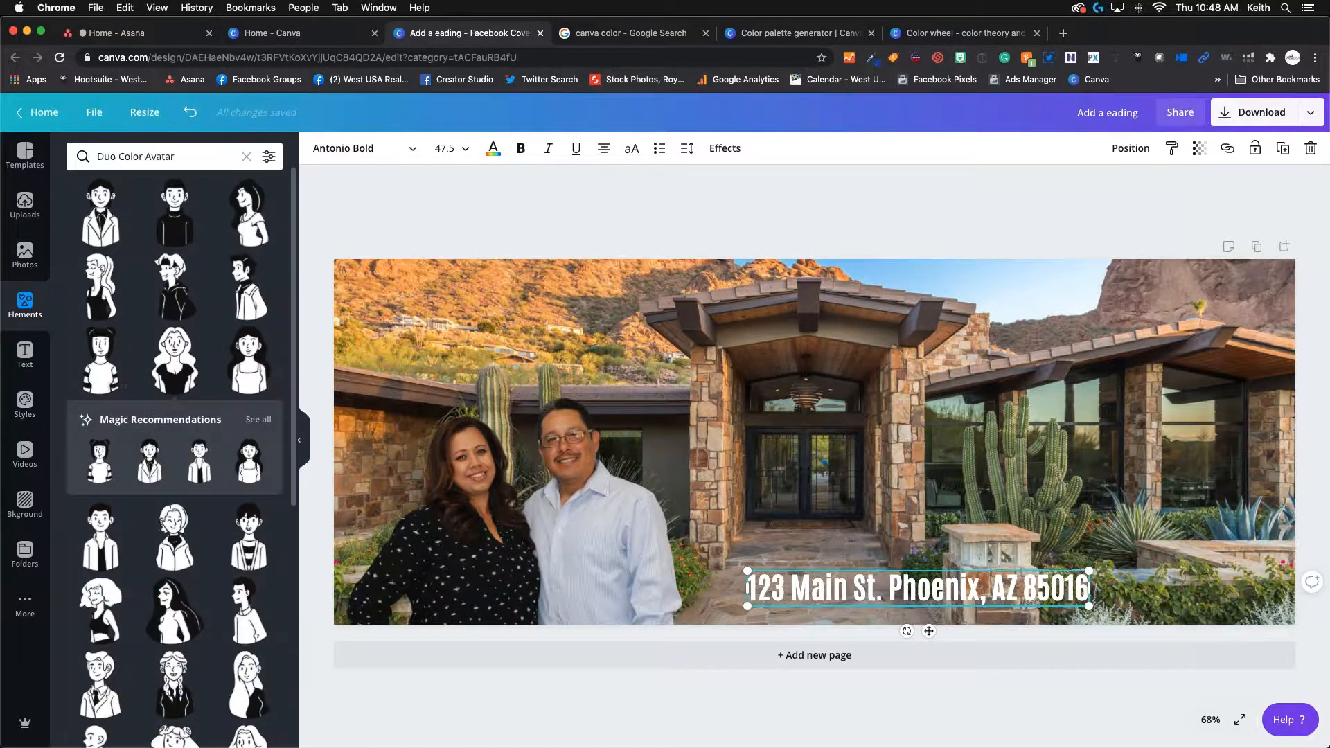
{"action": "left_click", "coordinate": [245, 158]}
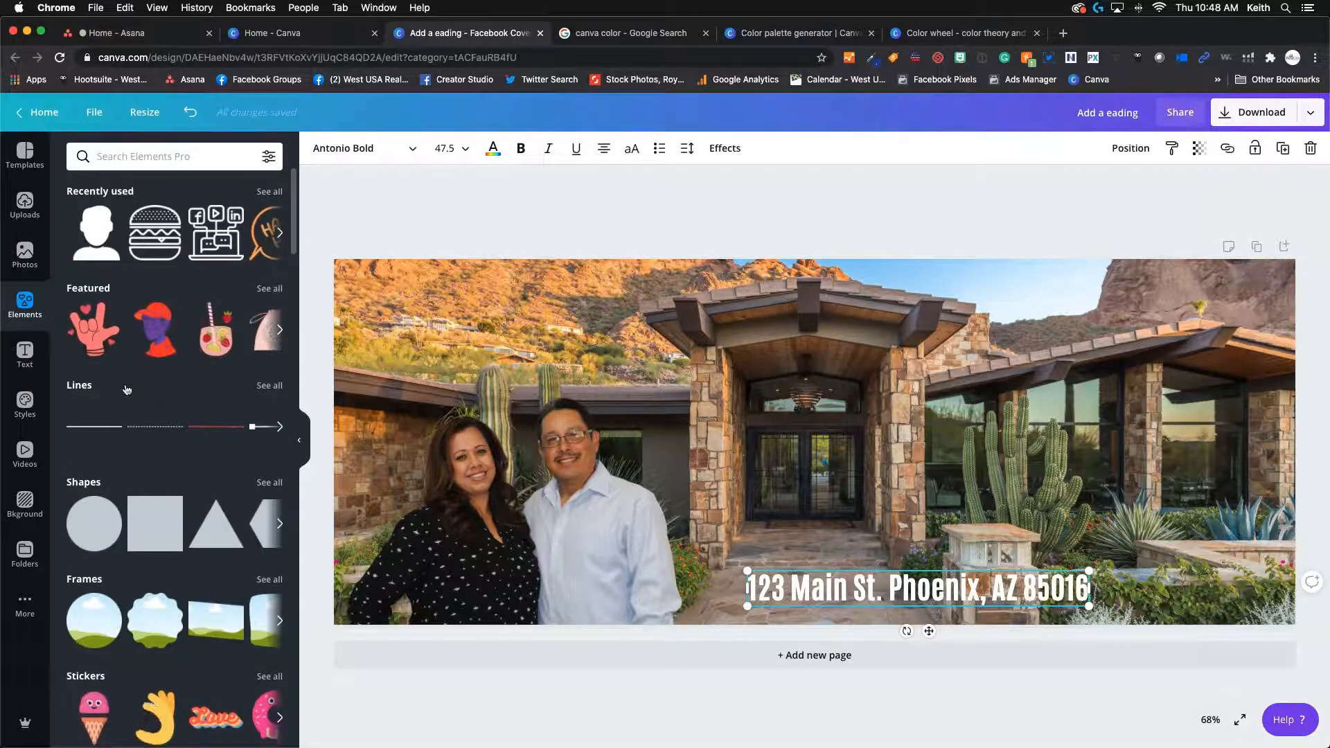
{"action": "scroll", "coordinate": [127, 390], "scroll_direction": "down", "scroll_amount": 5}
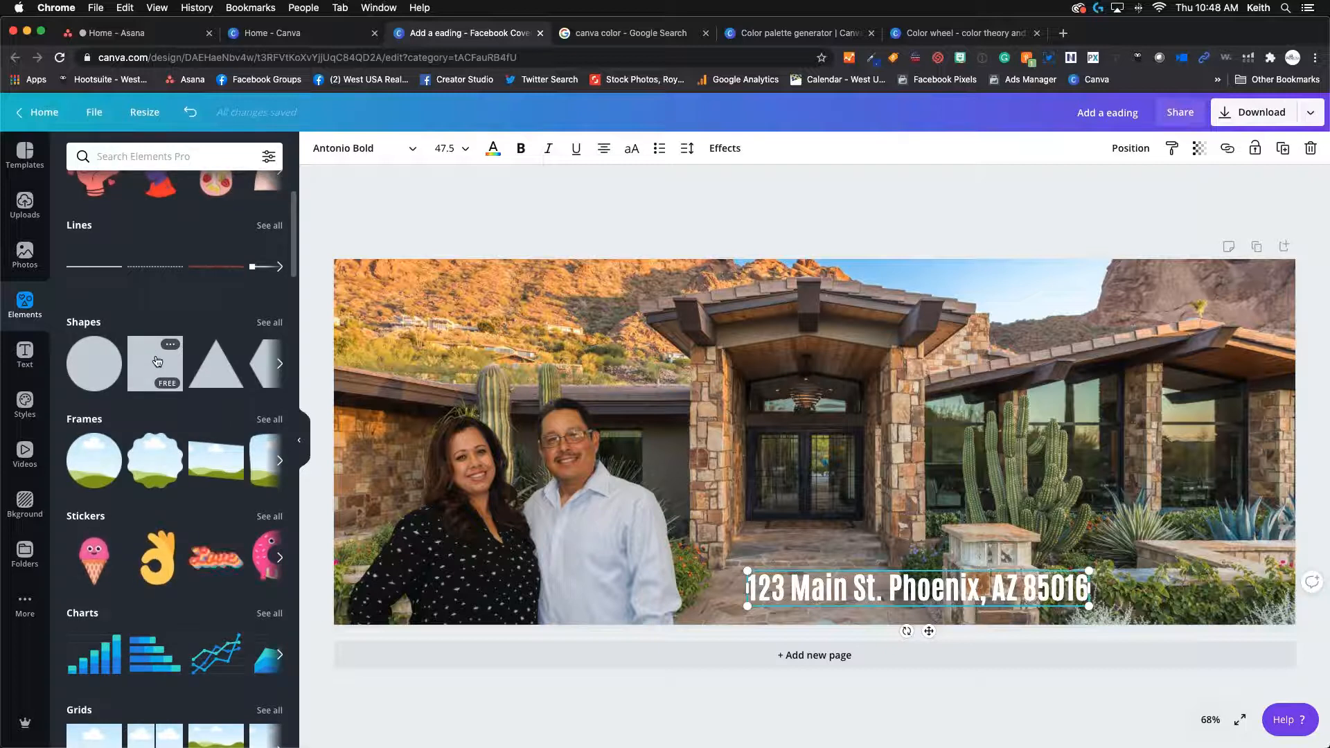
{"action": "left_click", "coordinate": [157, 361]}
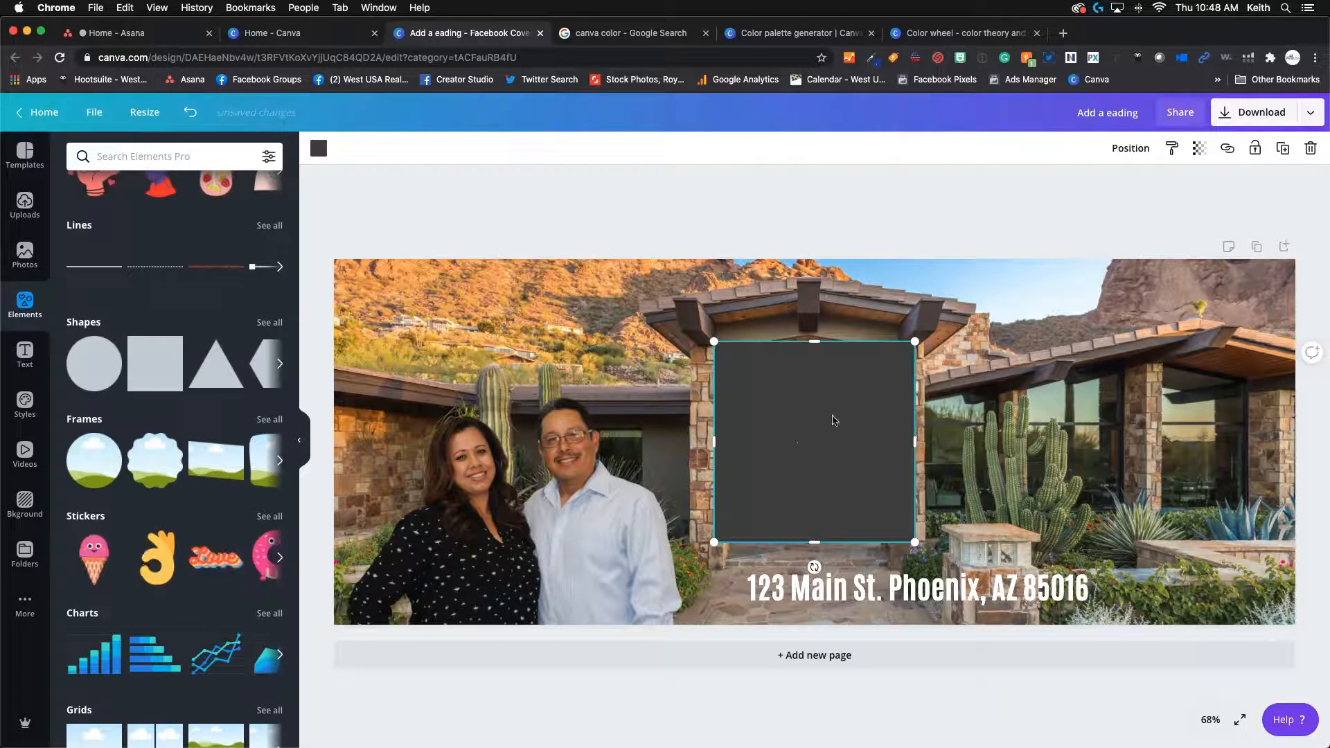
- Stretch the square into a thin horizontal bar about 1,203 wide and place it behind the address text
{"action": "left_click_drag", "start_coordinate": [713, 444], "coordinate": [354, 443]}
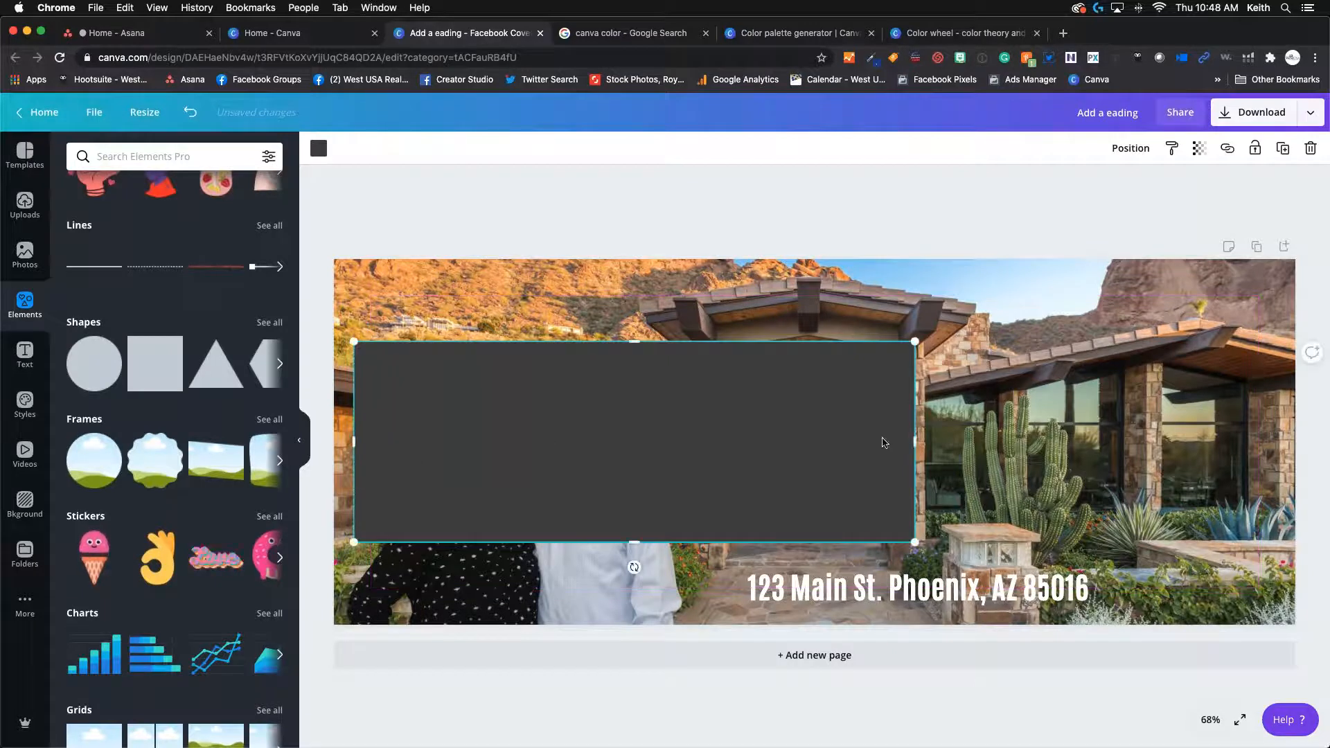
{"action": "mouse_move", "coordinate": [915, 440]}
{"action": "left_mouse_down"}
{"action": "mouse_move", "coordinate": [1289, 445]}
{"action": "mouse_move", "coordinate": [918, 445]}
{"action": "left_mouse_up"}
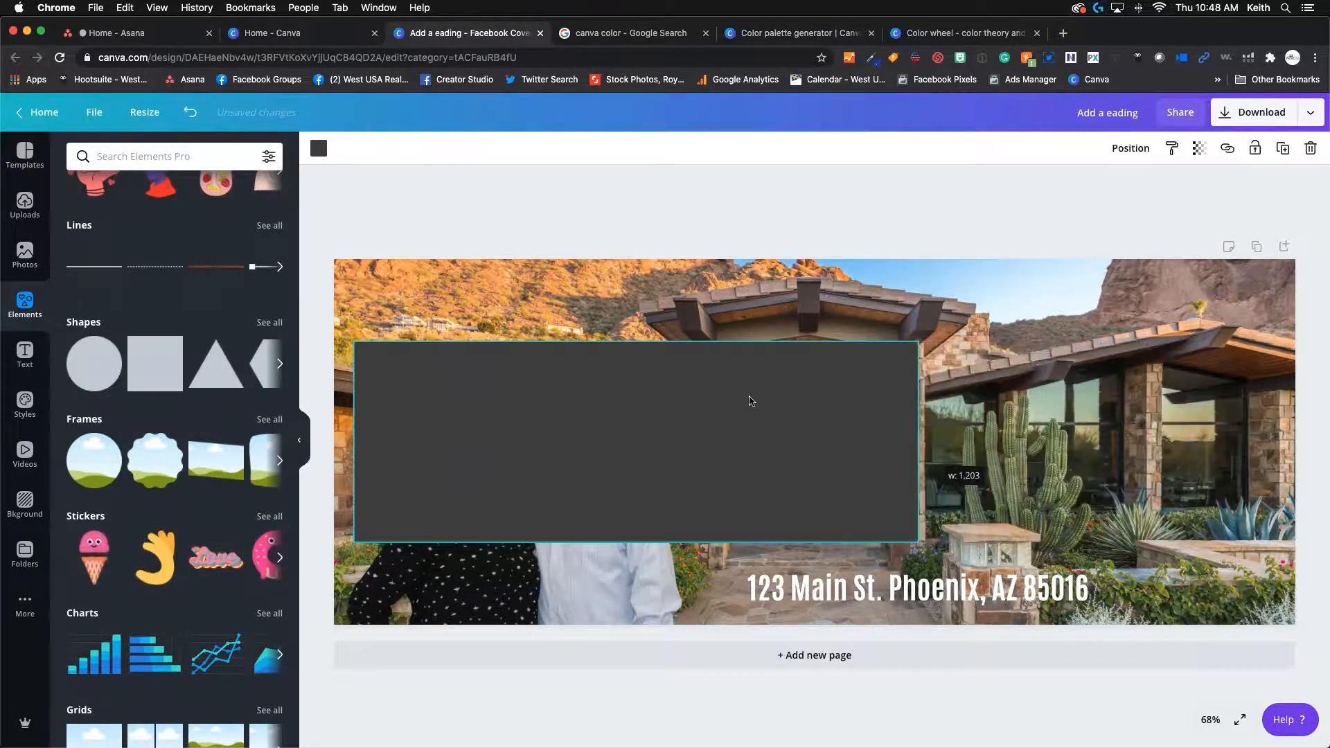
{"action": "left_click_drag", "start_coordinate": [635, 345], "coordinate": [957, 582]}
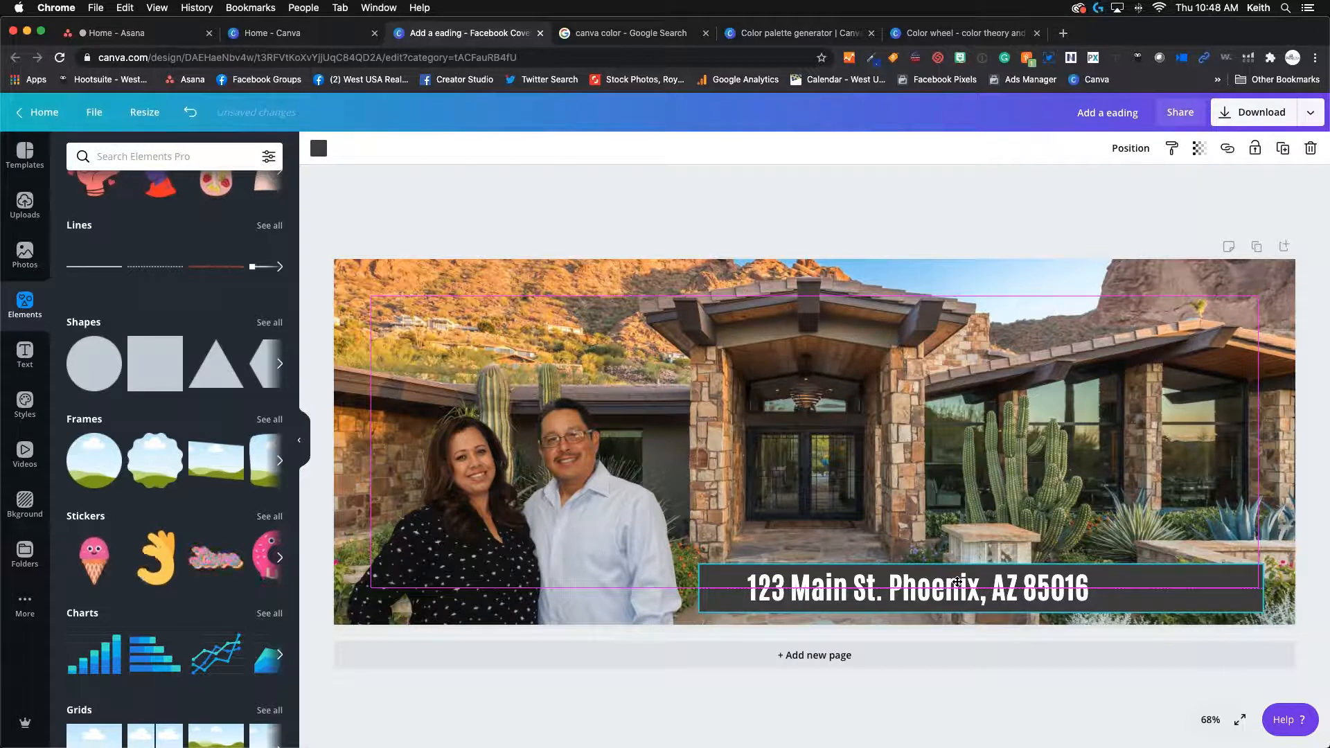
{"action": "left_click_drag", "start_coordinate": [978, 587], "coordinate": [978, 587]}
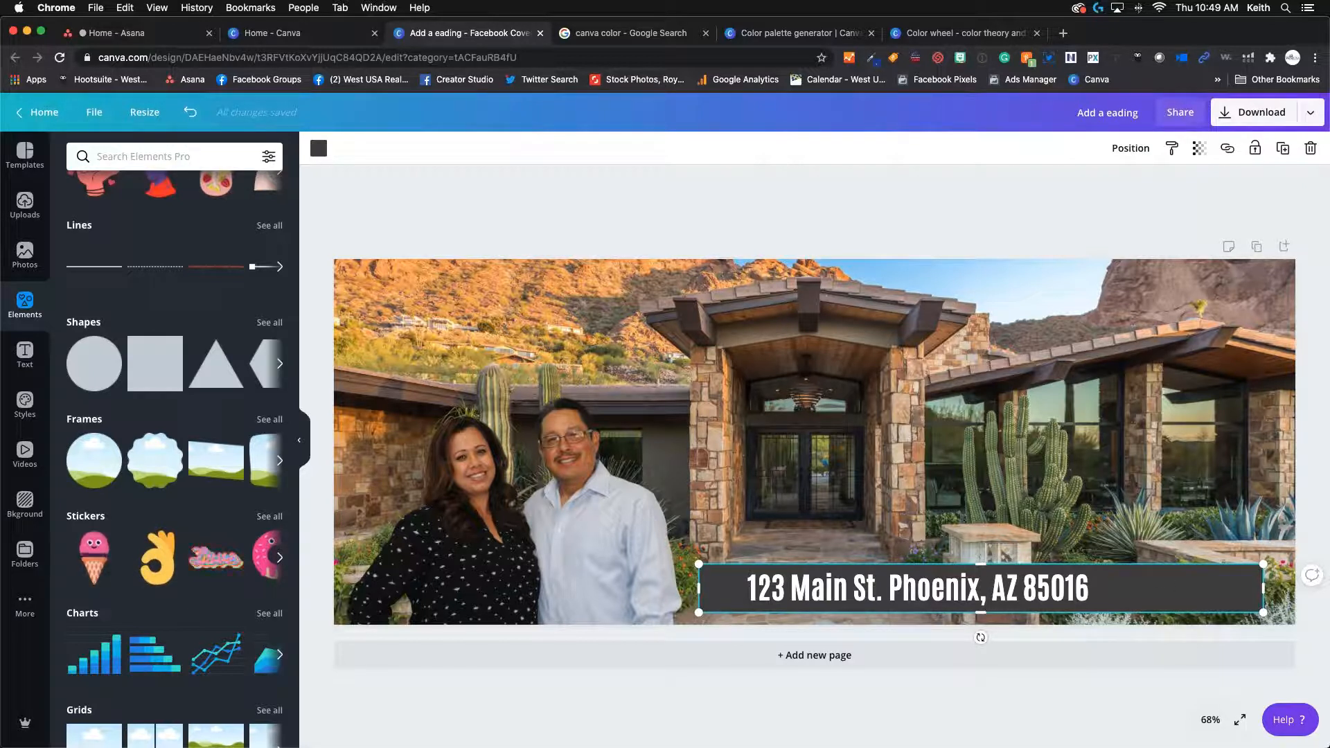
- Try yellow and light orange on the bar, and settle on the darker orange from the default colors
{"action": "left_click", "coordinate": [317, 152]}
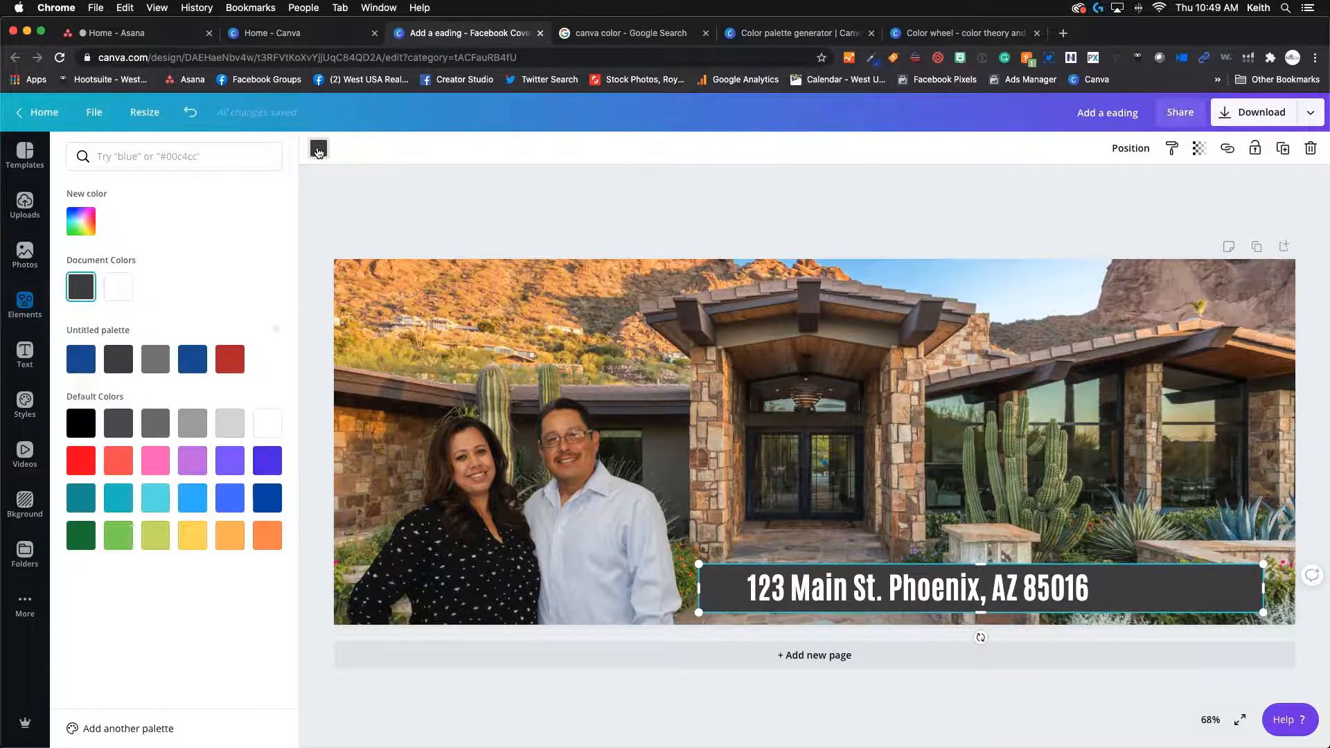
{"action": "left_click", "coordinate": [192, 535]}
{"action": "left_click", "coordinate": [229, 542]}
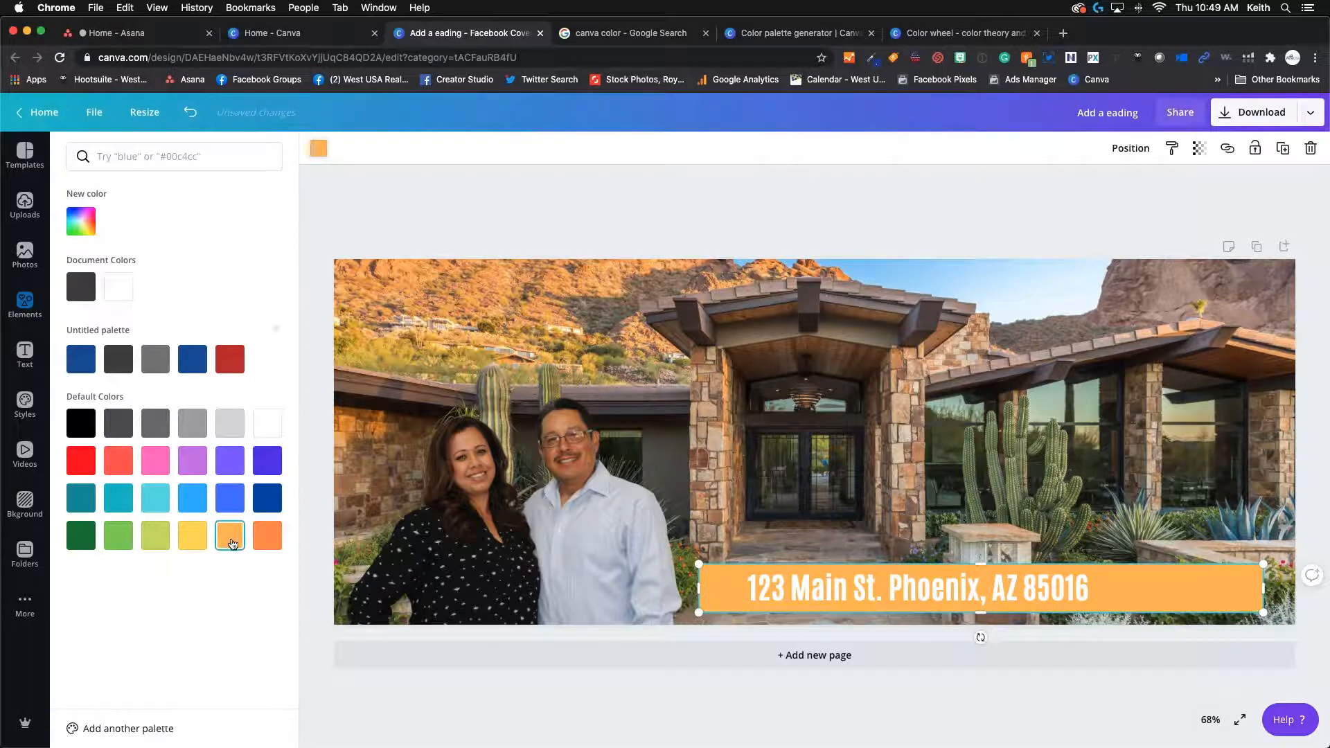
{"action": "left_click", "coordinate": [267, 536]}
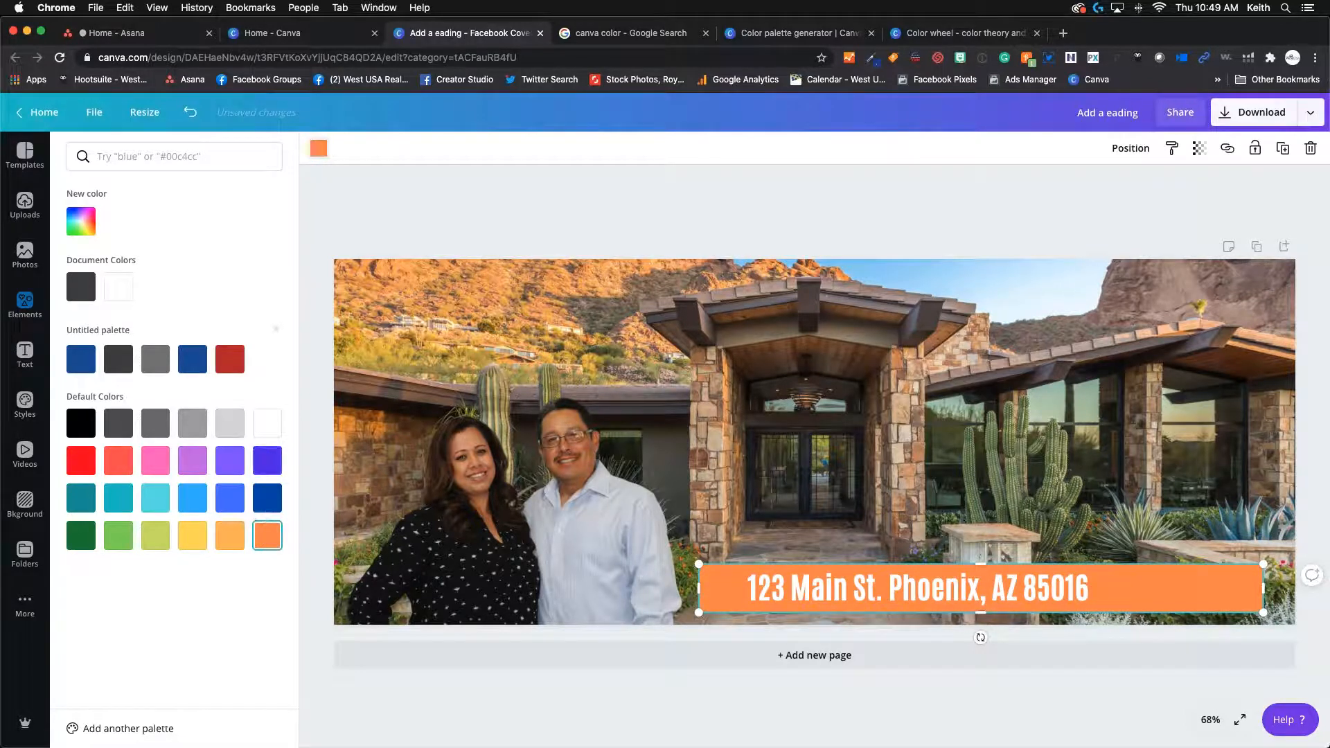
- Try white, light grey, medium grey, dark grey and pink from the default colors on the bar
{"action": "left_click", "coordinate": [267, 423]}
{"action": "left_click", "coordinate": [229, 422]}
{"action": "left_click", "coordinate": [197, 431]}
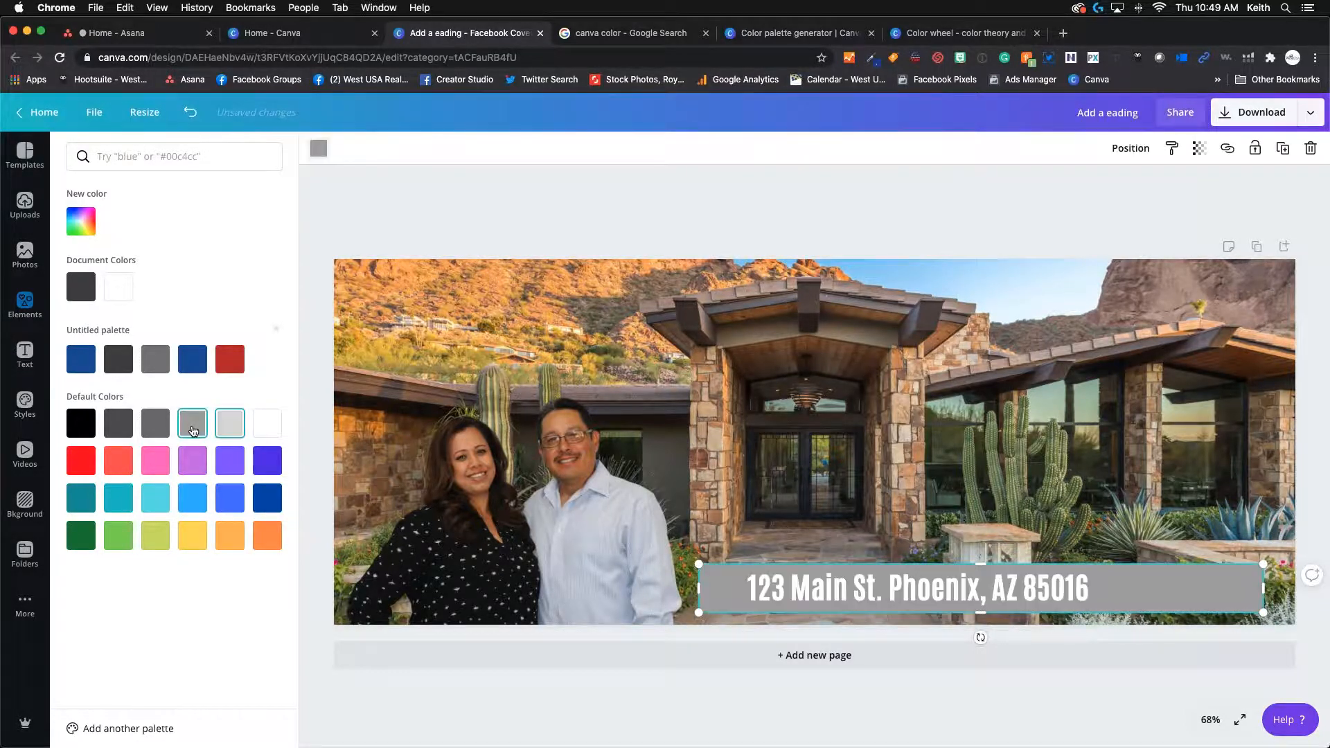
{"action": "left_click", "coordinate": [156, 433]}
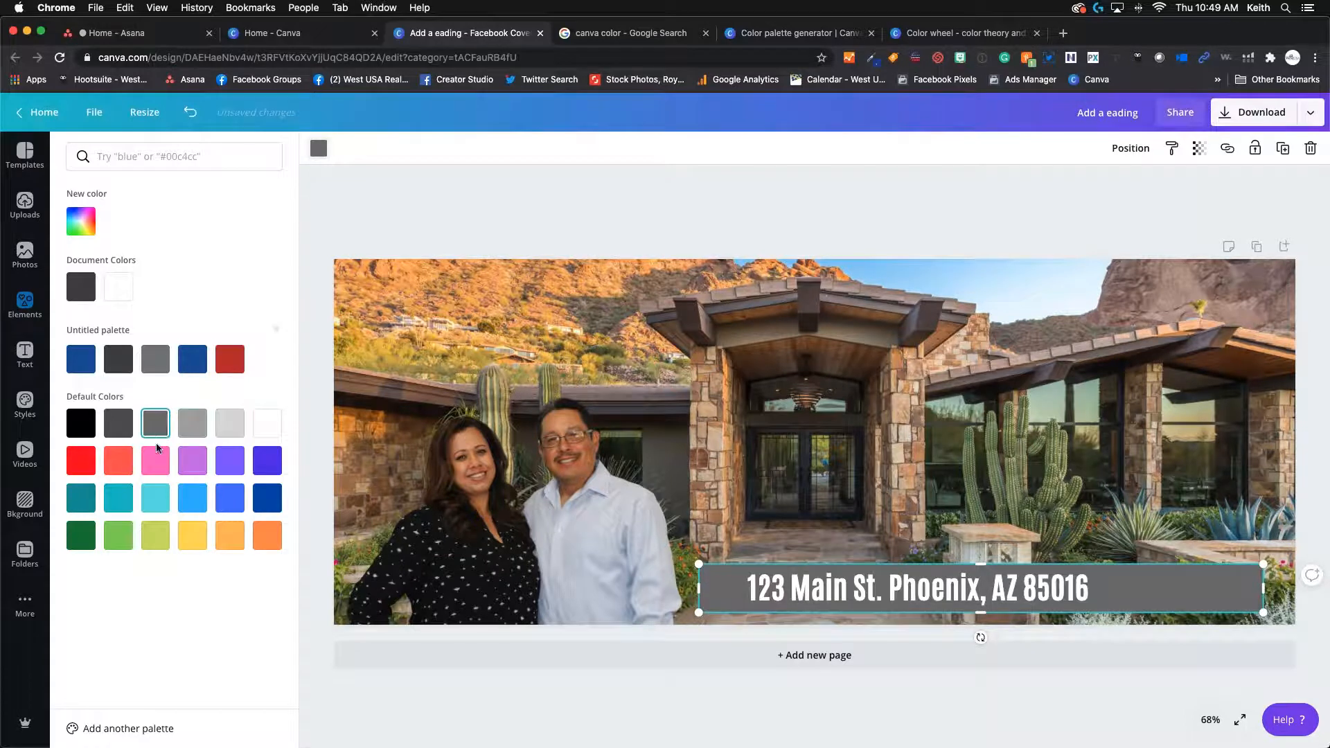
{"action": "left_click", "coordinate": [156, 457]}
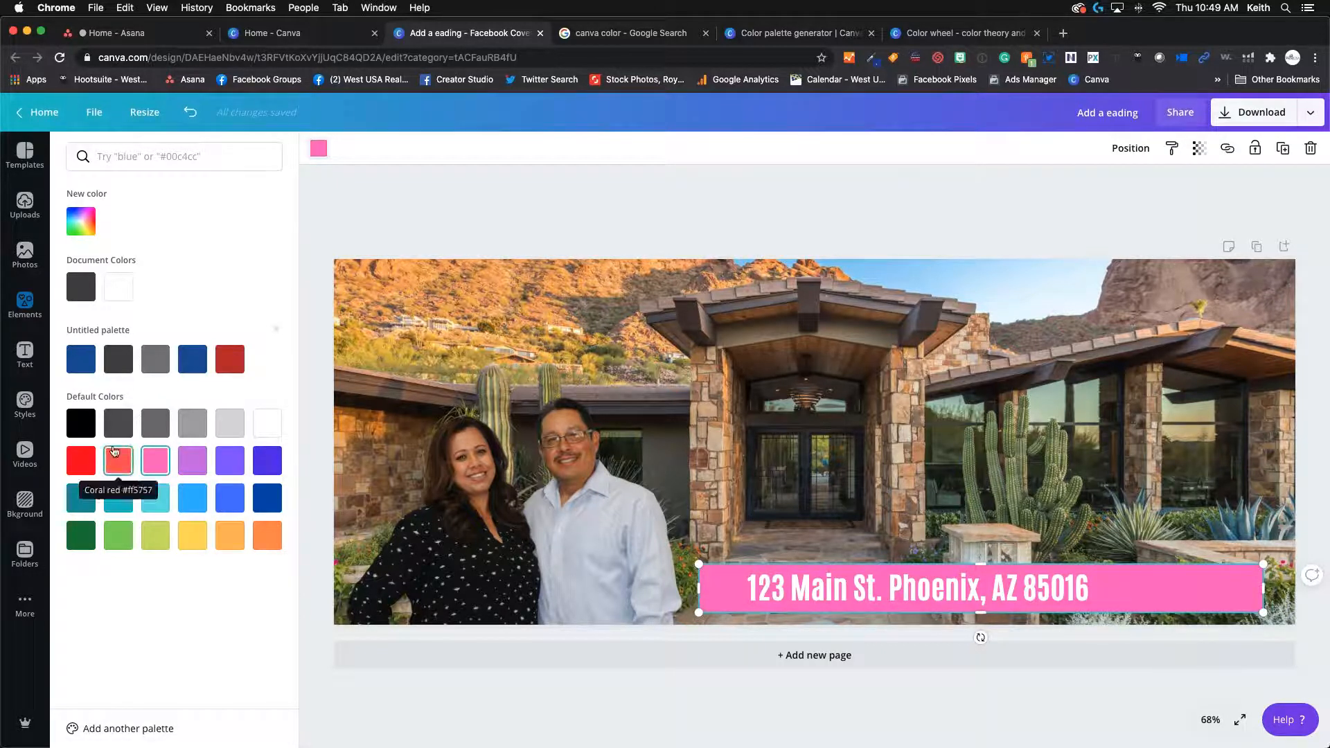
- Recolor the bar bright red, and darken it with a custom color to the deep red #7B1D1D
{"action": "left_click", "coordinate": [81, 460]}
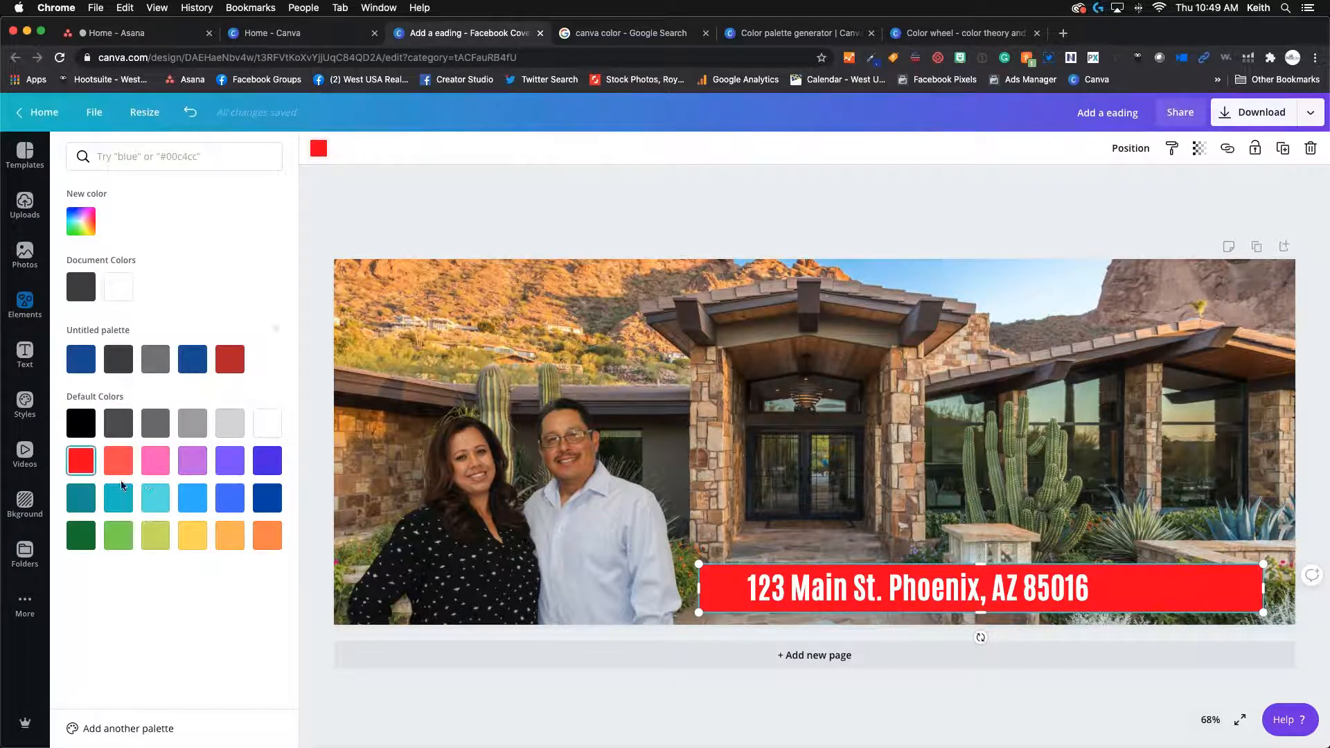
{"action": "left_click", "coordinate": [79, 221]}
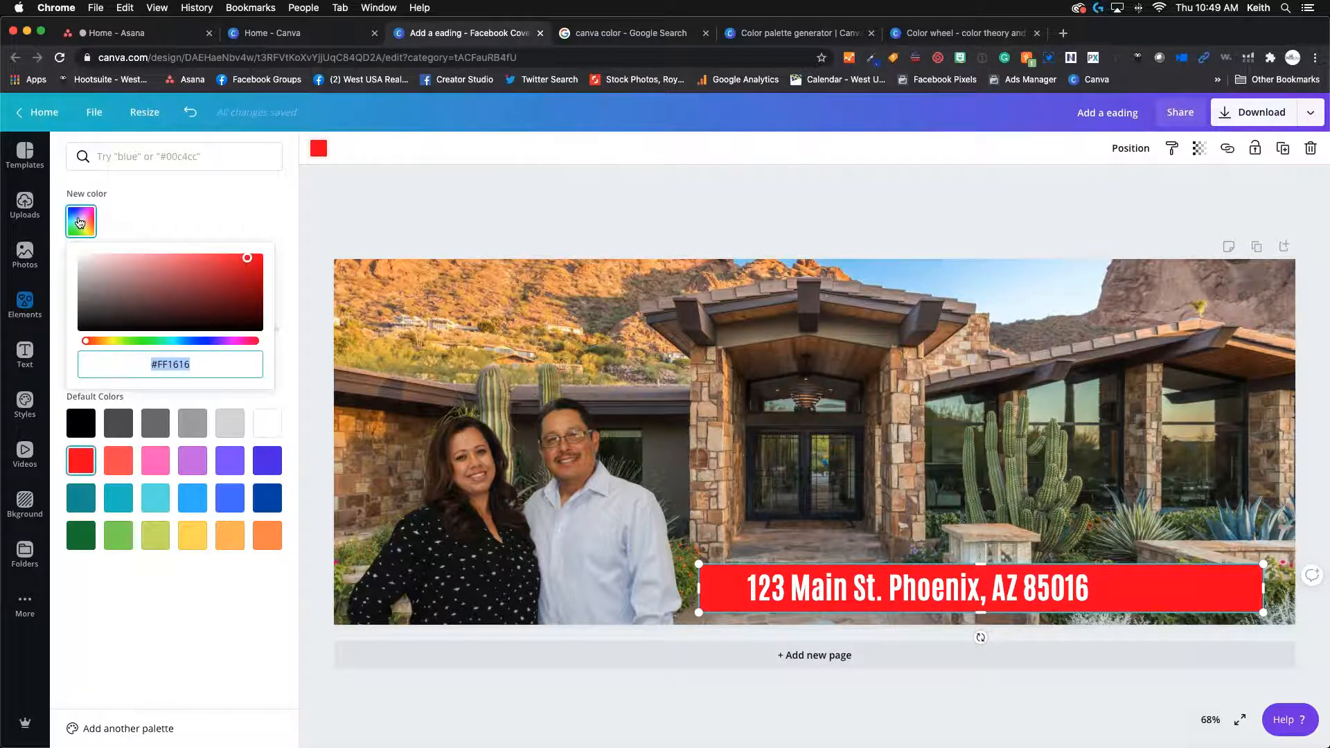
{"action": "key", "text": "ctrl+Up"}
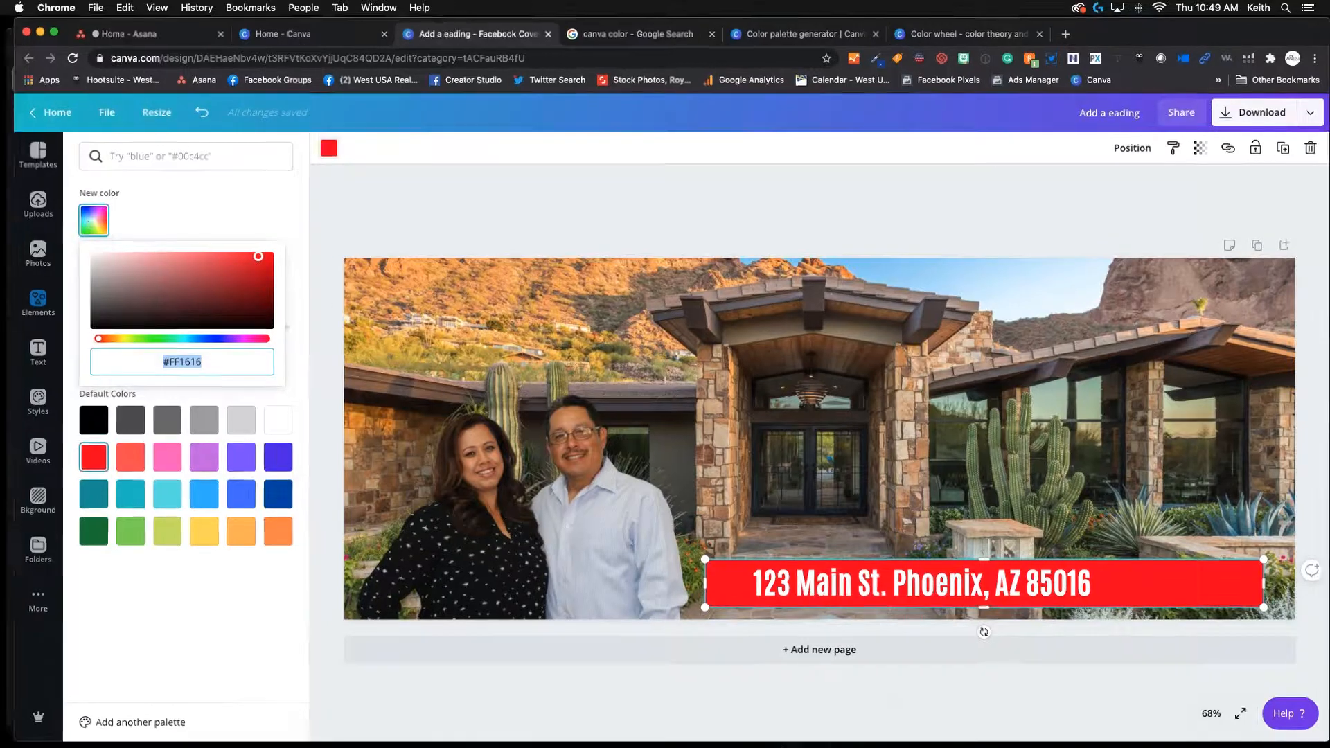
{"action": "key", "text": "ctrl+Up"}
{"action": "left_click_drag", "start_coordinate": [246, 260], "coordinate": [219, 293]}
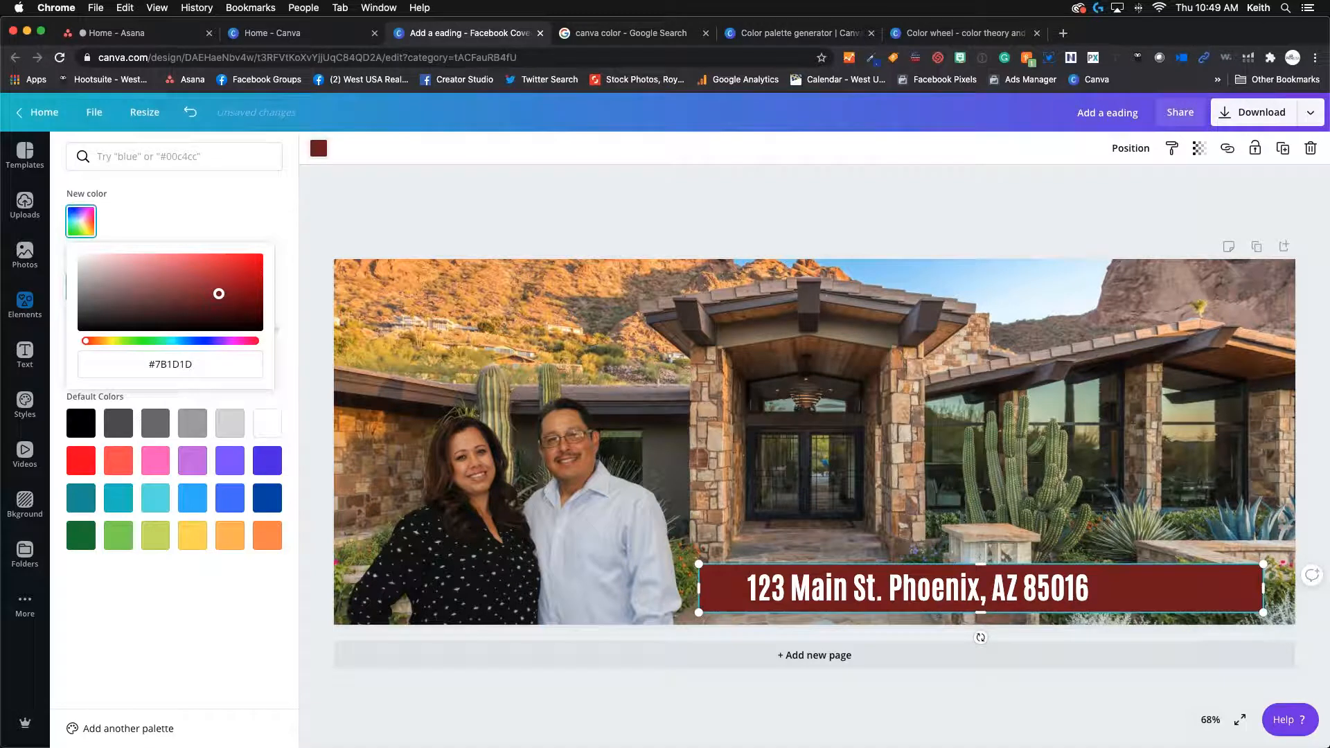
{"action": "left_click", "coordinate": [325, 568]}
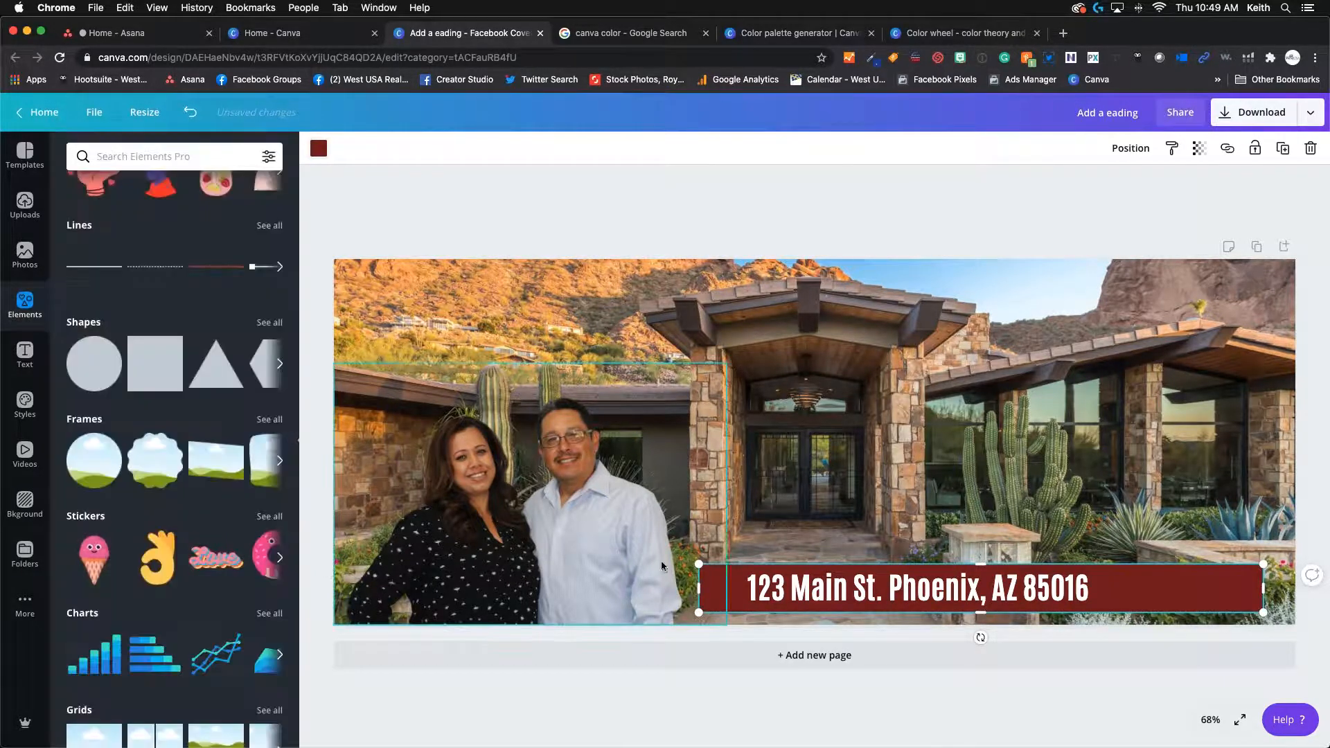
- Shorten the dark red bar from both ends so it fits closely around the address text
{"action": "left_click_drag", "start_coordinate": [1263, 587], "coordinate": [1113, 593]}
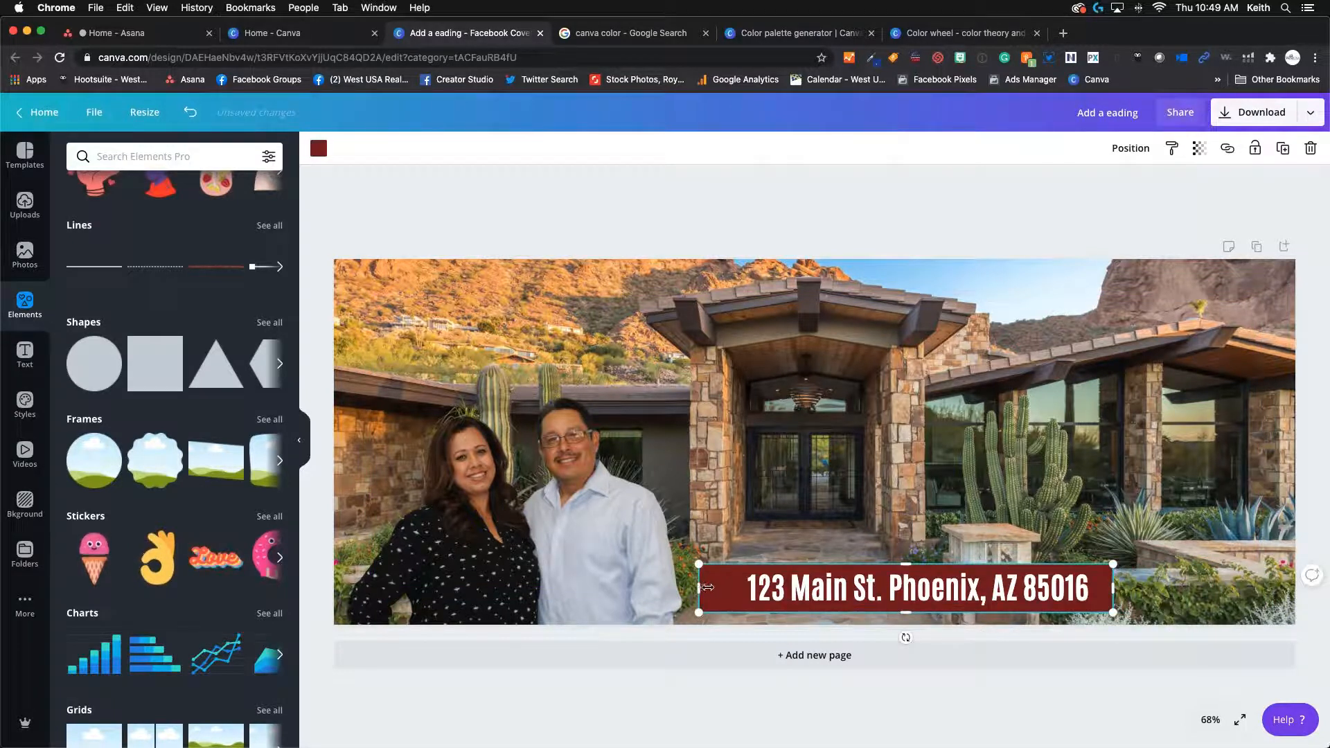
{"action": "left_click_drag", "start_coordinate": [707, 588], "coordinate": [727, 588]}
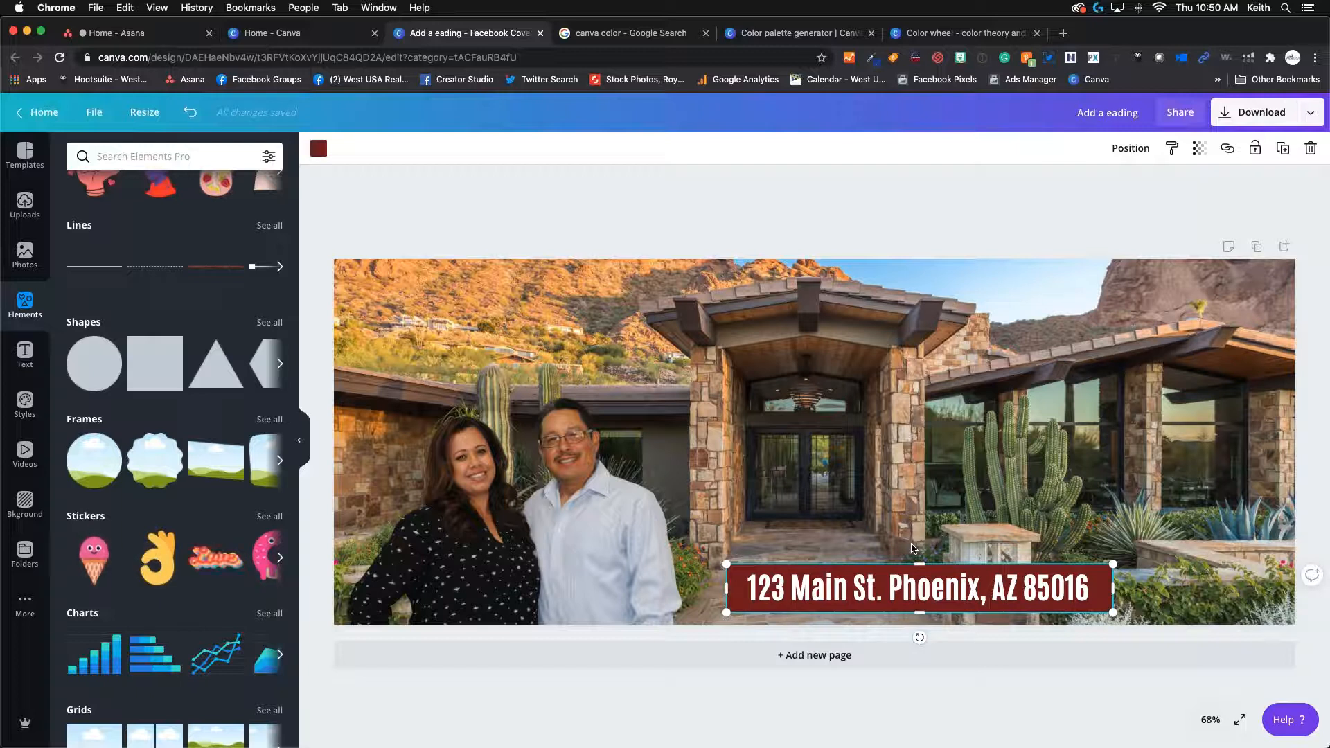
- Try deleting the house background photo and the couple's cutout photo, undoing each deletion
{"action": "left_click", "coordinate": [883, 316]}
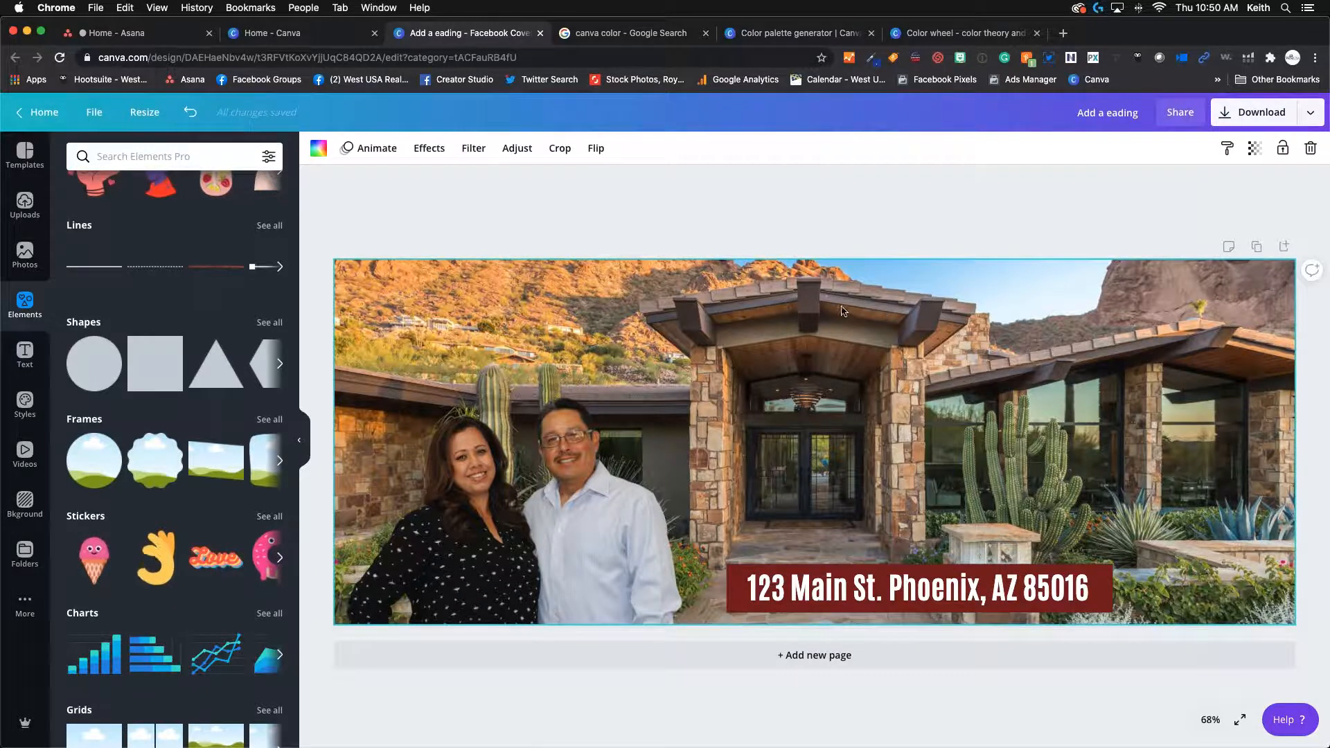
{"action": "key", "text": "Delete"}
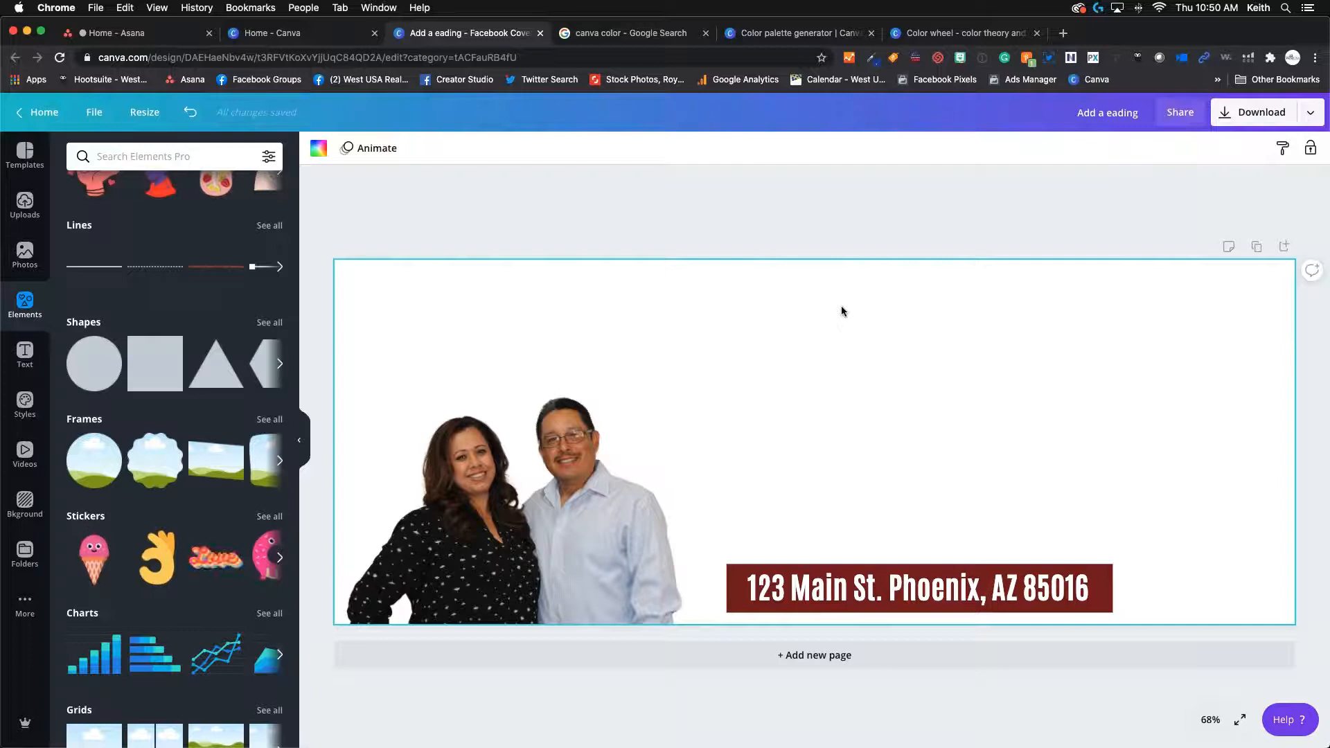
{"action": "key", "text": "super+z"}
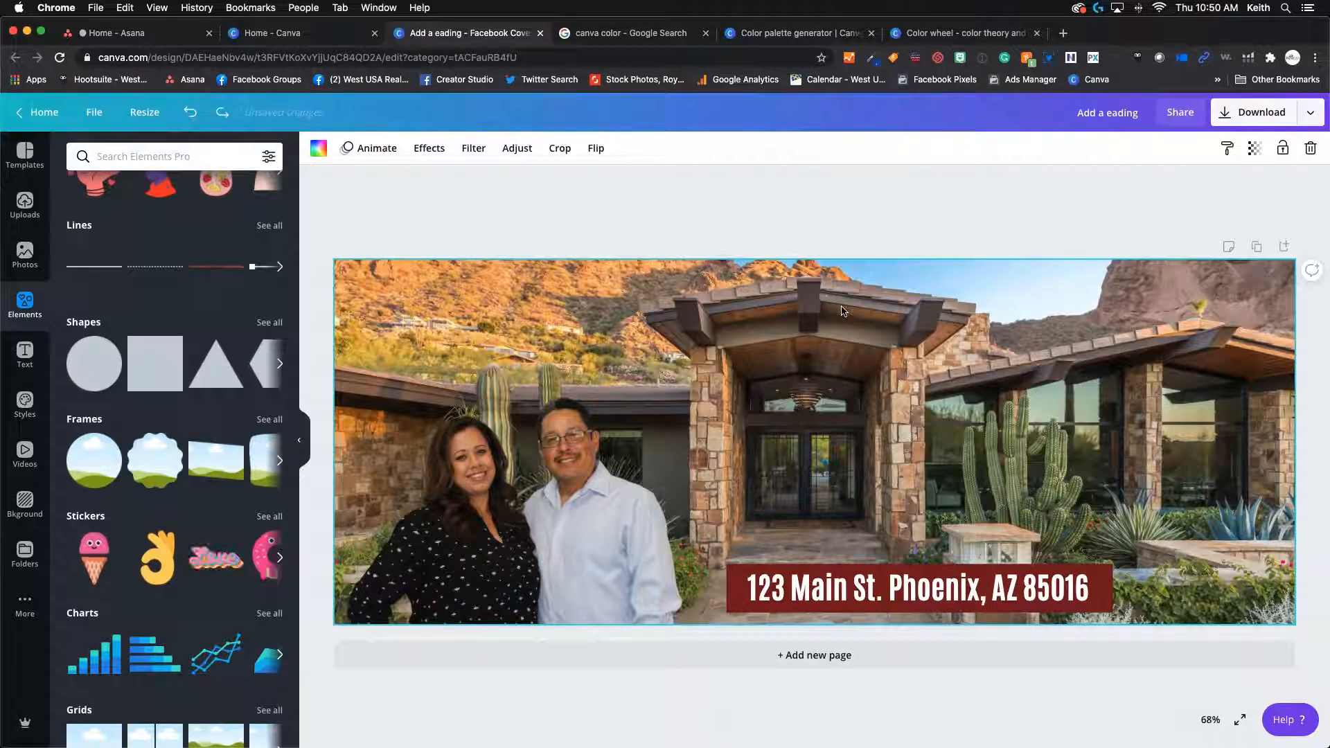
{"action": "left_click", "coordinate": [567, 493]}
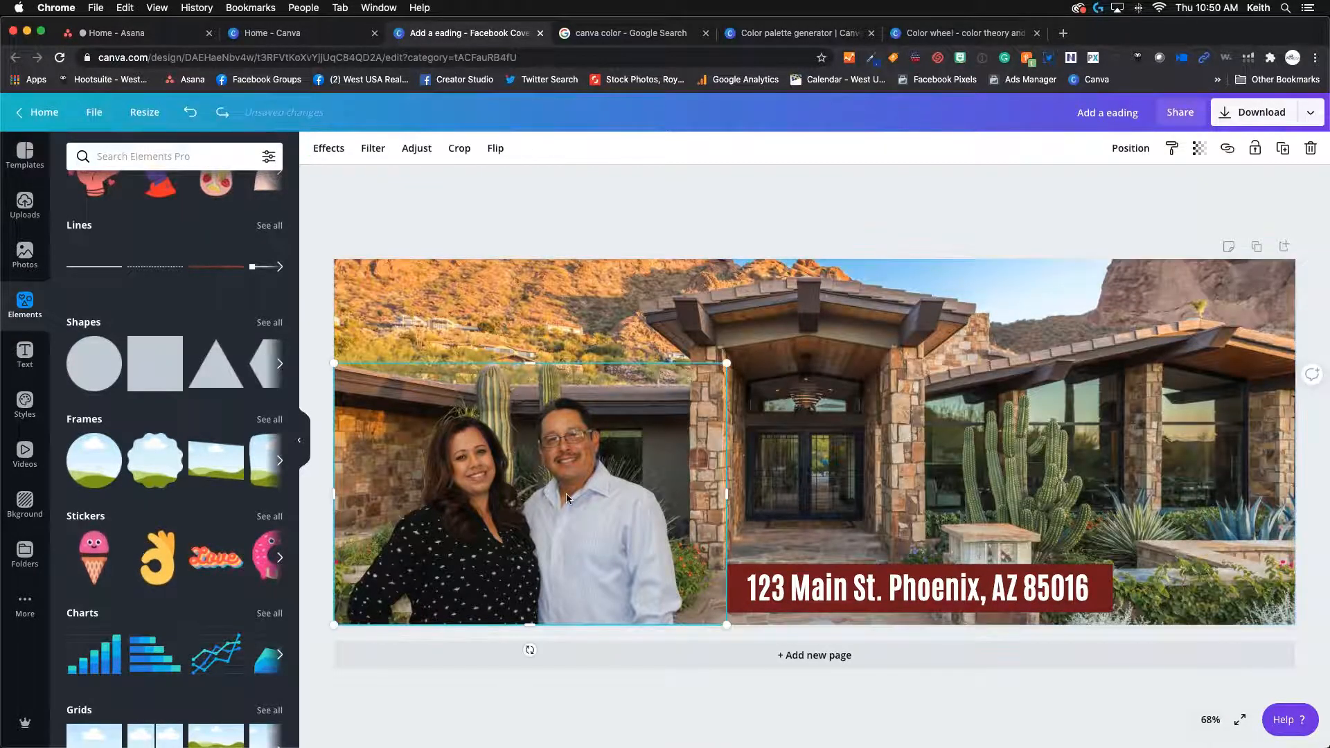
{"action": "key", "text": "Delete"}
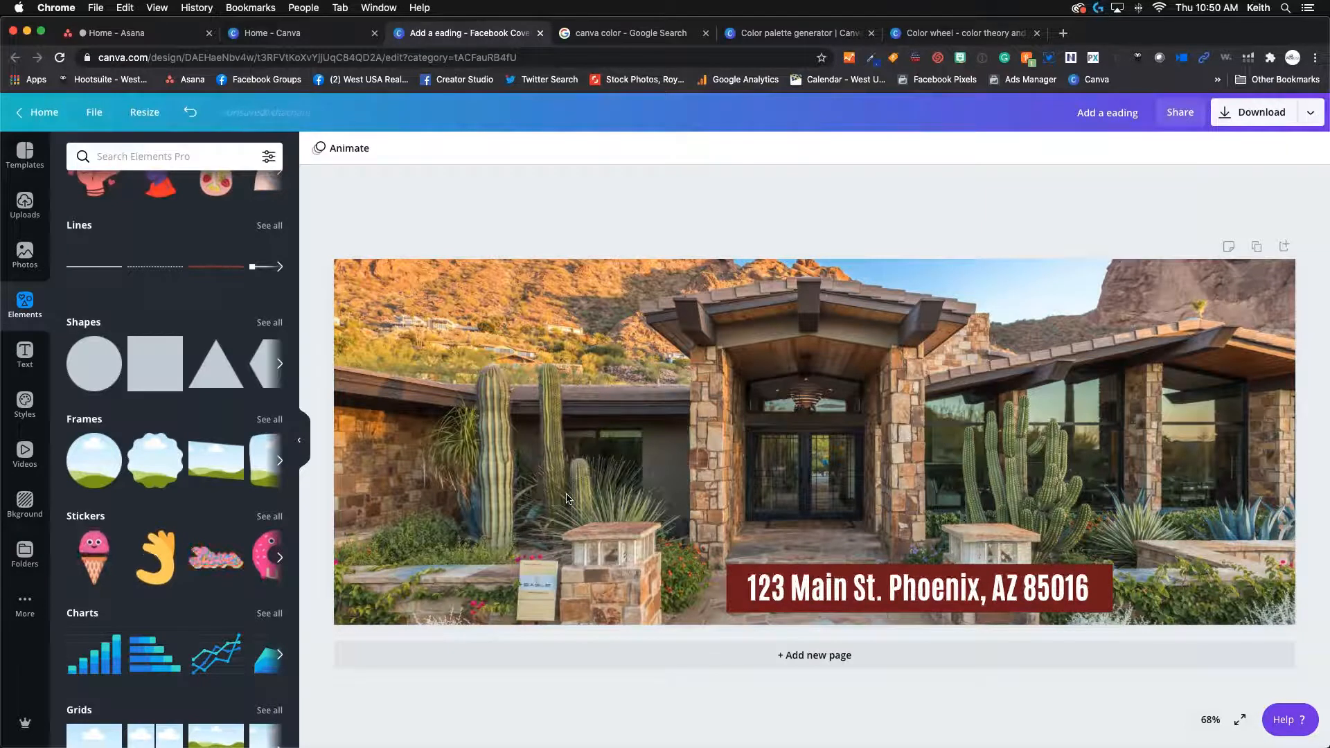
{"action": "key", "text": "super+z"}
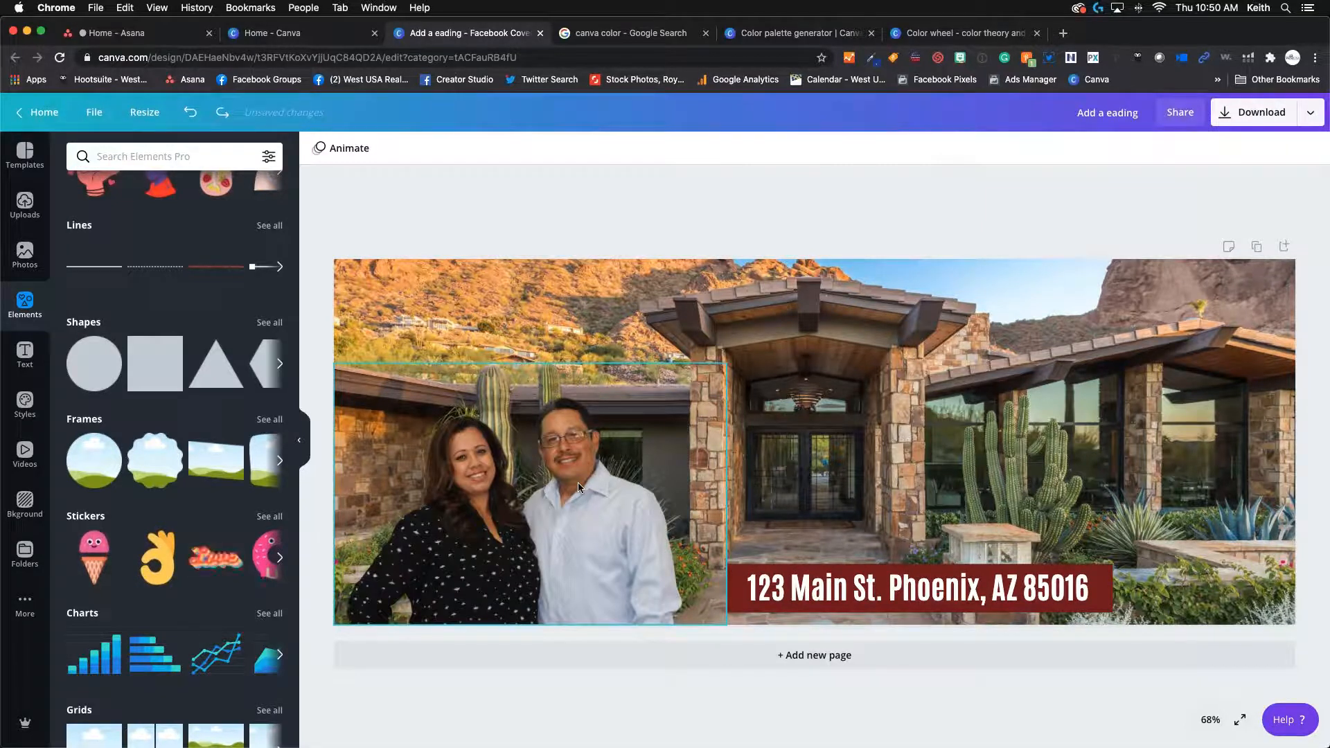
- Select the bar, the address text and the background photo in turn to examine the cover's separate layers
{"action": "left_click", "coordinate": [736, 579]}
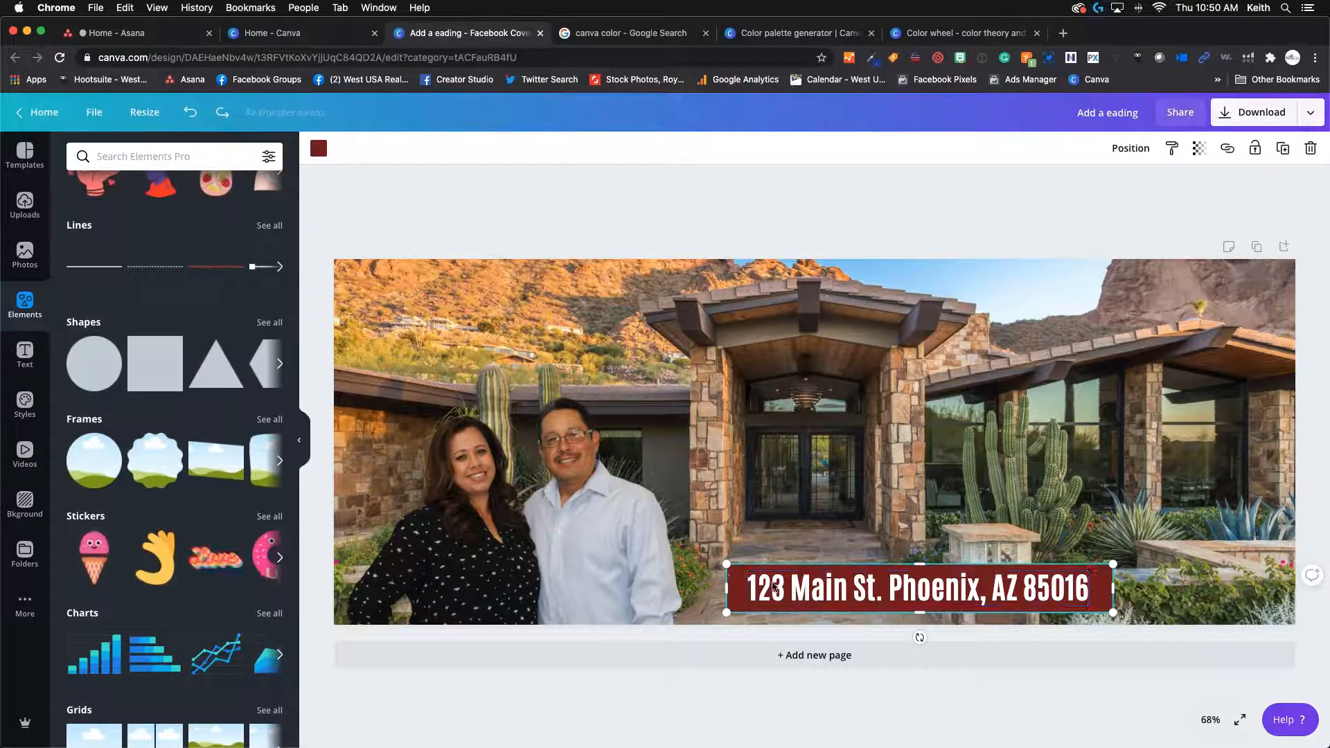
{"action": "left_click", "coordinate": [855, 590]}
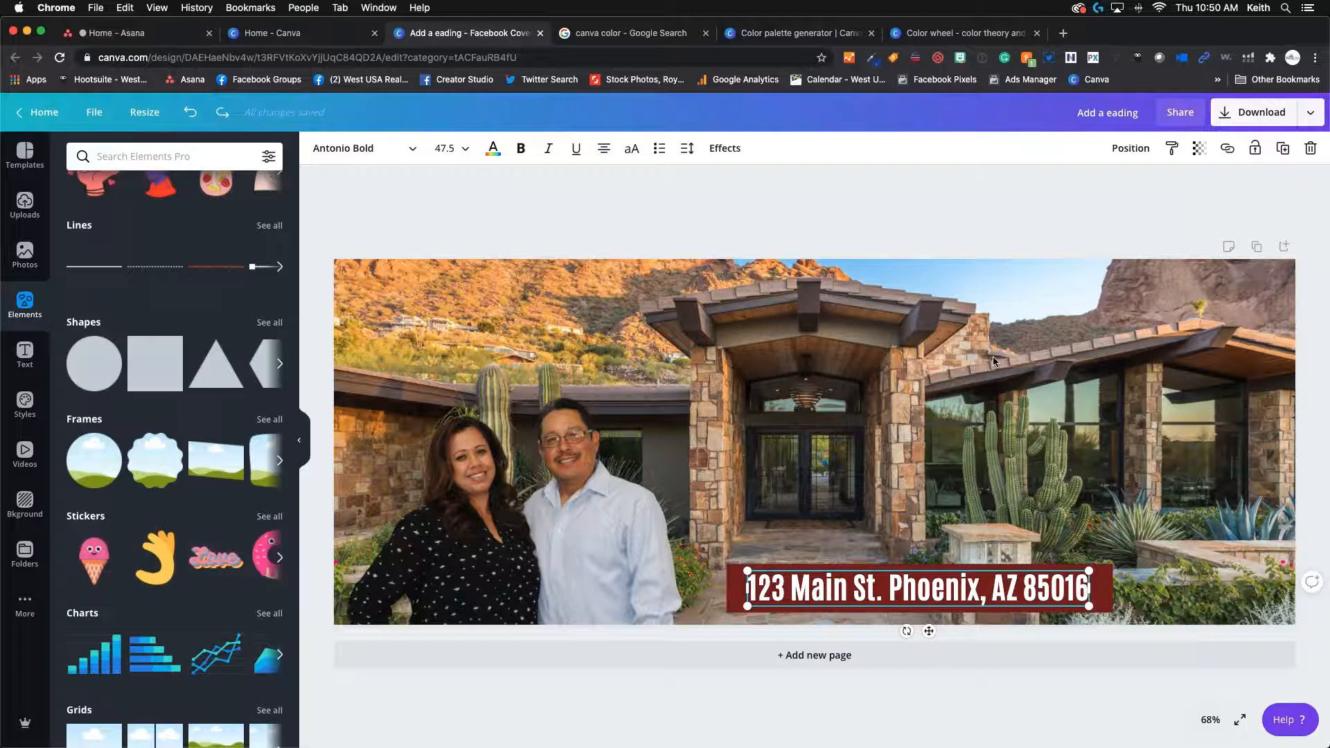
{"action": "left_click", "coordinate": [877, 322]}
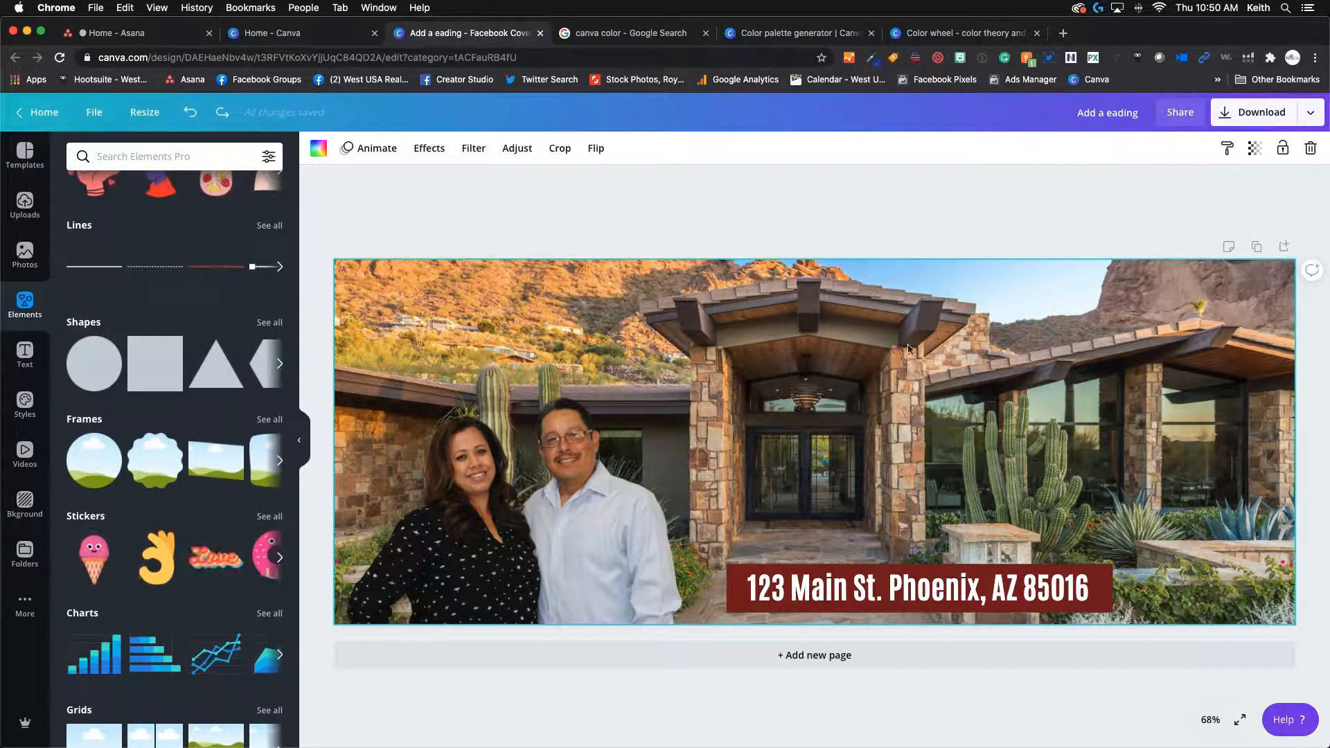
- Try the top, middle, center and right page alignments on the couple's photo, and return it to the bottom-left corner of the cover
{"action": "left_click", "coordinate": [564, 478]}
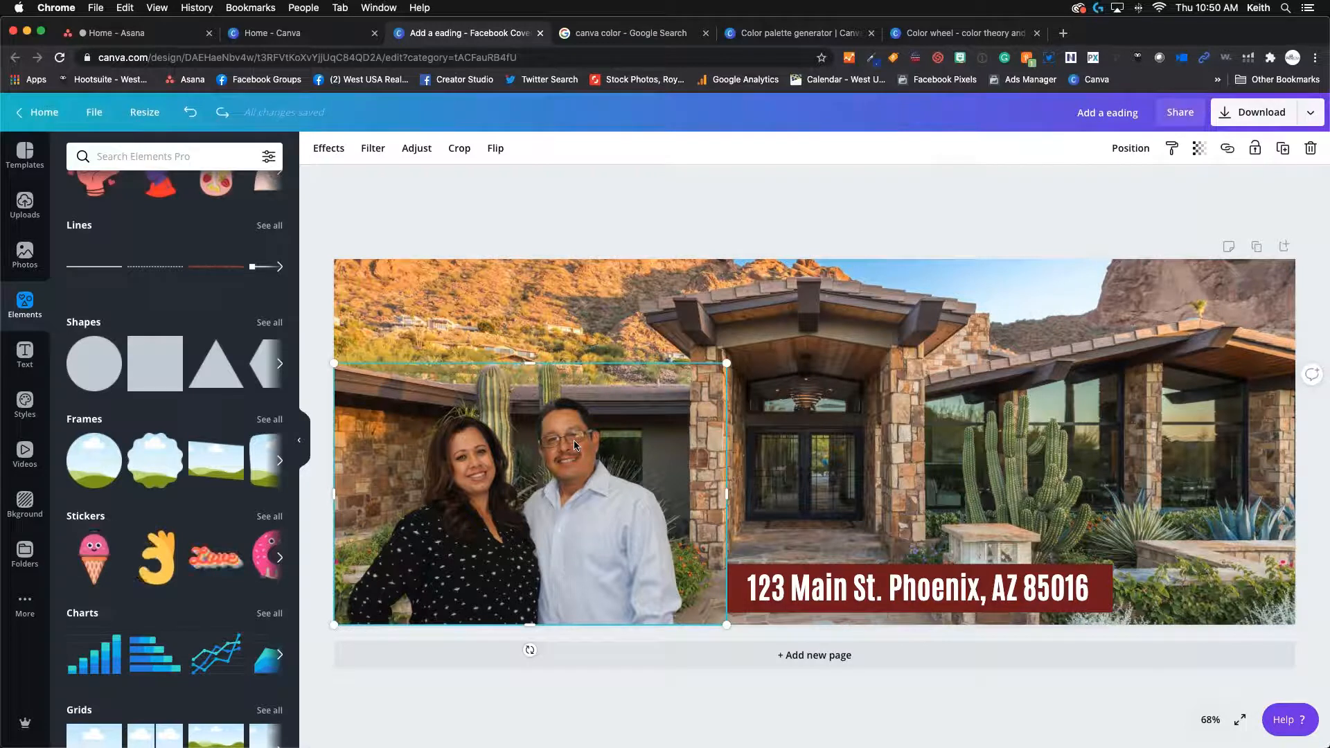
{"action": "left_click", "coordinate": [1131, 150]}
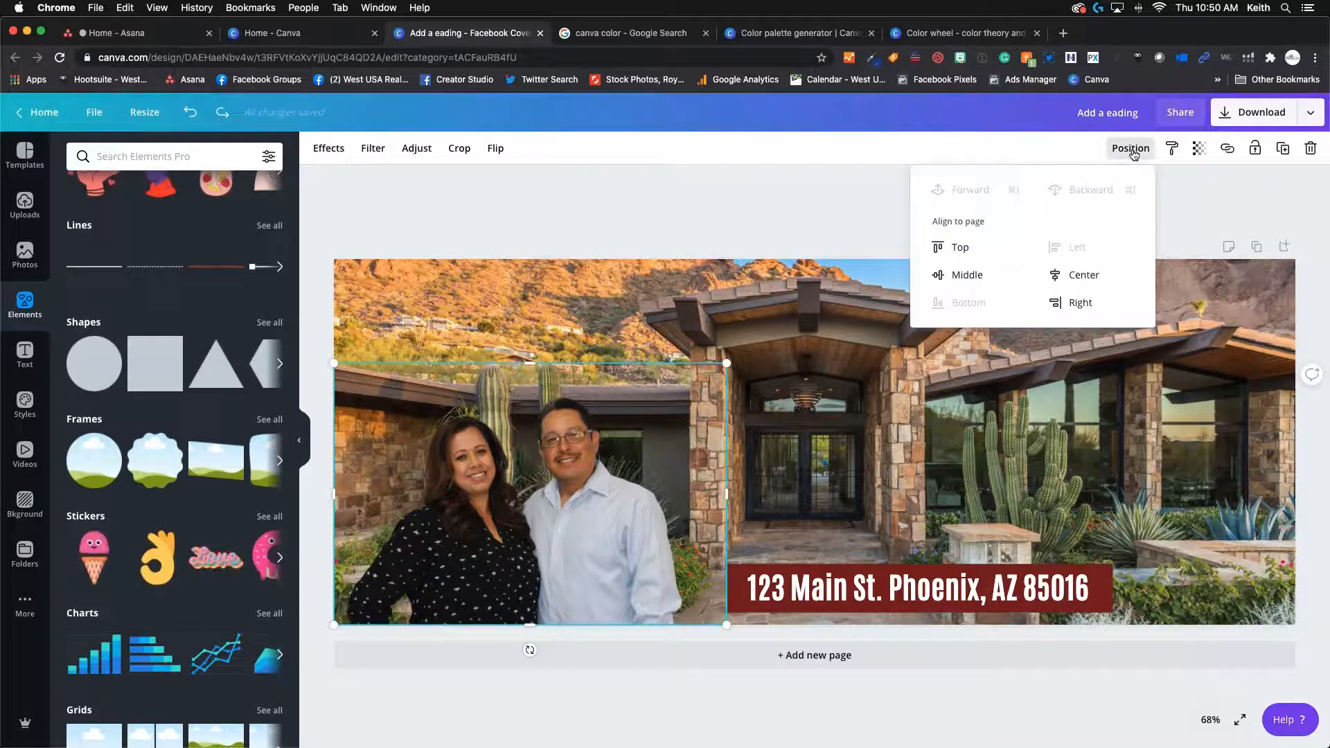
{"action": "left_click", "coordinate": [958, 249]}
{"action": "left_click", "coordinate": [966, 274]}
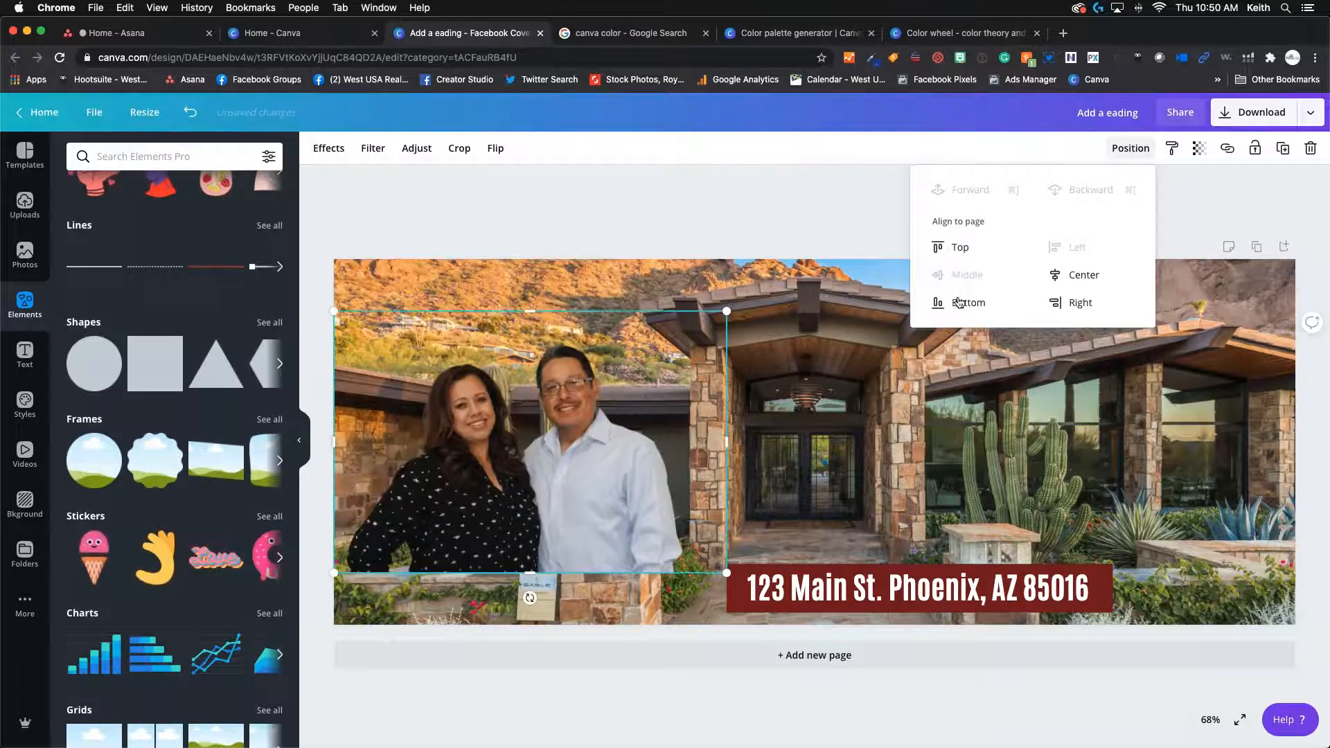
{"action": "left_click", "coordinate": [959, 303]}
{"action": "left_click", "coordinate": [1081, 275]}
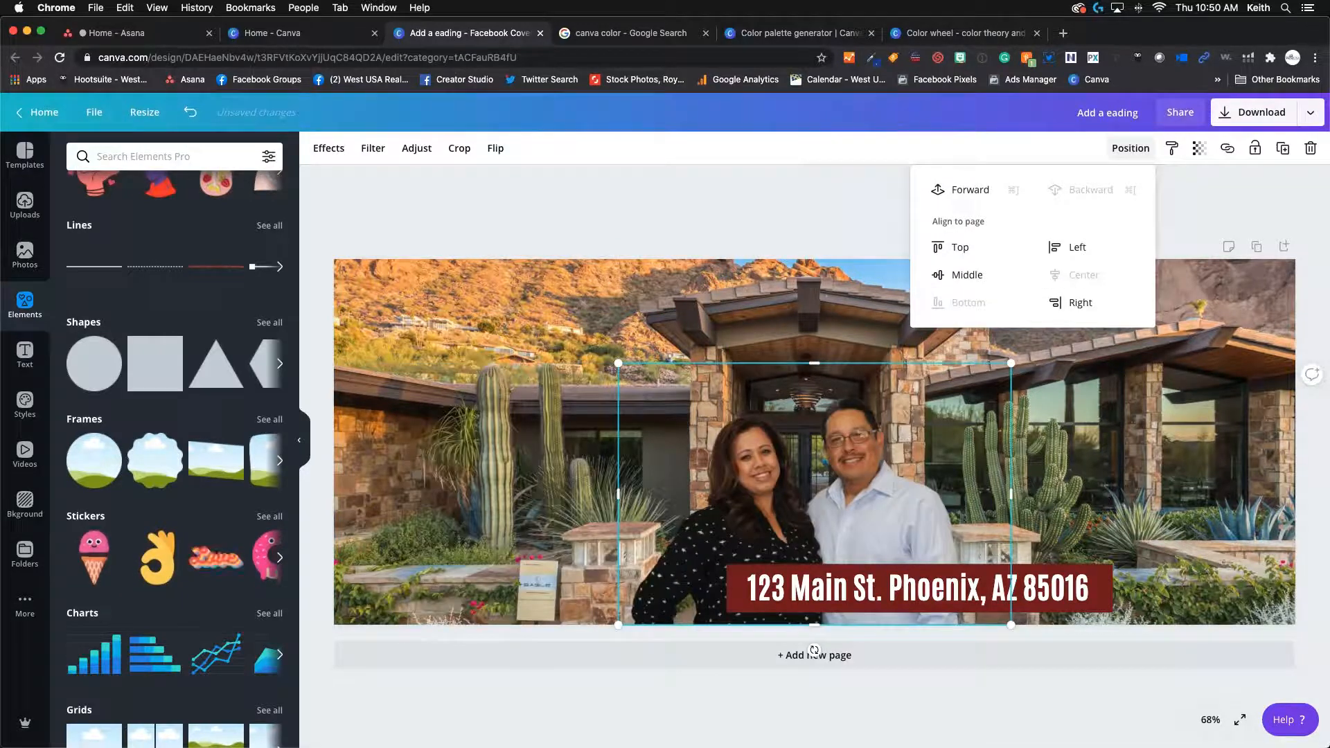
{"action": "left_click", "coordinate": [1077, 303]}
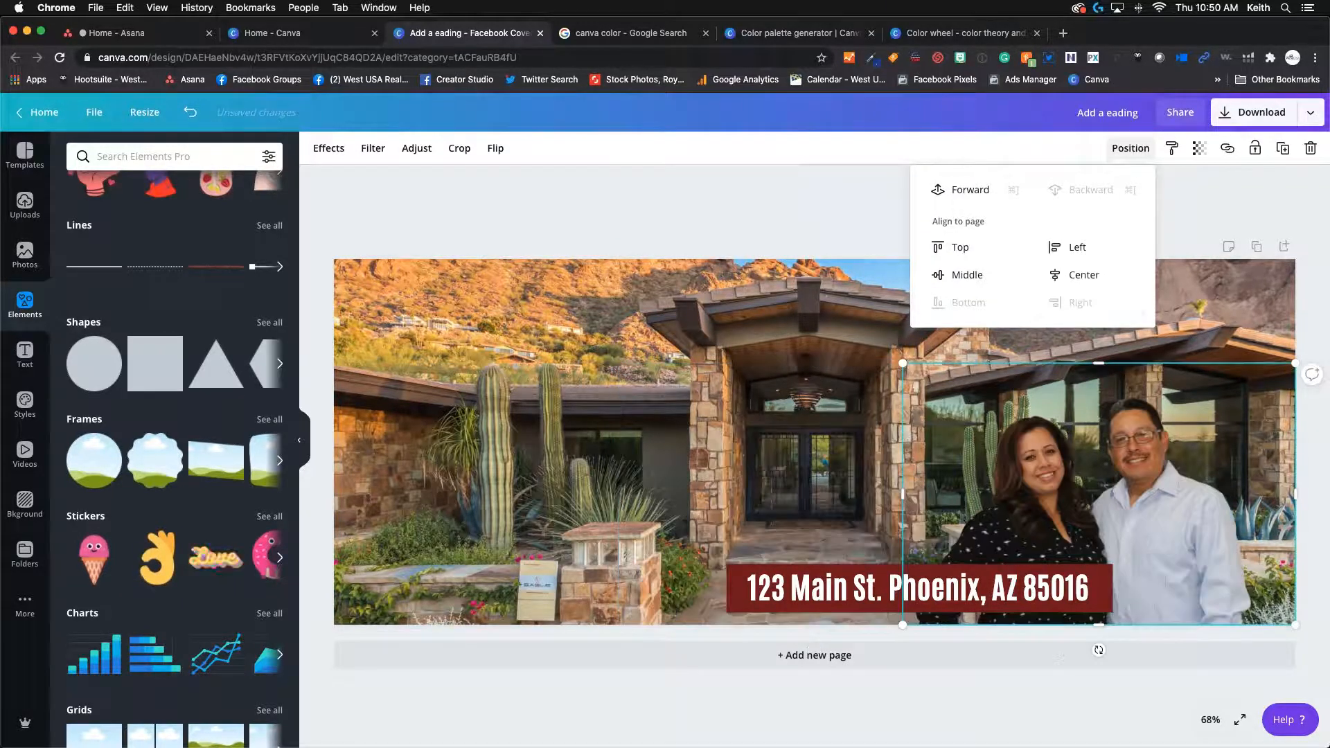
{"action": "left_click", "coordinate": [1074, 248]}
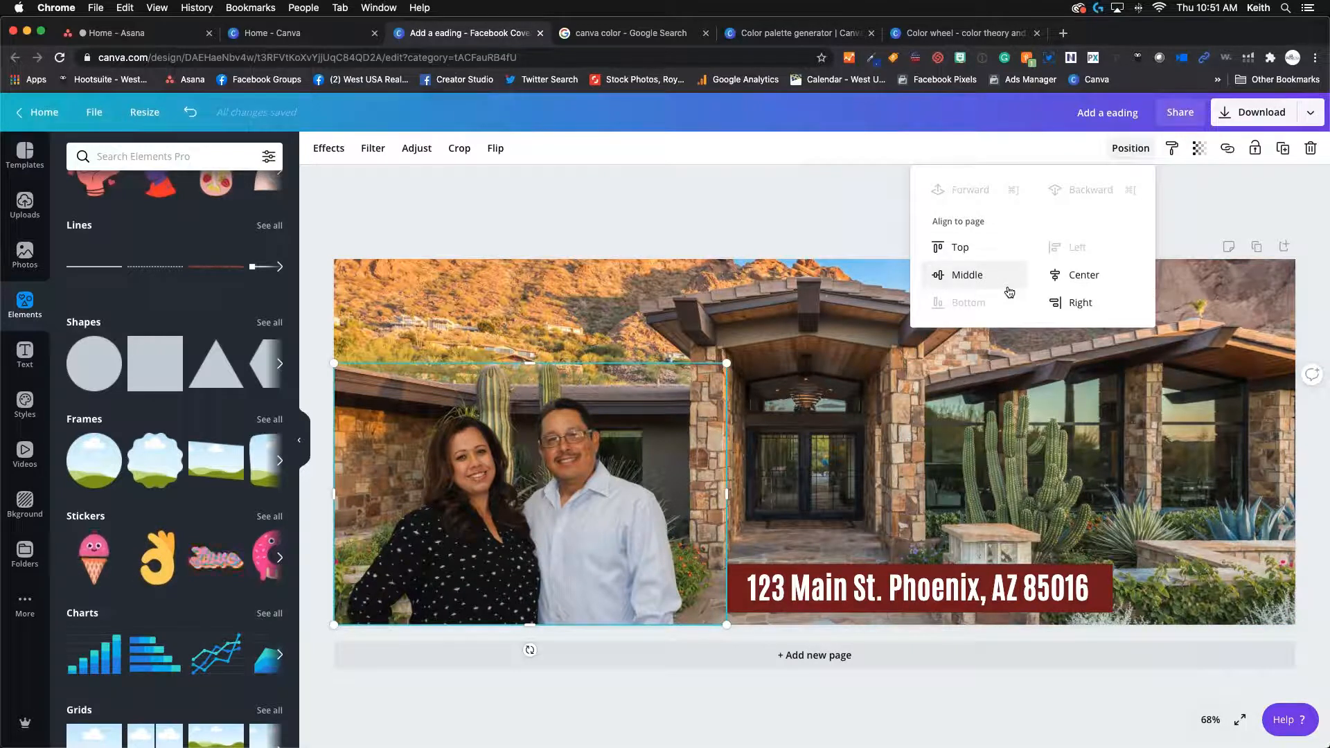
{"action": "left_click", "coordinate": [626, 431]}
{"action": "left_click_drag", "start_coordinate": [626, 430], "coordinate": [577, 462]}
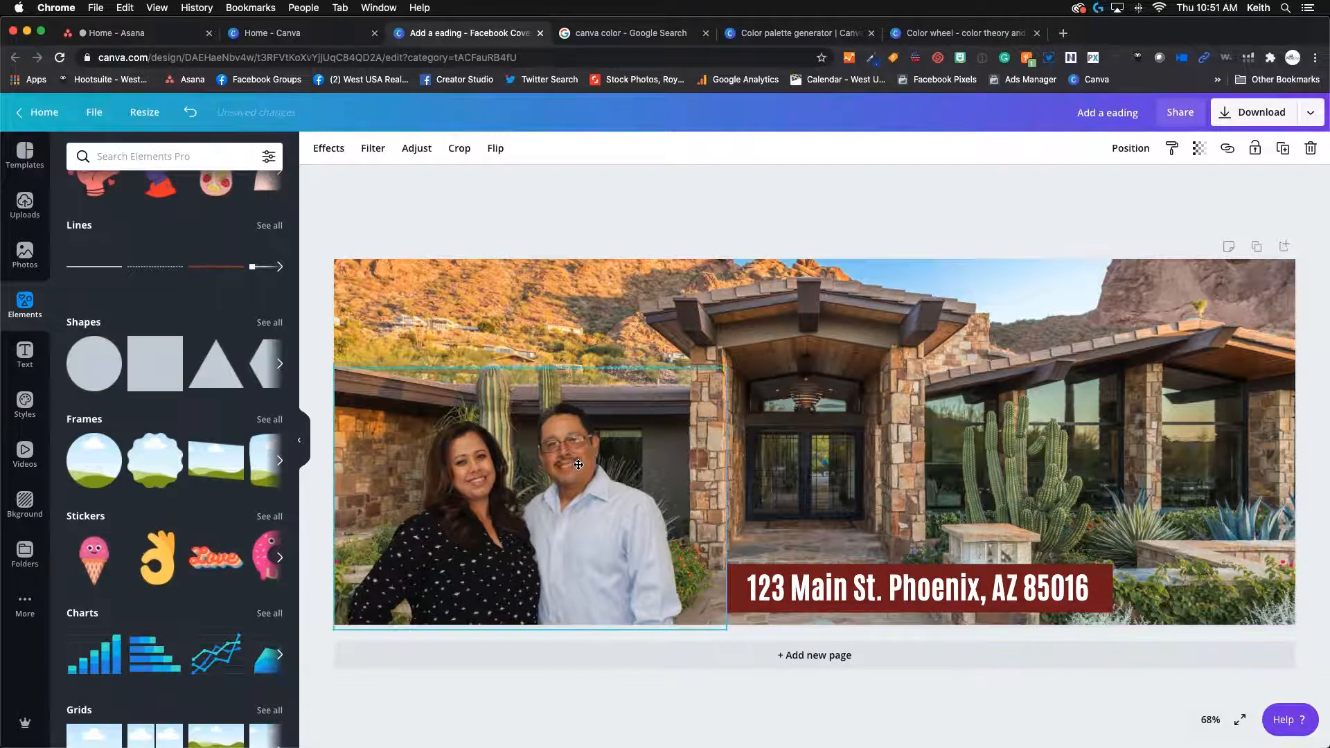
- Send the address text backward one layer and bring it forward again
{"action": "left_click", "coordinate": [1042, 585]}
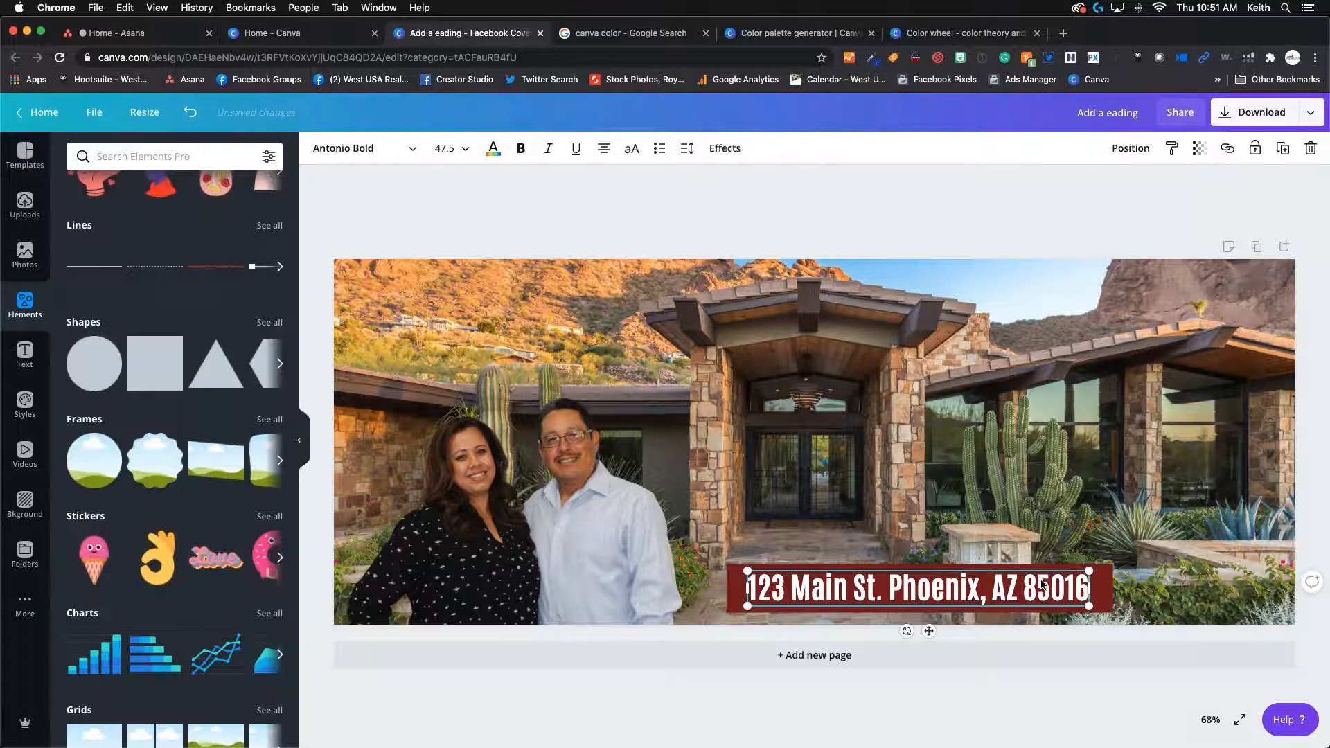
{"action": "left_click", "coordinate": [1128, 149]}
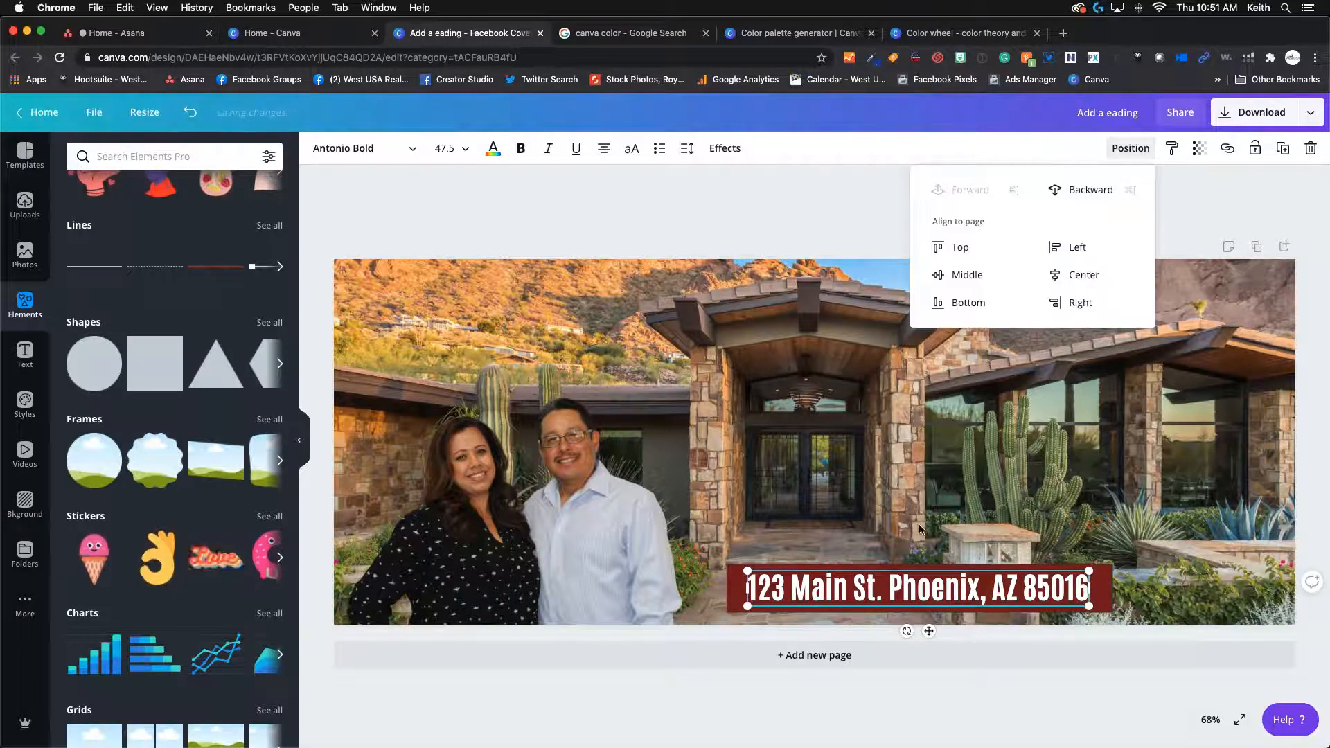
{"action": "left_click", "coordinate": [945, 589]}
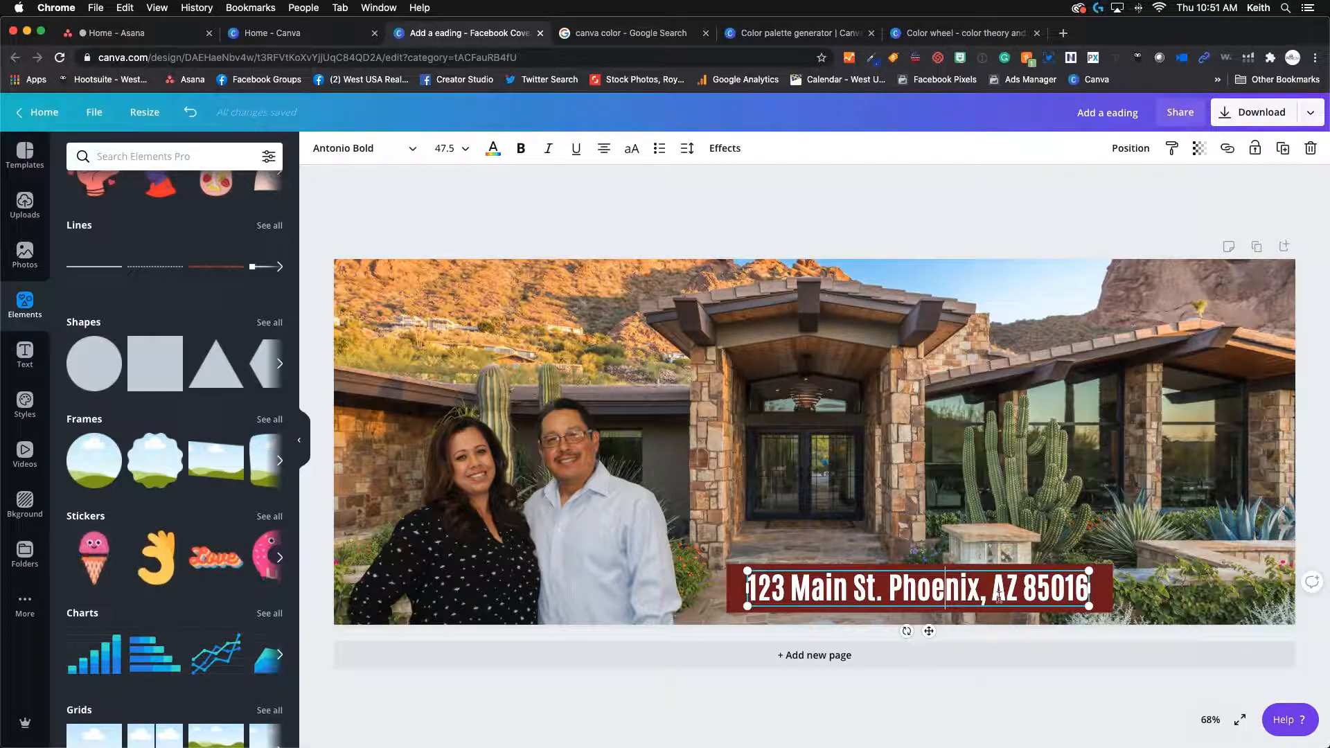
{"action": "left_click", "coordinate": [1131, 149]}
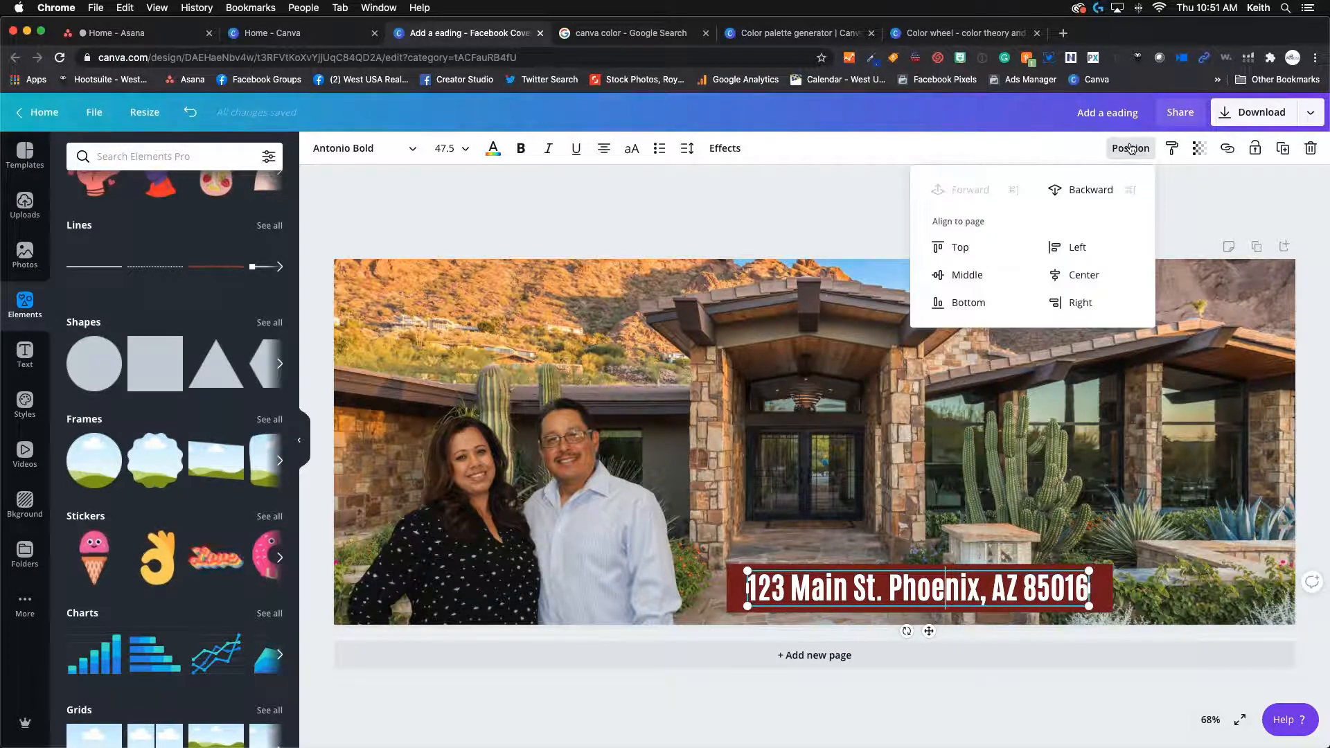
{"action": "left_click", "coordinate": [1101, 190]}
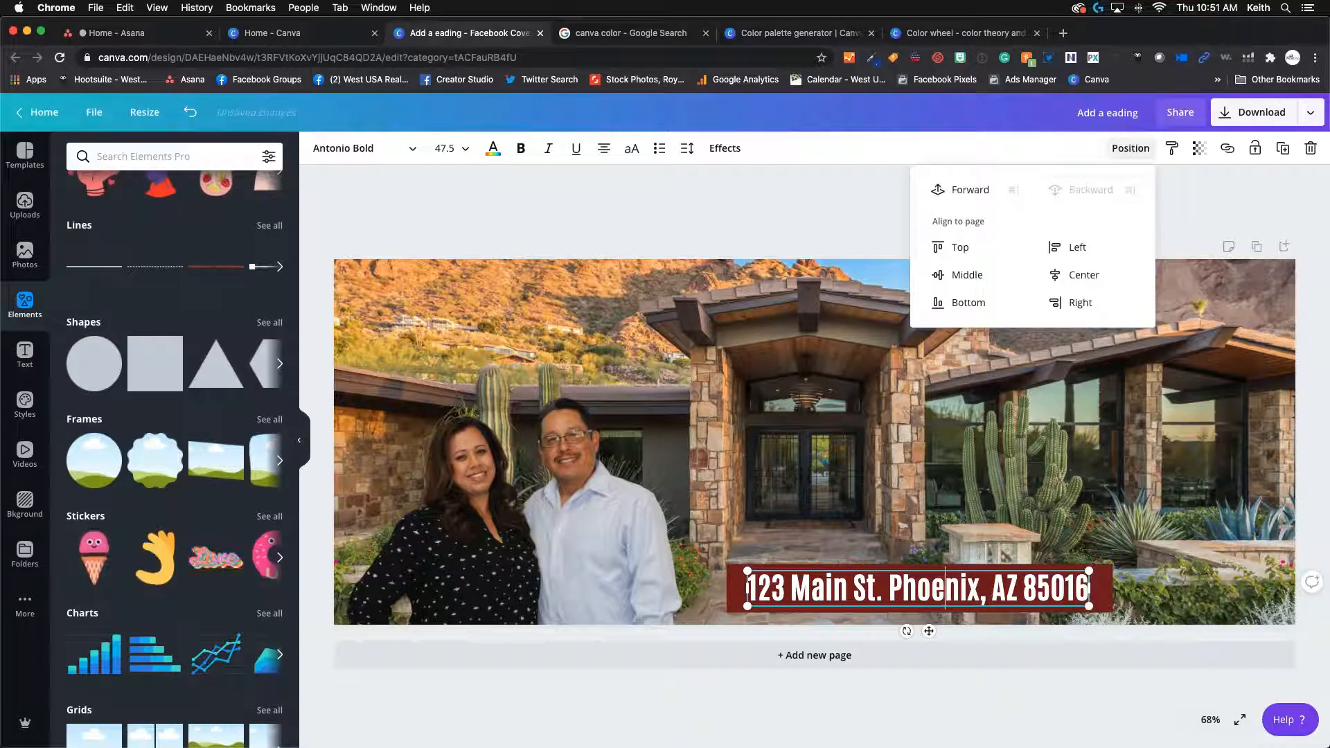
{"action": "left_click", "coordinate": [968, 188]}
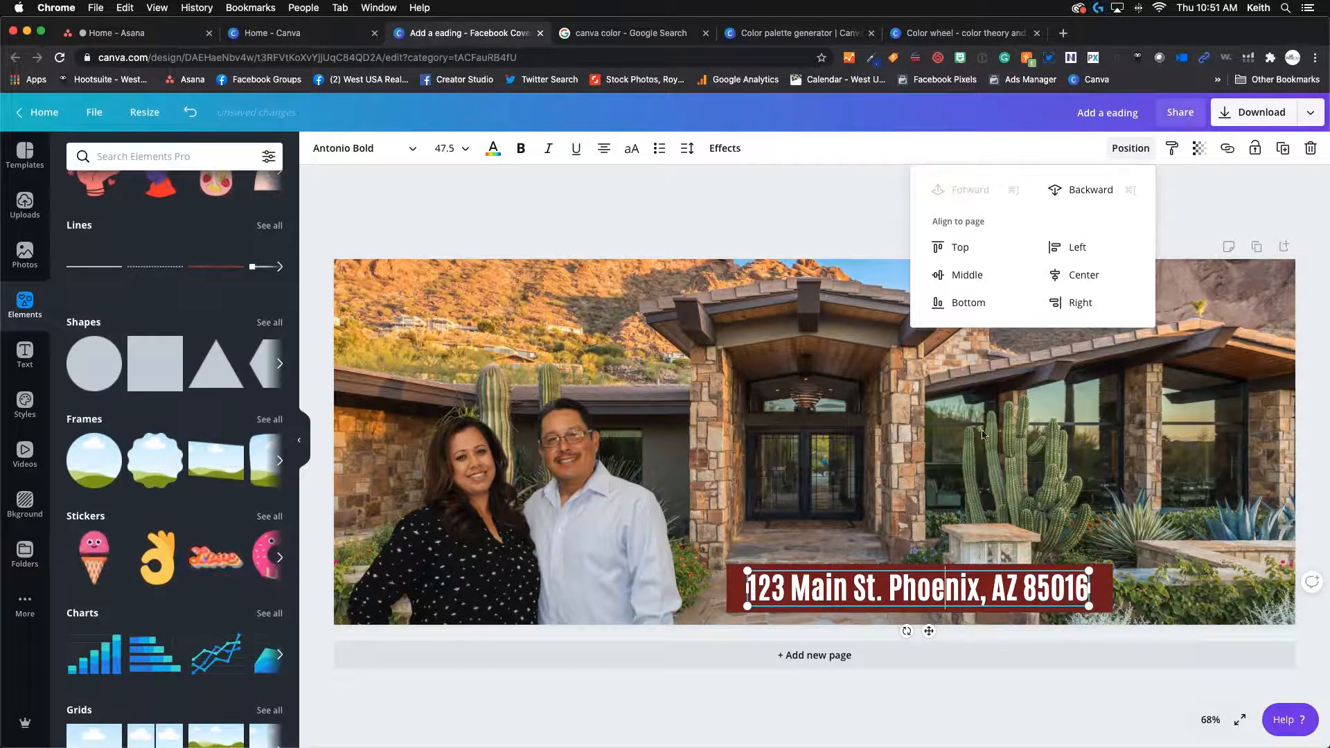
- Try several page alignments on the address text, settle on the cover's bottom-left corner, and send the text backward
{"action": "left_click", "coordinate": [957, 247]}
{"action": "left_click", "coordinate": [965, 276]}
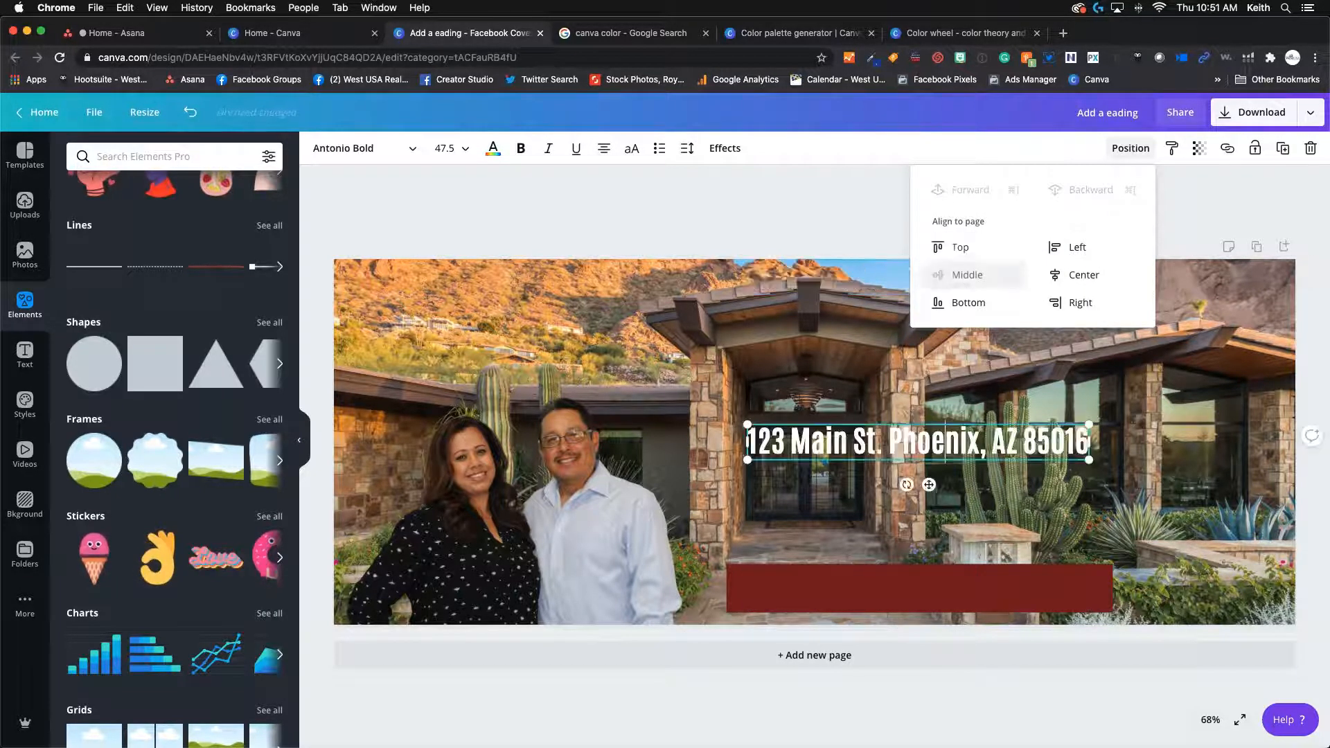
{"action": "left_click", "coordinate": [968, 302]}
{"action": "left_click", "coordinate": [1057, 303]}
{"action": "left_click", "coordinate": [1064, 247]}
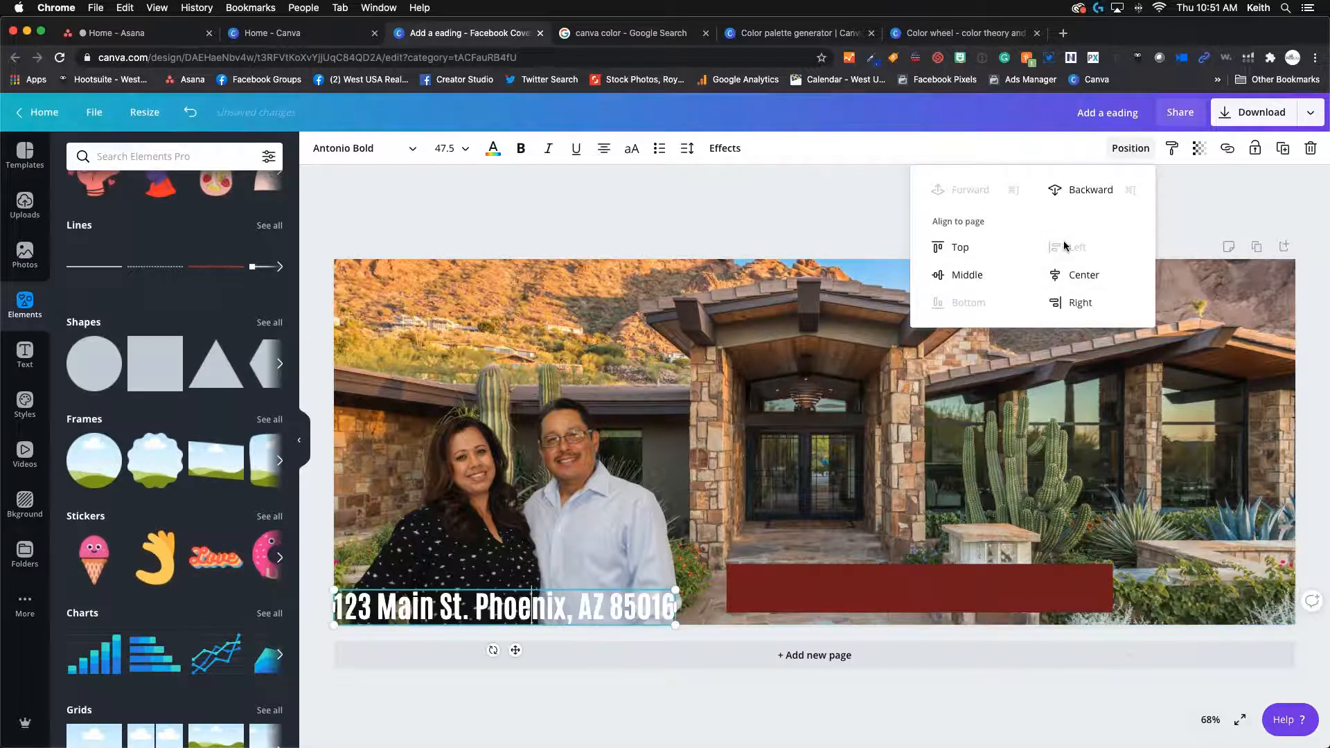
{"action": "left_click", "coordinate": [1086, 190]}
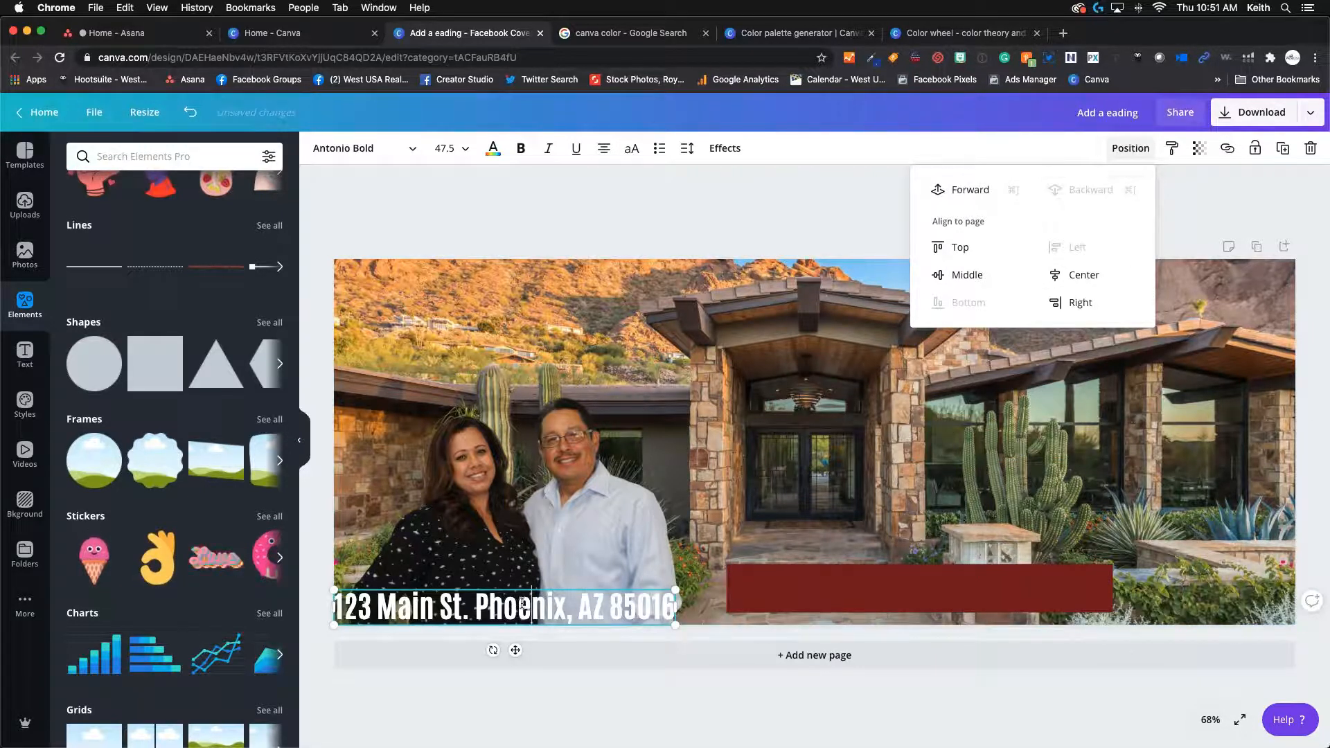
- Move the address text back onto the dark red bar and send the bar backward behind the text
{"action": "left_click_drag", "start_coordinate": [516, 647], "coordinate": [925, 631]}
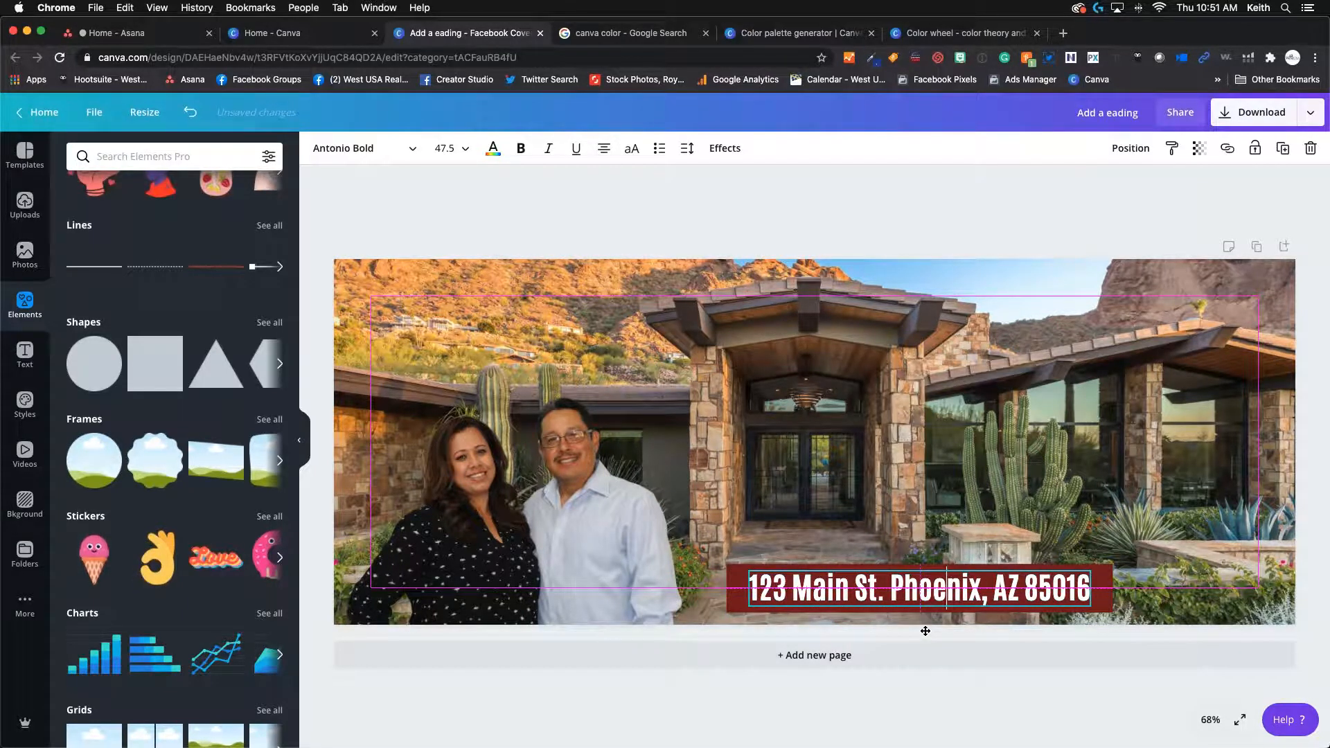
{"action": "mouse_move", "coordinate": [926, 631]}
{"action": "left_mouse_down"}
{"action": "mouse_move", "coordinate": [925, 562]}
{"action": "mouse_move", "coordinate": [927, 630]}
{"action": "left_mouse_up"}
{"action": "left_click", "coordinate": [939, 440]}
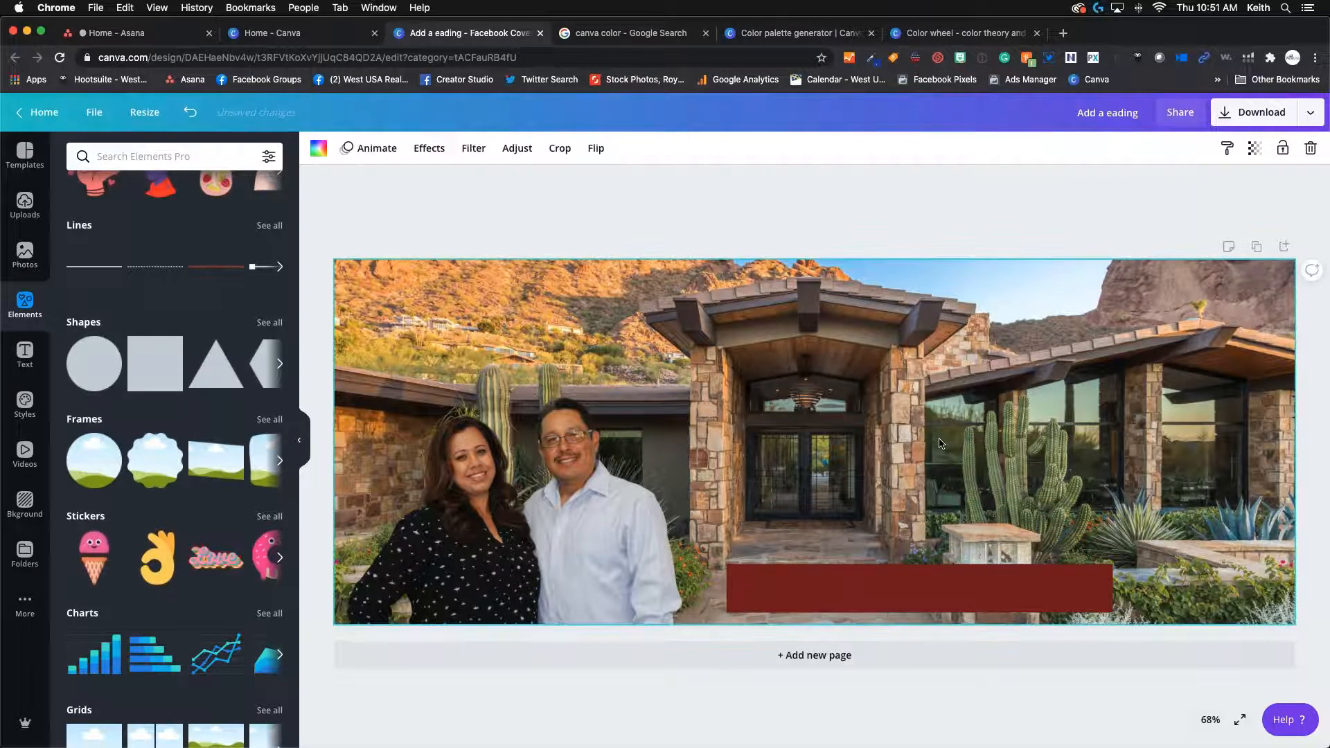
{"action": "left_click", "coordinate": [942, 561]}
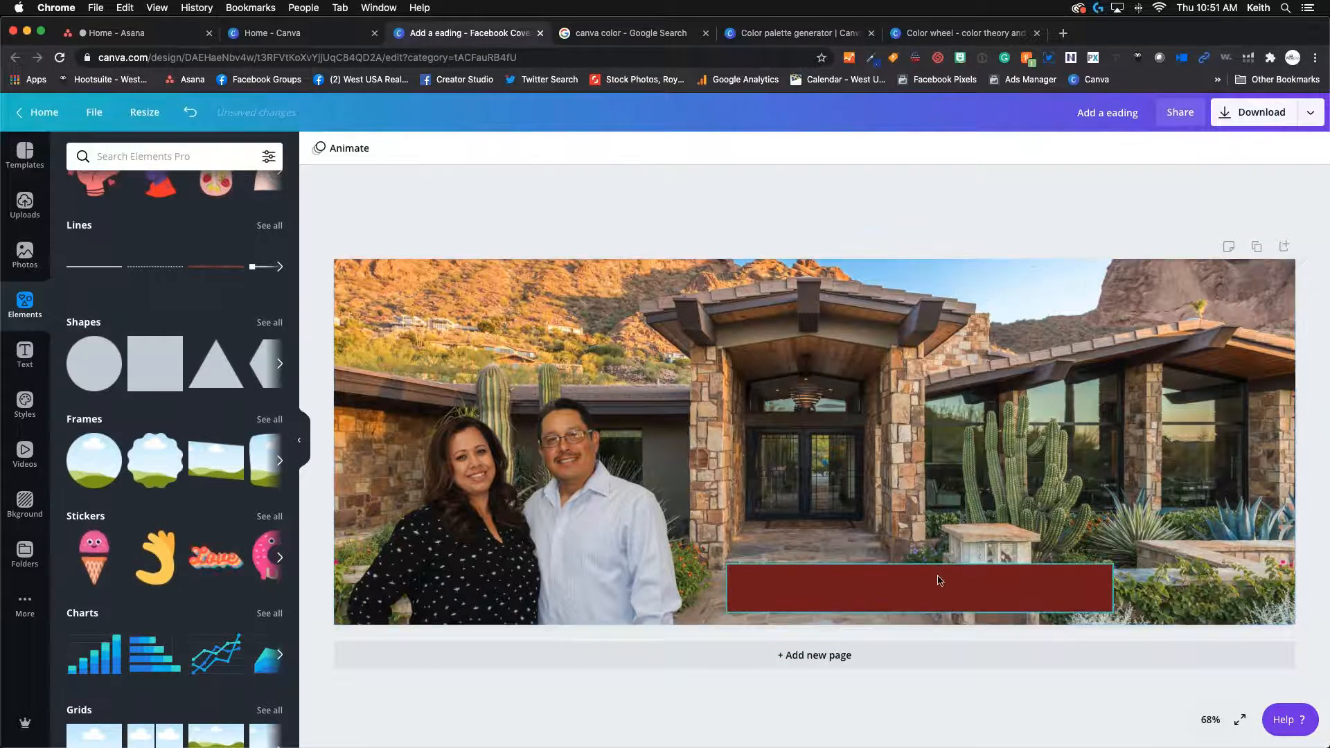
{"action": "left_click", "coordinate": [1130, 148]}
{"action": "left_click", "coordinate": [1088, 189]}
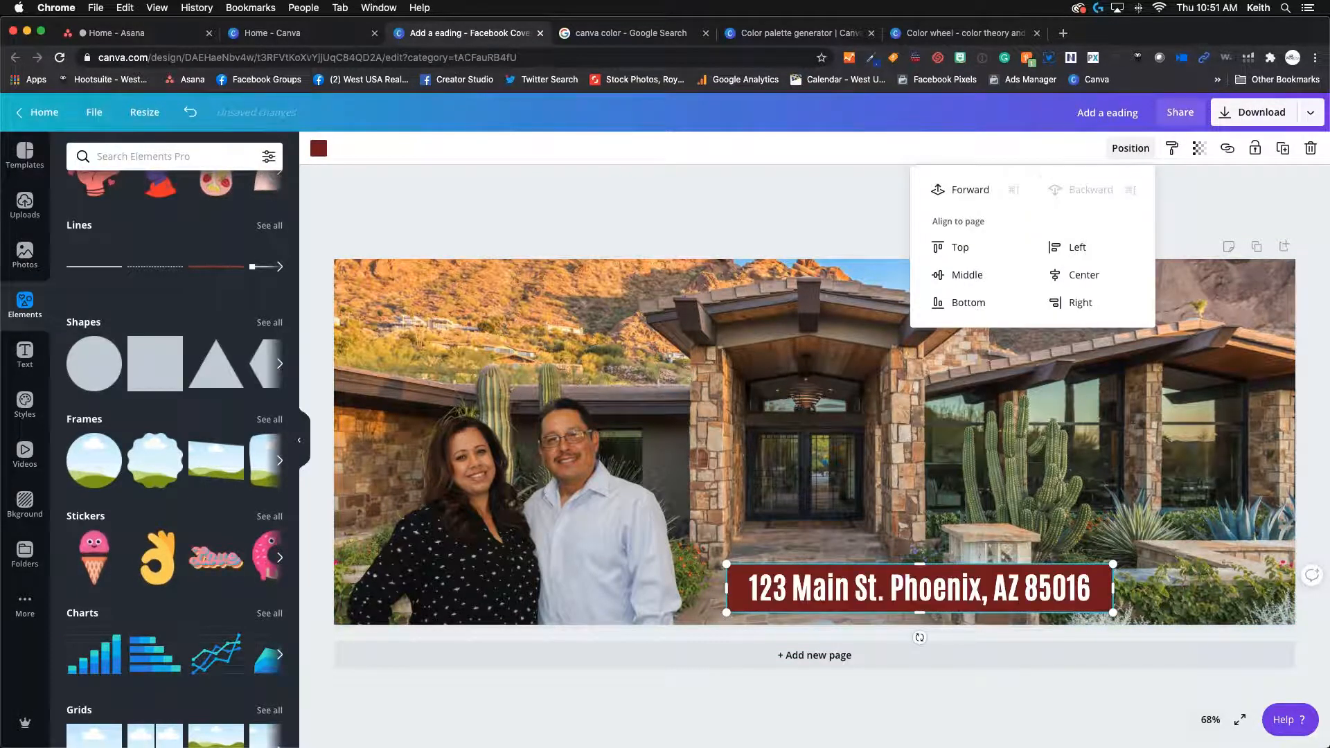
{"action": "left_click", "coordinate": [975, 371]}
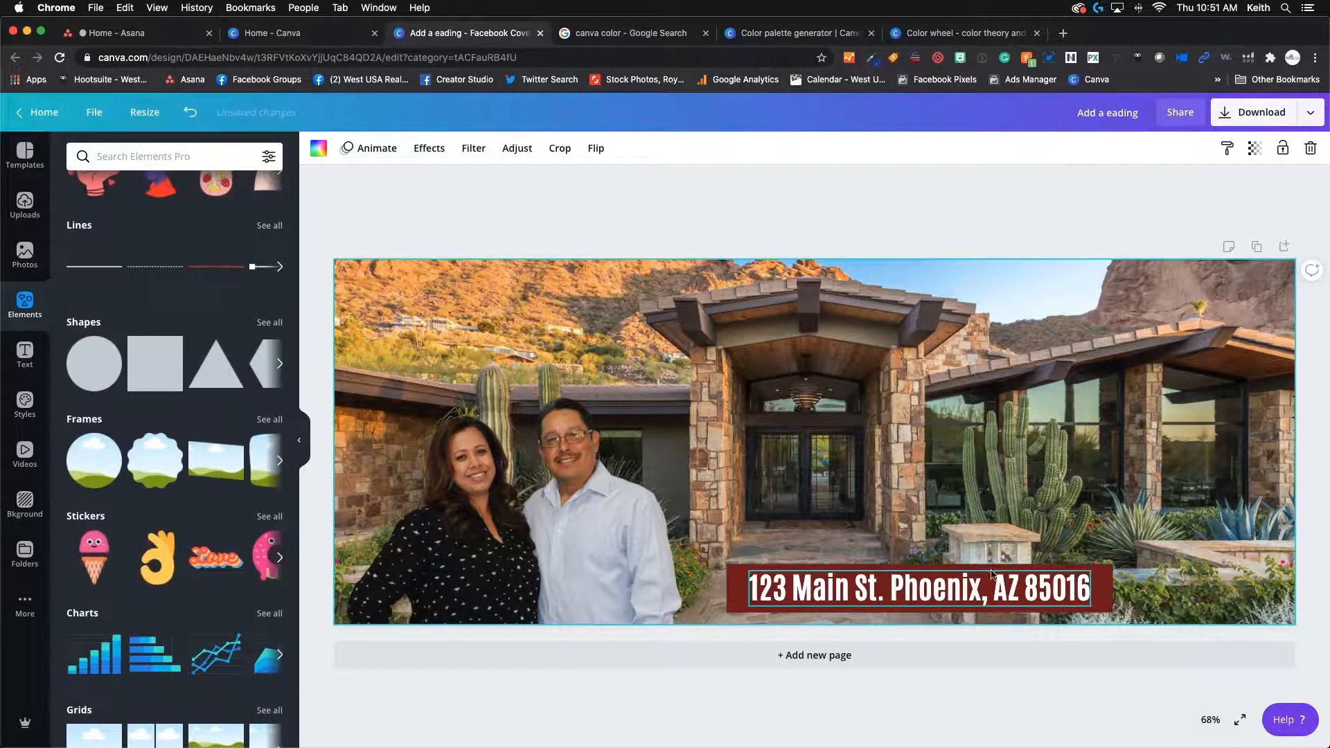
- Try several transparency levels on the dark red bar behind the address and settle on 63
{"action": "left_click", "coordinate": [1100, 580]}
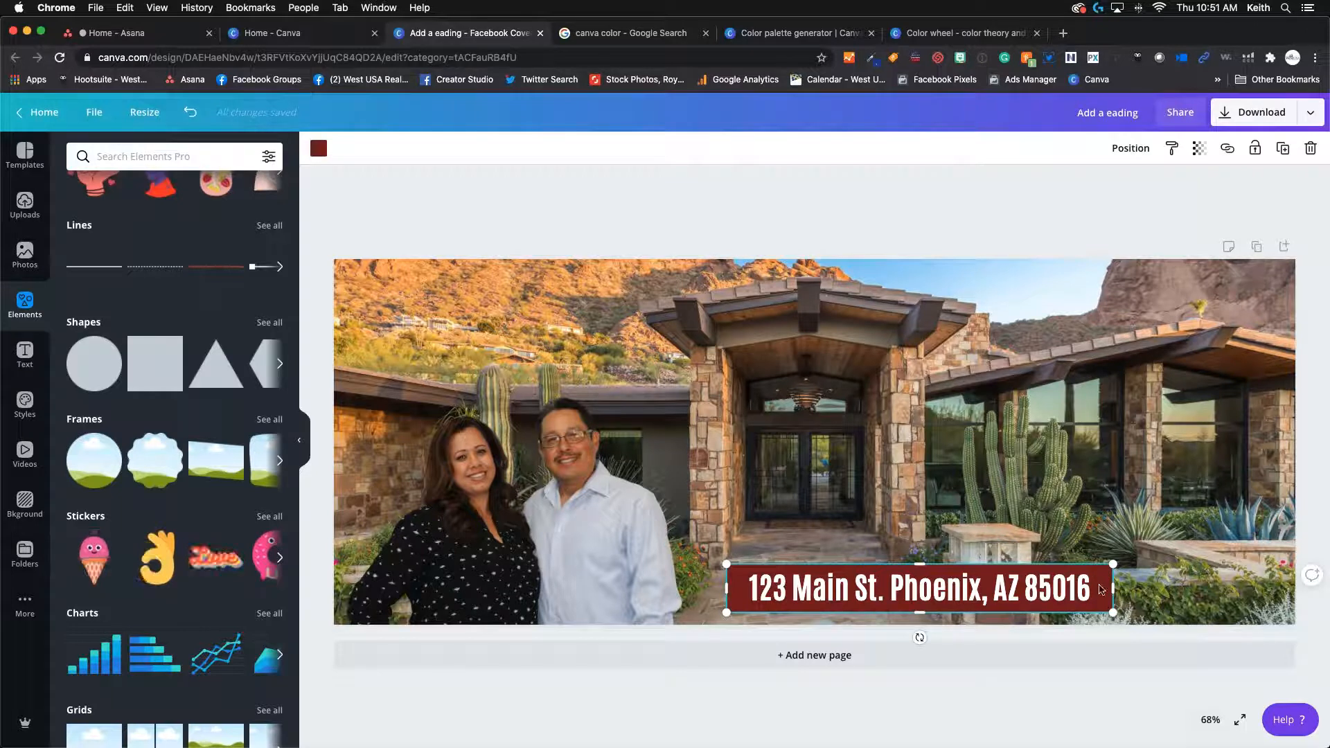
{"action": "left_click", "coordinate": [1200, 153]}
{"action": "left_click_drag", "start_coordinate": [1160, 187], "coordinate": [1129, 196]}
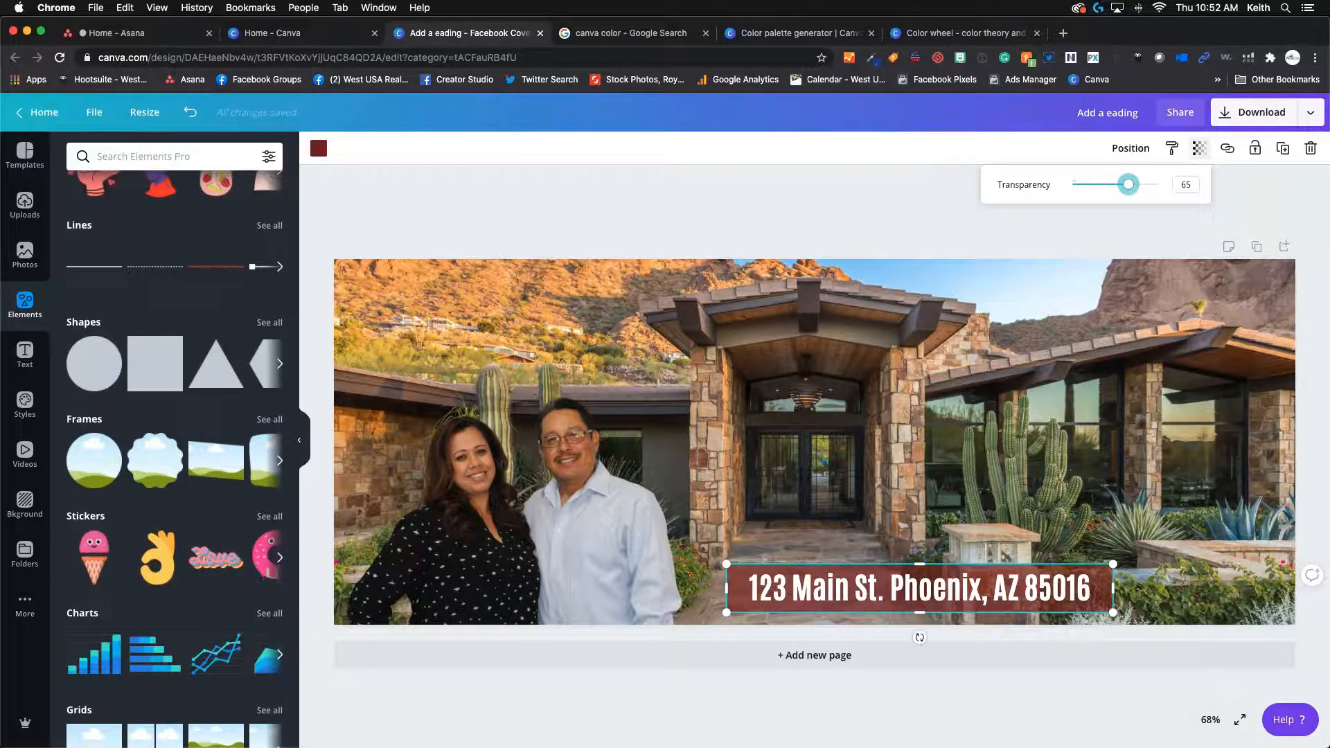
{"action": "mouse_move", "coordinate": [1129, 188]}
{"action": "left_mouse_down"}
{"action": "mouse_move", "coordinate": [997, 196]}
{"action": "mouse_move", "coordinate": [1140, 188]}
{"action": "left_mouse_up"}
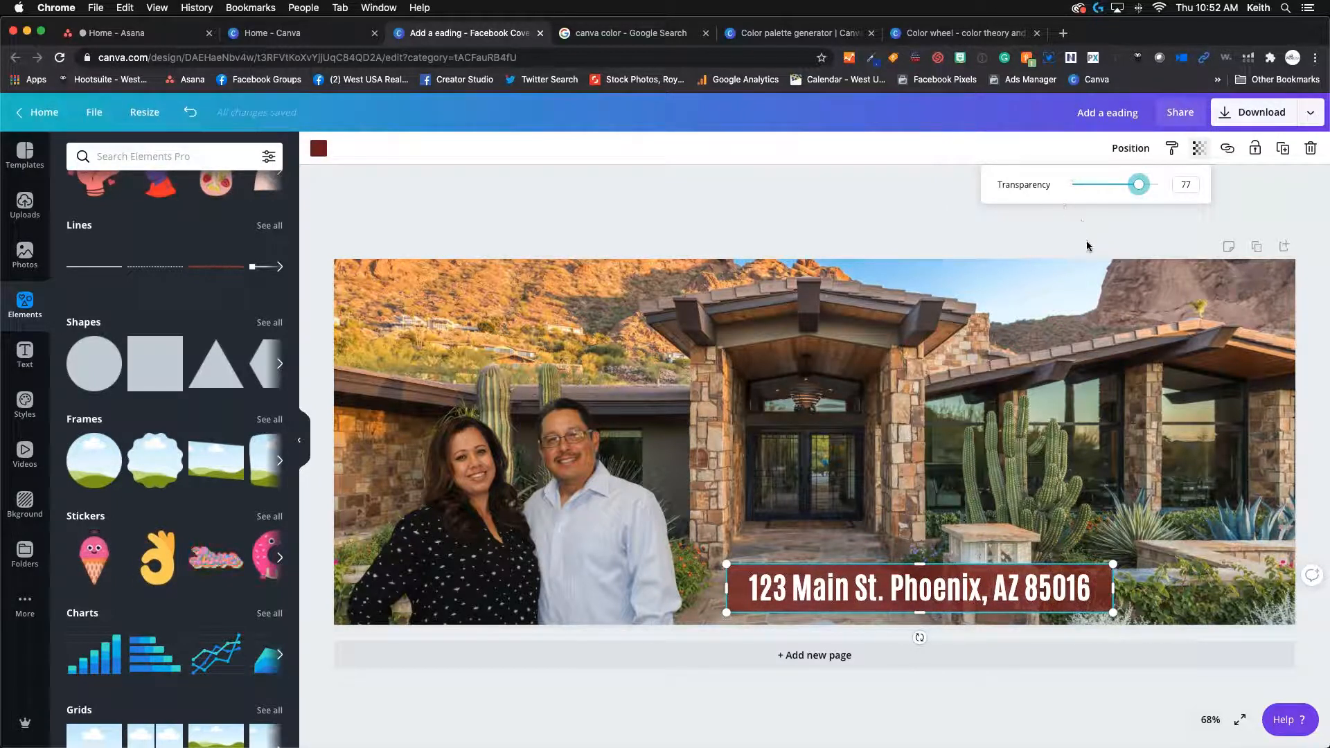
{"action": "left_click_drag", "start_coordinate": [1138, 184], "coordinate": [1127, 189]}
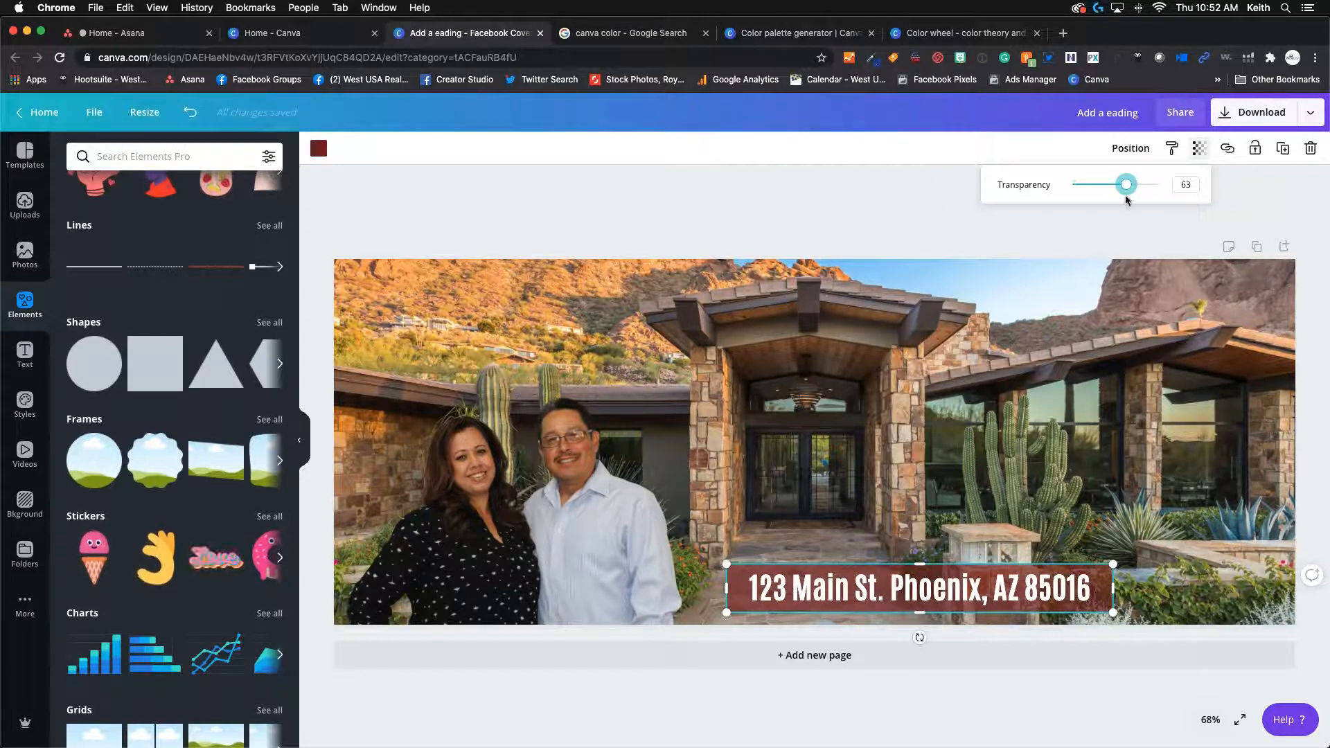
{"action": "left_click", "coordinate": [1103, 234]}
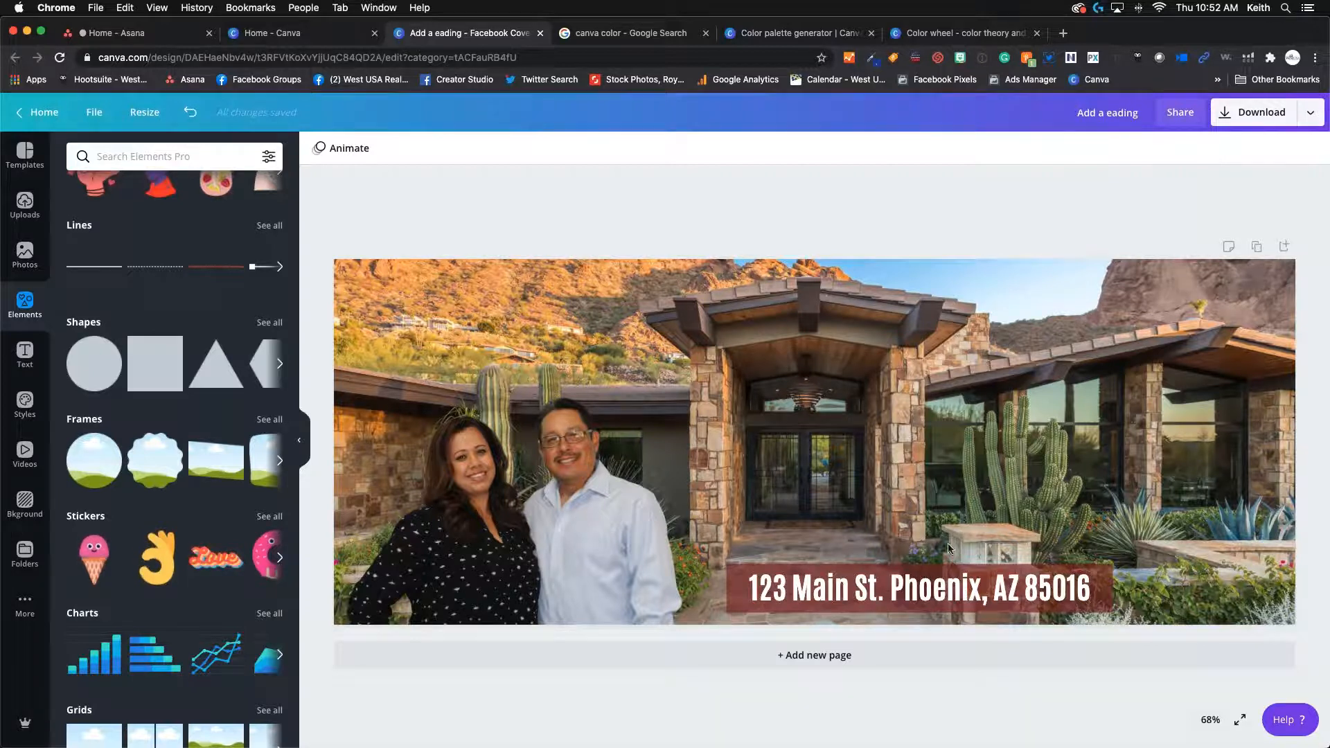
- Add a circle shape, shrink it and place it in the cover's upper-right corner
{"action": "left_click", "coordinate": [1101, 582]}
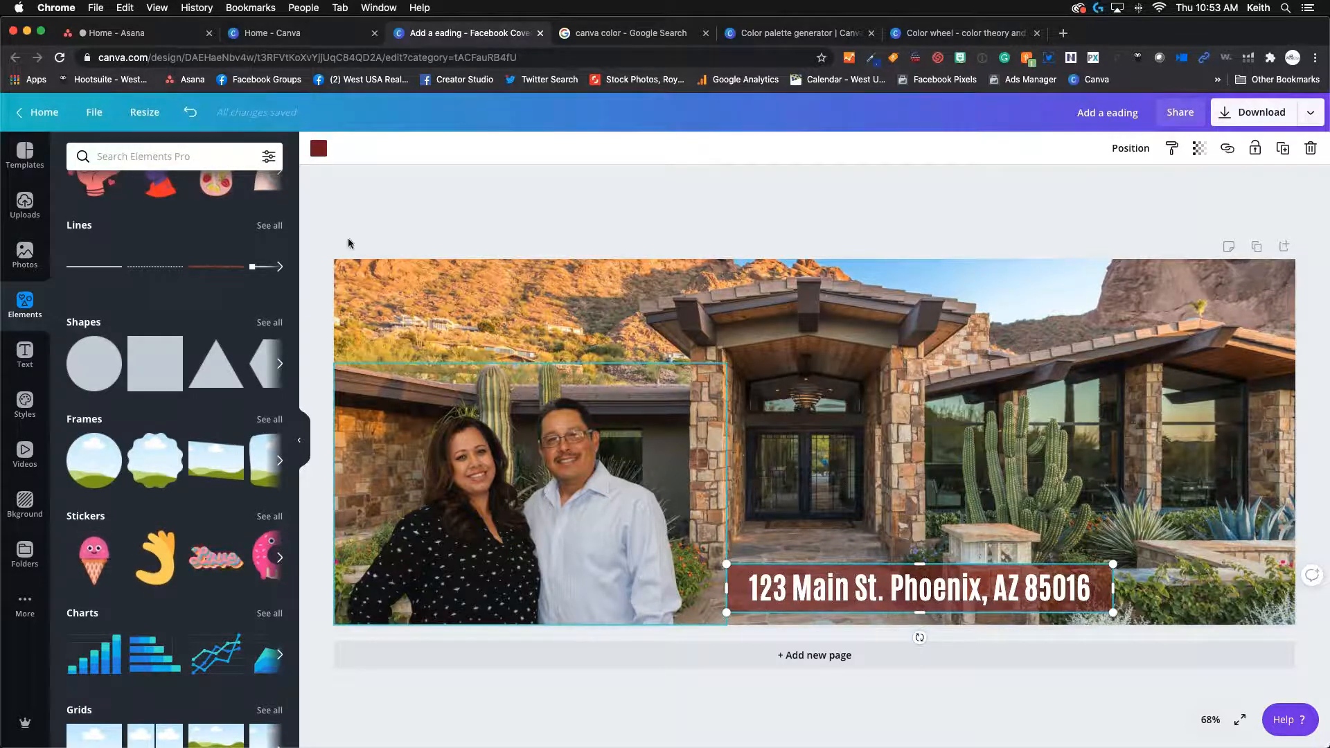
{"action": "left_click", "coordinate": [96, 374]}
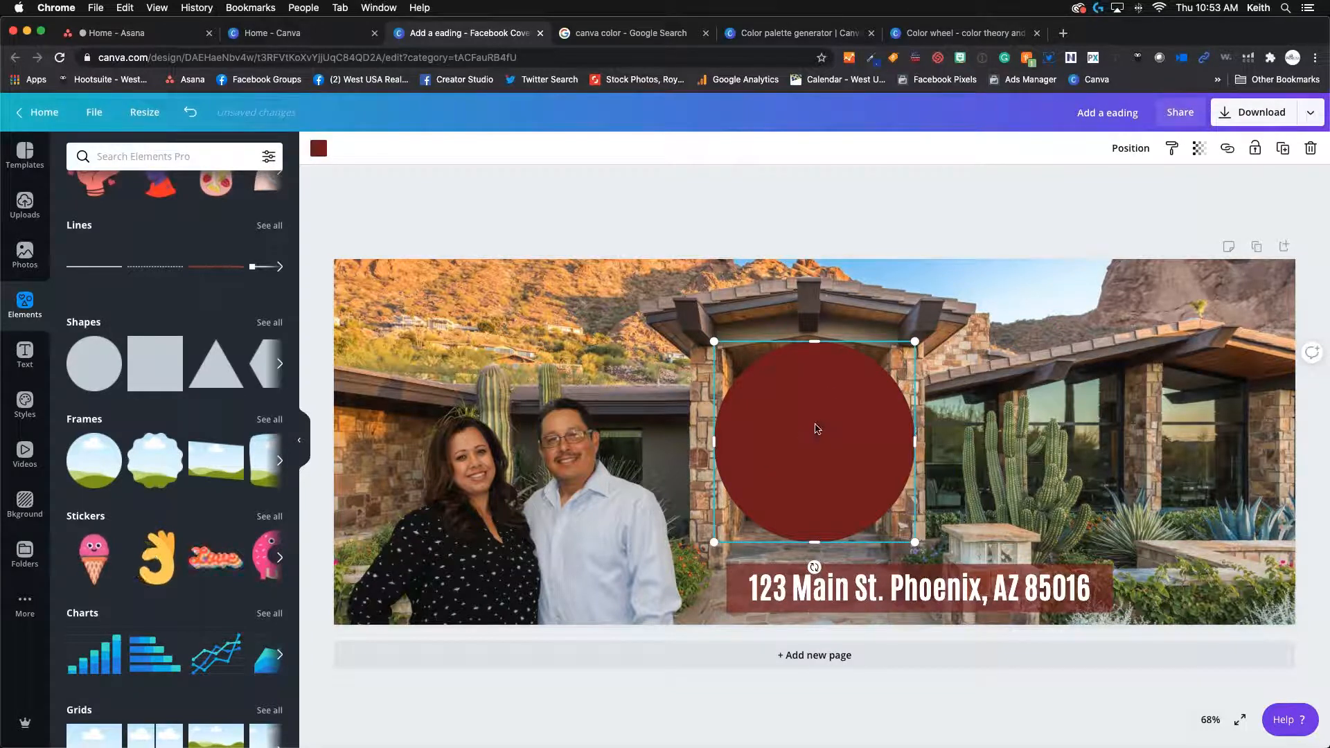
{"action": "left_click_drag", "start_coordinate": [840, 422], "coordinate": [1208, 342]}
{"action": "left_click_drag", "start_coordinate": [1084, 469], "coordinate": [1185, 388]}
{"action": "left_click_drag", "start_coordinate": [1221, 341], "coordinate": [1222, 341]}
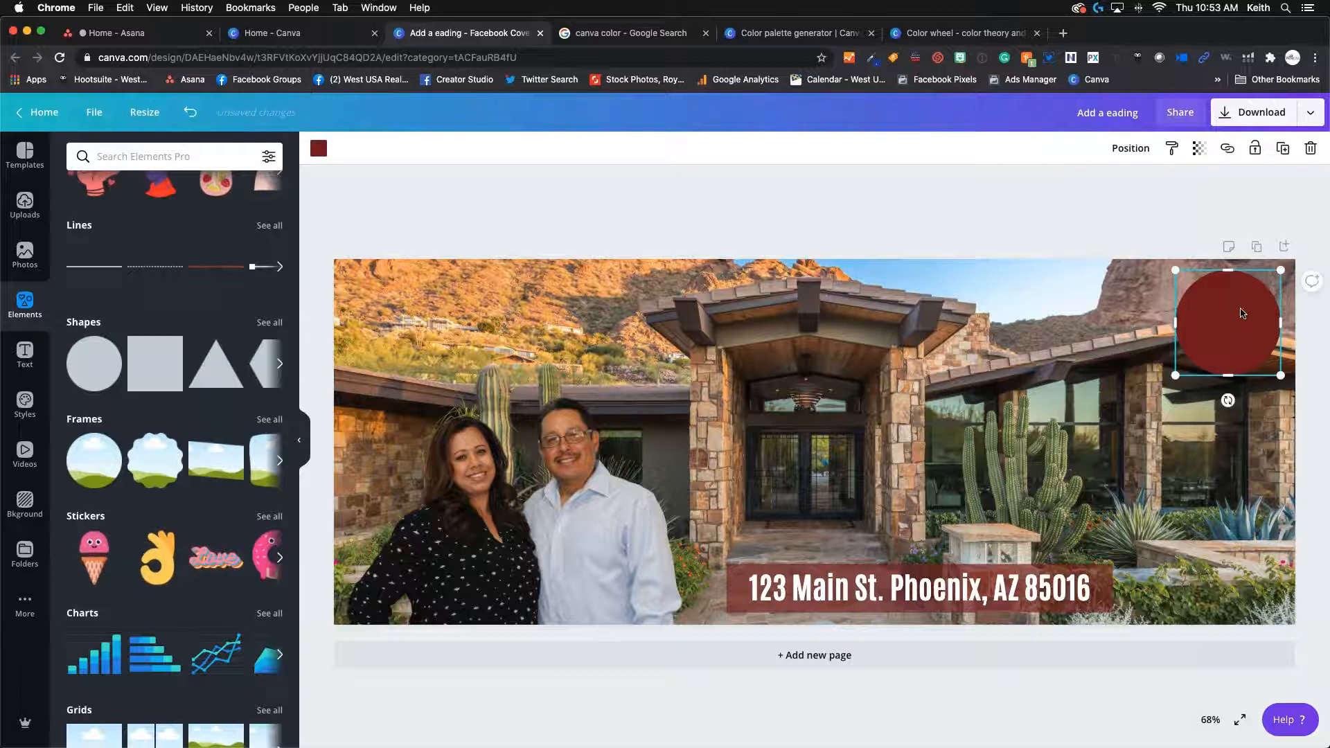
- Make the circle semi-transparent, check the address bar's transparency, and match the circle to it at 63
{"action": "left_click", "coordinate": [1199, 148]}
{"action": "left_click_drag", "start_coordinate": [1158, 185], "coordinate": [1134, 188]}
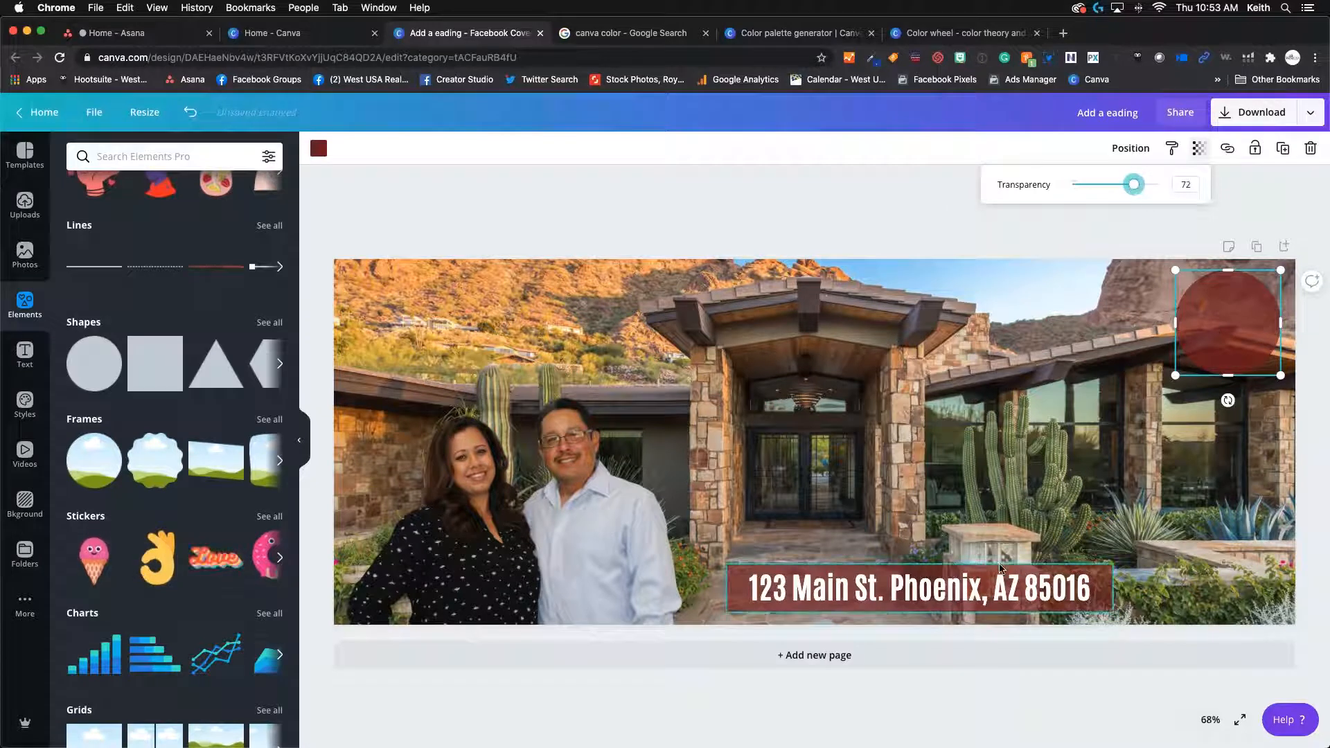
{"action": "left_click", "coordinate": [1105, 584]}
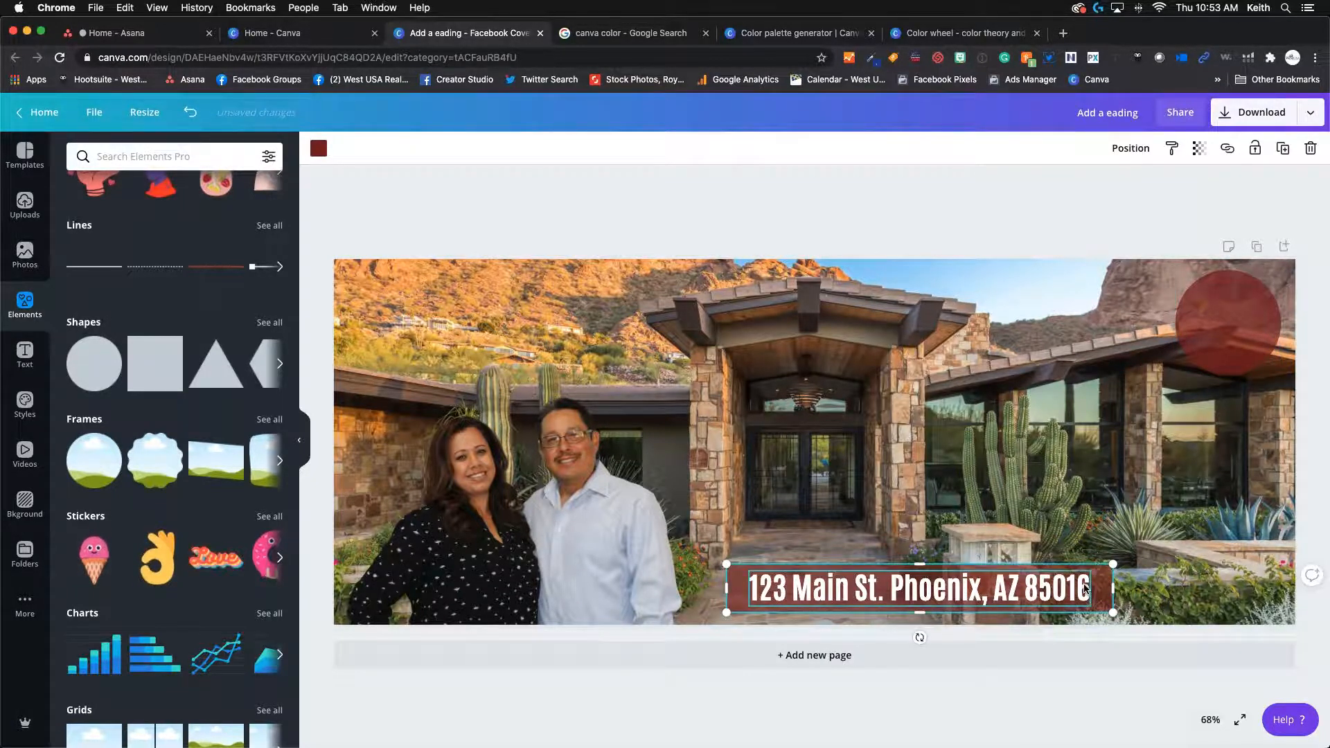
{"action": "left_click", "coordinate": [1199, 148]}
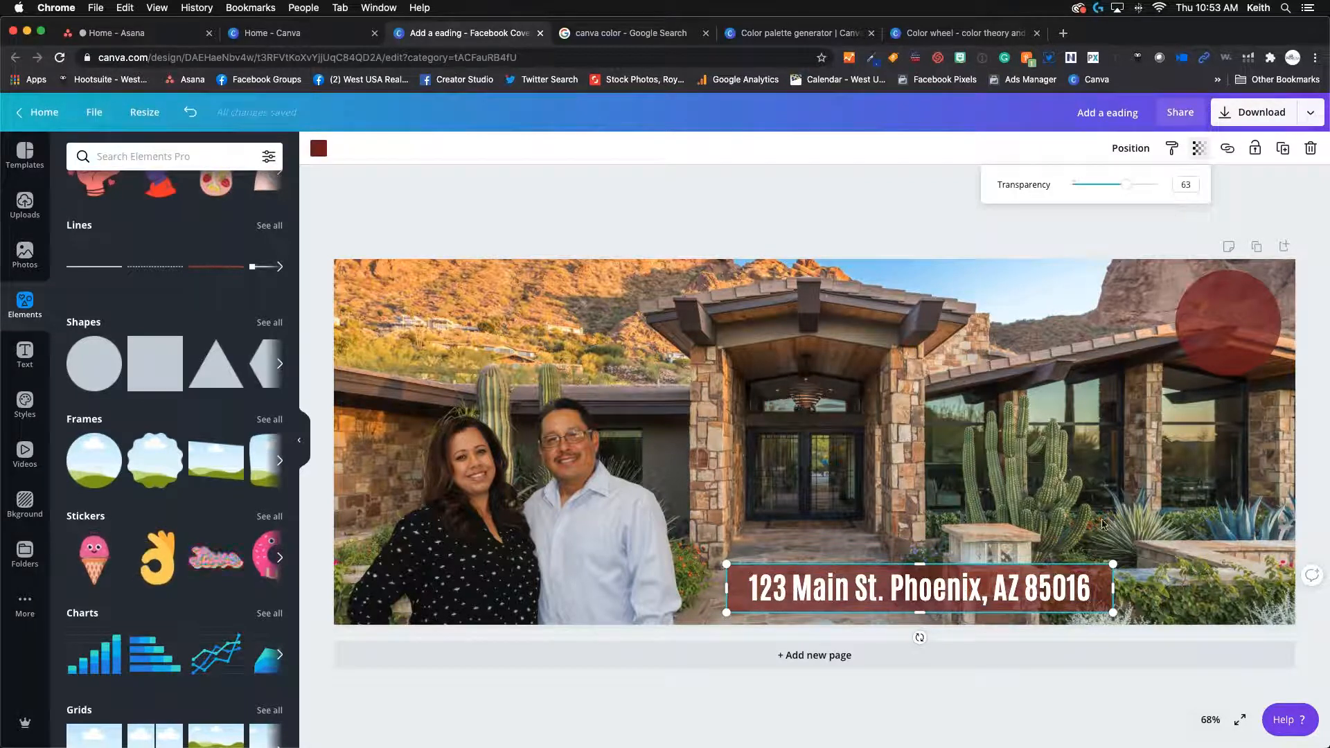
{"action": "left_click", "coordinate": [1223, 312]}
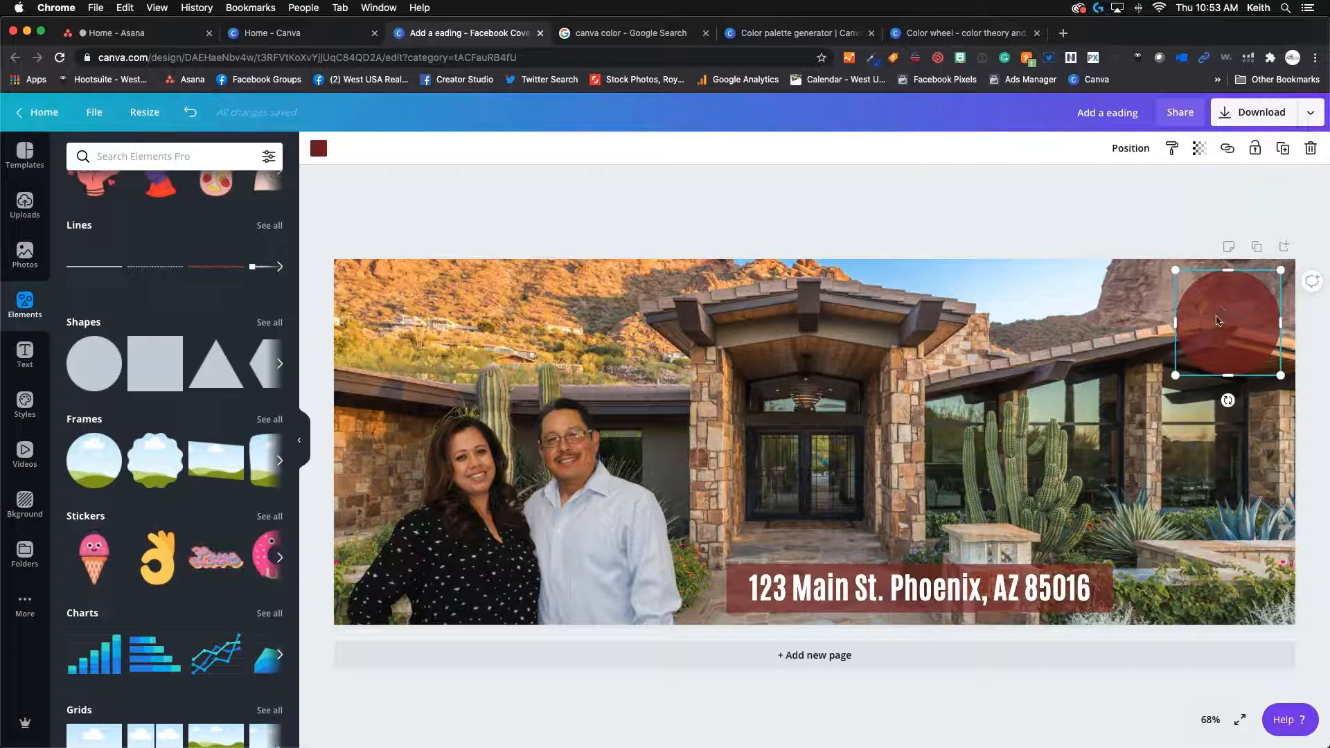
{"action": "left_click", "coordinate": [1198, 149]}
{"action": "left_click", "coordinate": [1126, 184]}
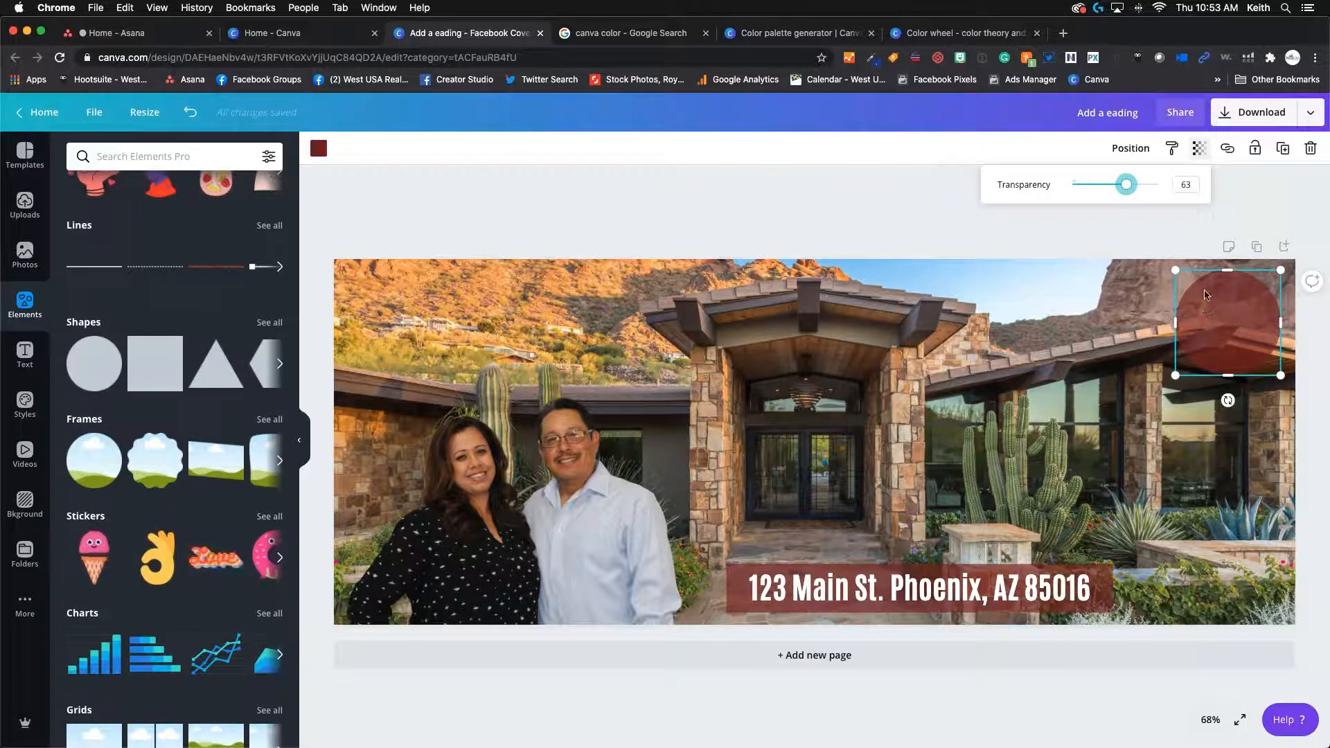
{"action": "left_click", "coordinate": [1166, 239]}
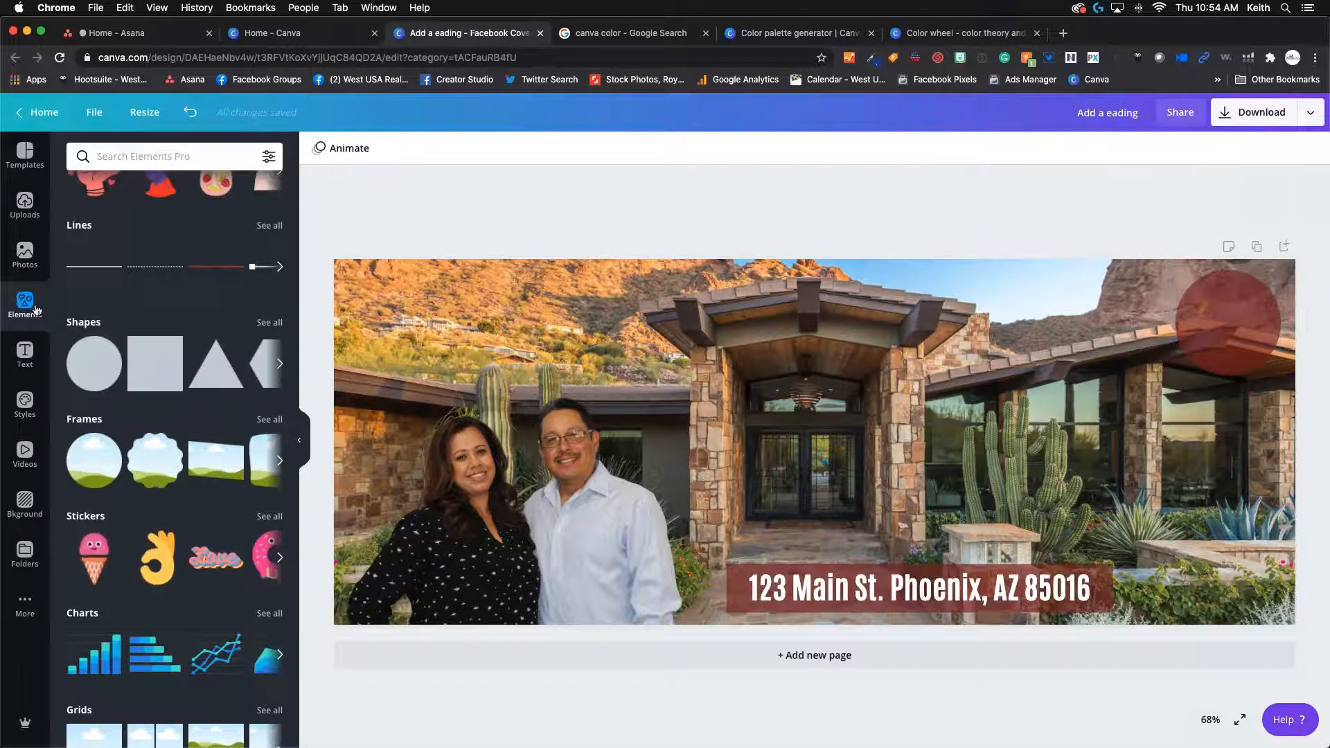
- Browse the text styles, then add a heading reading "Just Listed!" broken over two lines
{"action": "left_click", "coordinate": [21, 352]}
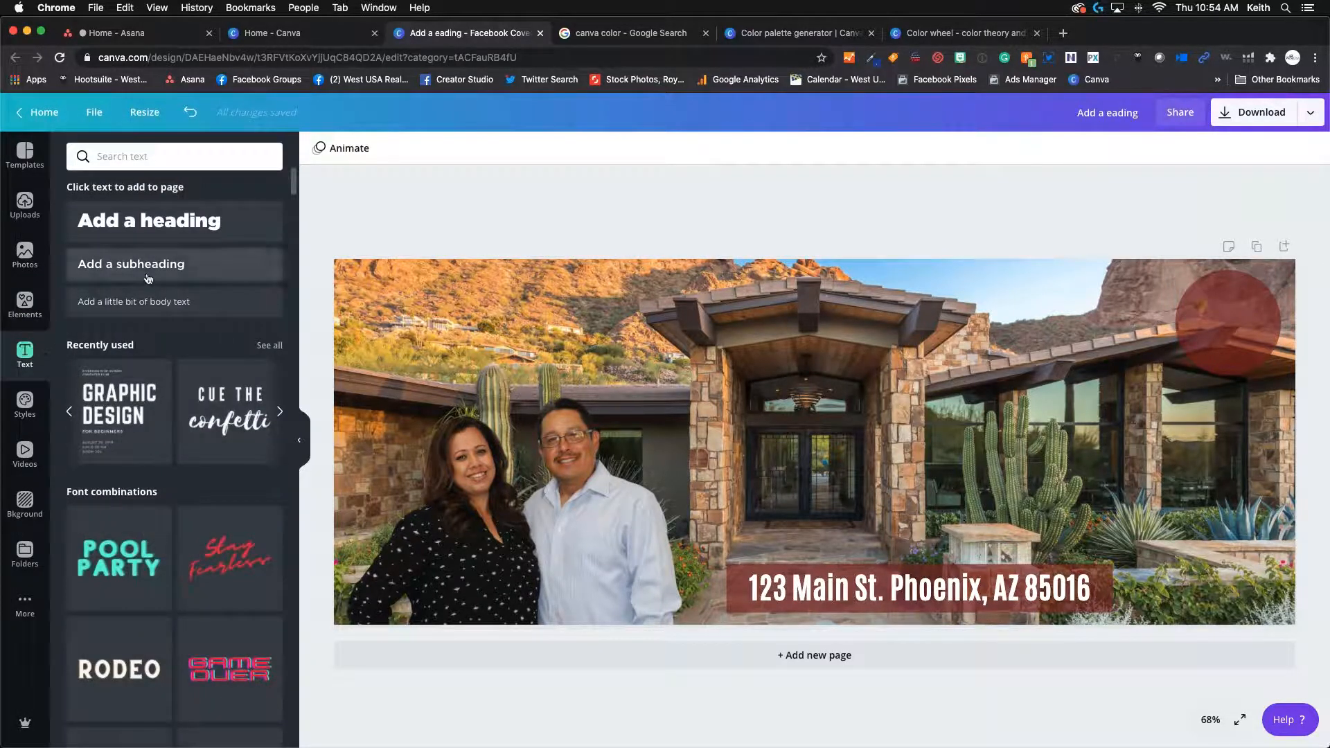
{"action": "scroll", "coordinate": [134, 464], "scroll_direction": "down", "scroll_amount": 3}
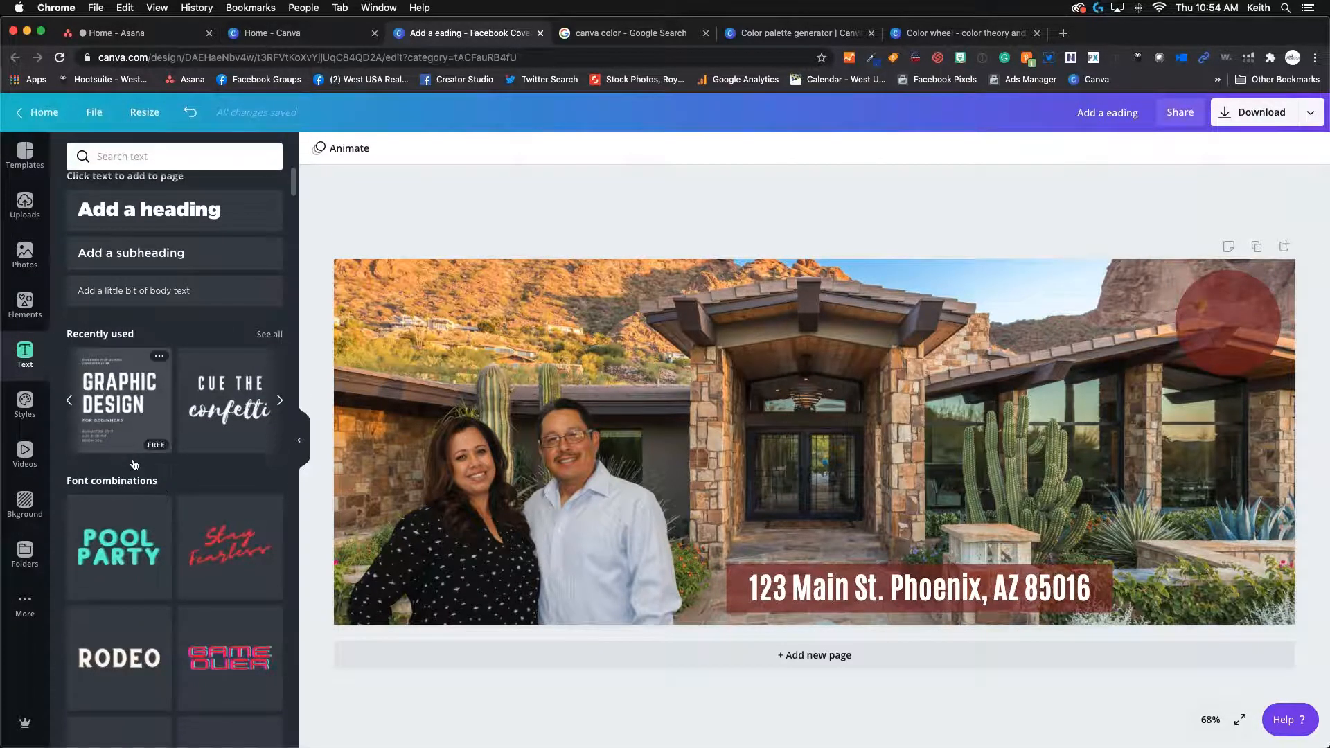
{"action": "scroll", "coordinate": [135, 464], "scroll_direction": "down", "scroll_amount": 10}
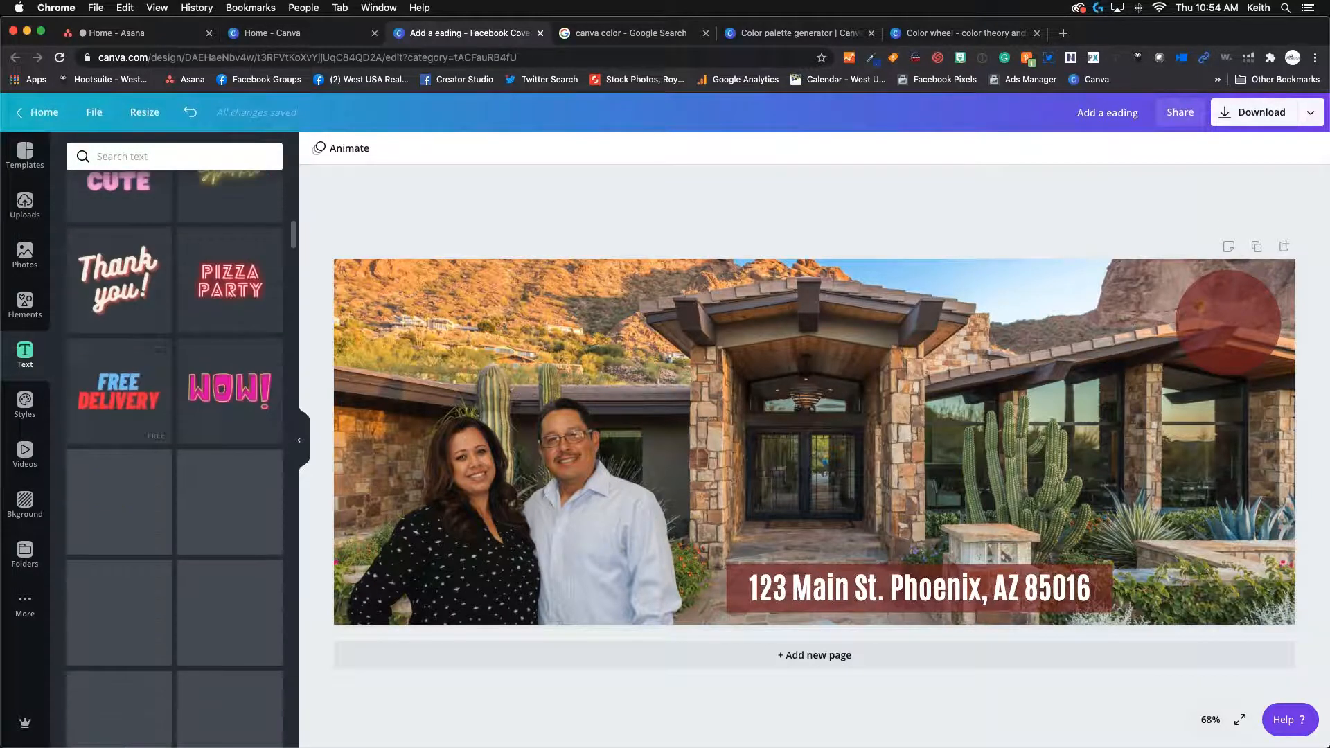
{"action": "scroll", "coordinate": [134, 464], "scroll_direction": "down", "scroll_amount": 12}
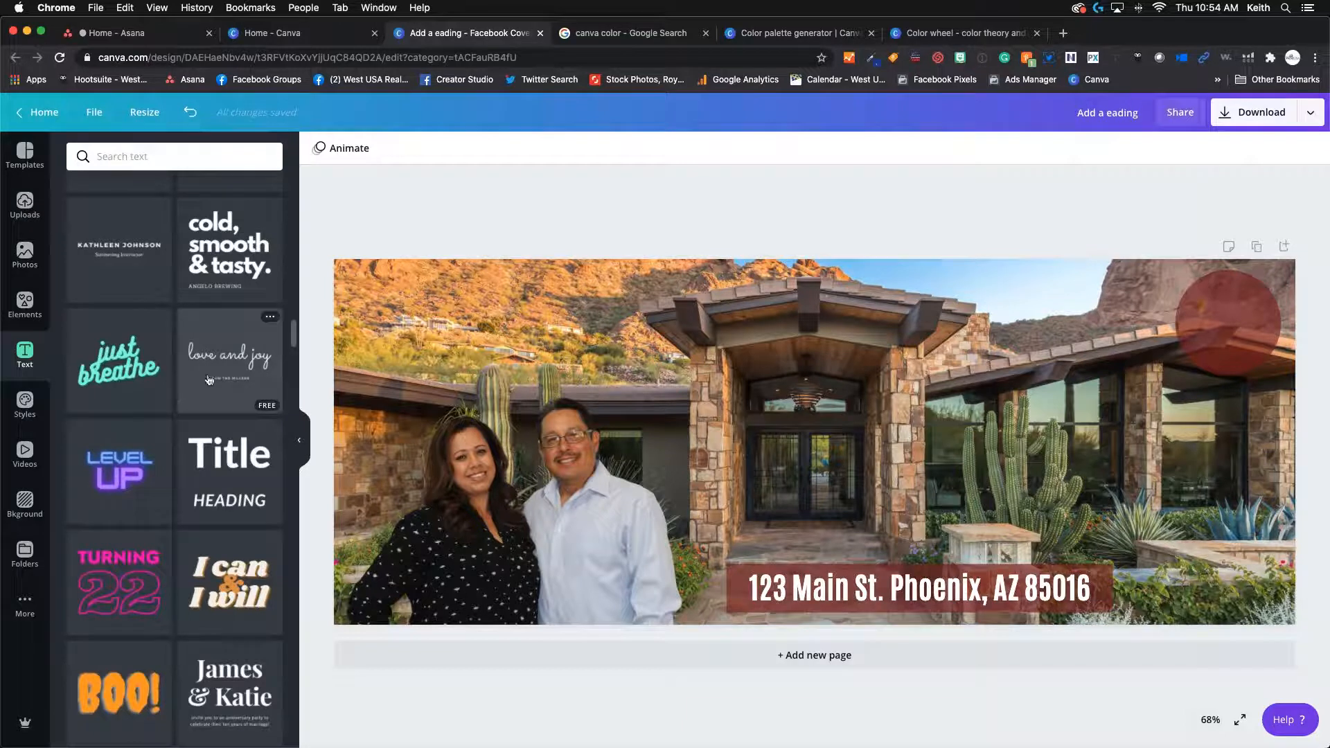
{"action": "scroll", "coordinate": [212, 330], "scroll_direction": "up", "scroll_amount": 20}
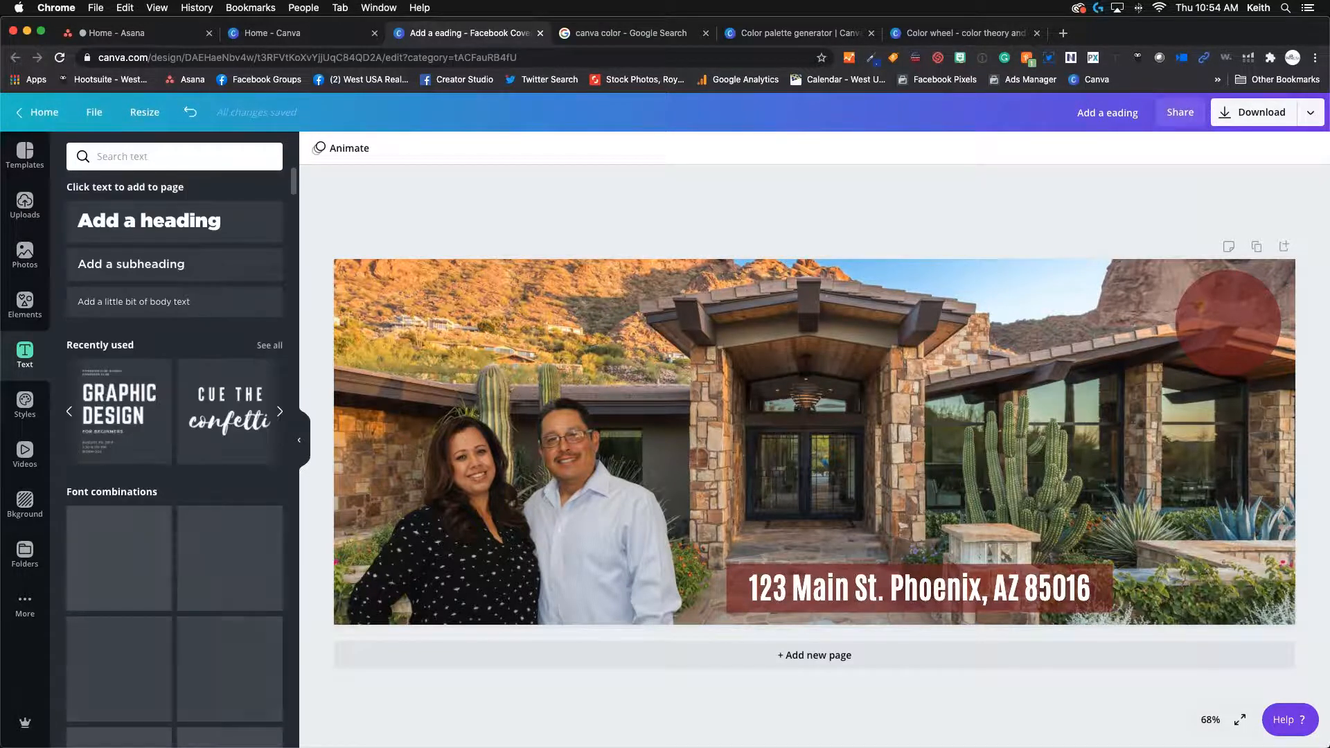
{"action": "left_click", "coordinate": [174, 224]}
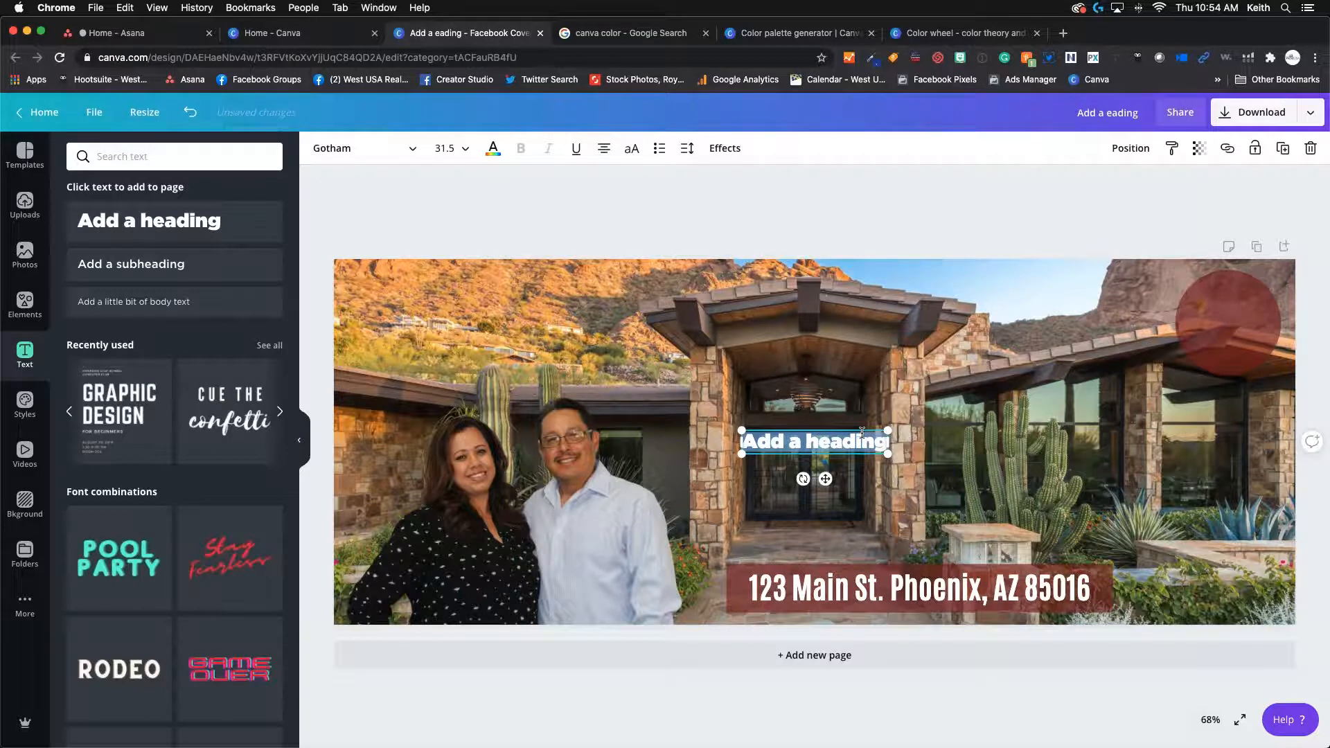
{"action": "type", "text": "Just Listed"}
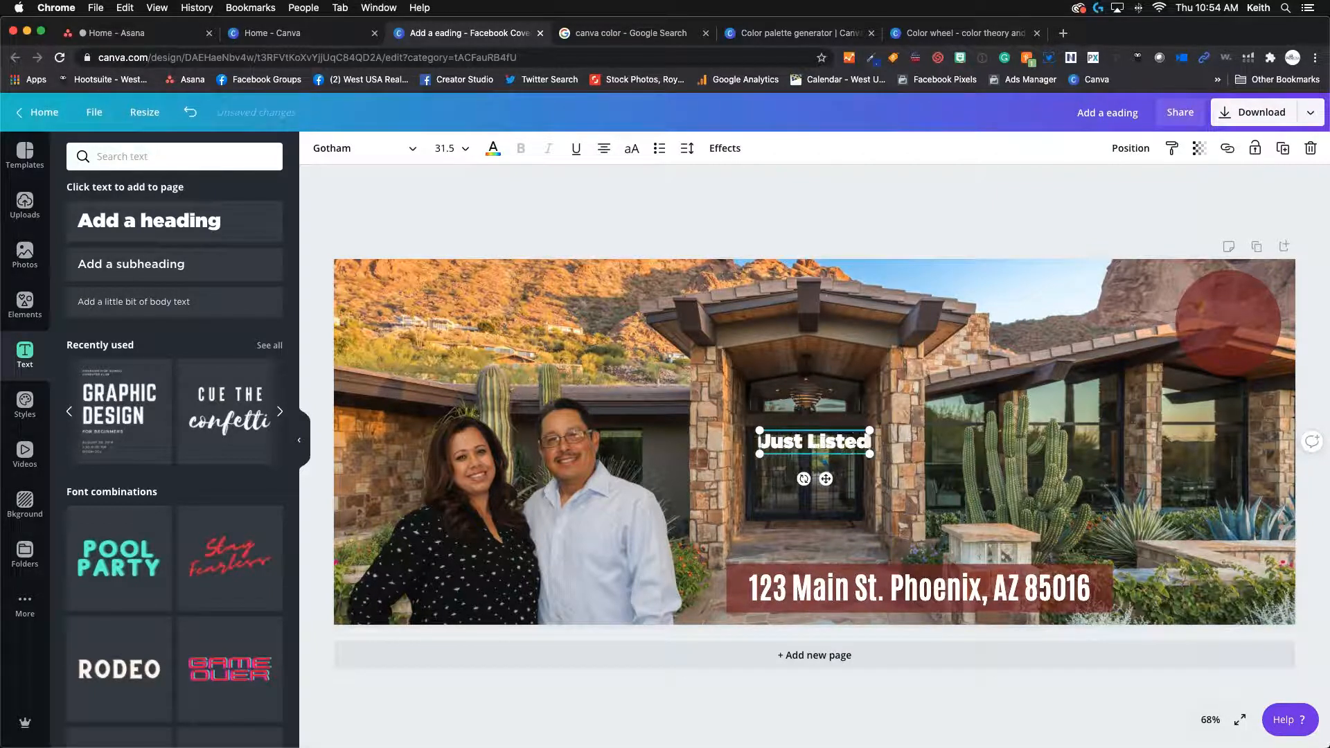
{"action": "type", "text": "!"}
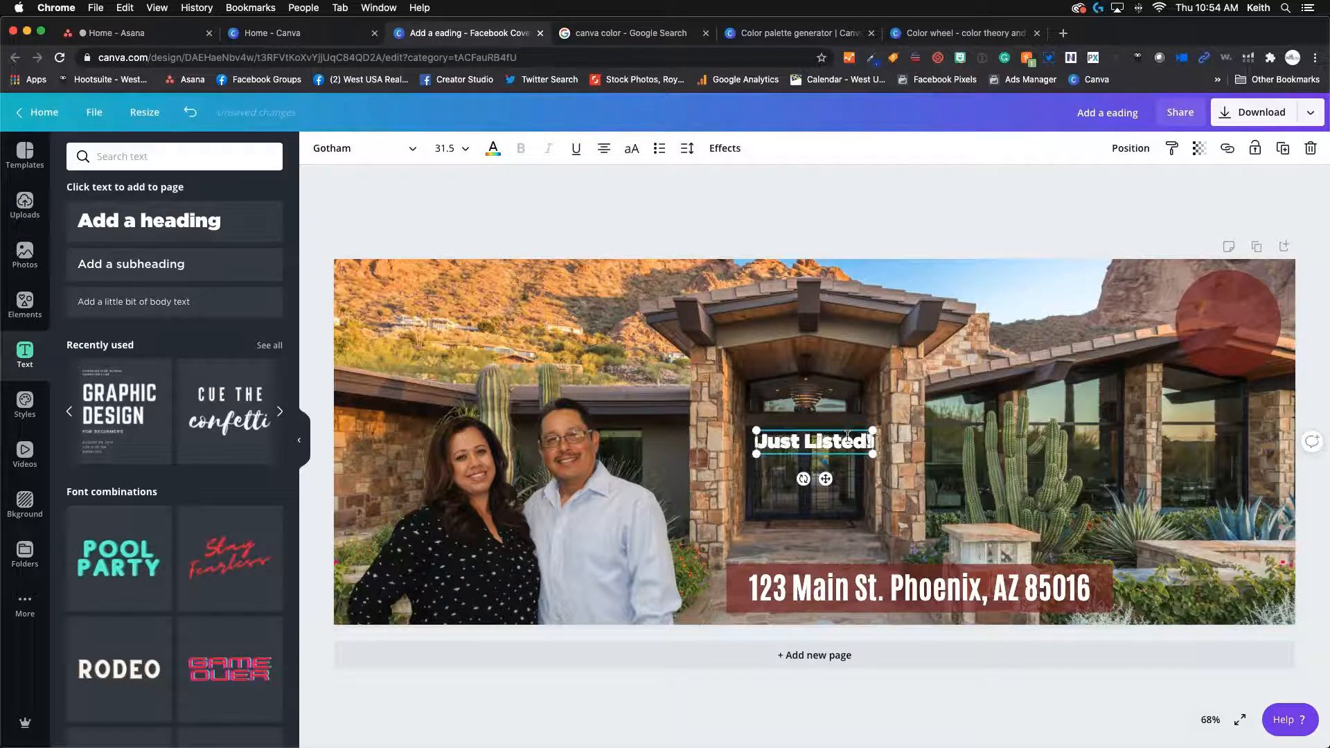
{"action": "left_click", "coordinate": [808, 443]}
{"action": "key", "text": "Return"}
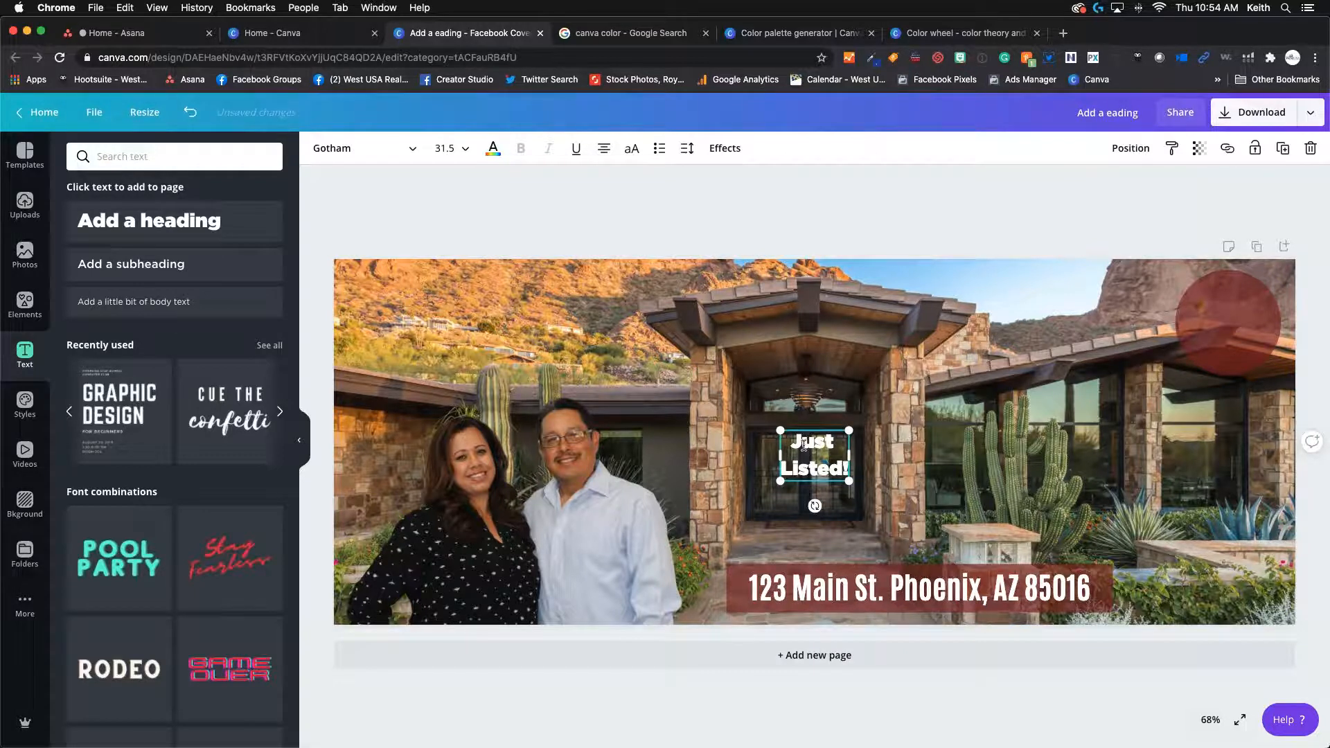
- Enlarge the "Just Listed!" heading to about font size 123 and change its font to Brittany
{"action": "left_click_drag", "start_coordinate": [782, 430], "coordinate": [581, 284]}
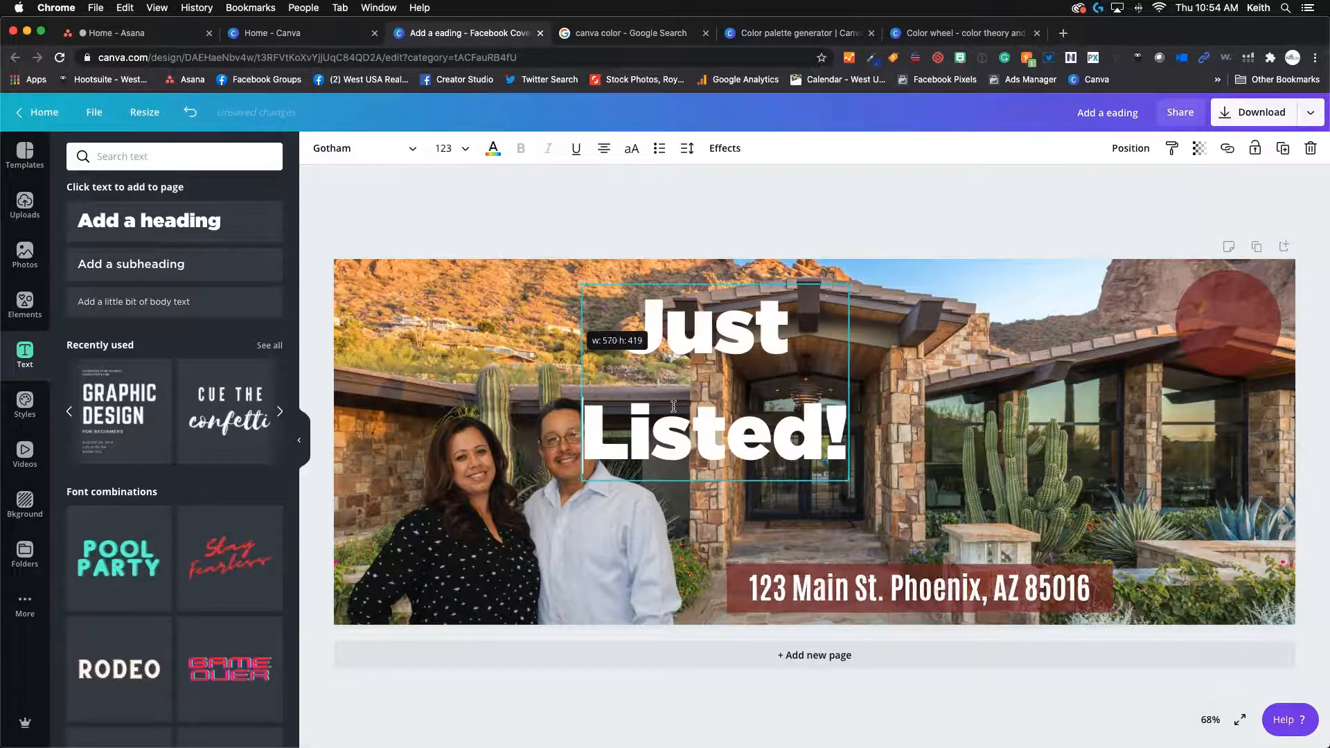
{"action": "left_click_drag", "start_coordinate": [759, 413], "coordinate": [847, 435]}
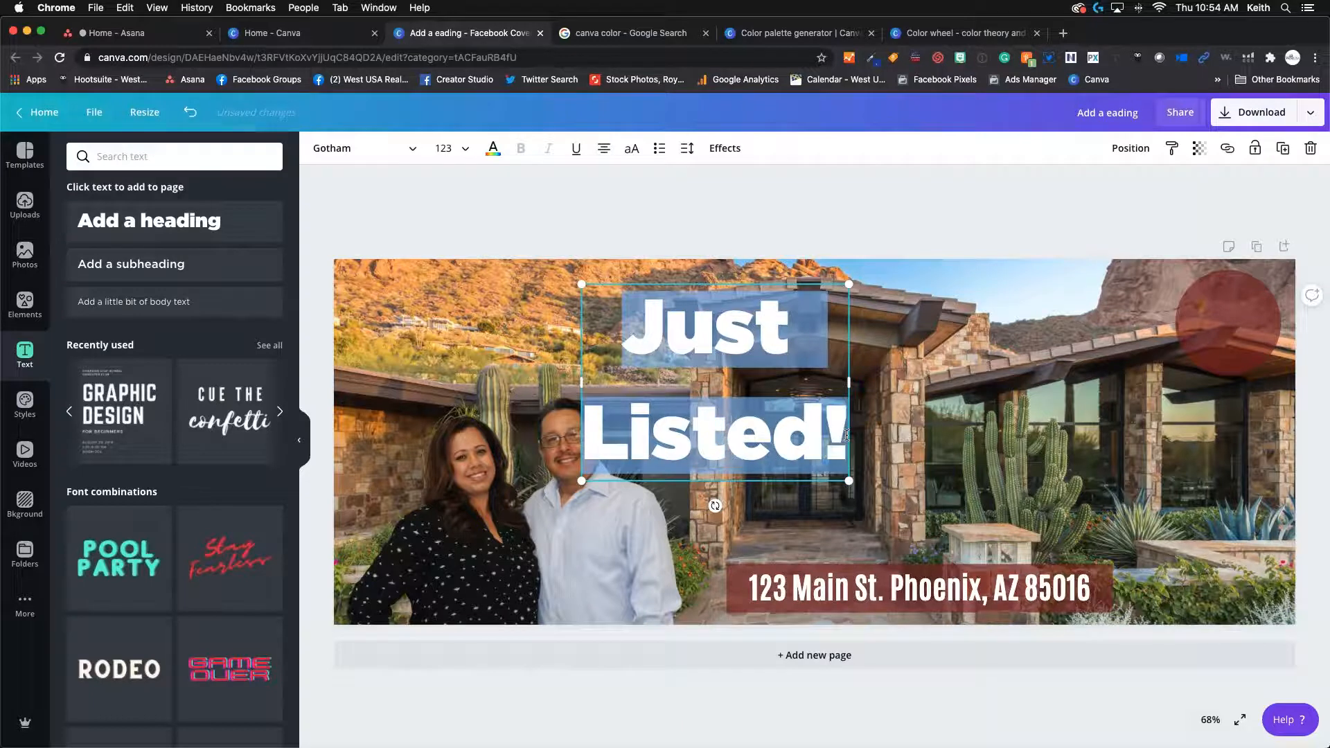
{"action": "left_click", "coordinate": [410, 149]}
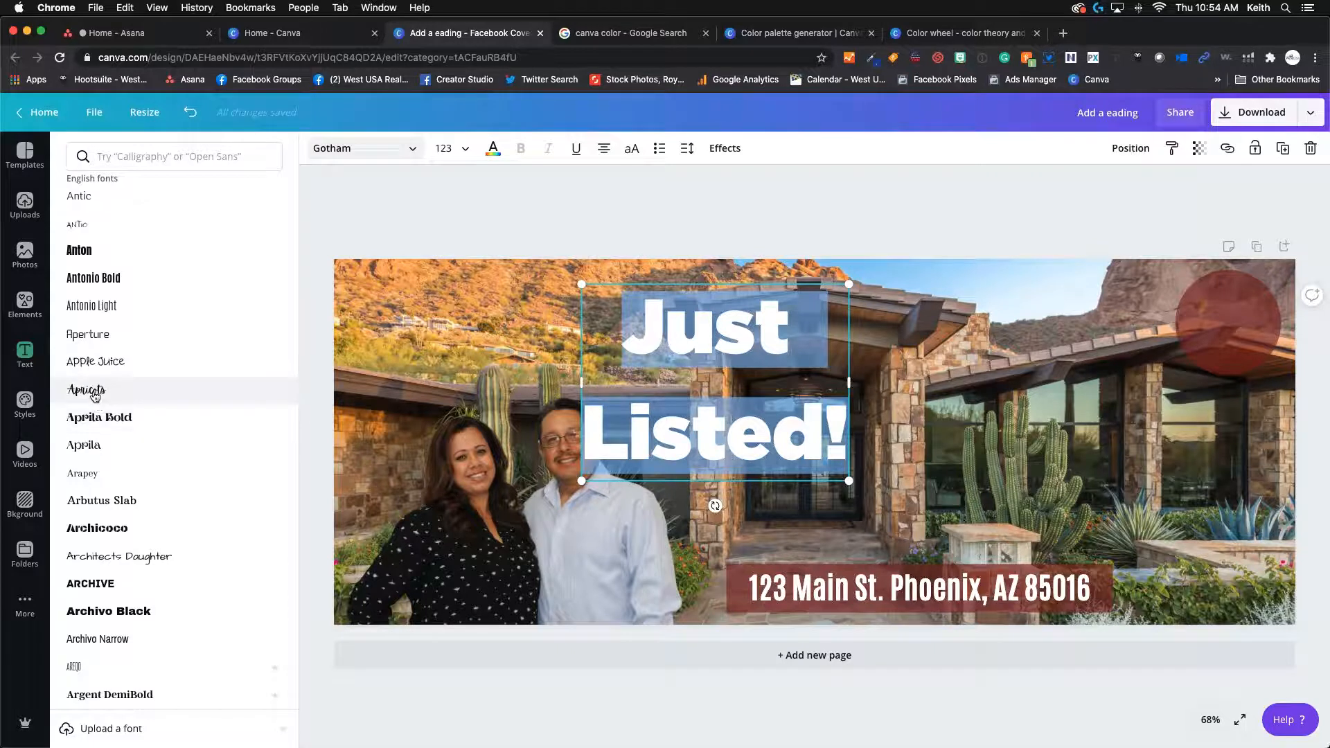
{"action": "scroll", "coordinate": [95, 395], "scroll_direction": "down", "scroll_amount": 5}
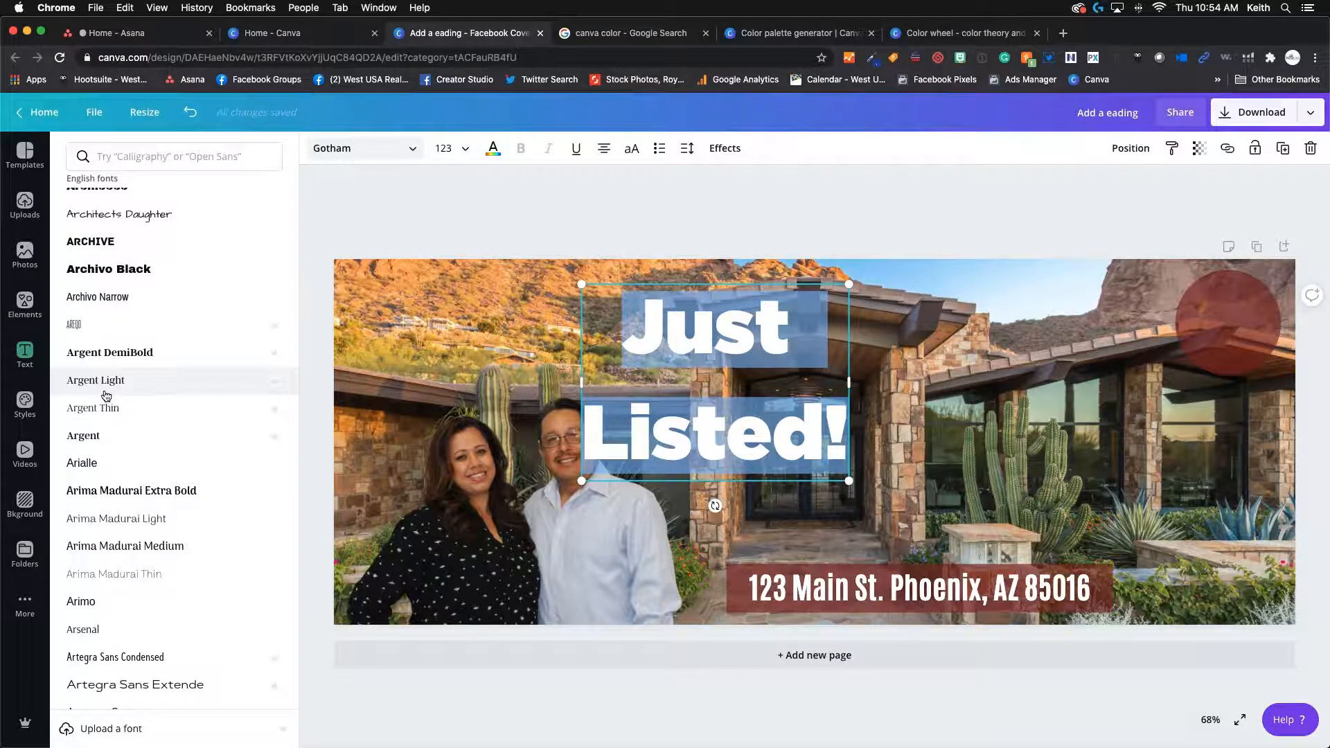
{"action": "scroll", "coordinate": [106, 396], "scroll_direction": "down", "scroll_amount": 10}
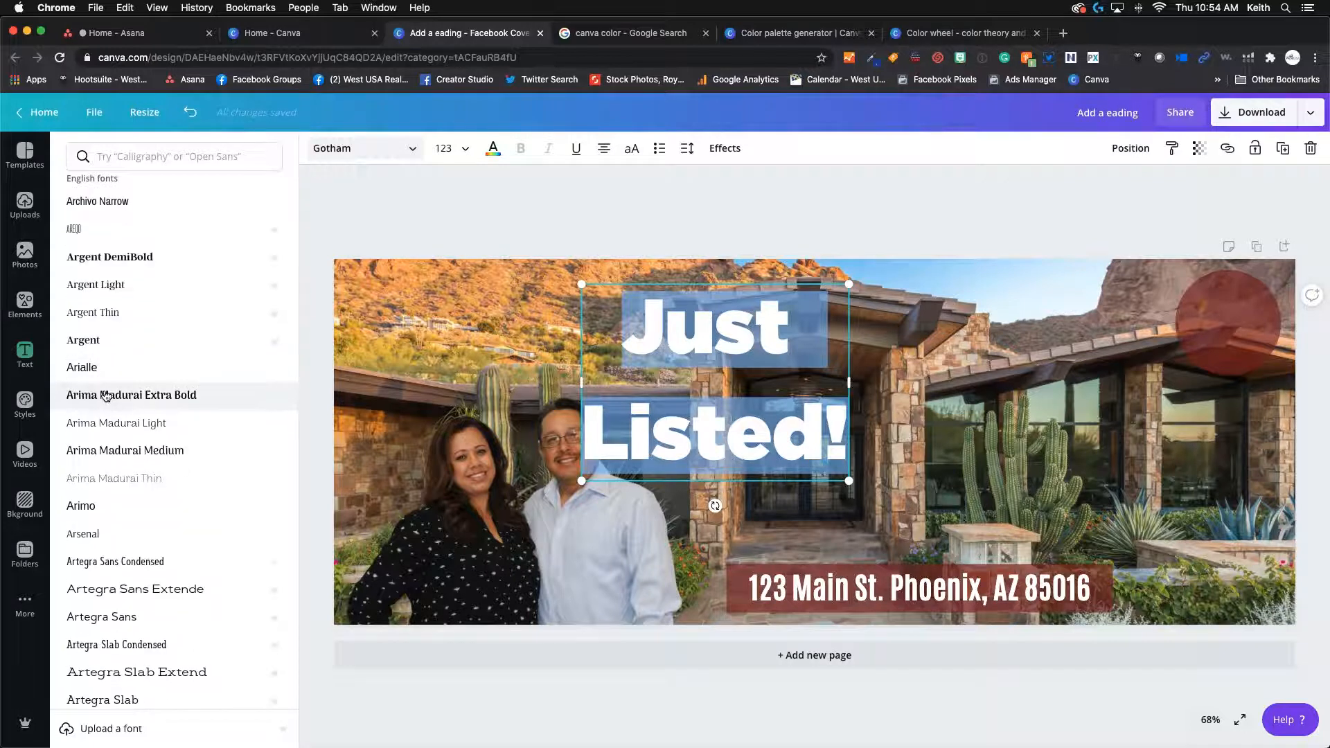
{"action": "scroll", "coordinate": [106, 396], "scroll_direction": "down", "scroll_amount": 15}
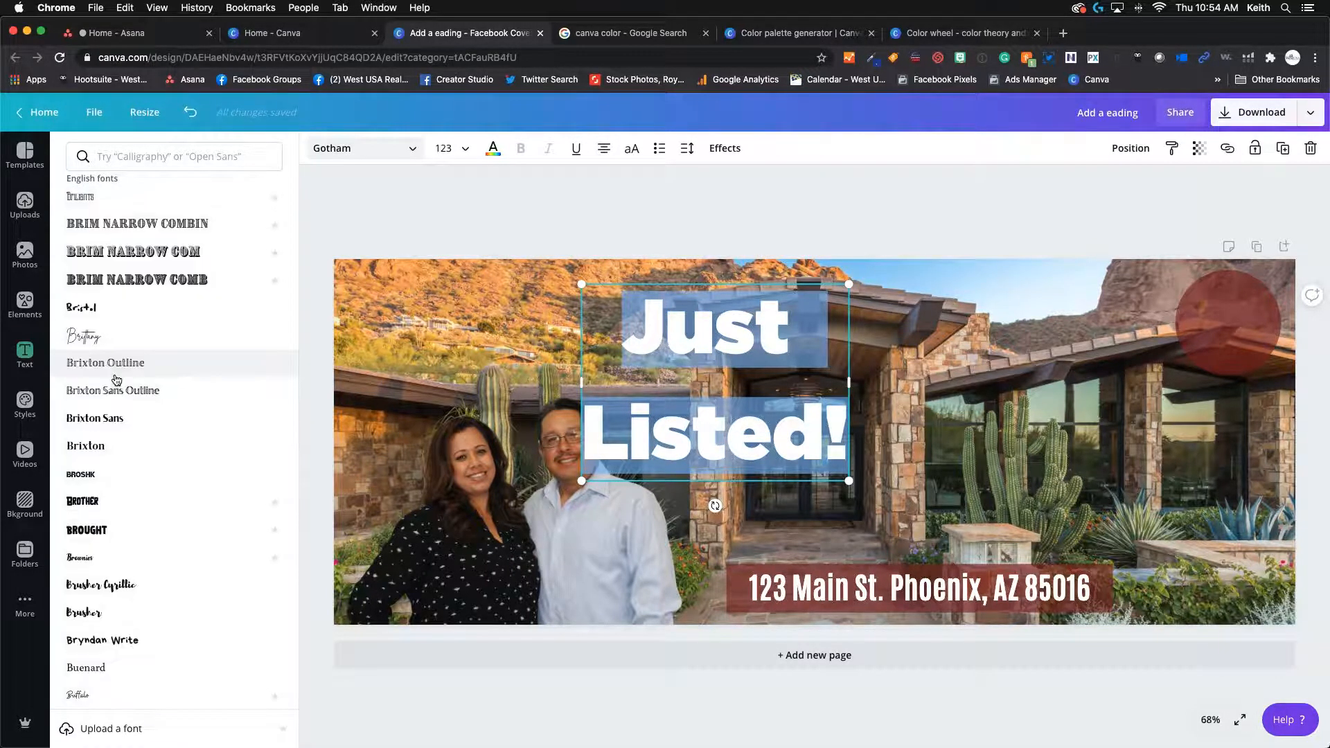
{"action": "left_click", "coordinate": [90, 337]}
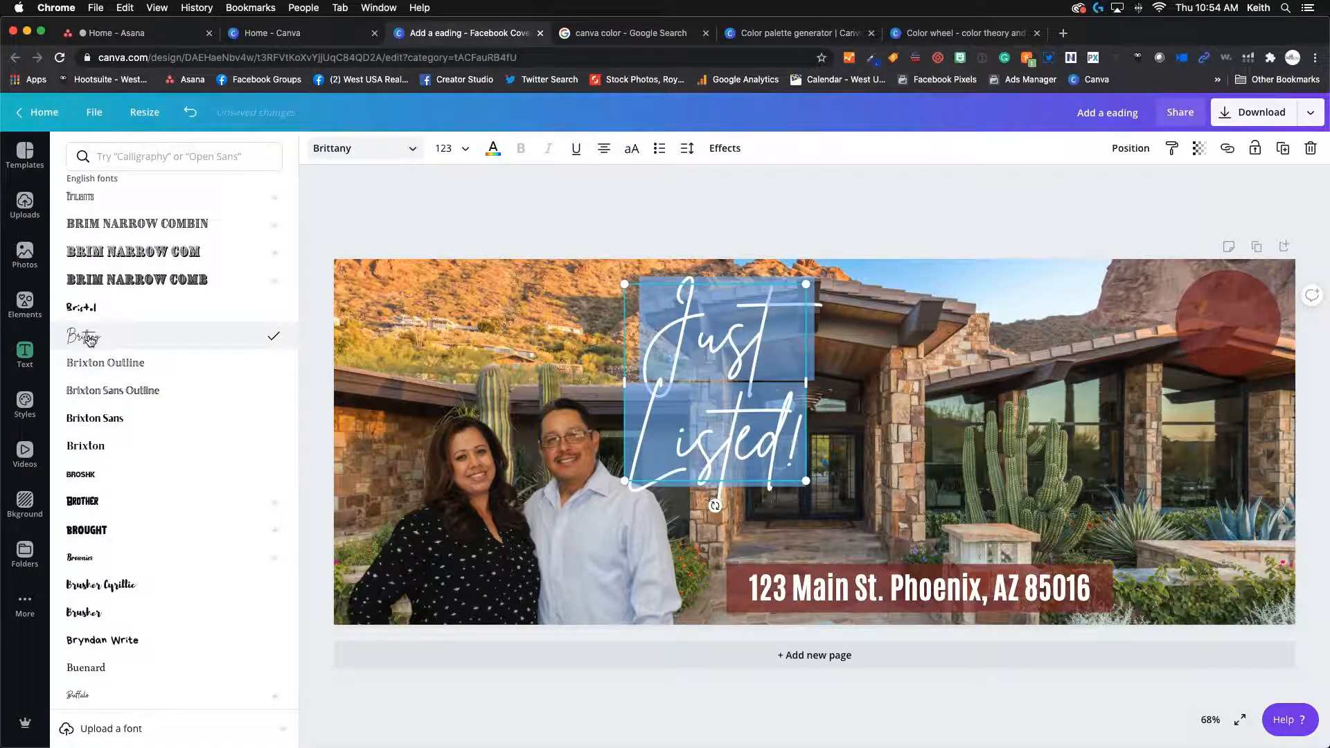
- Change the "Just Listed!" heading's font to Brusher, with letter spacing 93 and line height 1.07
{"action": "scroll", "coordinate": [107, 468], "scroll_direction": "down", "scroll_amount": 4}
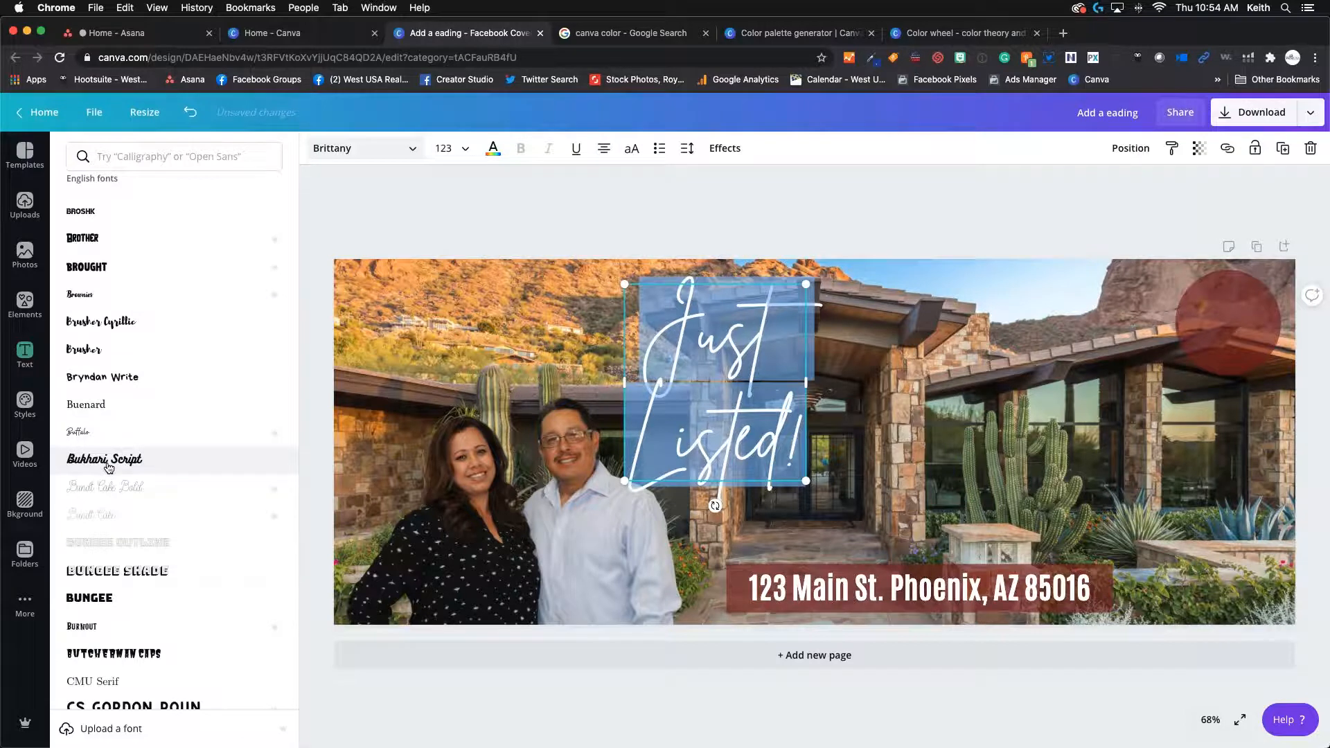
{"action": "left_click", "coordinate": [94, 351]}
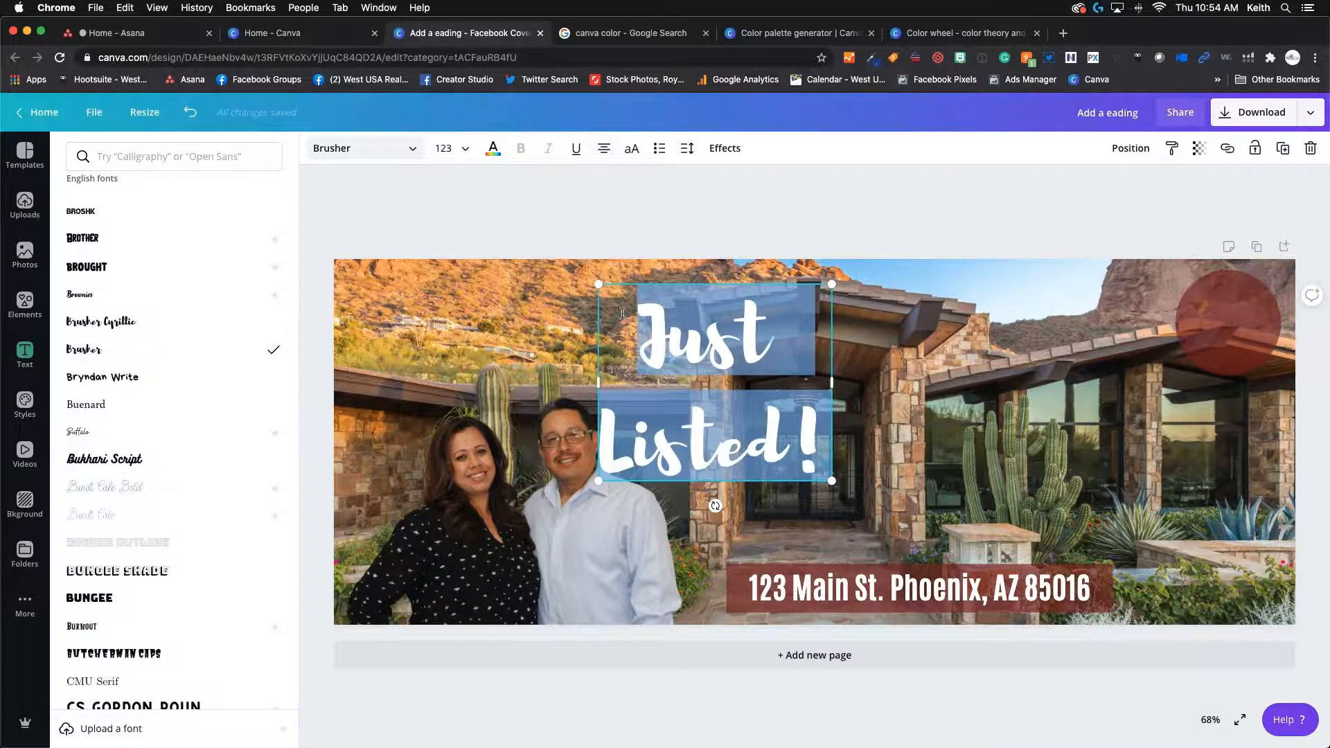
{"action": "left_click", "coordinate": [687, 150]}
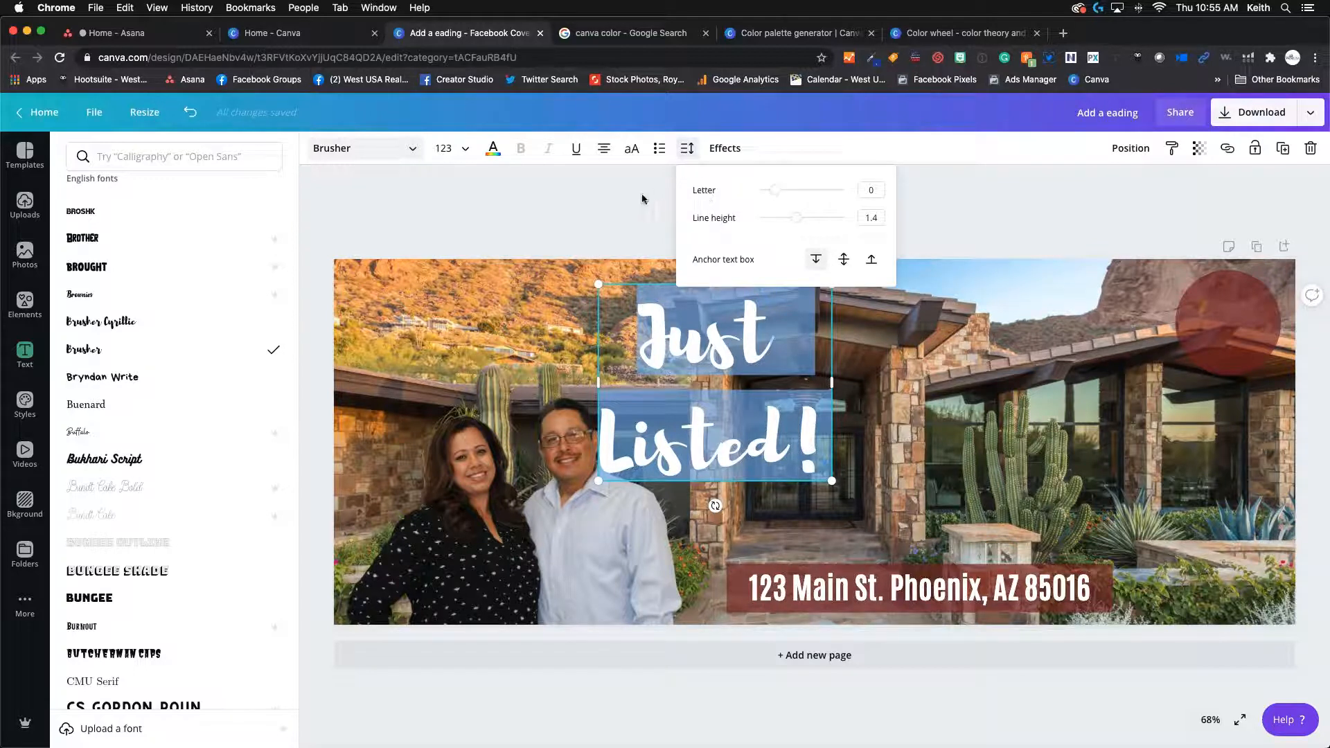
{"action": "left_click", "coordinate": [688, 150]}
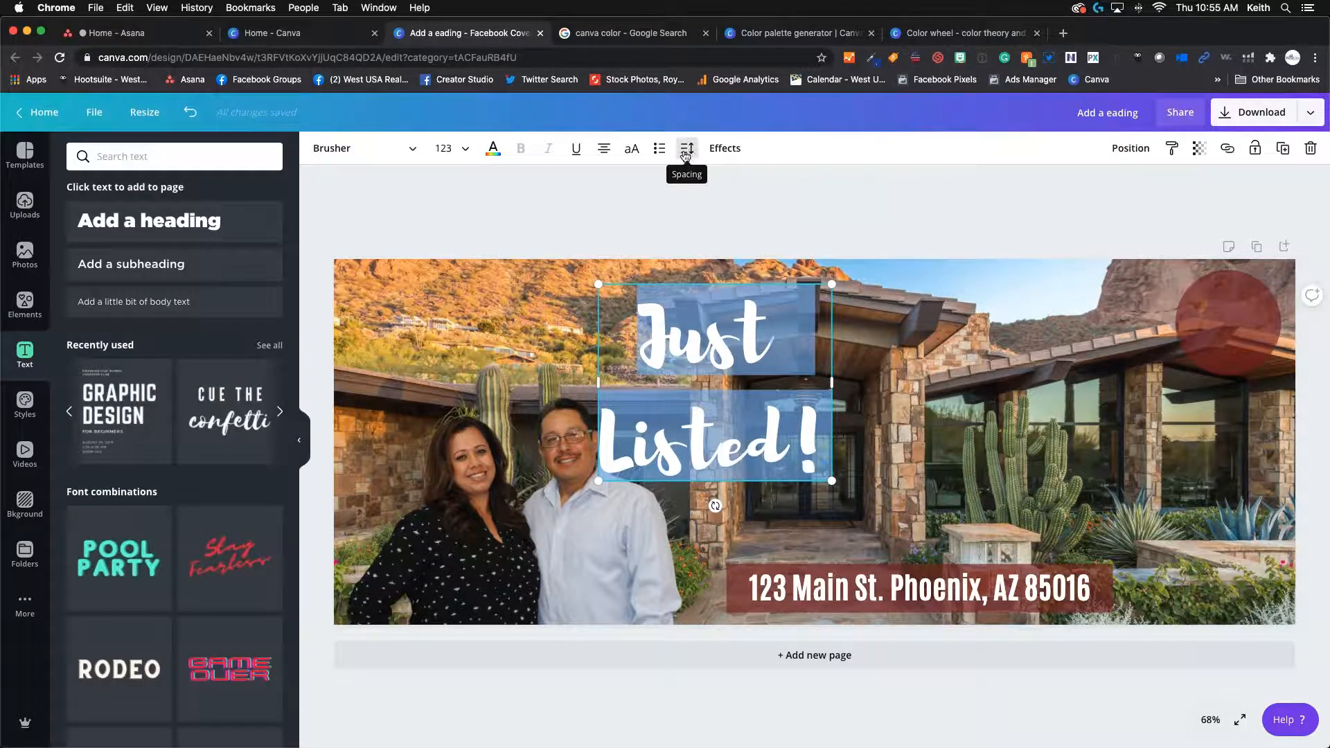
{"action": "left_click", "coordinate": [688, 151]}
{"action": "mouse_move", "coordinate": [775, 200]}
{"action": "left_mouse_down"}
{"action": "mouse_move", "coordinate": [757, 205]}
{"action": "mouse_move", "coordinate": [796, 202]}
{"action": "mouse_move", "coordinate": [781, 201]}
{"action": "mouse_move", "coordinate": [783, 221]}
{"action": "left_mouse_up"}
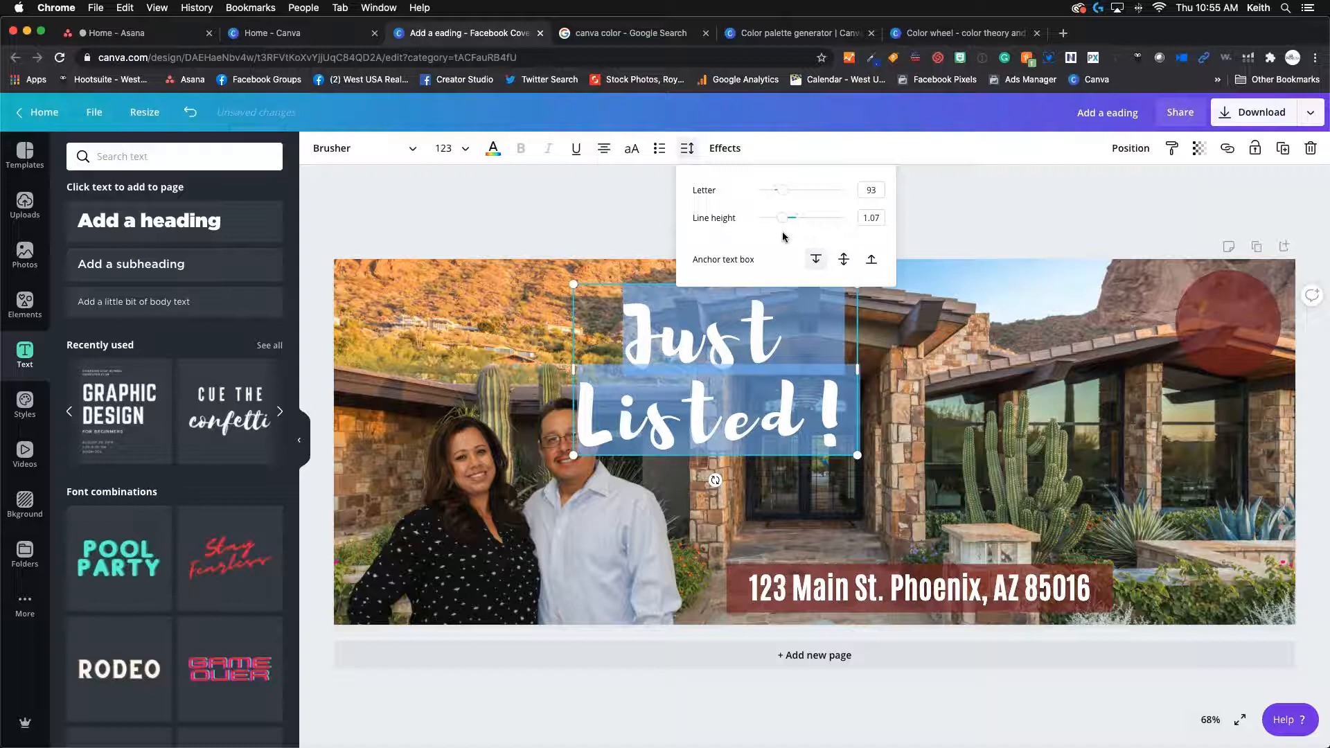
- Shrink the "Just Listed!" heading to about font size 38.4 and place it over the dark red circle
{"action": "left_click", "coordinate": [629, 270]}
{"action": "left_click", "coordinate": [640, 355]}
{"action": "left_click_drag", "start_coordinate": [573, 284], "coordinate": [1189, 308]}
{"action": "left_click_drag", "start_coordinate": [1142, 365], "coordinate": [1192, 293]}
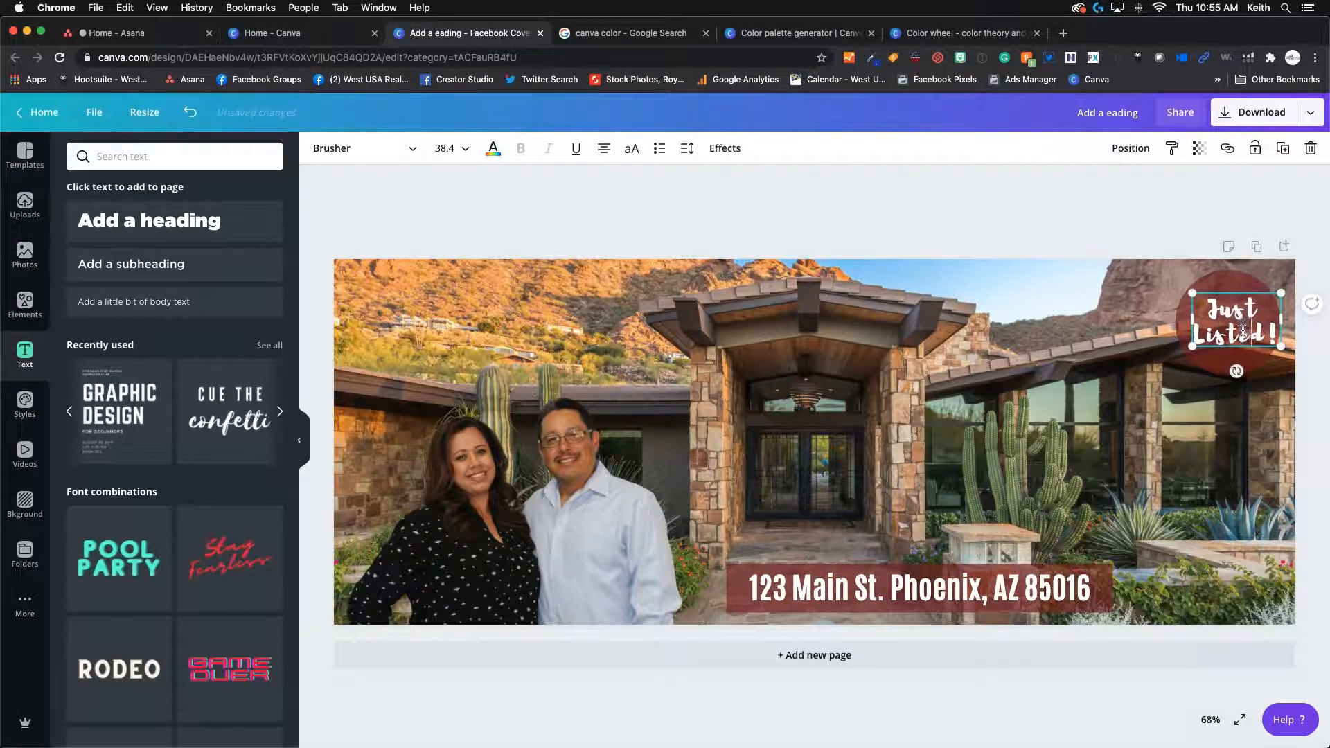
{"action": "left_click_drag", "start_coordinate": [1239, 331], "coordinate": [1222, 325]}
{"action": "left_click", "coordinate": [960, 426]}
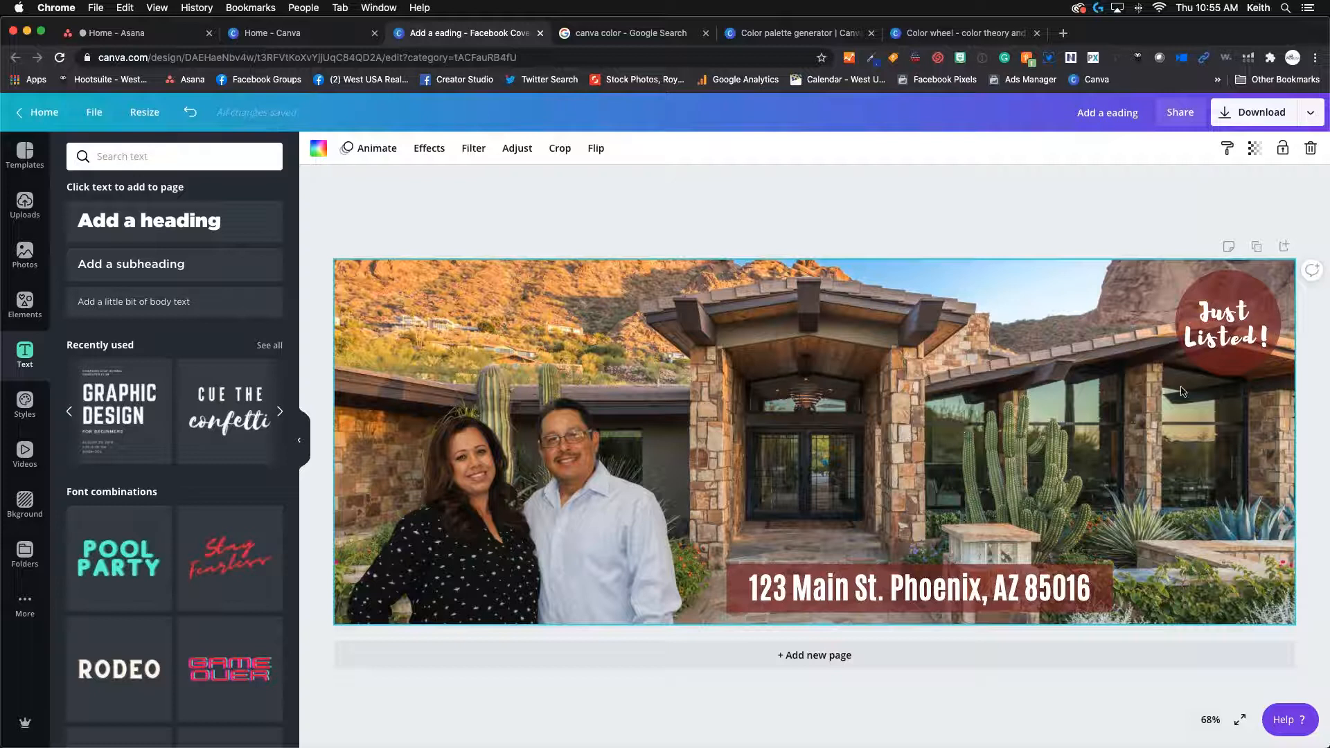
- Nudge the "Just Listed!" heading slightly to the right so it sits centred in the circle
{"action": "left_click", "coordinate": [1207, 338]}
{"action": "key", "text": "Right"}
{"action": "key", "text": "Right"}
{"action": "key", "text": "Right"}
{"action": "key", "text": "Right"}
{"action": "key", "text": "Right"}
{"action": "key", "text": "Right"}
{"action": "key", "text": "Right"}
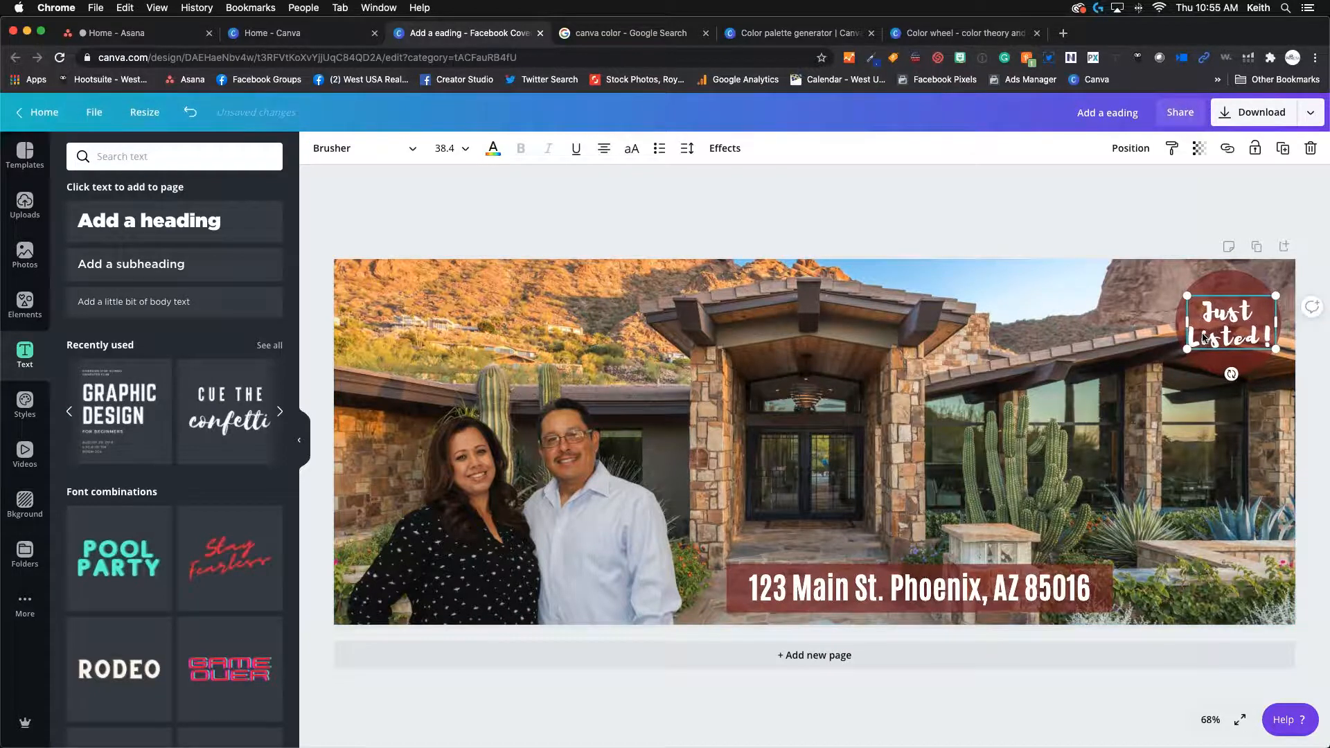
{"action": "left_click", "coordinate": [975, 386]}
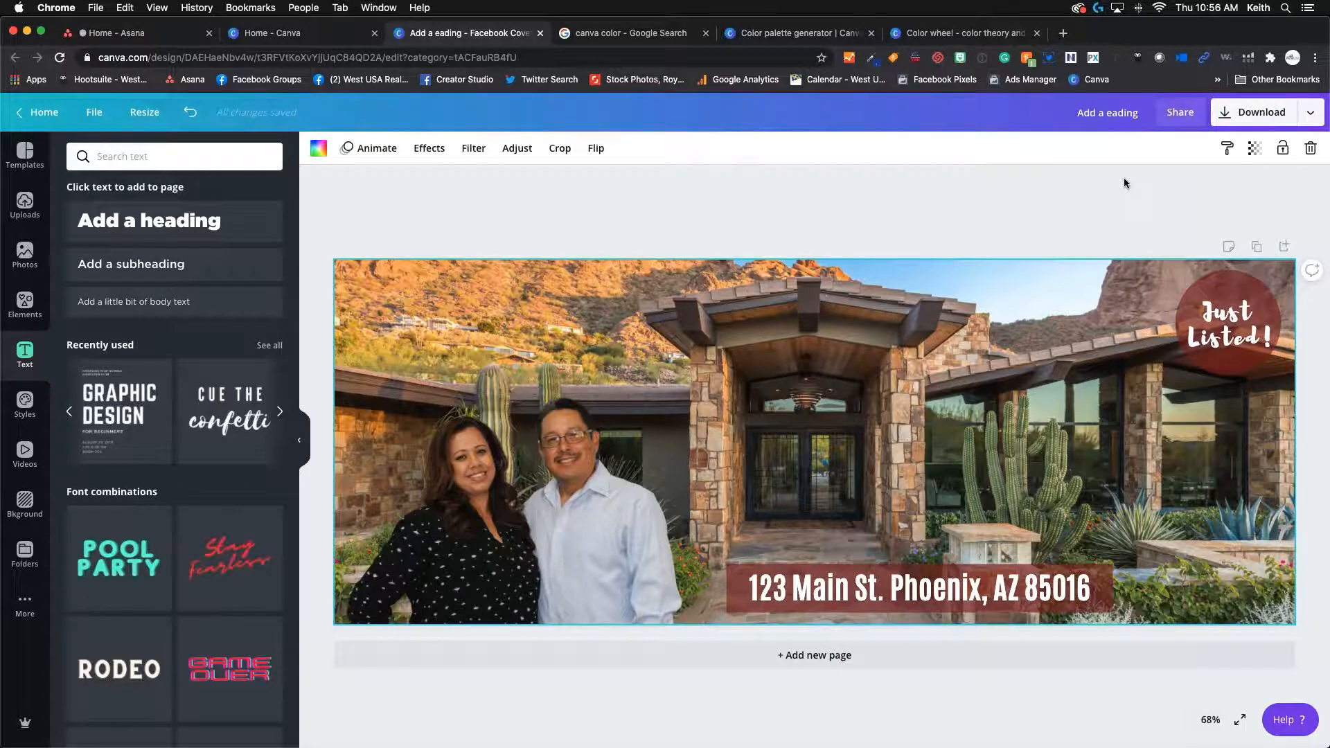
- Review the download file types and download the cover as a JPG at size 1x and 80% quality
{"action": "left_click", "coordinate": [1252, 115]}
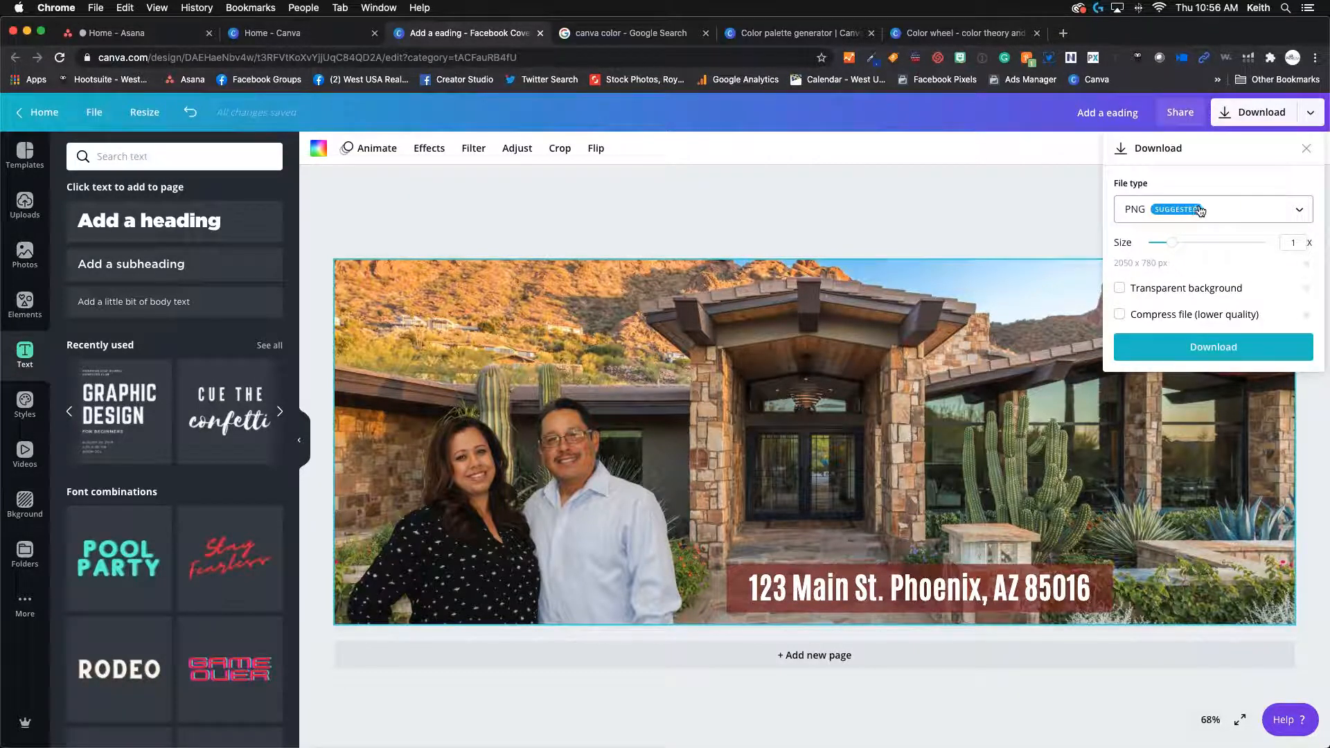
{"action": "left_click", "coordinate": [1227, 213]}
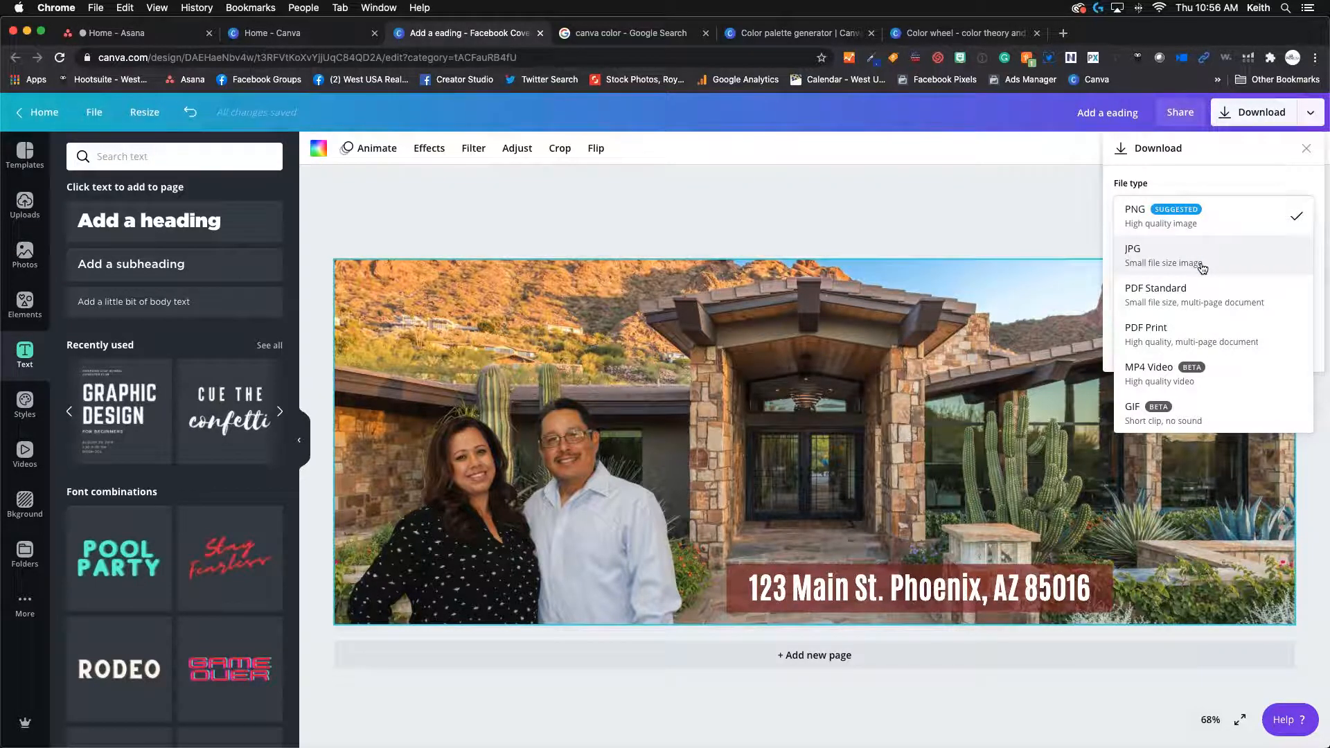
{"action": "left_click", "coordinate": [1163, 330]}
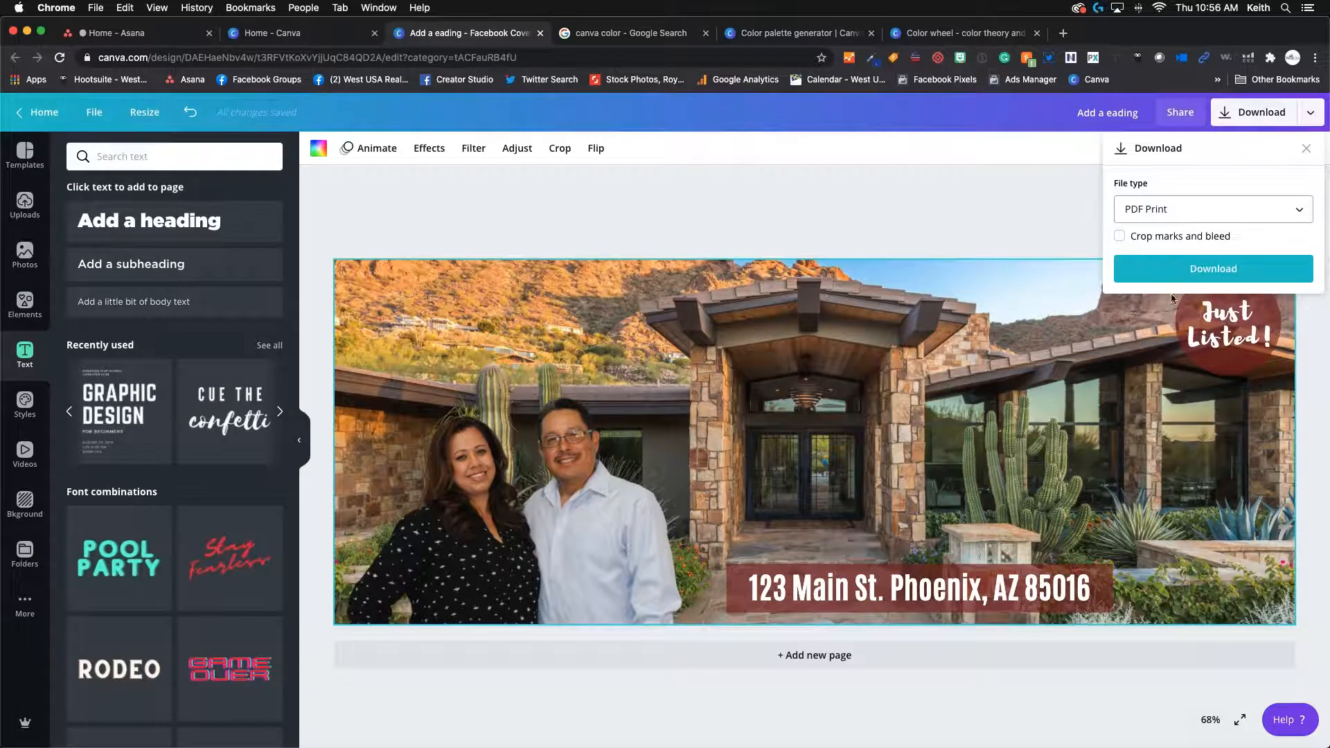
{"action": "left_click", "coordinate": [1187, 211]}
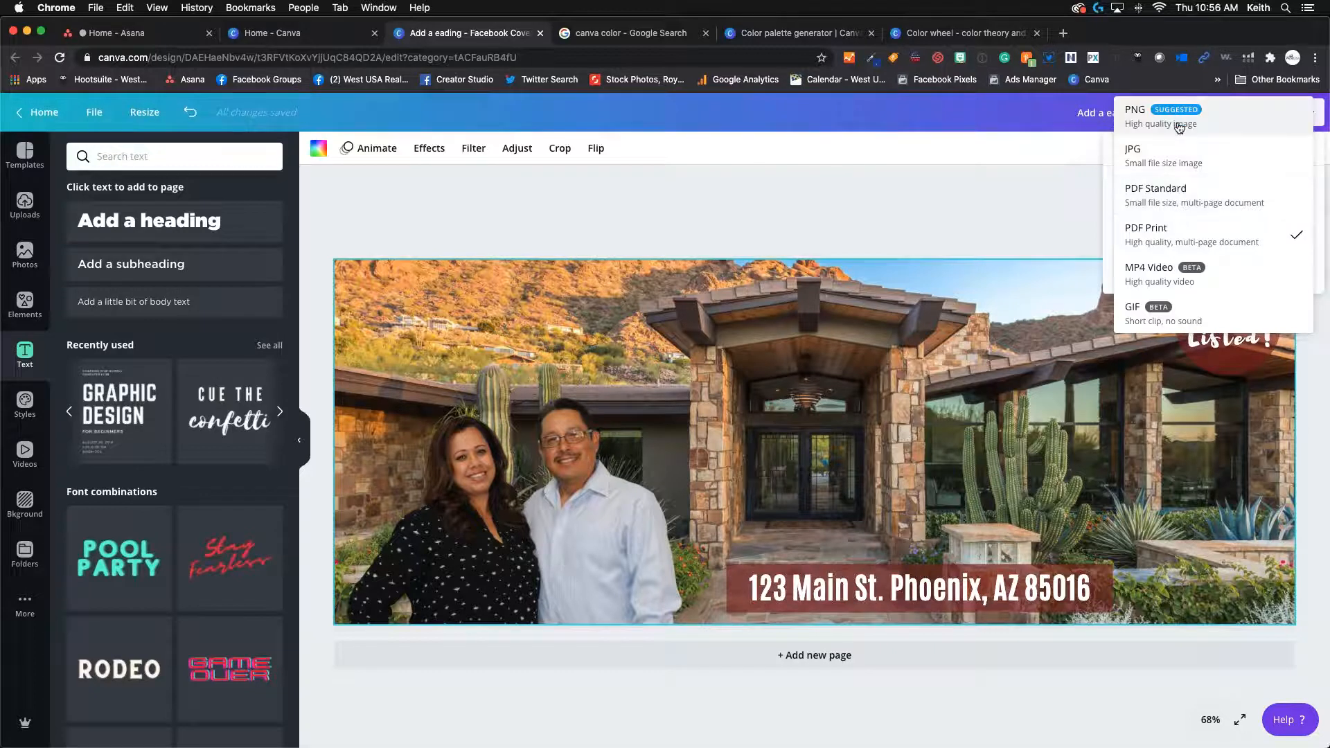
{"action": "left_click", "coordinate": [1160, 152]}
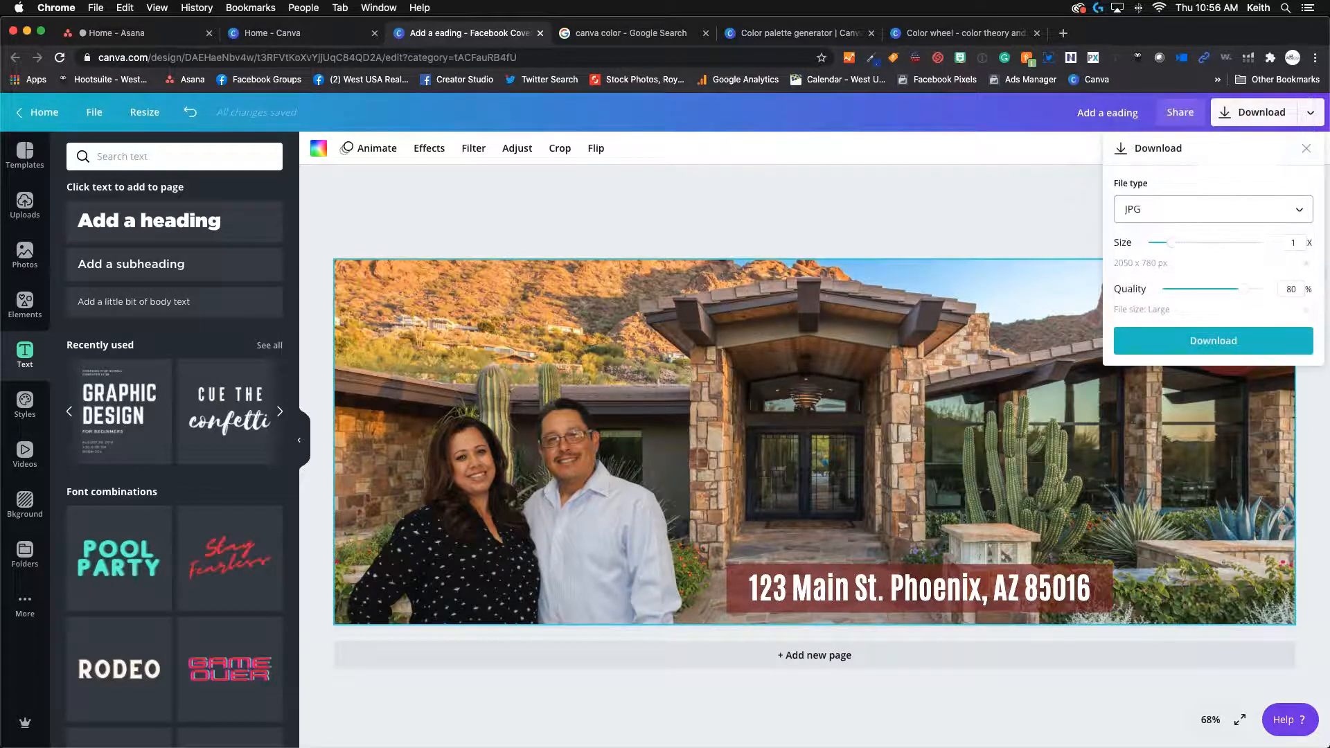
{"action": "left_click", "coordinate": [1205, 343]}
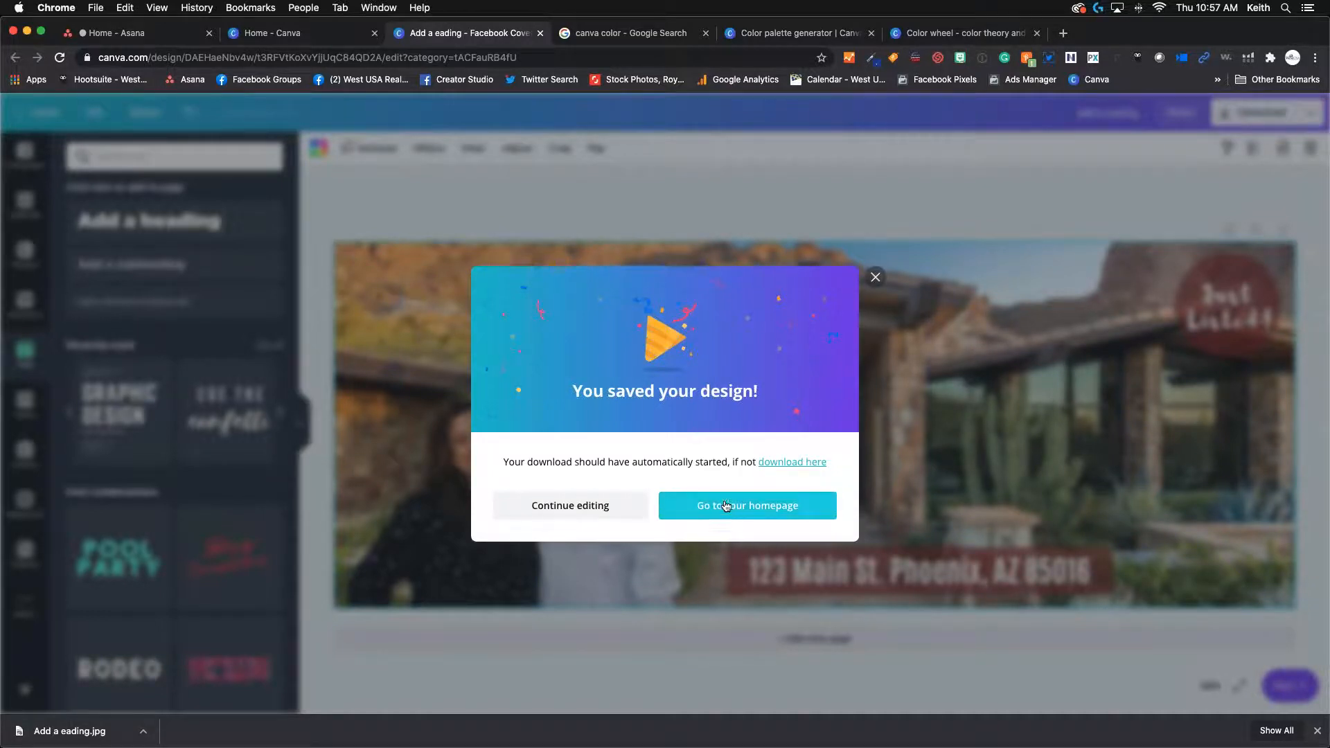
- Open the West USA Realty Facebook page in the Google results tab, visit the personal profile briefly and return to the page
{"action": "left_click", "coordinate": [651, 36]}
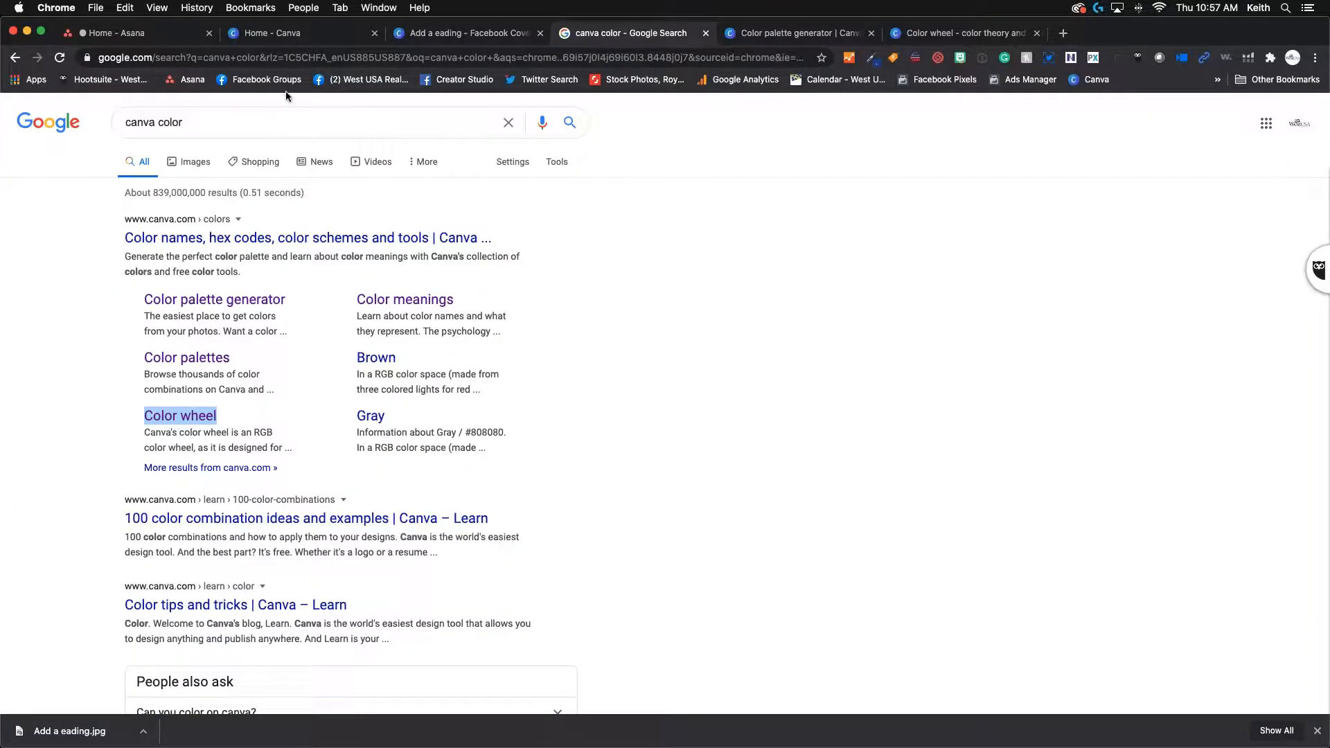
{"action": "left_click", "coordinate": [376, 81]}
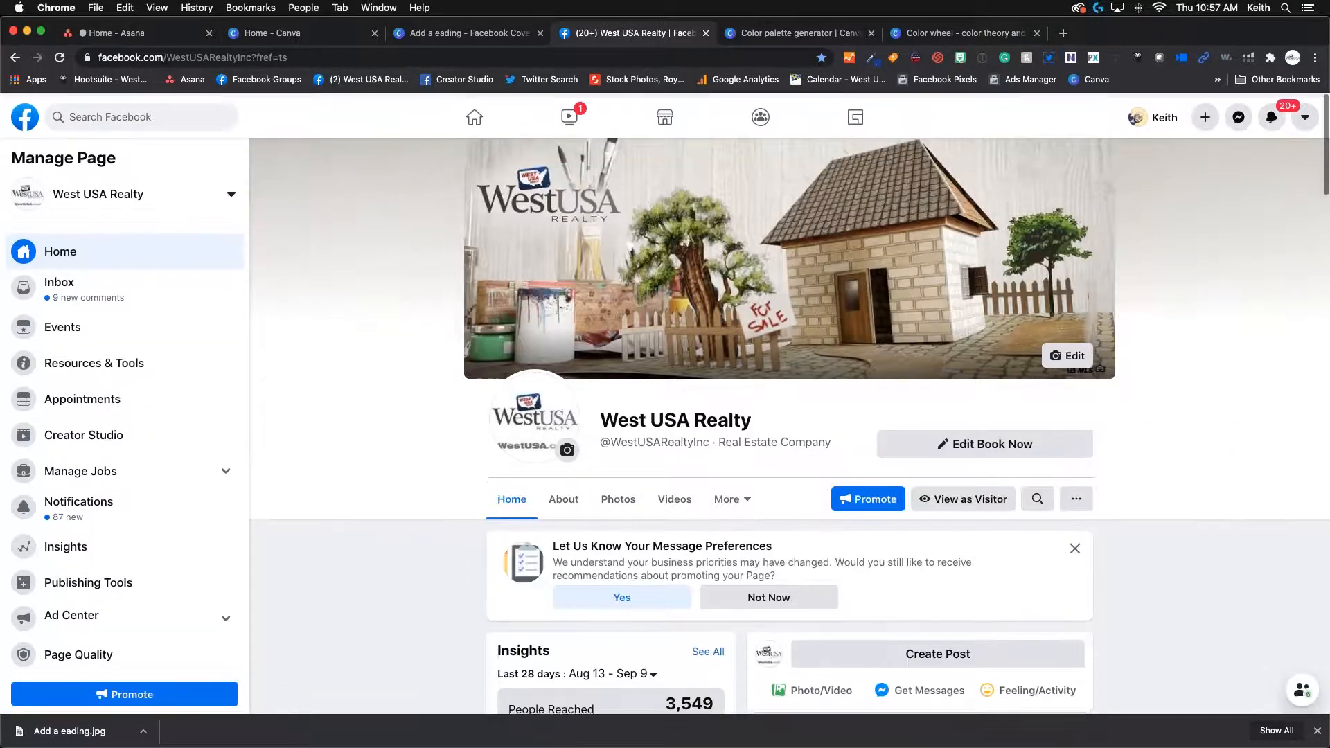
{"action": "left_click", "coordinate": [1156, 113]}
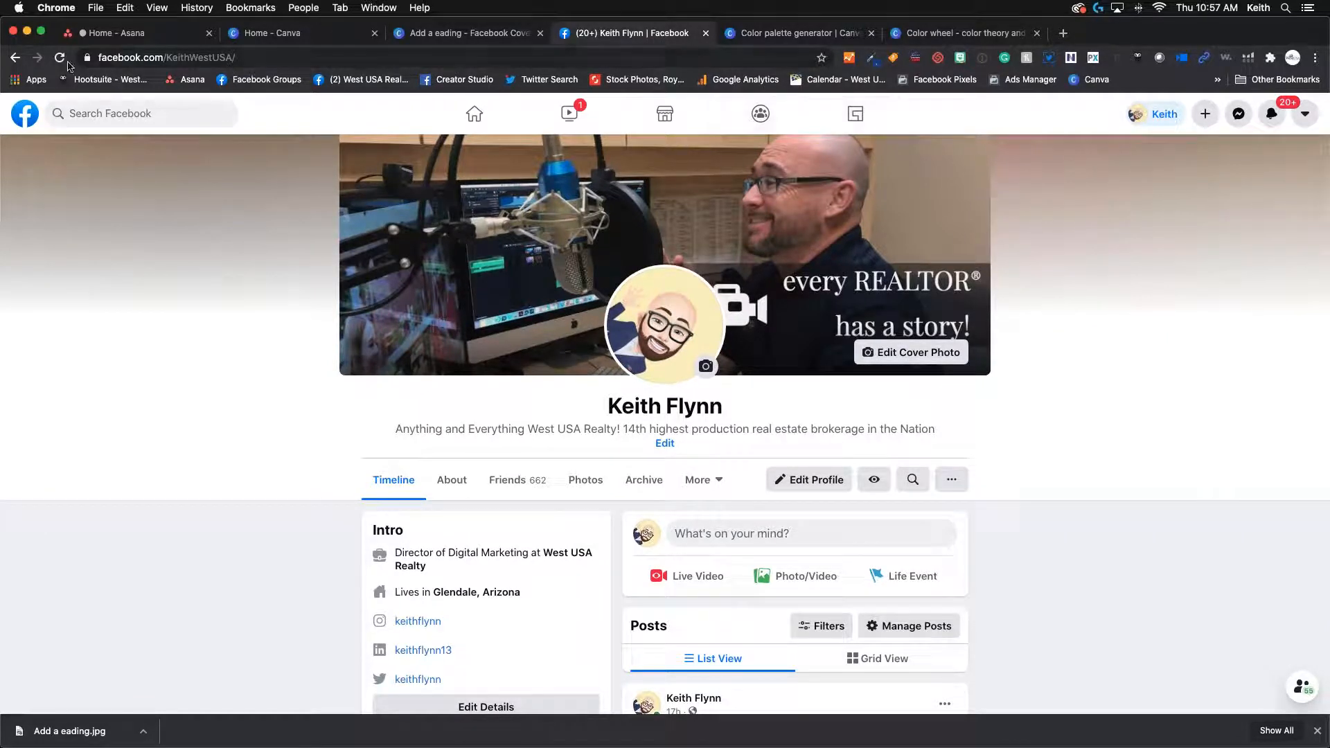
{"action": "left_click", "coordinate": [15, 58]}
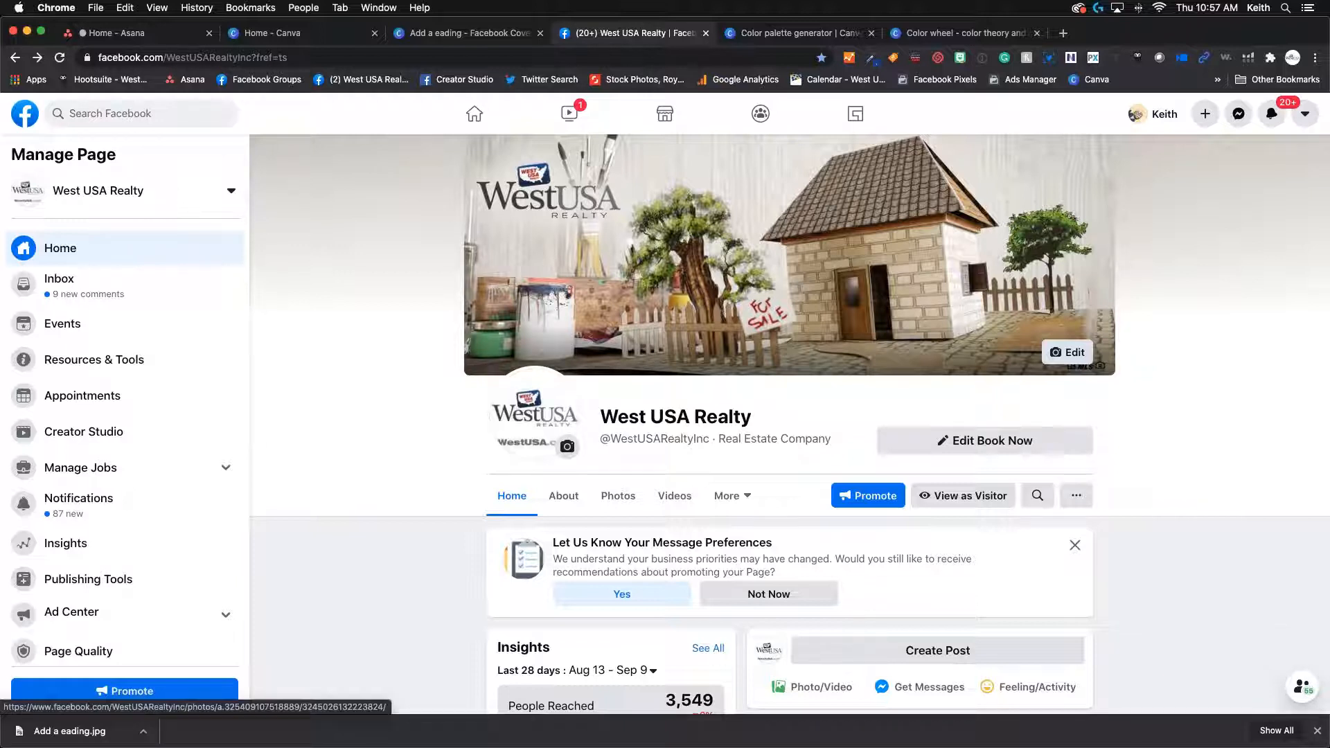
- Try the downloaded JPG from the Downloads folder as the West USA Realty page's cover photo, reposition it slightly, and discard the change
{"action": "left_click", "coordinate": [1072, 353]}
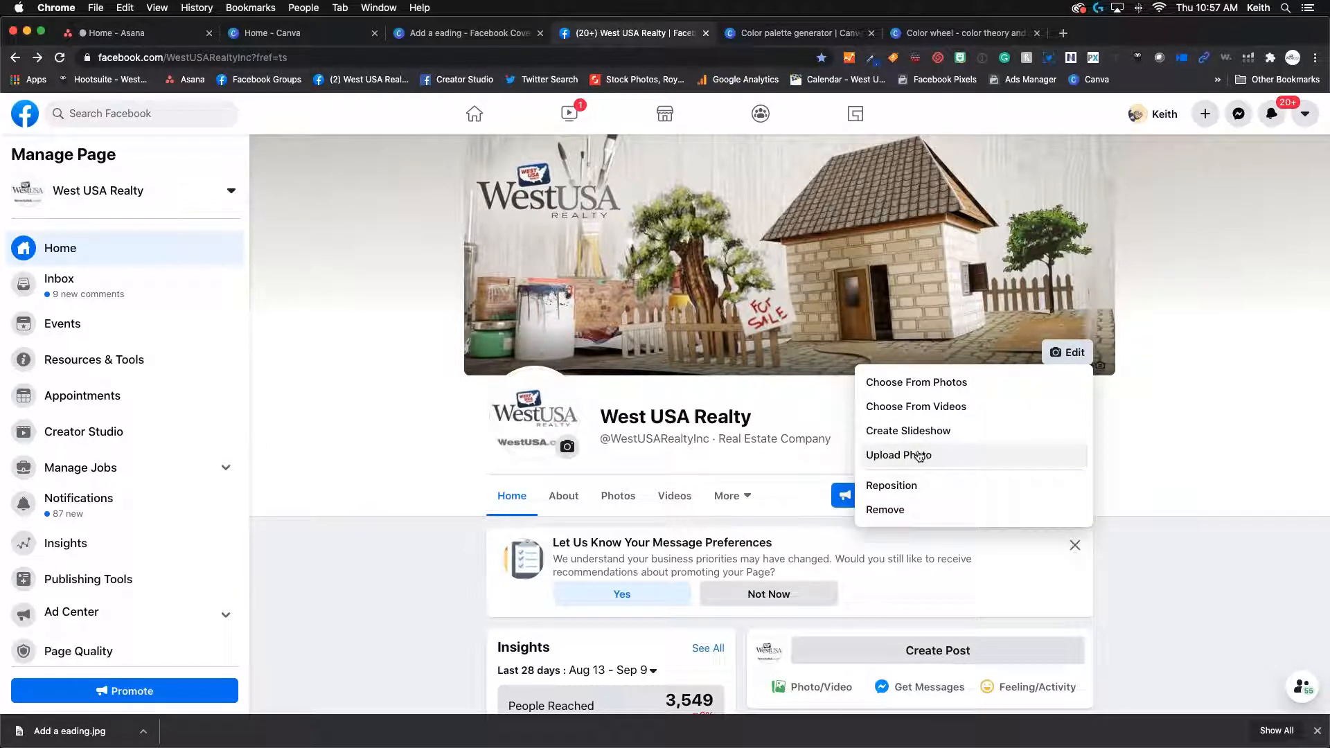
{"action": "left_click", "coordinate": [919, 455]}
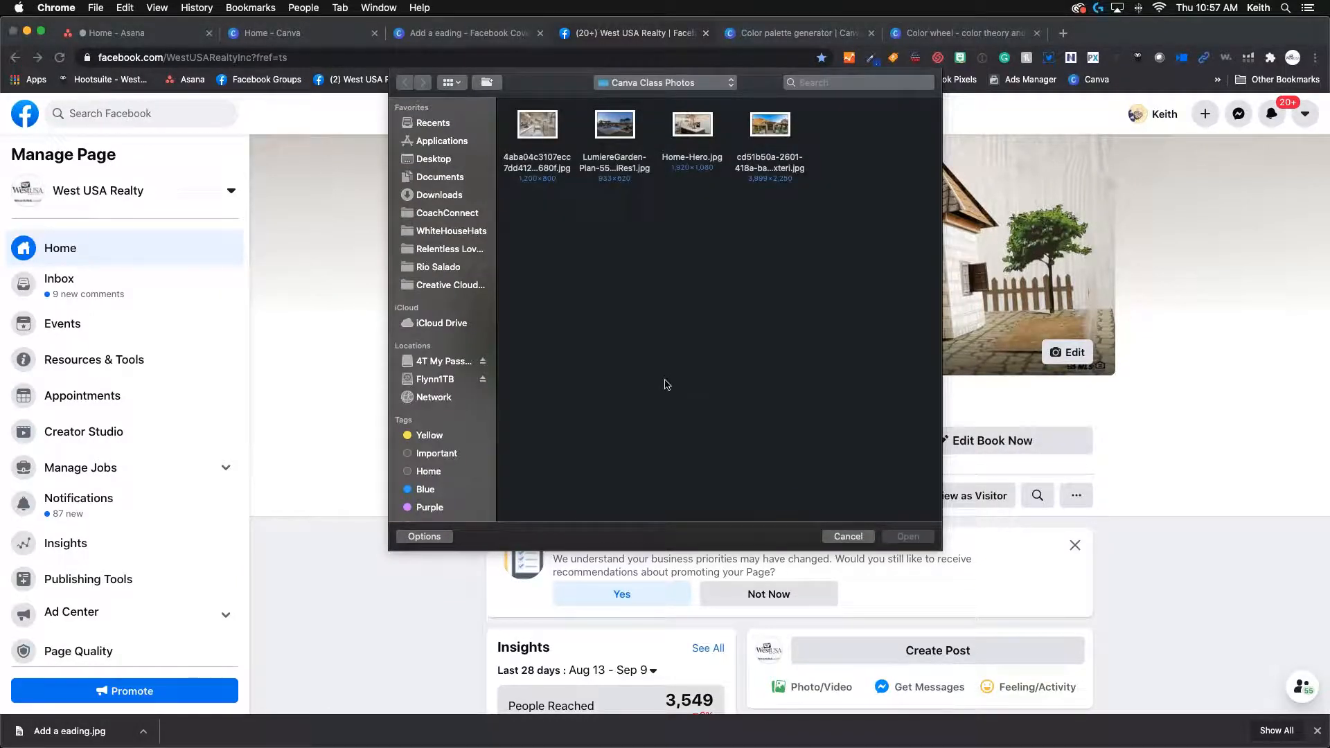
{"action": "left_click", "coordinate": [444, 196]}
{"action": "double_click", "coordinate": [547, 131]}
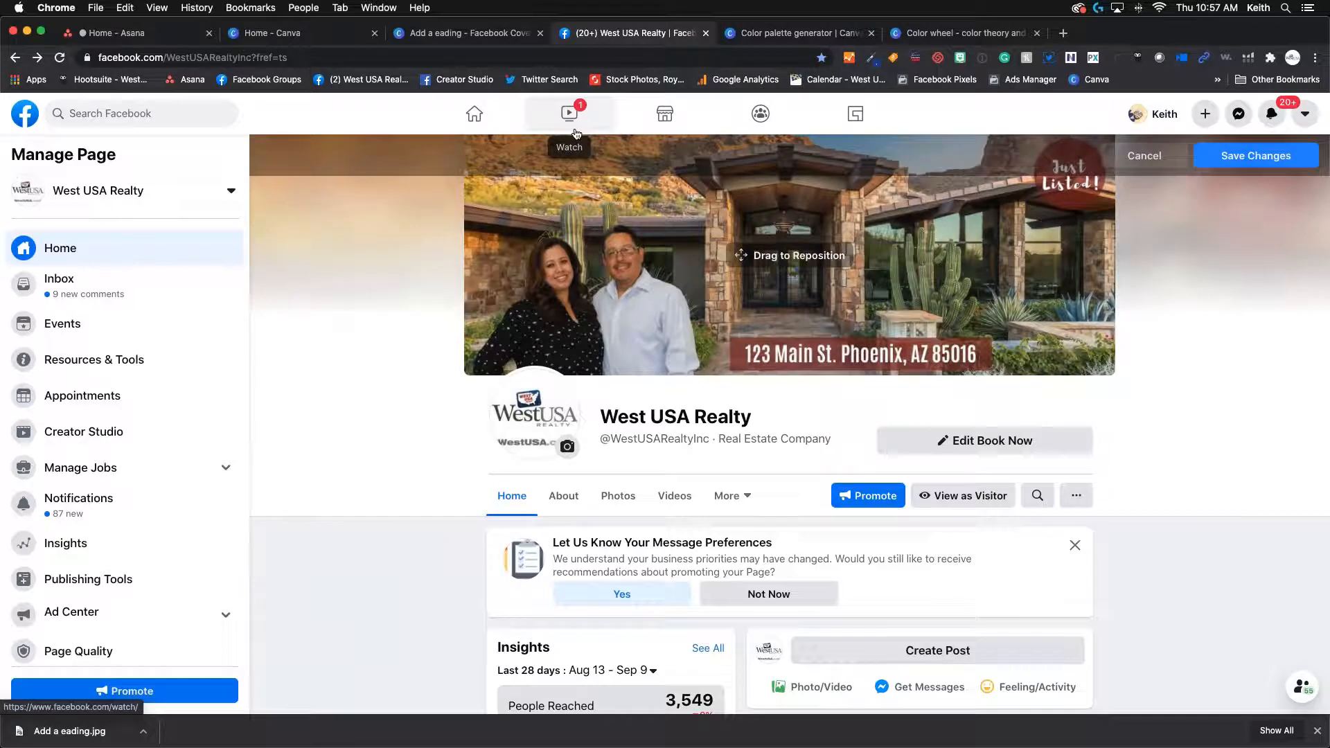
{"action": "left_click_drag", "start_coordinate": [703, 289], "coordinate": [704, 263]}
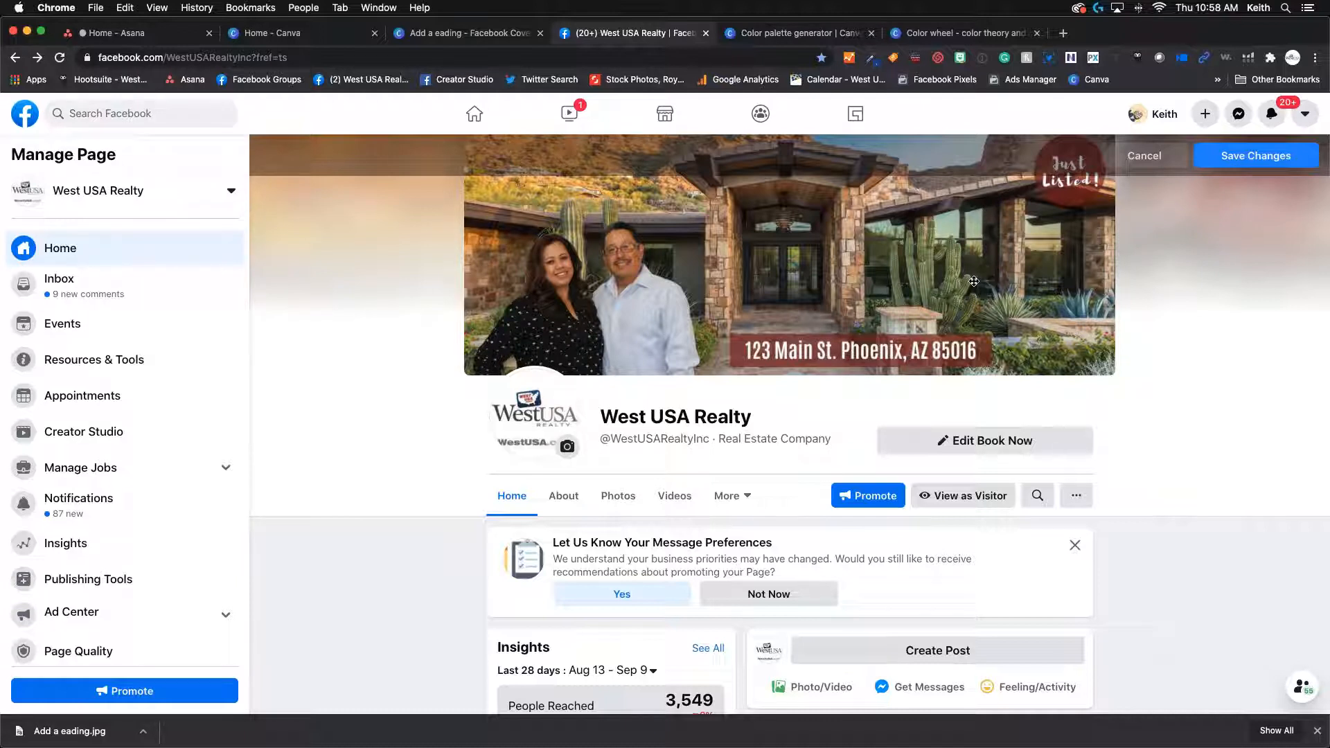
{"action": "left_click", "coordinate": [1143, 156]}
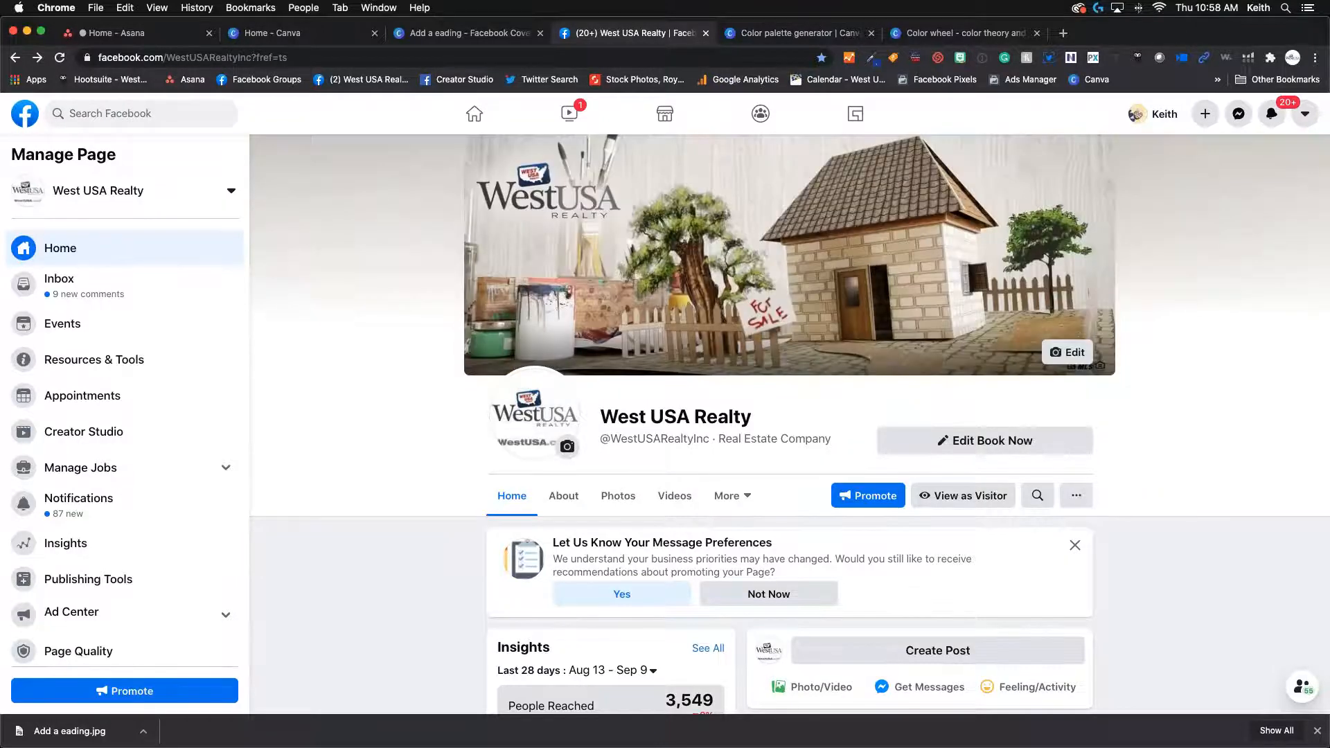
- Examine the personal profile's cover photo, both in place on the profile and at full size
{"action": "left_click", "coordinate": [1159, 118]}
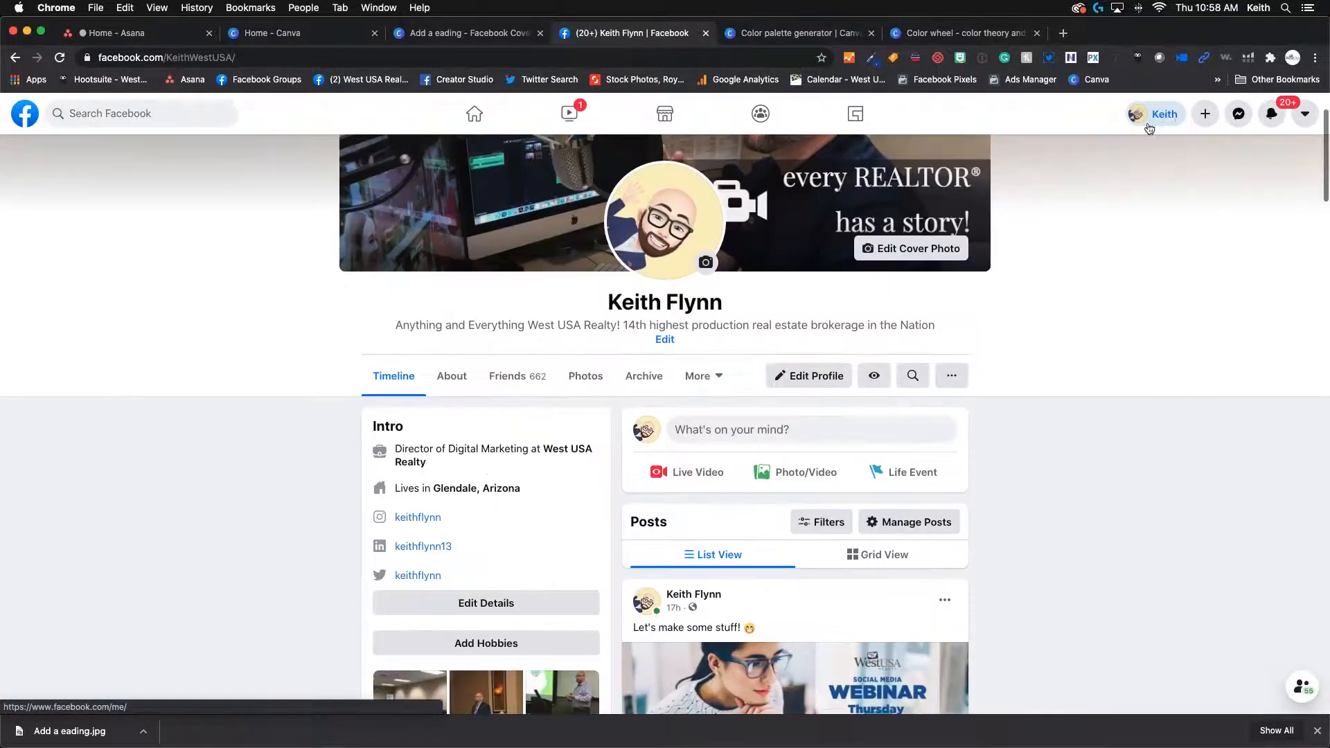
{"action": "scroll", "coordinate": [668, 269], "scroll_direction": "up", "scroll_amount": 2}
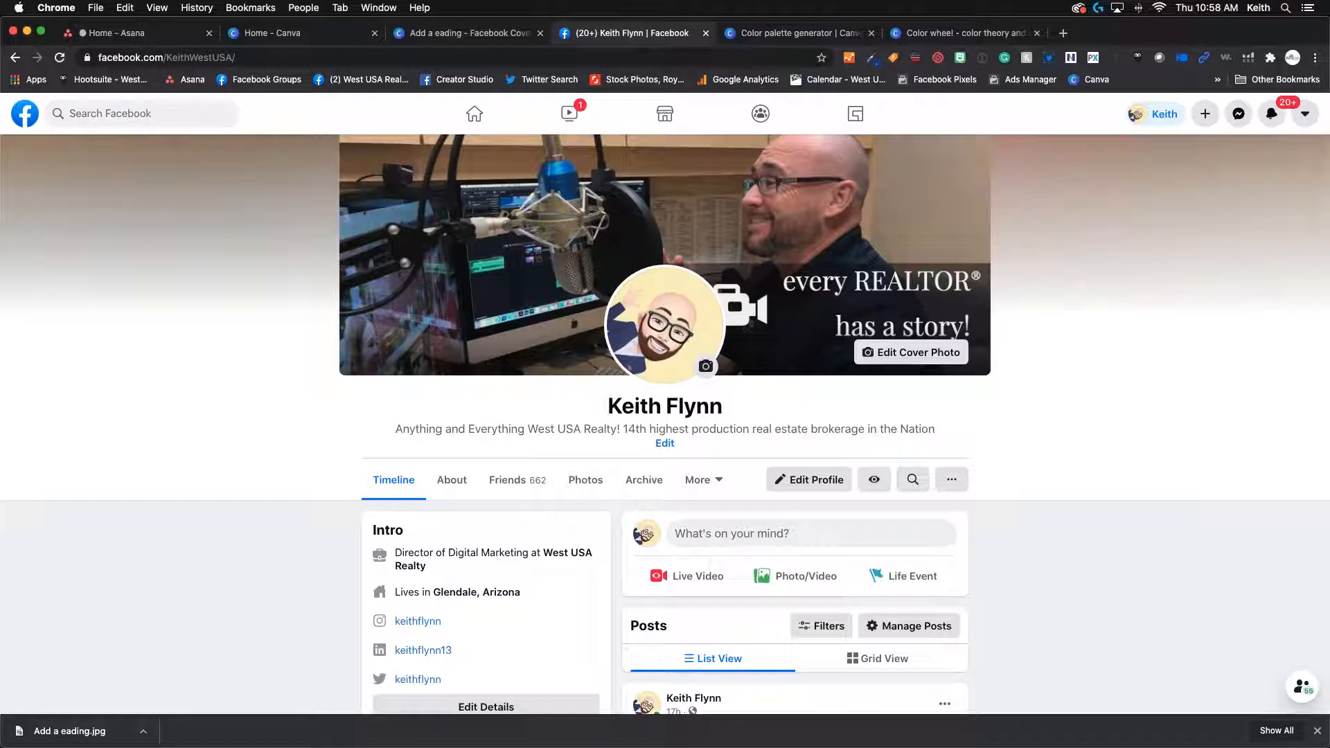
{"action": "left_click", "coordinate": [599, 326]}
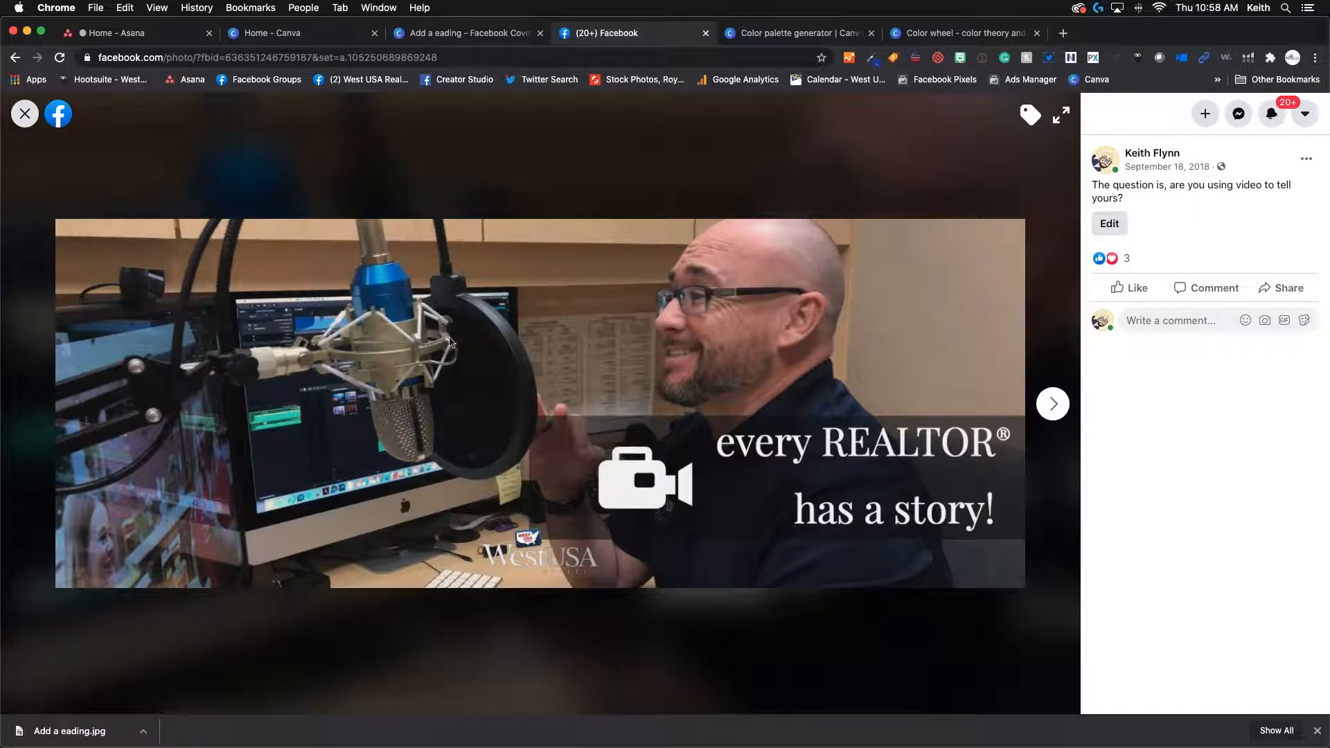
{"action": "left_click", "coordinate": [25, 113]}
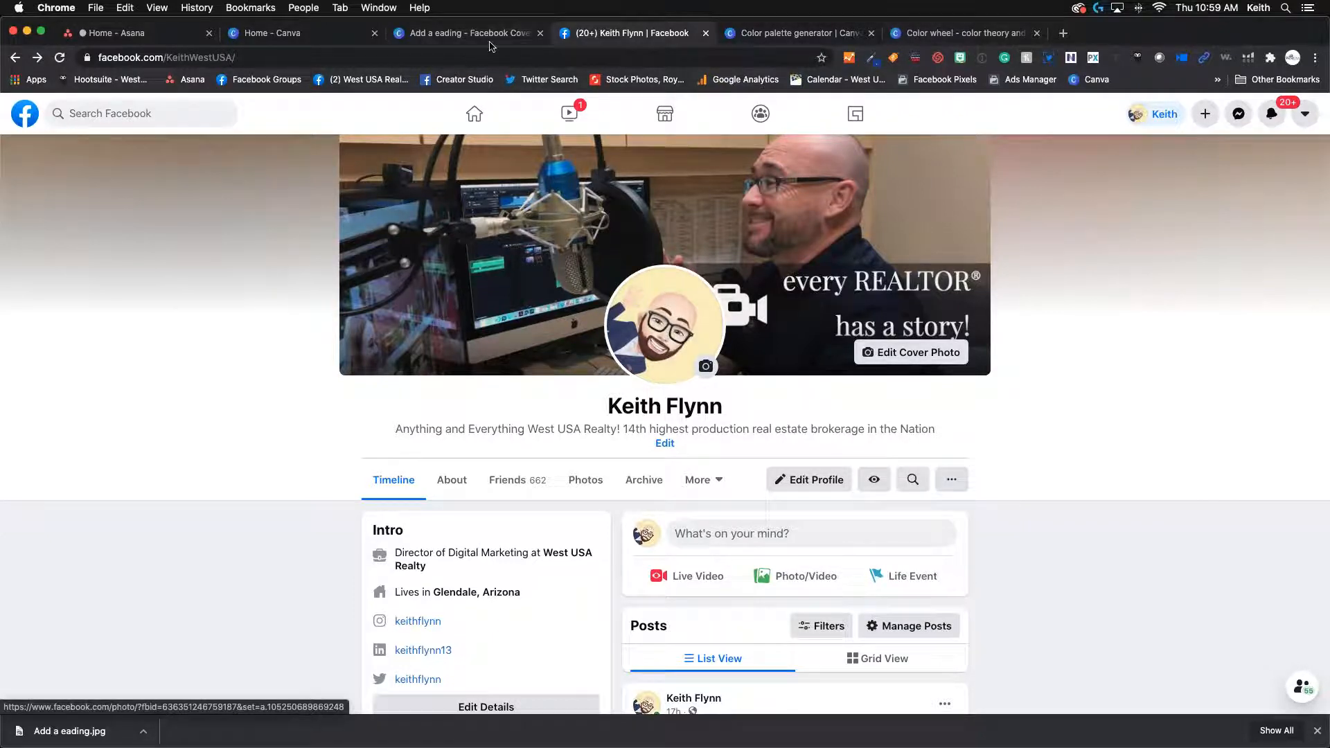
- Switch back to the cover design in Canva and leave it for the home page to look over the recent designs
{"action": "left_click", "coordinate": [455, 36]}
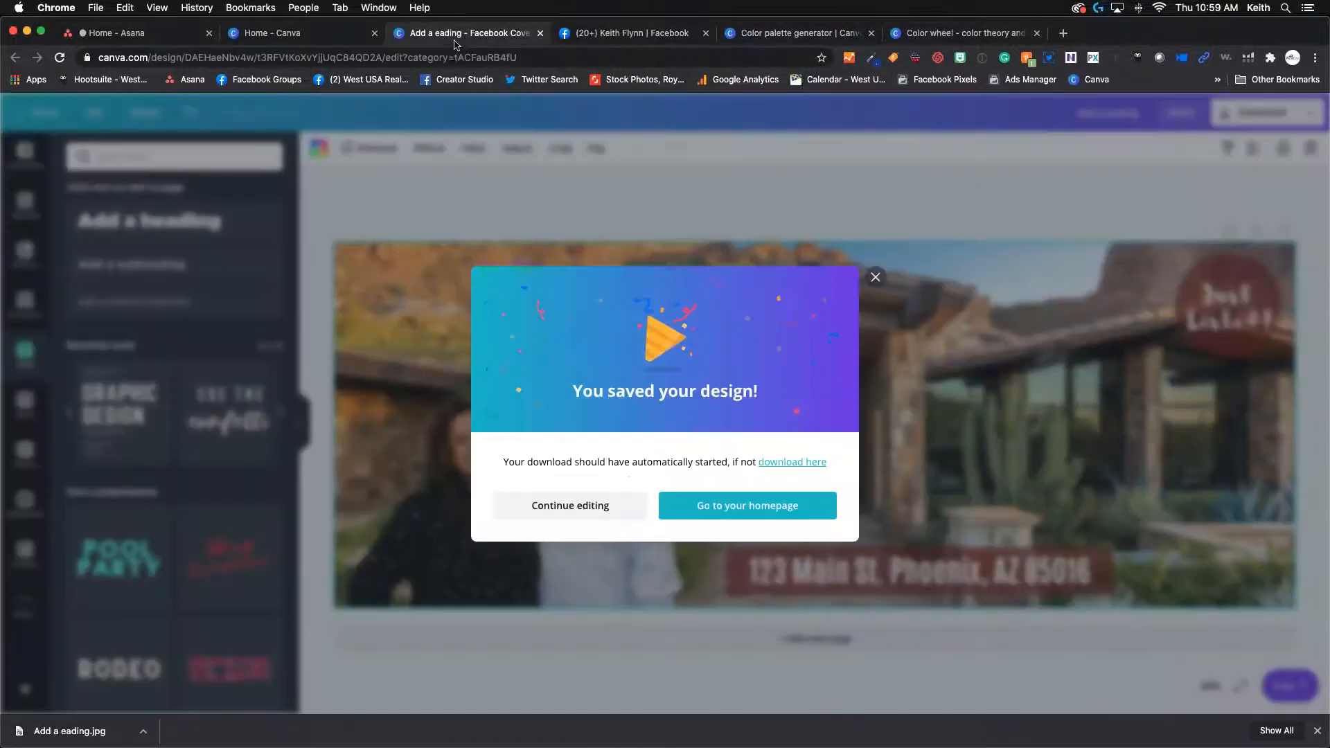
{"action": "left_click", "coordinate": [874, 278]}
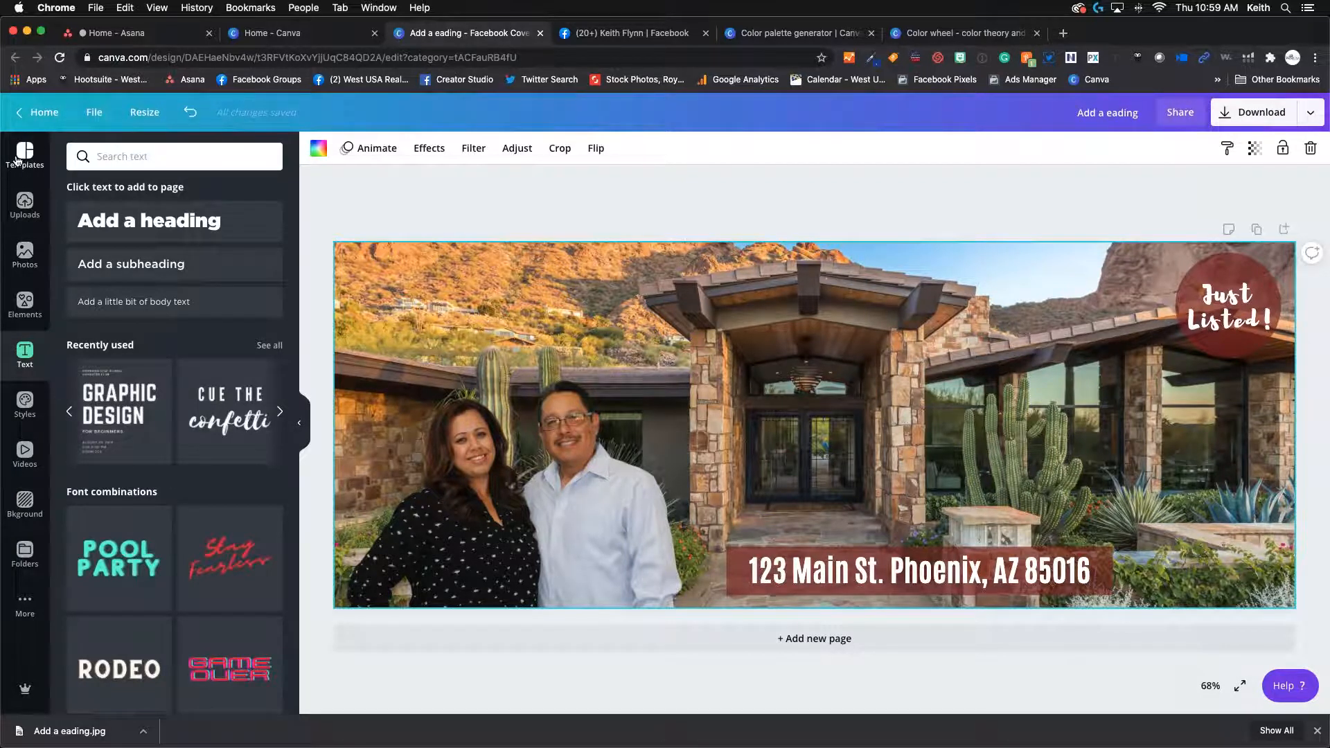
{"action": "left_click", "coordinate": [41, 113]}
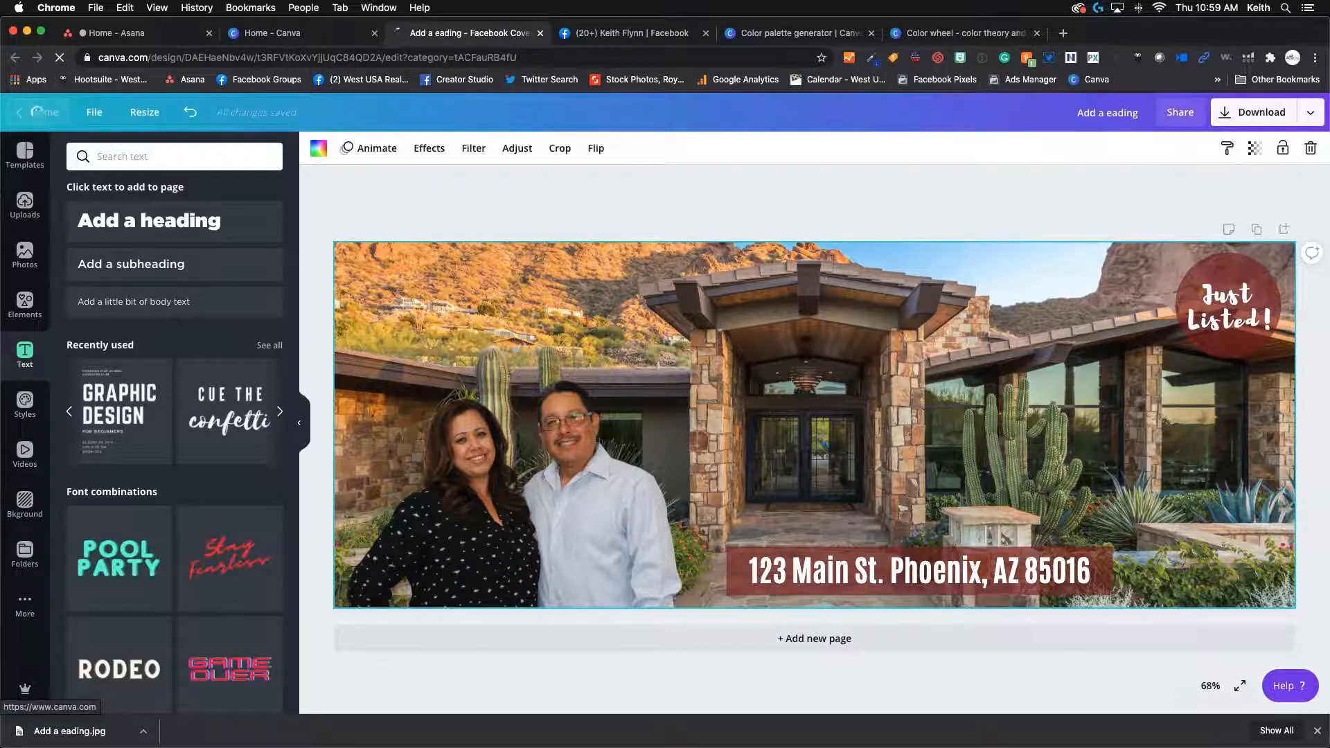
{"action": "scroll", "coordinate": [543, 620], "scroll_direction": "down", "scroll_amount": 4}
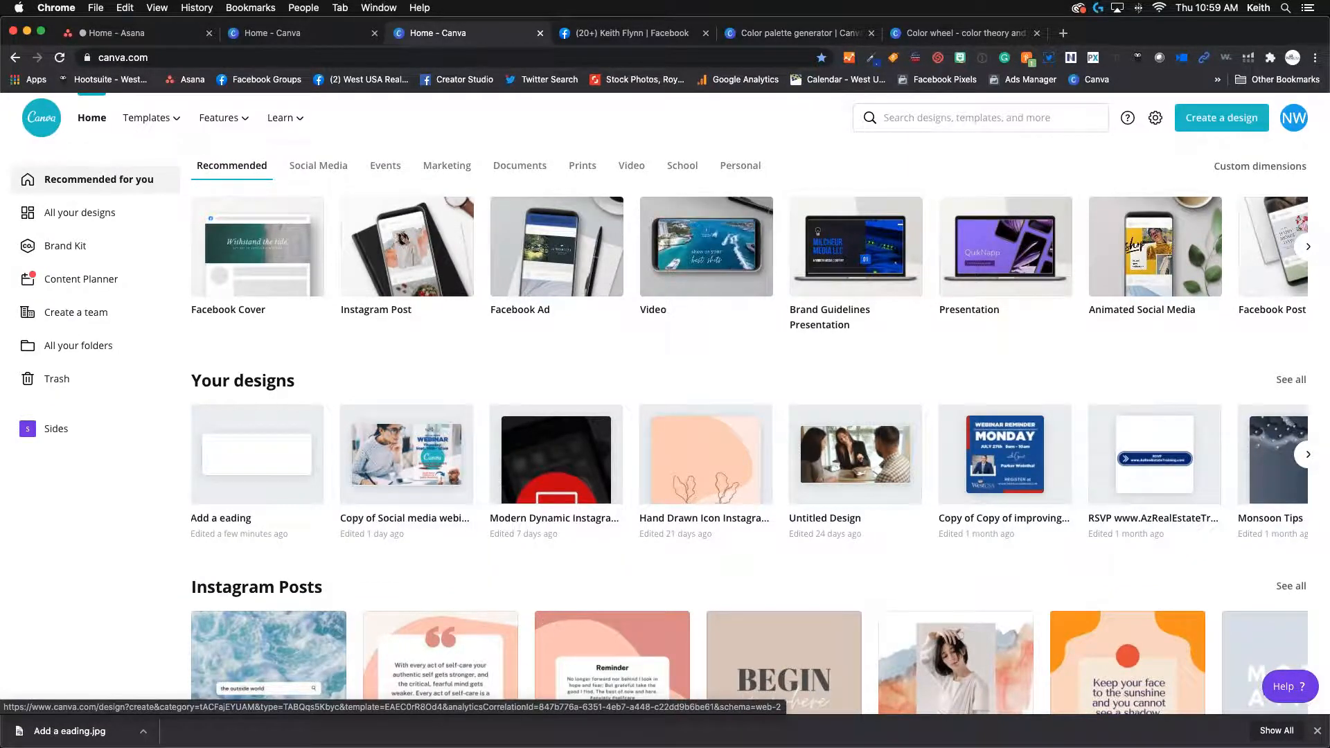
{"action": "scroll", "coordinate": [461, 388], "scroll_direction": "up", "scroll_amount": 3}
{"action": "scroll", "coordinate": [461, 388], "scroll_direction": "down", "scroll_amount": 4}
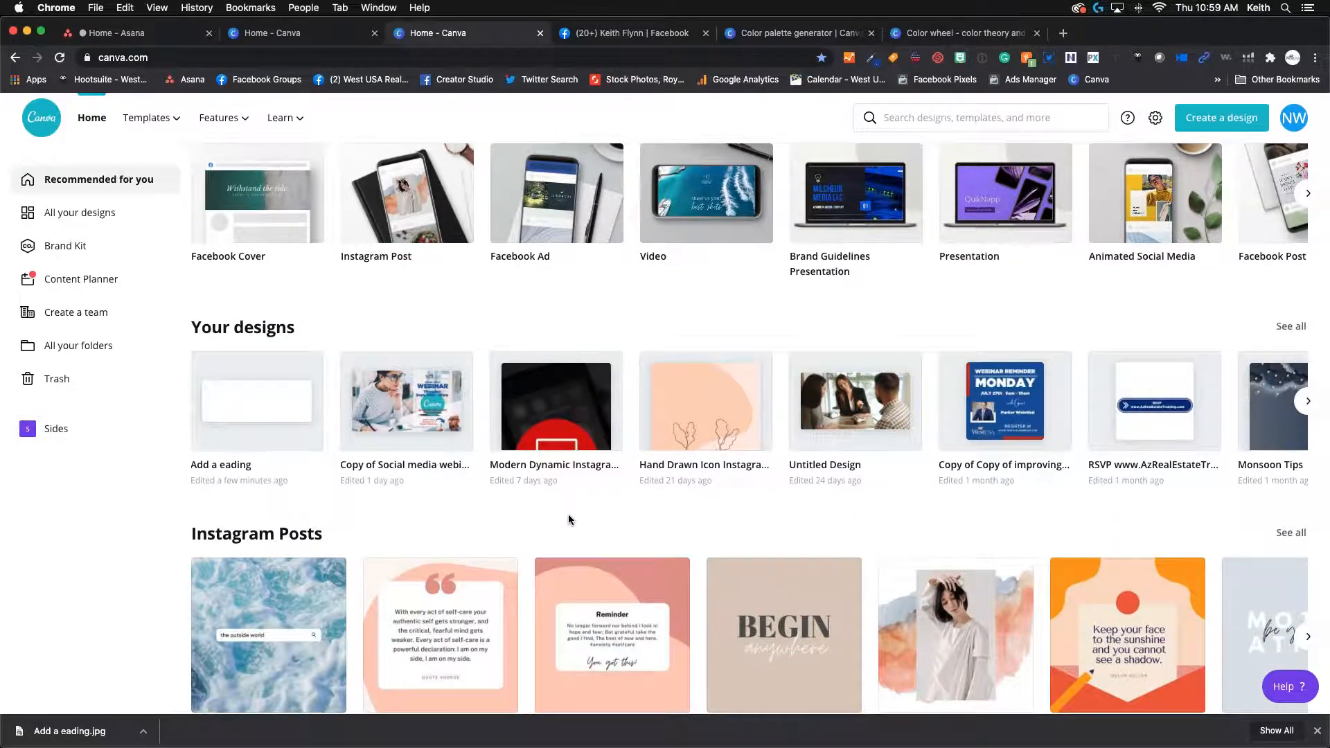
{"action": "scroll", "coordinate": [568, 514], "scroll_direction": "down", "scroll_amount": 1}
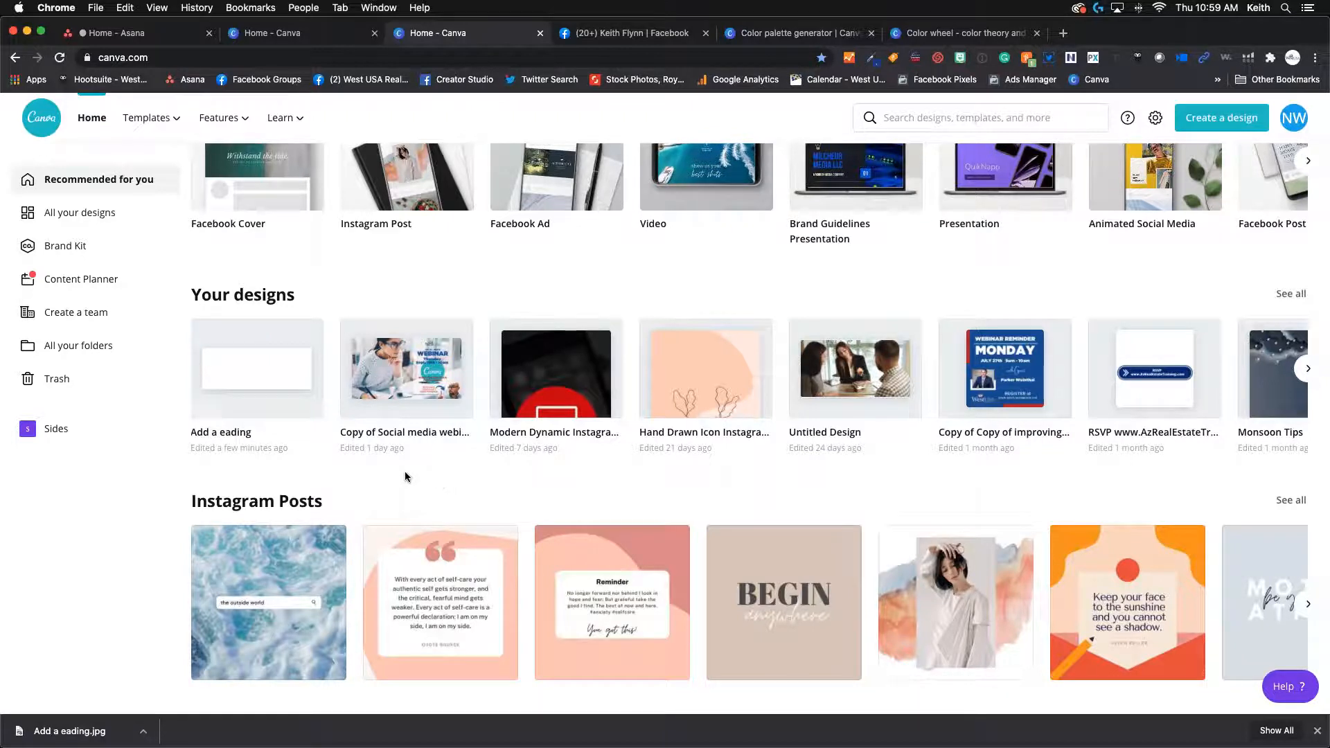
{"action": "scroll", "coordinate": [440, 297], "scroll_direction": "up", "scroll_amount": 1}
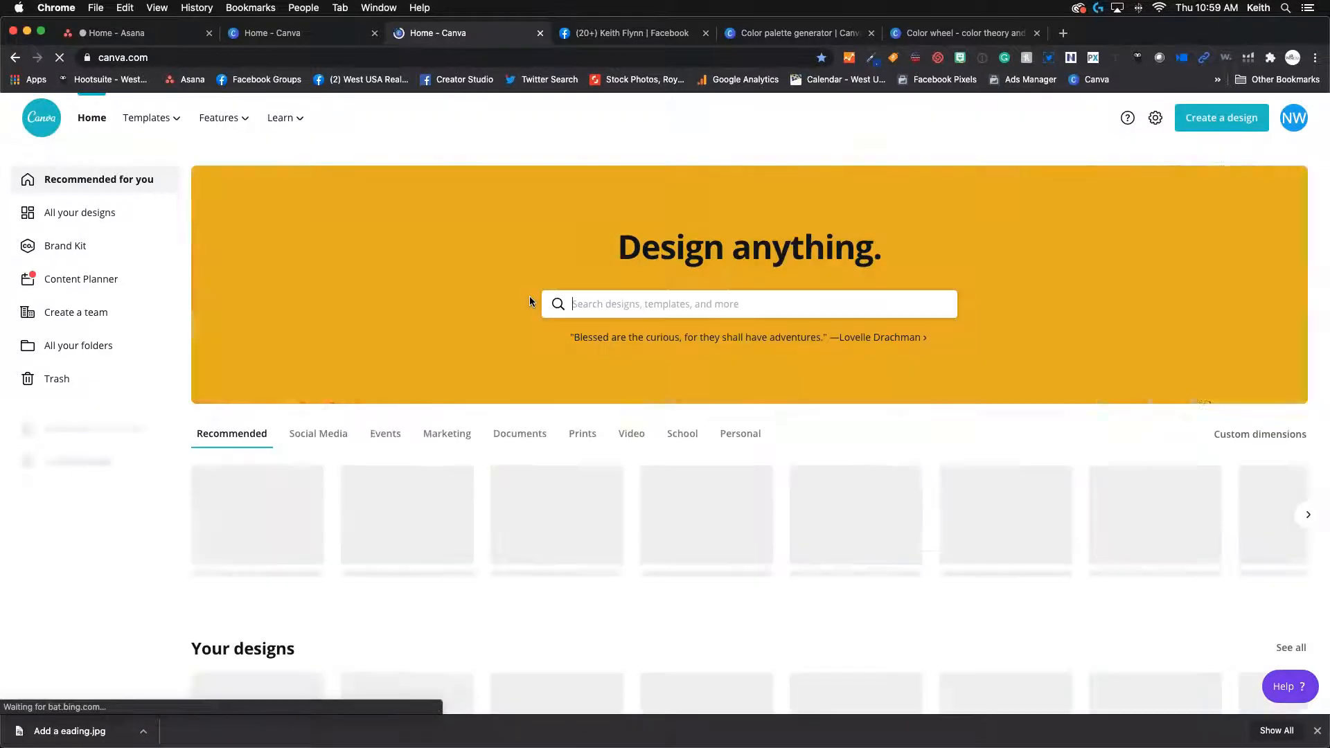
- Make a copy of the "Add a eading" cover among the recent designs
{"action": "scroll", "coordinate": [502, 342], "scroll_direction": "down", "scroll_amount": 6}
{"action": "scroll", "coordinate": [410, 410], "scroll_direction": "down", "scroll_amount": 1}
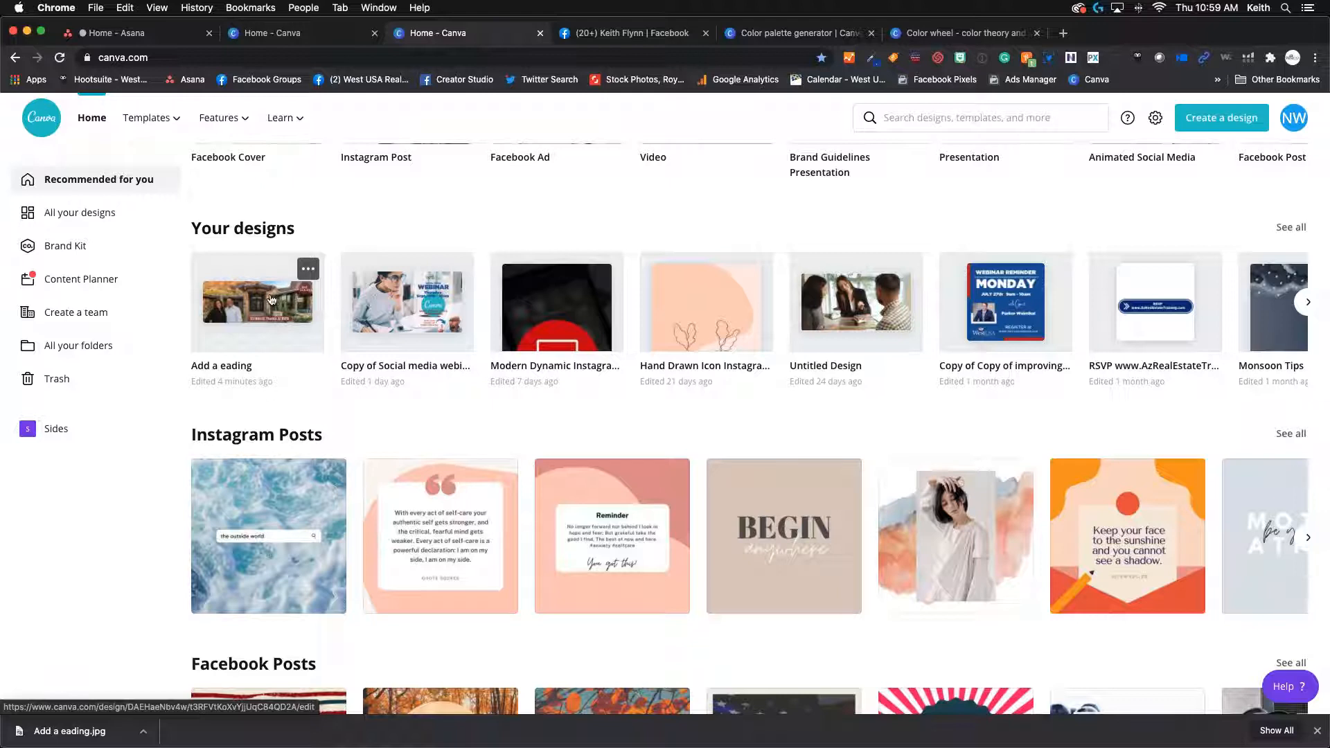
{"action": "left_click", "coordinate": [308, 271]}
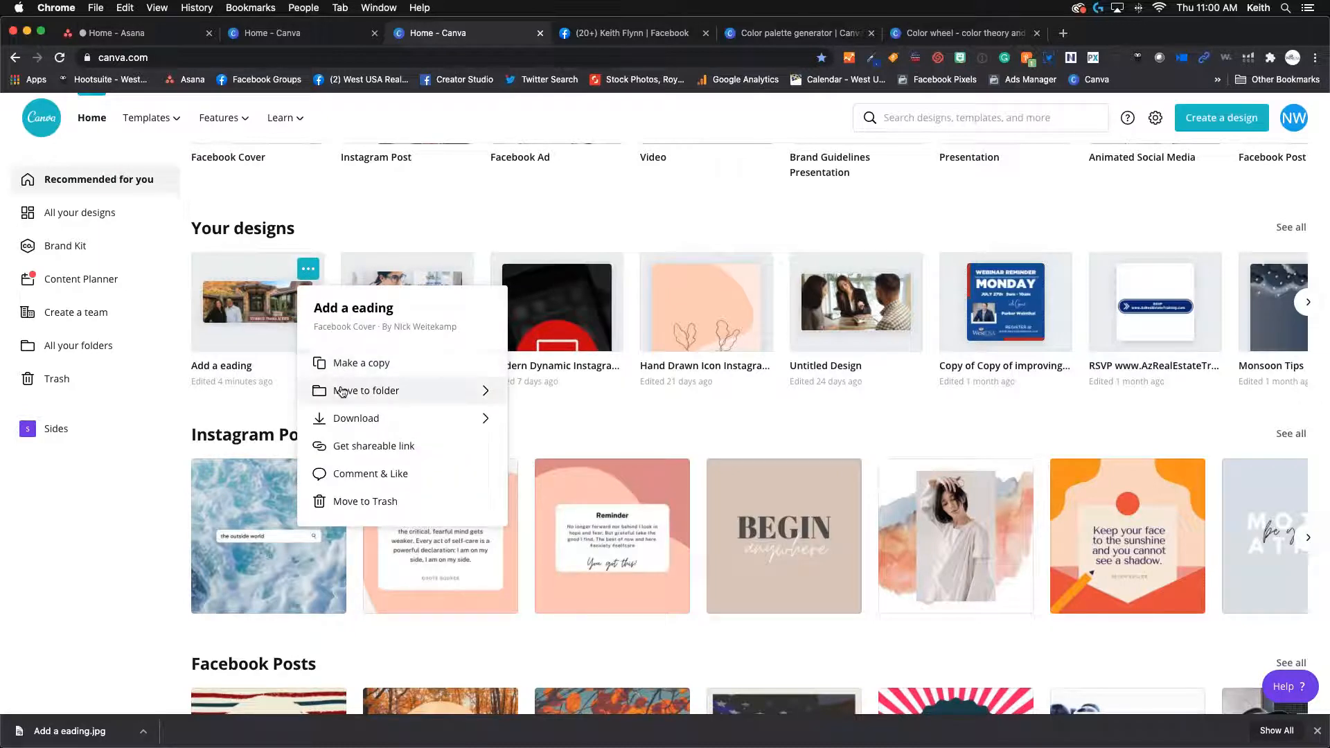
{"action": "left_click", "coordinate": [362, 363]}
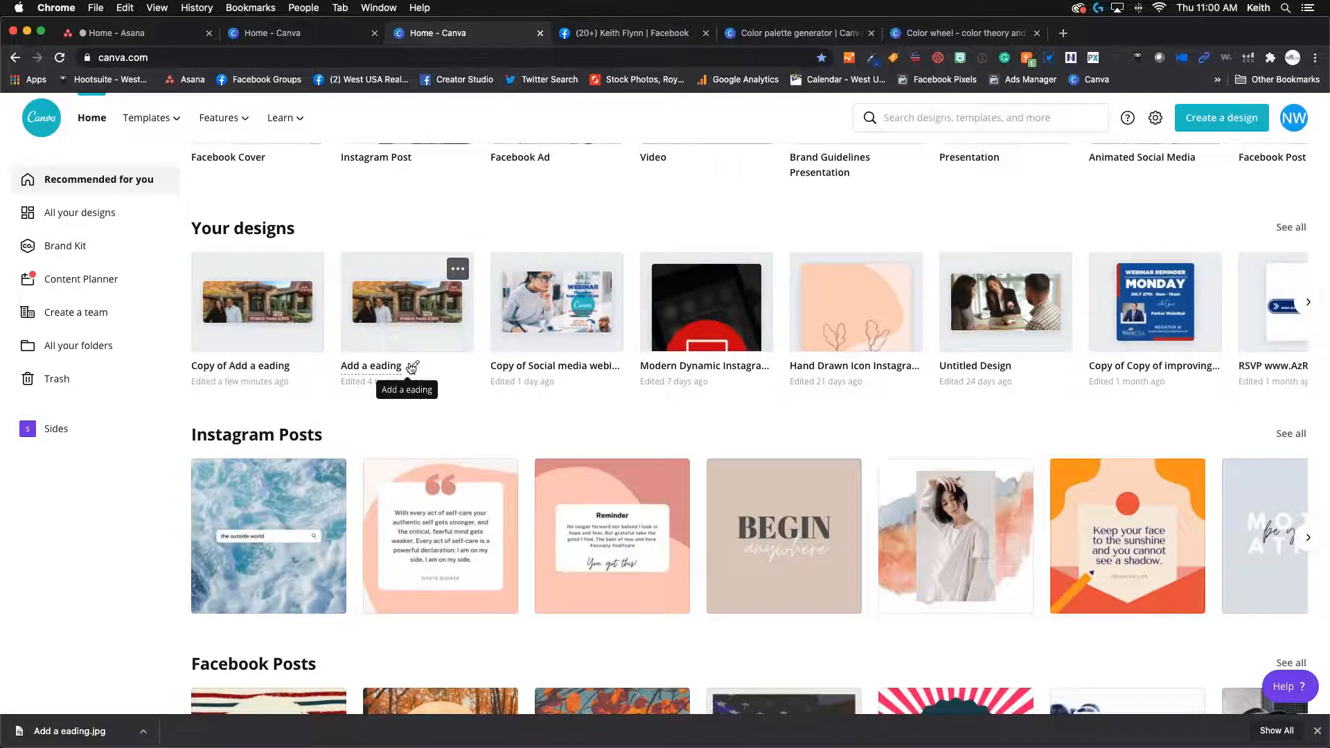
- Rename the original cover design with its listing's street address and the copied design as Larkspur
{"action": "left_click", "coordinate": [360, 365]}
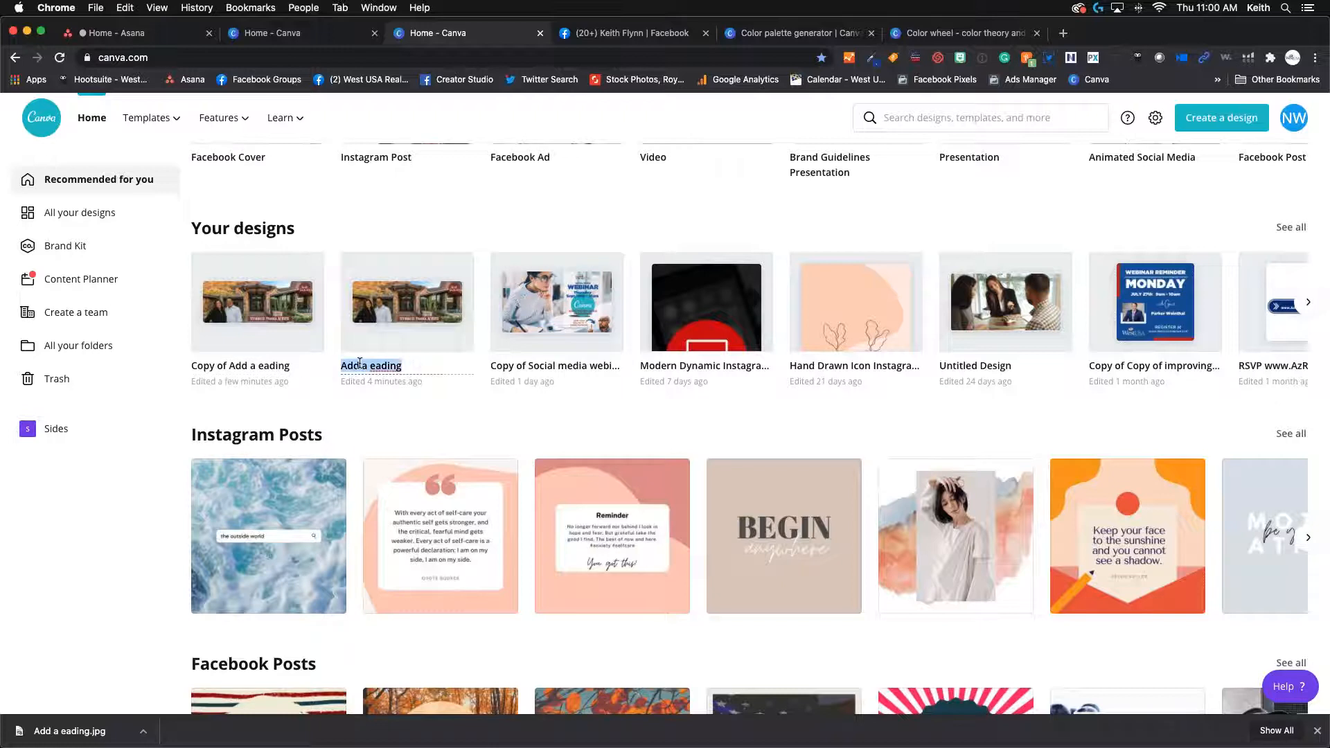
{"action": "type", "text": "123 Main St."}
{"action": "key", "text": "Return"}
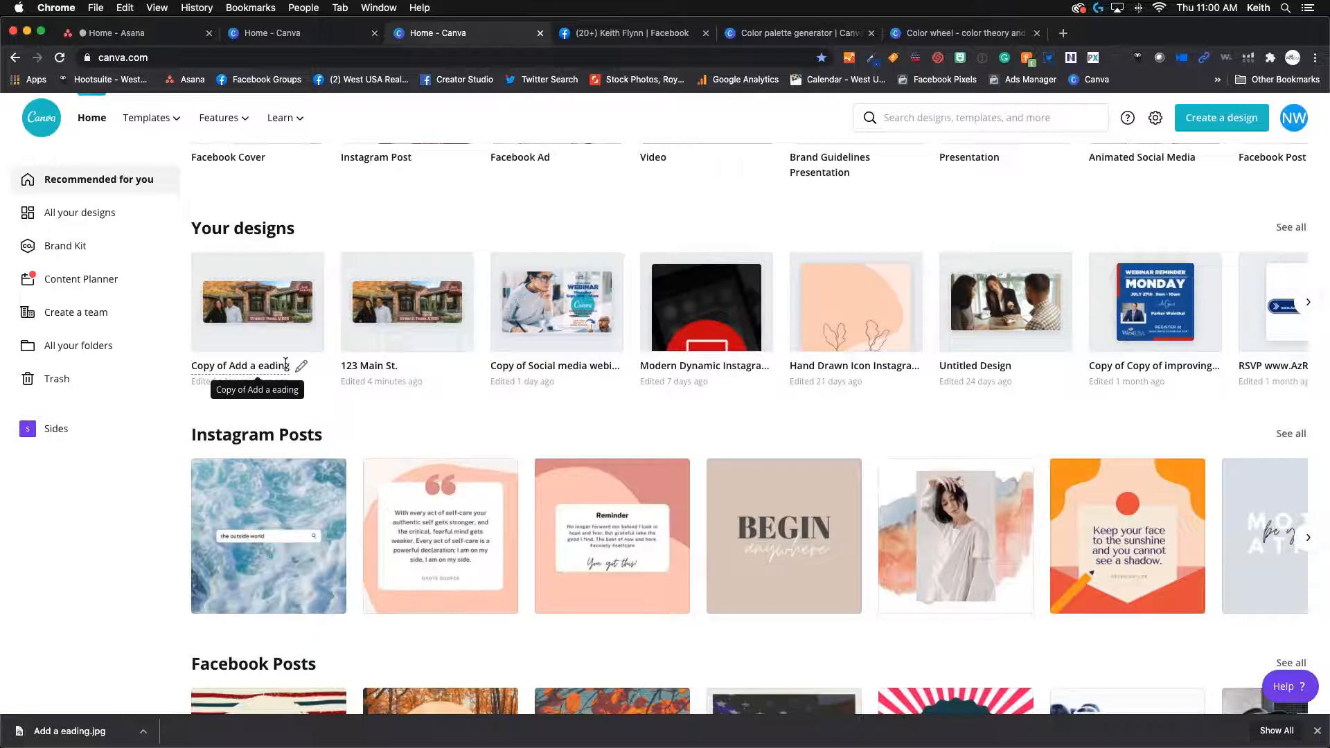
{"action": "left_click", "coordinate": [288, 364]}
{"action": "type", "text": "Larkspur"}
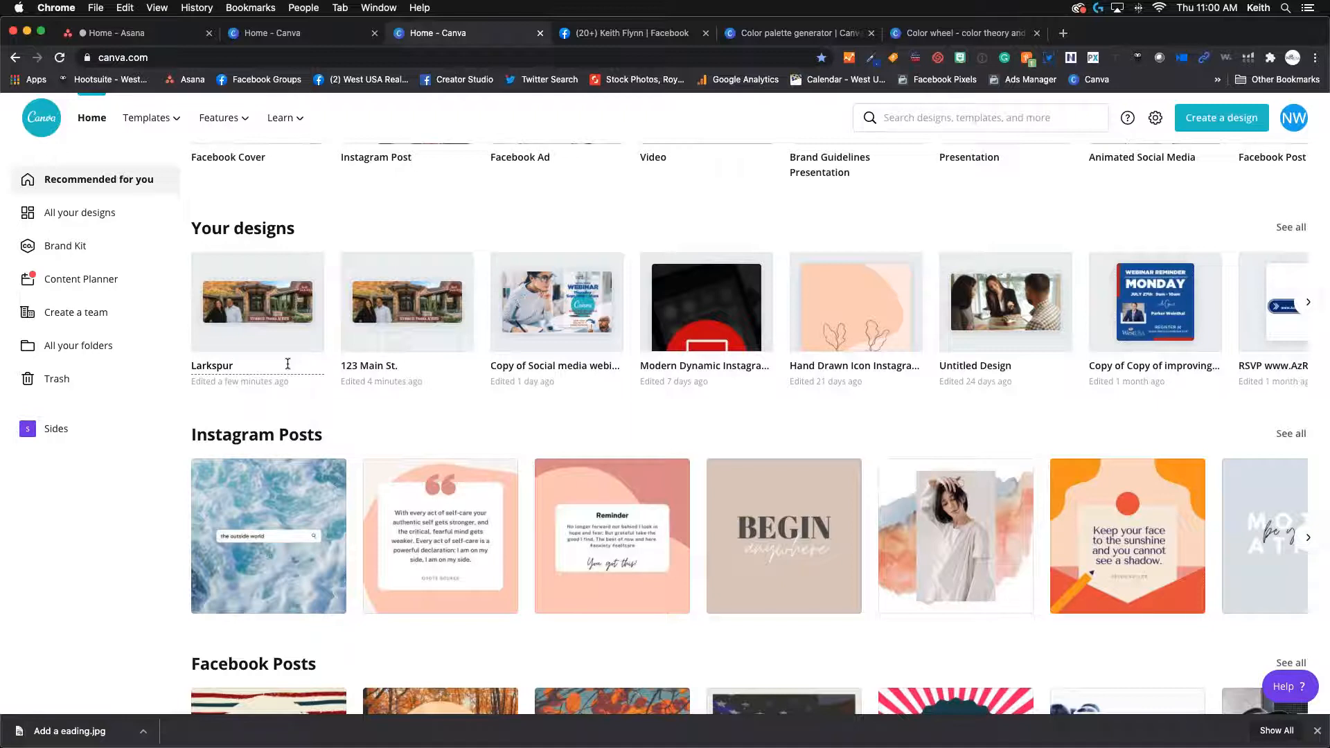
{"action": "key", "text": "Return"}
- Open the Larkspur cover design for editing and select the couple's cut-out photo
{"action": "mouse_move", "coordinate": [309, 272]}
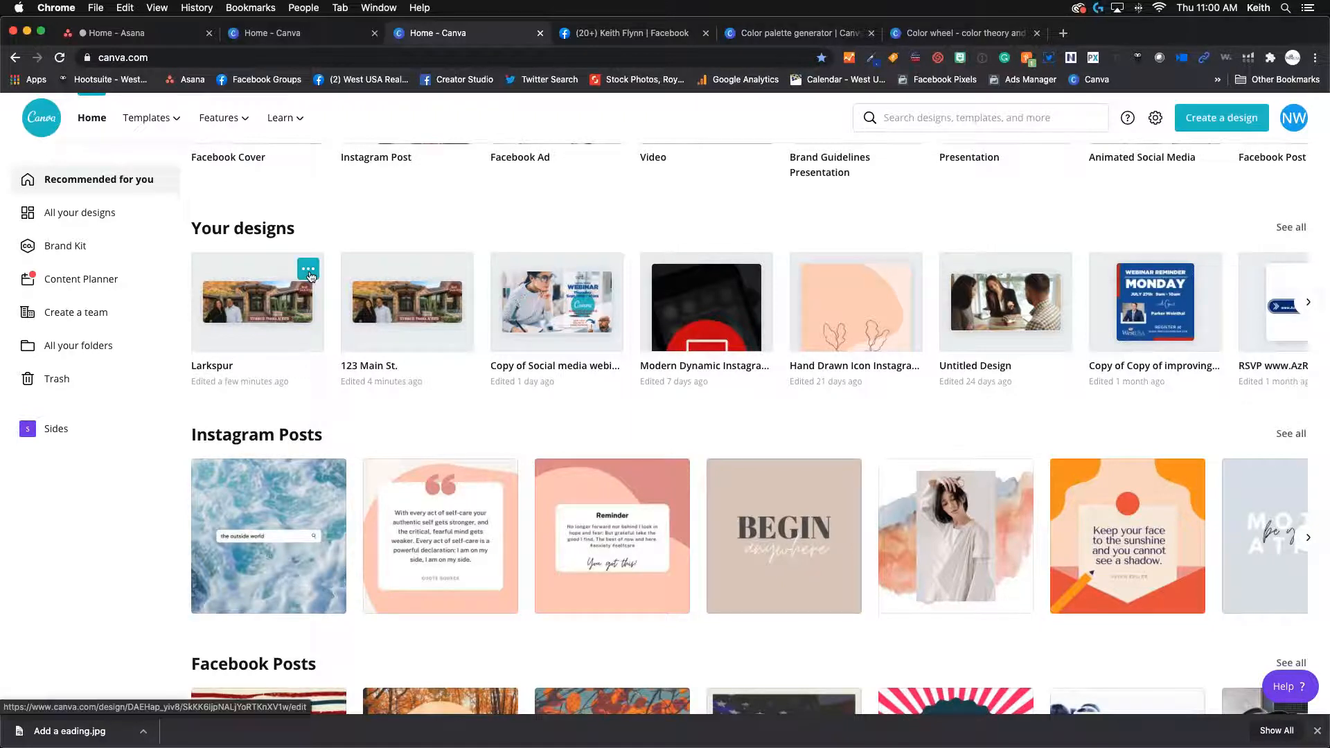
{"action": "left_click", "coordinate": [274, 285]}
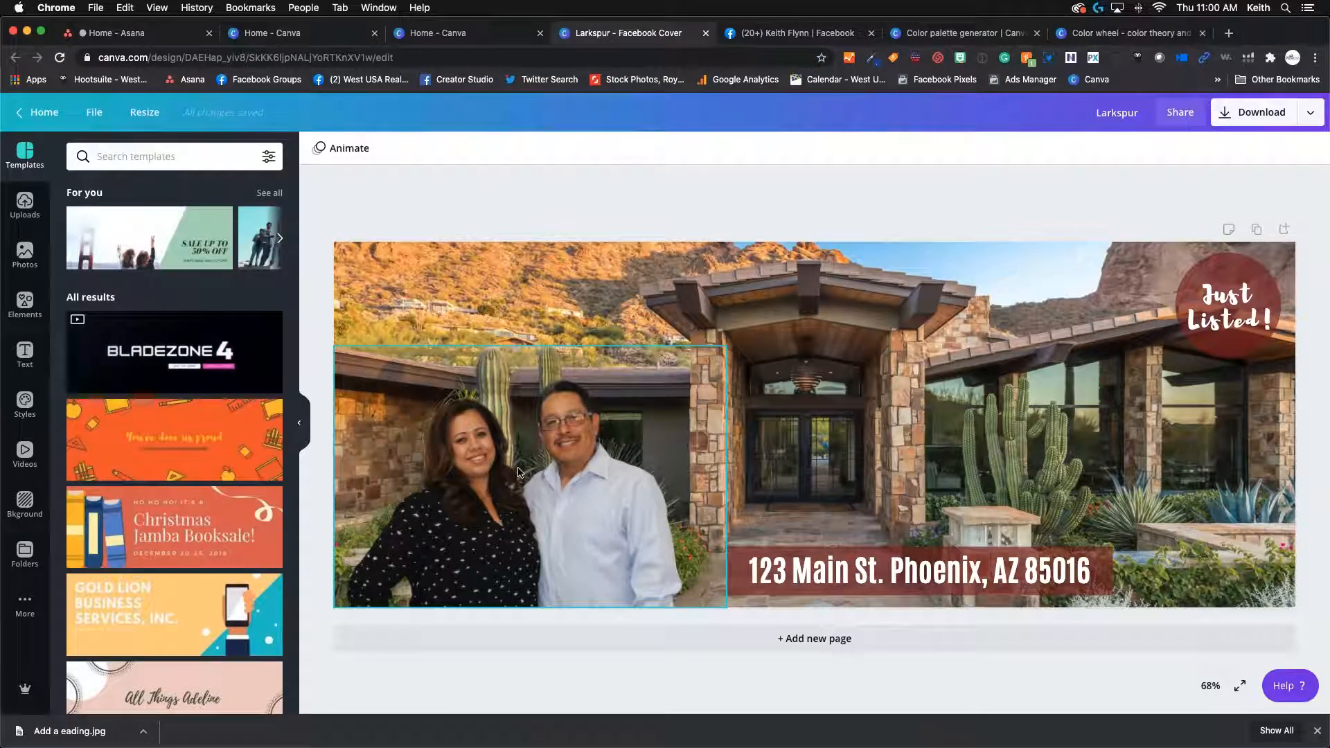
{"action": "left_click", "coordinate": [586, 456]}
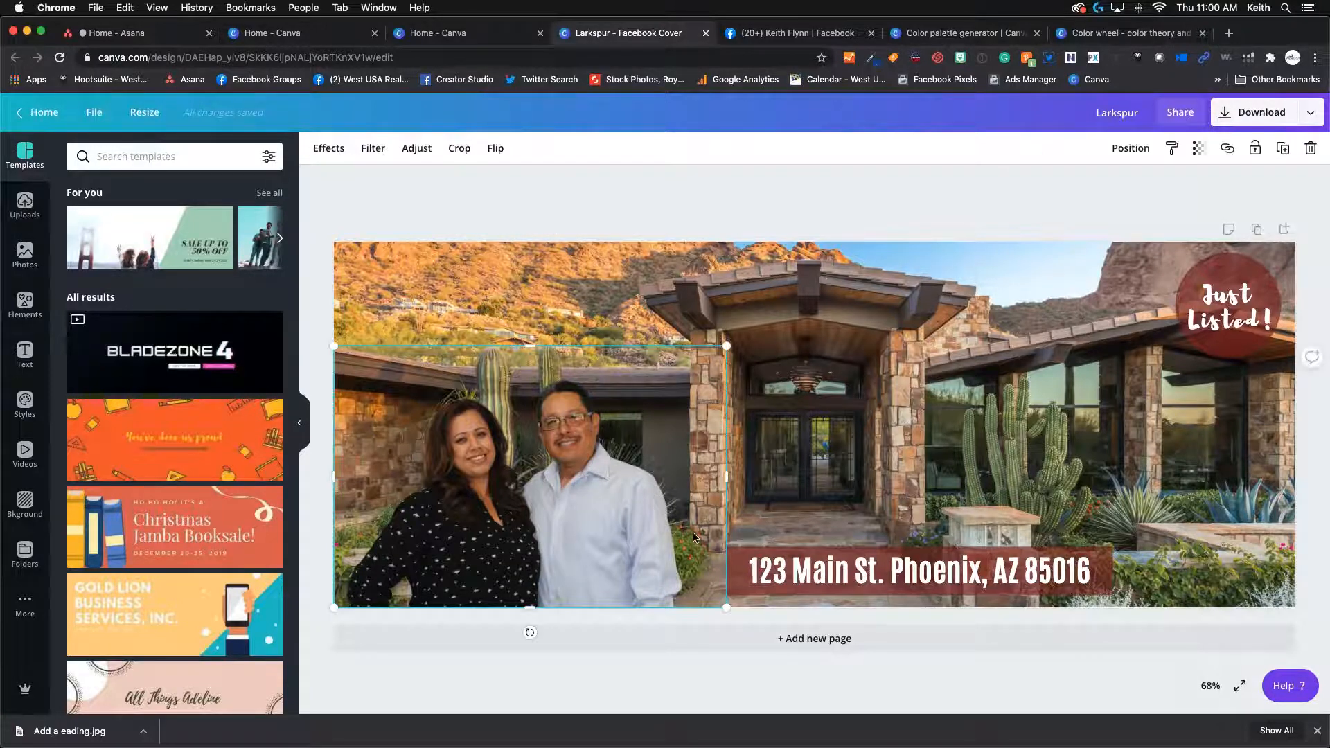
{"action": "left_click", "coordinate": [898, 573]}
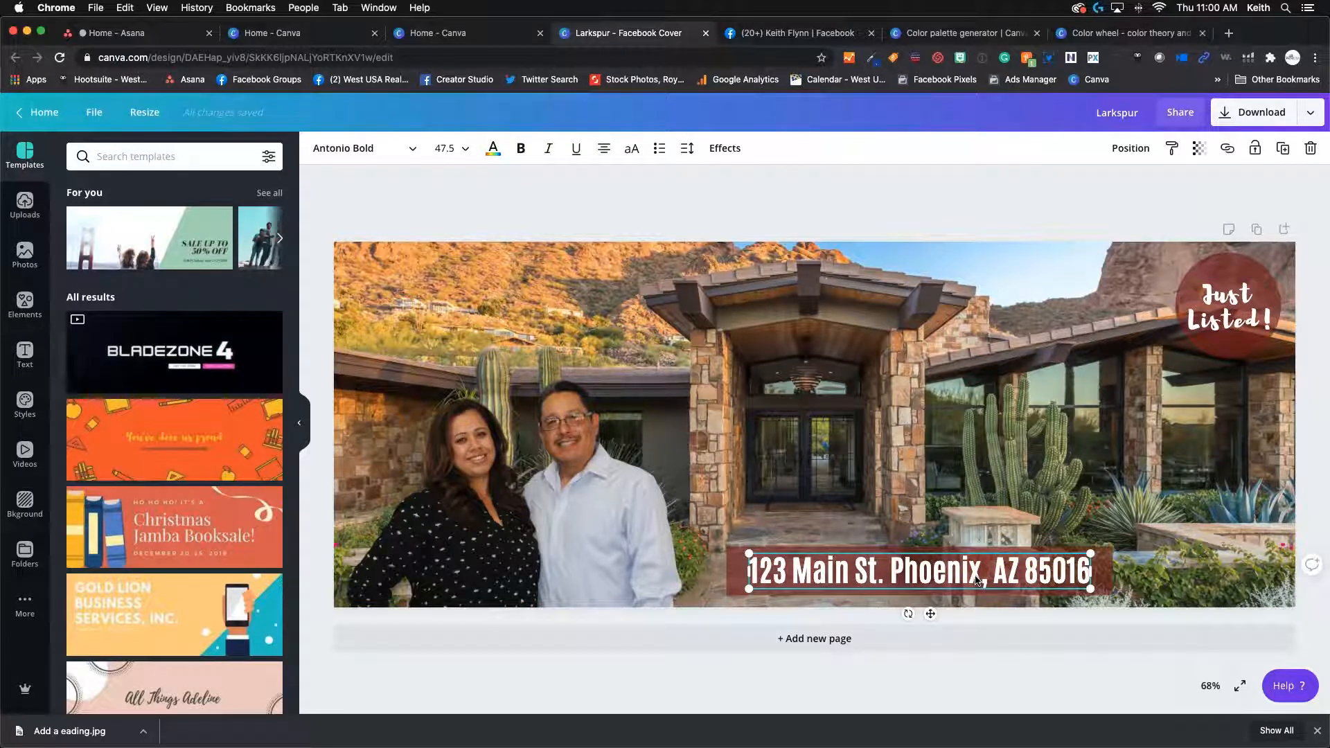
{"action": "key", "text": "Delete"}
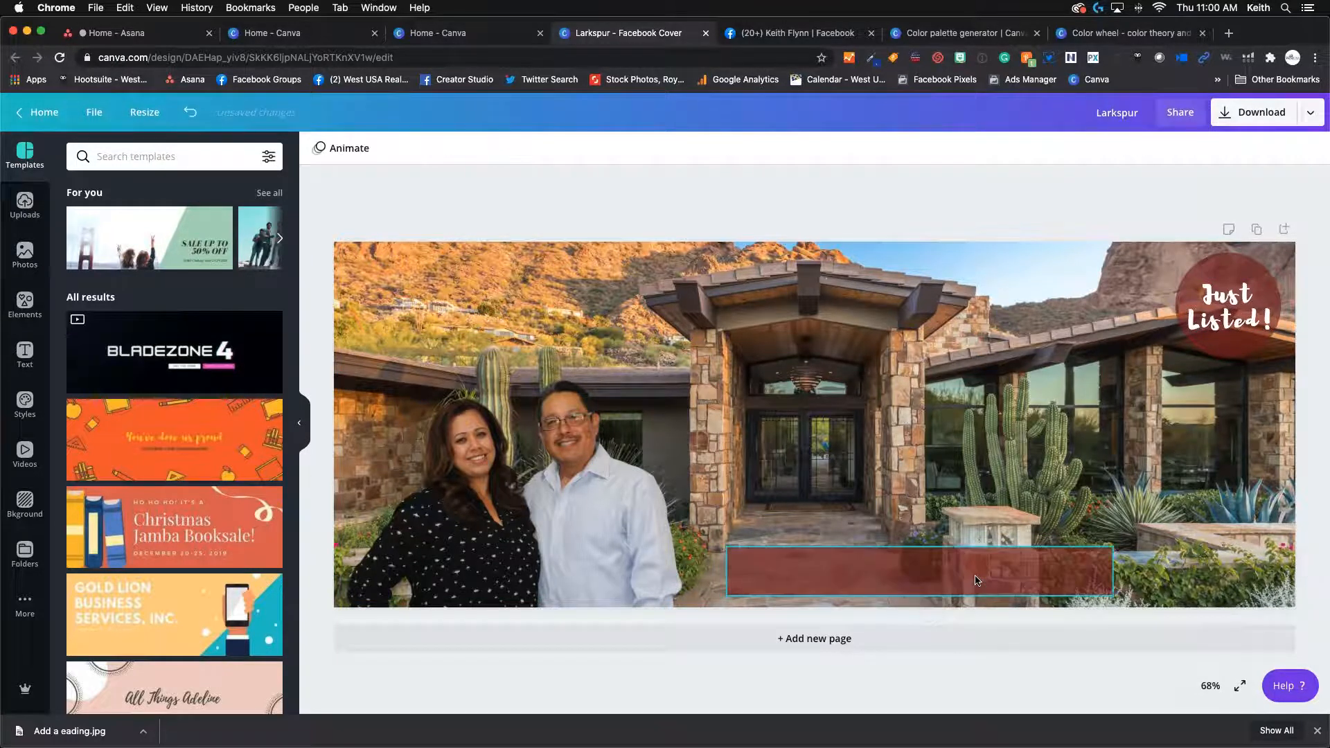
{"action": "left_click", "coordinate": [977, 580]}
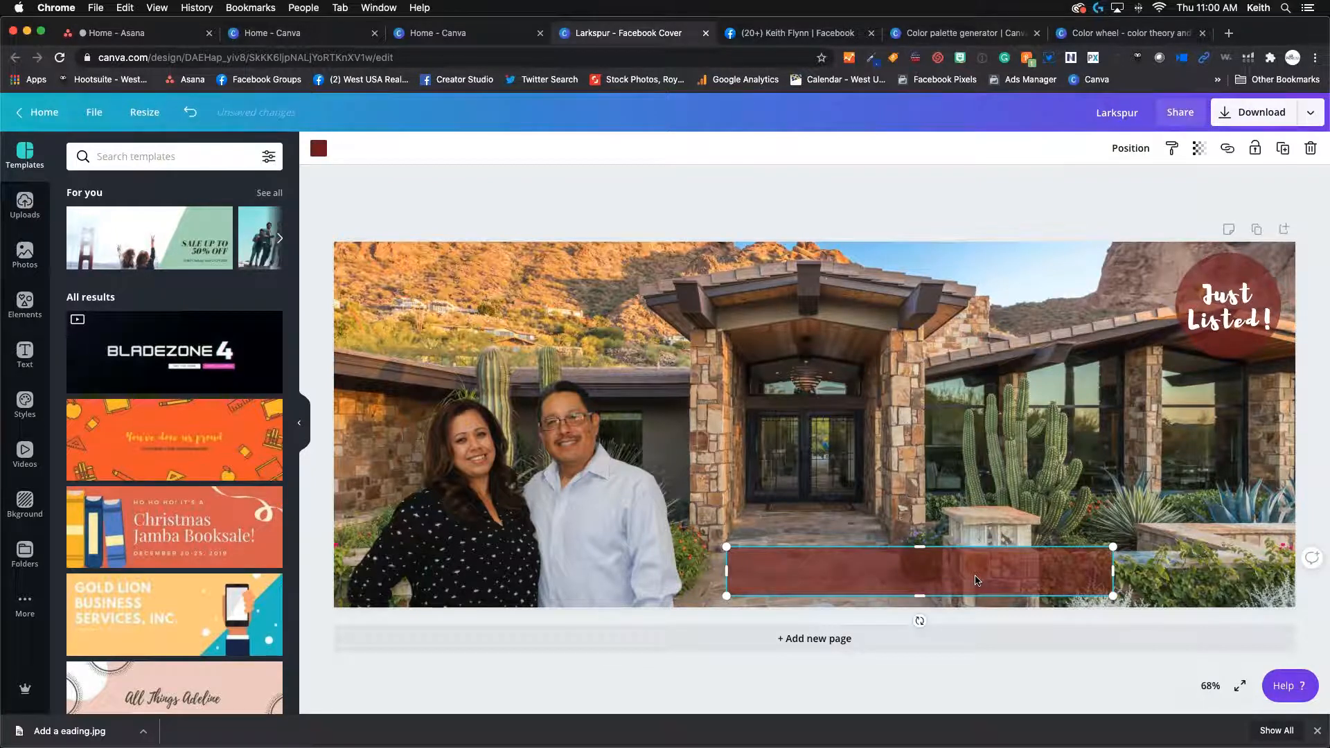
{"action": "key", "text": "super+z"}
- Replace the address text on the red banner with the street number and name of the Larkspur listing
{"action": "left_click", "coordinate": [976, 581]}
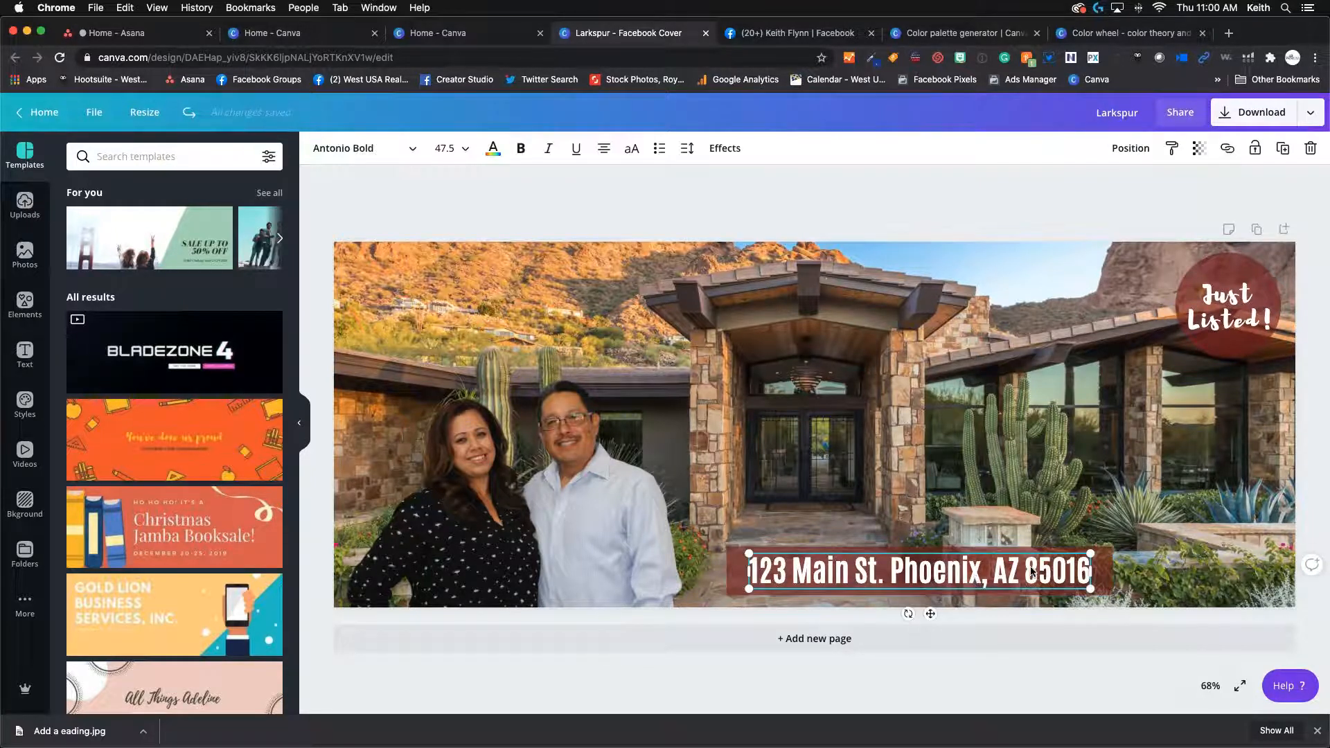
{"action": "double_click", "coordinate": [1031, 572]}
{"action": "left_click_drag", "start_coordinate": [751, 571], "coordinate": [1094, 572]}
{"action": "type", "text": "123"}
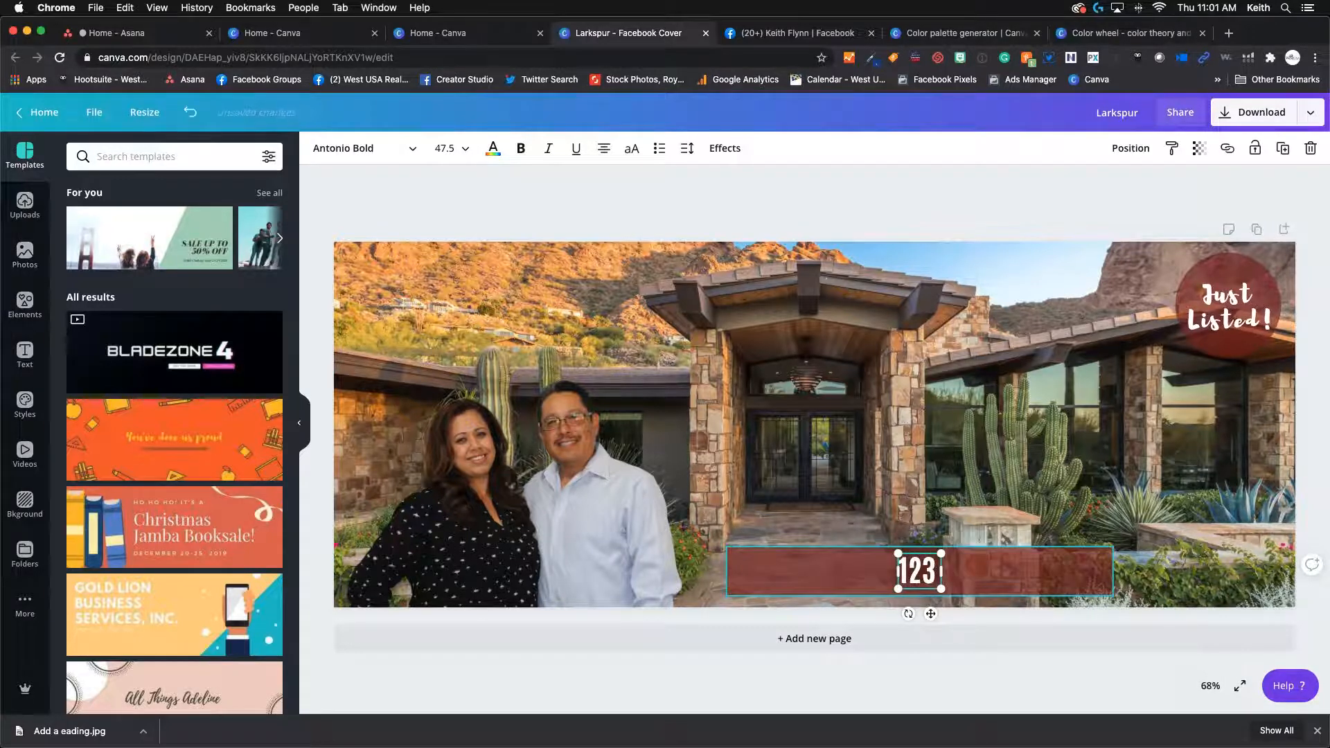
{"action": "type", "text": " Larks"}
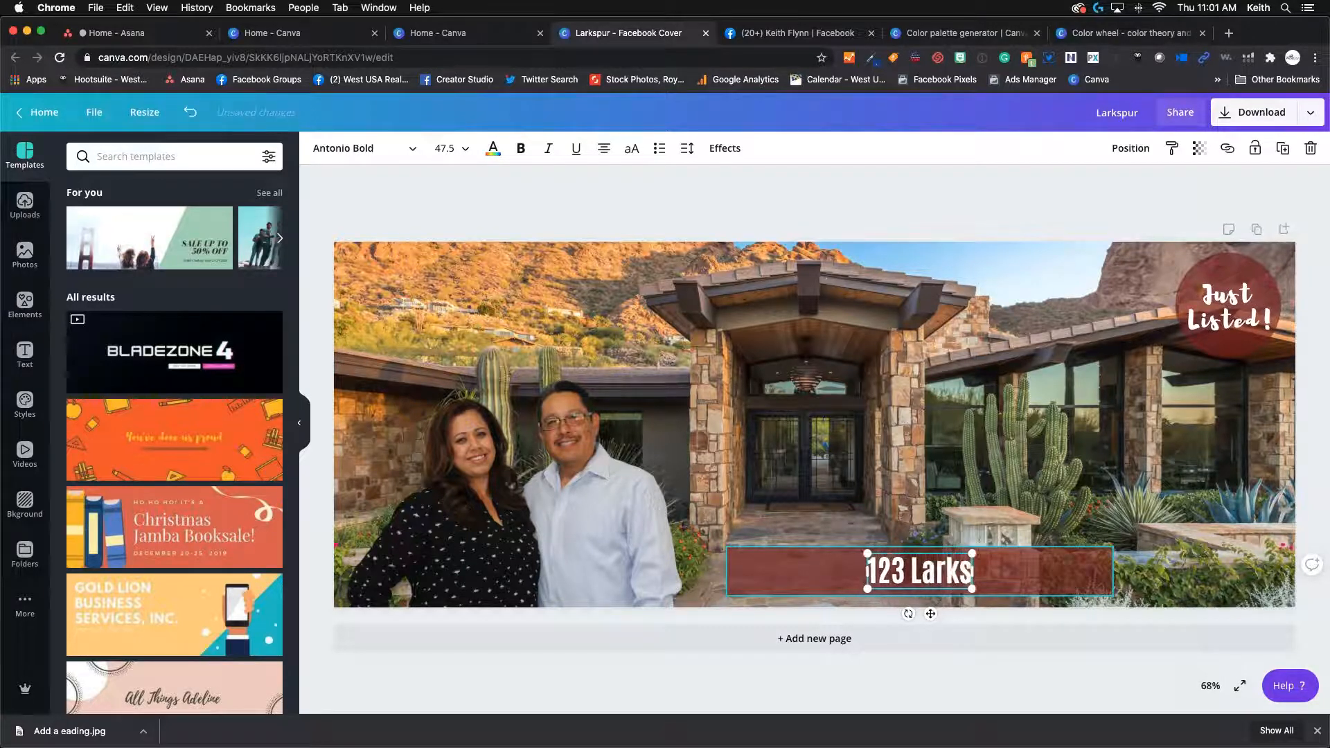
{"action": "type", "text": "pur"}
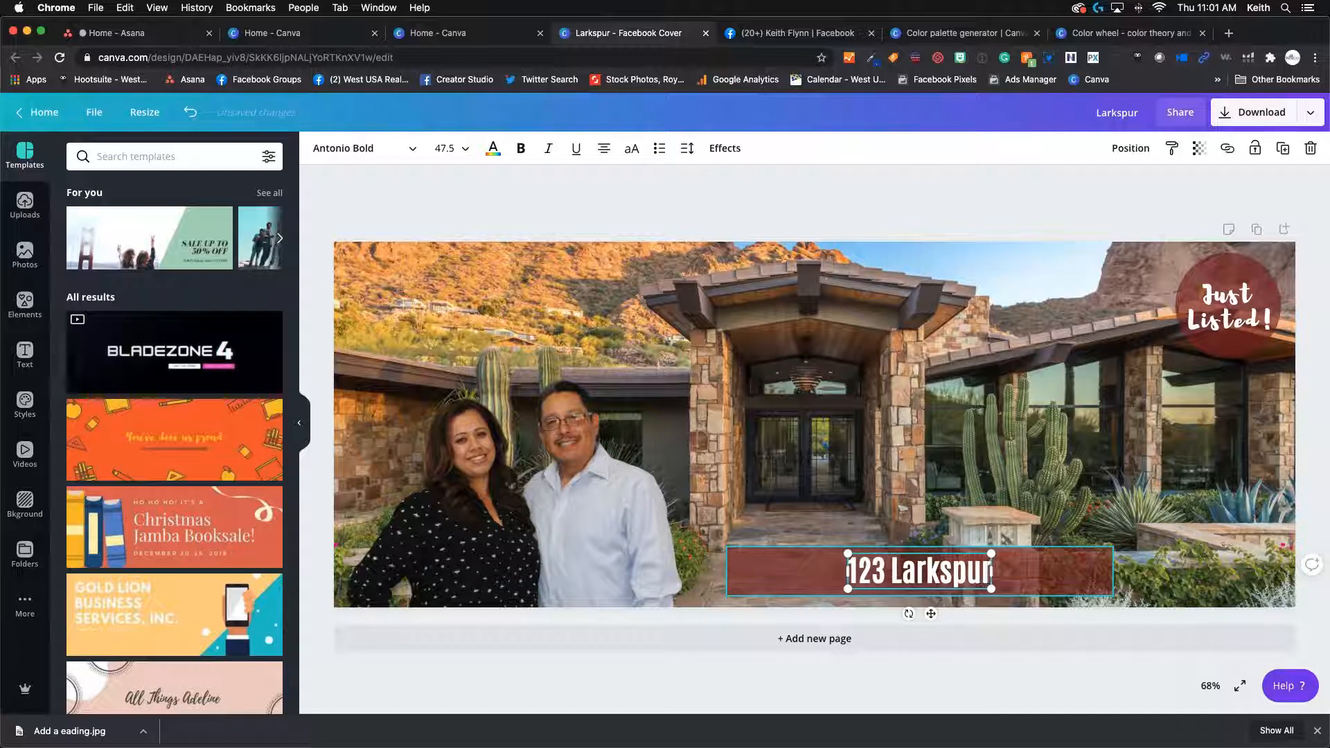
{"action": "key", "text": "Return"}
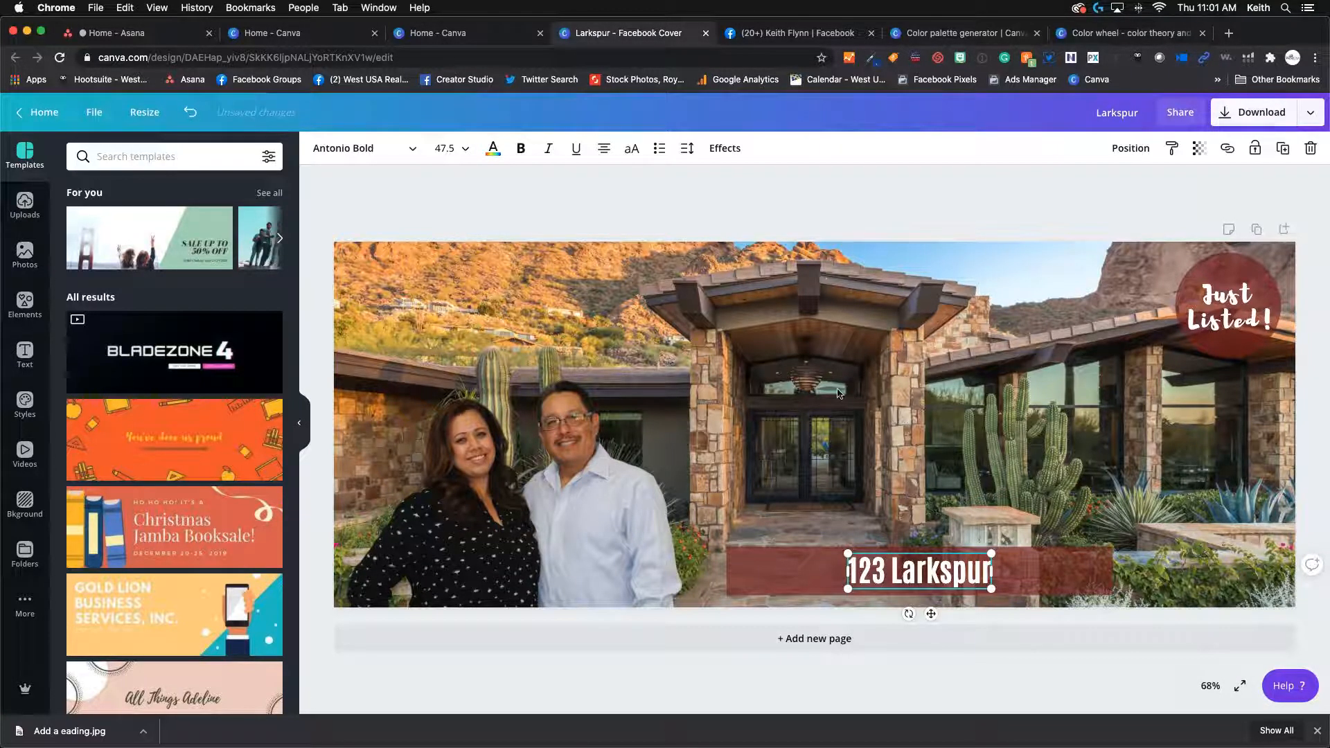
- Replace the background photo with the uploaded photo of the red-tiled house below red rocks, enlarged to the cover's full width
{"action": "left_click", "coordinate": [812, 351]}
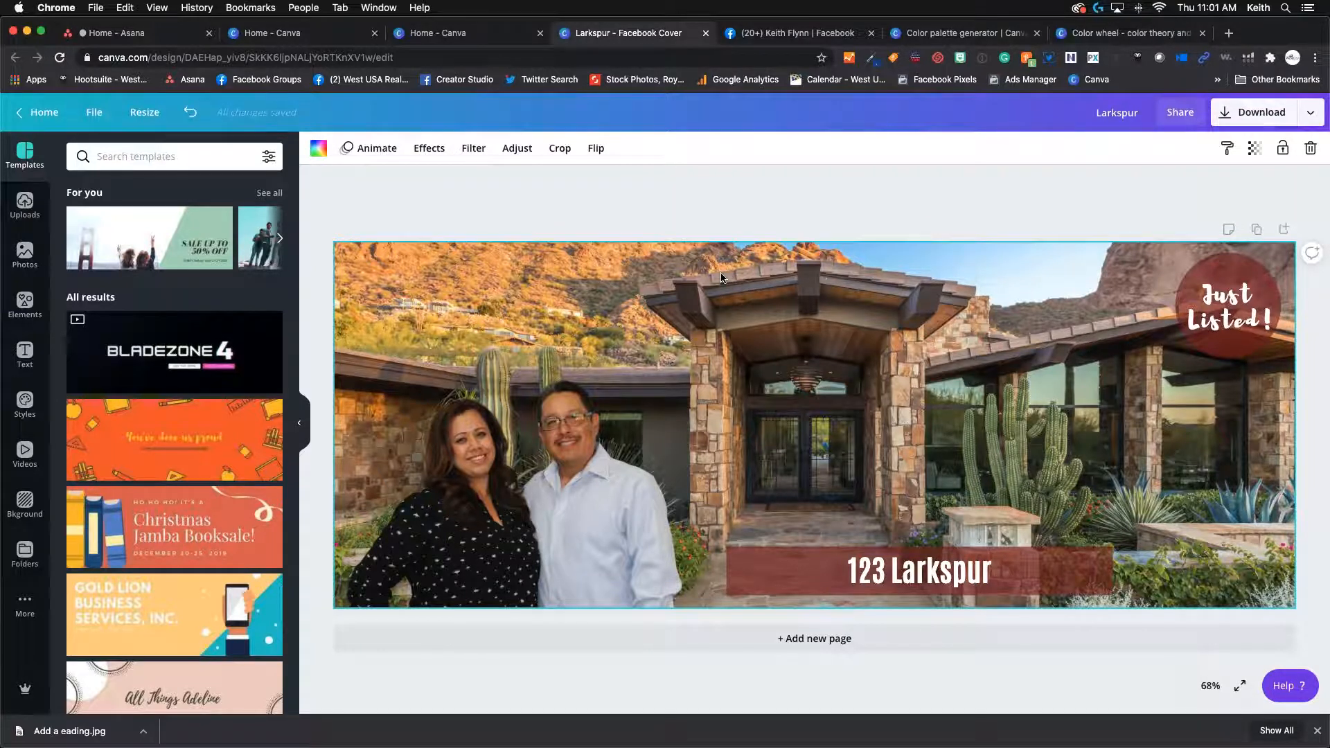
{"action": "key", "text": "Delete"}
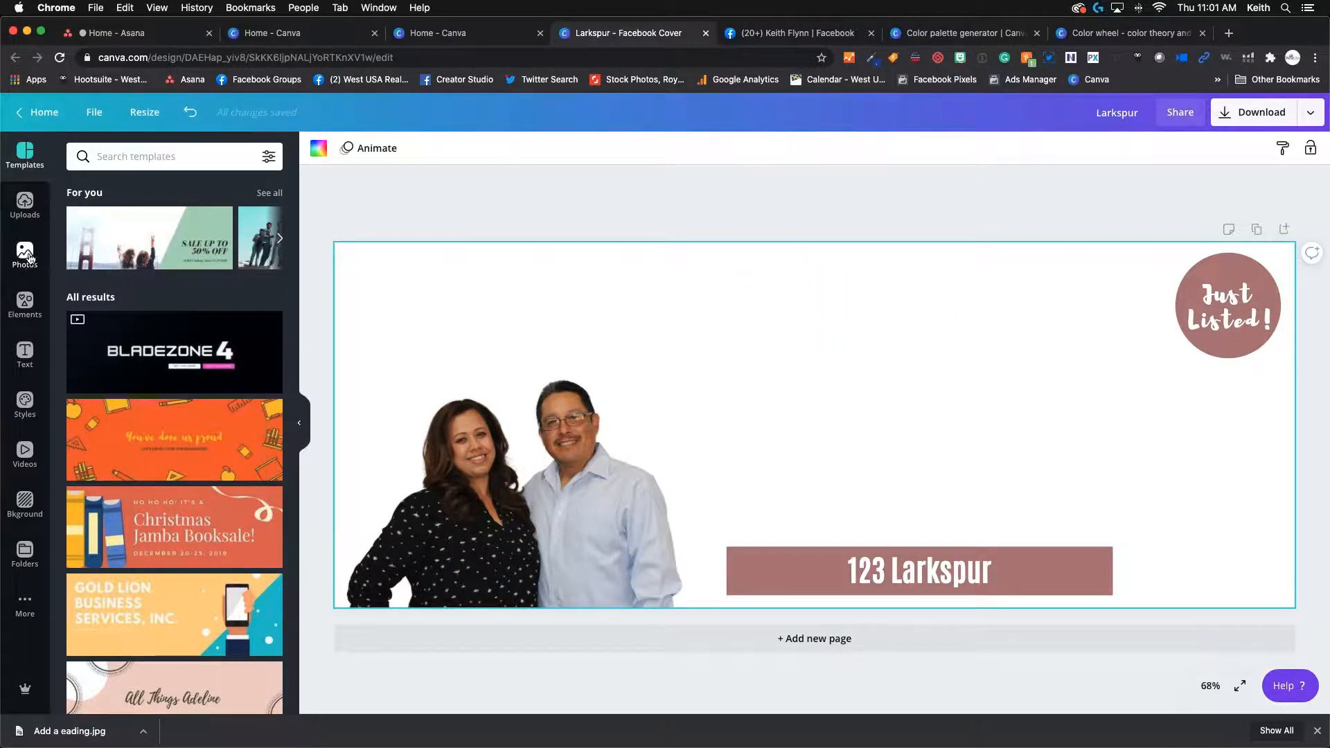
{"action": "left_click", "coordinate": [25, 201]}
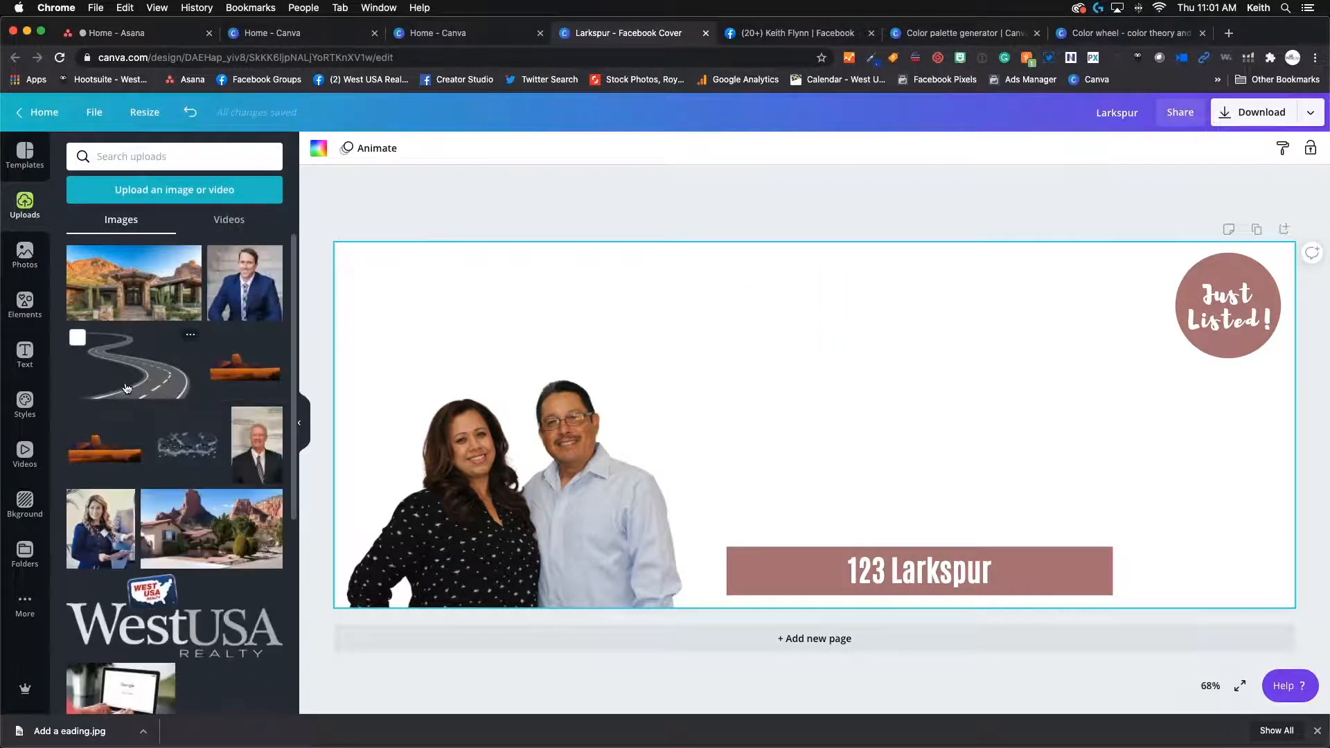
{"action": "scroll", "coordinate": [126, 388], "scroll_direction": "down", "scroll_amount": 3}
{"action": "scroll", "coordinate": [127, 388], "scroll_direction": "down", "scroll_amount": 2}
{"action": "left_click", "coordinate": [205, 289]}
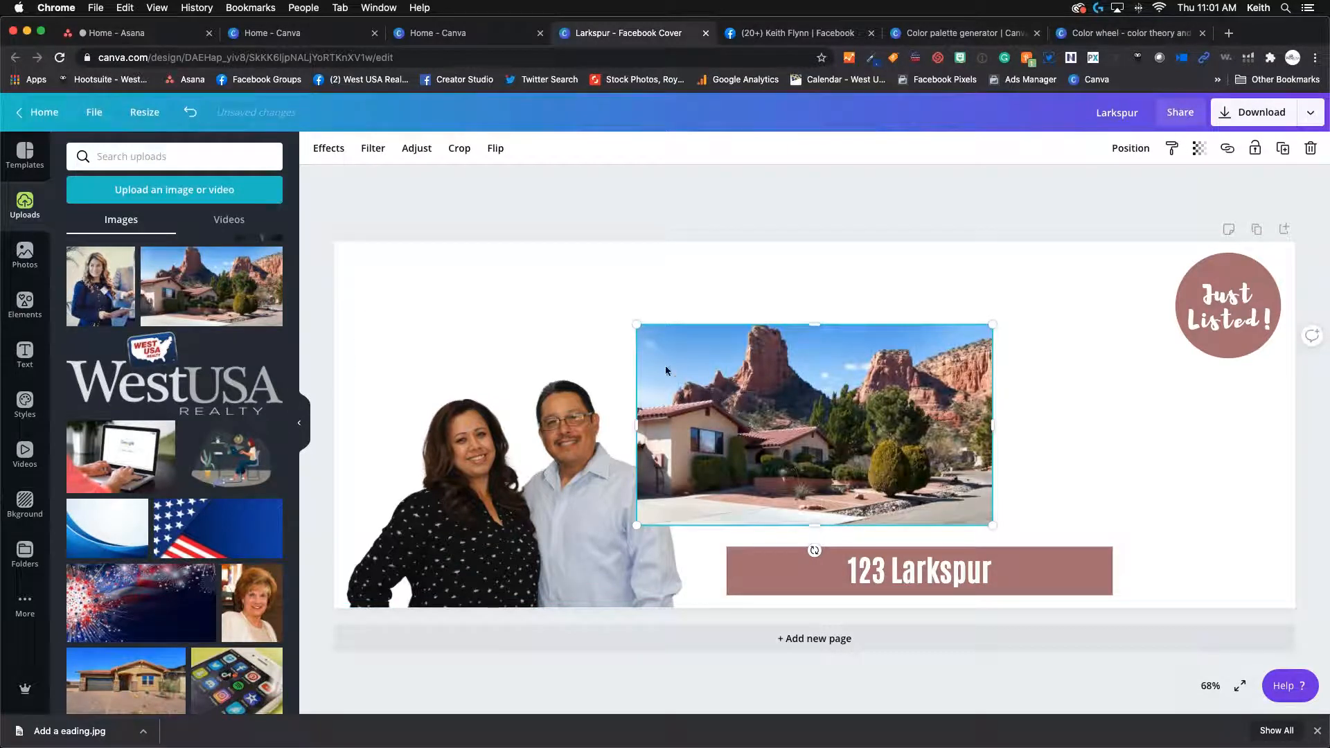
{"action": "left_click_drag", "start_coordinate": [636, 324], "coordinate": [271, 278]}
{"action": "left_click_drag", "start_coordinate": [999, 529], "coordinate": [1318, 657]}
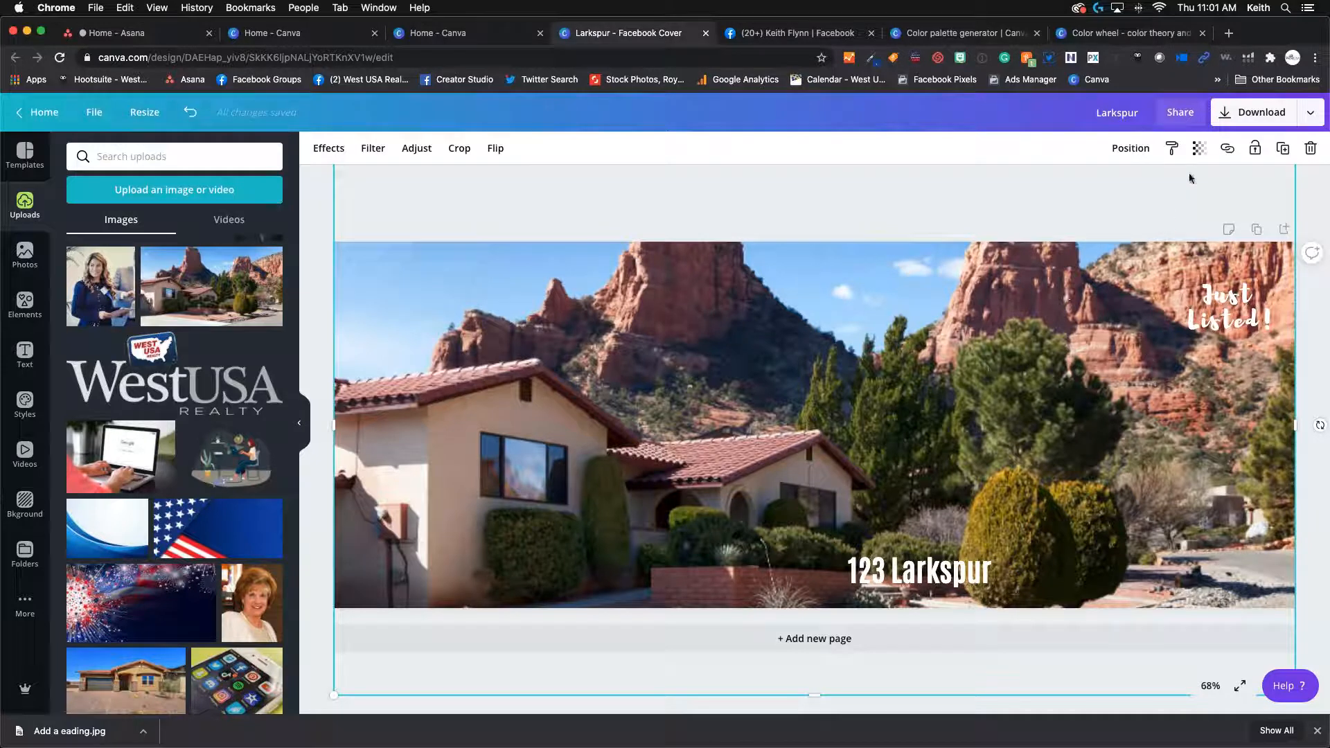
- Send the red-rock house photo behind all other elements and shift it upward on the cover
{"action": "left_click", "coordinate": [1139, 153]}
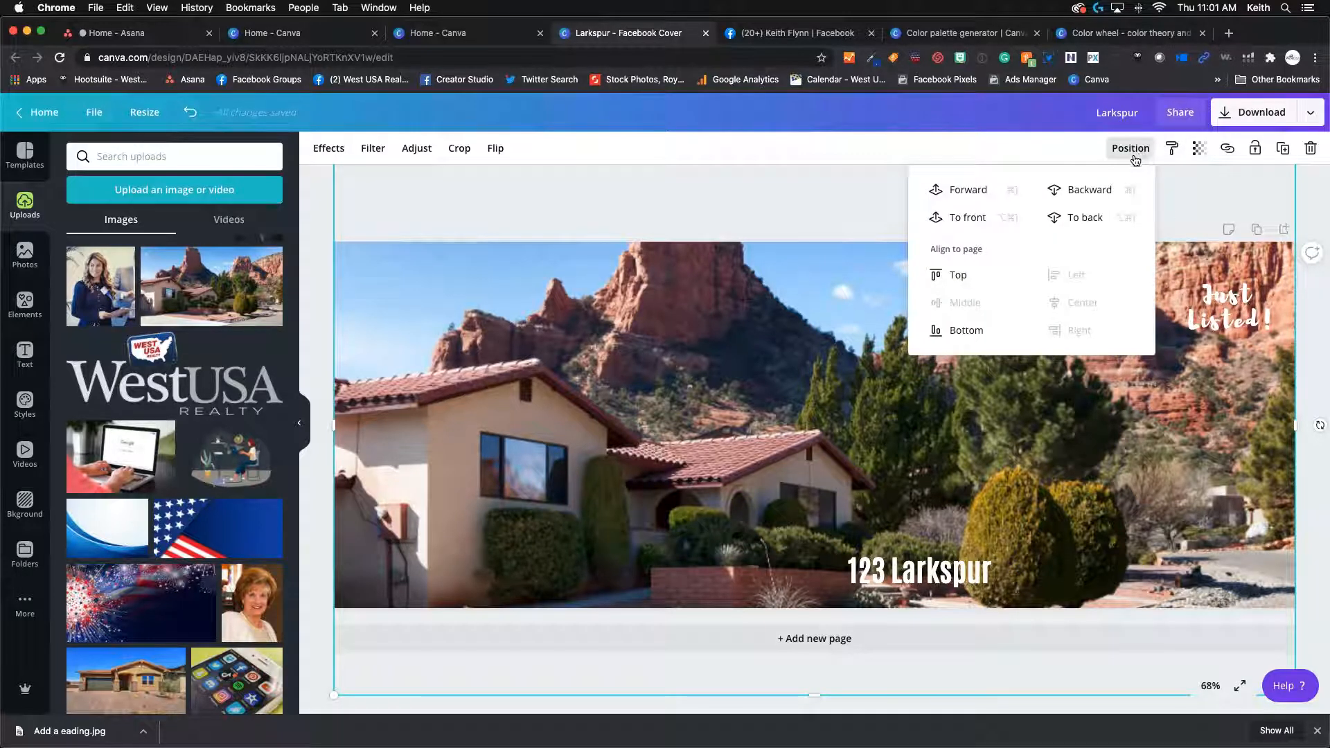
{"action": "left_click", "coordinate": [1085, 198]}
{"action": "left_click", "coordinate": [1086, 198]}
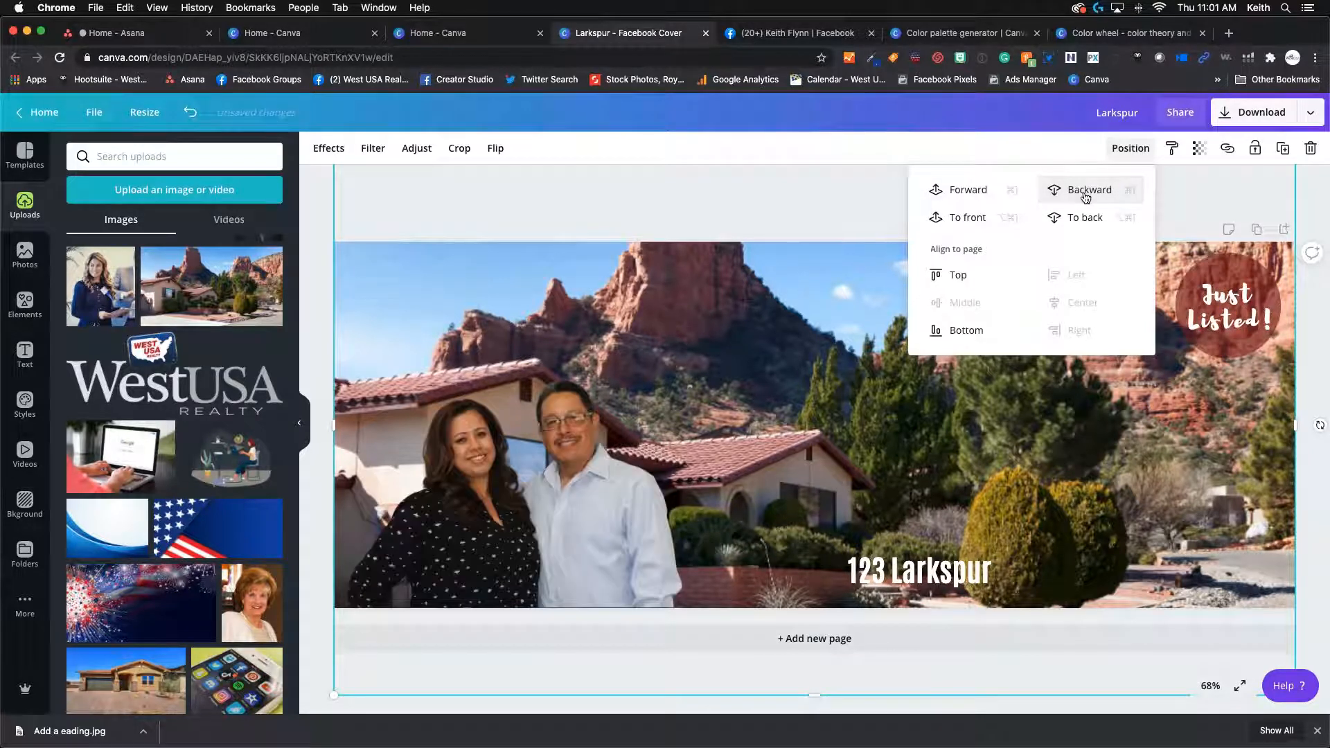
{"action": "left_click", "coordinate": [1085, 198]}
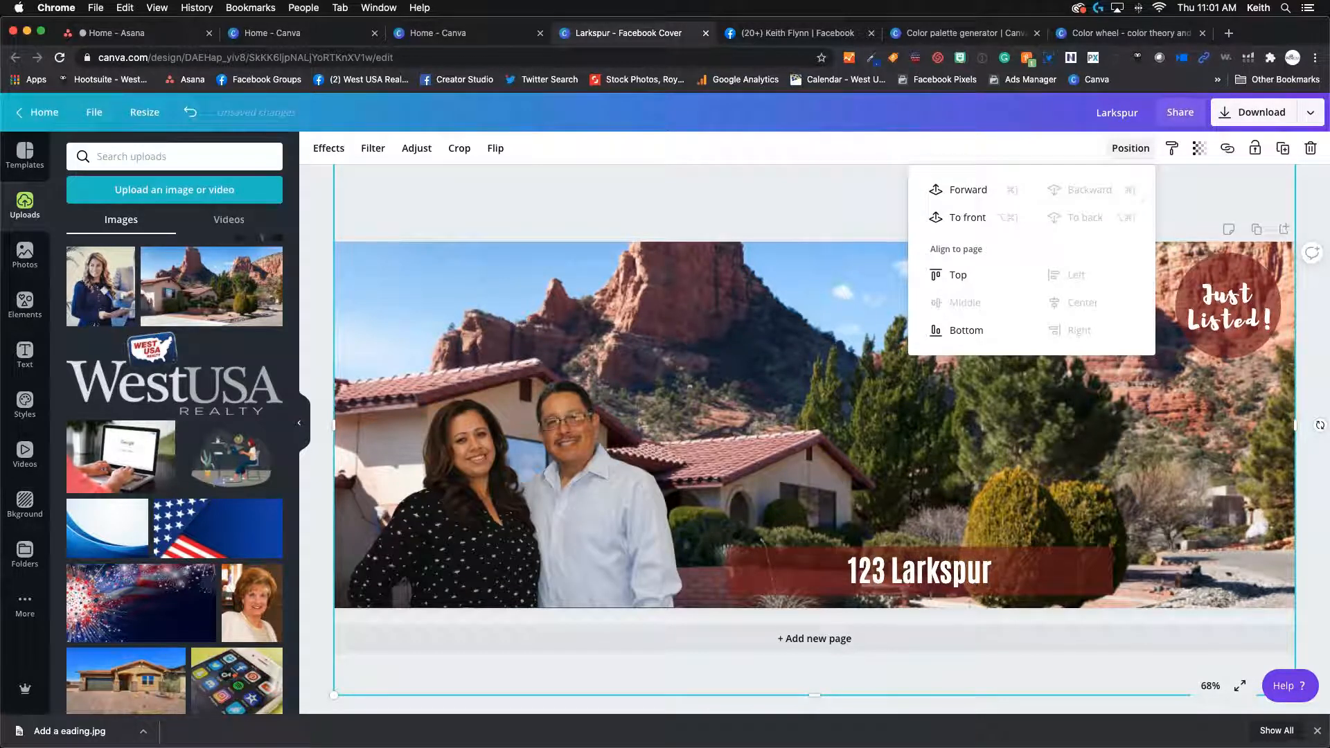
{"action": "left_click", "coordinate": [875, 435]}
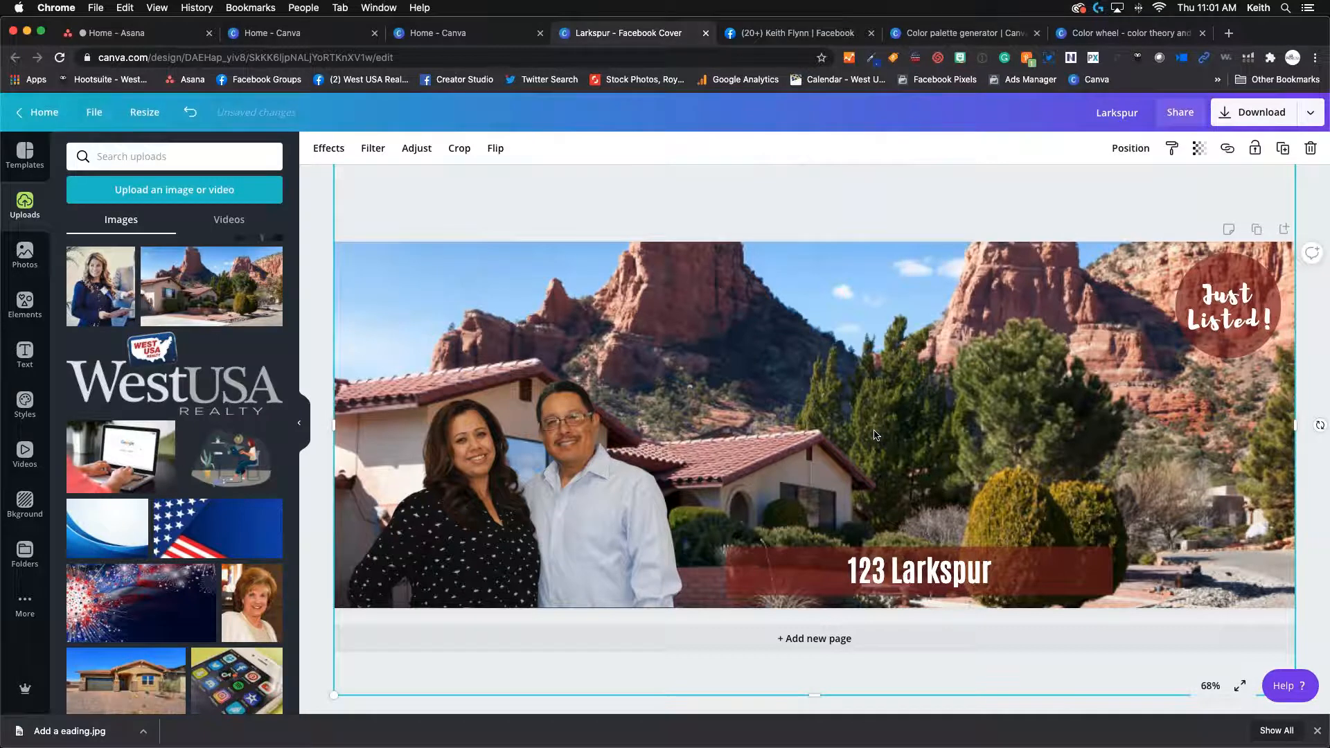
{"action": "left_click_drag", "start_coordinate": [783, 424], "coordinate": [888, 387]}
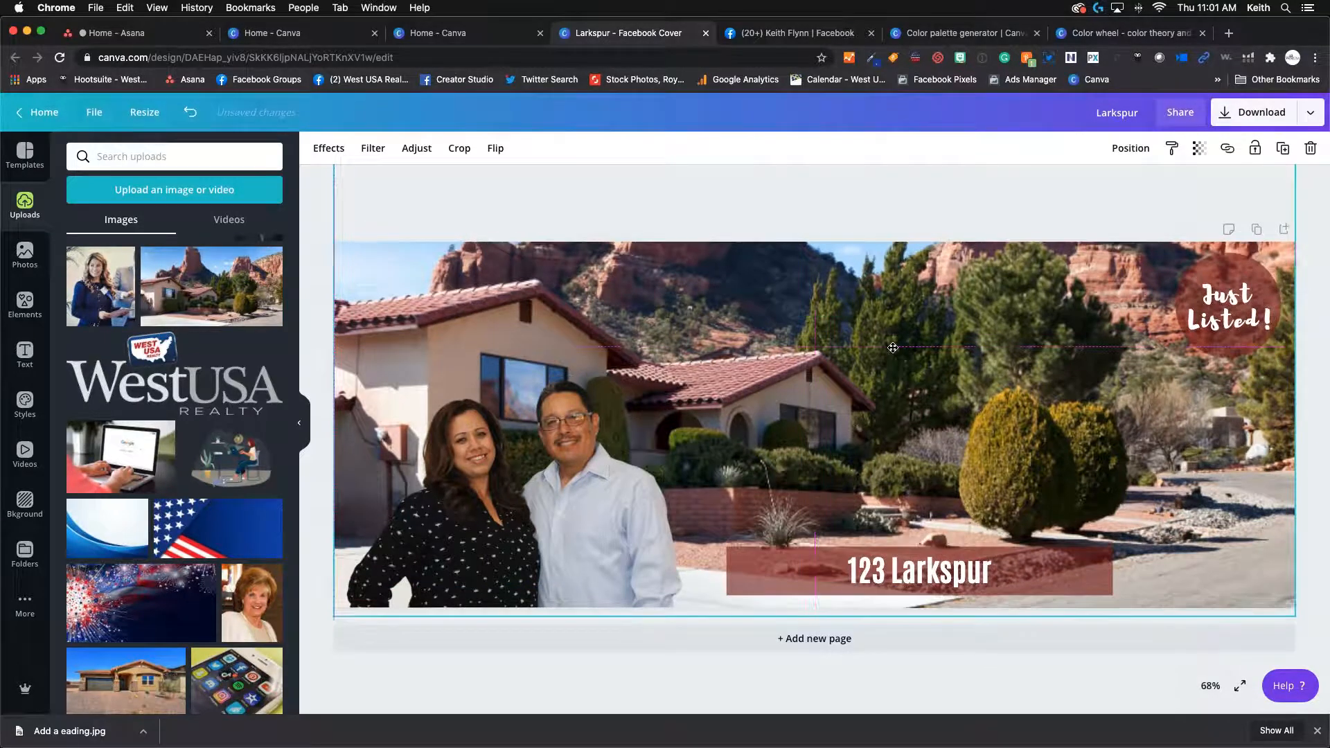
- Move the couple's cut-out photo to the cover's lower right corner and the address banner with its text to the lower left
{"action": "left_click", "coordinate": [547, 451]}
{"action": "left_click_drag", "start_coordinate": [546, 451], "coordinate": [1147, 464]}
{"action": "left_click", "coordinate": [886, 575]}
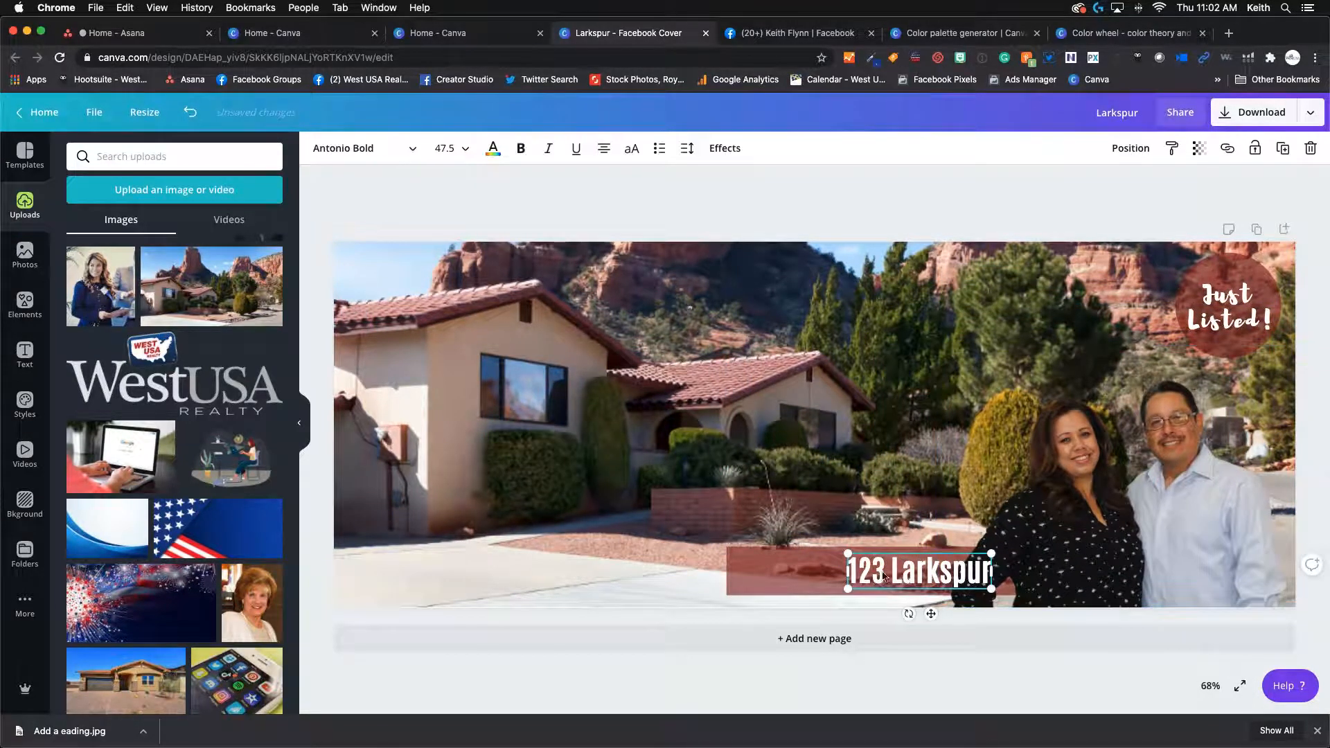
{"action": "left_click_drag", "start_coordinate": [842, 569], "coordinate": [472, 566]}
{"action": "left_click_drag", "start_coordinate": [918, 572], "coordinate": [568, 570]}
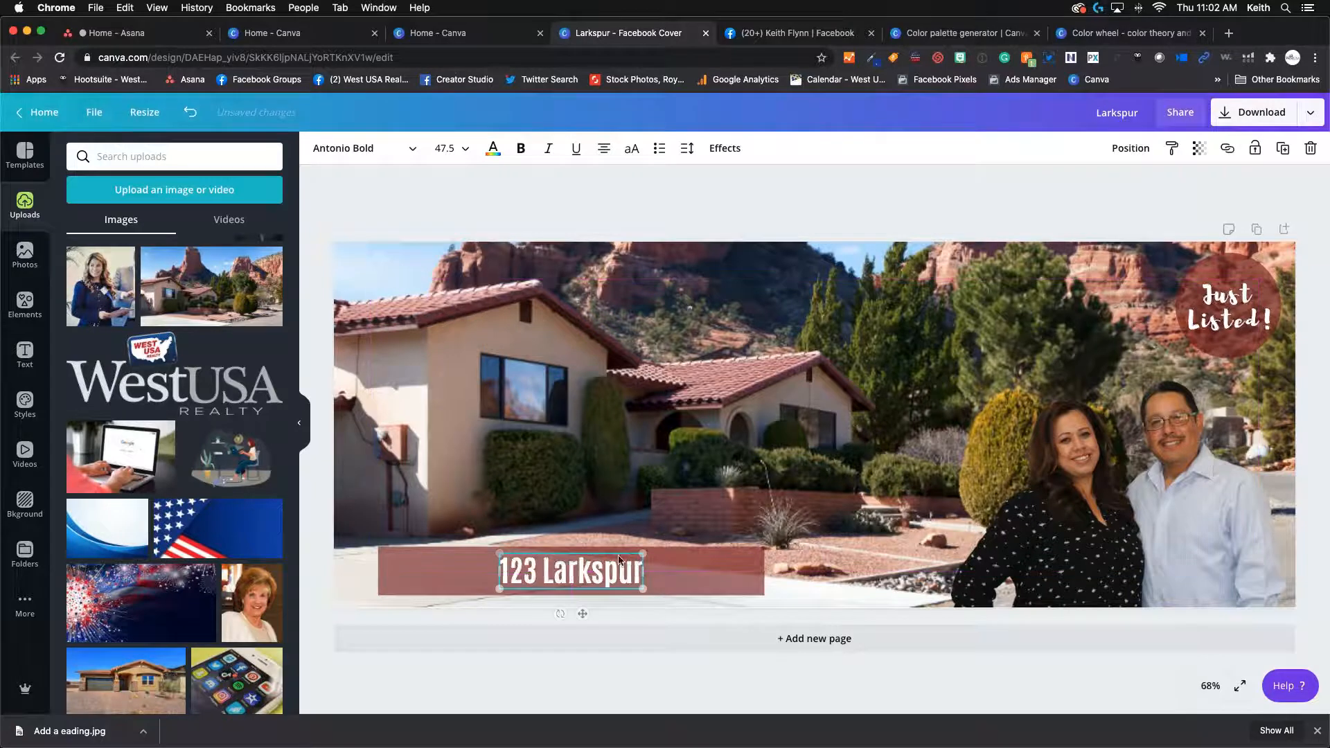
- Move the "Just Listed!" text together with its red circle to the cover's upper left corner
{"action": "left_click", "coordinate": [1239, 305]}
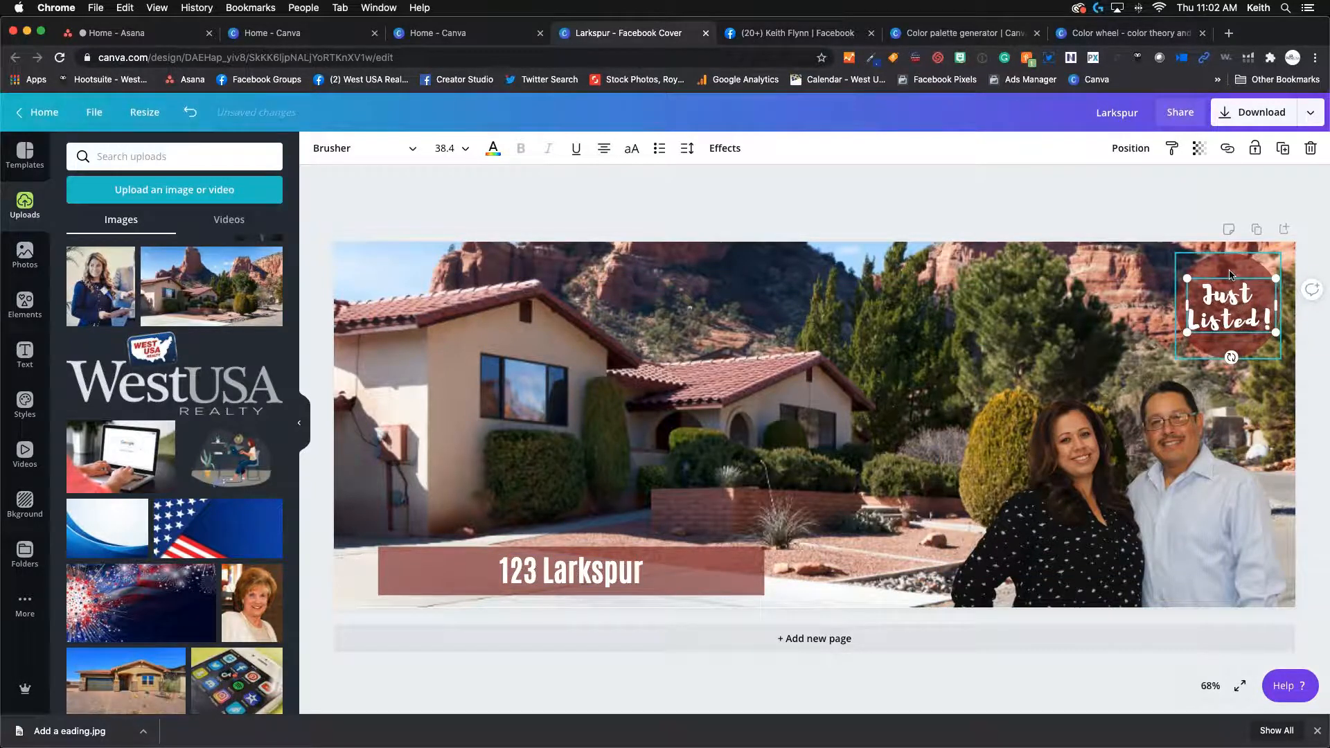
{"action": "left_click", "coordinate": [1230, 277], "text": "shift"}
{"action": "left_click_drag", "start_coordinate": [1231, 290], "coordinate": [402, 293]}
{"action": "left_click", "coordinate": [942, 440]}
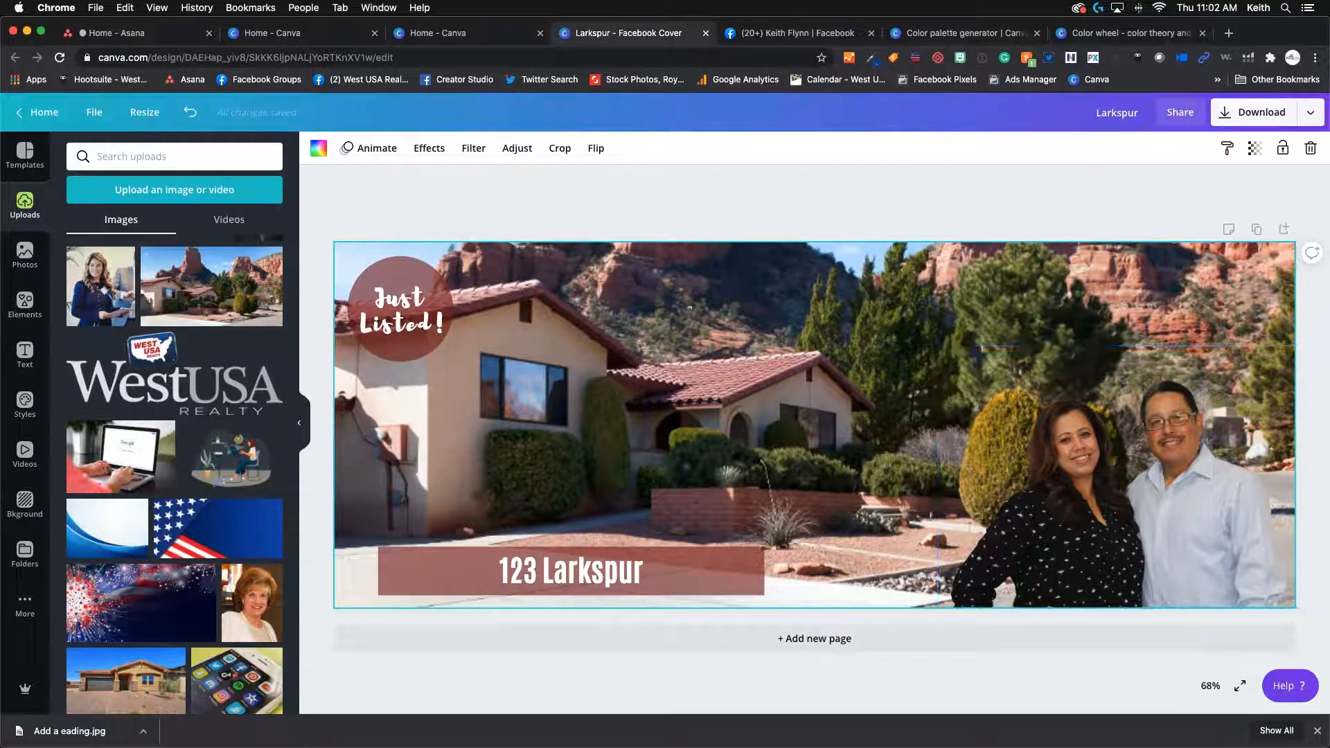
- Look through the cover templates and the available elements such as shapes, frames, stickers and charts
{"action": "left_click", "coordinate": [26, 157]}
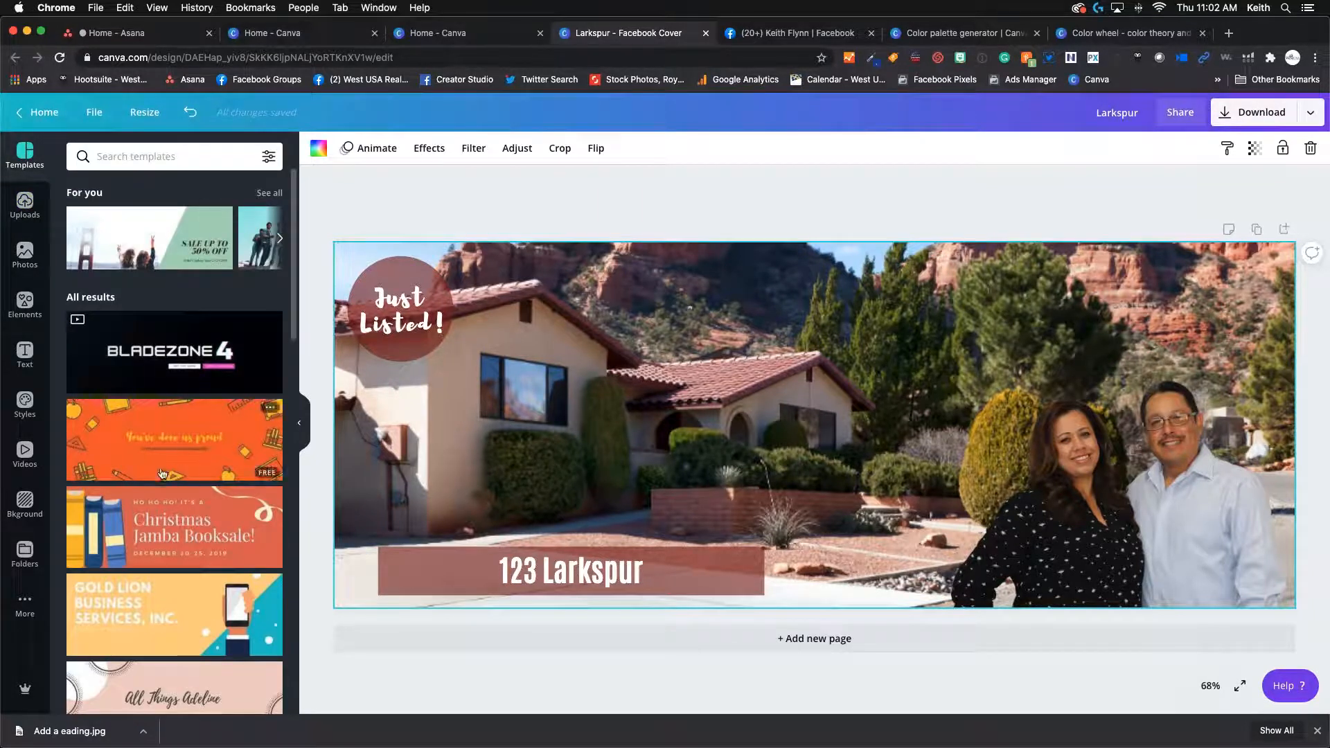
{"action": "scroll", "coordinate": [162, 473], "scroll_direction": "down", "scroll_amount": 5}
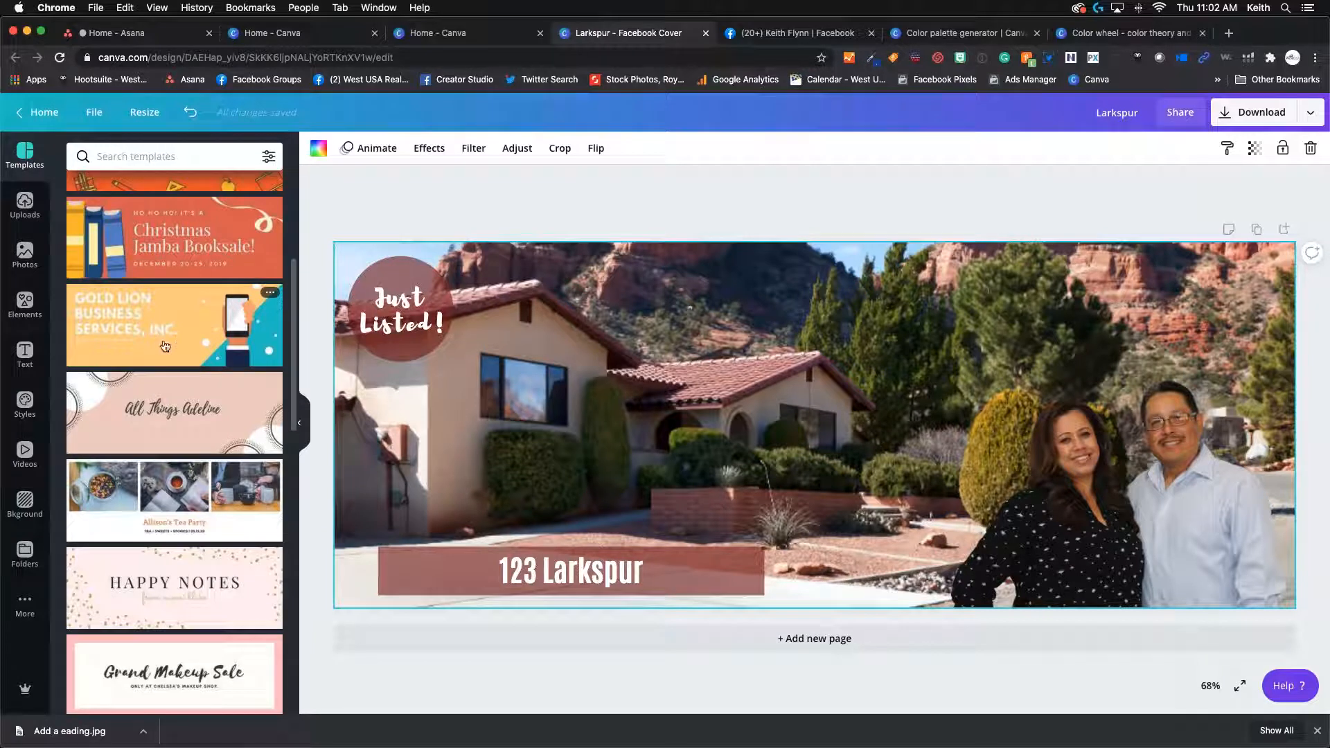
{"action": "left_click", "coordinate": [47, 309]}
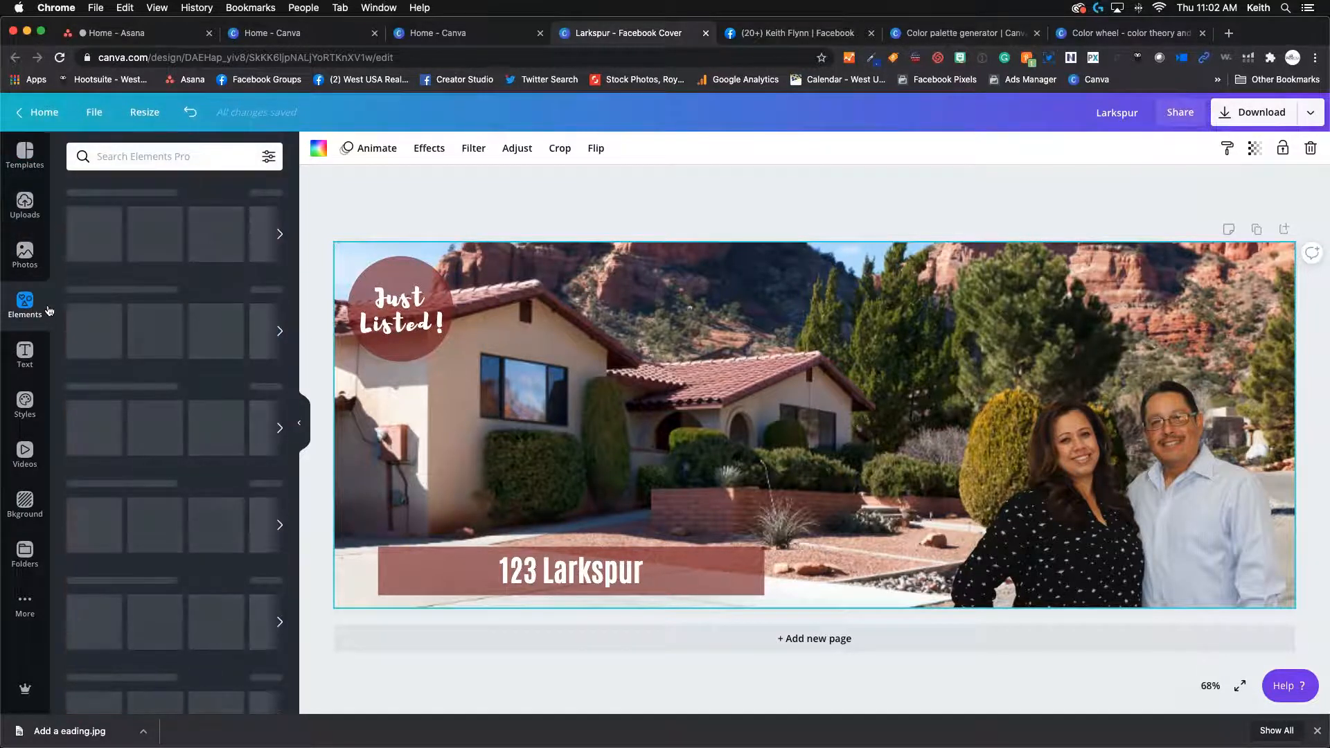
{"action": "scroll", "coordinate": [182, 173], "scroll_direction": "down", "scroll_amount": 3}
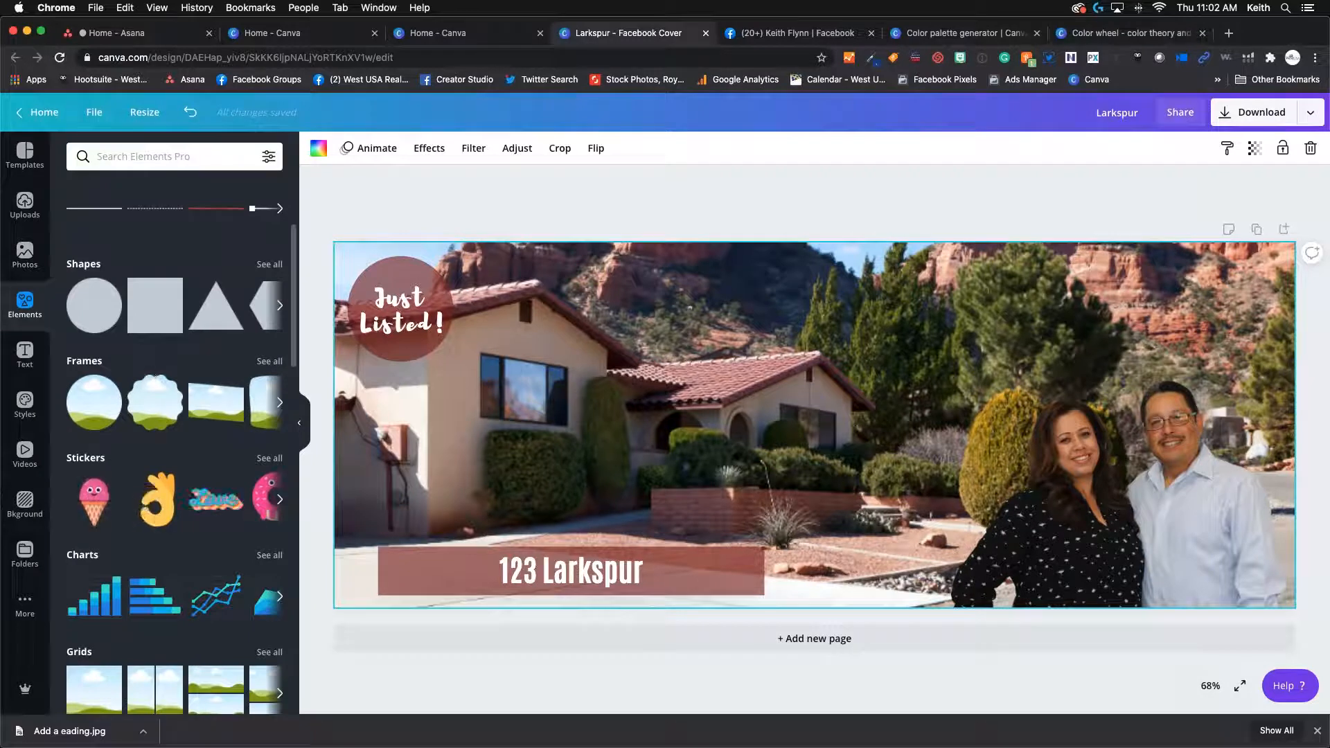
- Replace the couple's cut-out photo with a circular frame placed near the cover's lower right corner
{"action": "left_click", "coordinate": [1117, 468]}
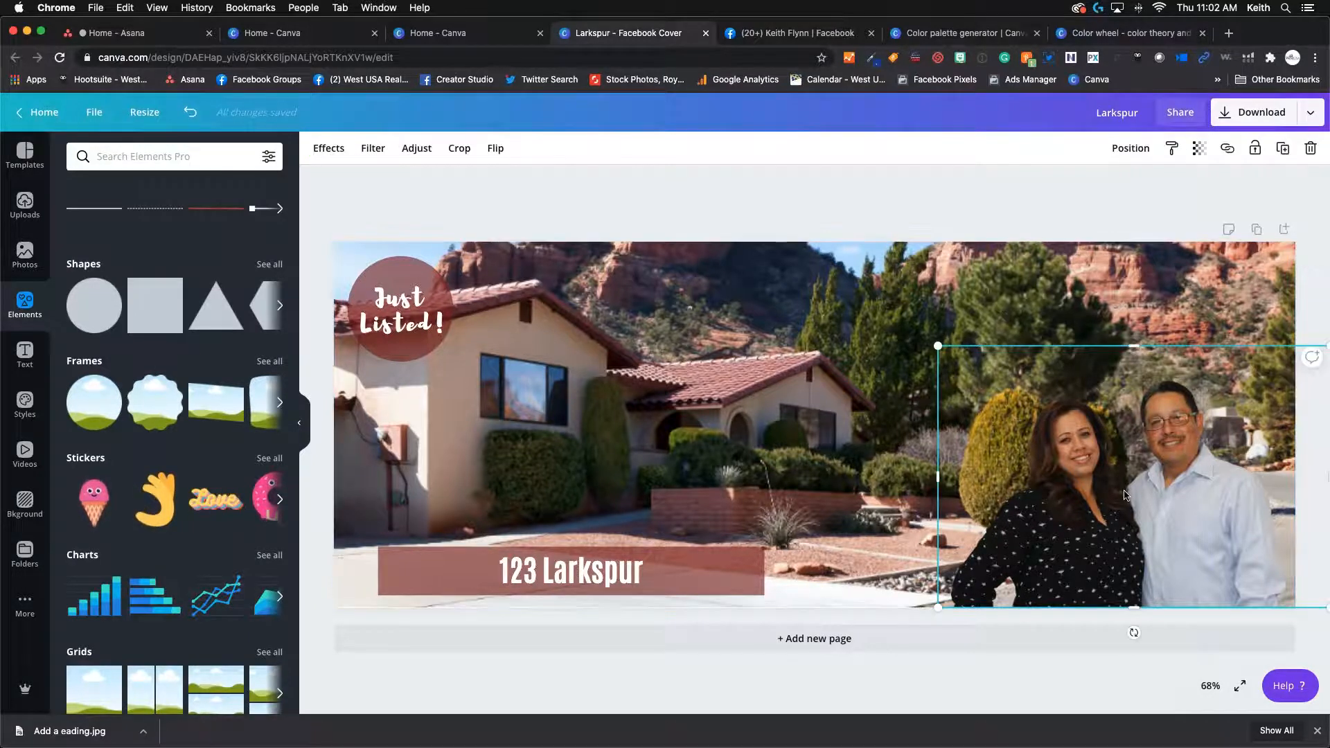
{"action": "key", "text": "Delete"}
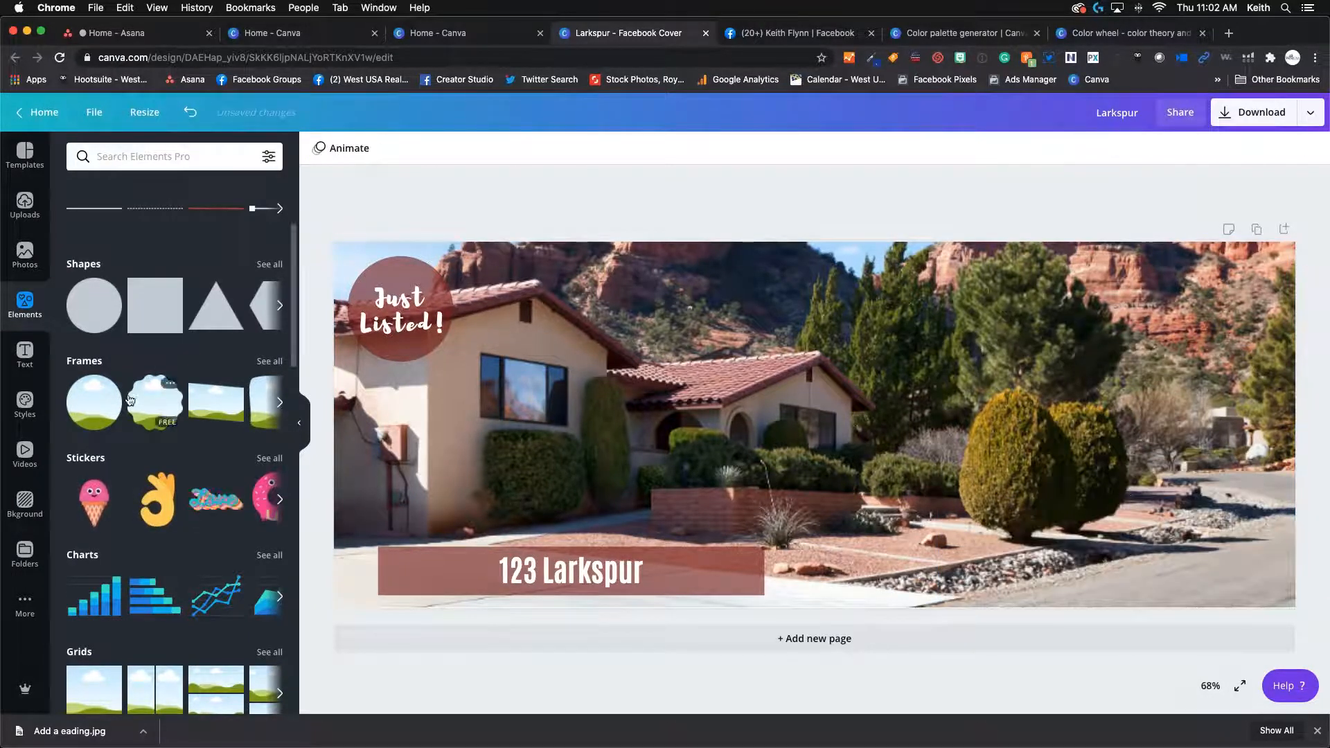
{"action": "left_click", "coordinate": [280, 401]}
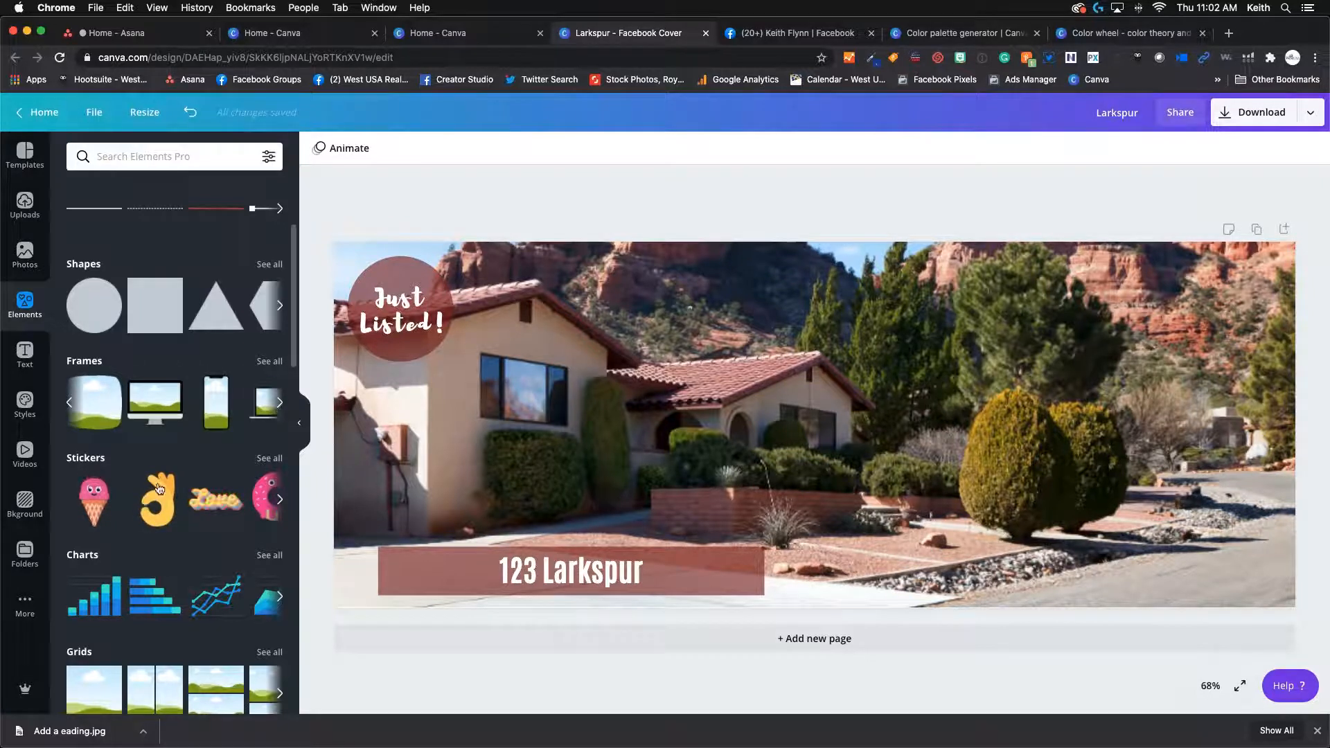
{"action": "left_click", "coordinate": [70, 403]}
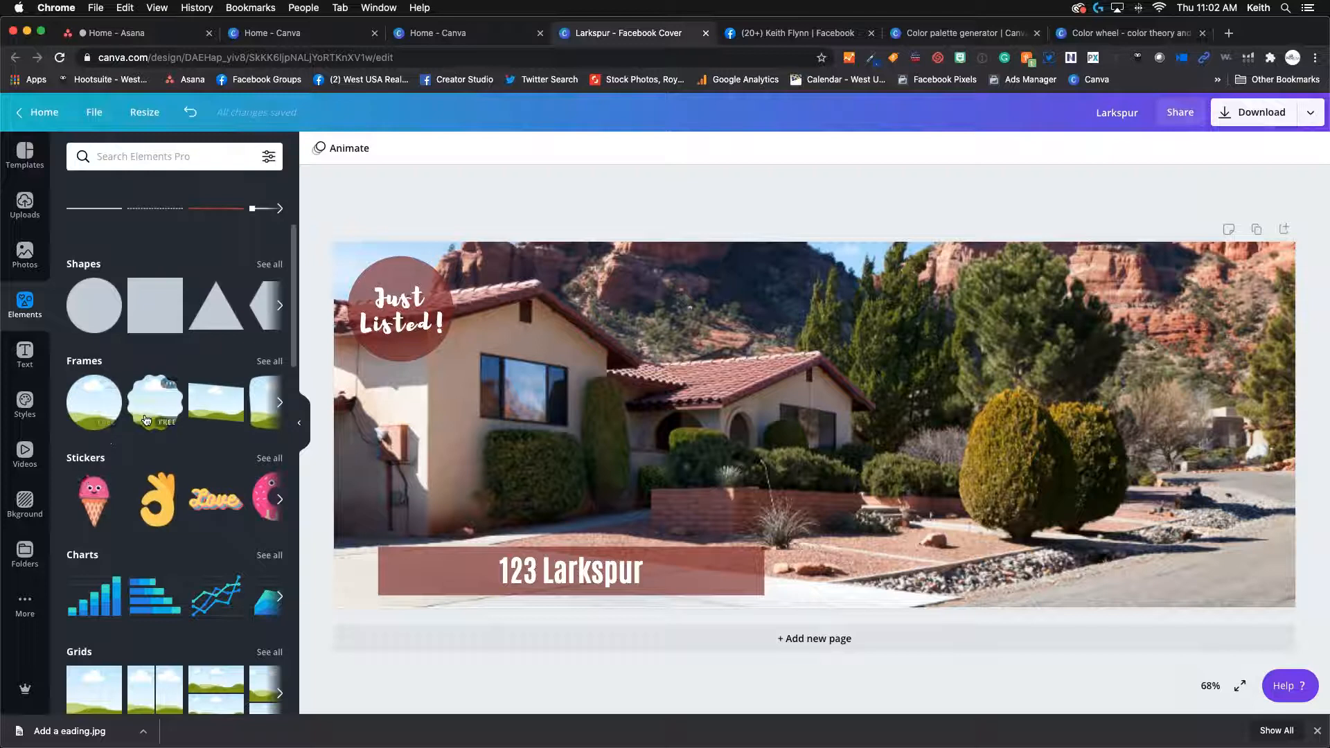
{"action": "left_click", "coordinate": [97, 398]}
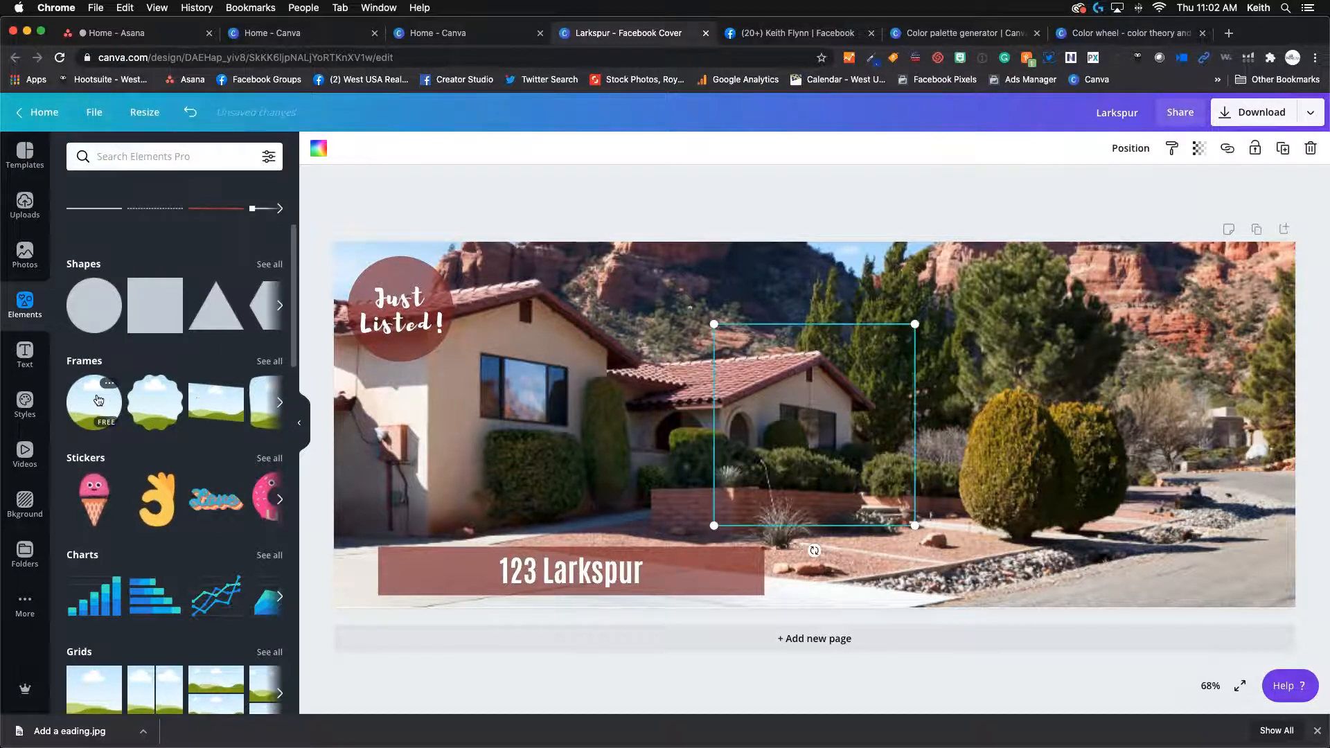
{"action": "left_click_drag", "start_coordinate": [795, 414], "coordinate": [1139, 478]}
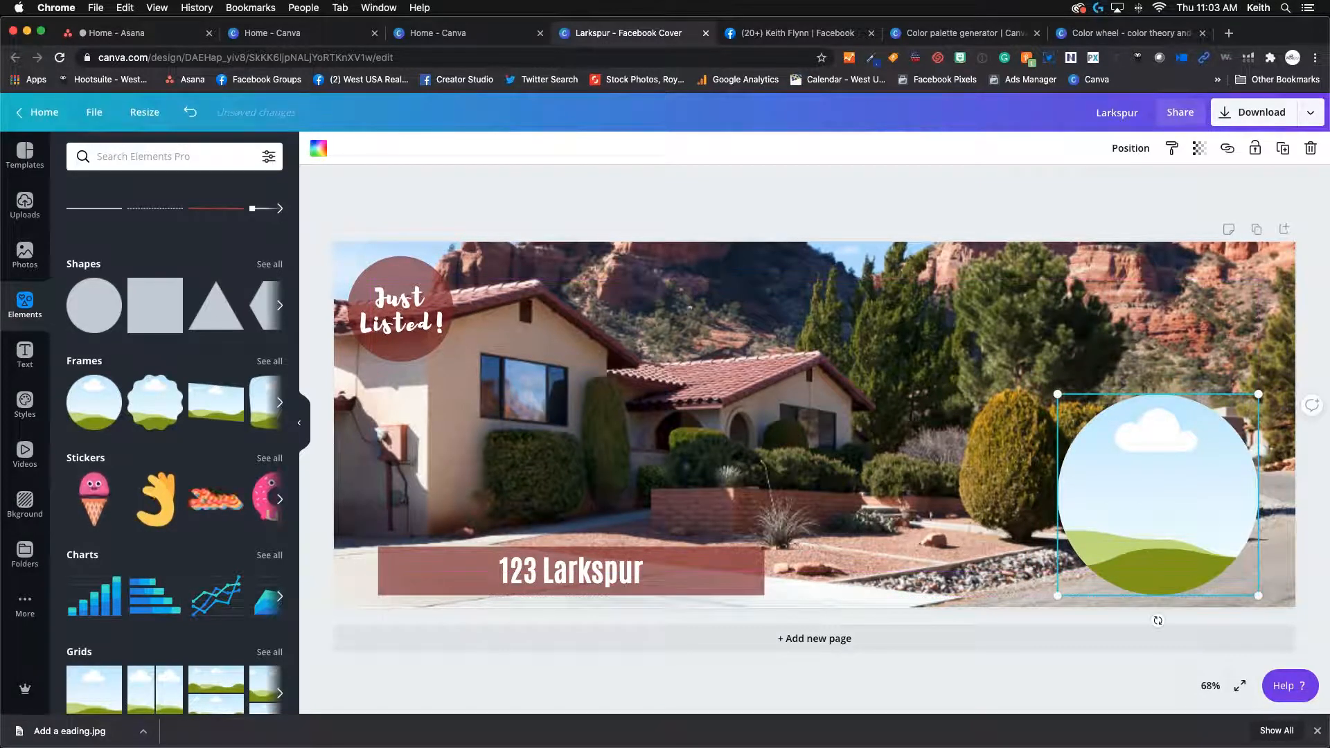
{"action": "left_click", "coordinate": [997, 422]}
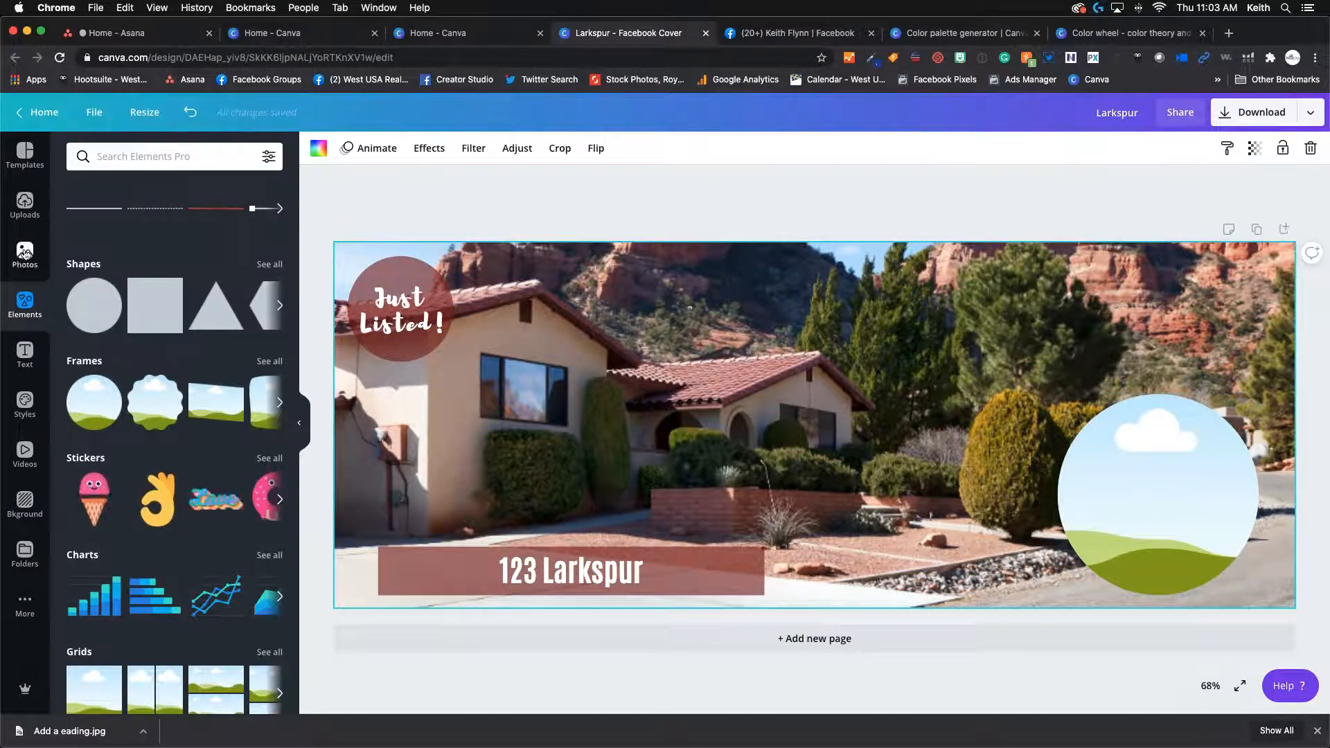
- Fill the circular frame with the uploaded photo of the woman in the blue jacket and shift the photo slightly downward inside it
{"action": "left_click", "coordinate": [25, 201]}
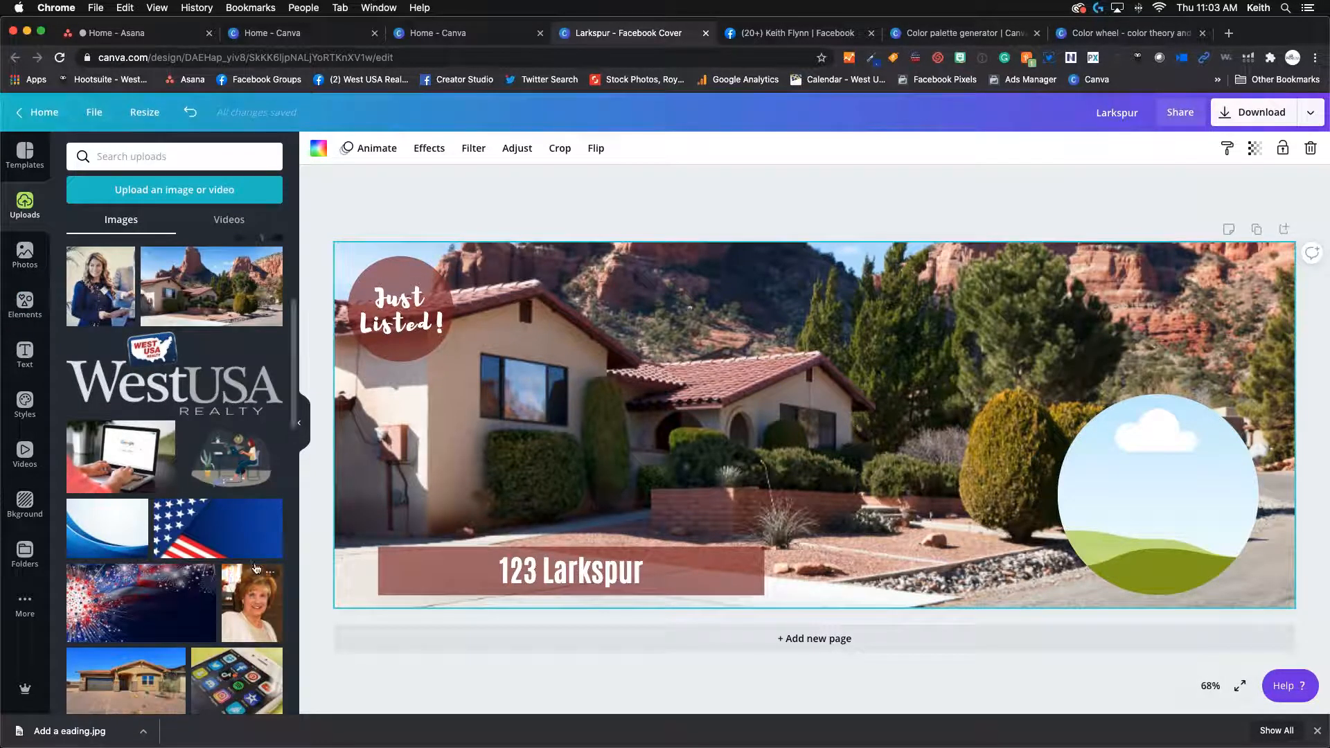
{"action": "left_click", "coordinate": [101, 286]}
{"action": "left_click_drag", "start_coordinate": [809, 396], "coordinate": [1105, 473]}
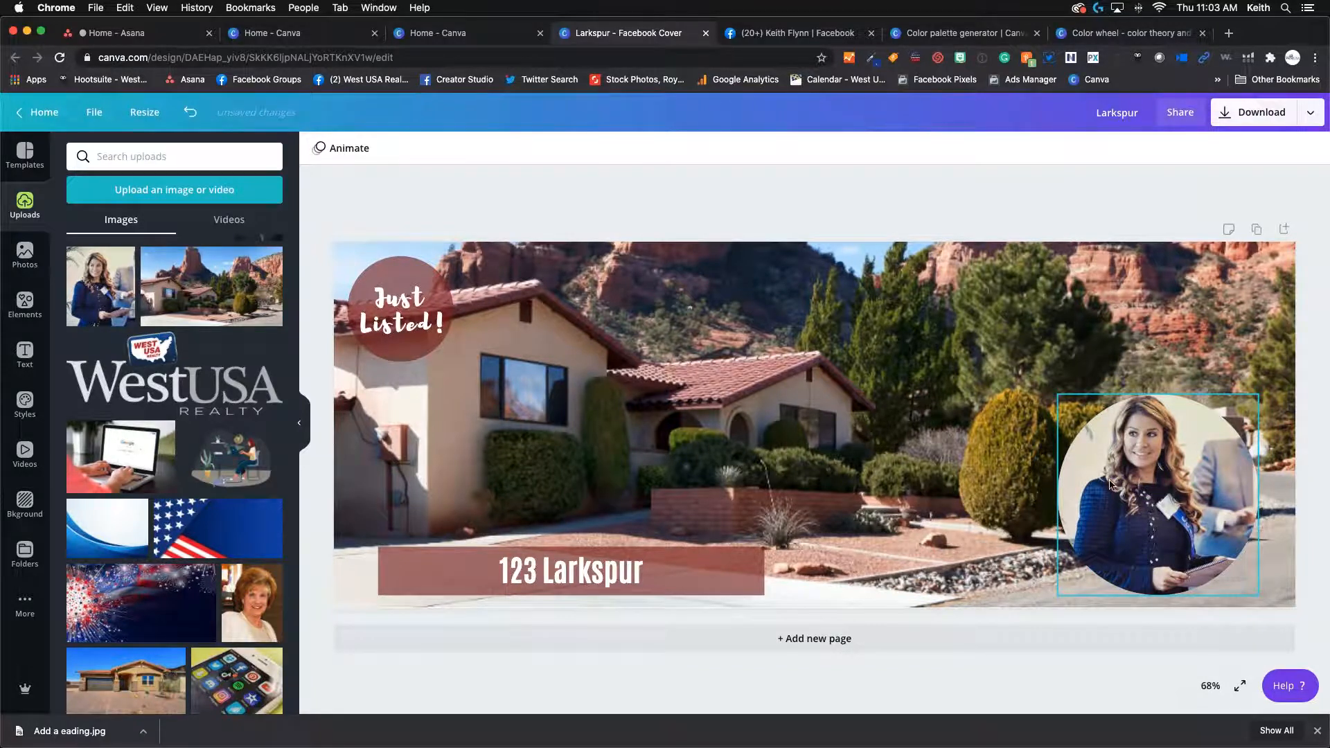
{"action": "left_click", "coordinate": [1169, 476]}
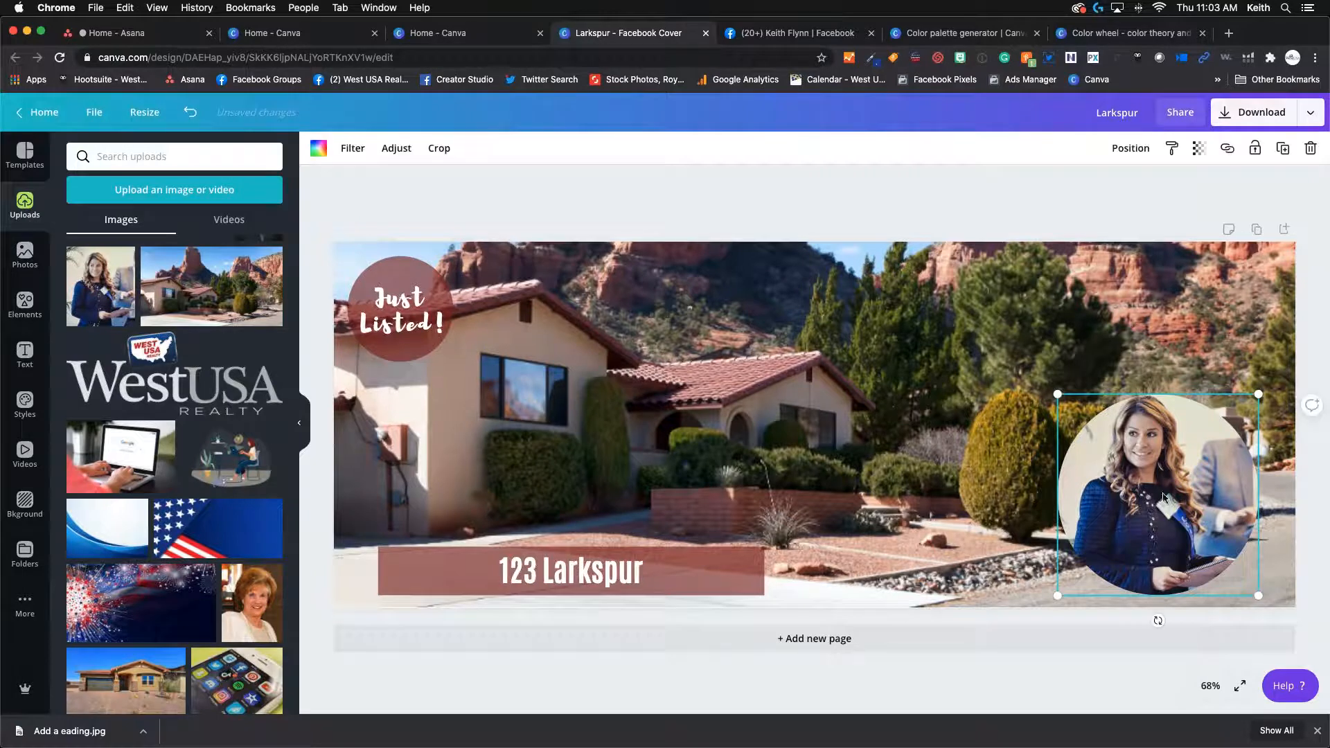
{"action": "double_click", "coordinate": [1162, 489]}
{"action": "left_click_drag", "start_coordinate": [1145, 473], "coordinate": [1144, 488]}
{"action": "key", "text": "Return"}
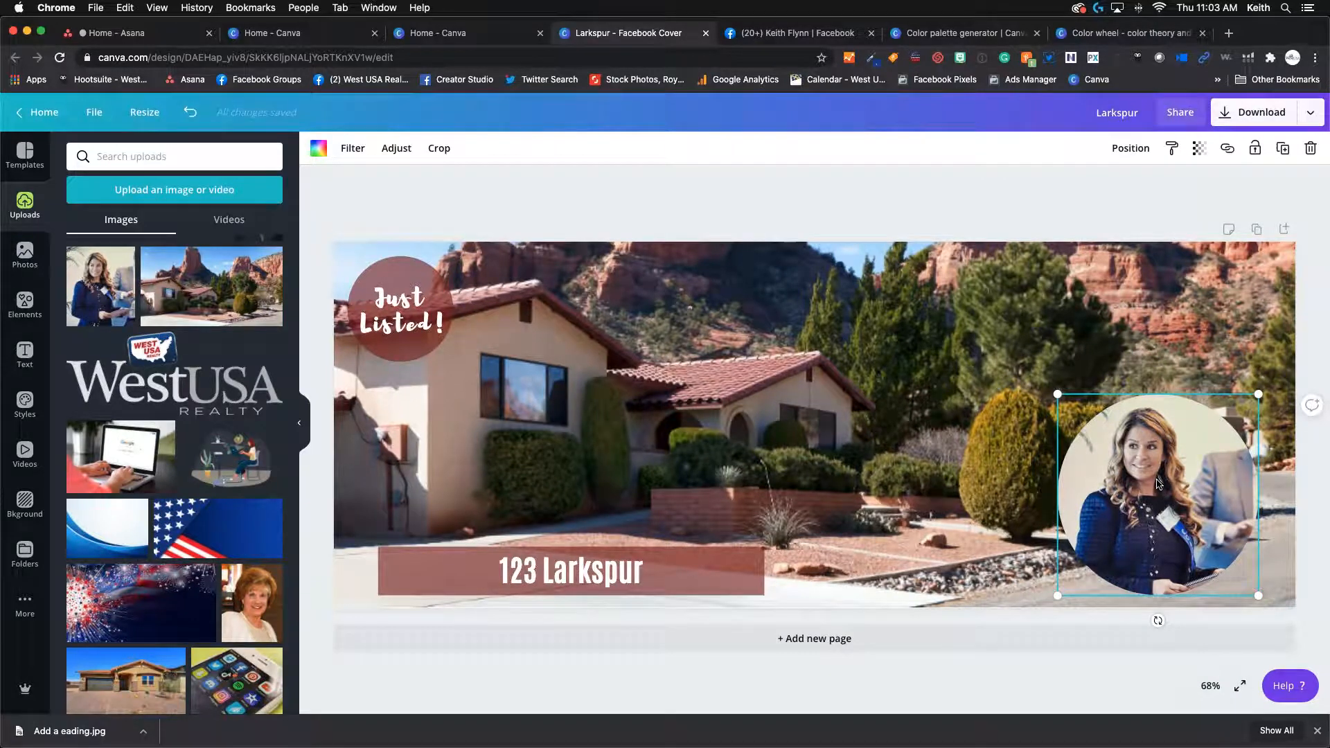
- Delete the circular frame together with the woman's photo from the cover
{"action": "double_click", "coordinate": [1134, 441]}
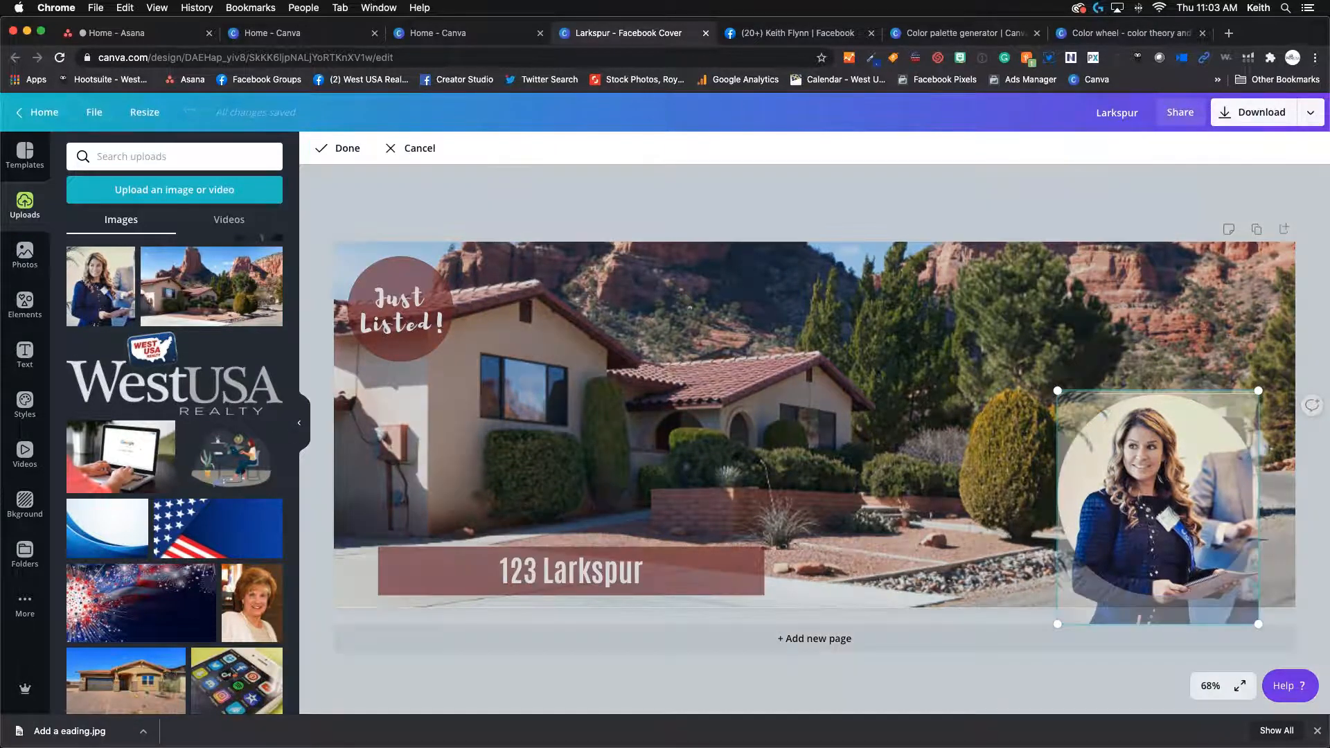
{"action": "key", "text": "Delete"}
{"action": "key", "text": "Delete"}
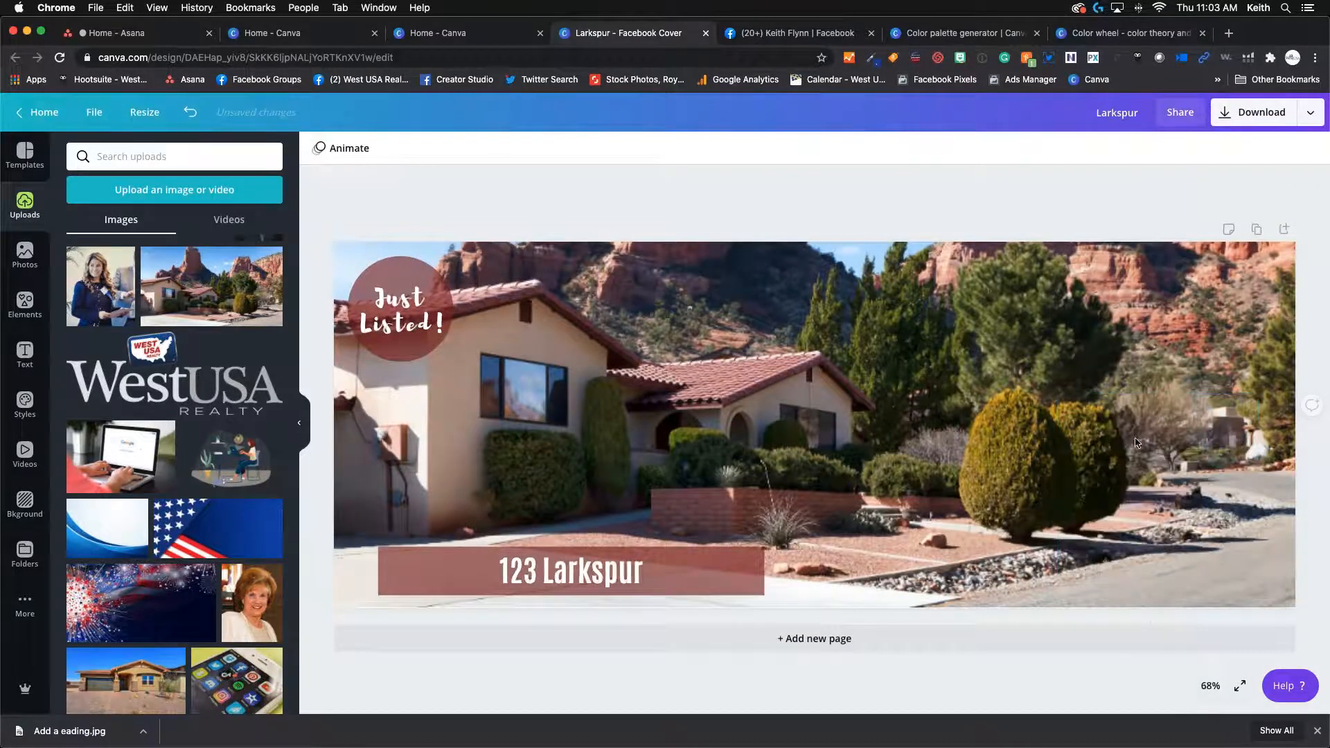
- Show all available frames, add the smartphone frame, enlarge it and place it right of the cover's centre
{"action": "left_click", "coordinate": [25, 305]}
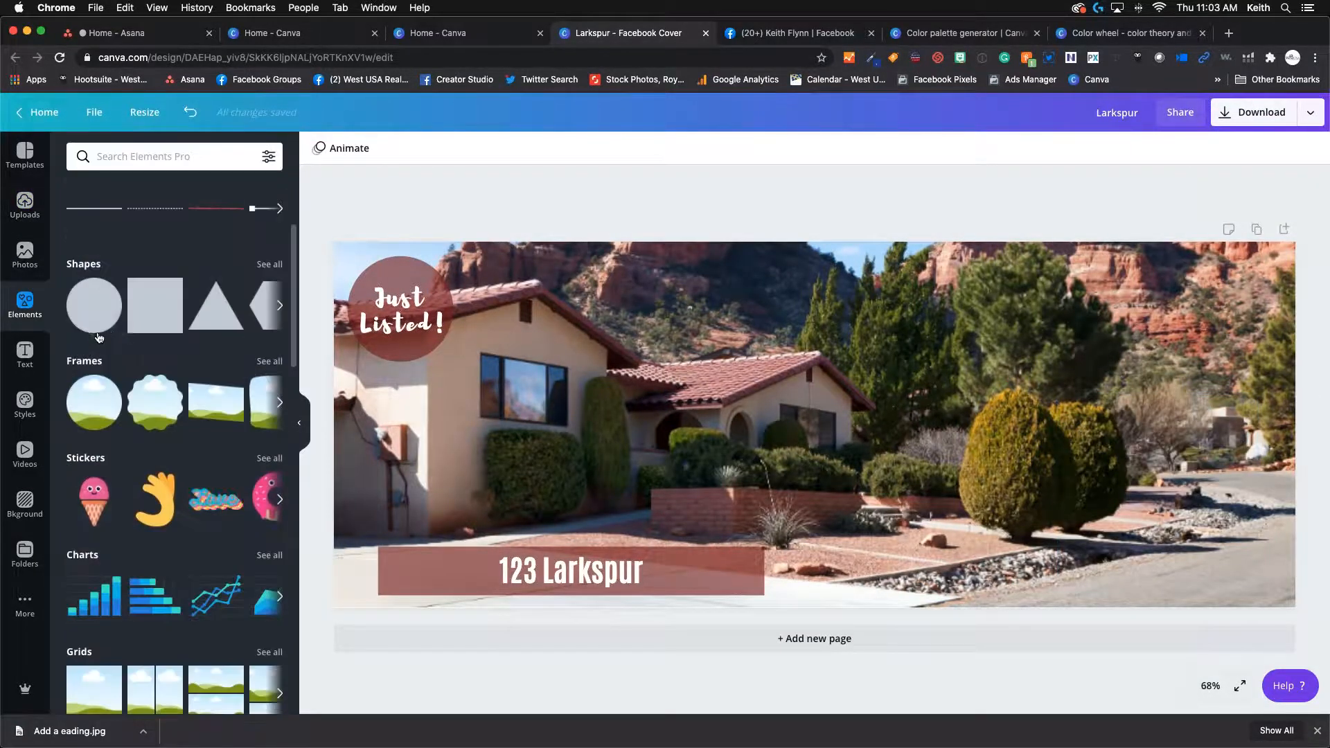
{"action": "left_click", "coordinate": [265, 362]}
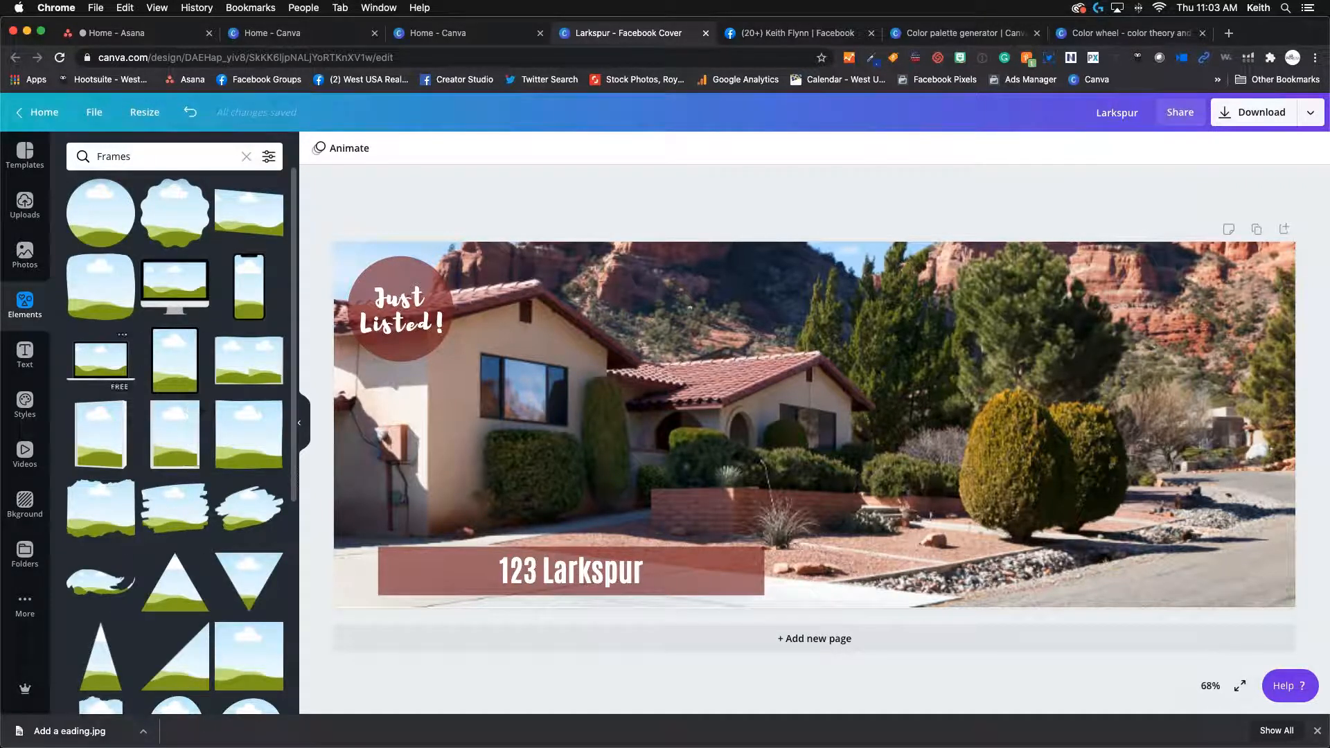
{"action": "left_click", "coordinate": [254, 272]}
{"action": "left_click_drag", "start_coordinate": [816, 413], "coordinate": [942, 412]}
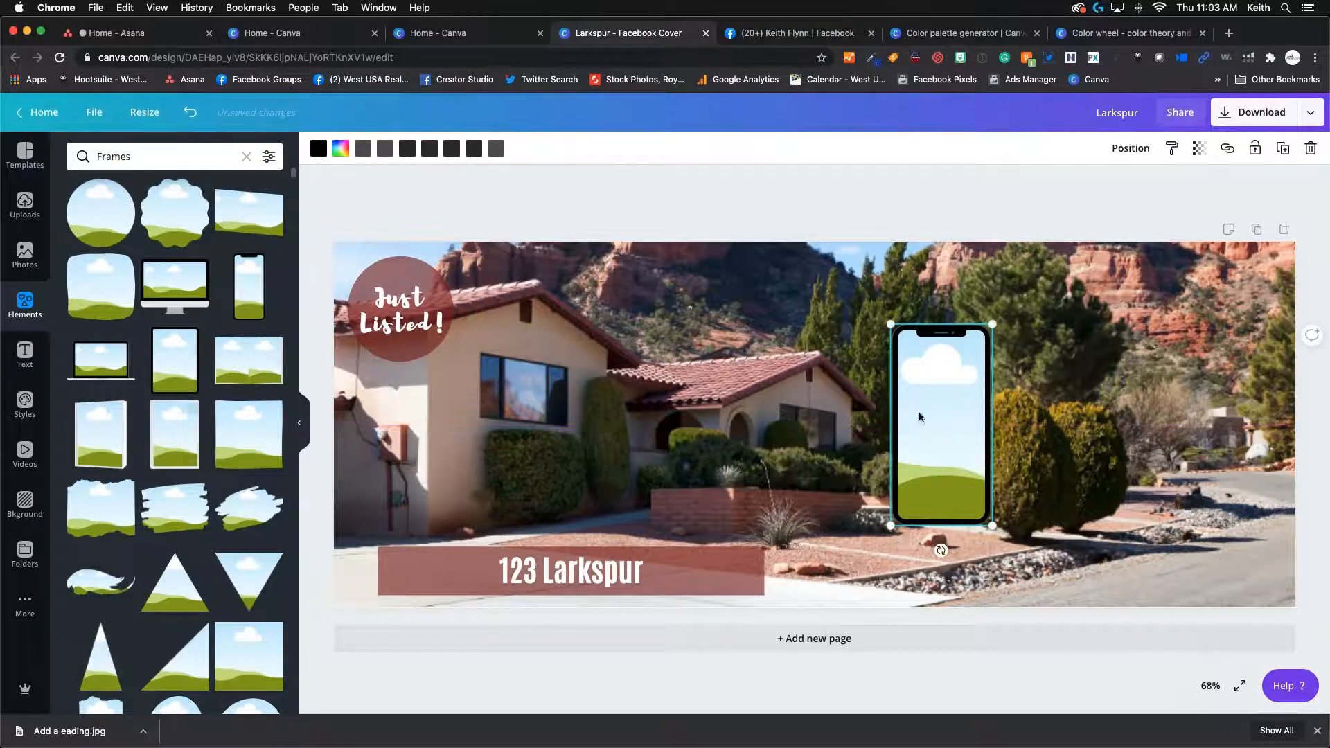
{"action": "left_click_drag", "start_coordinate": [890, 526], "coordinate": [850, 560]}
{"action": "left_click_drag", "start_coordinate": [921, 444], "coordinate": [957, 431]}
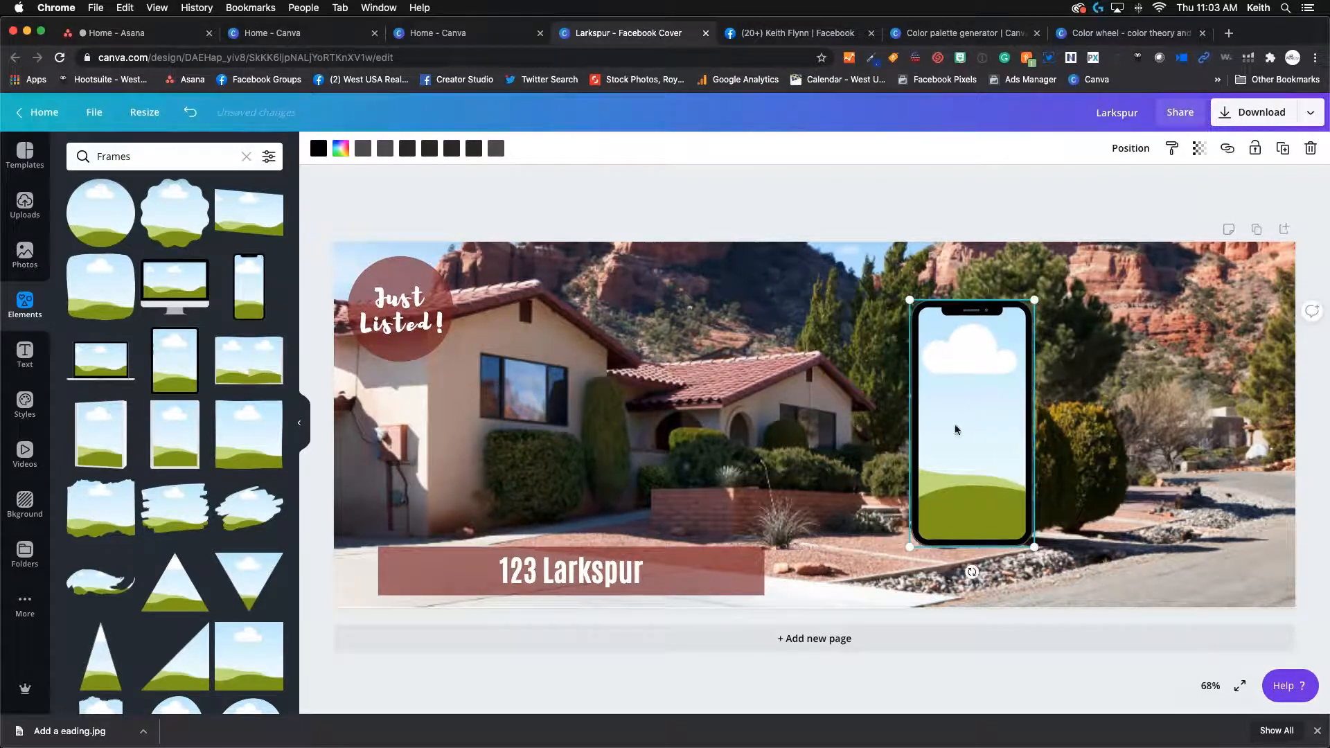
- Fill the smartphone frame with the uploaded photo of the woman in the blue jacket and adjust the photo's position inside it
{"action": "left_click", "coordinate": [25, 204]}
{"action": "left_click_drag", "start_coordinate": [111, 274], "coordinate": [920, 363]}
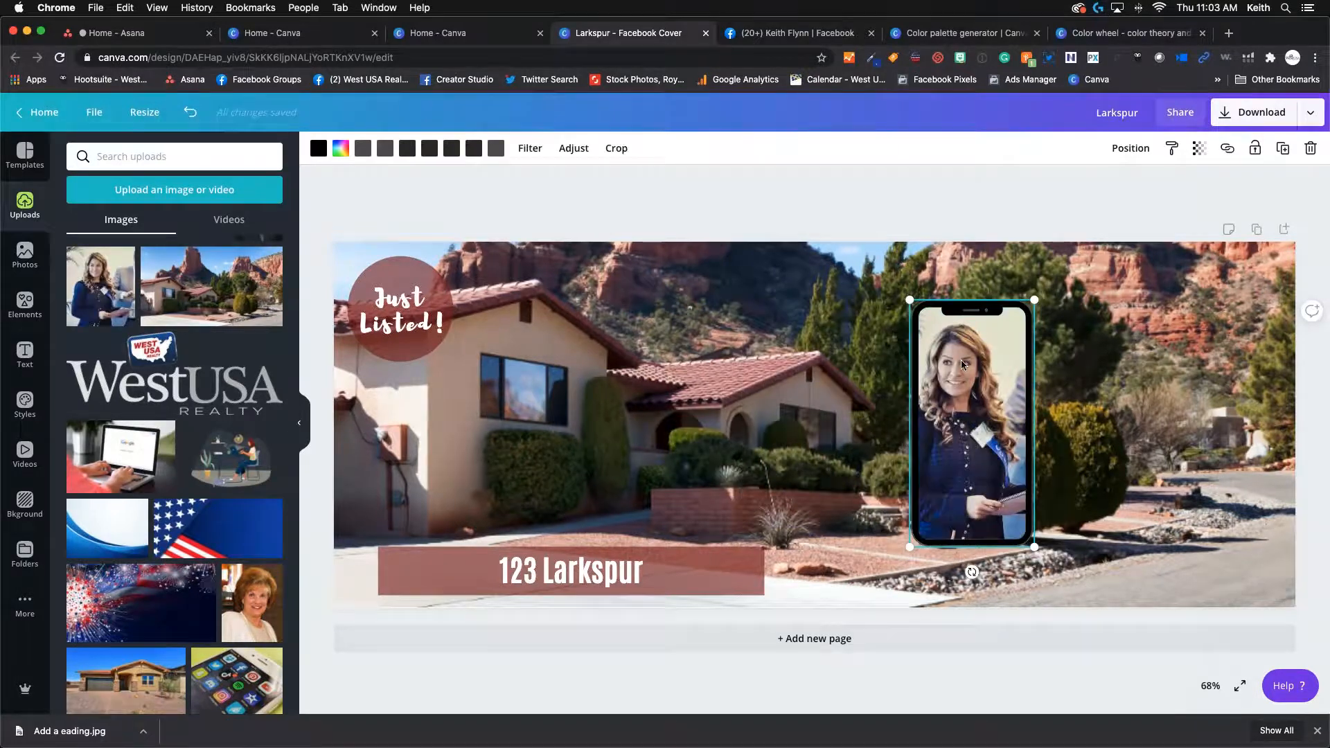
{"action": "double_click", "coordinate": [963, 424]}
{"action": "mouse_move", "coordinate": [964, 423]}
{"action": "left_mouse_down"}
{"action": "mouse_move", "coordinate": [984, 422]}
{"action": "mouse_move", "coordinate": [921, 421]}
{"action": "mouse_move", "coordinate": [973, 416]}
{"action": "left_mouse_up"}
{"action": "left_click", "coordinate": [690, 308]}
{"action": "double_click", "coordinate": [977, 421]}
{"action": "left_click", "coordinate": [1101, 426]}
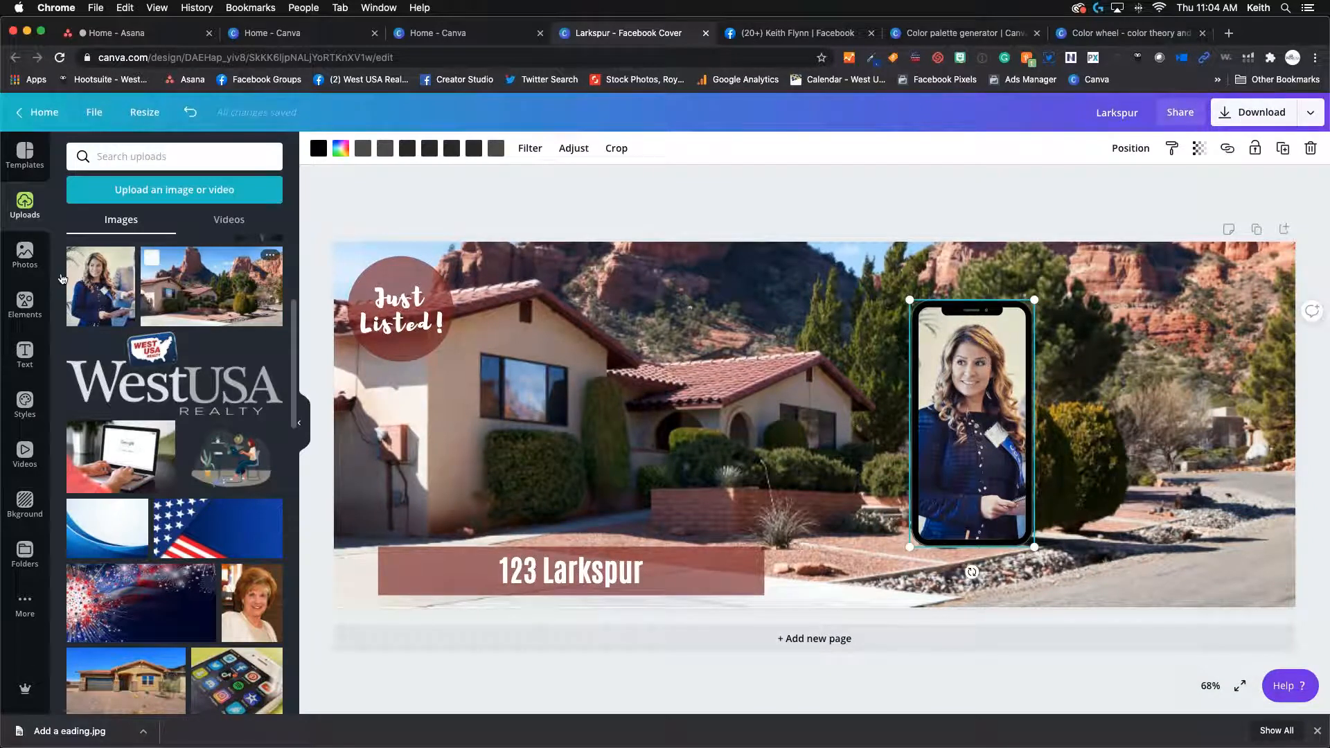
- Add a brush-stroke-shaped frame and place it over the house, left of the smartphone frame
{"action": "left_click", "coordinate": [25, 303]}
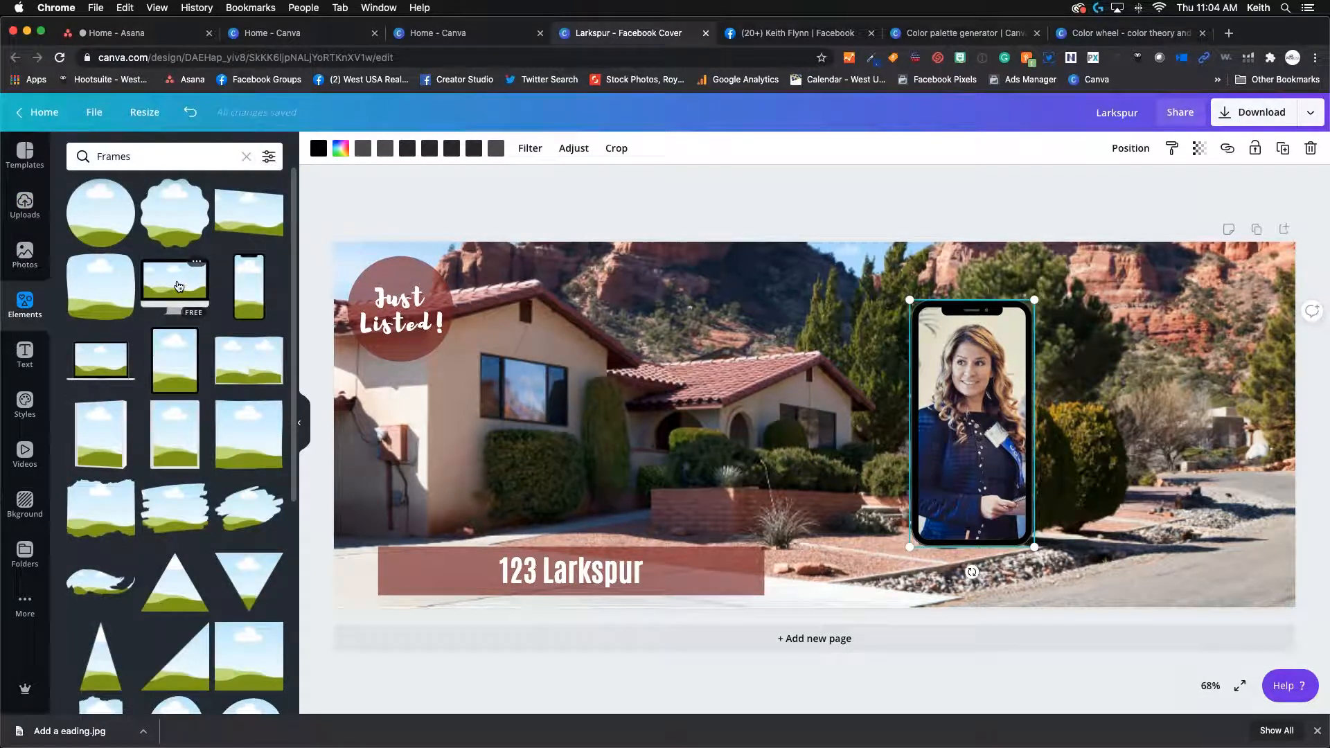
{"action": "scroll", "coordinate": [161, 429], "scroll_direction": "down", "scroll_amount": 1}
{"action": "scroll", "coordinate": [173, 391], "scroll_direction": "down", "scroll_amount": 4}
{"action": "left_click", "coordinate": [236, 277]}
{"action": "left_click_drag", "start_coordinate": [860, 421], "coordinate": [713, 407]}
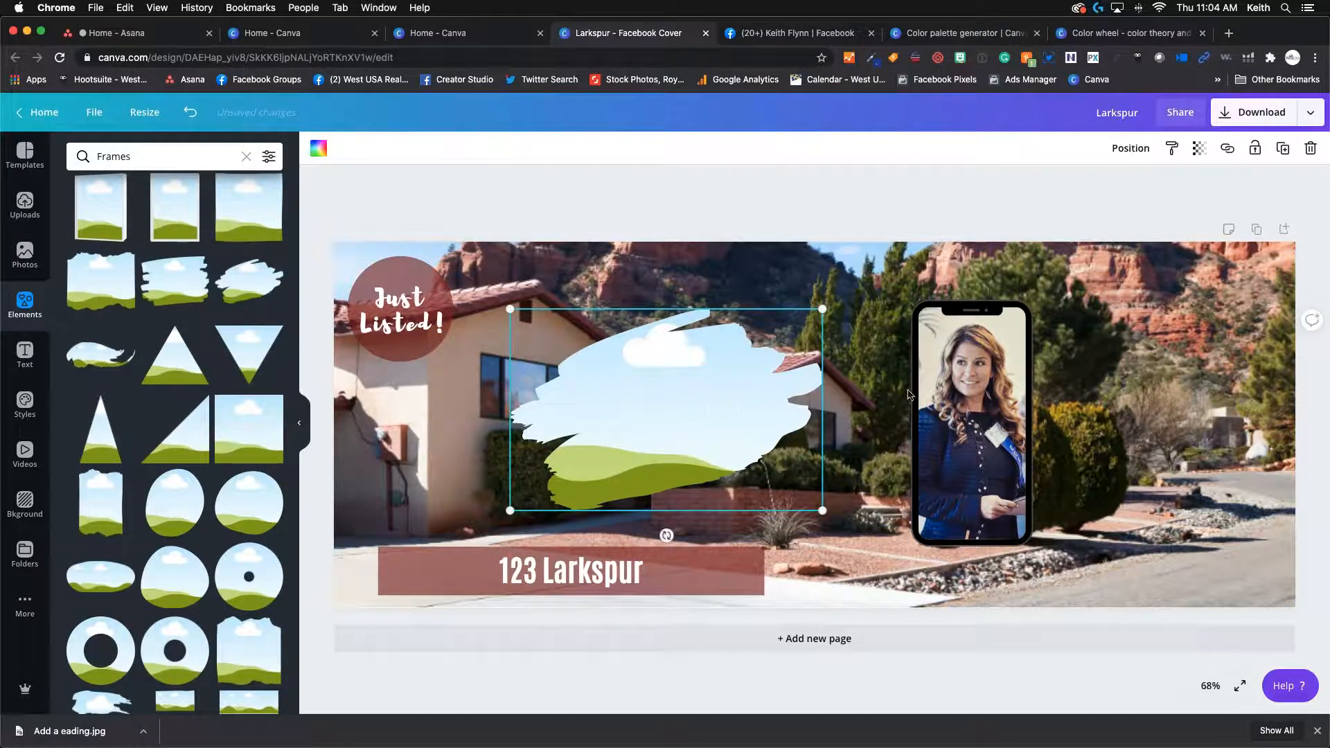
- Recentre the woman's photo in the smartphone frame and fill the brush-stroke frame with the same uploaded photo
{"action": "double_click", "coordinate": [969, 379]}
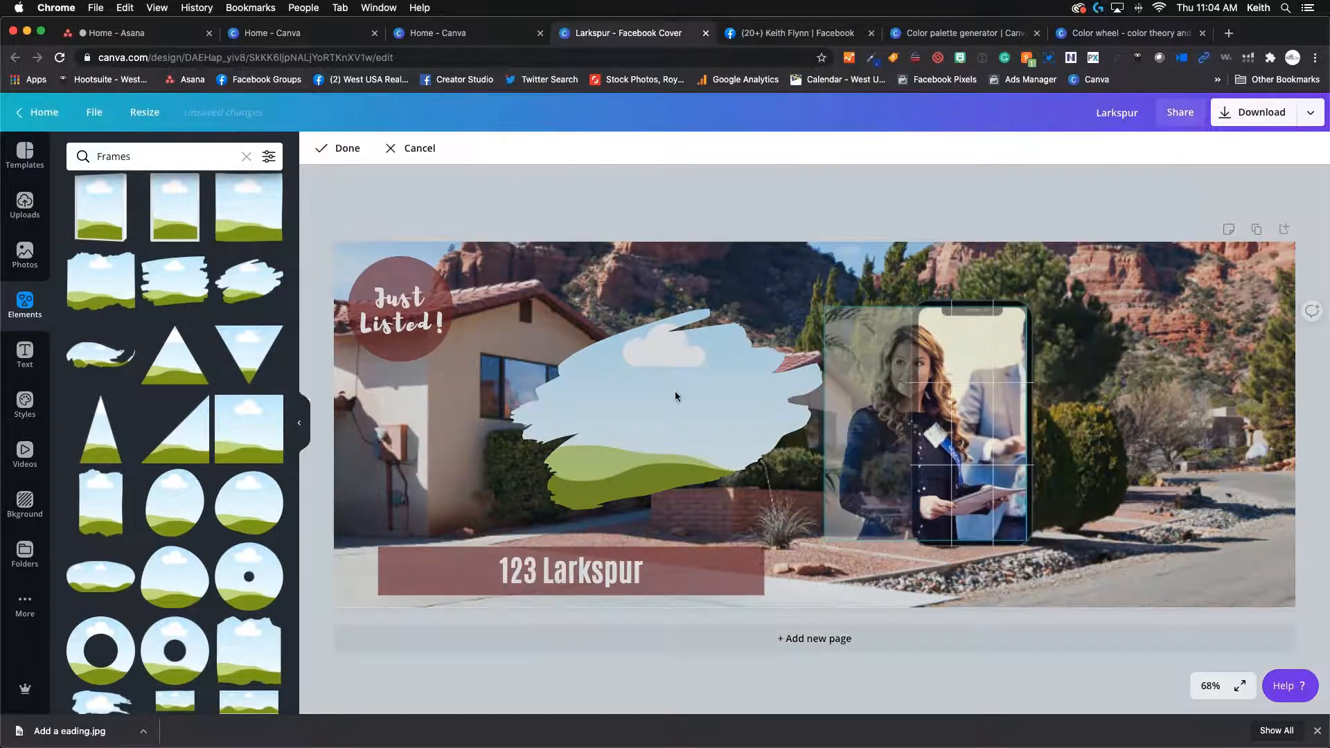
{"action": "left_click_drag", "start_coordinate": [942, 383], "coordinate": [997, 382]}
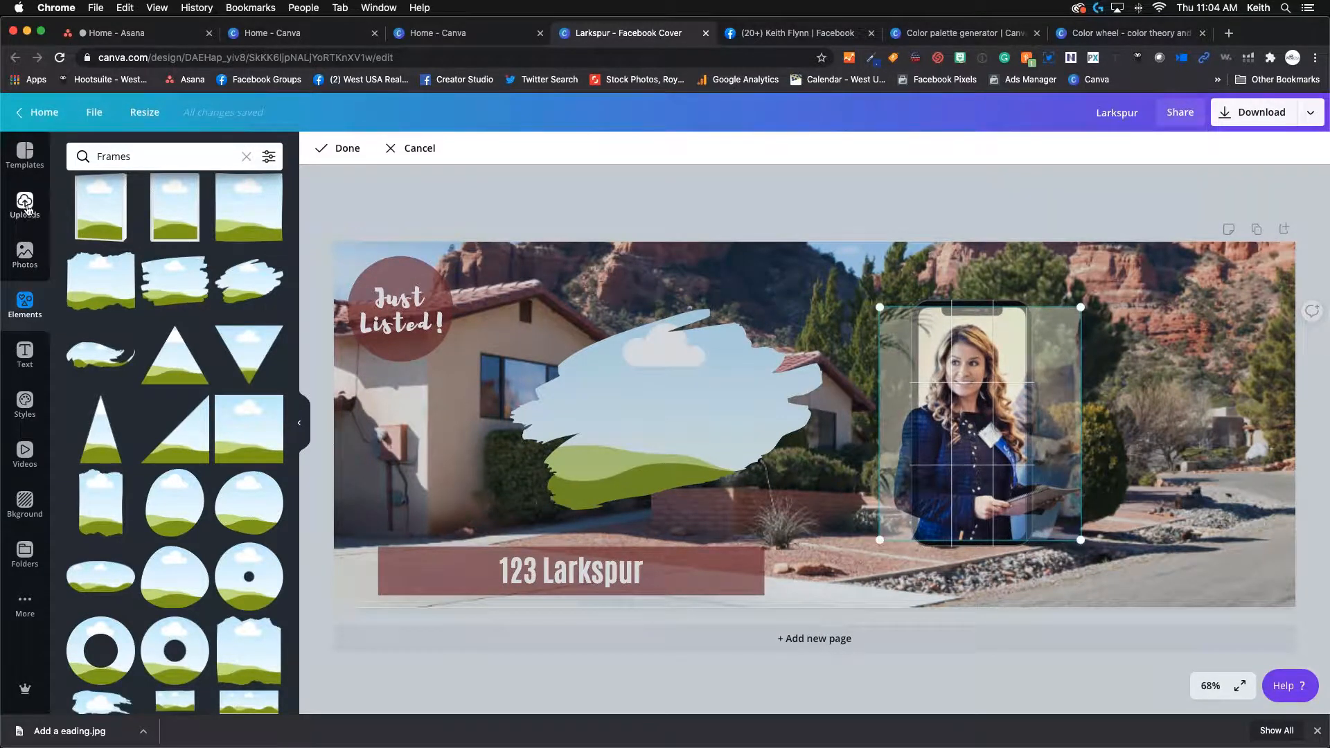
{"action": "left_click", "coordinate": [25, 202]}
{"action": "left_click", "coordinate": [100, 286]}
{"action": "mouse_move", "coordinate": [786, 406]}
{"action": "left_mouse_down"}
{"action": "mouse_move", "coordinate": [661, 407]}
{"action": "mouse_move", "coordinate": [668, 454]}
{"action": "left_mouse_up"}
{"action": "double_click", "coordinate": [666, 390]}
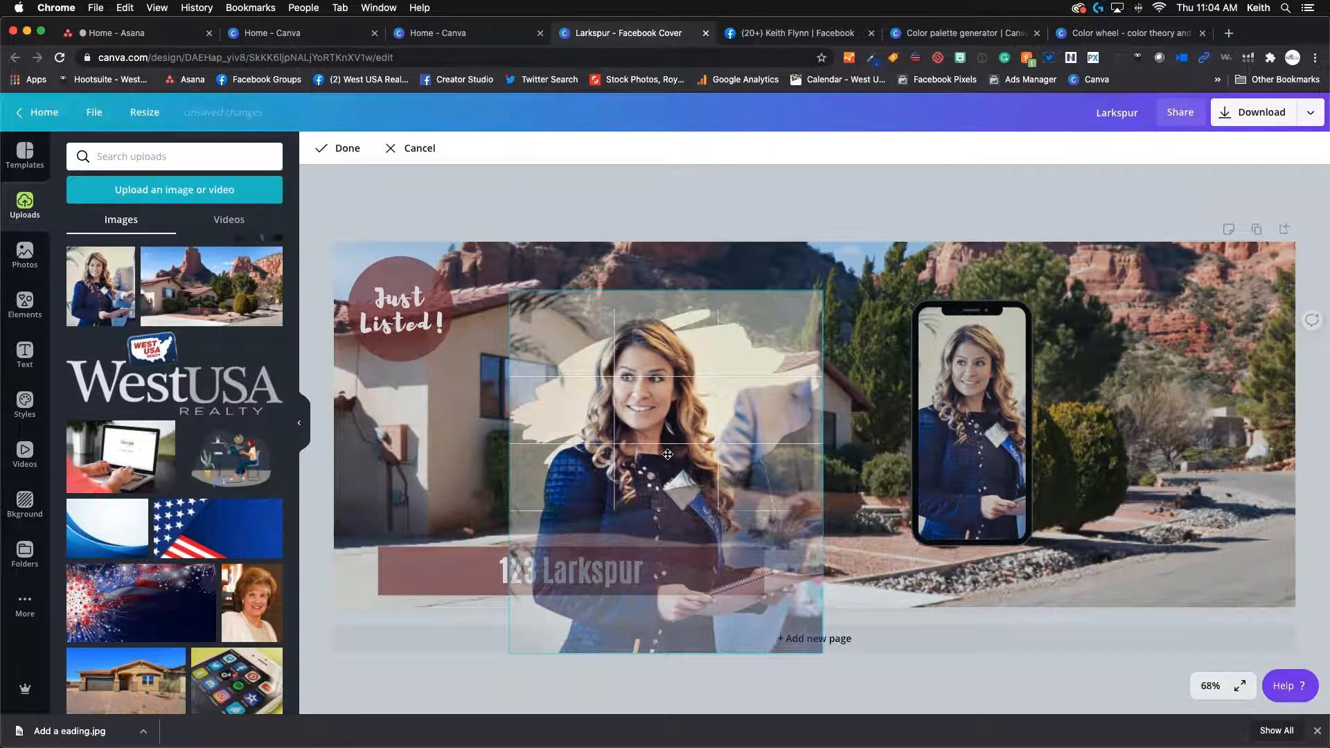
{"action": "left_click", "coordinate": [338, 148]}
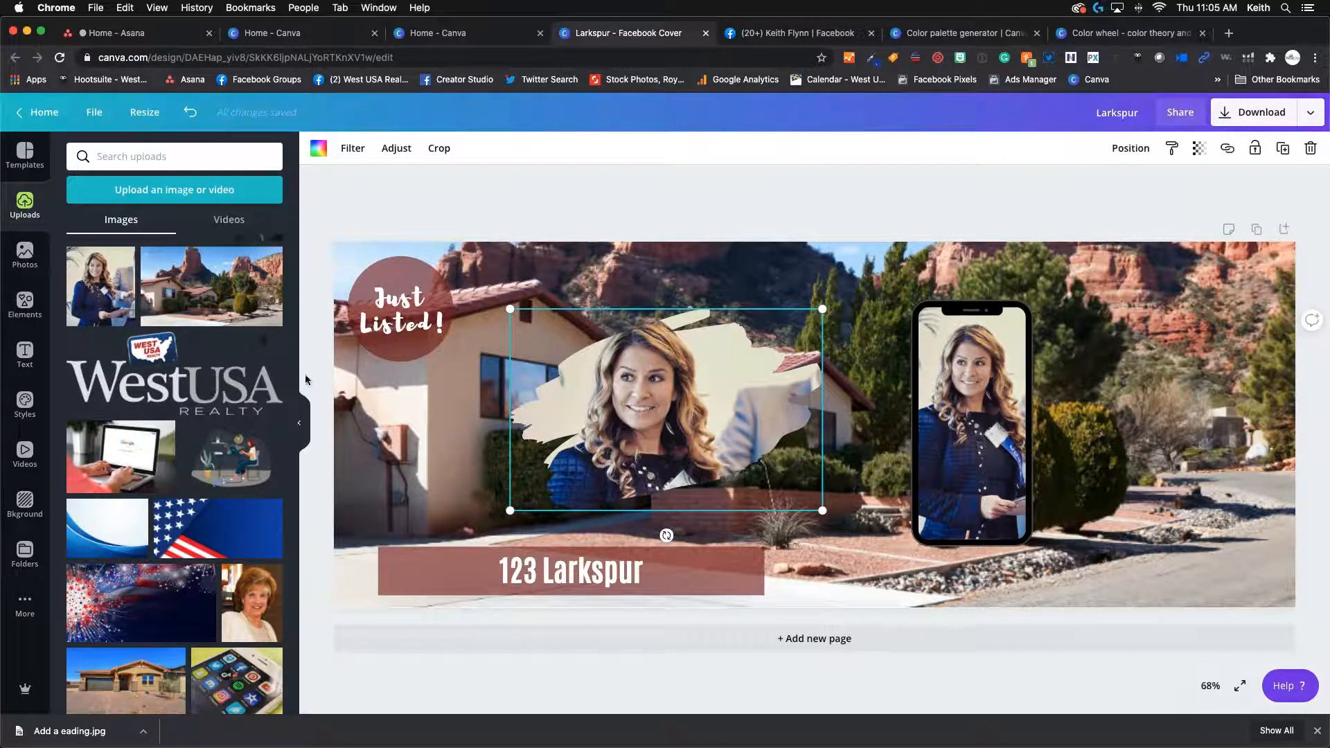
- Try out the West USA Realty logo at a reduced size in the cover's lower right corner, and remove it
{"action": "left_click", "coordinate": [167, 384]}
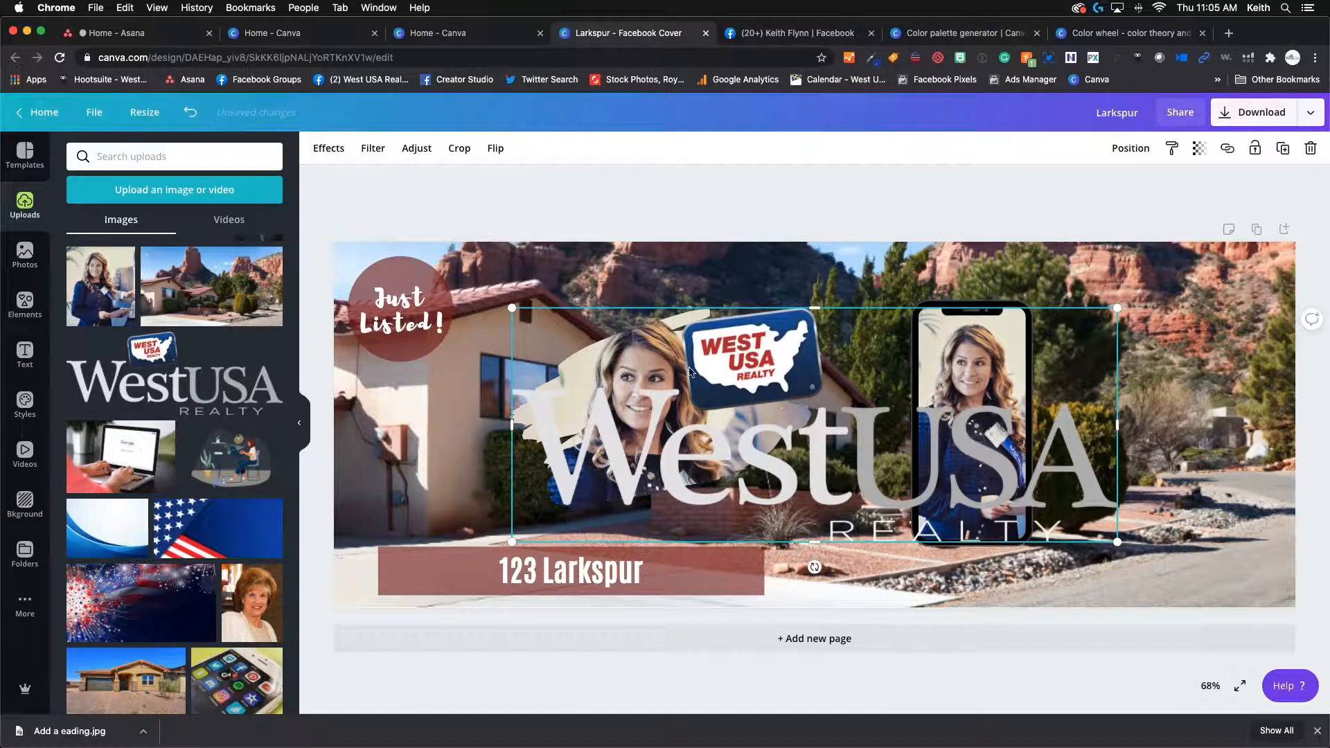
{"action": "left_click_drag", "start_coordinate": [512, 307], "coordinate": [931, 469]}
{"action": "left_click_drag", "start_coordinate": [1003, 504], "coordinate": [1160, 554]}
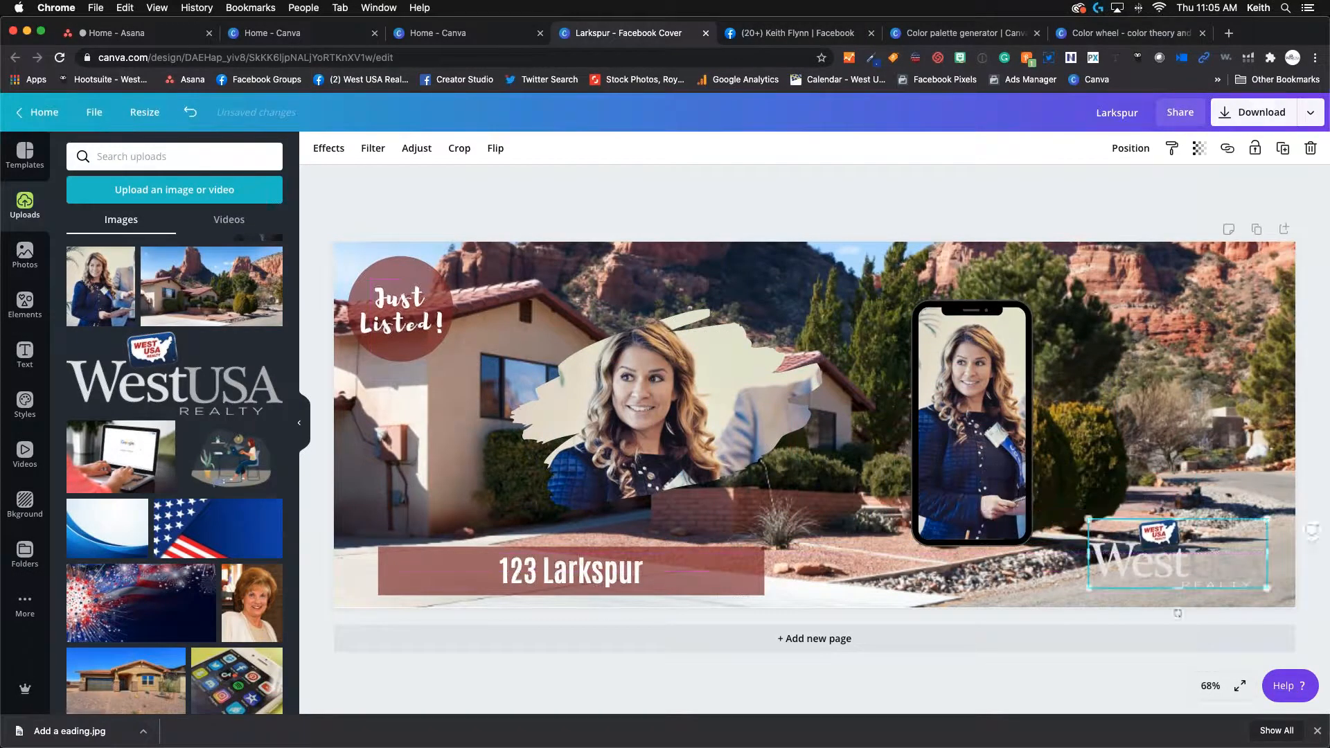
{"action": "key", "text": "Delete"}
- Delete the smartphone frame and the brush-stroke frame with their photos from the cover
{"action": "left_click", "coordinate": [997, 433]}
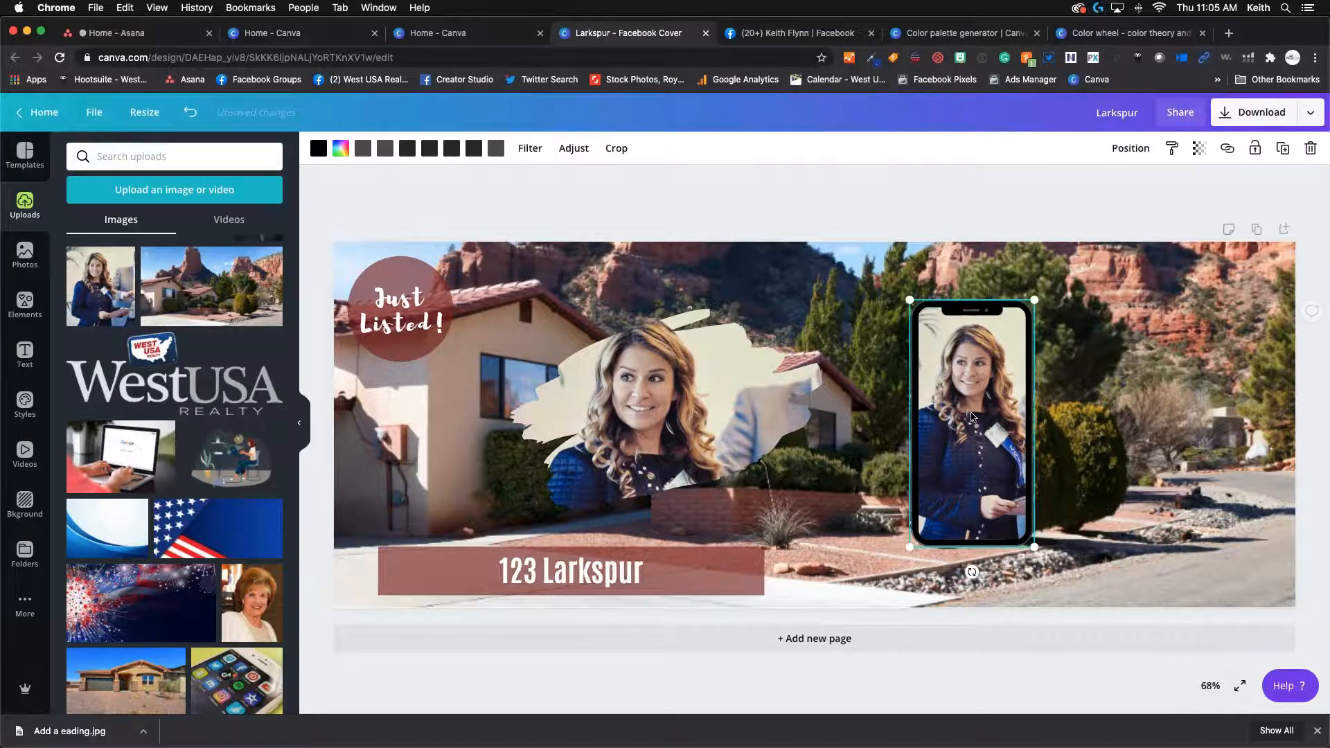
{"action": "key", "text": "Delete"}
{"action": "key", "text": "Delete"}
{"action": "left_click", "coordinate": [722, 376]}
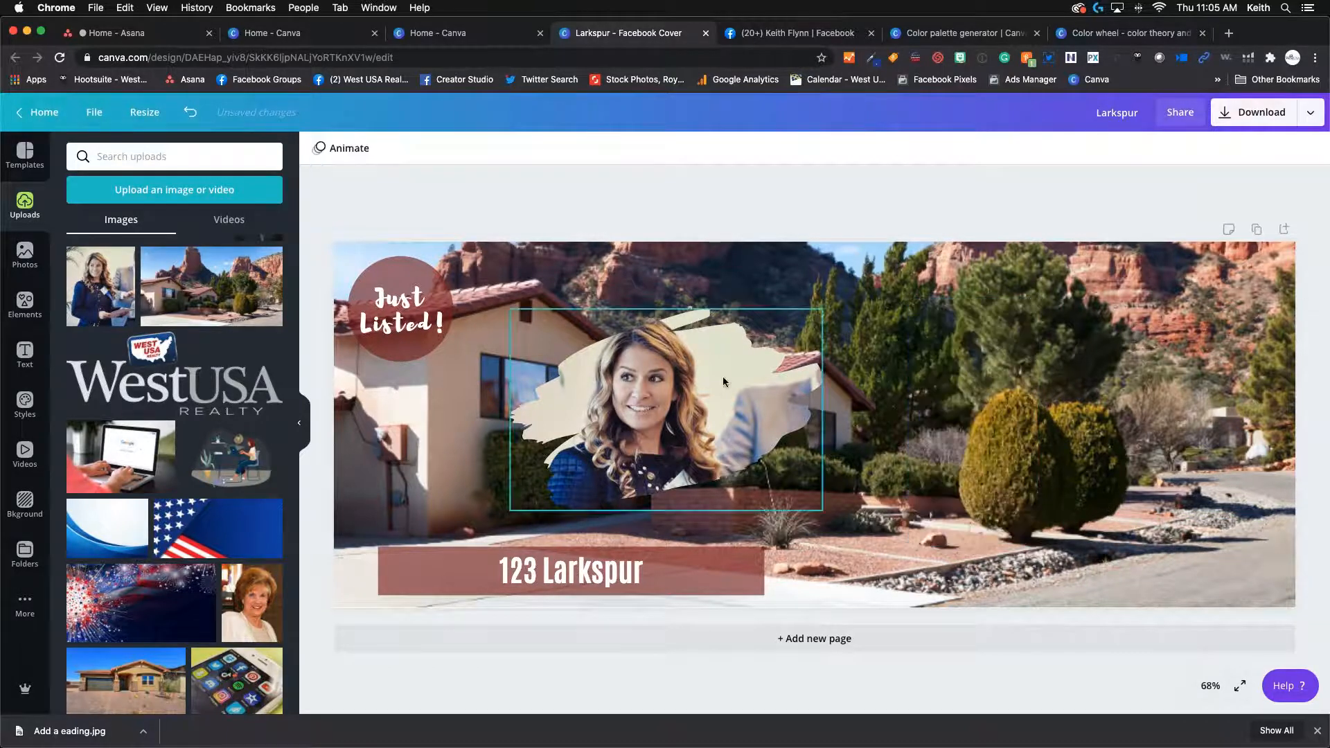
{"action": "key", "text": "Delete"}
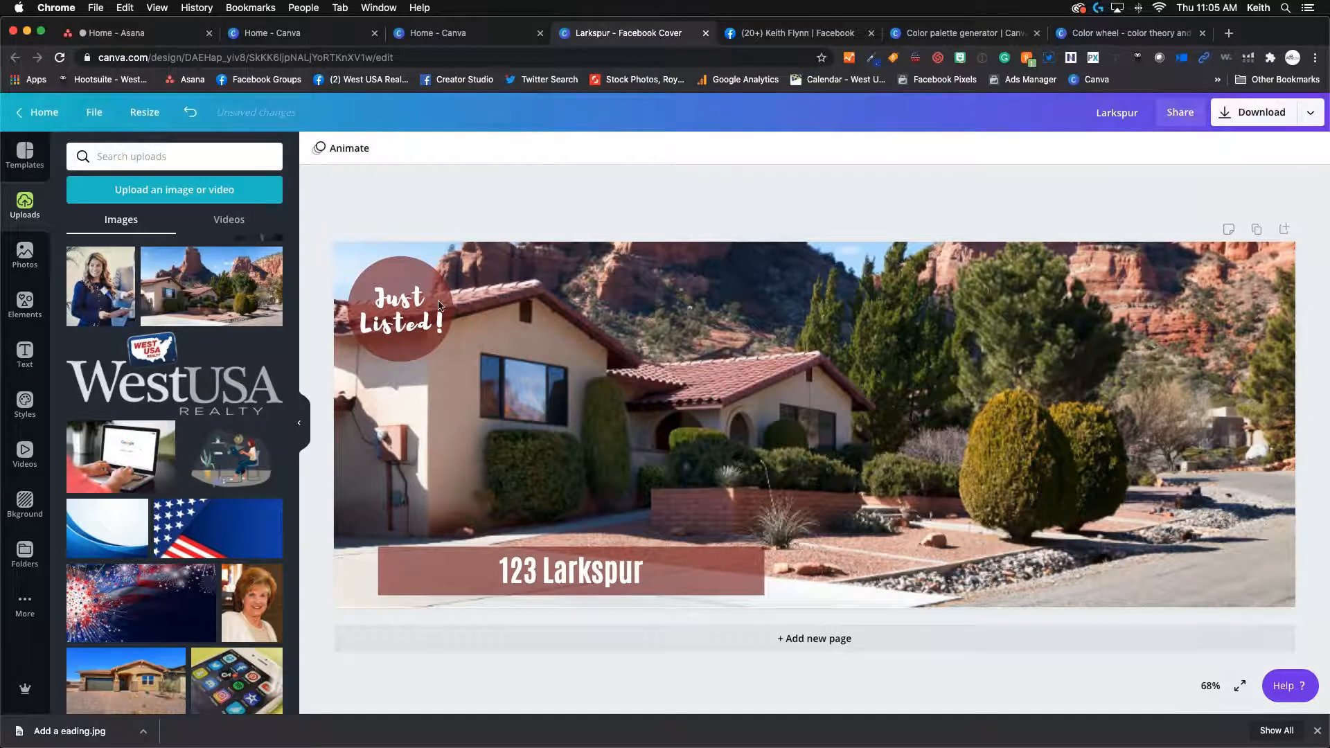
- Look through the uploaded images down to the company and MLS logos
{"action": "scroll", "coordinate": [124, 385], "scroll_direction": "down", "scroll_amount": 20}
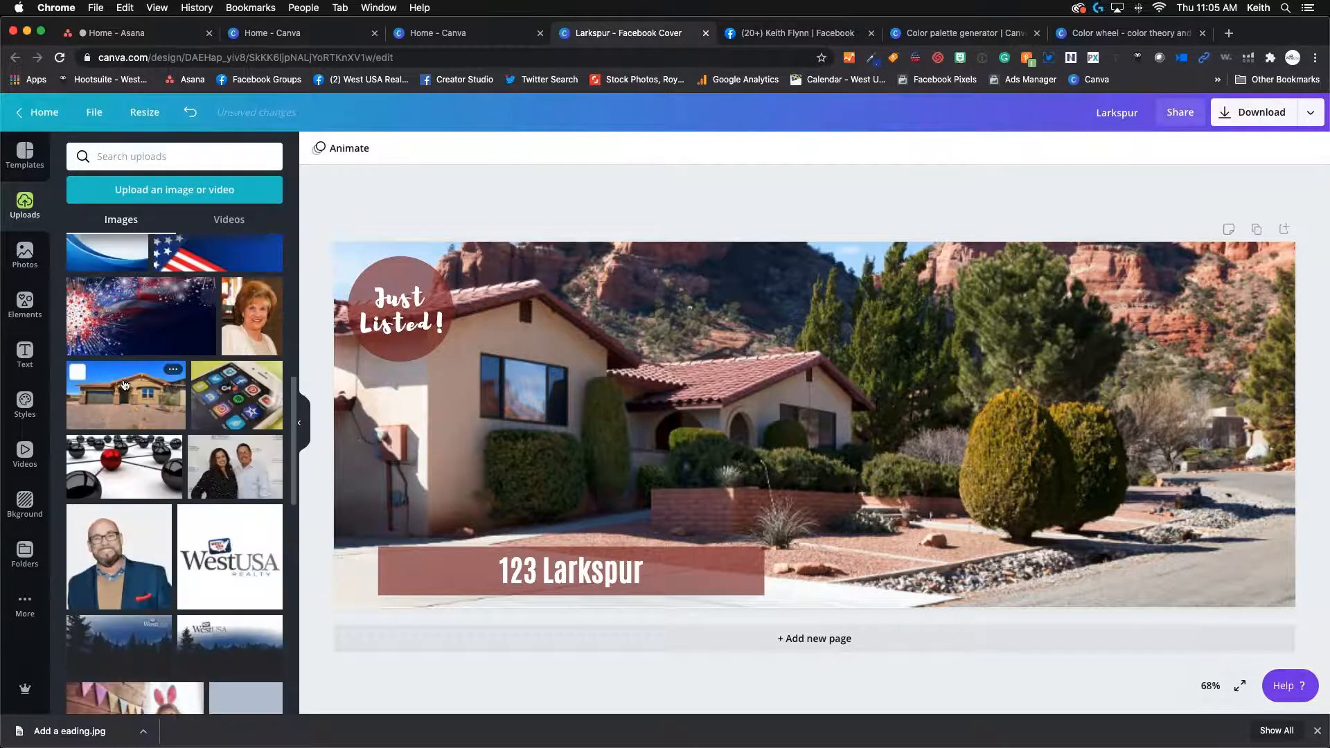
{"action": "scroll", "coordinate": [174, 474], "scroll_direction": "down", "scroll_amount": 10}
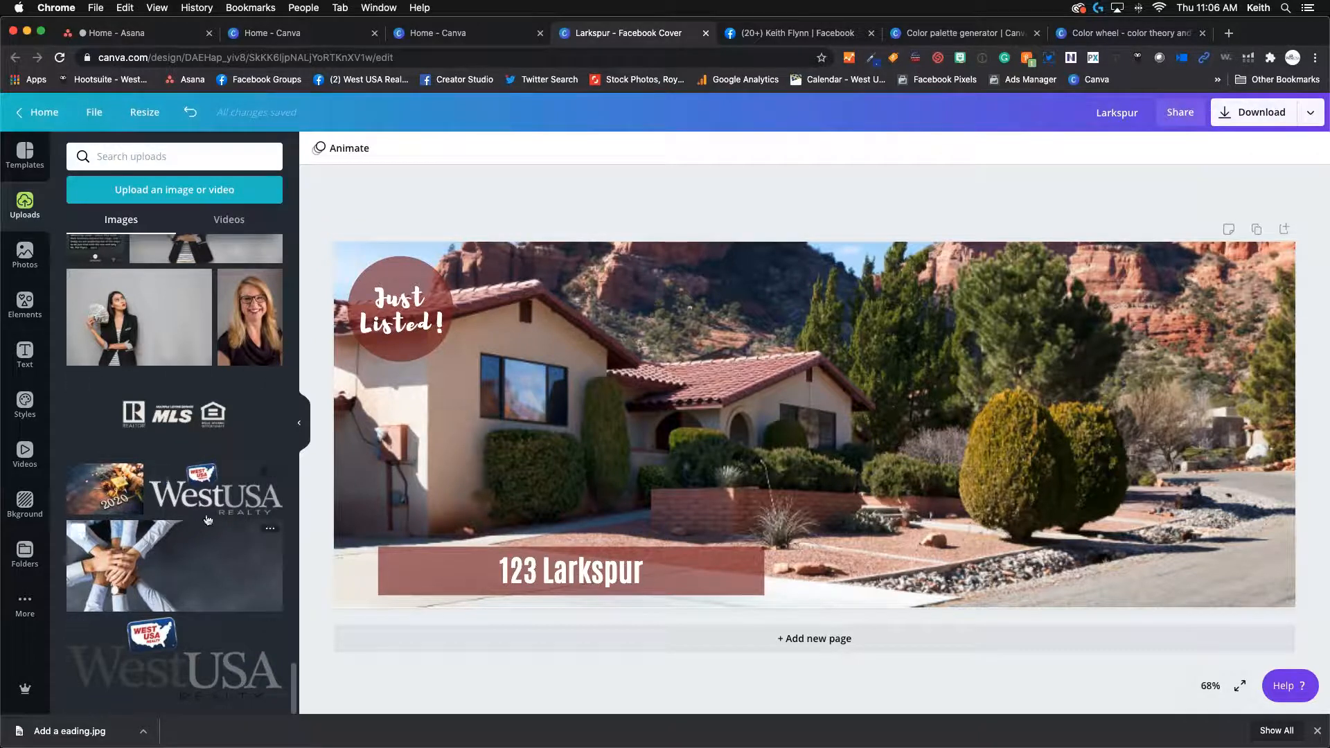
{"action": "scroll", "coordinate": [173, 424], "scroll_direction": "up", "scroll_amount": 1}
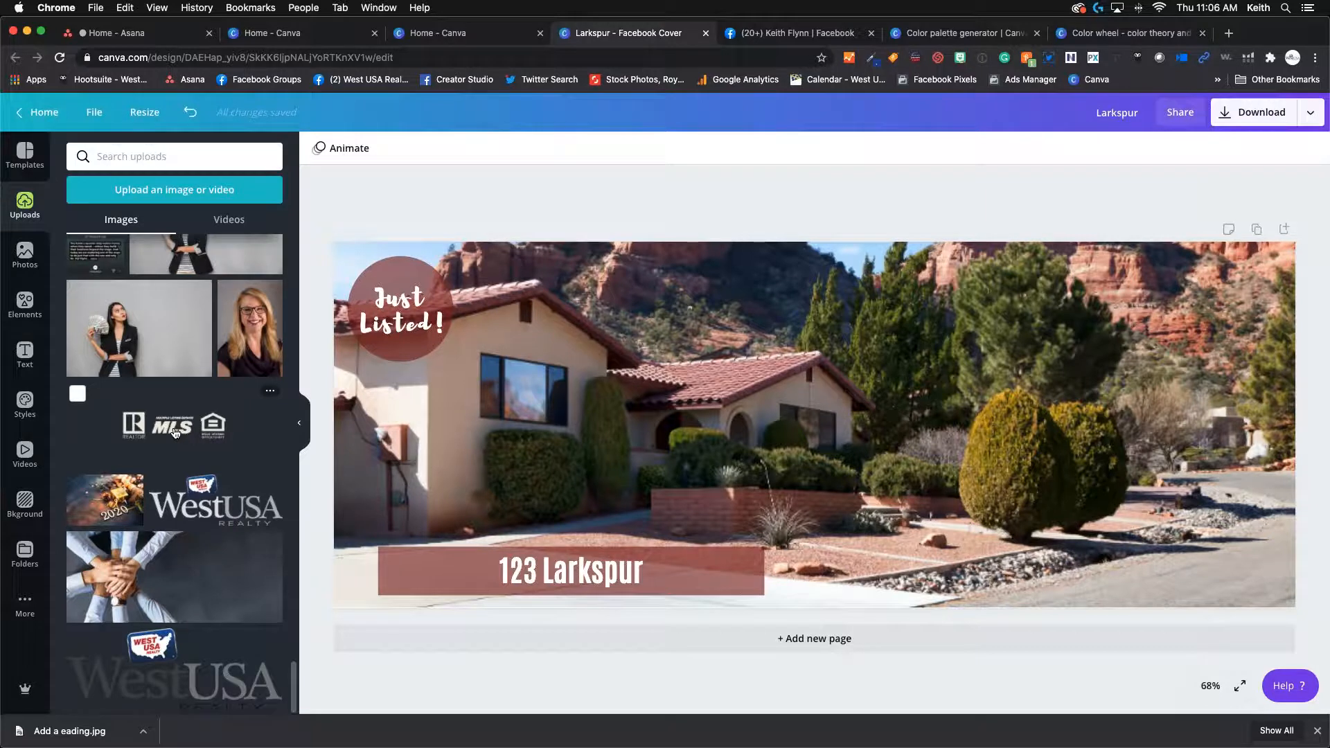
- Open the training calendar in a new browser tab and briefly check the registration page of the September 17 local Facebook Groups webinar
{"action": "left_click", "coordinate": [1228, 33]}
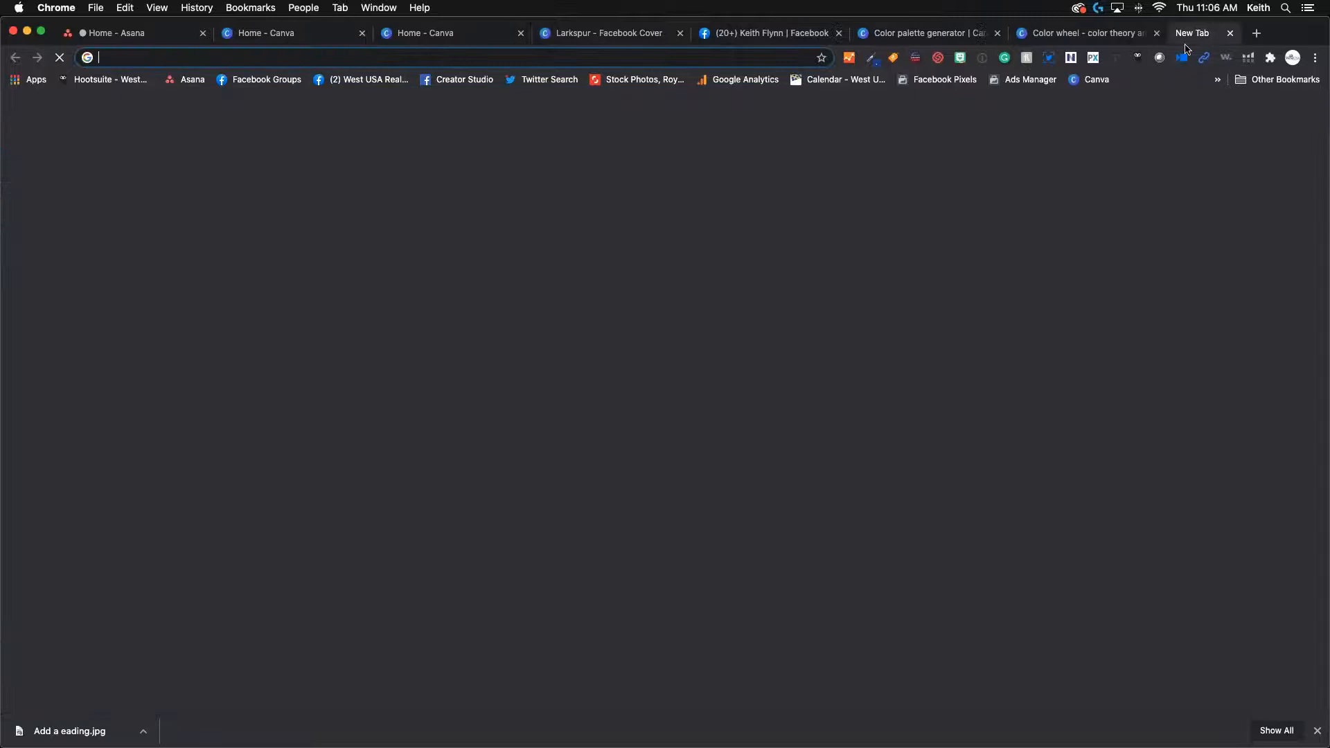
{"action": "left_click", "coordinate": [834, 80]}
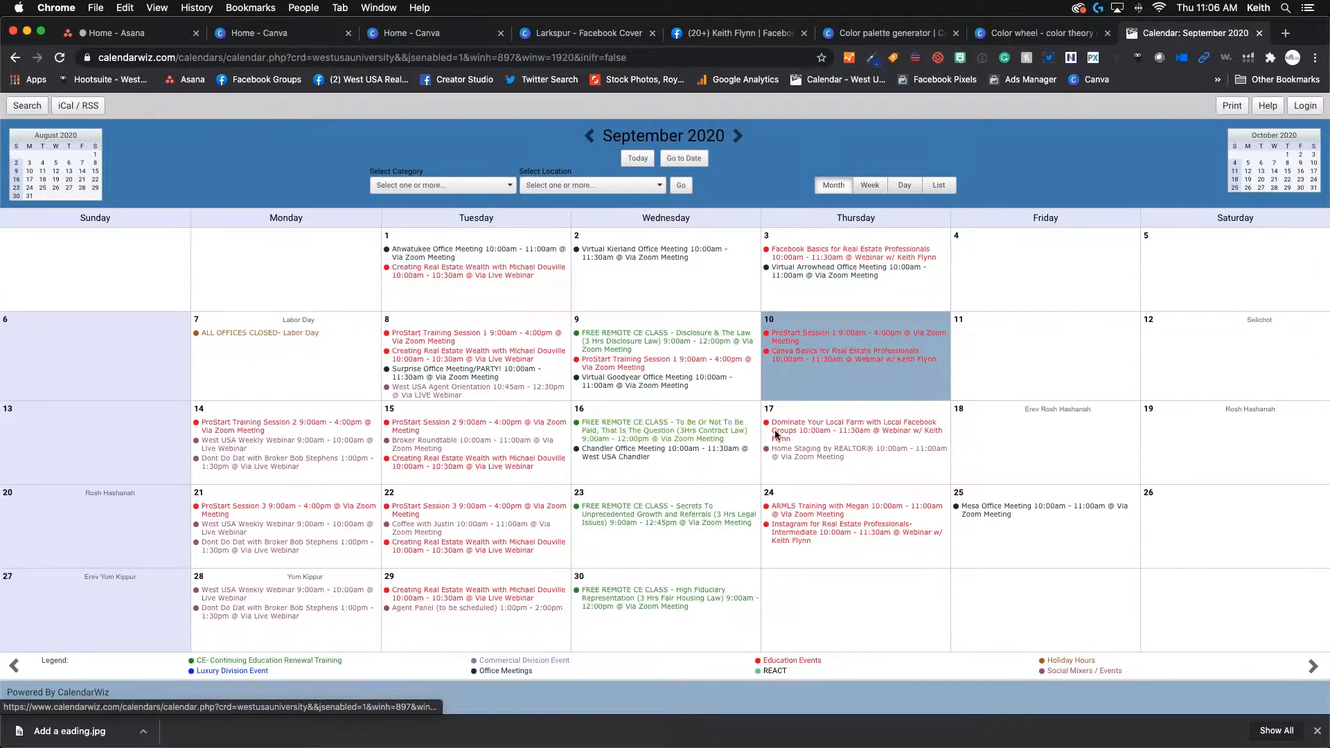
{"action": "left_click", "coordinate": [800, 436]}
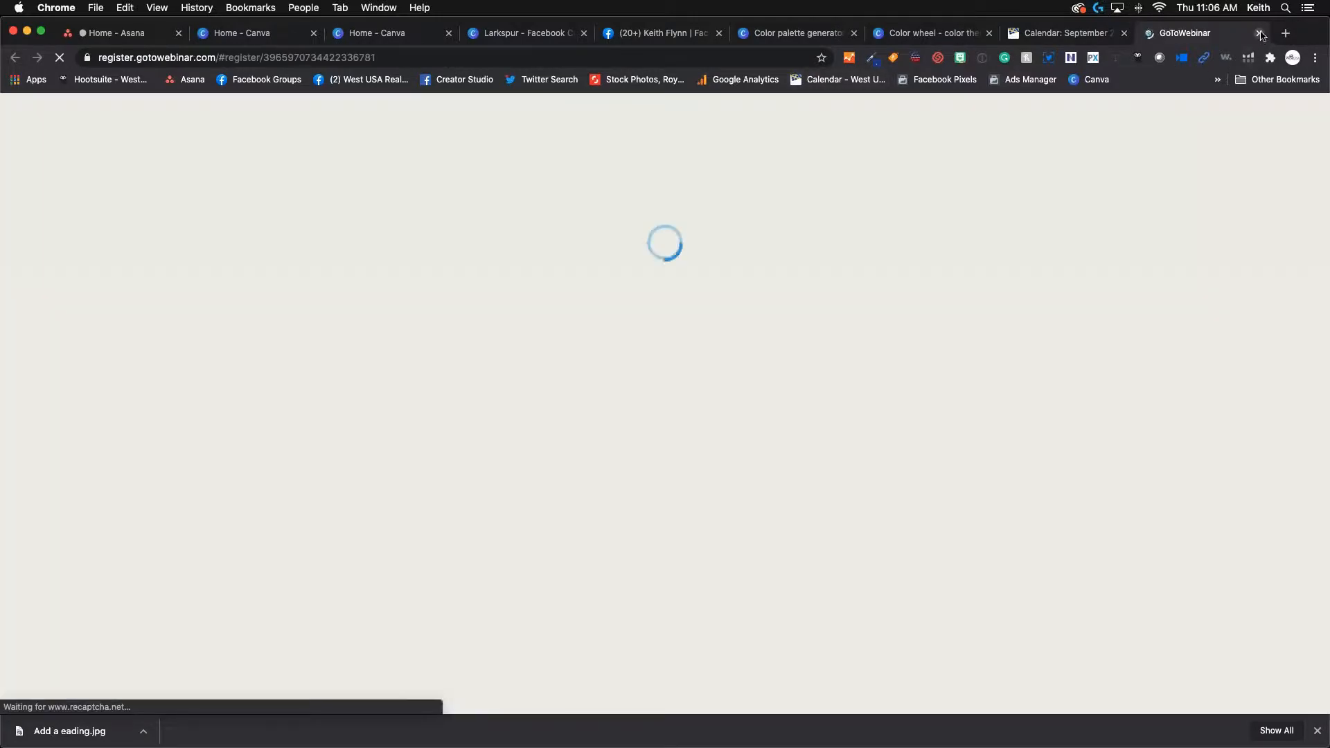
{"action": "left_click", "coordinate": [1259, 33]}
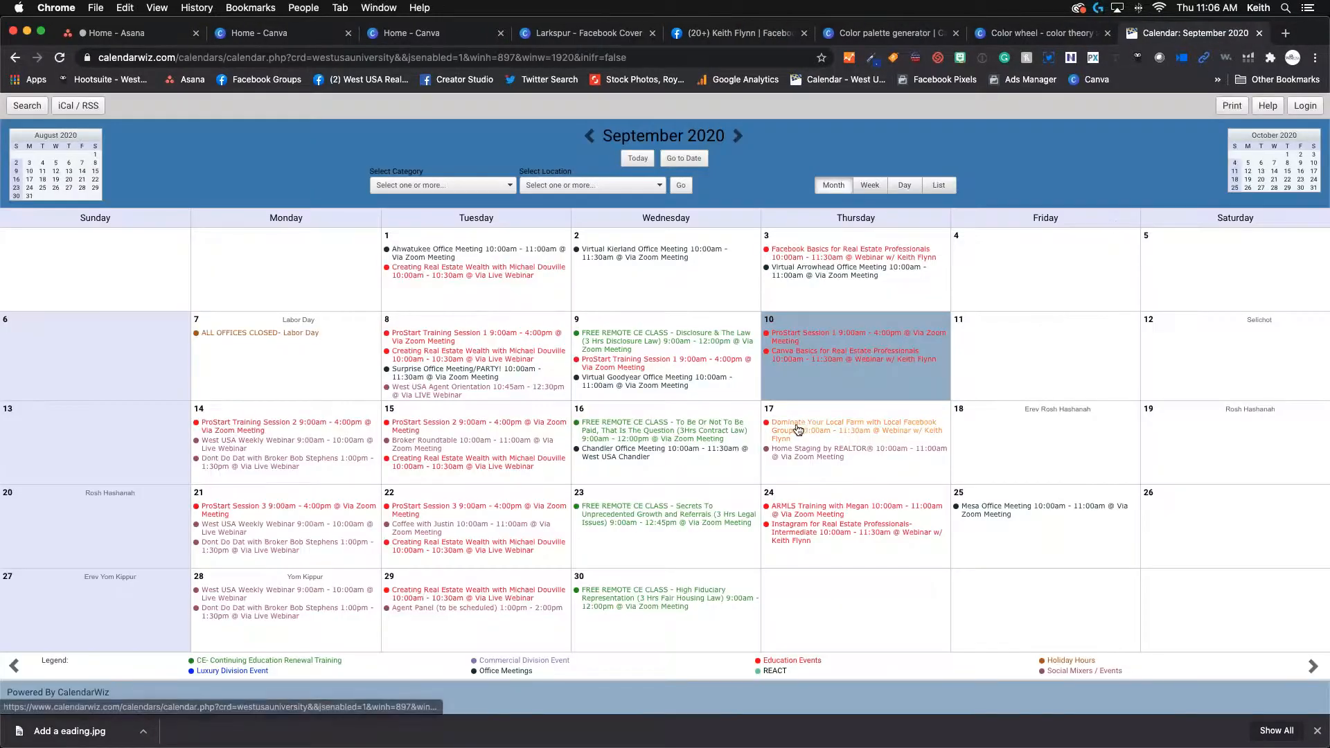